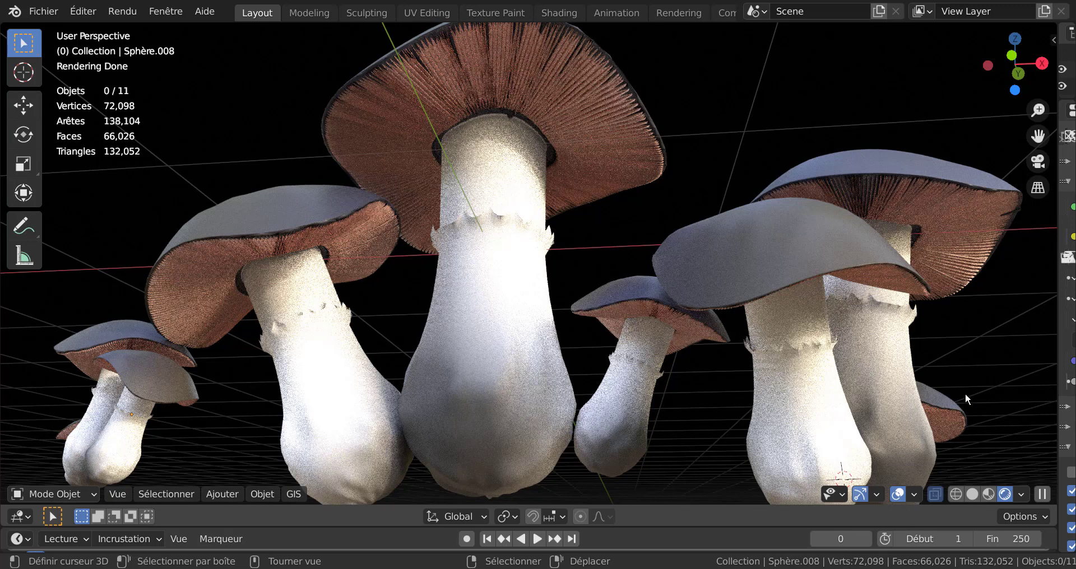
Switch to the browser and look through the tutorials in the "Fleur et feuillage" YouTube playlist.
mouse_move(866, 568)
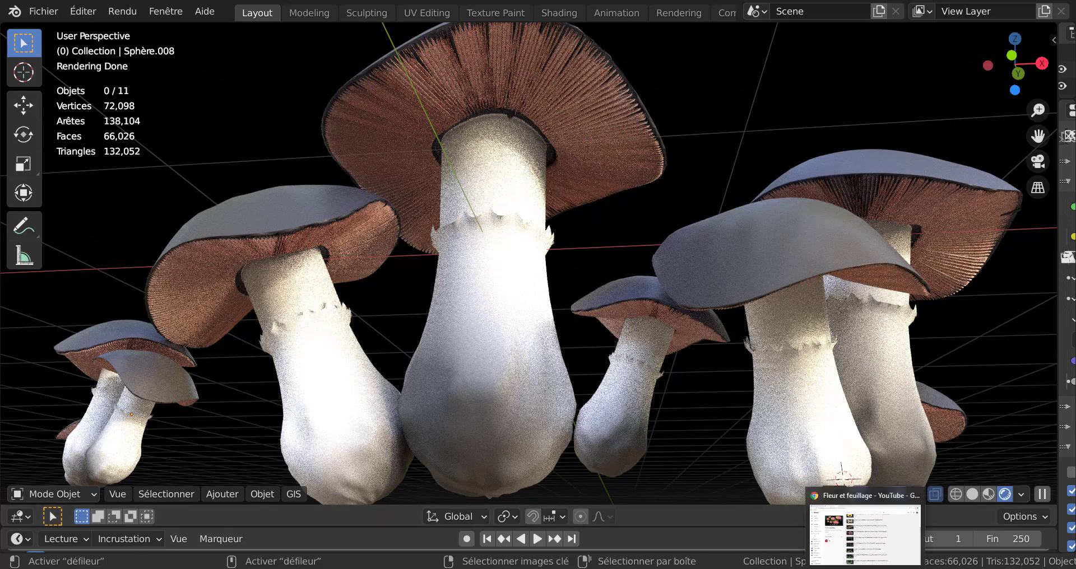
click(866, 530)
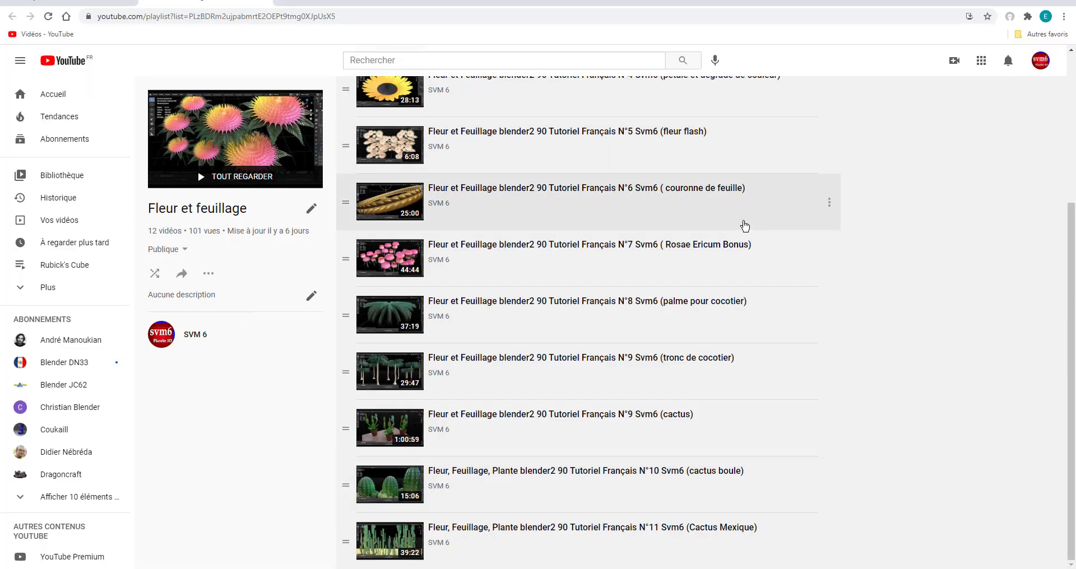
scroll(958, 236, up, 4)
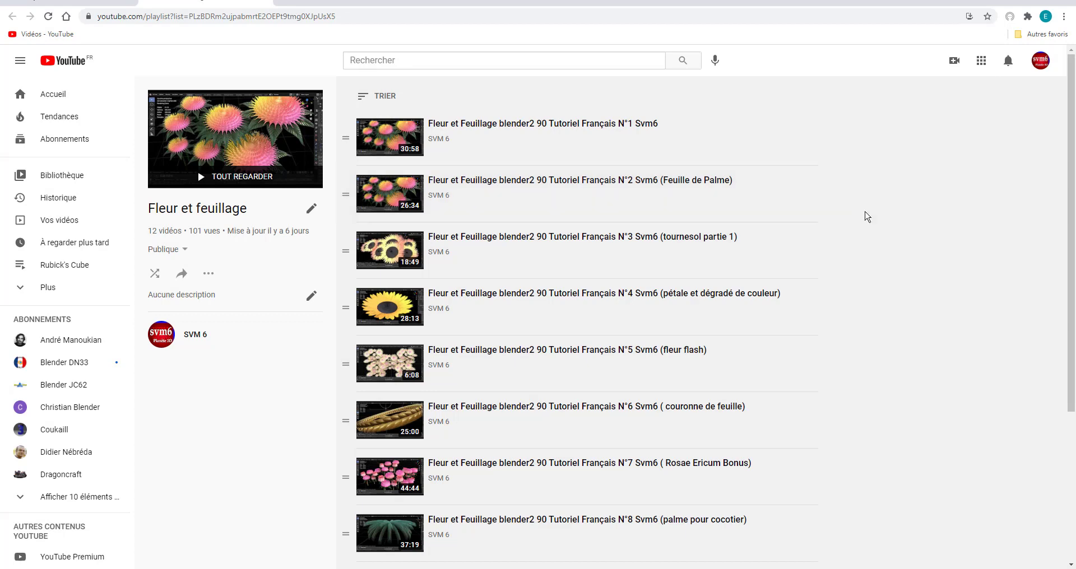
scroll(905, 245, down, 1)
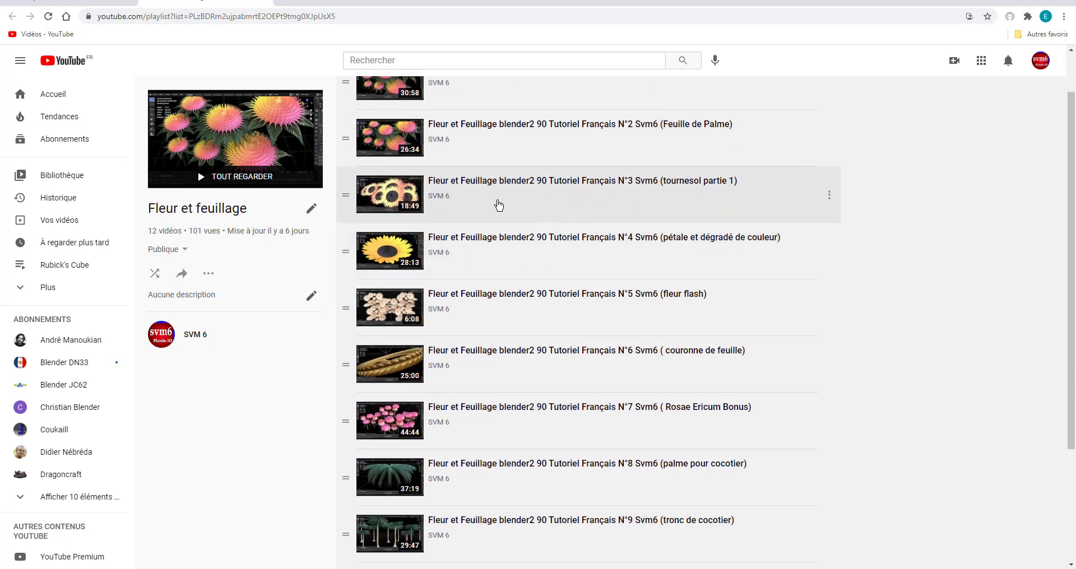
scroll(835, 261, down, 1)
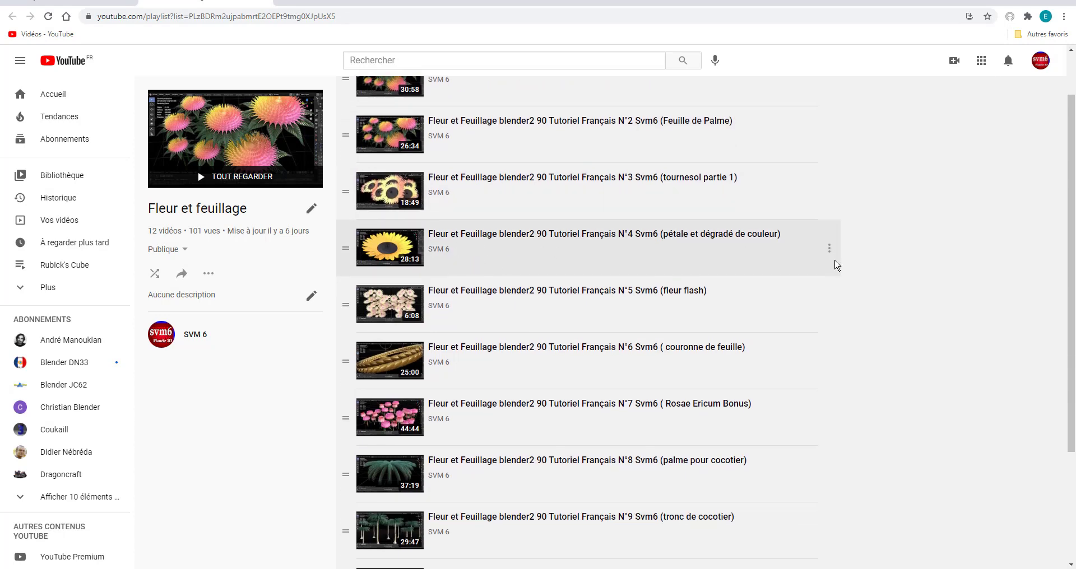
scroll(836, 264, down, 2)
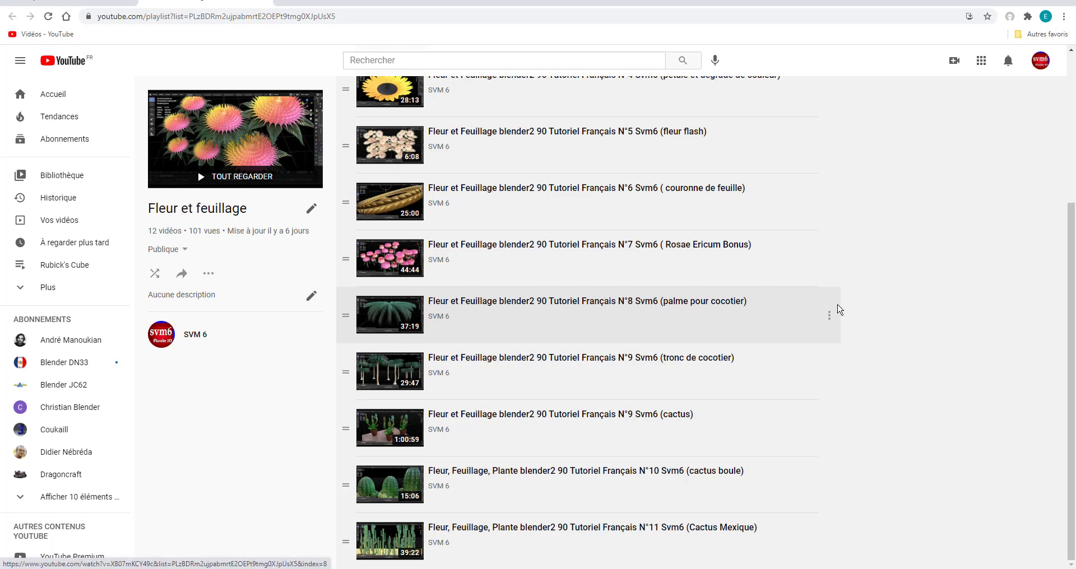
scroll(987, 386, up, 3)
scroll(988, 387, down, 3)
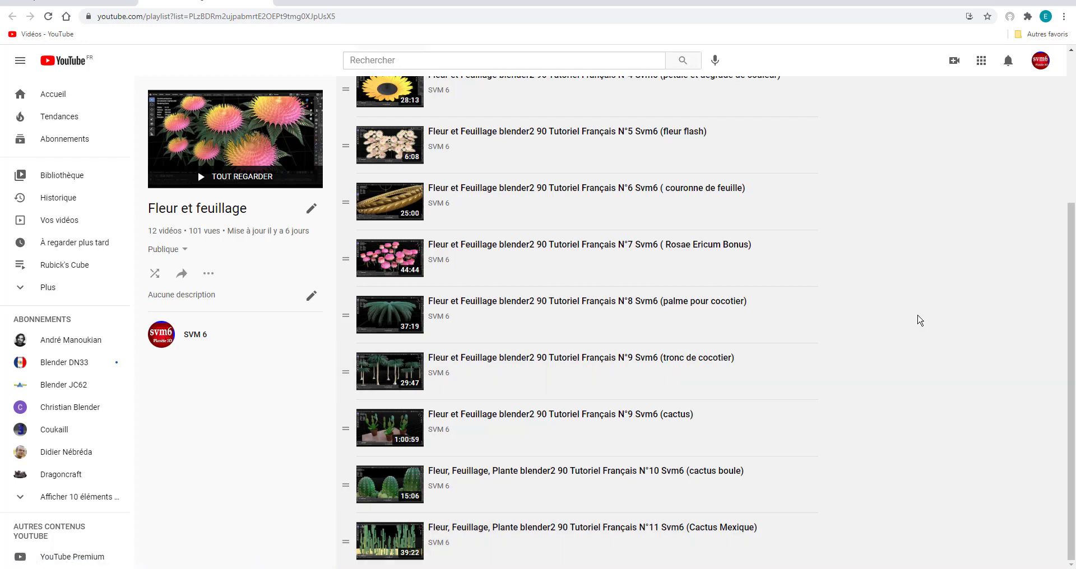
Switch back to Blender and examine the finished group of rendered mushrooms from several angles.
click(839, 568)
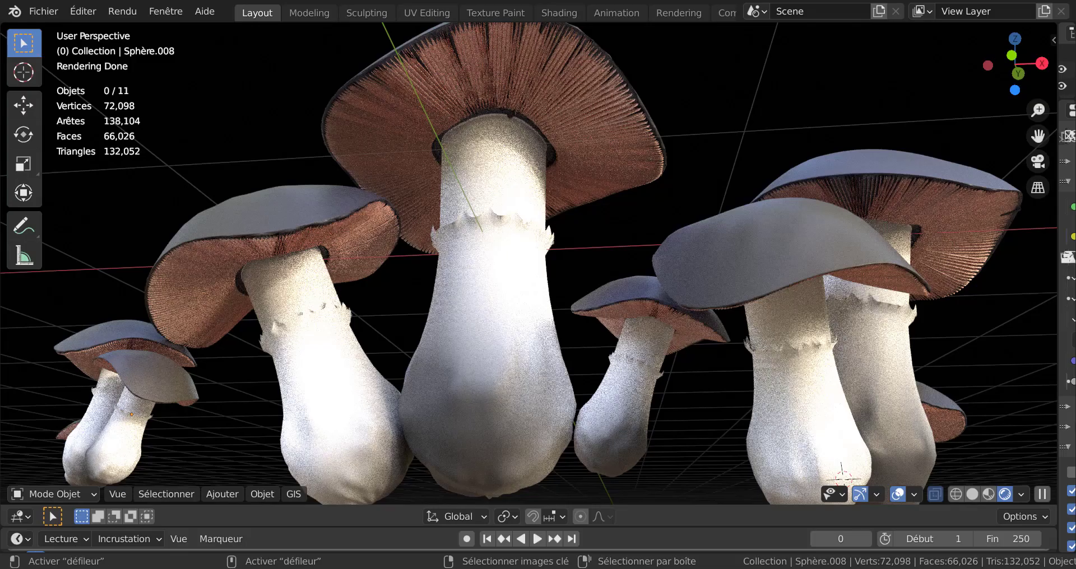
middle_drag(772, 167, 813, 179)
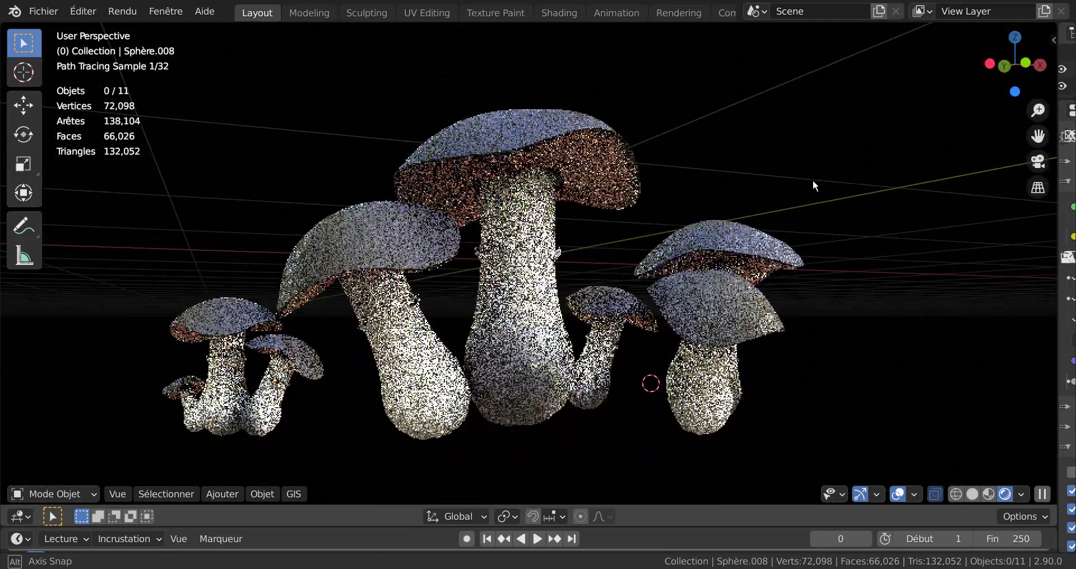
scroll(712, 332, up, 2)
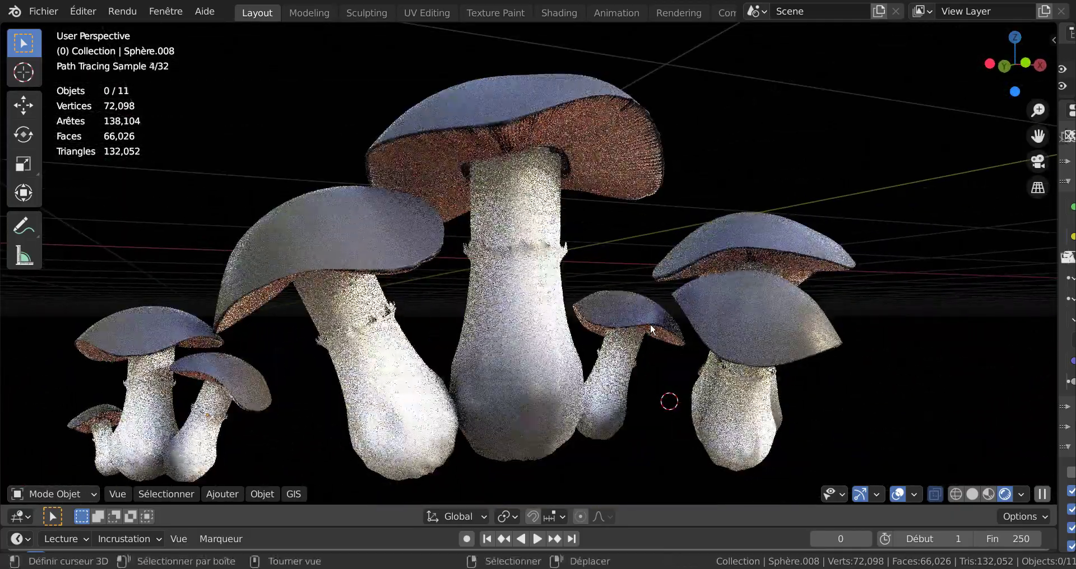
middle_drag(657, 332, 469, 247)
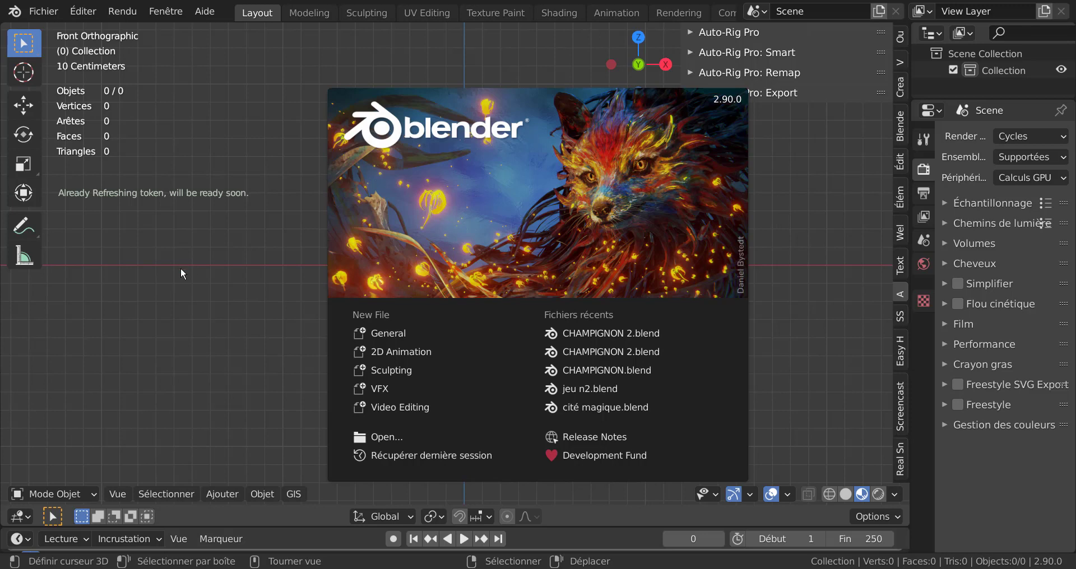
Dismiss the start screen, hide the add-on sidebar and add a UV sphere at the origin of the empty scene.
click(258, 274)
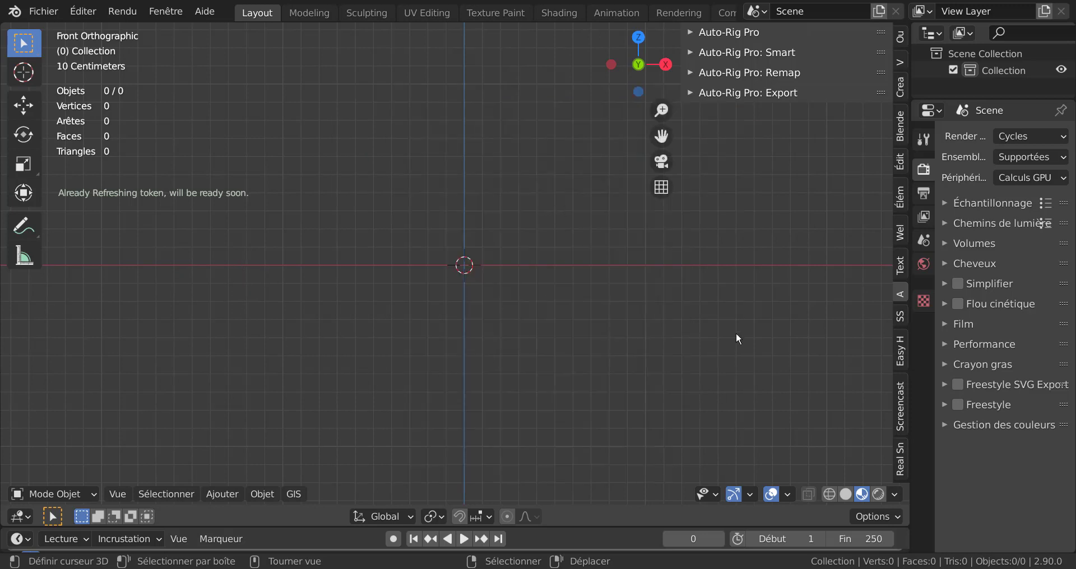
key(n)
click(227, 494)
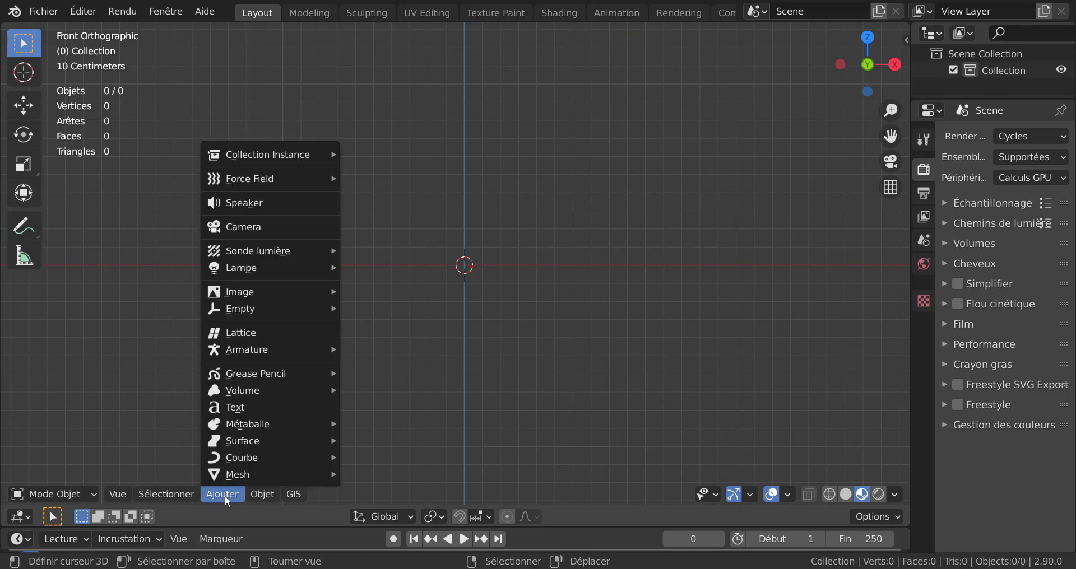
mouse_move(228, 475)
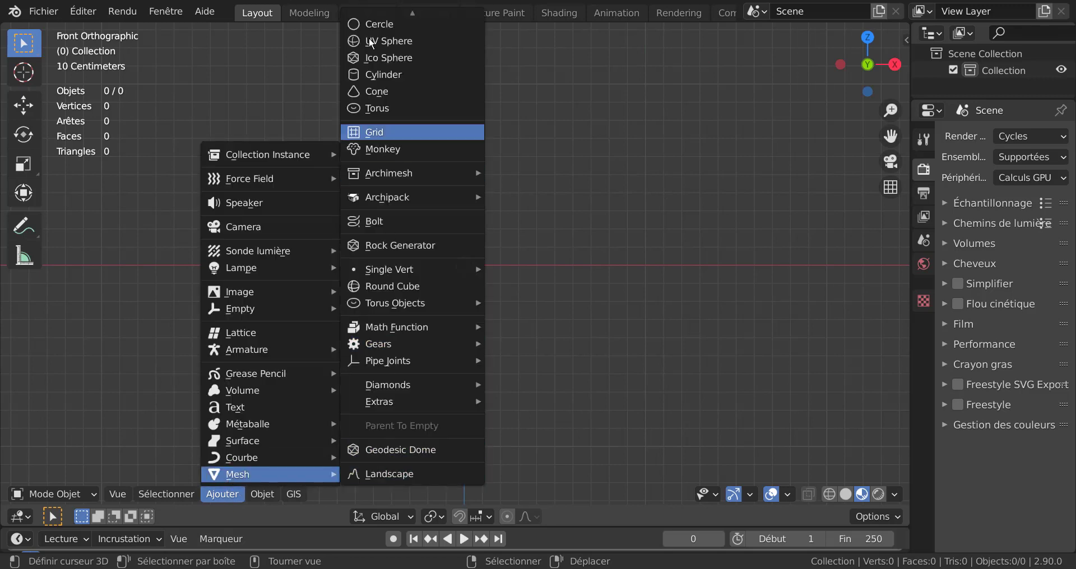
scroll(373, 47, up, 2)
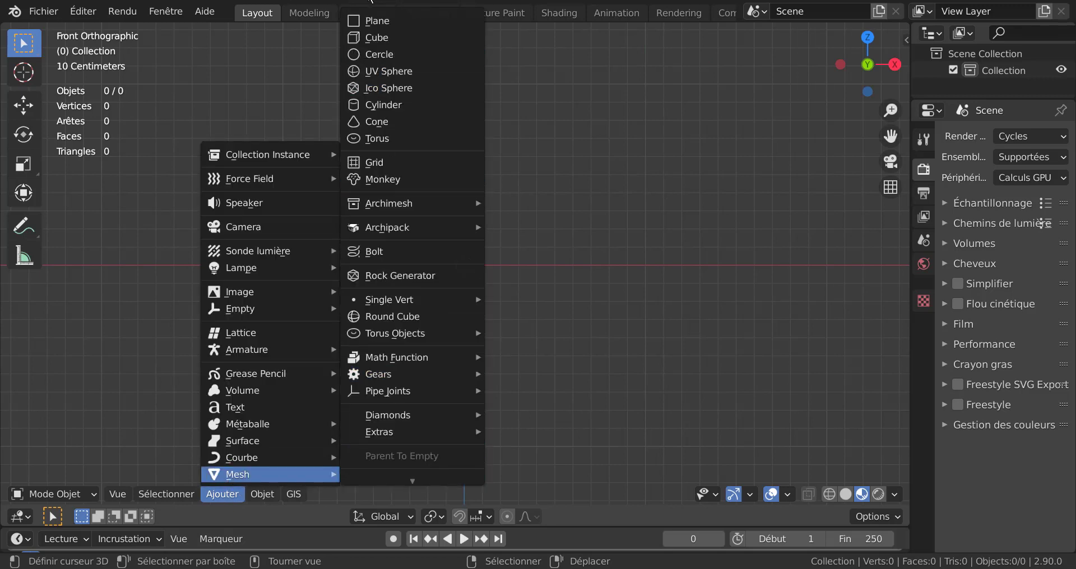
click(375, 72)
scroll(673, 328, down, 2)
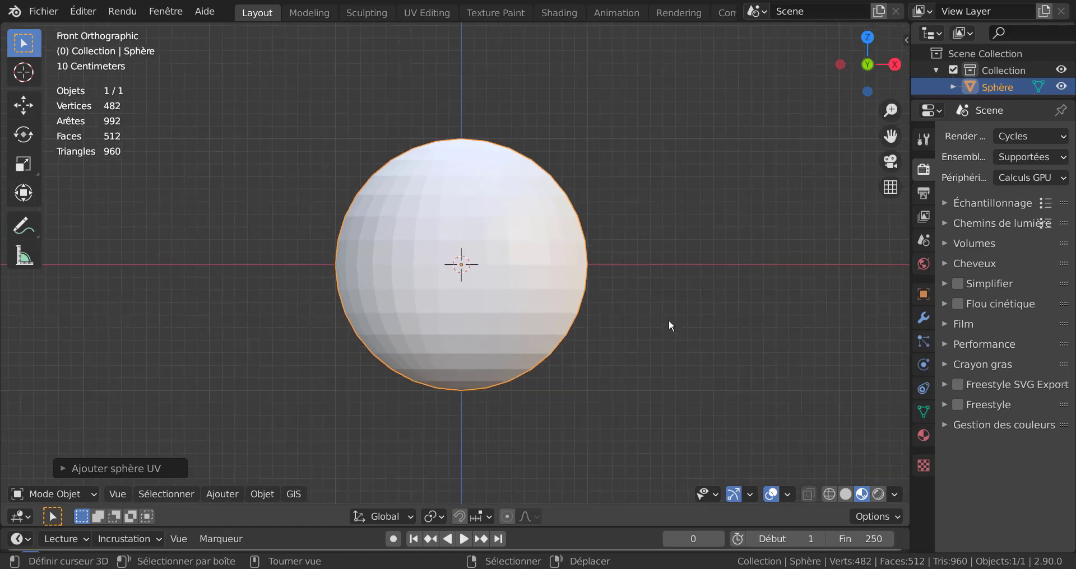
In Edit Mode with X-ray on, select the sphere's vertices from just above the equator down and scale them to just over a quarter.
key(Tab)
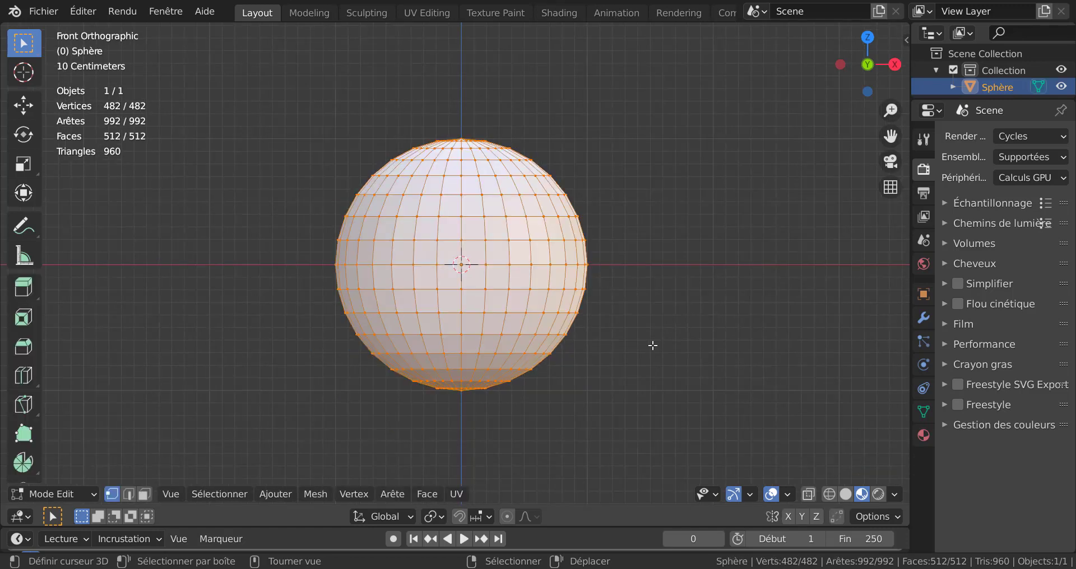
key(alt+z)
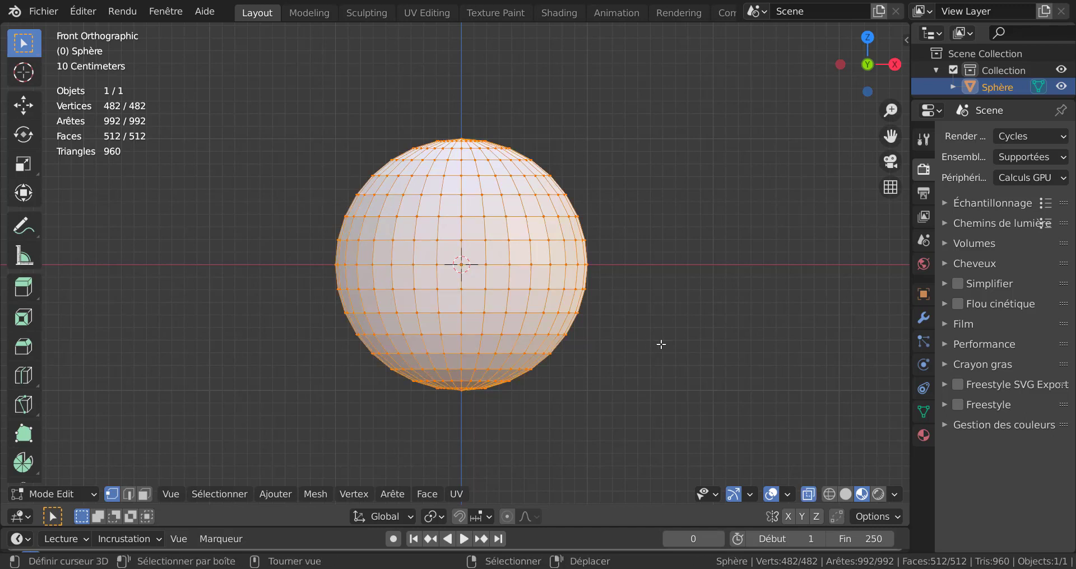
key(alt+a)
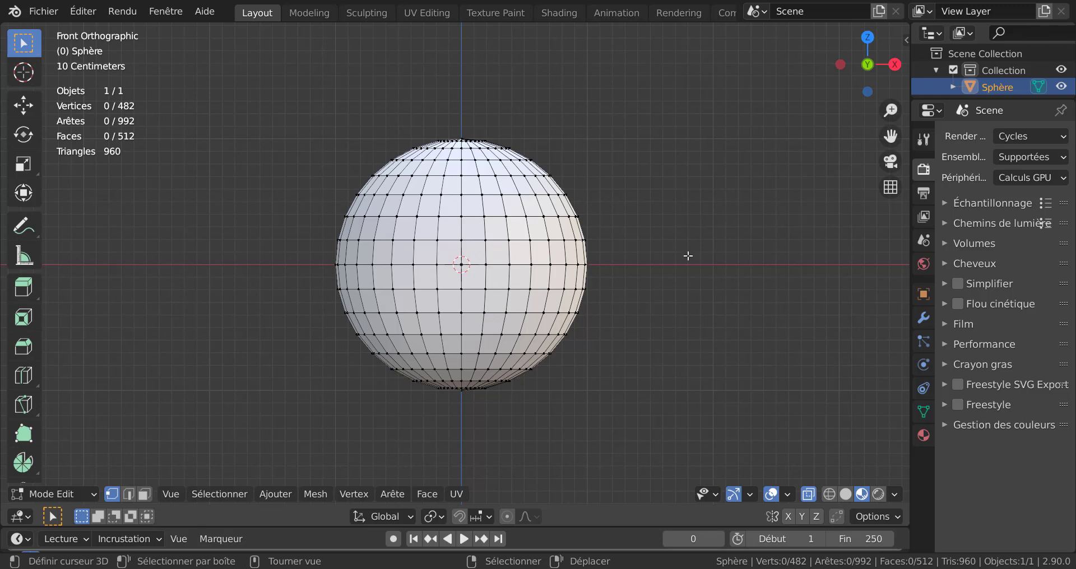
key(b)
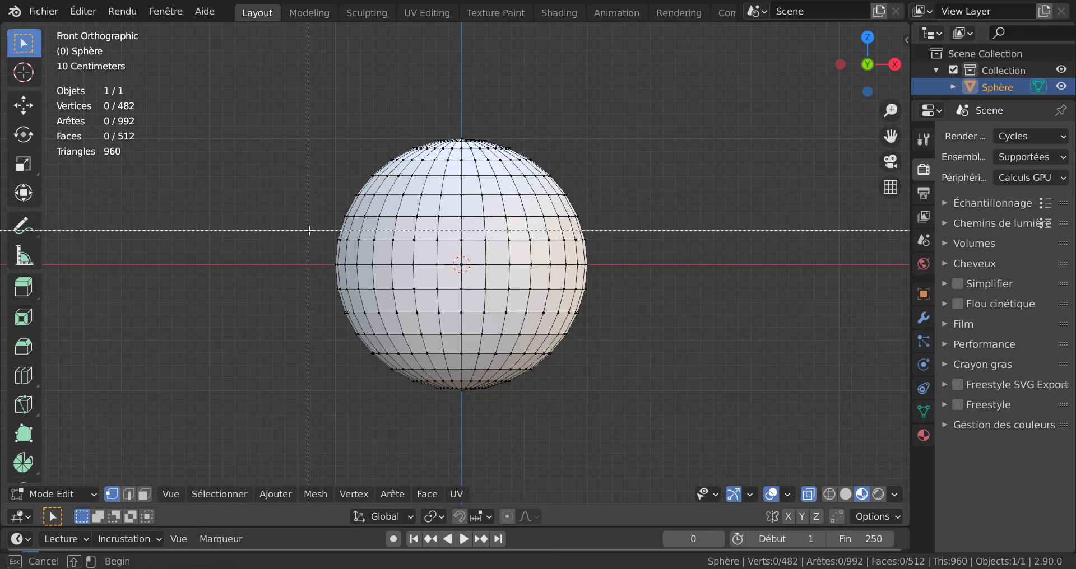
drag(309, 231, 644, 413)
middle_drag(763, 383, 737, 384)
key(KP_1)
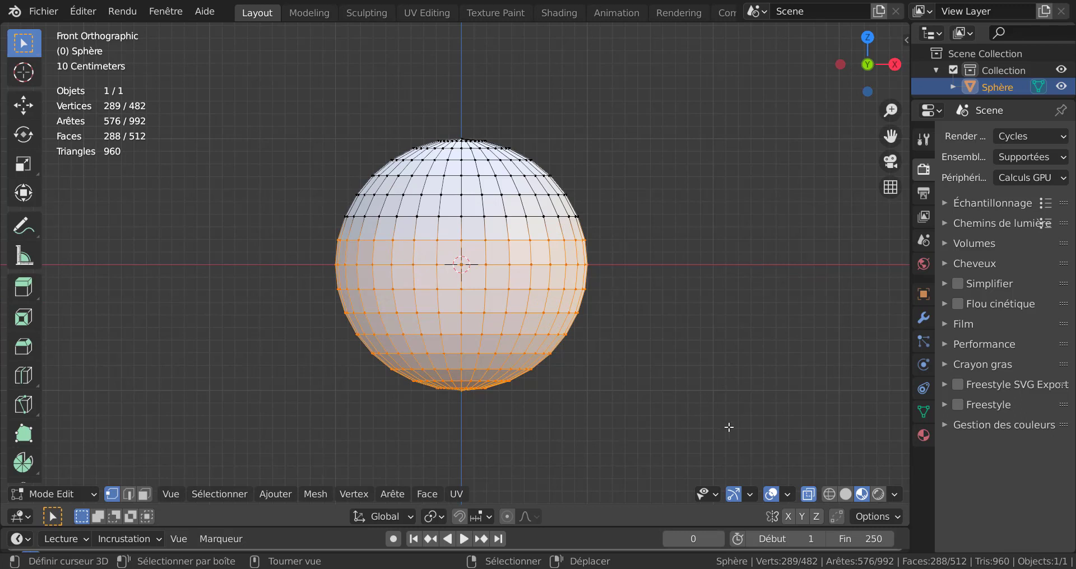
key(s)
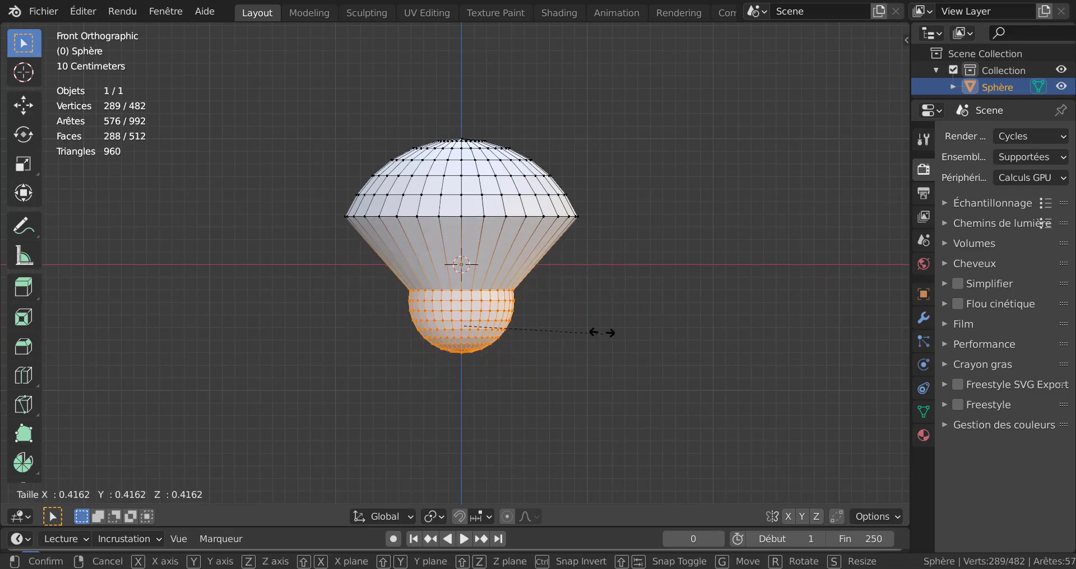
click(551, 312)
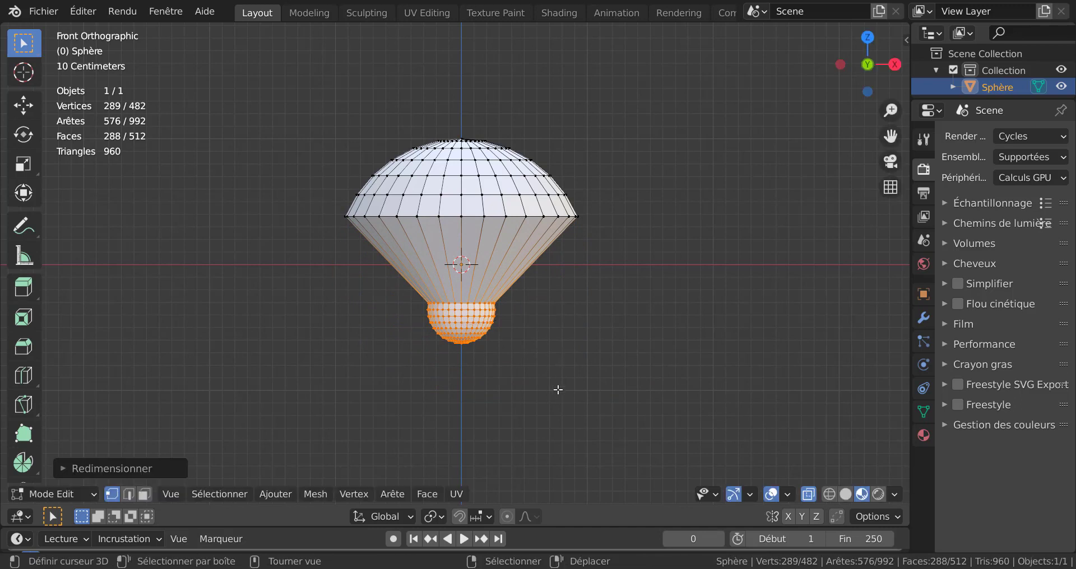
Move the shrunken lower part up along Z by about 0.8 m into the cap and set the viewport to solid shading.
key(g)
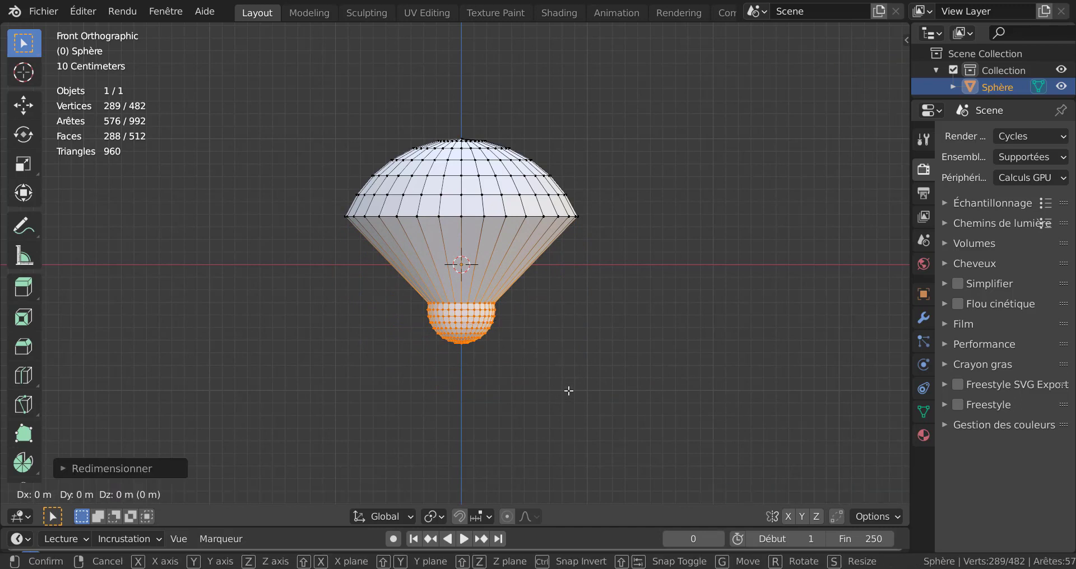
key(z)
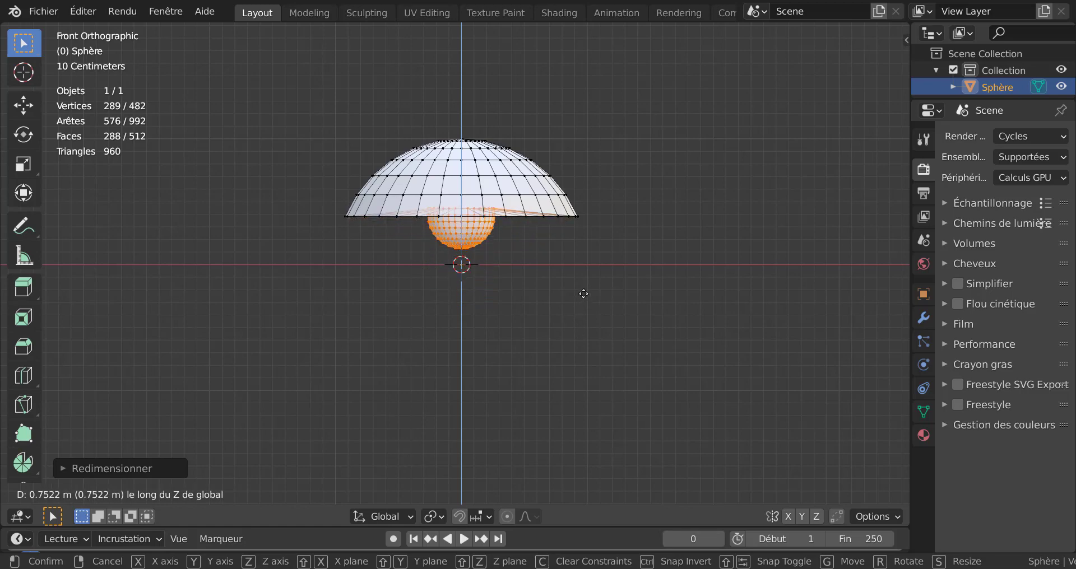
click(583, 291)
middle_drag(583, 292, 585, 237)
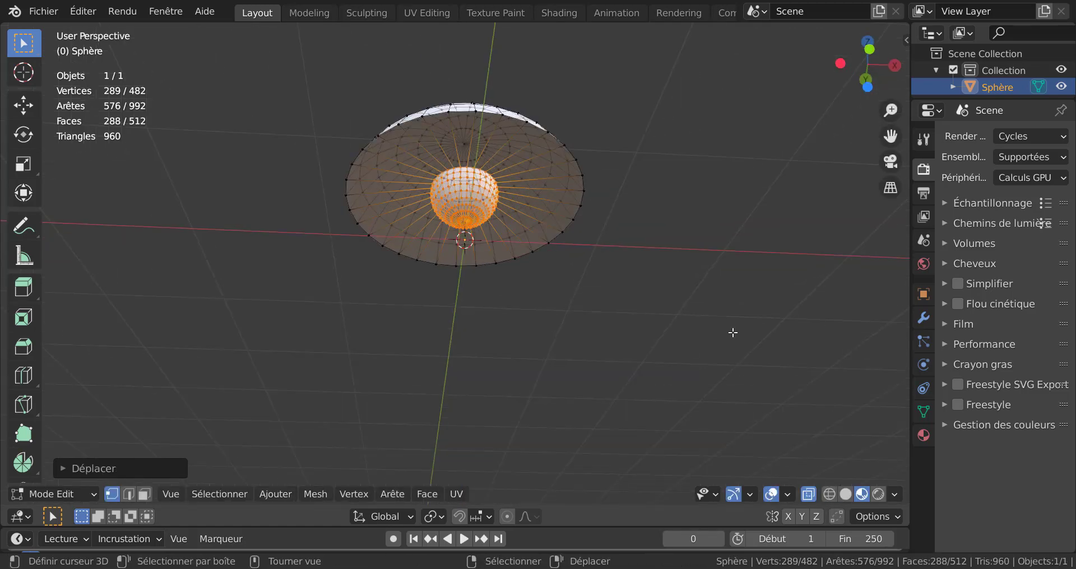
click(845, 494)
middle_drag(718, 329, 690, 359)
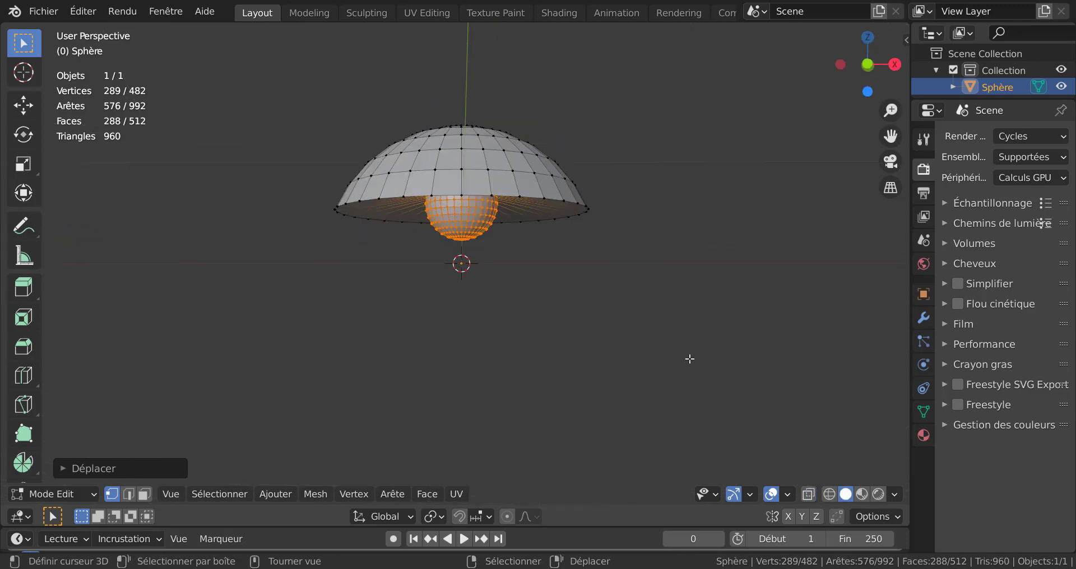
Extrude the selected bulb straight down from the cap in front view to form the mushroom's stem.
key(KP_1)
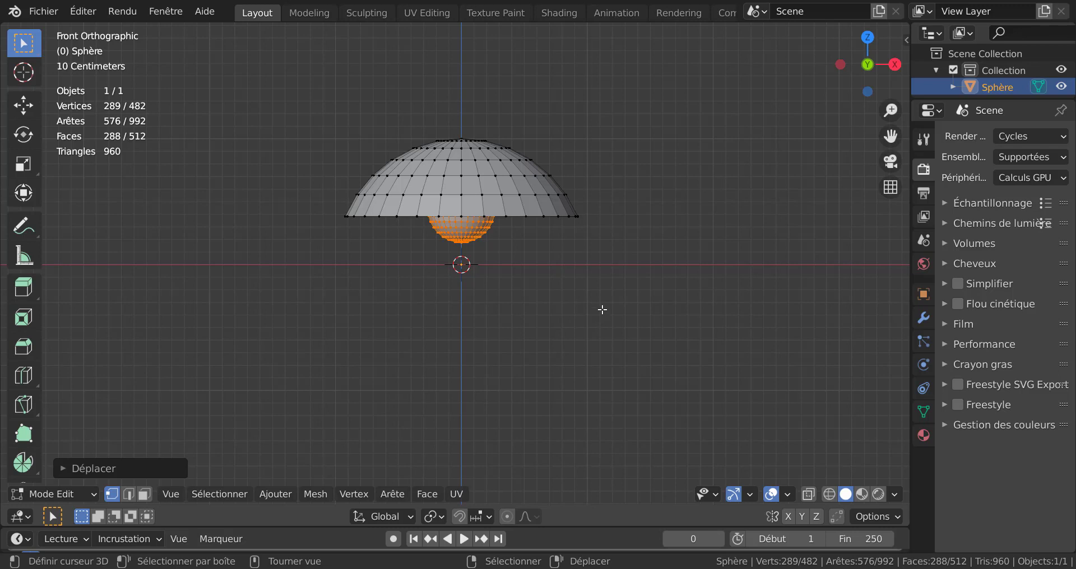
key(e)
click(604, 427)
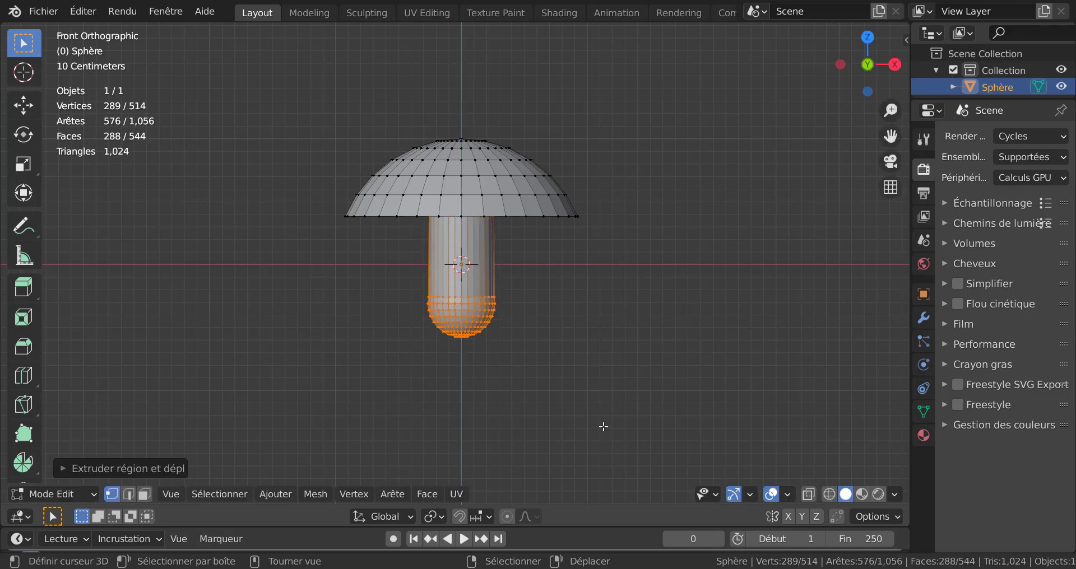
Scale the stem's rounded base up by about 1.23 and move it slightly down along Z to lengthen the stem.
key(s)
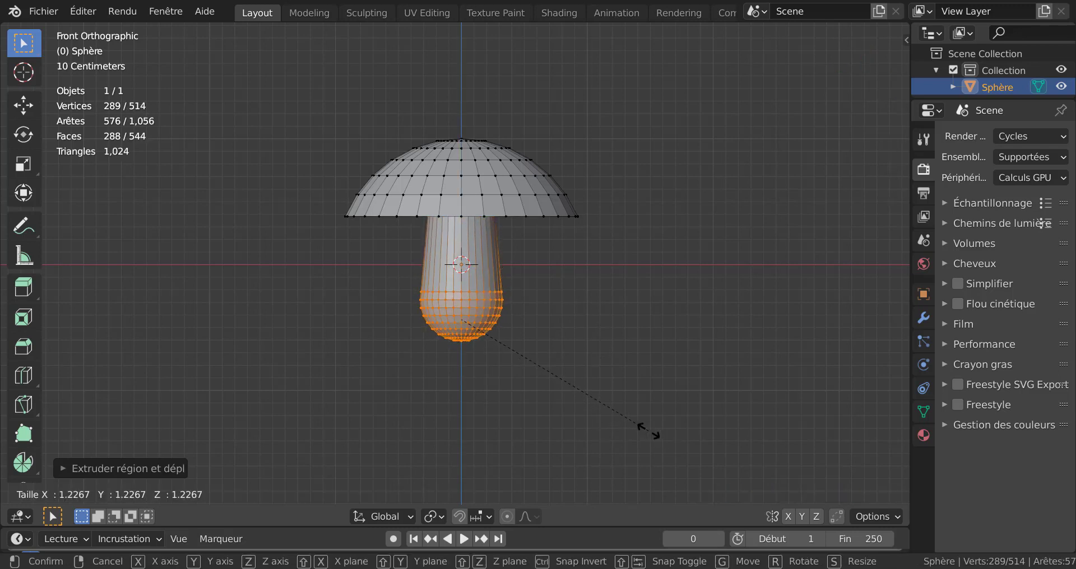
click(649, 430)
key(g)
key(z)
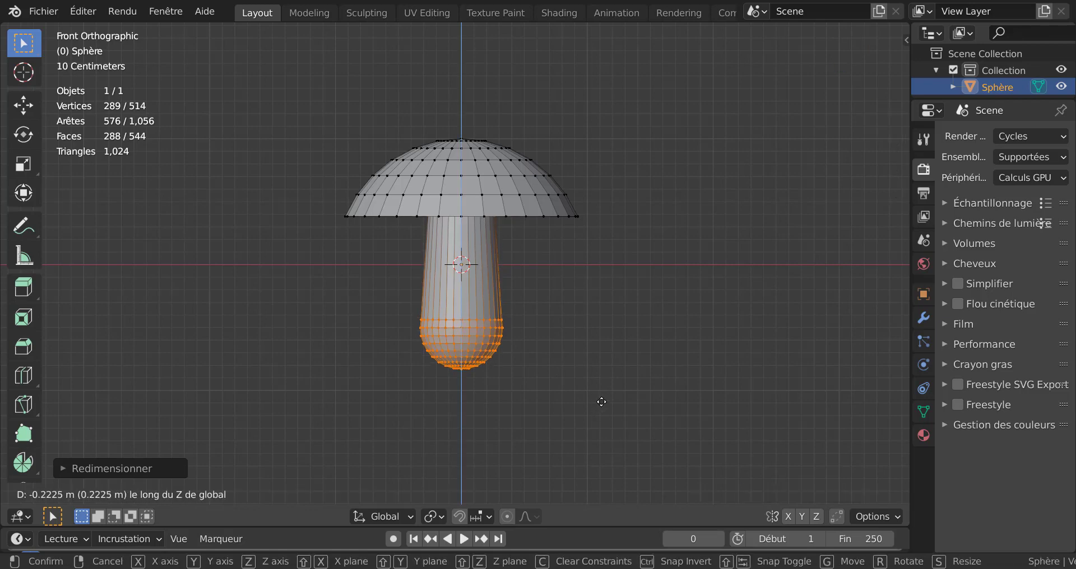
click(602, 402)
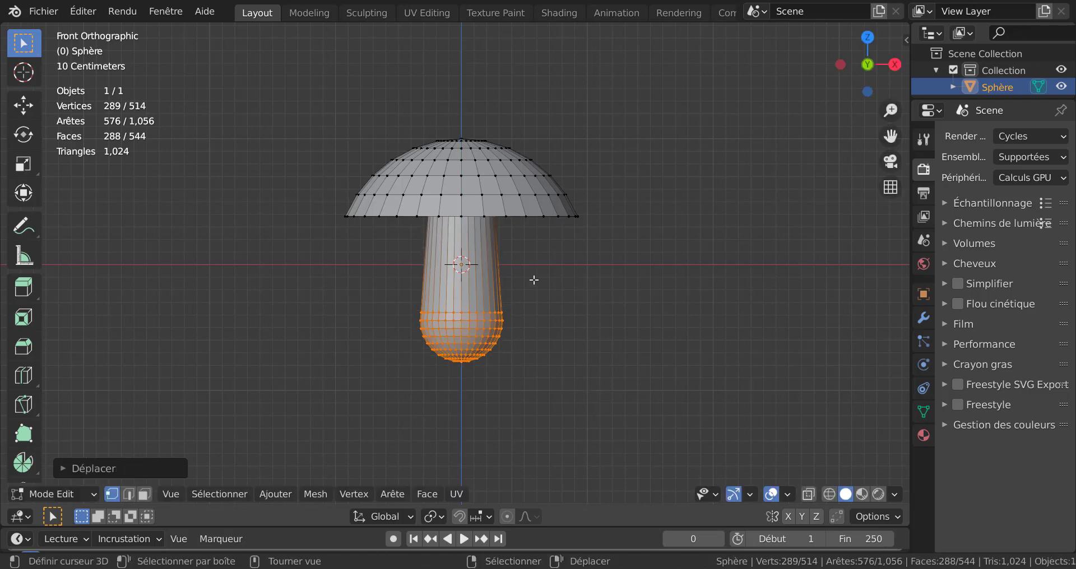
Return to Object Mode and apply smooth shading to the whole mushroom.
middle_drag(535, 280, 585, 340)
key(Tab)
key(Tab)
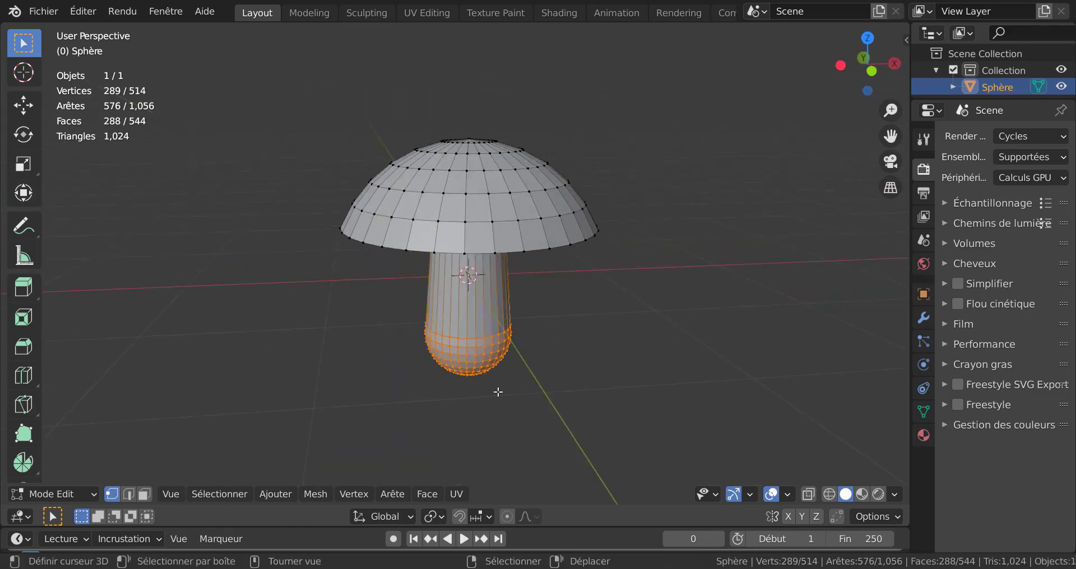
key(Tab)
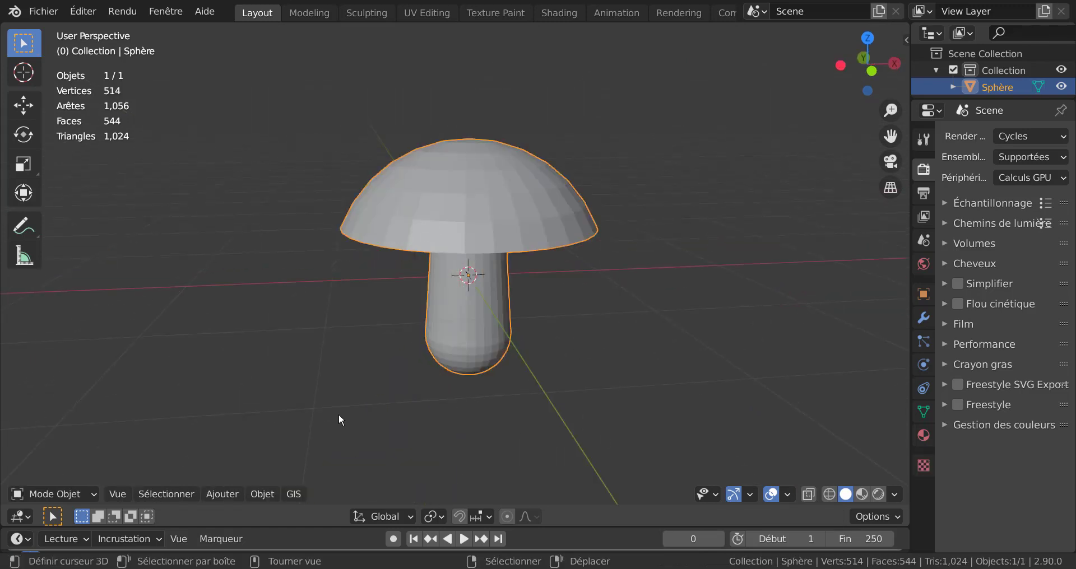
click(246, 498)
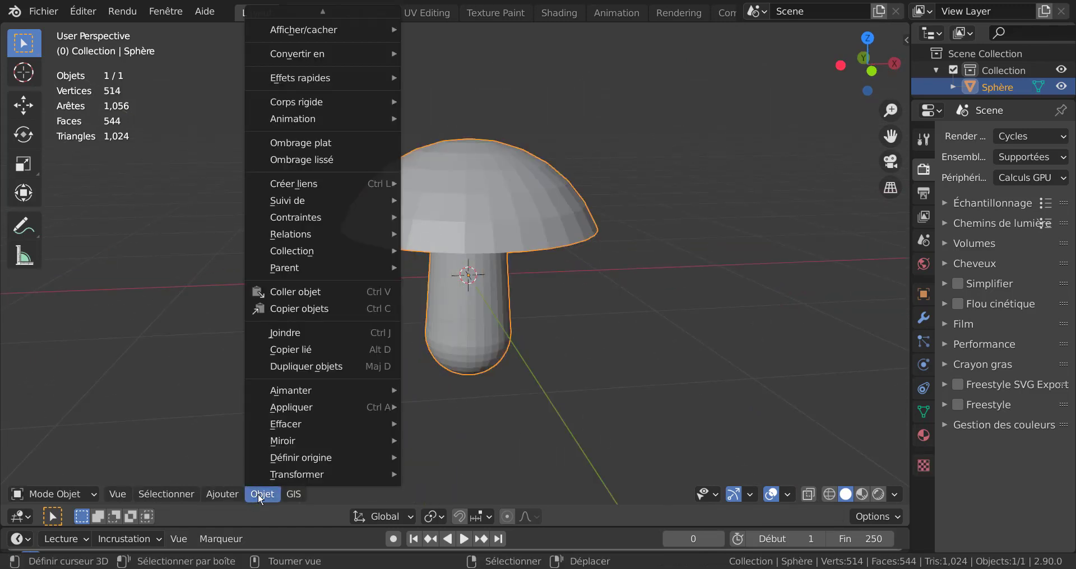
click(313, 163)
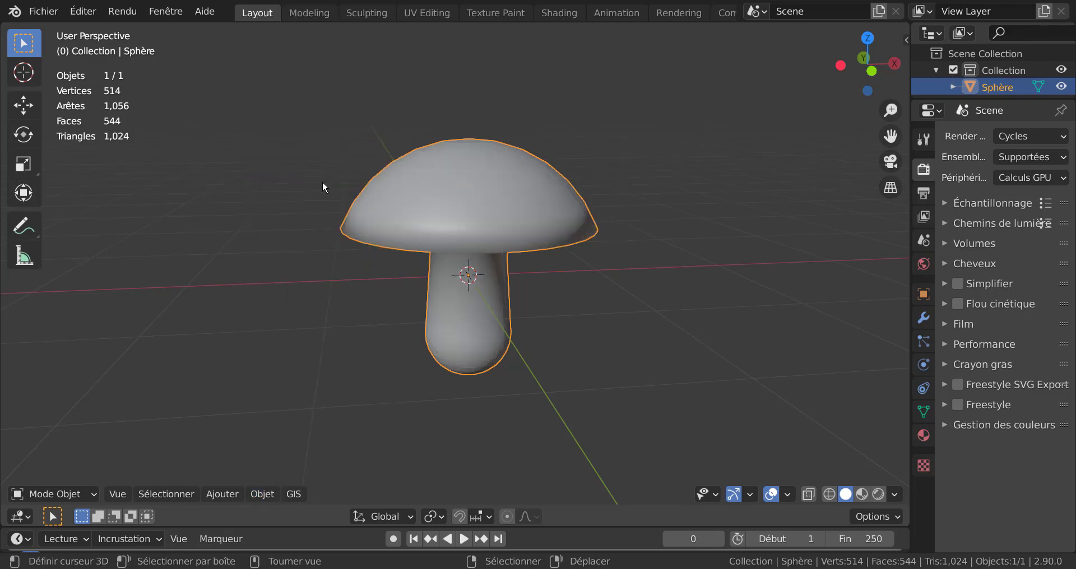
Enable Auto Smooth at 30° in the mushroom's normals settings and widen the properties area.
mouse_move(321, 180)
middle_down()
mouse_move(744, 263)
mouse_move(743, 303)
middle_up()
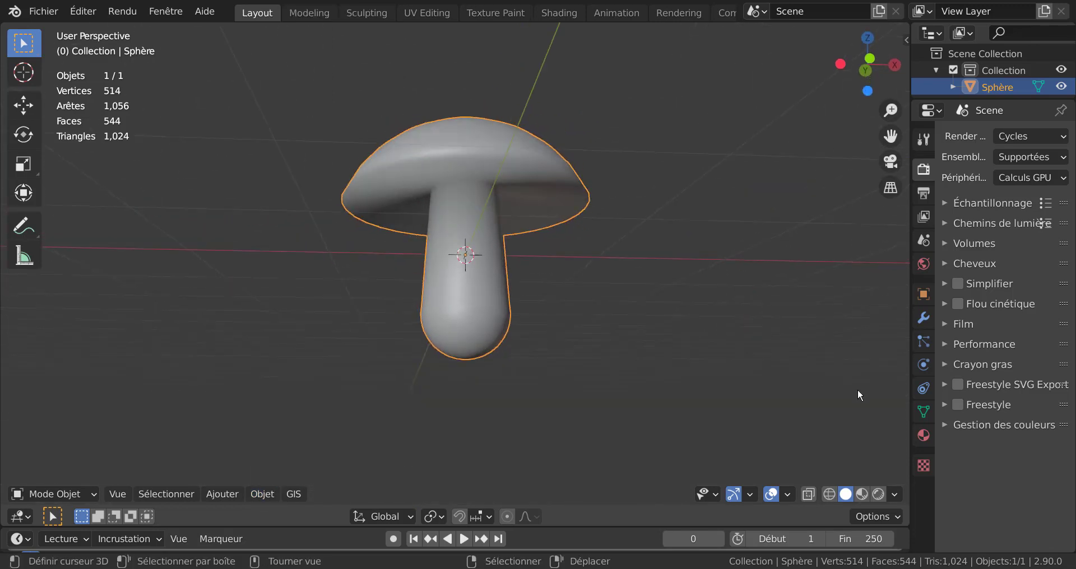
click(923, 413)
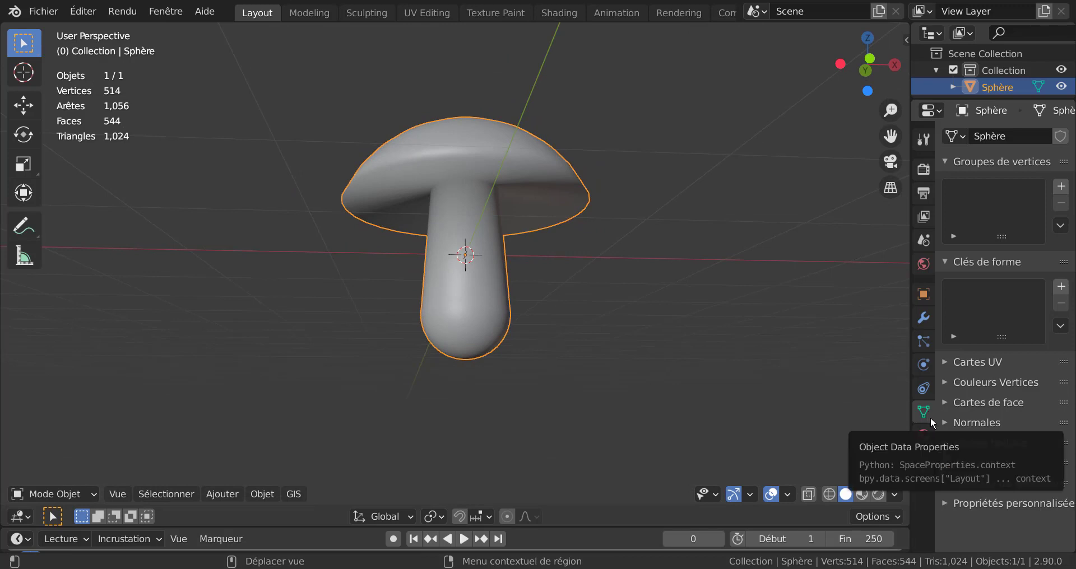
click(954, 421)
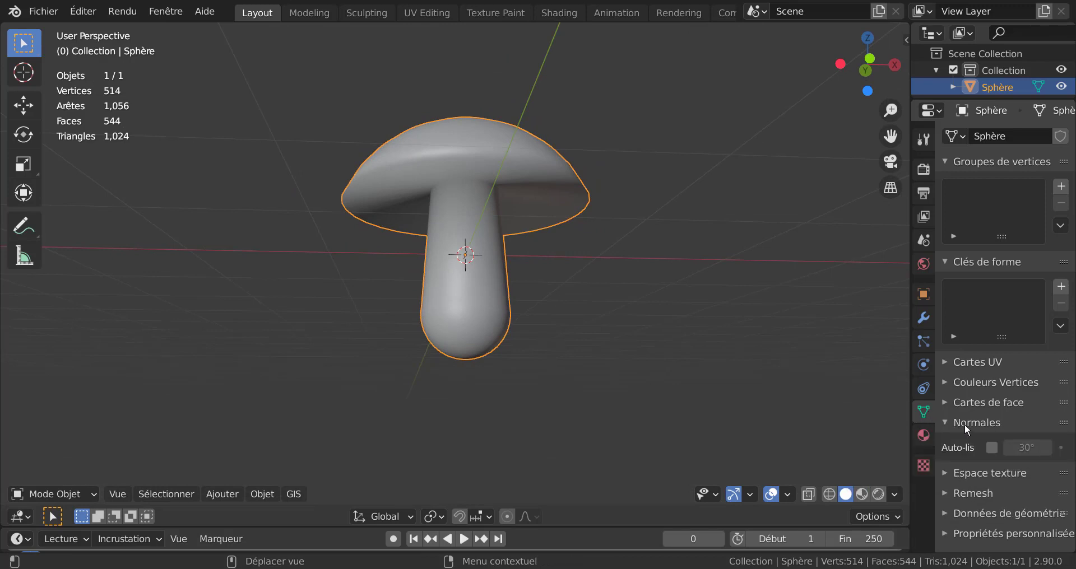
click(991, 447)
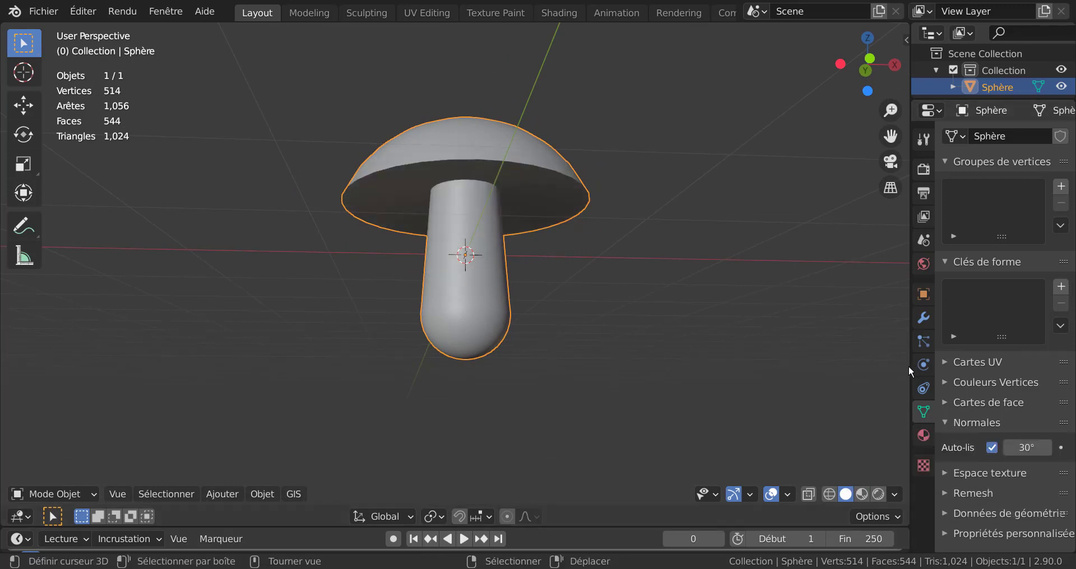
drag(910, 365, 825, 359)
middle_drag(560, 310, 590, 314)
In Edit Mode, add a centred loop cut around the stem and scale it in to about 0.88.
key(Tab)
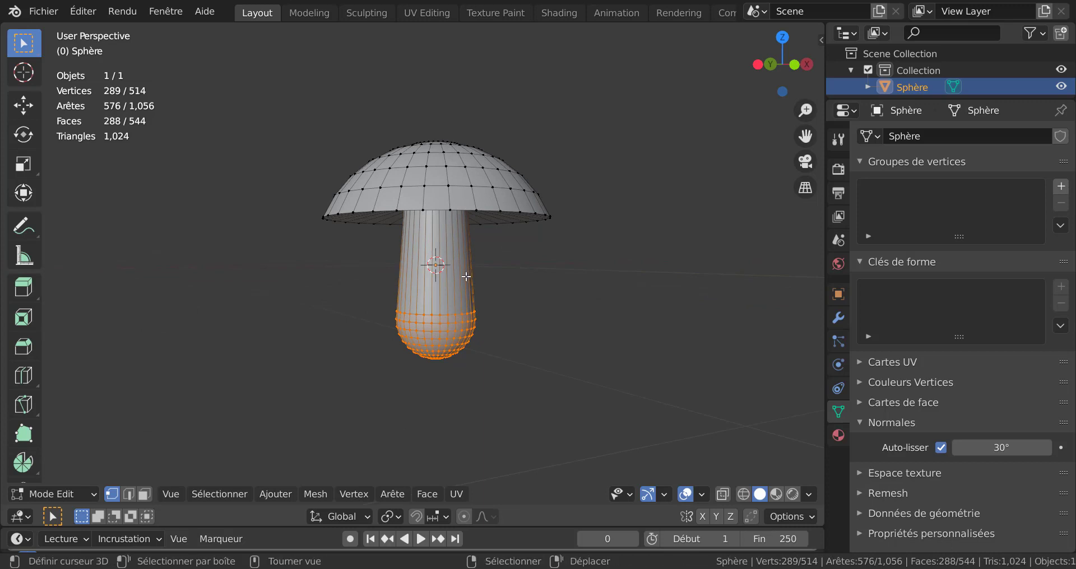
key(ctrl+r)
click(466, 277)
right_click(467, 277)
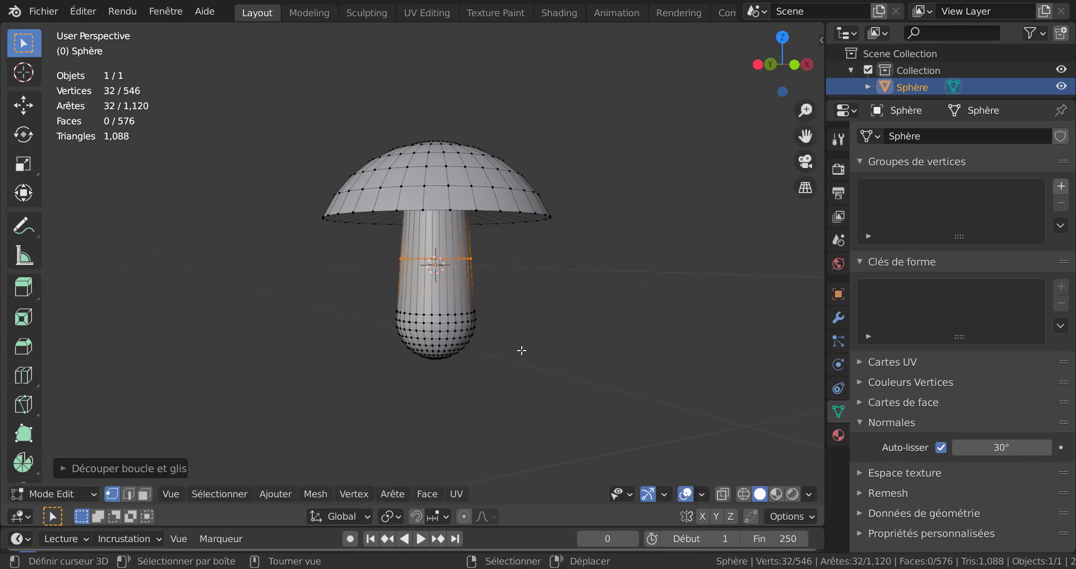
key(s)
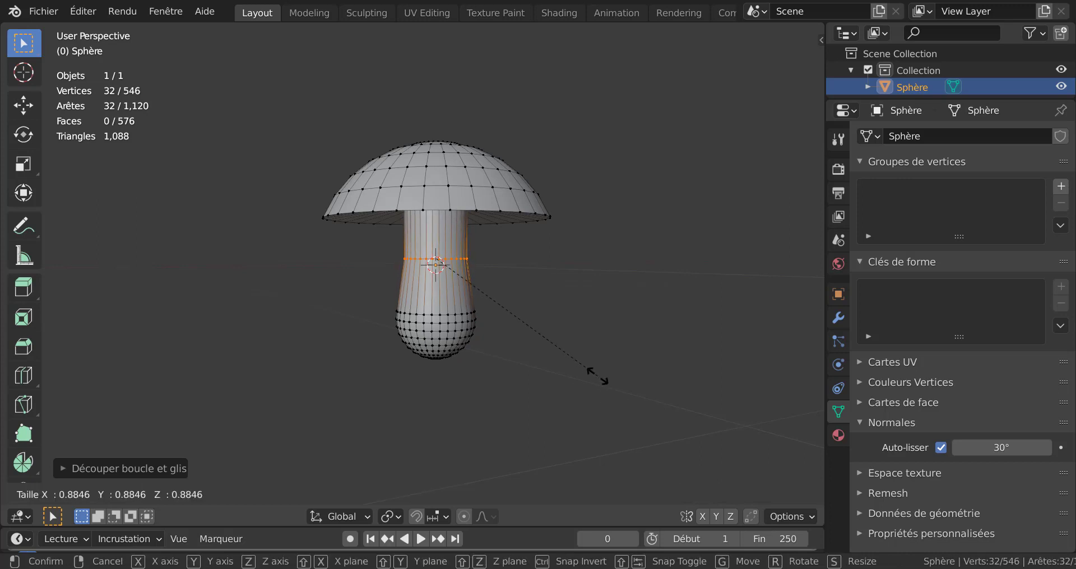
click(594, 369)
Add a second loop cut between the stem's narrowed ring and its bulb, and scale it in slightly.
key(ctrl+r)
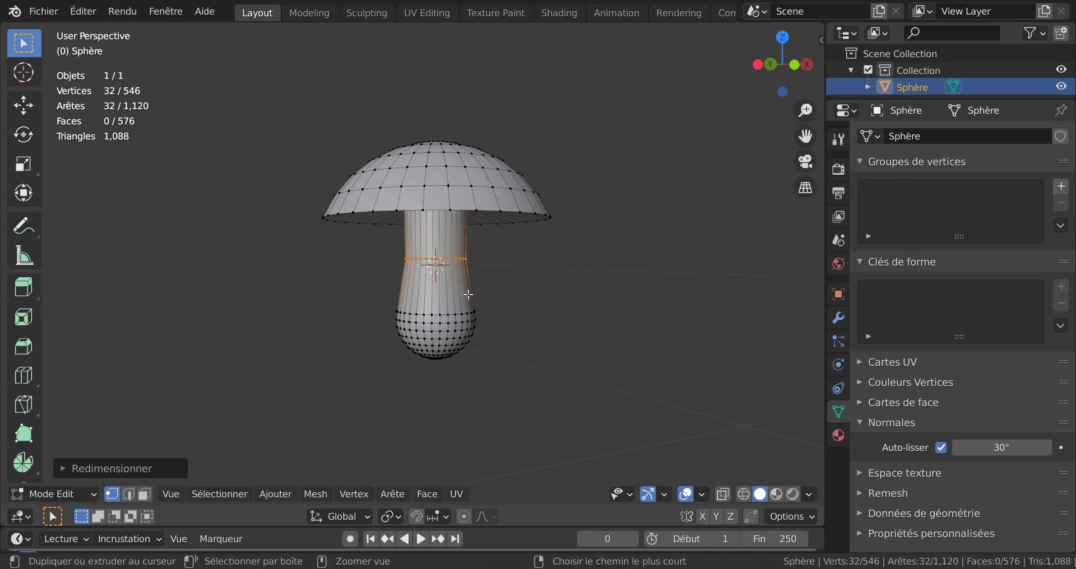
click(470, 294)
click(469, 295)
scroll(539, 368, up, 1)
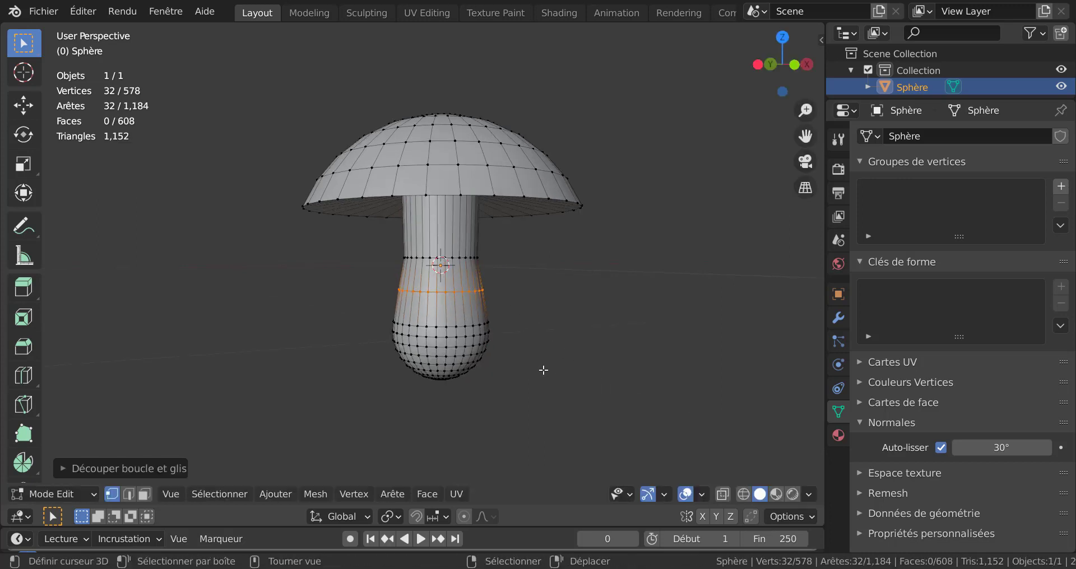
key(s)
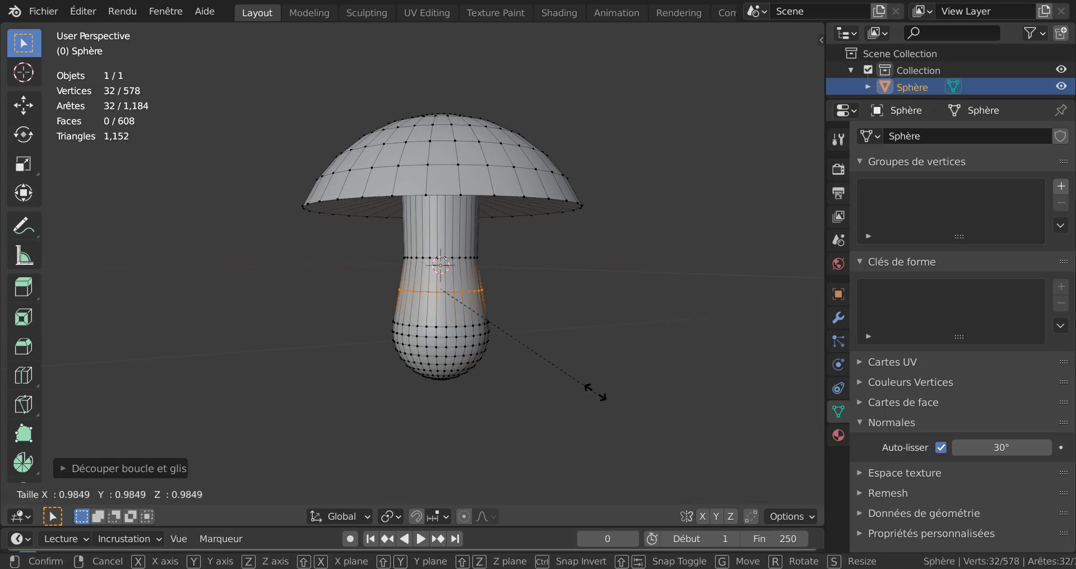
click(562, 359)
key(Tab)
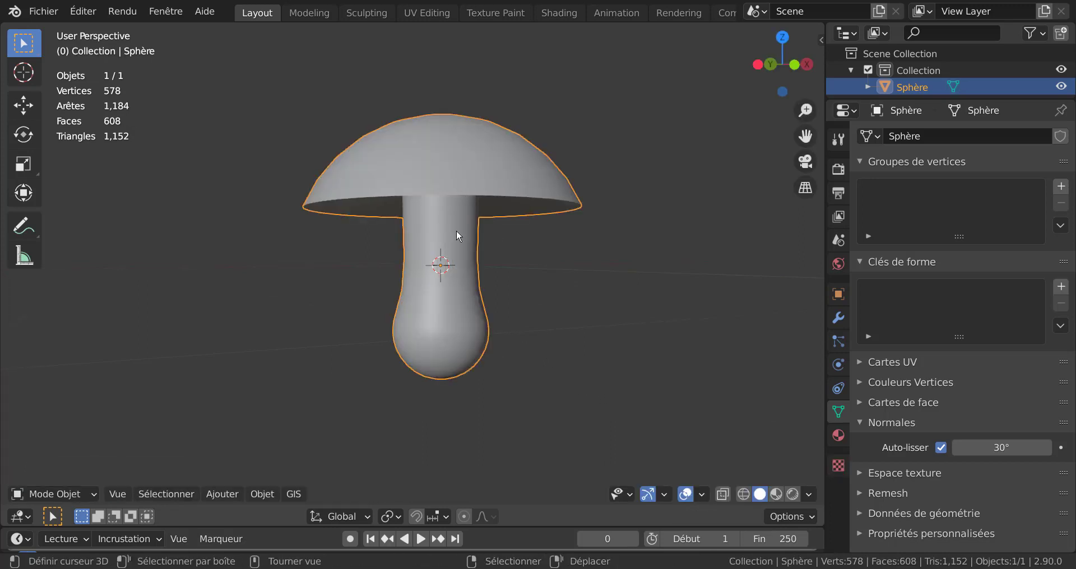
Move the lower stem loop slightly down along Z toward the bulb and check the smooth shape in Object Mode.
key(Tab)
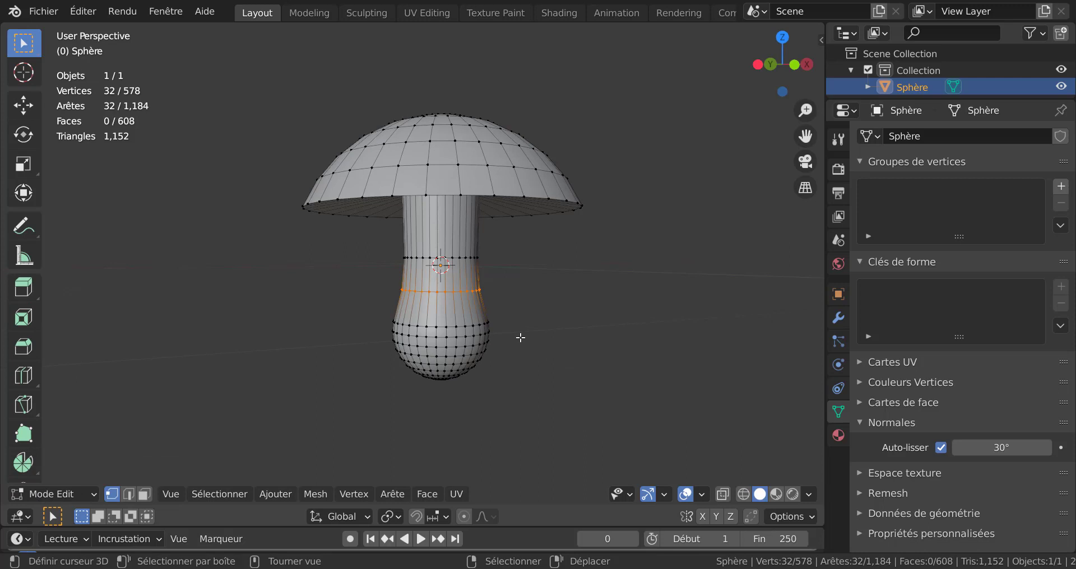
key(Tab)
key(Tab)
key(g)
key(z)
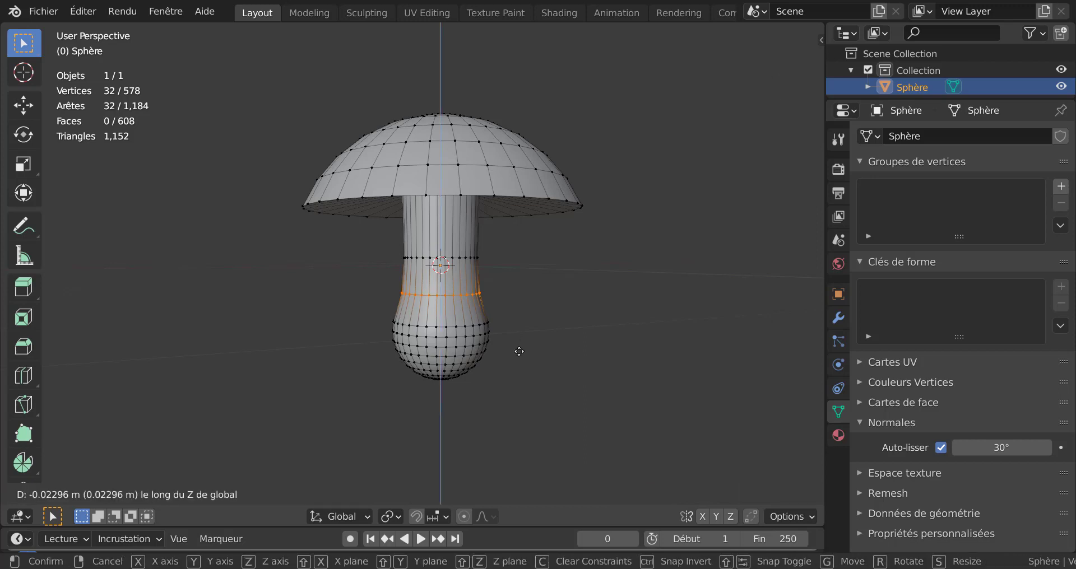
click(519, 357)
key(Tab)
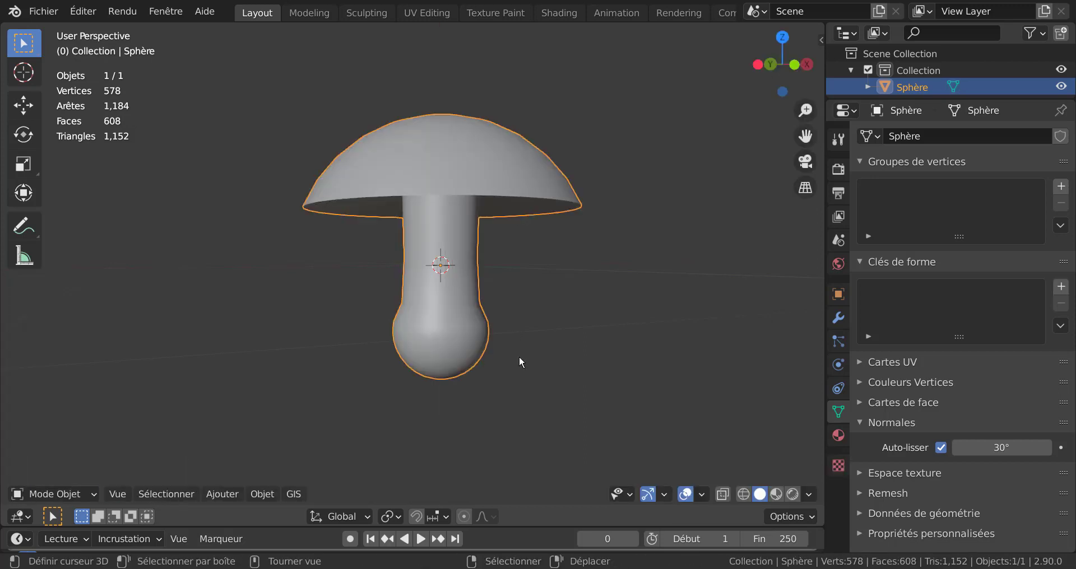
Add a loop cut on the cap's underside and slide it close against the top of the stem.
key(Tab)
middle_drag(519, 355, 516, 284)
key(Tab)
key(Tab)
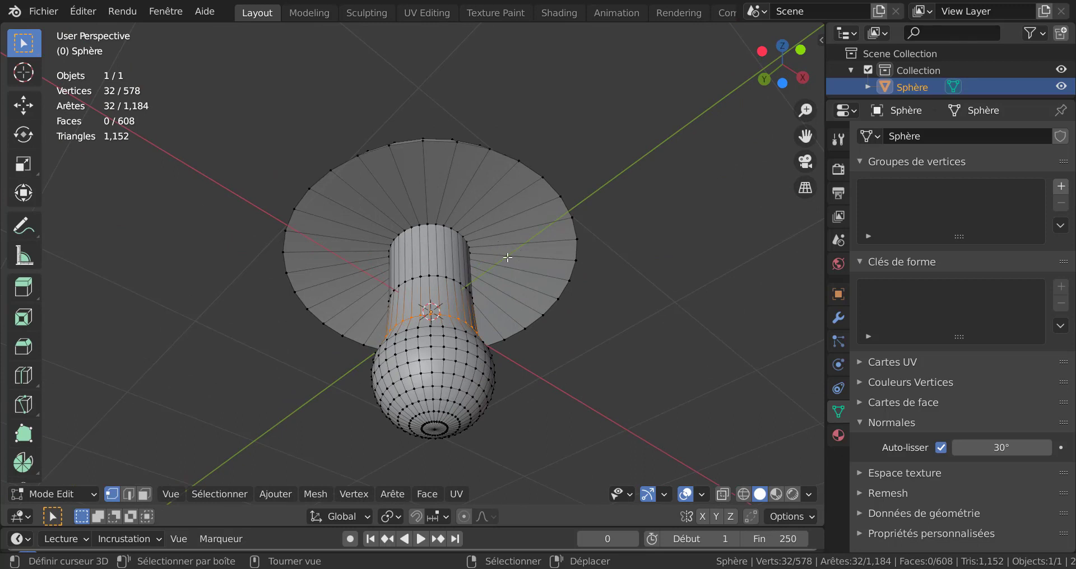
mouse_move(516, 276)
middle_down()
mouse_move(504, 269)
mouse_move(512, 257)
middle_up()
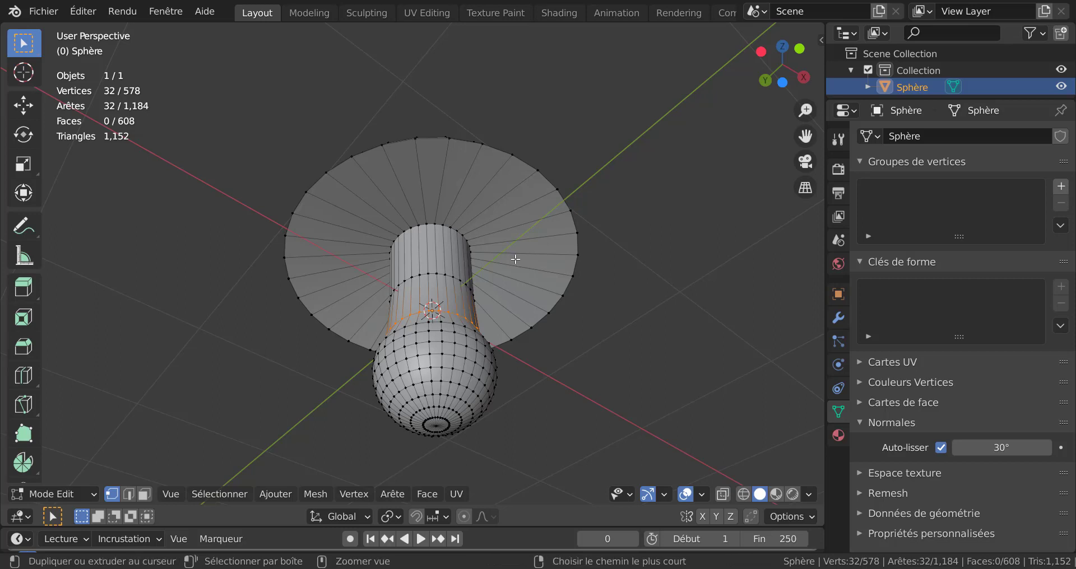
key(ctrl+r)
click(515, 259)
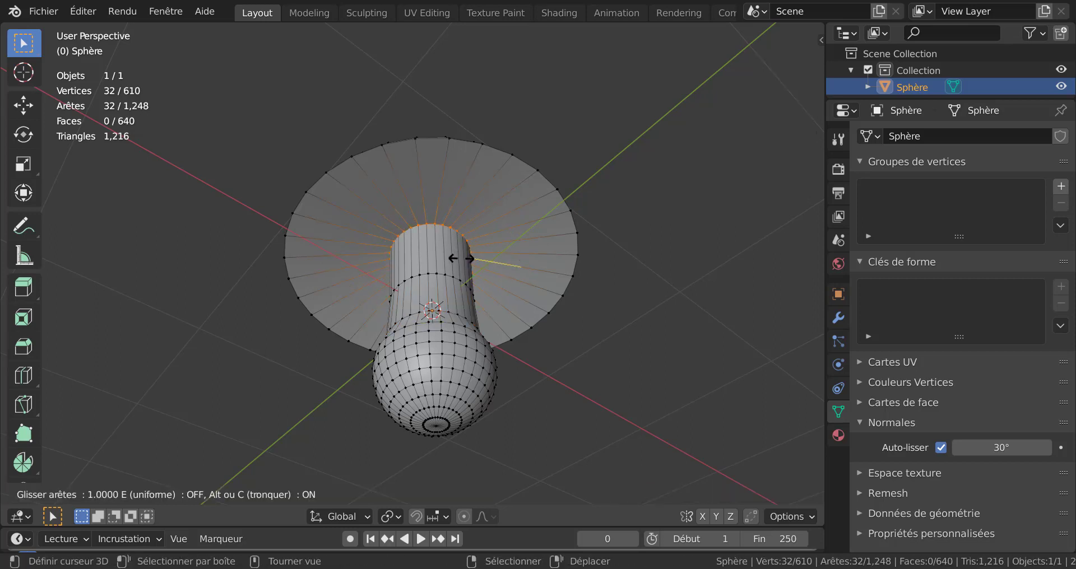
click(466, 254)
scroll(463, 238, up, 2)
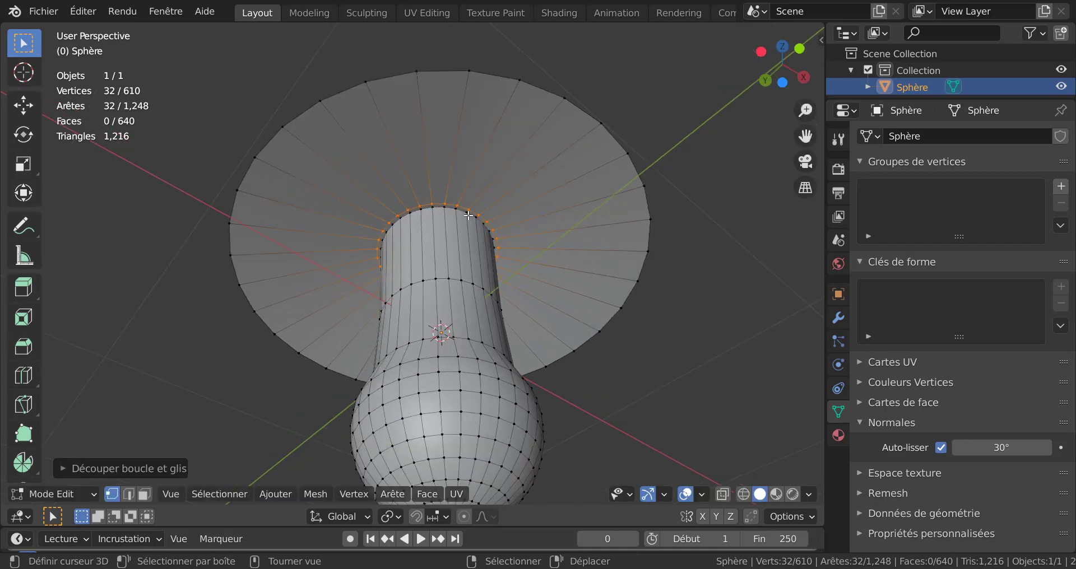
scroll(558, 241, down, 2)
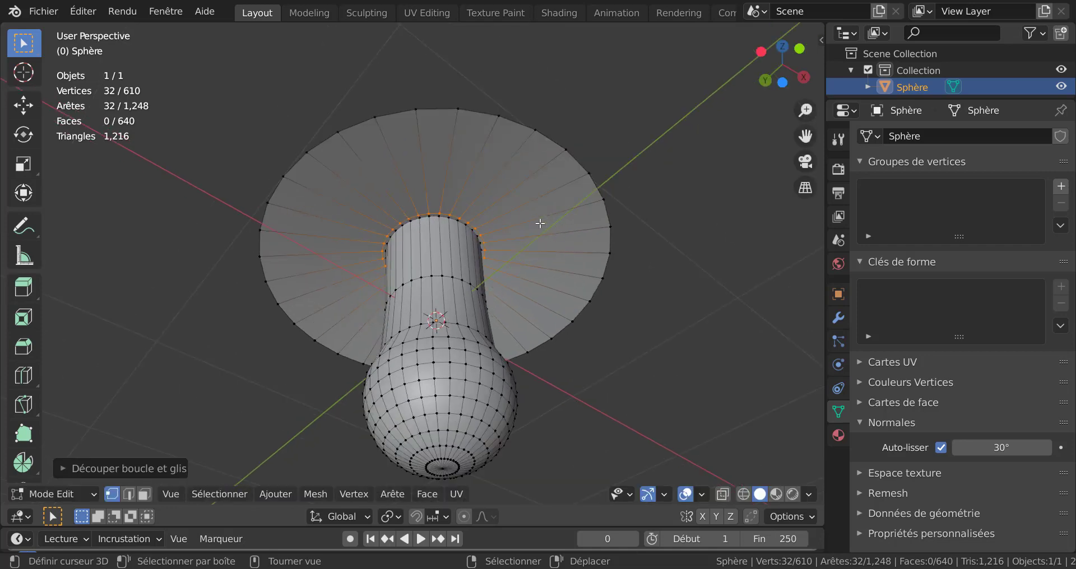
Add another loop cut on the cap's underside and slide it outward near the rim.
key(ctrl+r)
click(551, 229)
drag(552, 228, 588, 223)
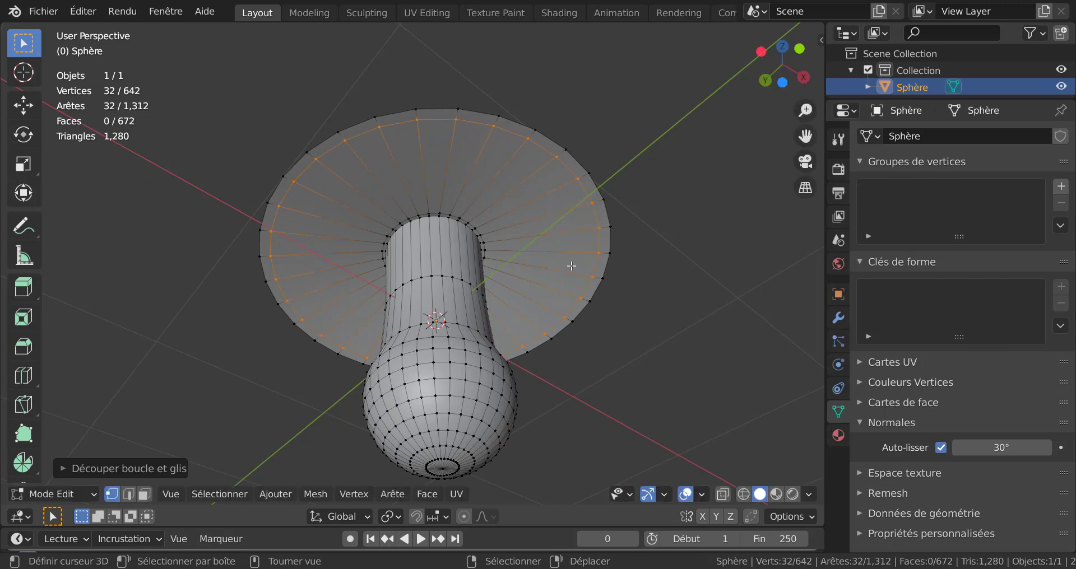
Switch to edge selection, clear the selection, and select the ring of radial edges under the cap between the two new loops.
click(128, 493)
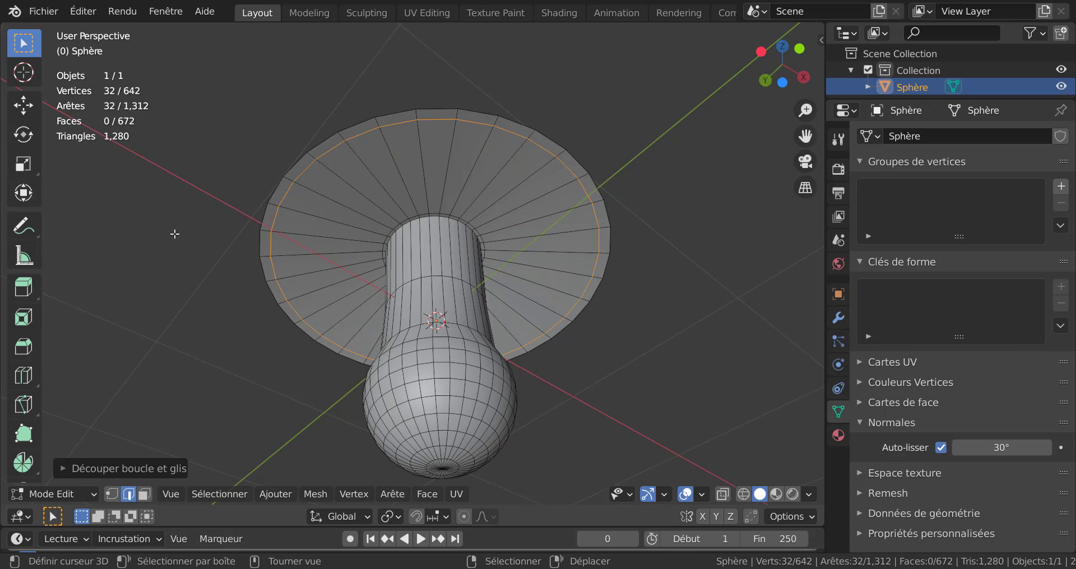
click(695, 274)
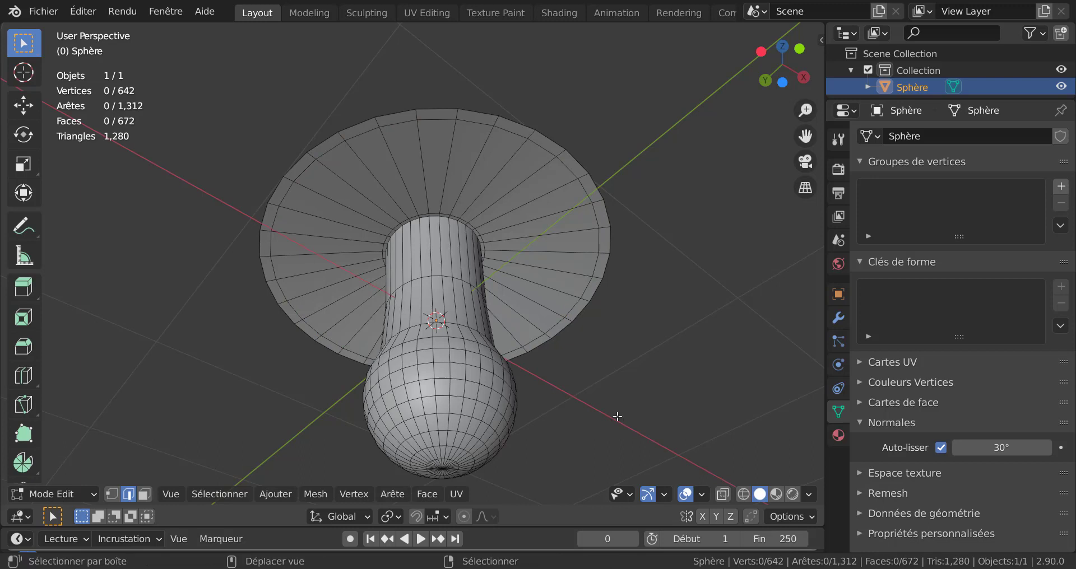
ctrl+alt+click(533, 218)
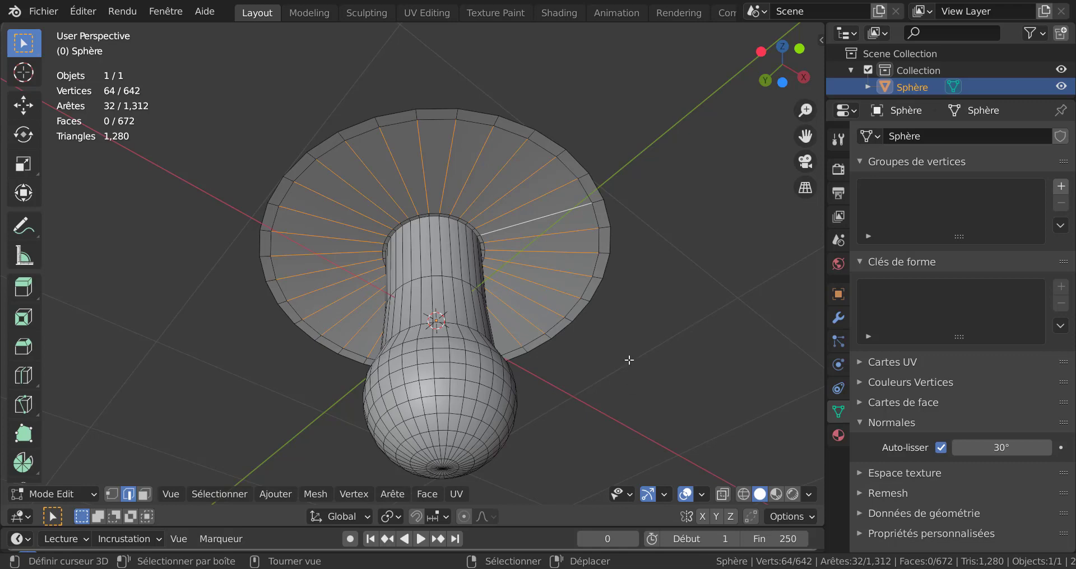
middle_drag(639, 362, 575, 380)
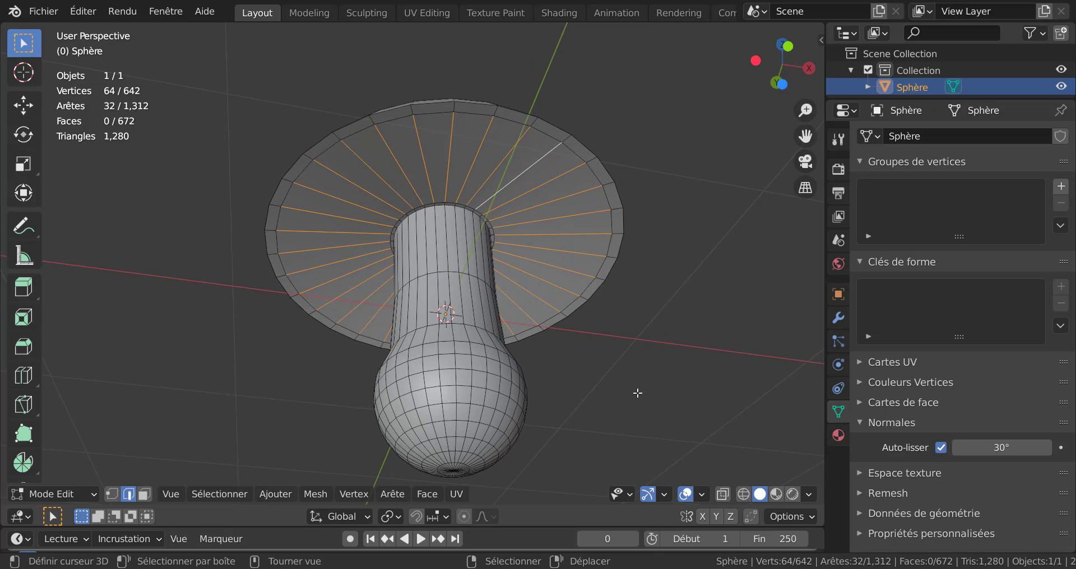
Bevel the selected radial edges with 9 segments and a width of about 0.086 m, and check the result in Object Mode.
key(ctrl)
key(ctrl+b)
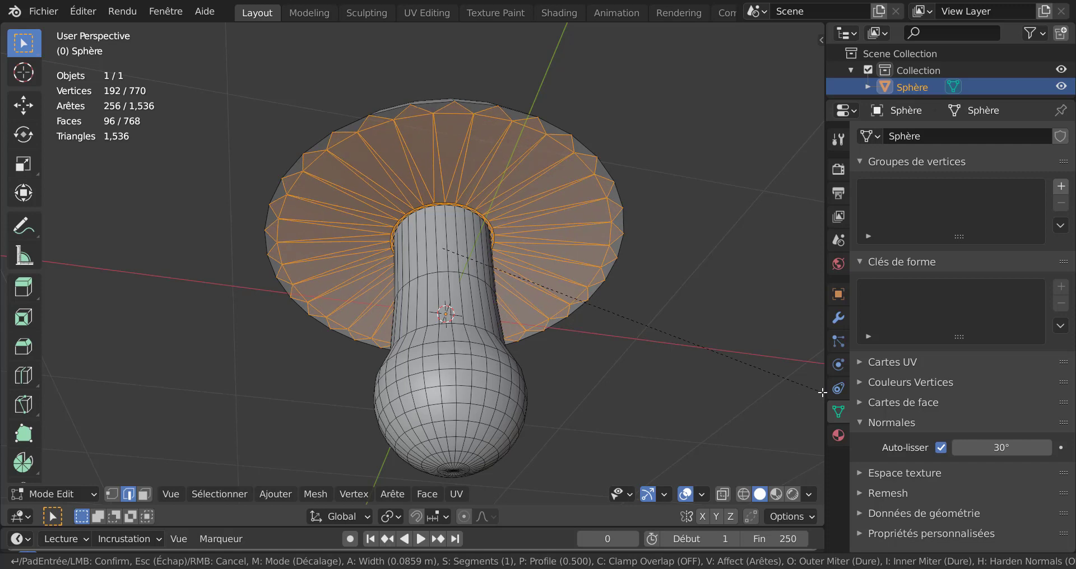
scroll(822, 392, up, 6)
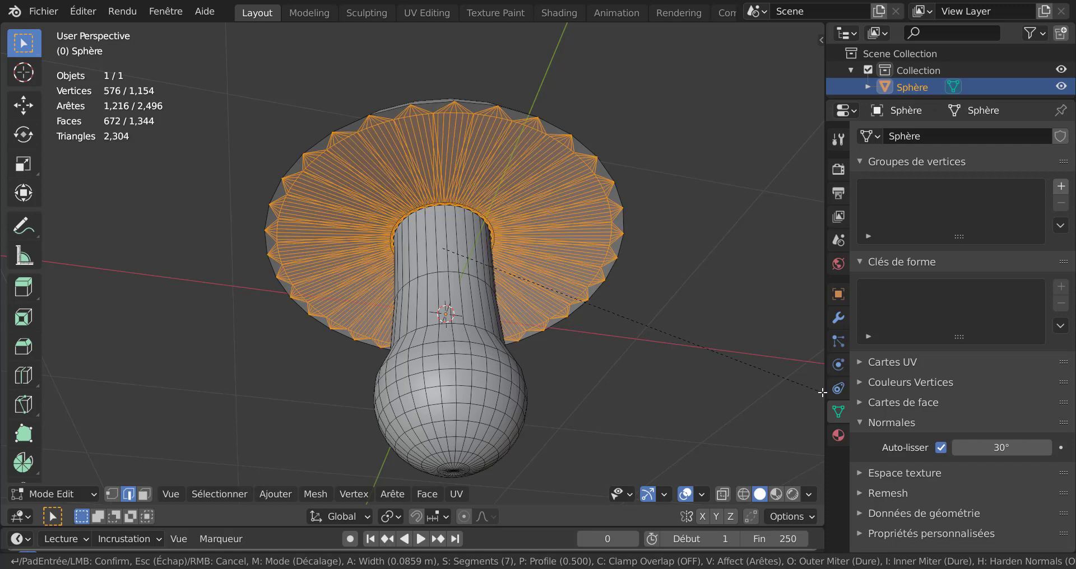
scroll(822, 392, up, 2)
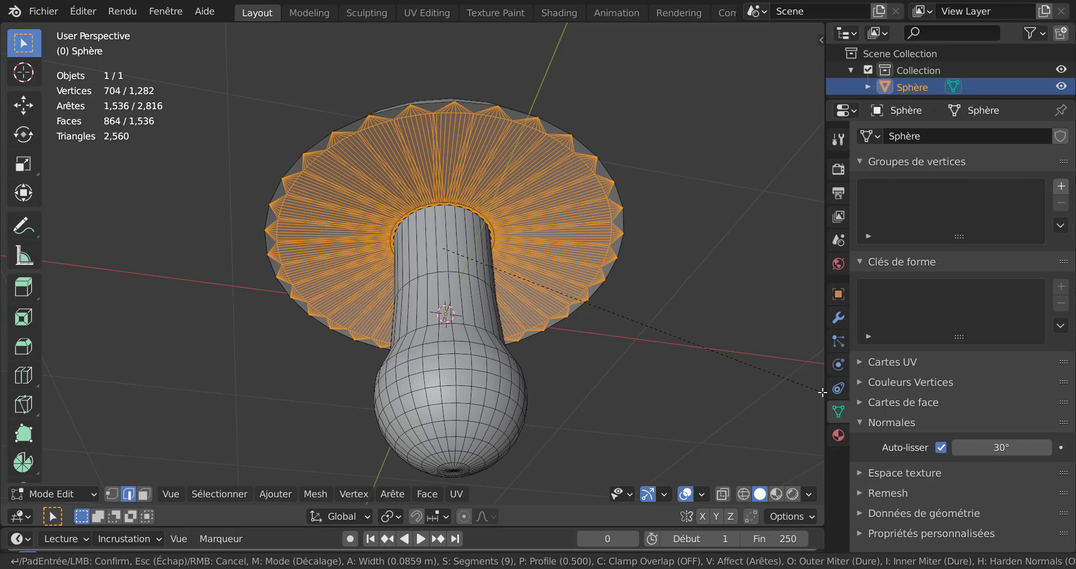
click(822, 392)
key(Tab)
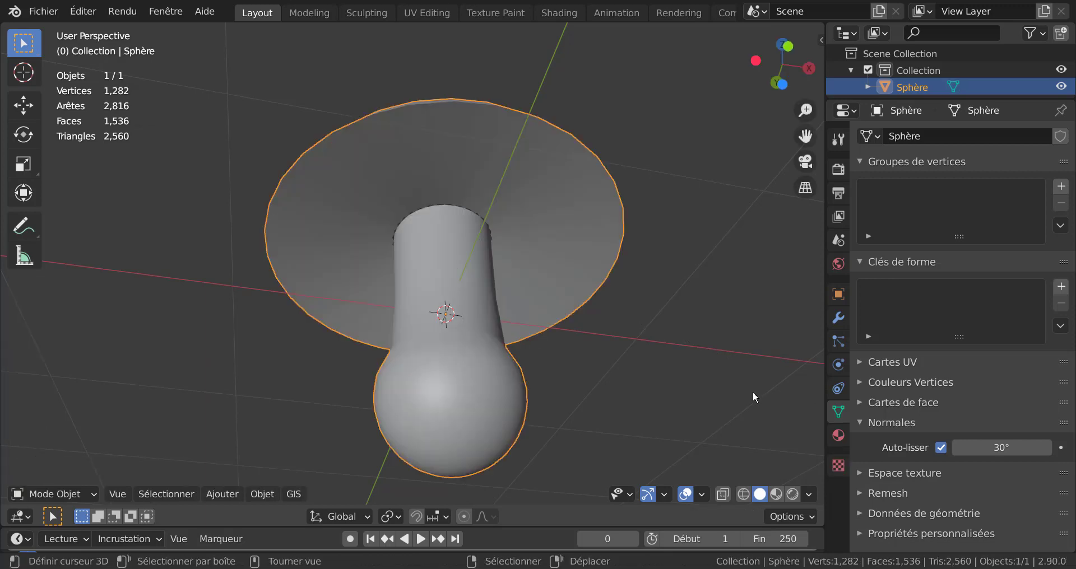
Return to Edit Mode and deselect the beveled geometry under the cap.
key(Tab)
scroll(589, 303, up, 1)
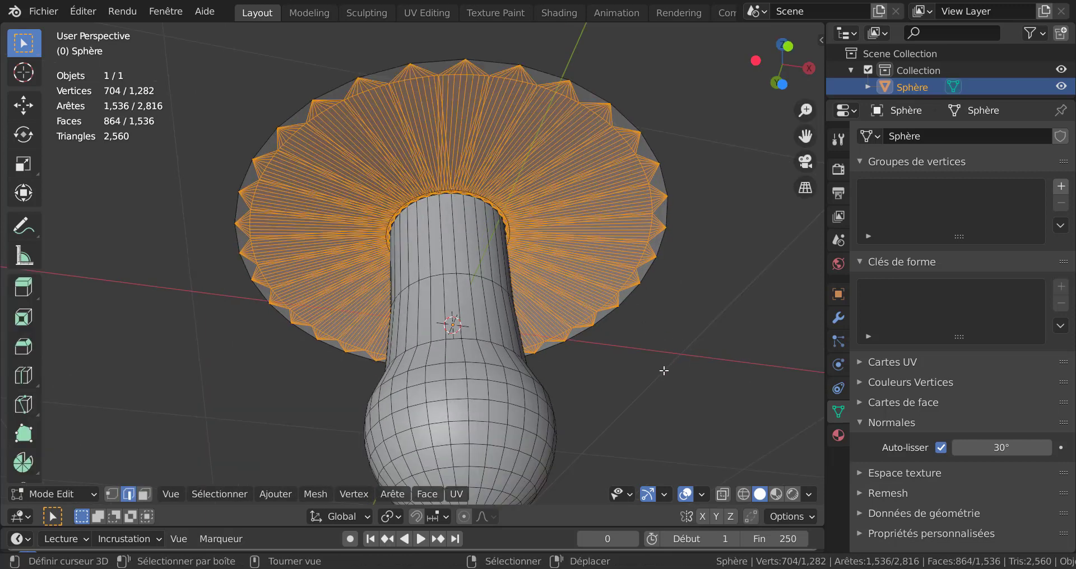
middle_drag(663, 371, 616, 302)
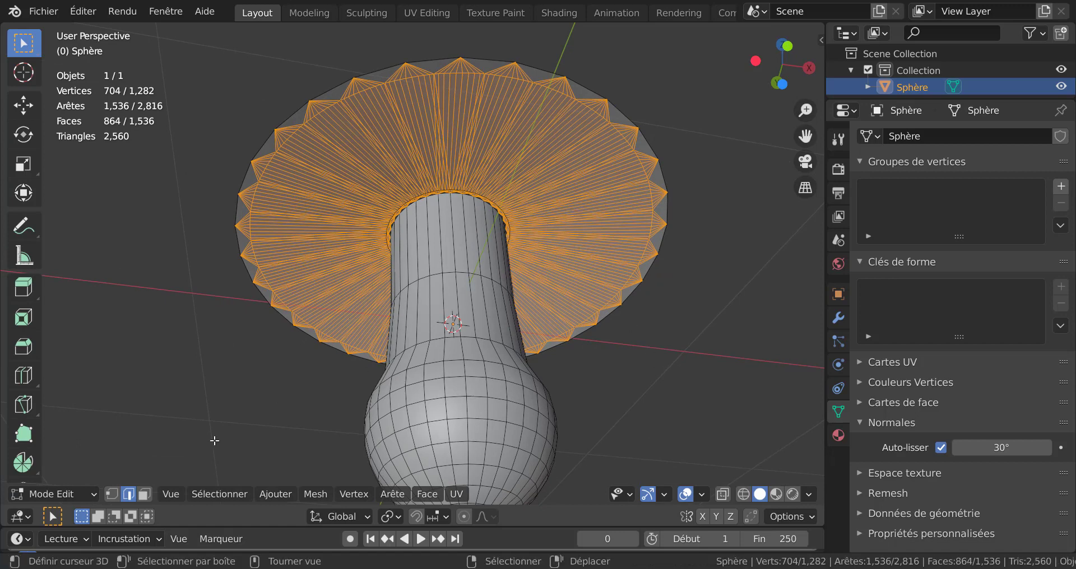
click(724, 344)
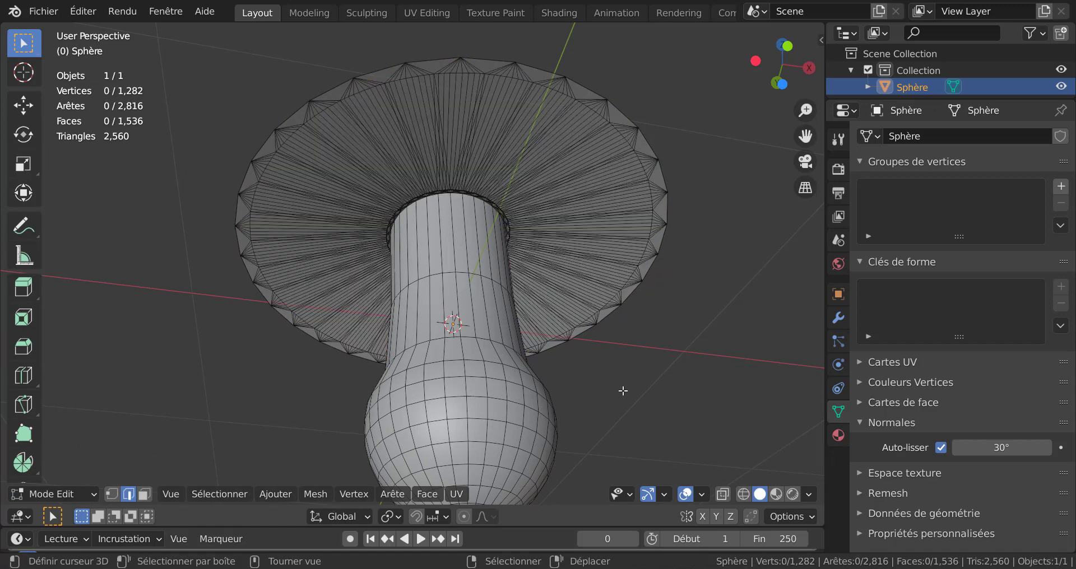
Select the radial edges all around the cap's underside using loop and circle selection.
alt+click(583, 256)
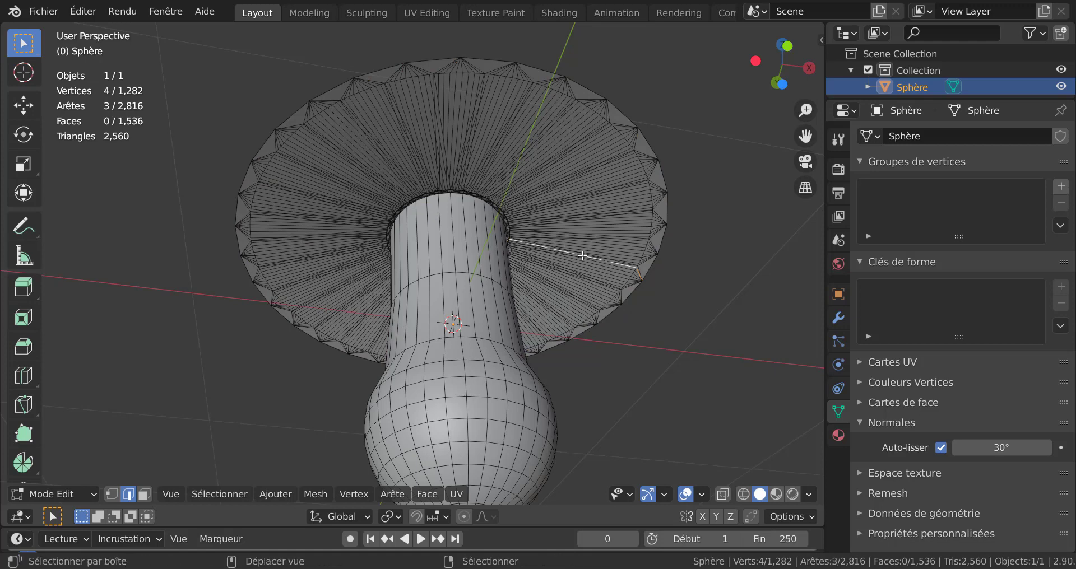
alt+shift+click(583, 255)
alt+shift+click(585, 231)
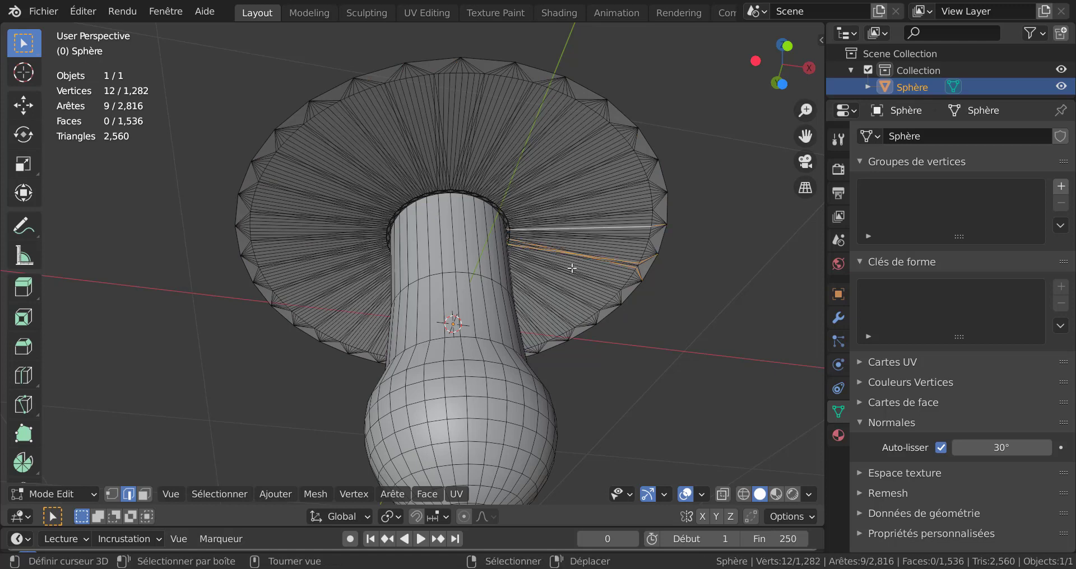
key(c)
mouse_move(560, 246)
mouse_down()
mouse_move(547, 163)
mouse_move(428, 140)
mouse_move(323, 214)
mouse_move(302, 272)
mouse_up()
key(Escape)
mouse_move(637, 347)
middle_down()
mouse_move(539, 270)
mouse_move(497, 263)
mouse_move(371, 308)
middle_up()
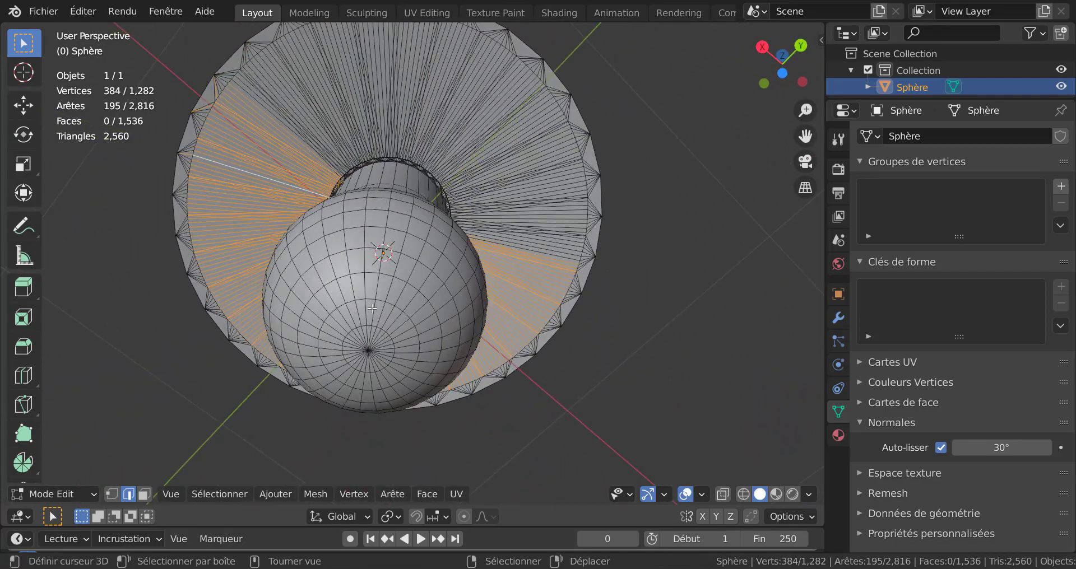
key(c)
mouse_move(255, 145)
mouse_down()
mouse_move(437, 76)
mouse_move(520, 188)
mouse_move(529, 251)
mouse_up()
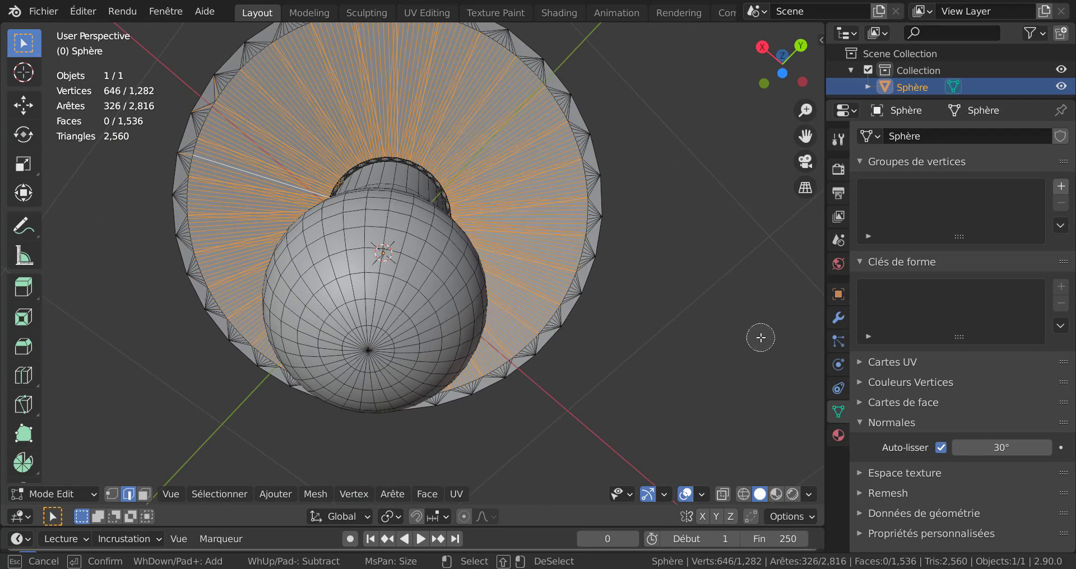
key(Escape)
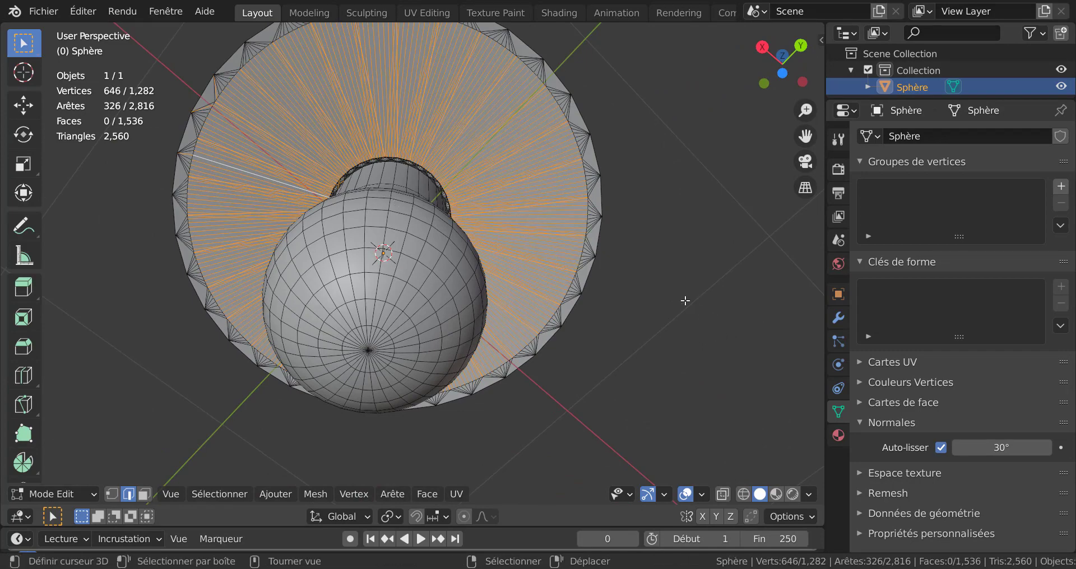
Try to extrude the selected radial edges slightly downward as gills, check them in Object Mode, and undo the extrusion.
mouse_move(684, 300)
middle_down()
mouse_move(699, 350)
mouse_move(735, 396)
middle_up()
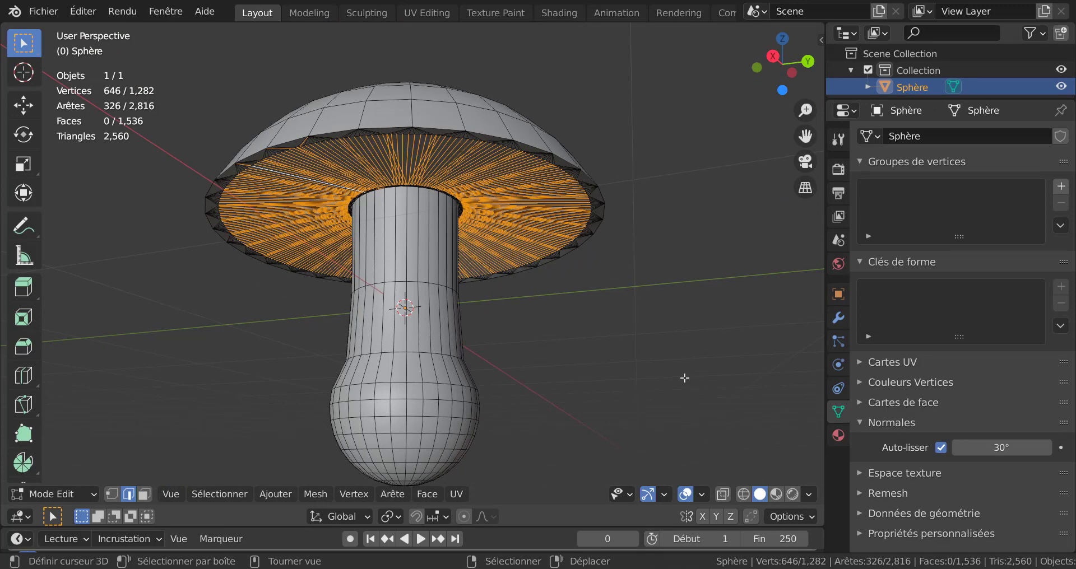
key(e)
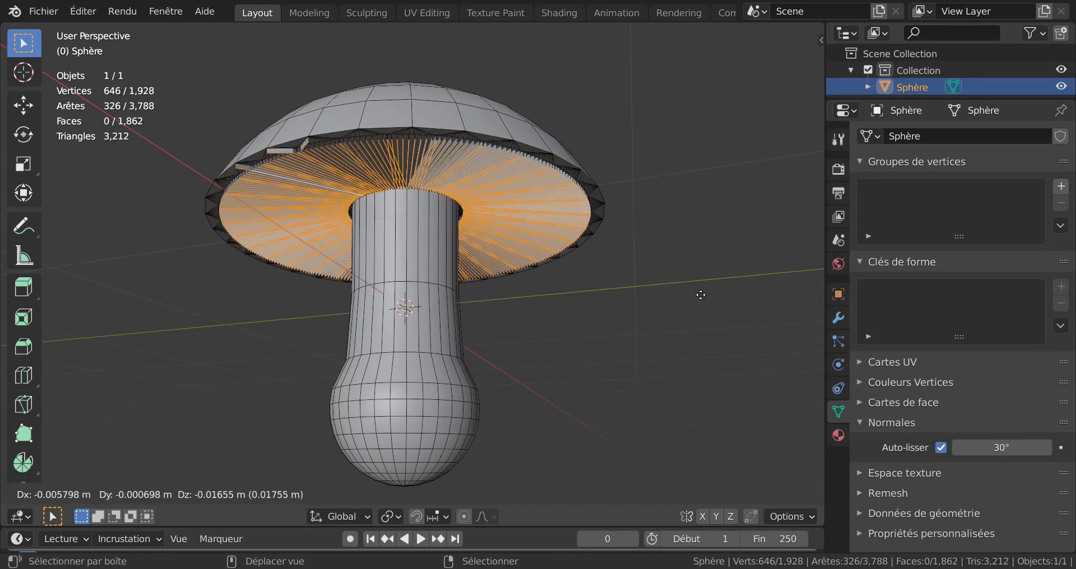
click(653, 365)
key(Tab)
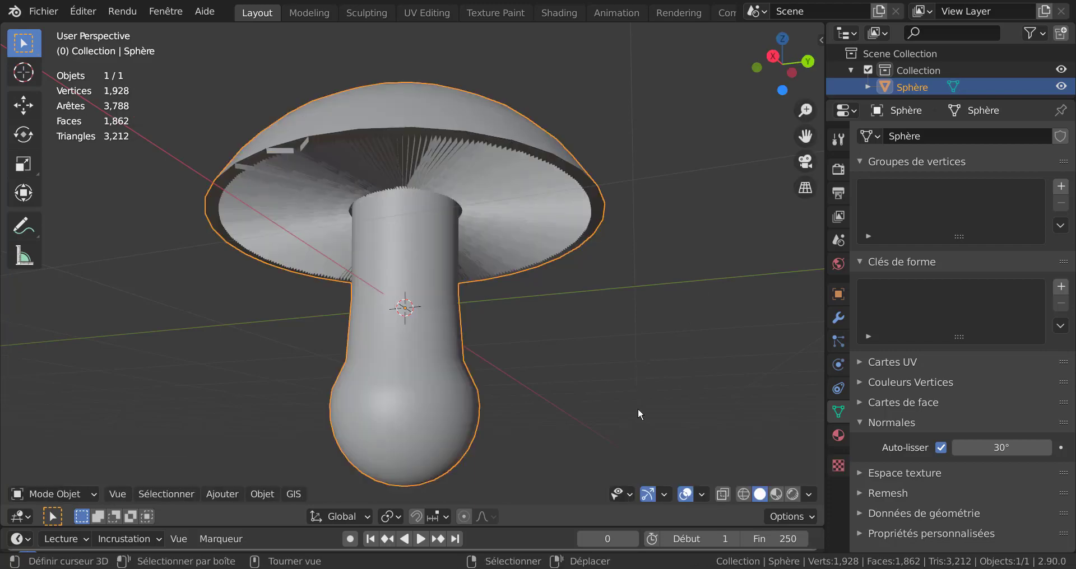
middle_drag(638, 408, 725, 372)
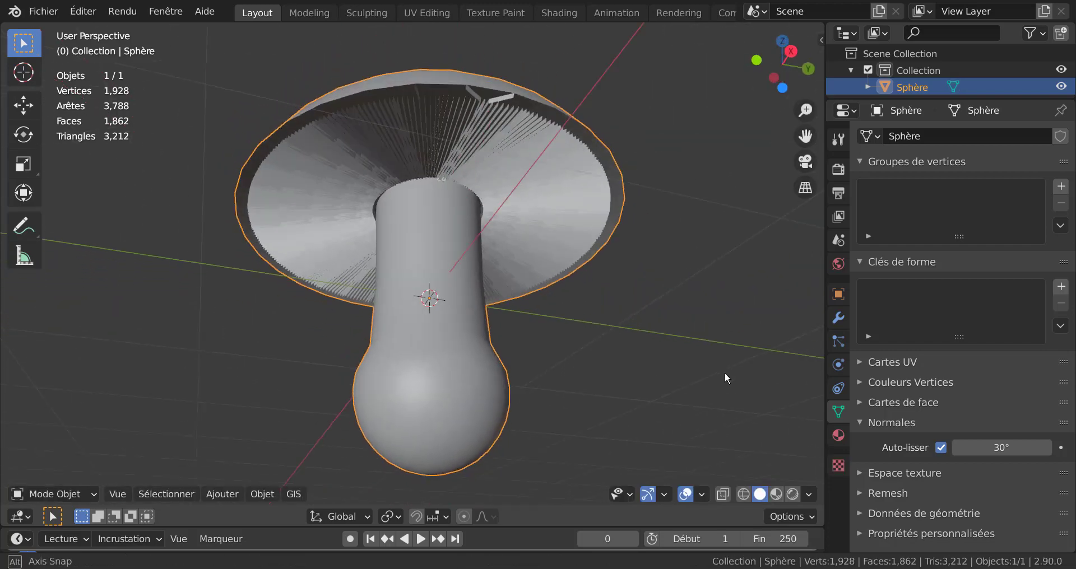
key(Tab)
scroll(705, 314, up, 6)
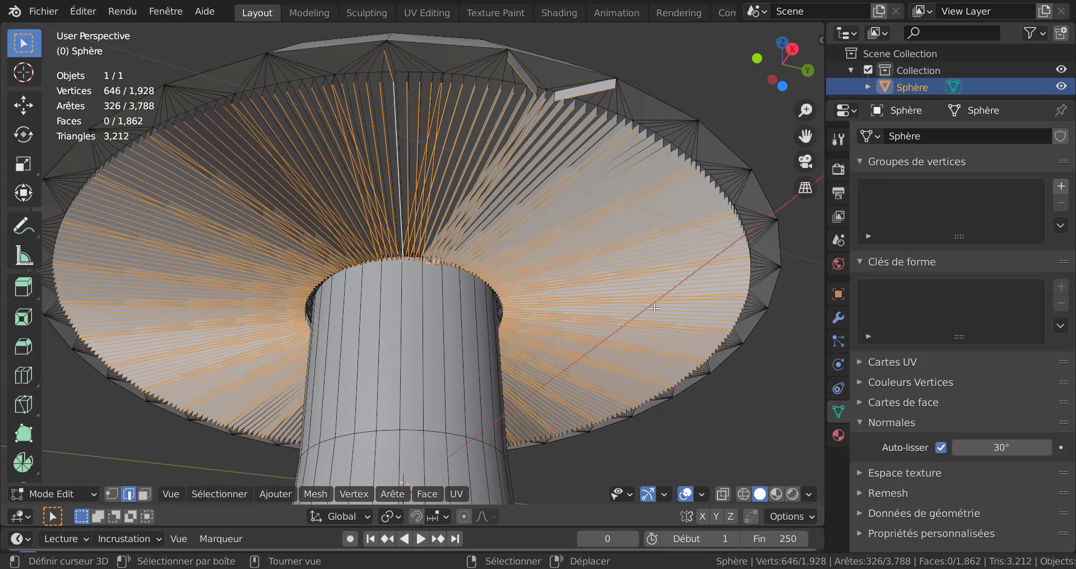
key(ctrl+z)
key(ctrl+z)
key(ctrl+z)
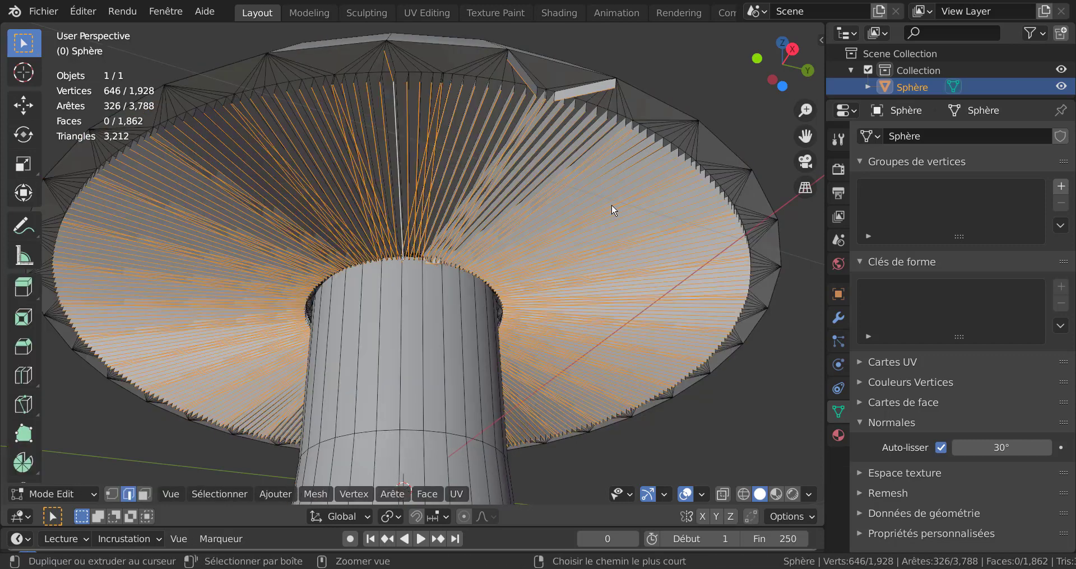
Rip the selected radial edges under the cap without moving them.
key(e)
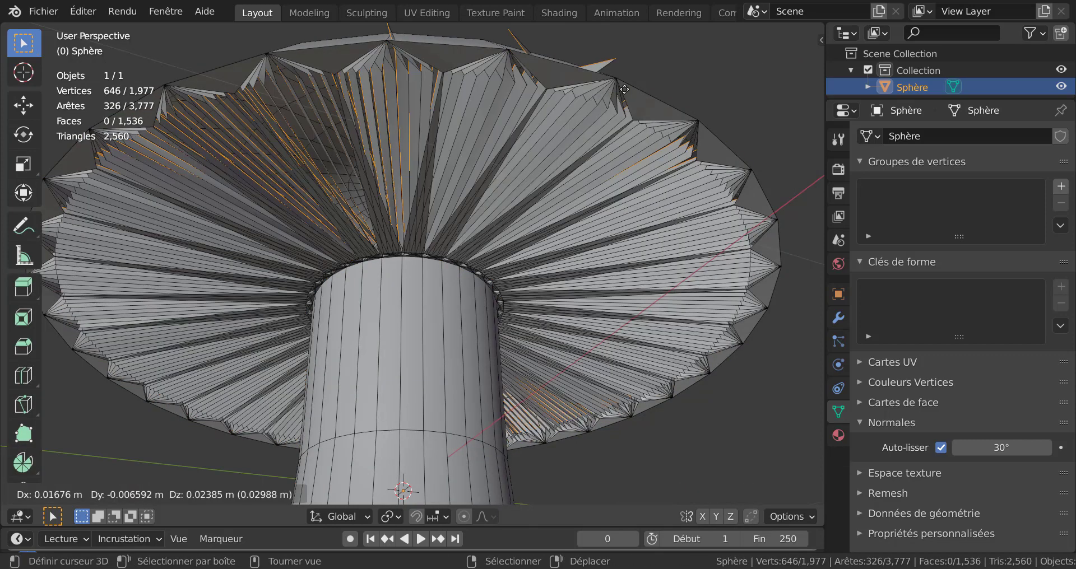
right_click(584, 174)
key(v)
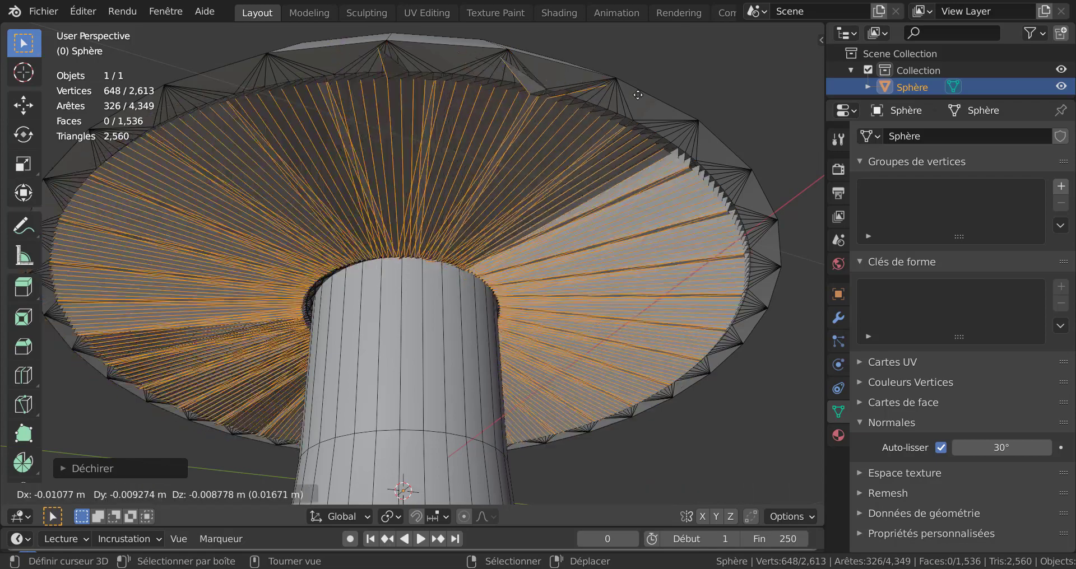
right_click(639, 97)
Use circle selection to deselect the three stray edges near the cap's outer rim.
key(c)
mouse_move(599, 76)
middle_down()
mouse_move(485, 47)
mouse_move(371, 41)
middle_up()
right_click(358, 45)
scroll(465, 134, down, 2)
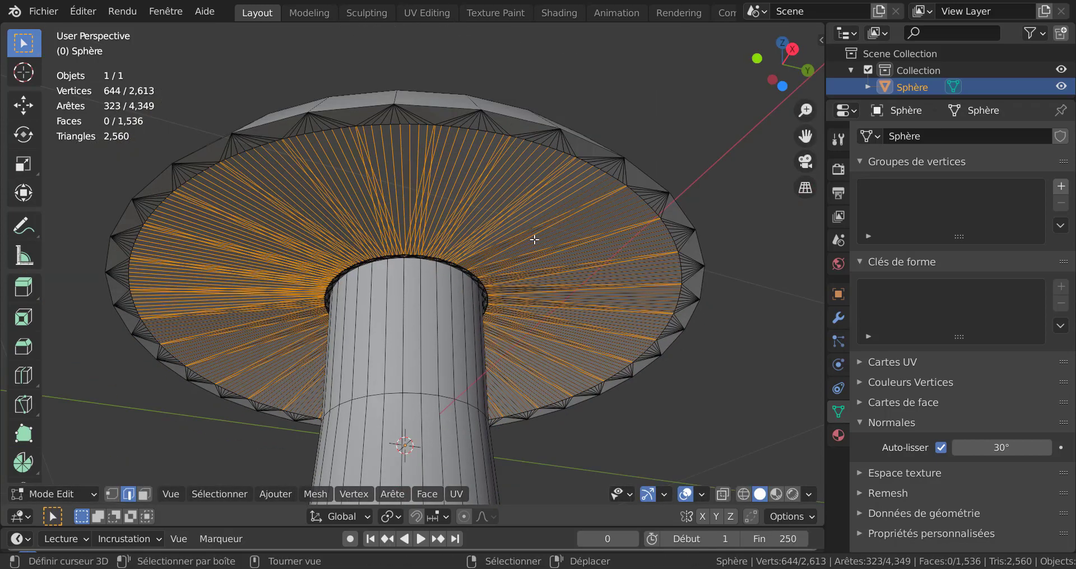
middle_drag(535, 241, 546, 289)
key(g)
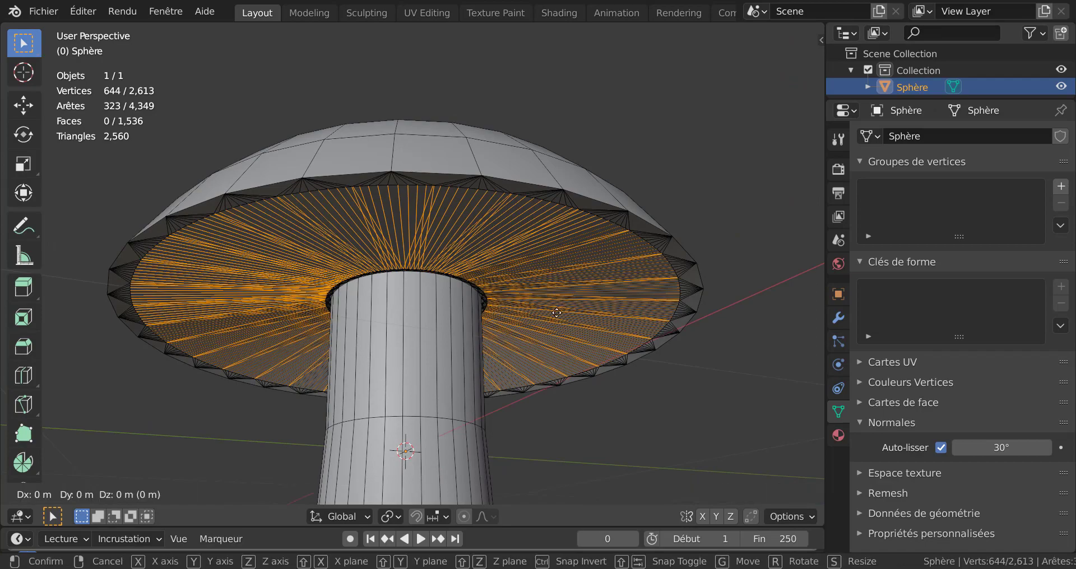
key(x)
right_click(557, 305)
middle_drag(557, 305, 521, 259)
scroll(521, 259, up, 5)
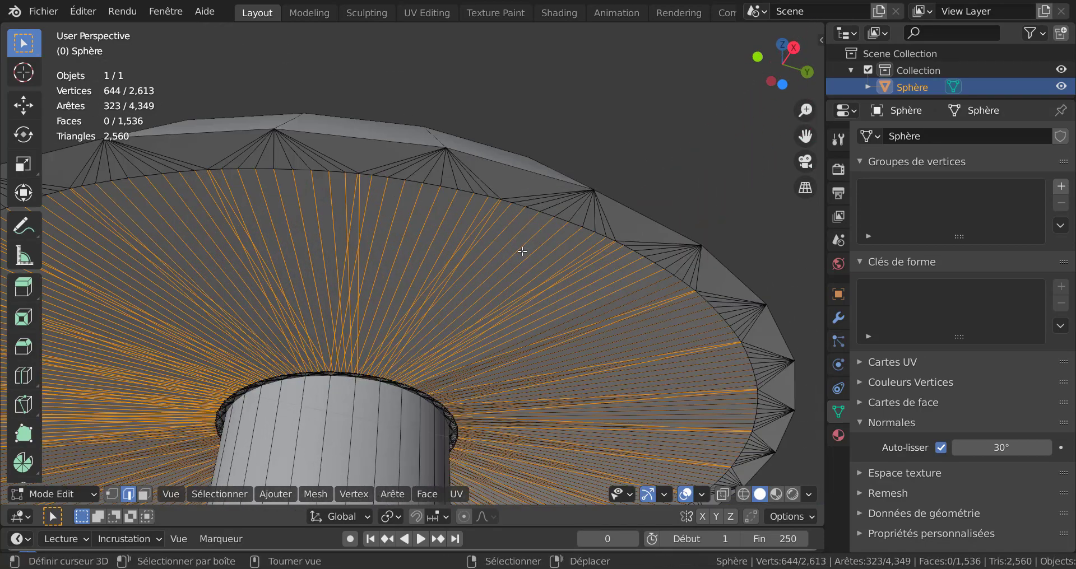
scroll(565, 191, up, 2)
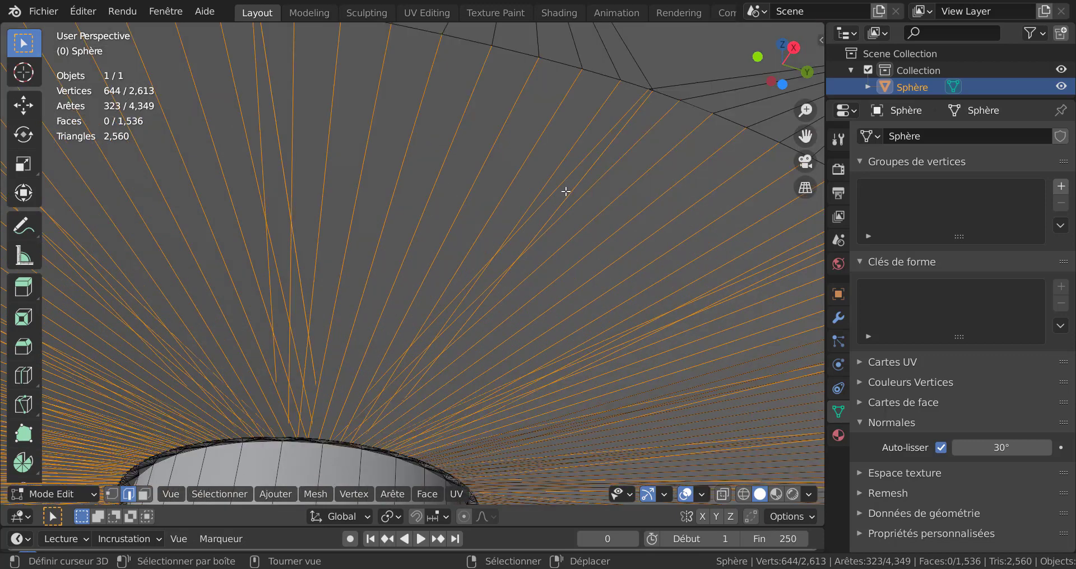
scroll(566, 191, down, 5)
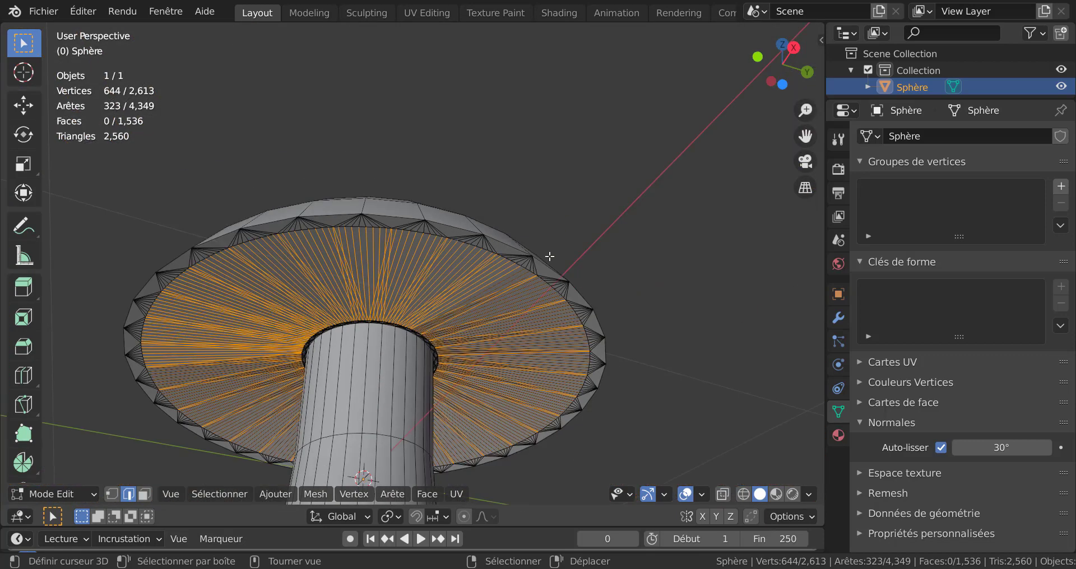
Extrude the selected radial edges about 0.025 m downward to form the gills, and check them in Object Mode.
middle_drag(529, 300, 521, 341)
key(e)
key(g)
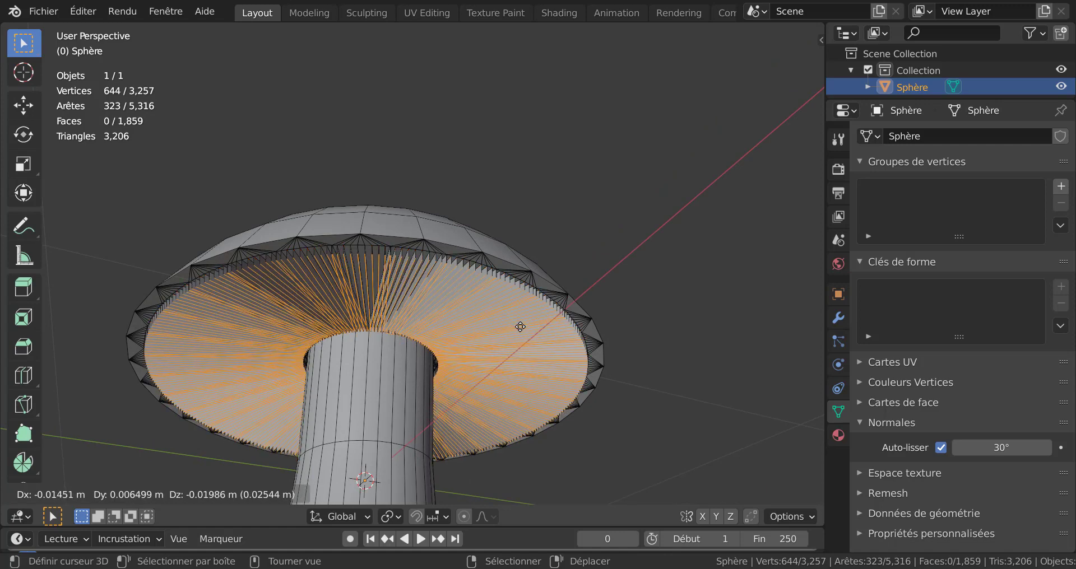
click(520, 327)
key(Tab)
middle_drag(523, 334, 548, 320)
key(Tab)
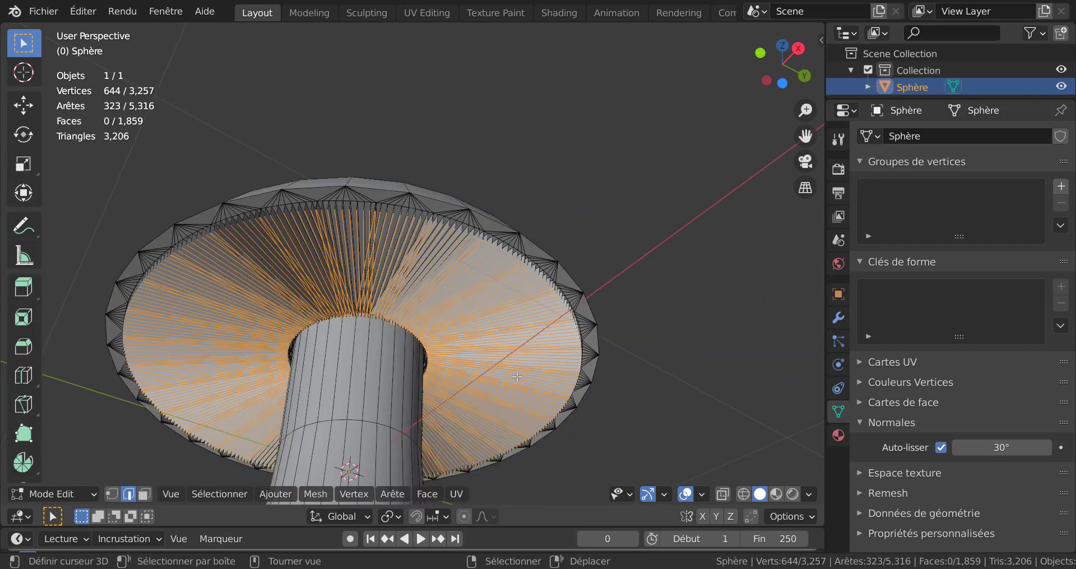
Scale the extruded gill edges slightly outward and inspect the mushroom in Object Mode.
key(s)
click(527, 372)
key(Tab)
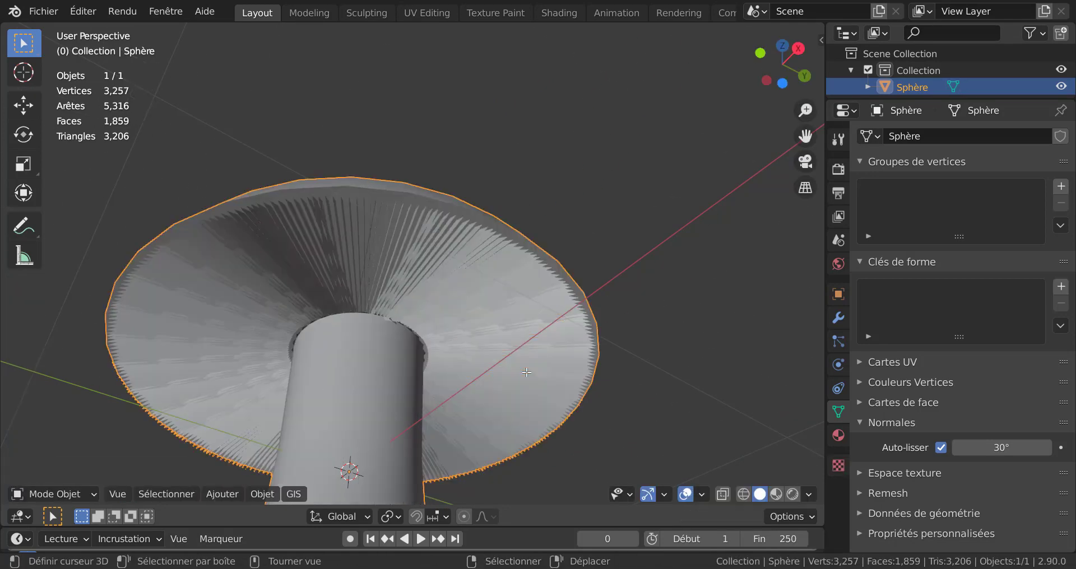
middle_drag(527, 372, 591, 352)
key(Tab)
key(Tab)
middle_drag(571, 388, 586, 346)
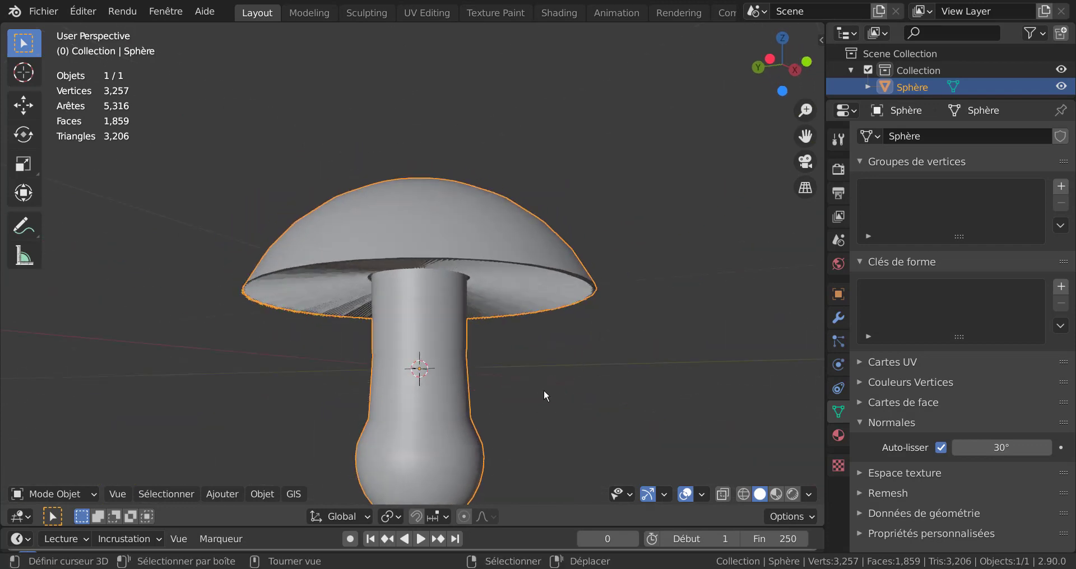
In Edit Mode, slide the edge loop at the top of the stem's bulb upward by a factor of about 0.34.
key(Tab)
middle_drag(541, 391, 572, 409)
scroll(502, 423, up, 1)
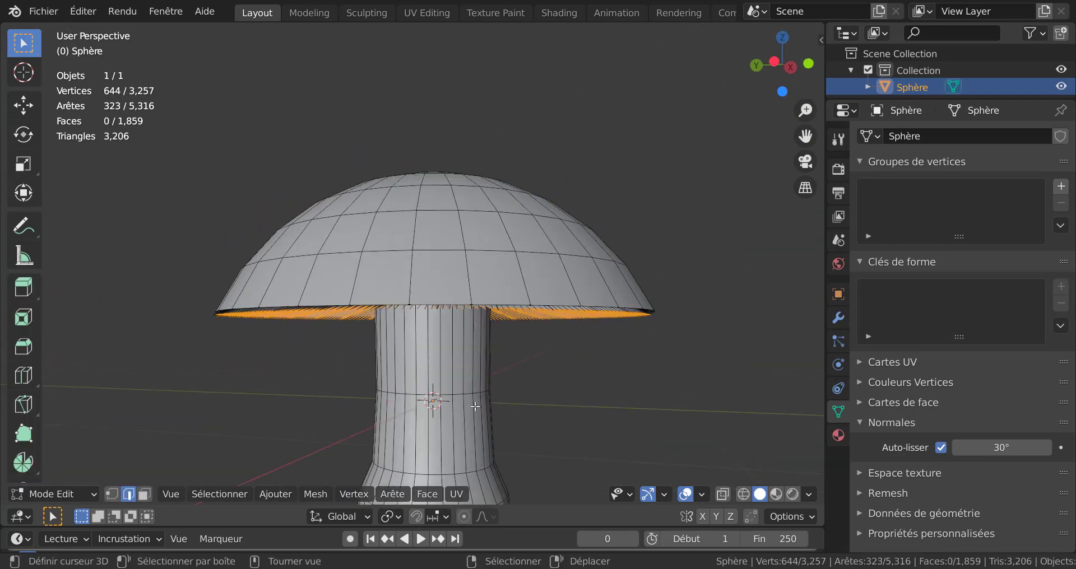
shift+middle_drag(553, 355, 530, 297)
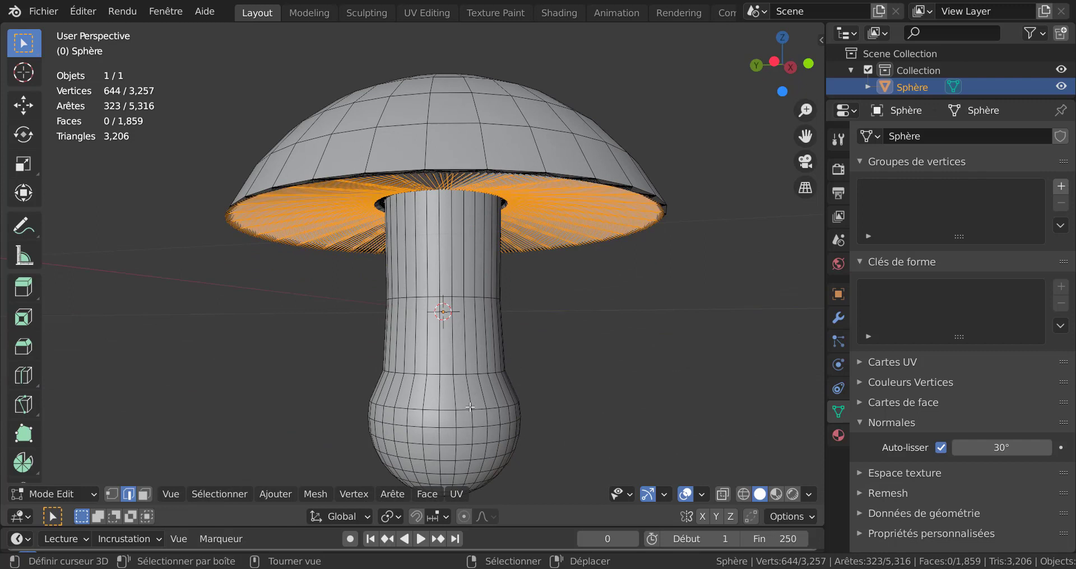
alt+click(466, 411)
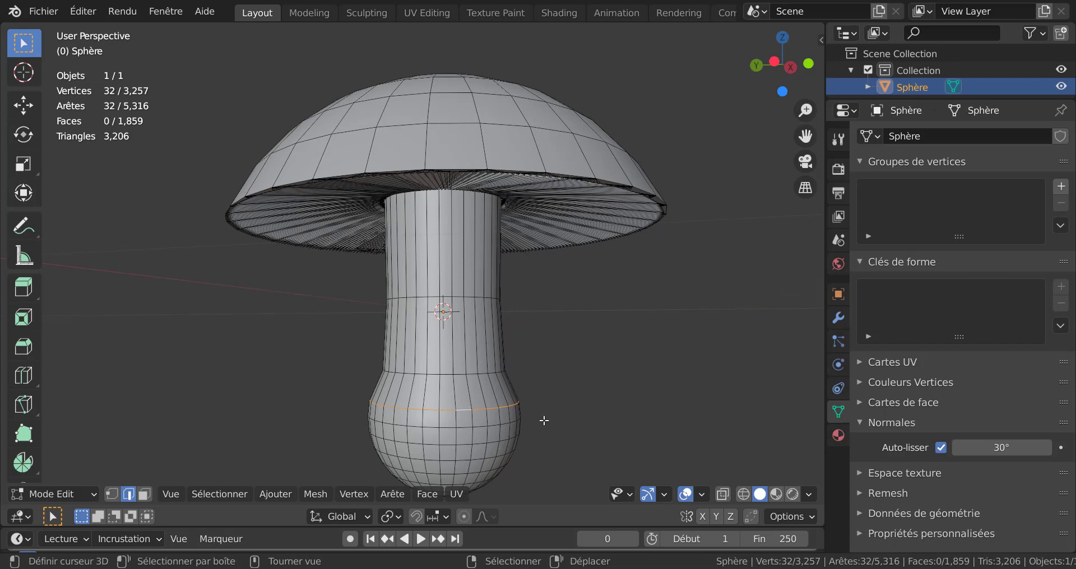
key(g)
key(g)
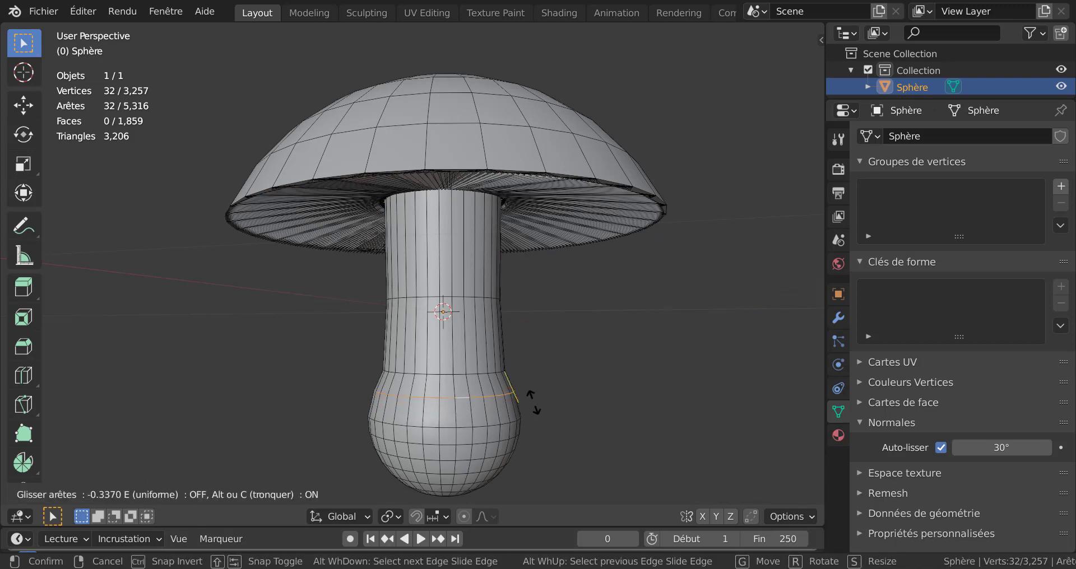
click(516, 415)
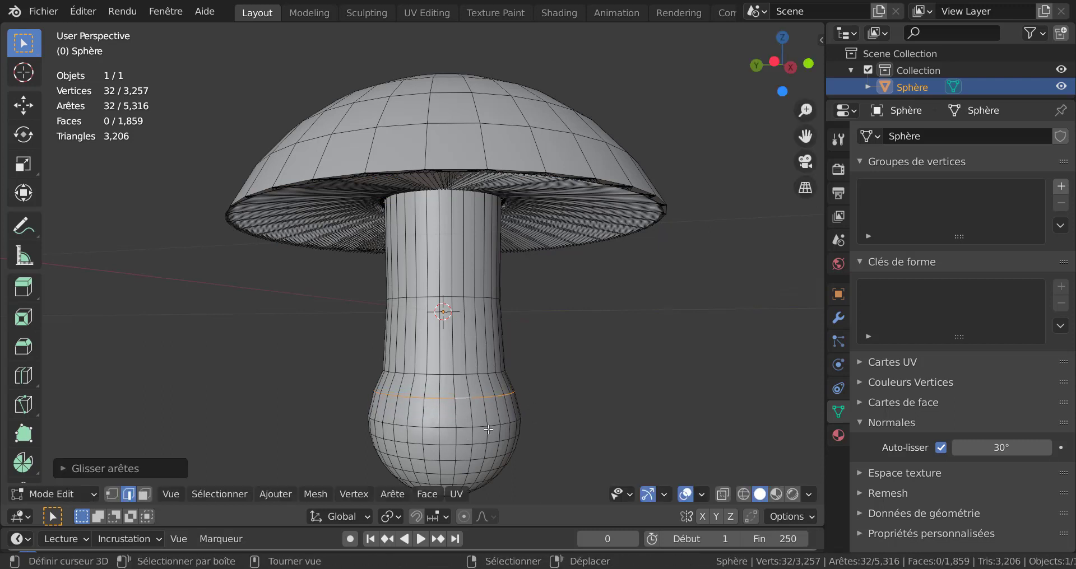
Slide the next lower edge loop on the bulb slightly upward and check the shape in Object Mode.
key(g)
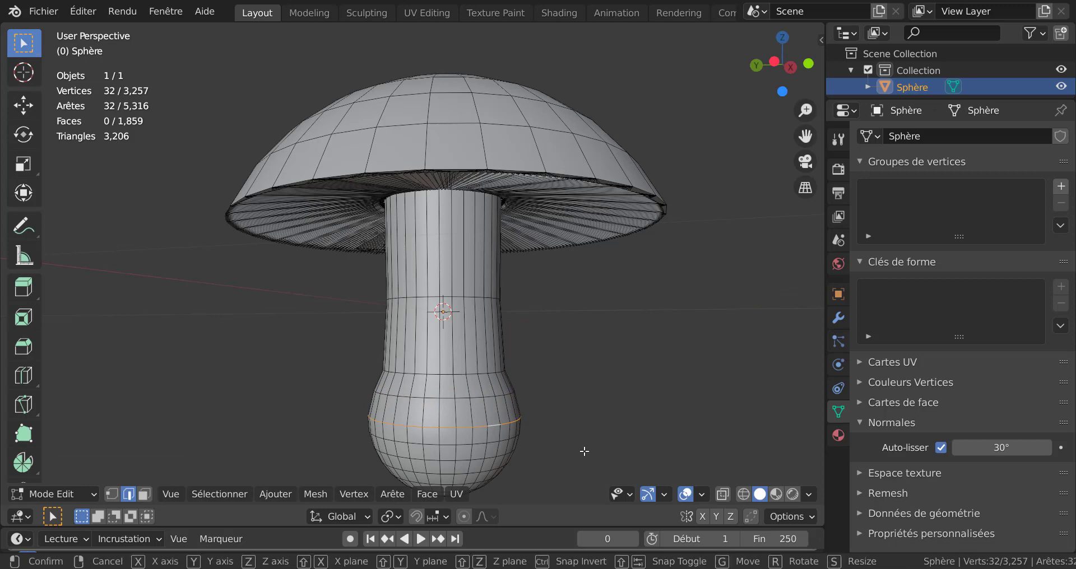
key(g)
click(581, 446)
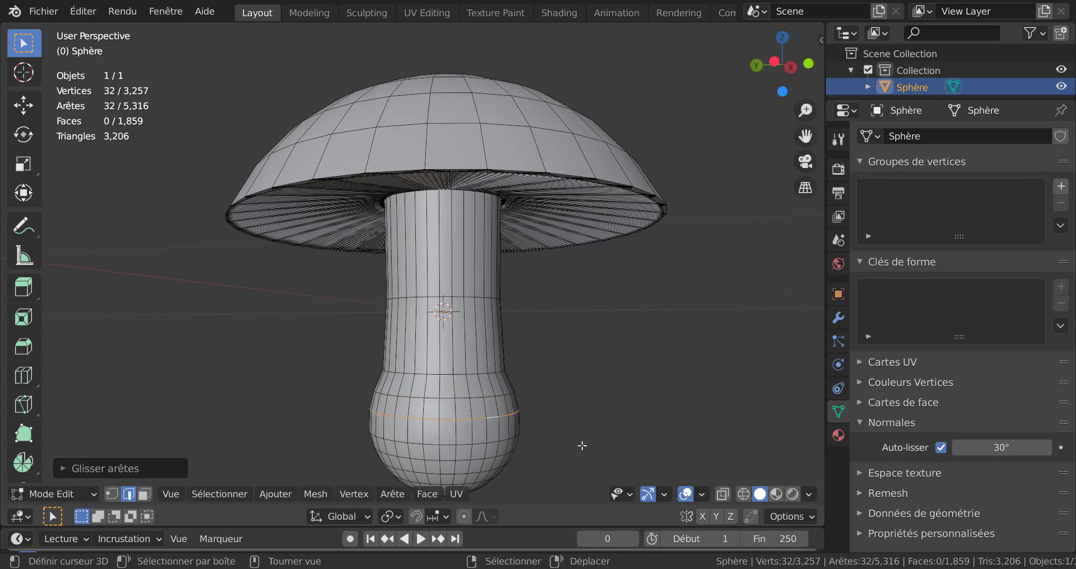
key(Tab)
key(Tab)
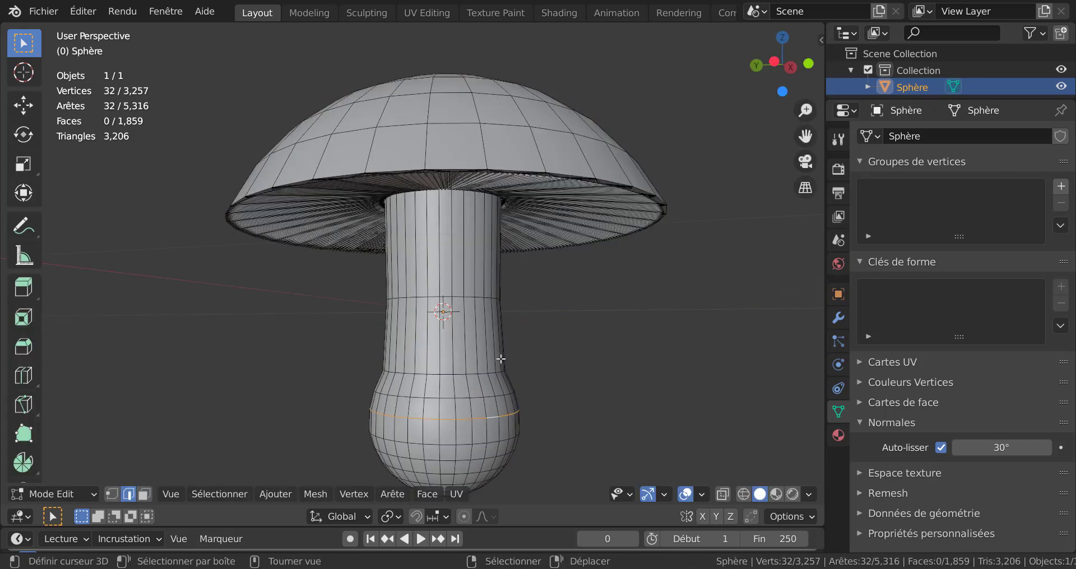
Extrude the edge loop around the middle of the stem and scale it outward by a factor of about 1.19.
scroll(563, 363, up, 1)
scroll(514, 330, up, 2)
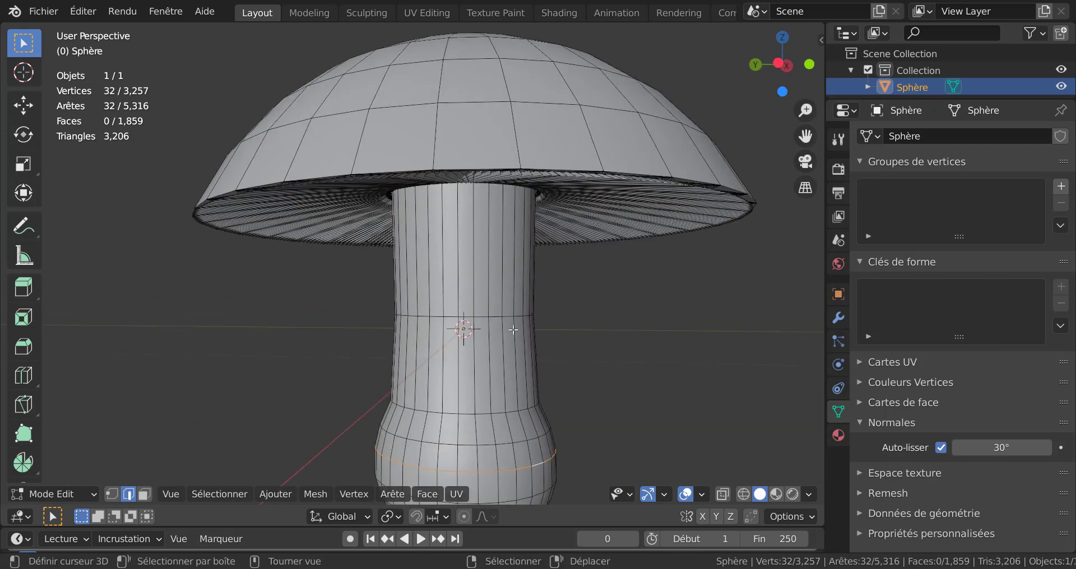
alt+click(507, 318)
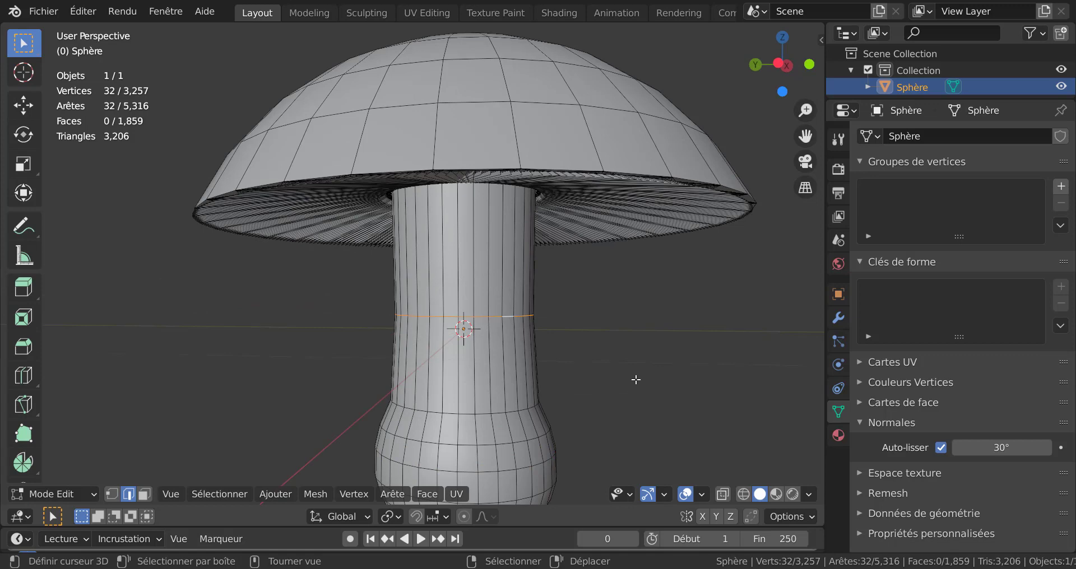
scroll(599, 370, down, 2)
scroll(601, 371, up, 2)
middle_drag(611, 388, 611, 389)
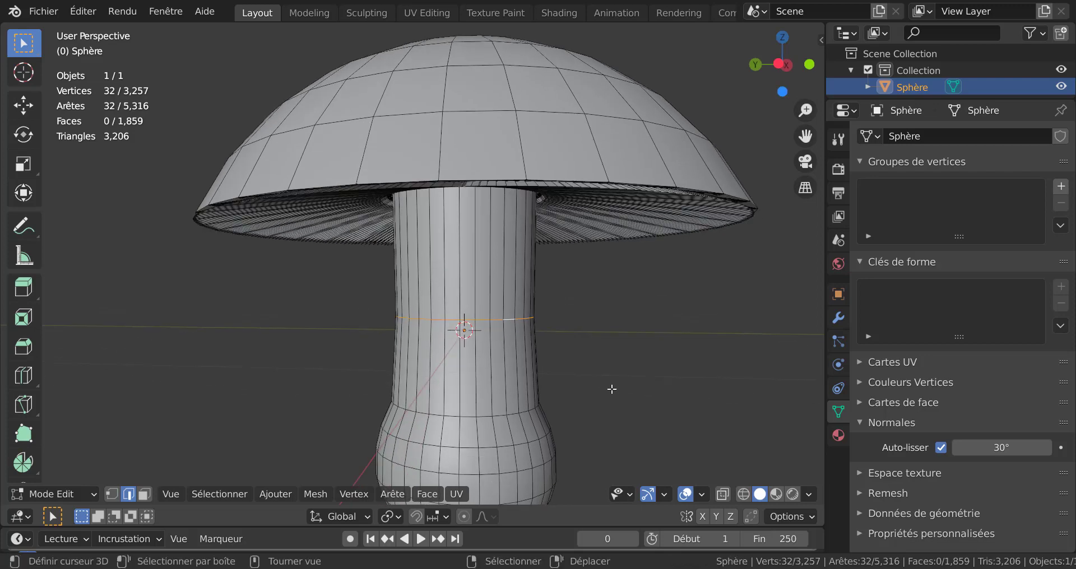
key(e)
key(s)
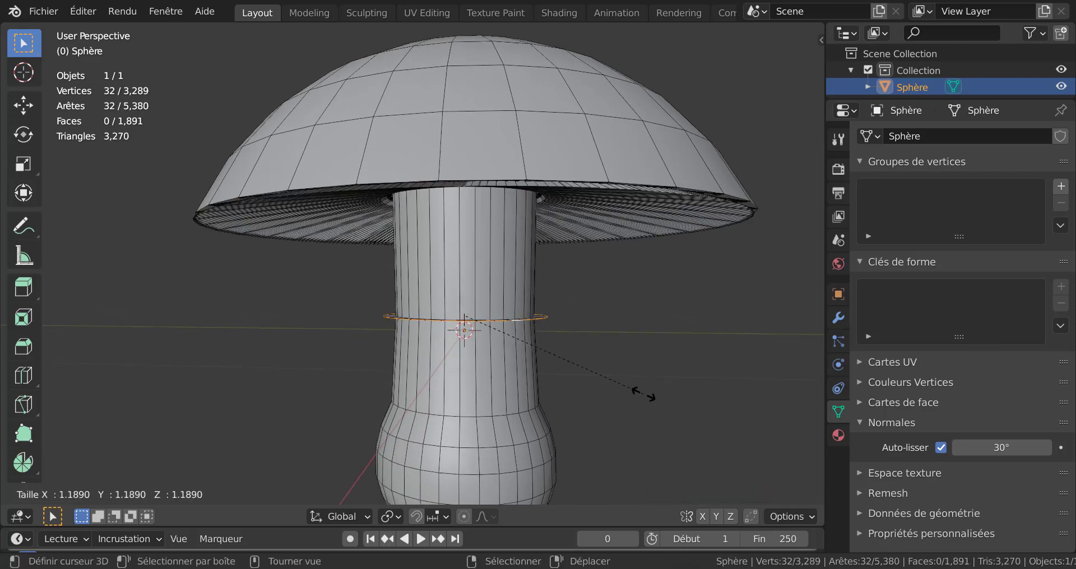
click(645, 391)
Raise the extruded loop along Z to just below the cap, forming a flared collar around the stem.
key(g)
key(z)
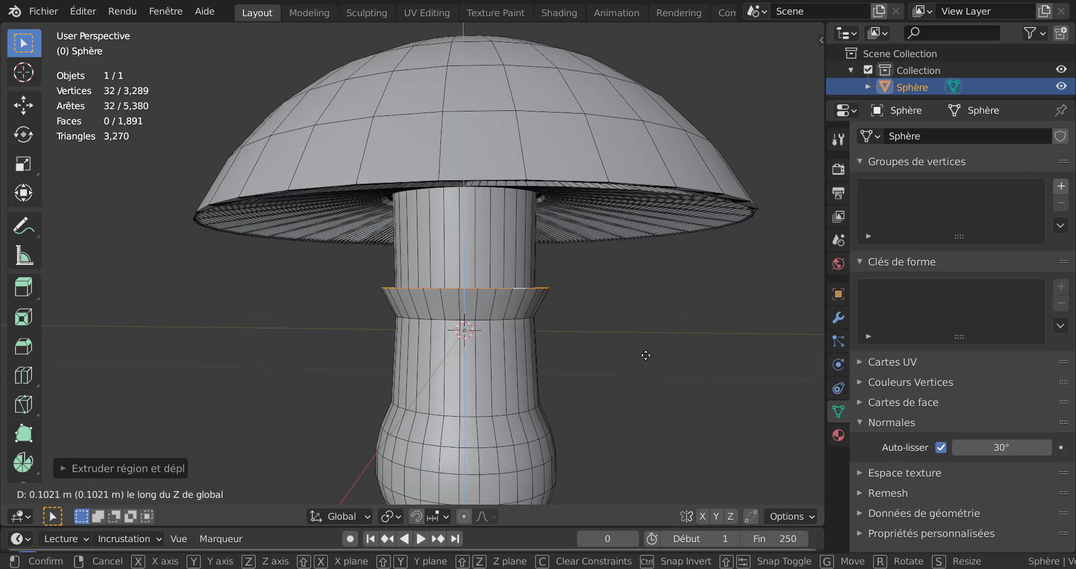
click(638, 338)
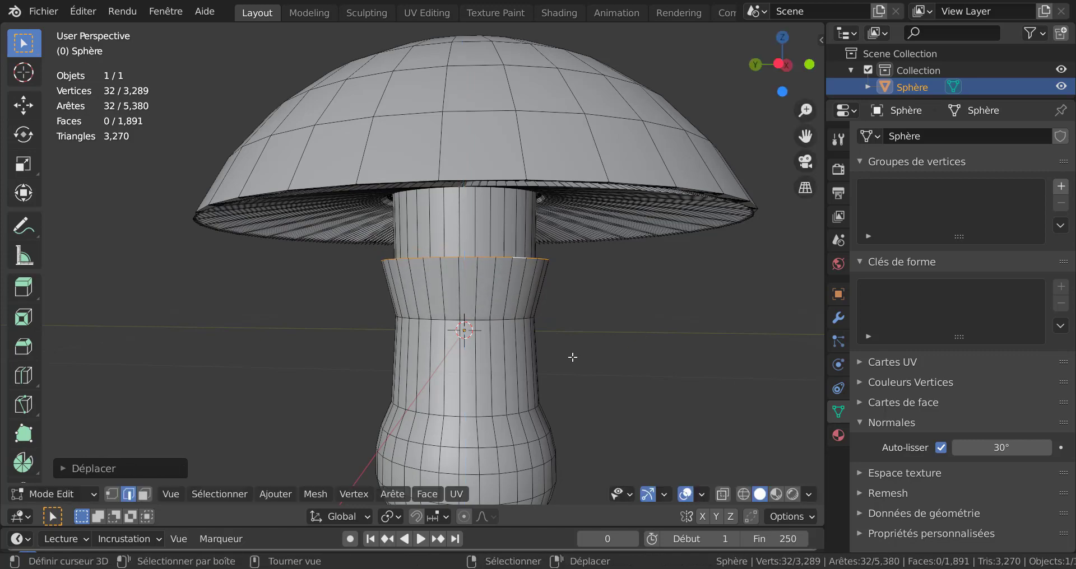
mouse_move(572, 356)
middle_down()
mouse_move(690, 375)
mouse_move(625, 375)
mouse_move(557, 336)
mouse_move(575, 363)
middle_up()
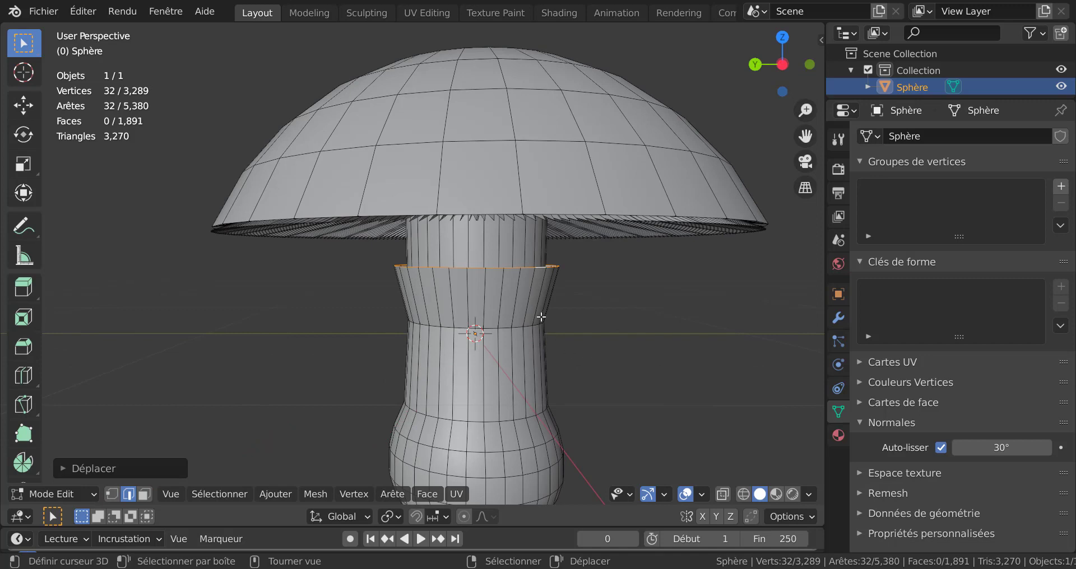
middle_drag(573, 337, 598, 351)
scroll(525, 284, up, 1)
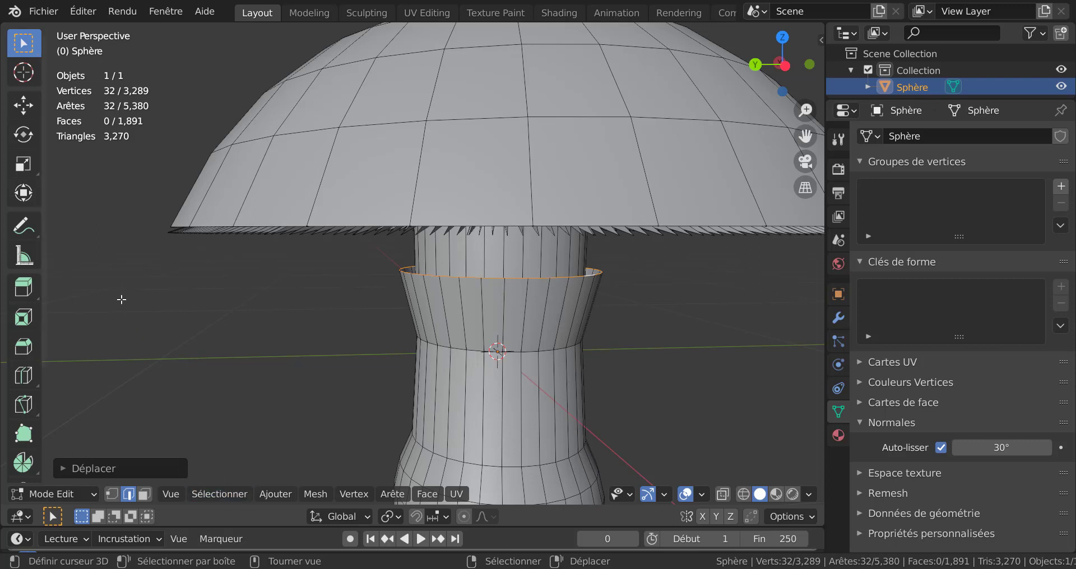
In vertex selection mode, subdivide the edges of the collar's upper rim.
key(q)
click(112, 494)
scroll(260, 407, up, 5)
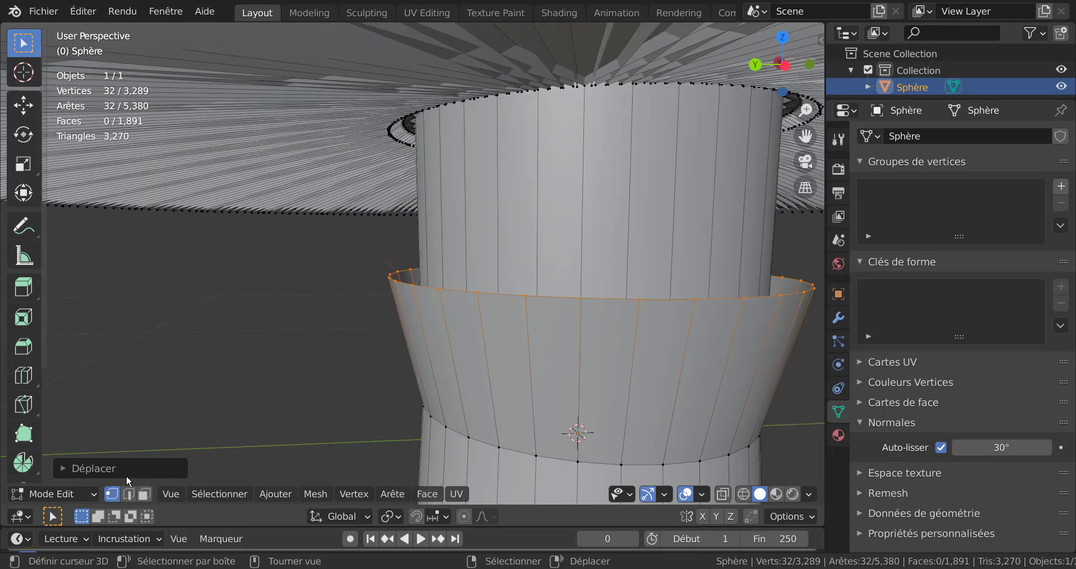
scroll(219, 317, down, 2)
key(q)
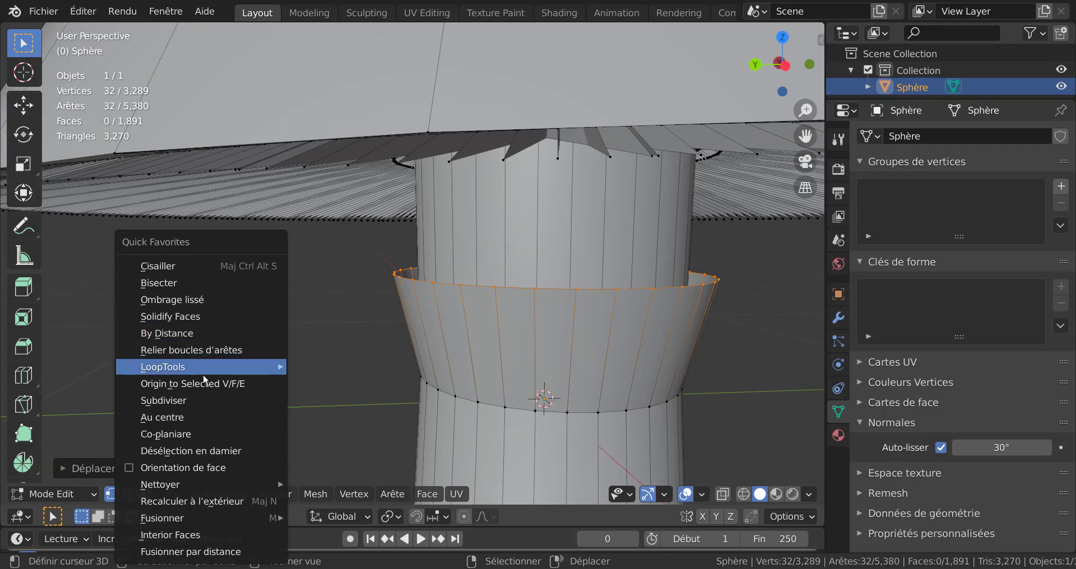
click(199, 401)
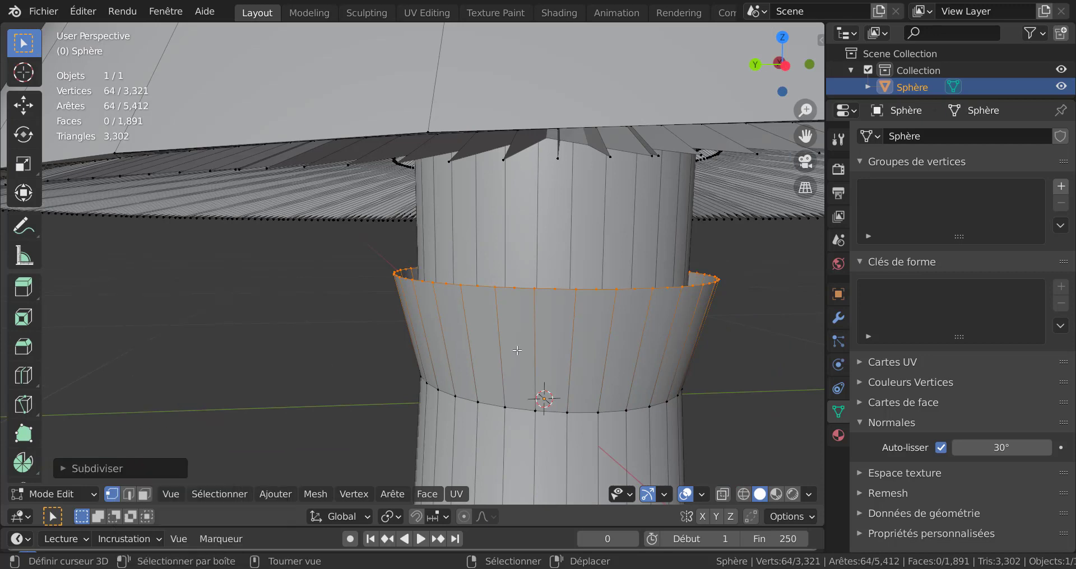
scroll(518, 351, up, 6)
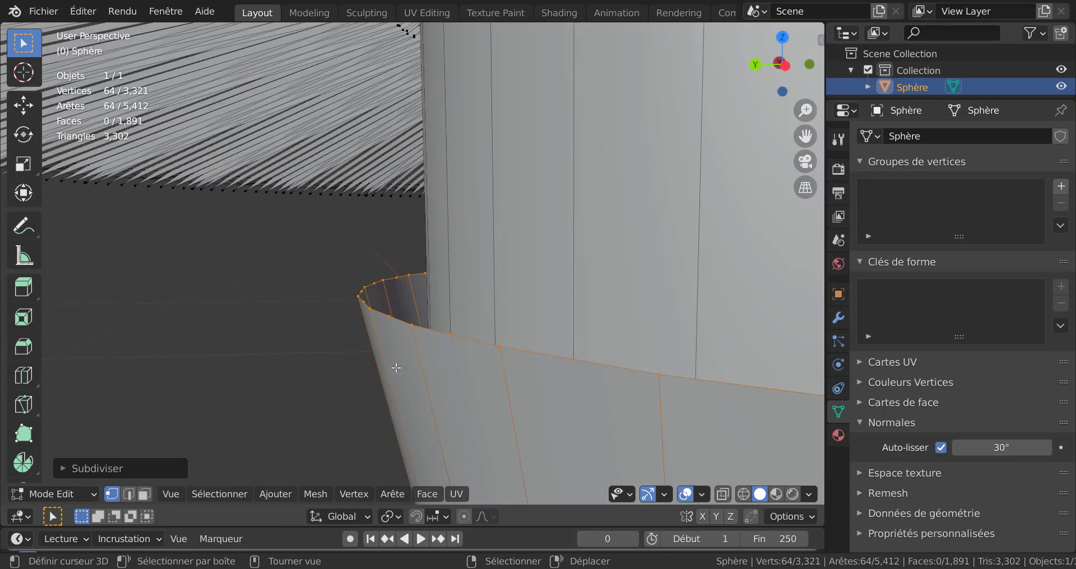
scroll(247, 321, down, 2)
scroll(248, 316, down, 2)
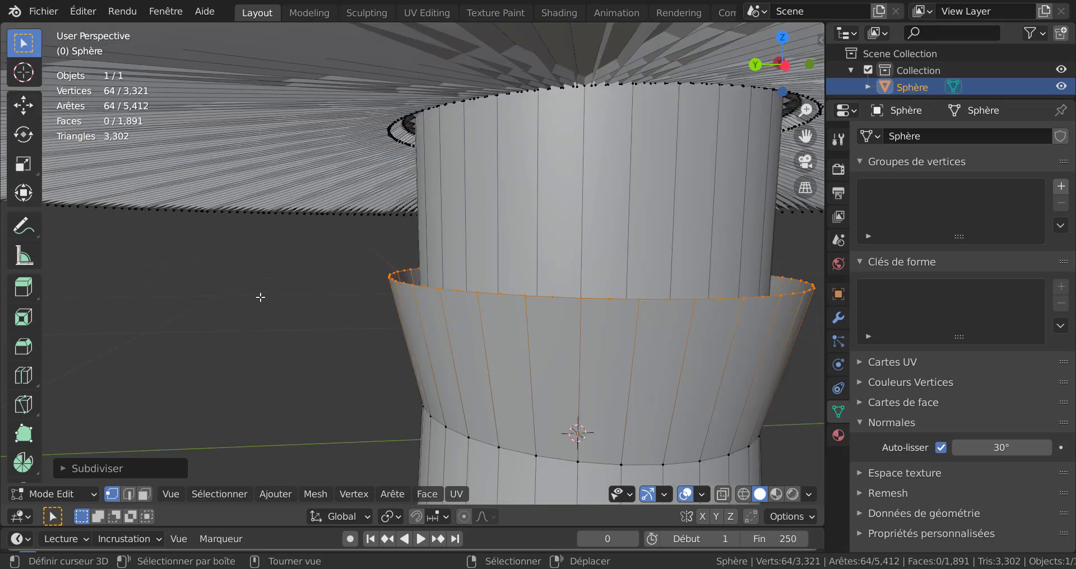
Set the rim subdivision to 2 cuts.
click(127, 468)
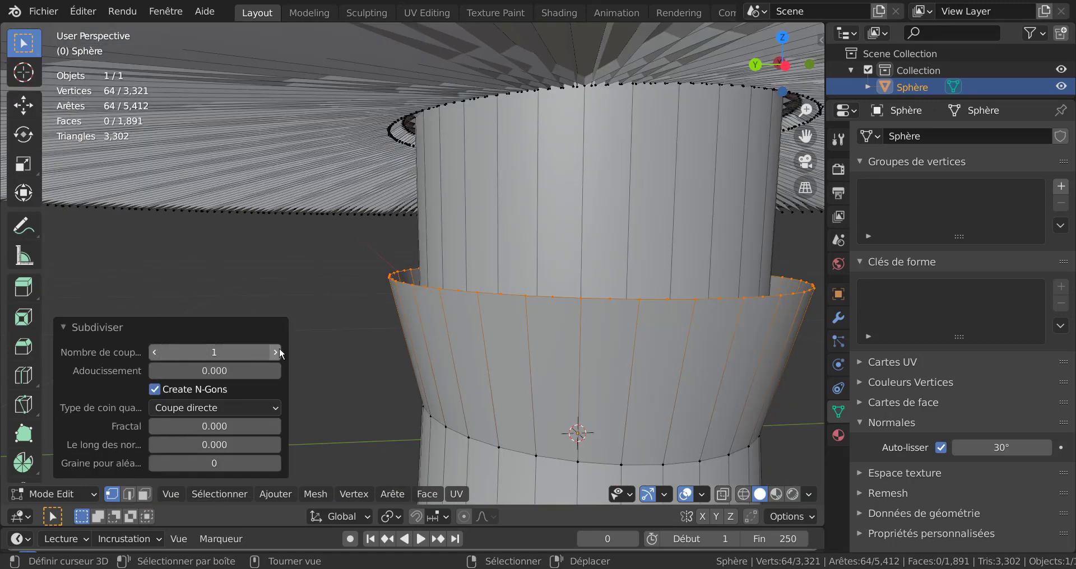
click(275, 352)
scroll(340, 325, down, 5)
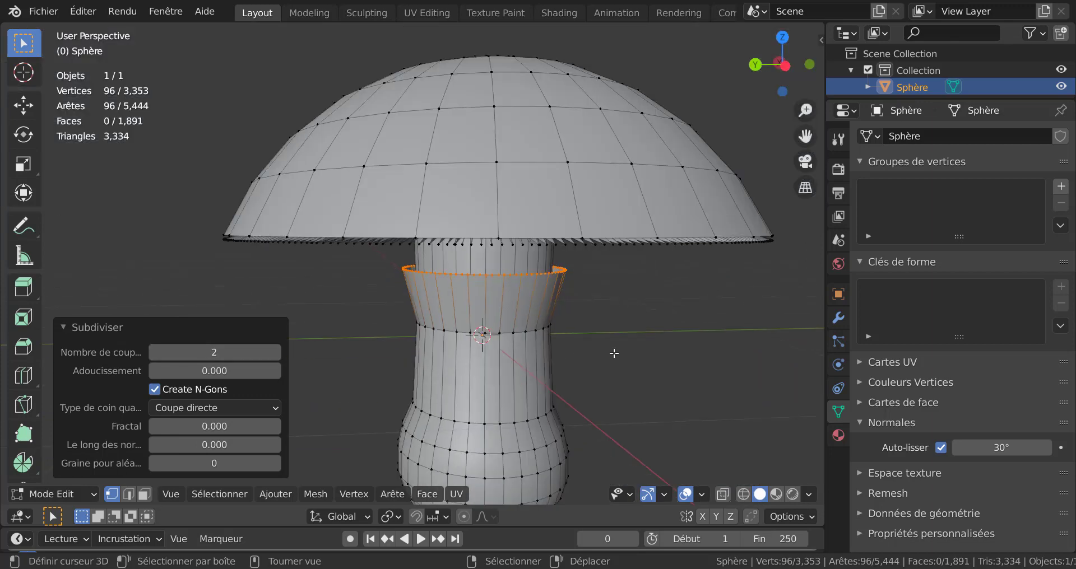
scroll(615, 353, down, 2)
In the front orthographic view, rotate the collar's upper rim slightly clockwise so it sits at a tilt.
shift+middle_drag(628, 368, 613, 332)
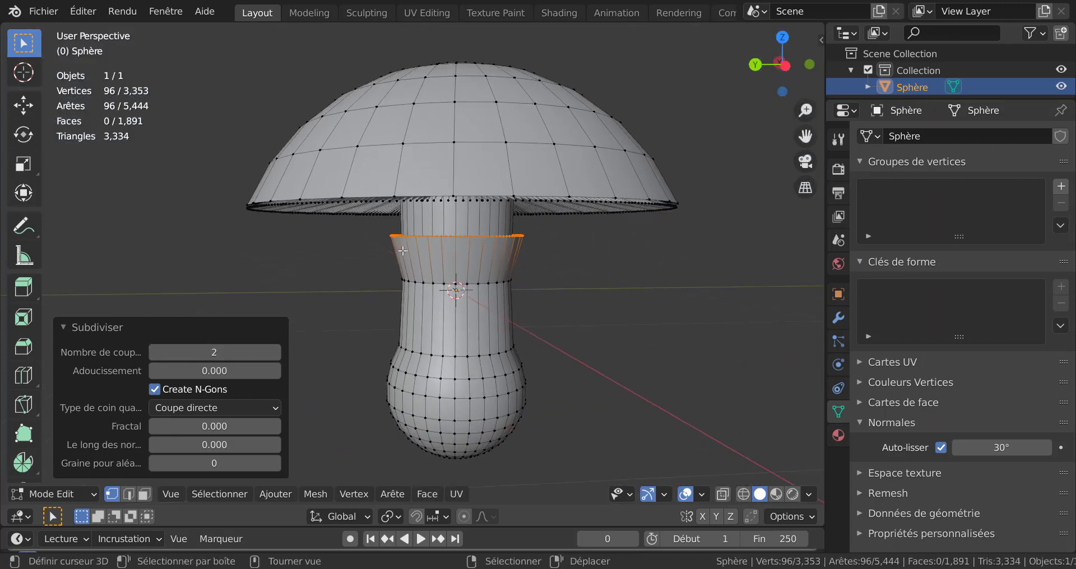
key(KP_1)
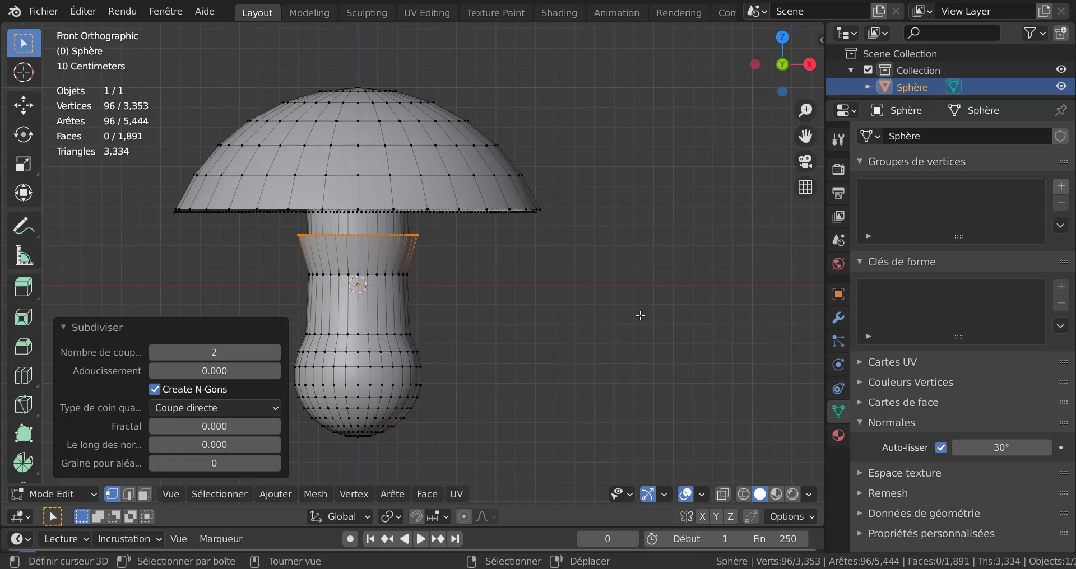
shift+middle_drag(546, 413, 657, 426)
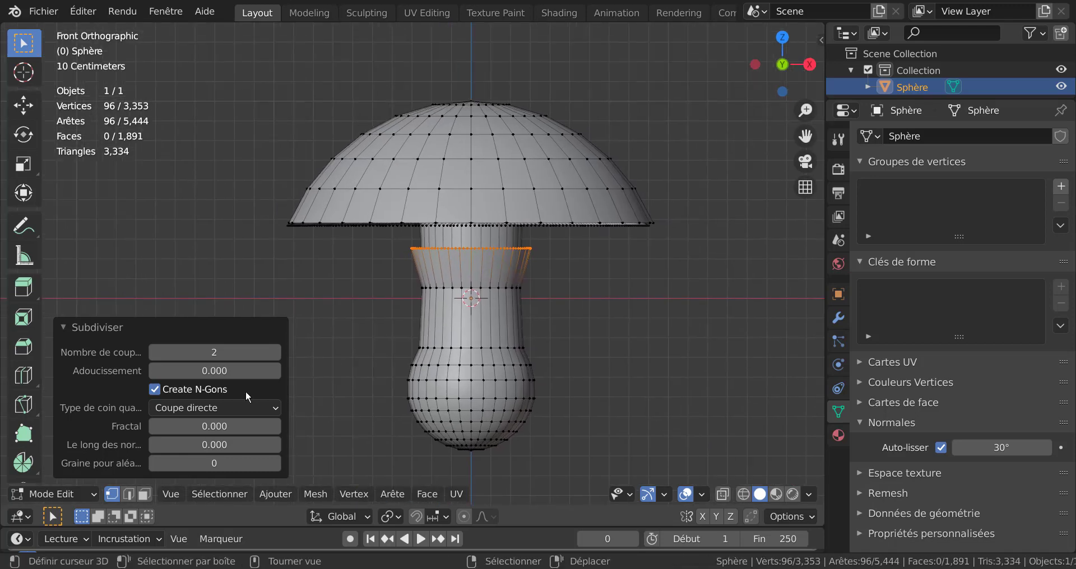
click(201, 329)
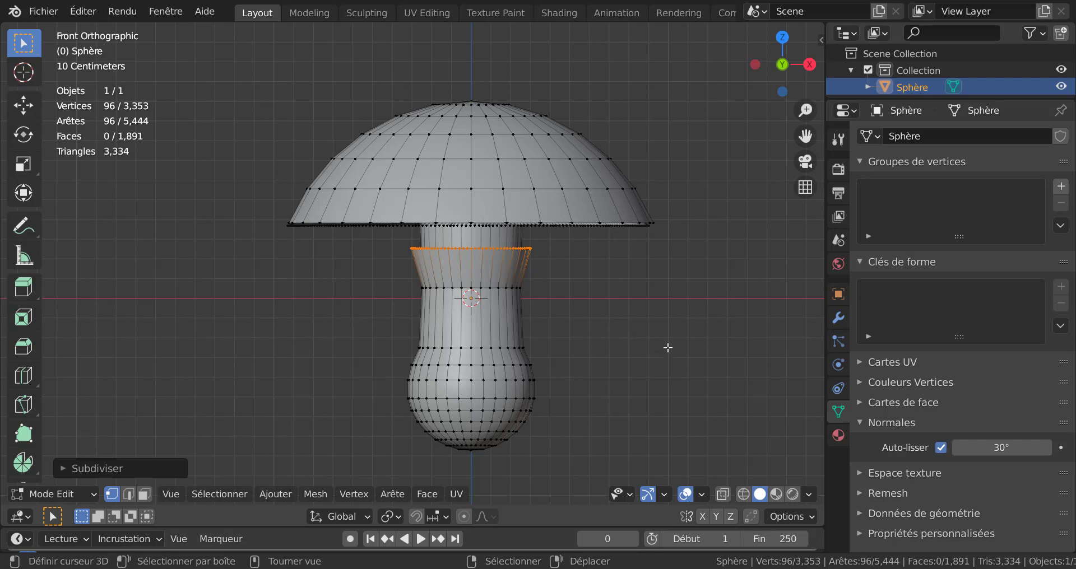
key(r)
click(663, 365)
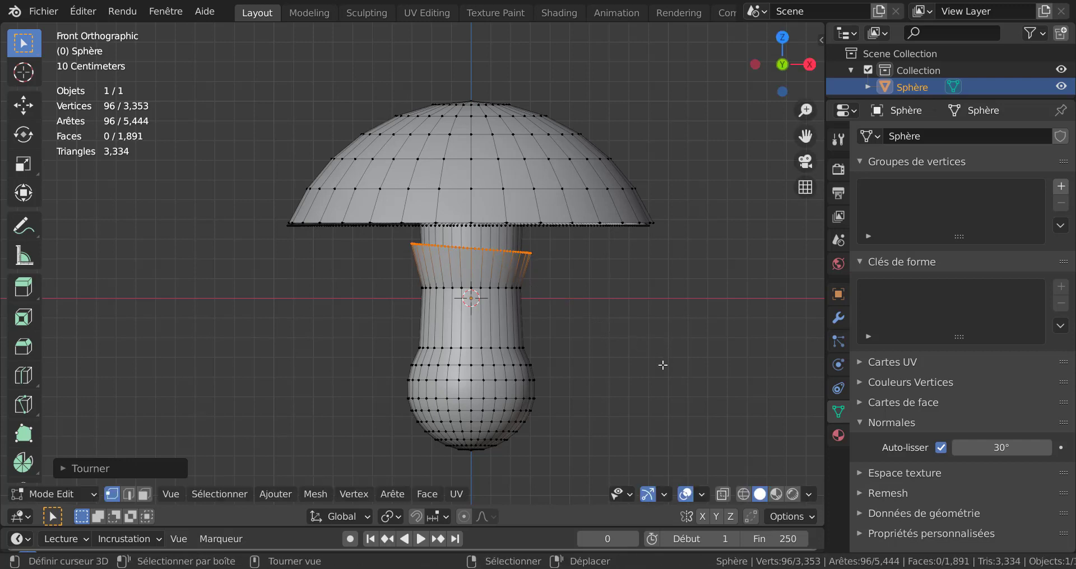
Lower the tilted rim about 0.034 m along Z and scale it slightly inward.
key(g)
key(z)
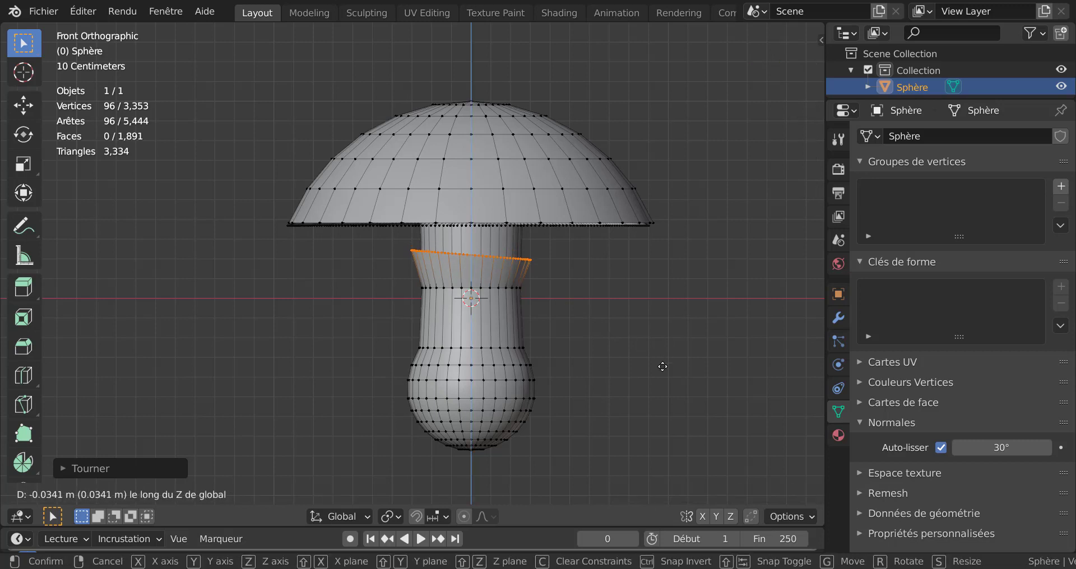
click(663, 365)
key(s)
click(681, 368)
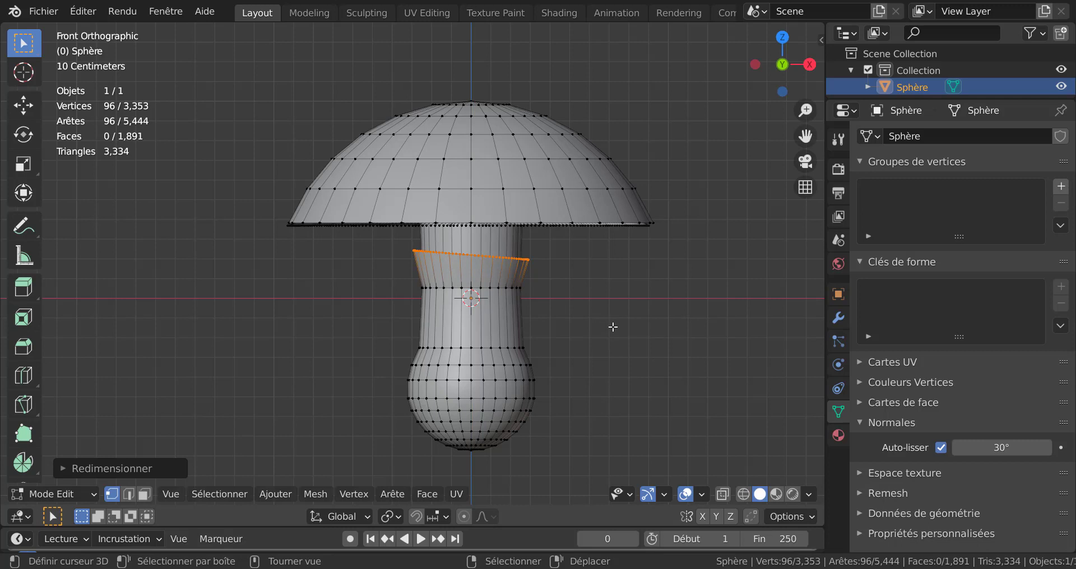
Clear the selection and select a random set of vertices across the whole mushroom mesh.
click(629, 350)
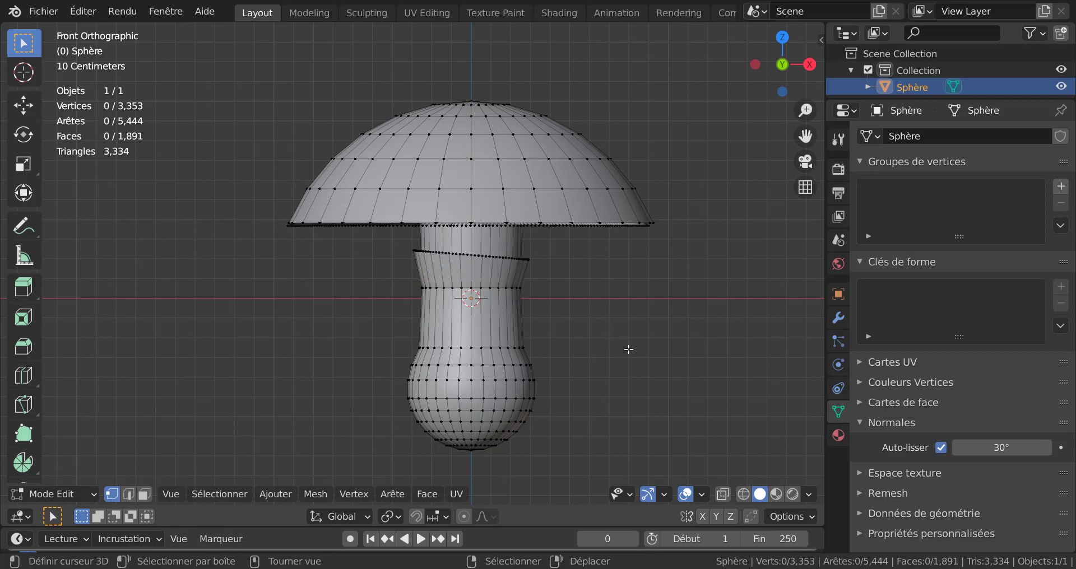
click(232, 494)
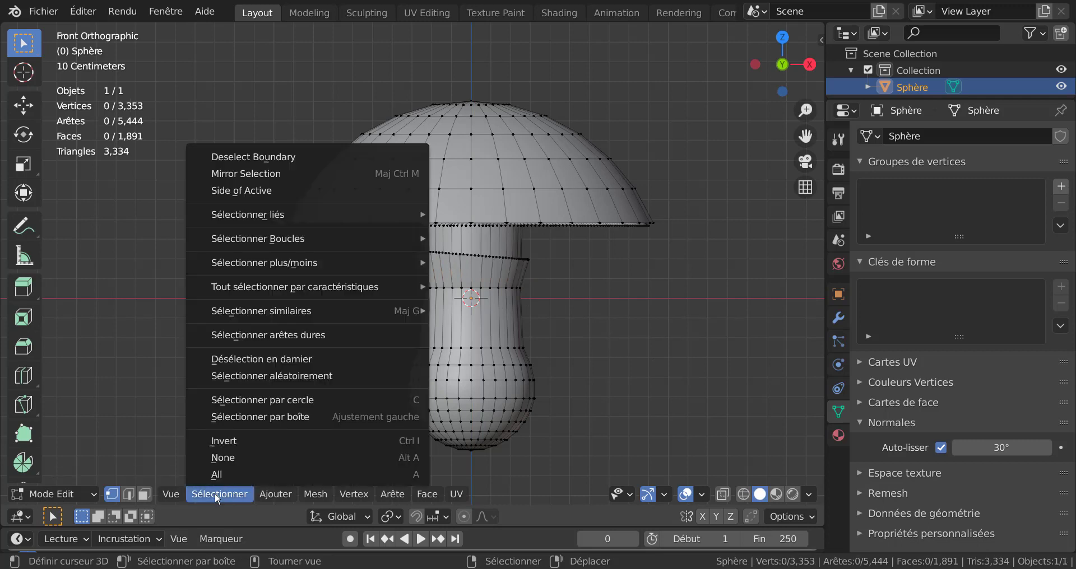
mouse_move(245, 319)
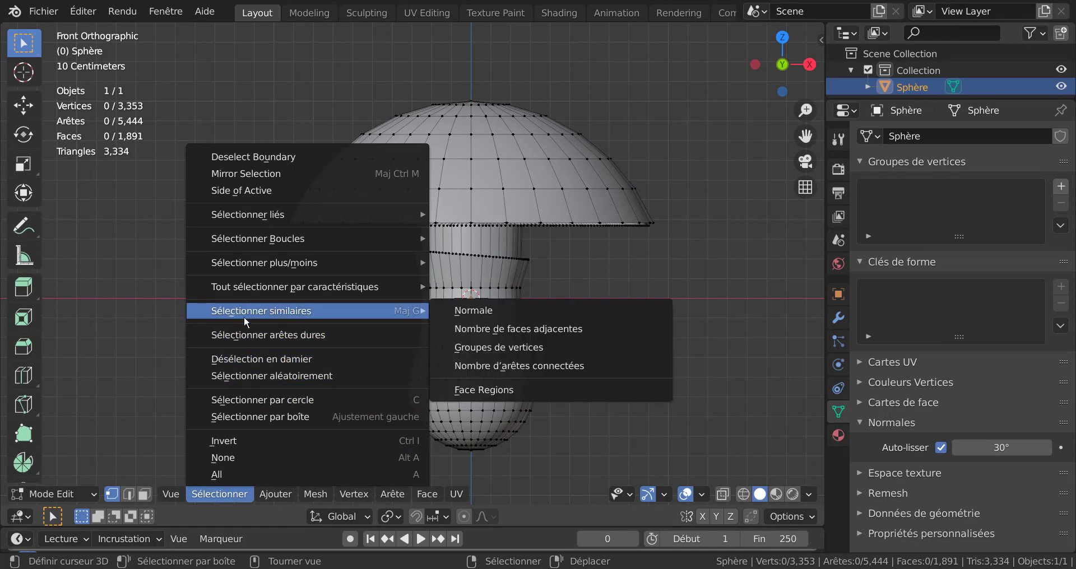
click(248, 378)
scroll(628, 302, up, 1)
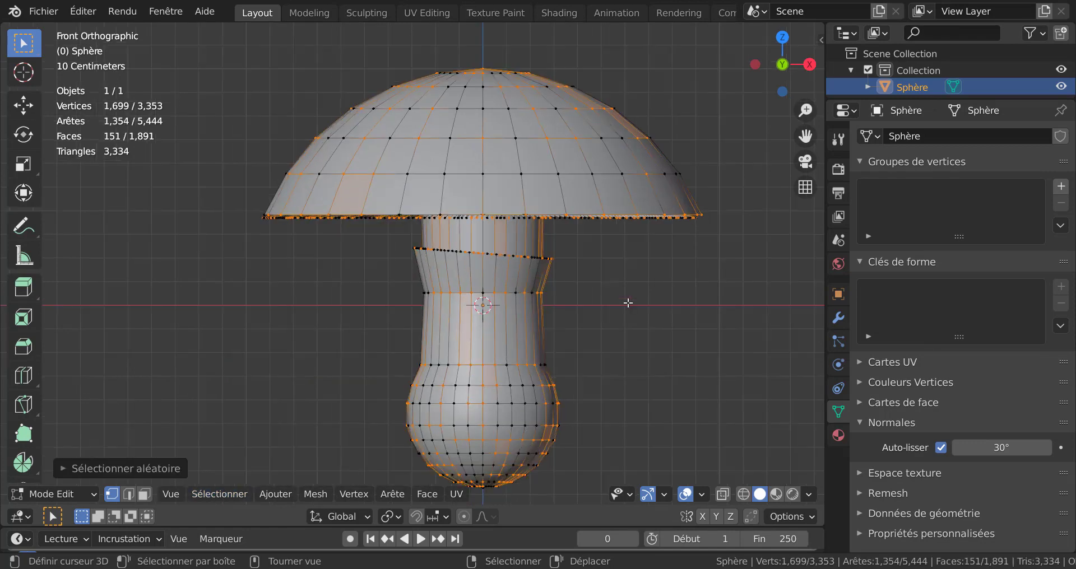
middle_drag(691, 344, 611, 287)
scroll(592, 273, down, 2)
key(KP_1)
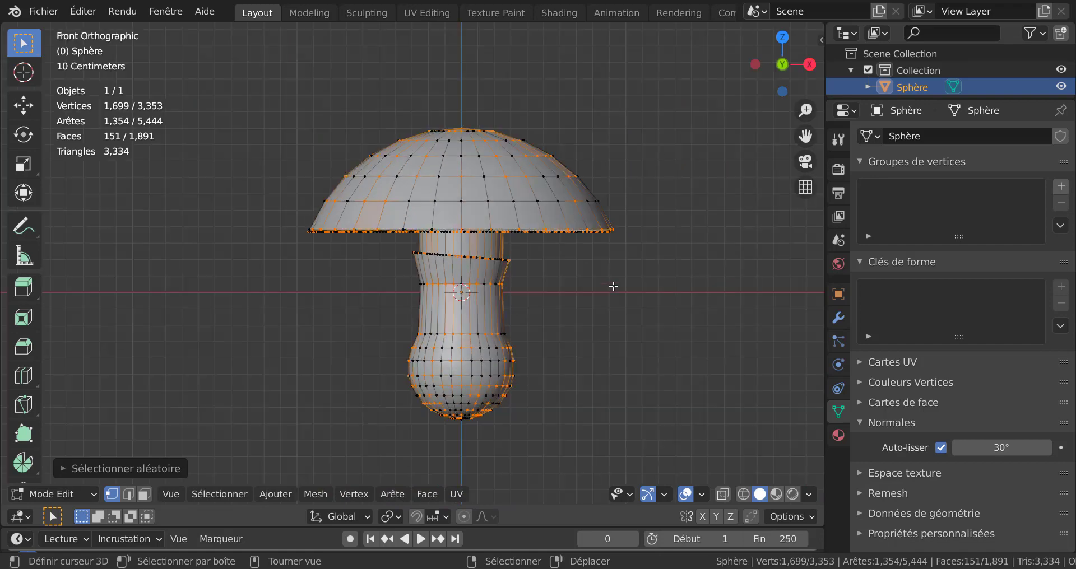
scroll(613, 286, up, 2)
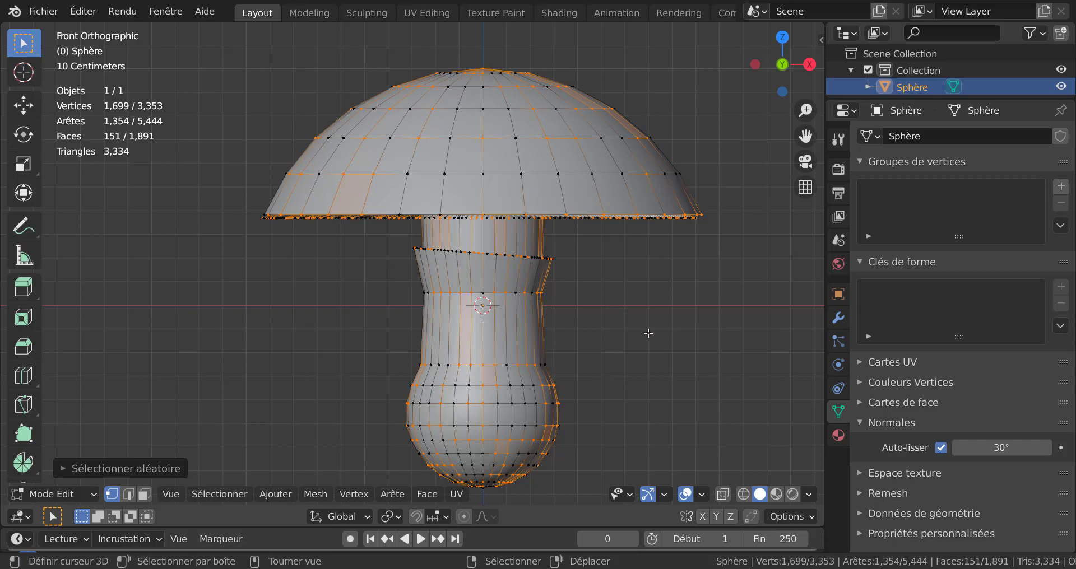
With X-ray on, circle-deselect the vertices on the cap, gills and stem, keeping only the random ones on the collar's rim.
key(alt+z)
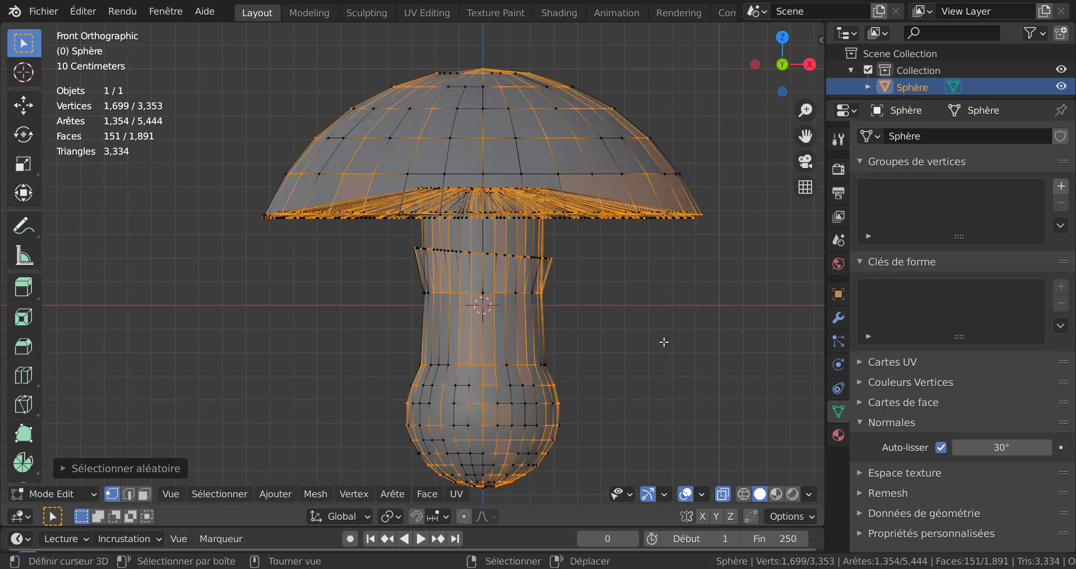
key(c)
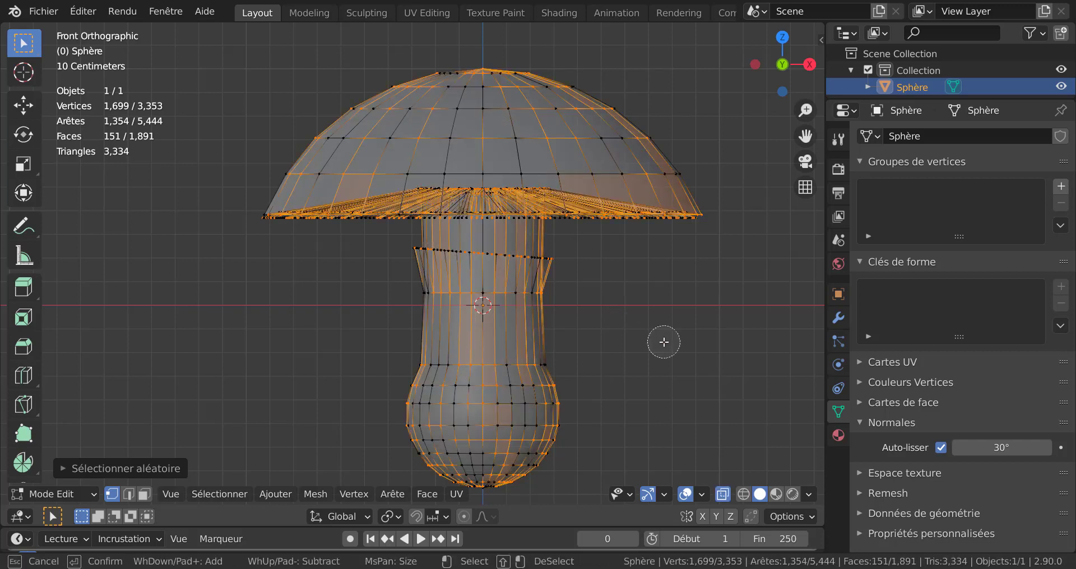
mouse_move(663, 192)
shift+mouse_down()
mouse_move(426, 202)
mouse_move(321, 130)
mouse_move(541, 62)
mouse_move(679, 64)
shift+mouse_up()
mouse_move(415, 337)
shift+mouse_down()
mouse_move(397, 313)
mouse_move(524, 302)
mouse_move(566, 330)
mouse_move(531, 457)
mouse_move(404, 440)
shift+mouse_up()
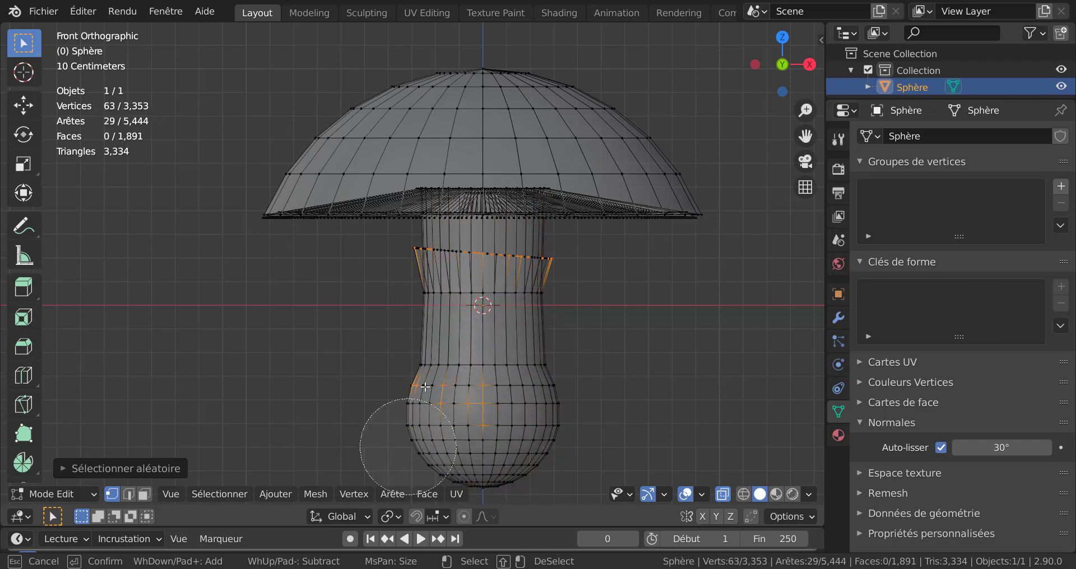
right_click(693, 369)
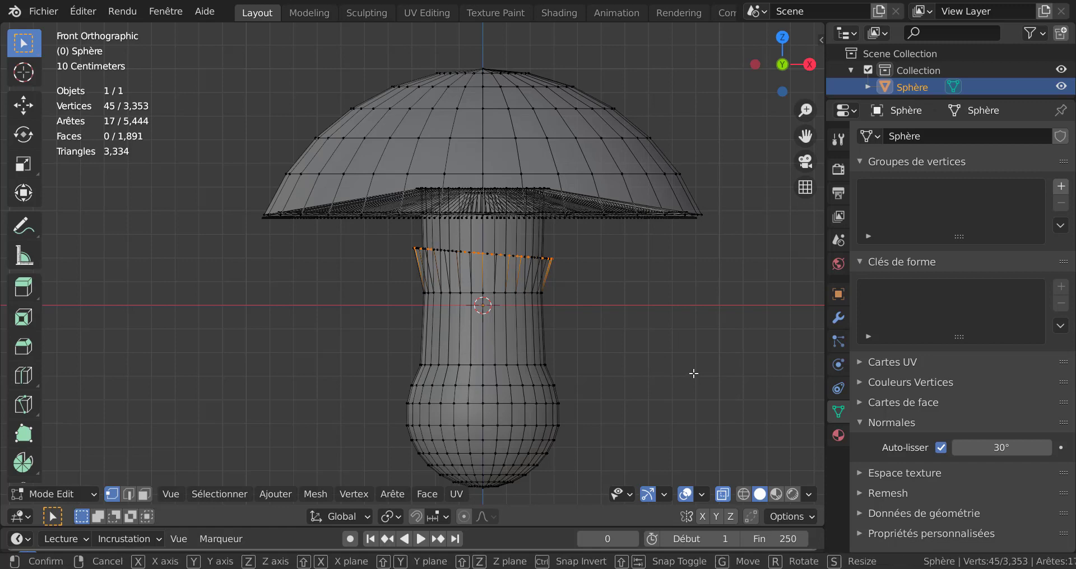
Move the selected rim vertices about 0.045 m down along Z for a jagged edge, and check it in Object Mode without X-ray.
key(g)
key(z)
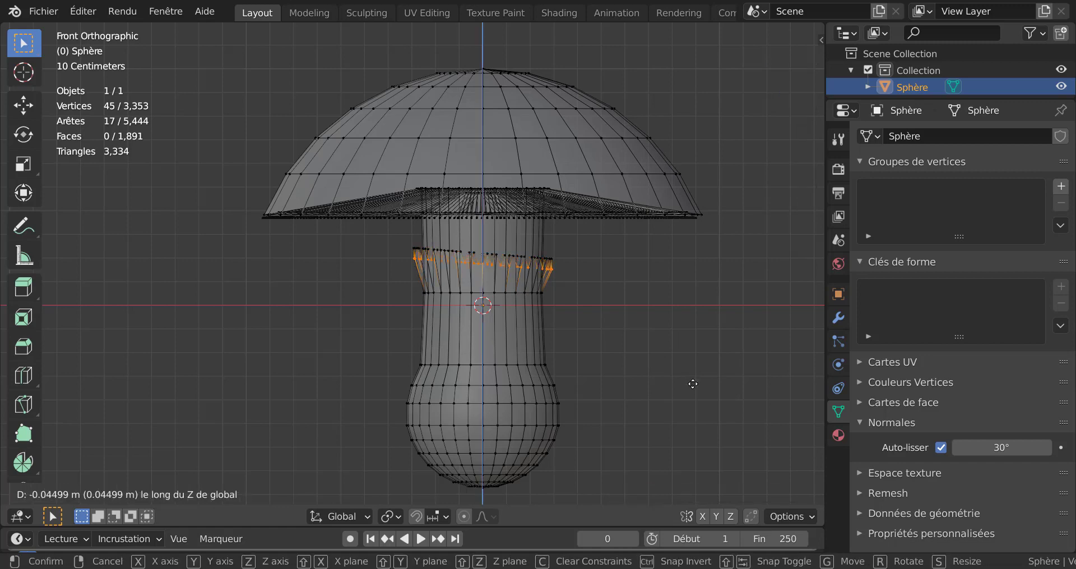
click(693, 384)
key(Tab)
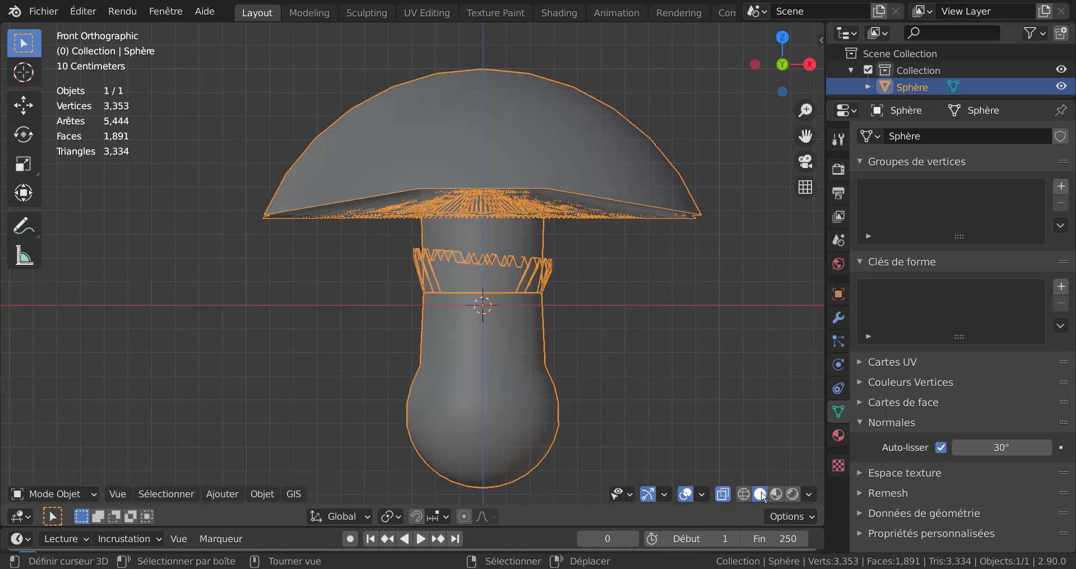
key(alt+z)
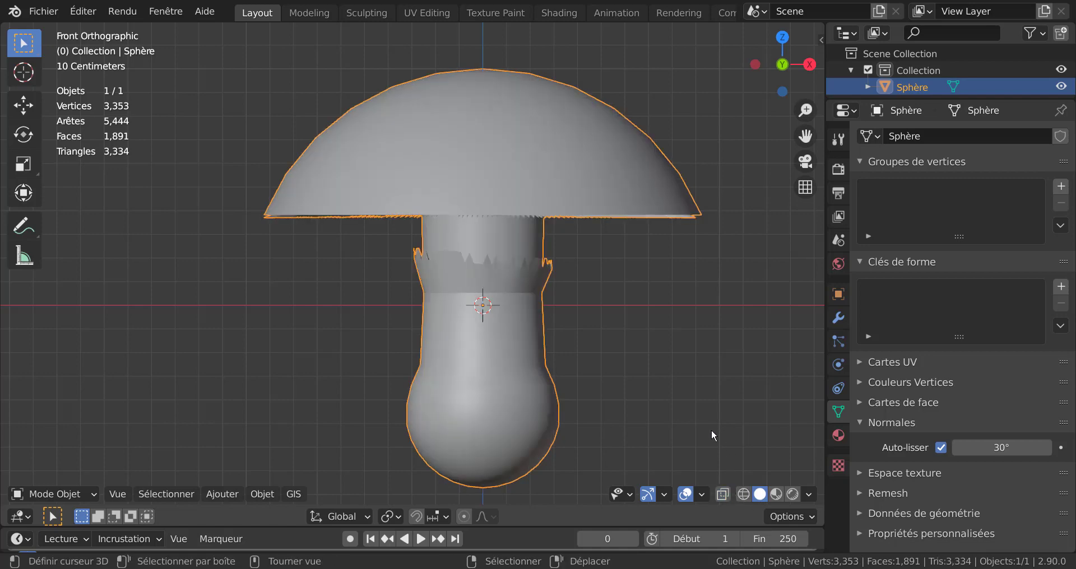
Add a Subdivision Surface modifier to the mushroom to smooth its mesh.
middle_drag(711, 429, 744, 405)
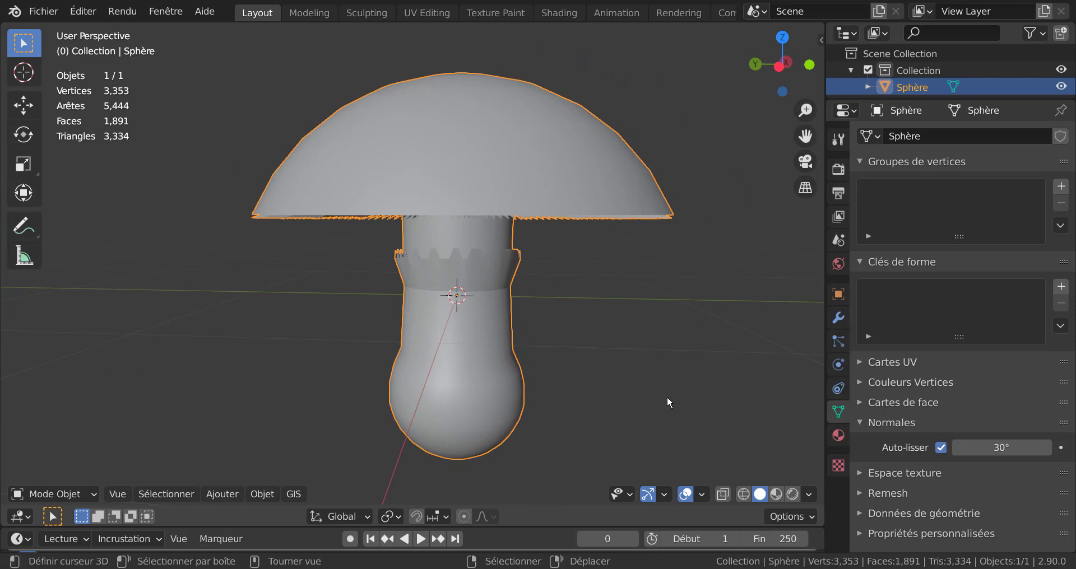
scroll(666, 395, up, 5)
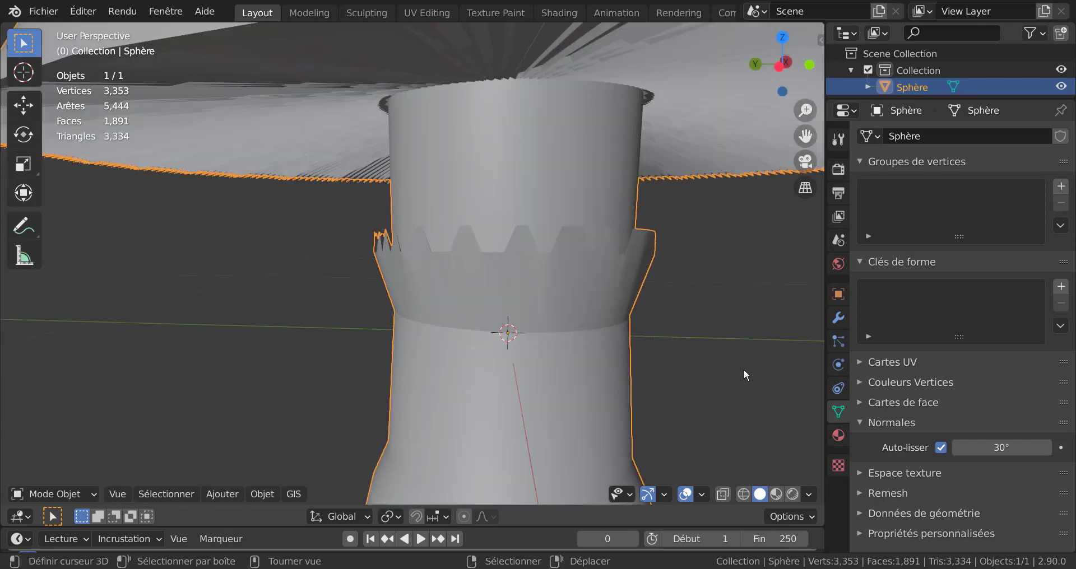
click(839, 318)
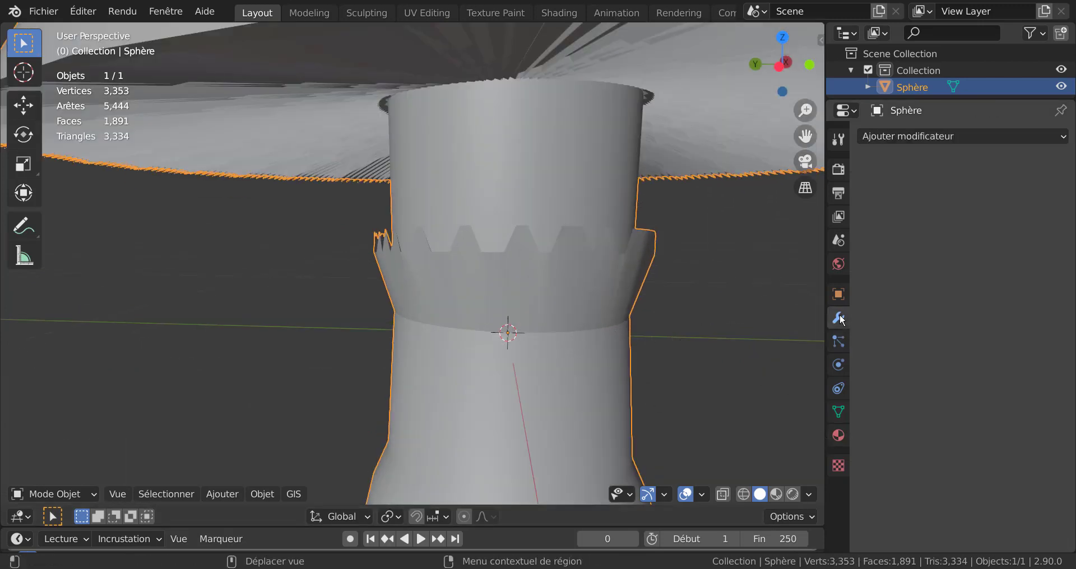
click(944, 136)
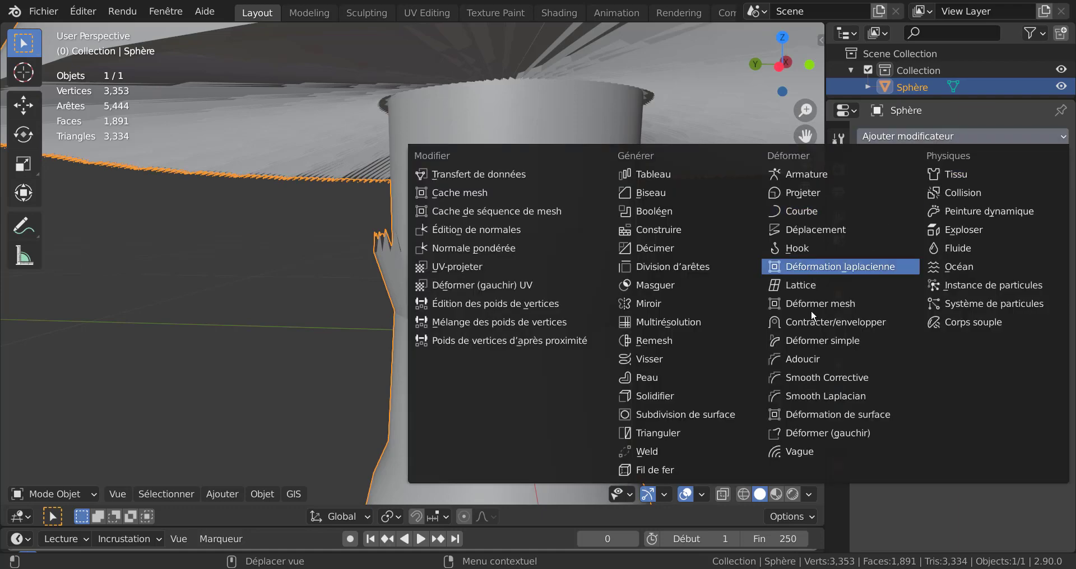
click(698, 414)
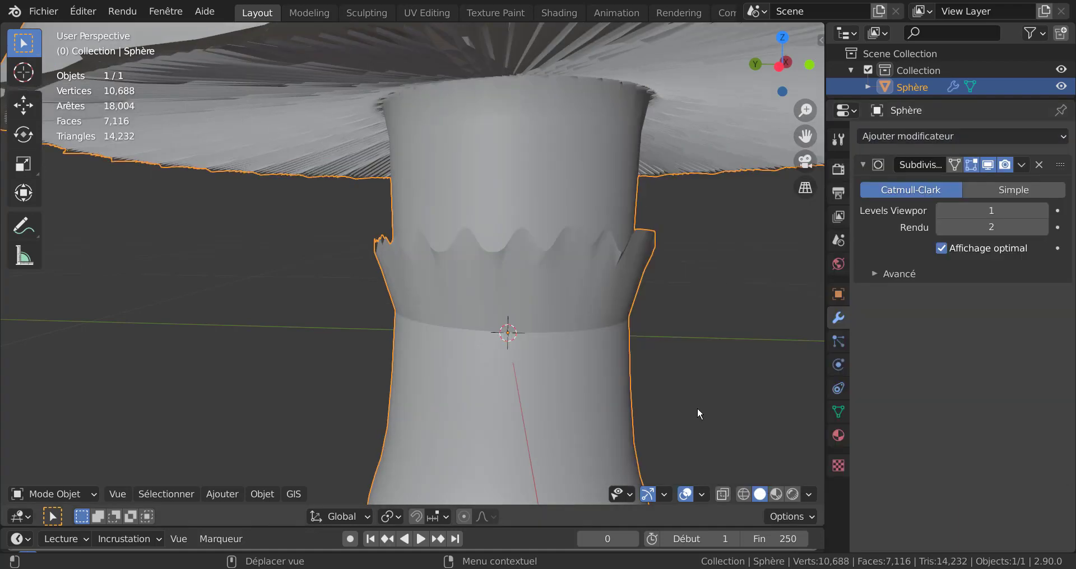
scroll(672, 366, down, 4)
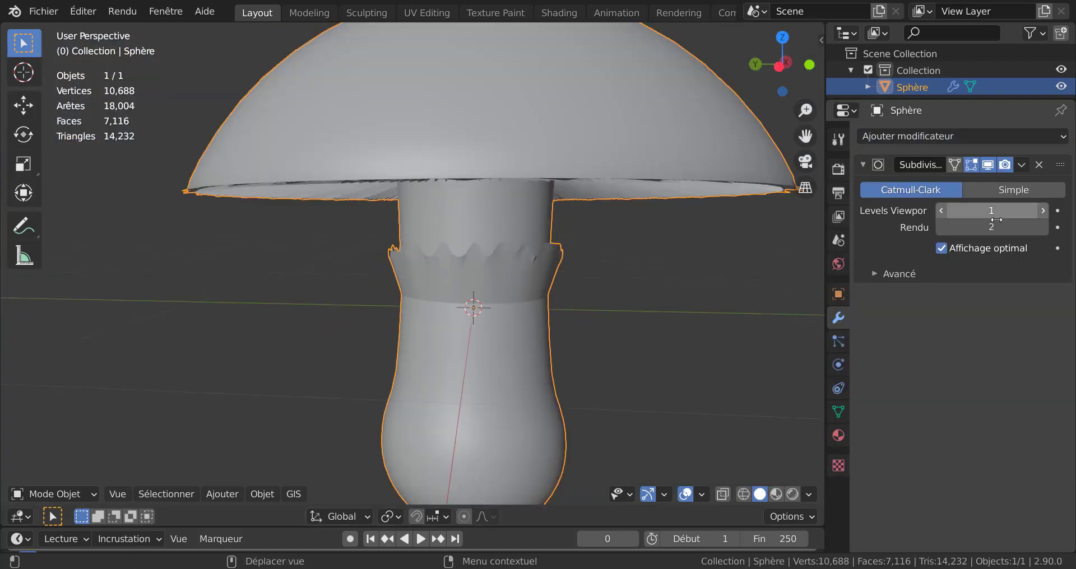
Switch the viewport to Material Preview shading and examine the smoothed gills and stem ring from below.
click(776, 494)
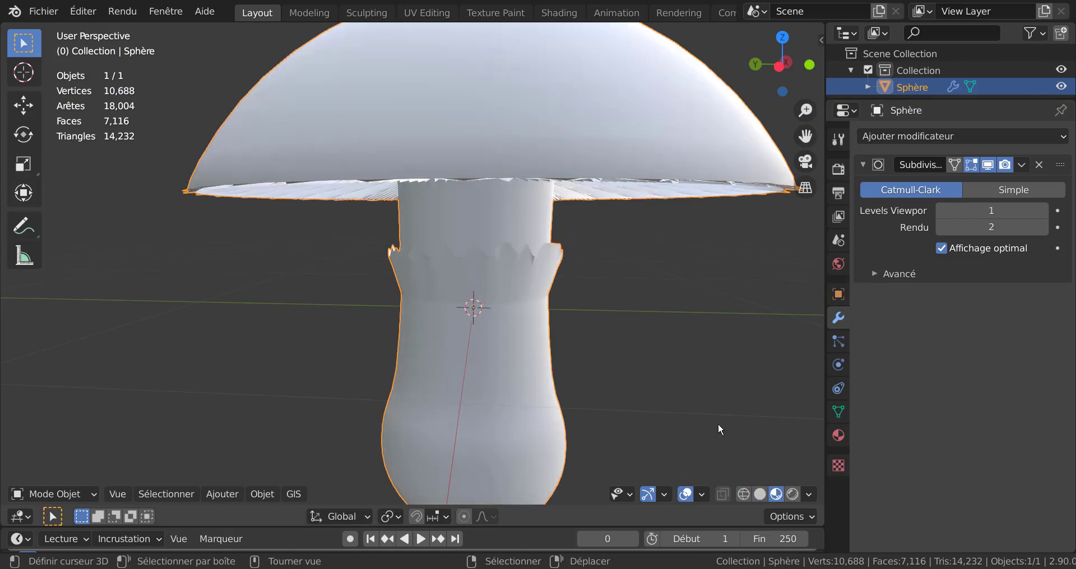
scroll(677, 413, down, 3)
mouse_move(638, 402)
middle_down()
mouse_move(629, 335)
mouse_move(738, 331)
mouse_move(706, 391)
mouse_move(601, 394)
mouse_move(637, 358)
mouse_move(569, 363)
middle_up()
scroll(594, 393, up, 4)
key(Tab)
scroll(590, 392, down, 4)
key(Tab)
scroll(569, 363, up, 4)
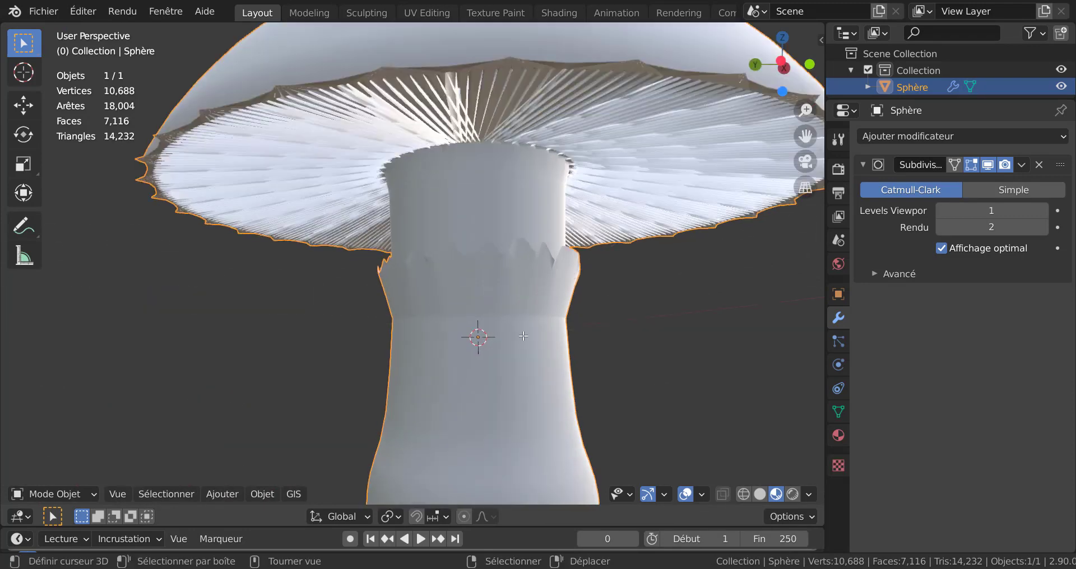
In Edit Mode, select six scattered vertices around the upper jagged edge of the stem ring.
key(Tab)
click(570, 230)
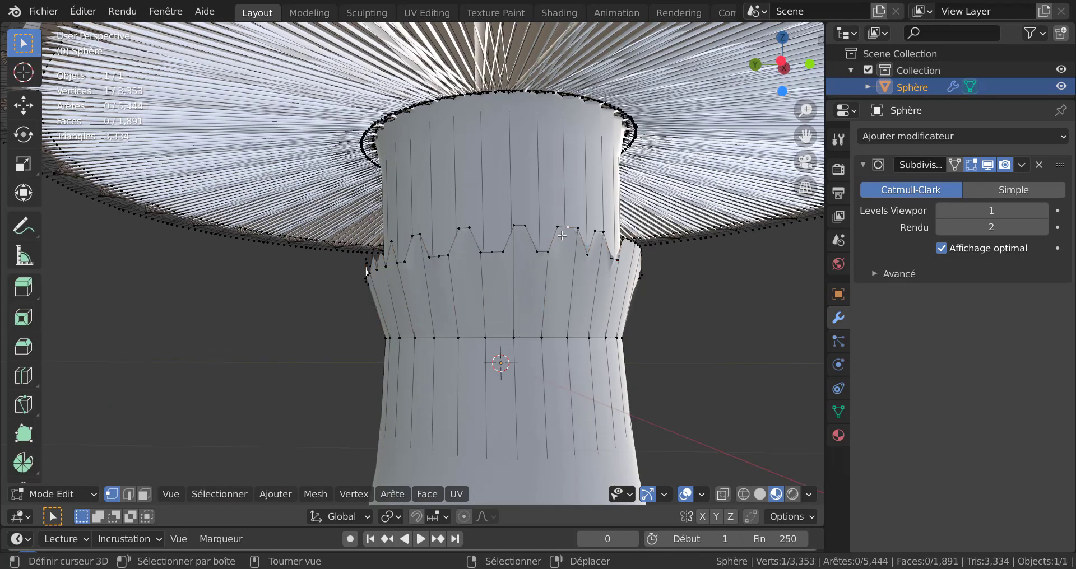
middle_drag(627, 270, 456, 293)
shift+click(506, 243)
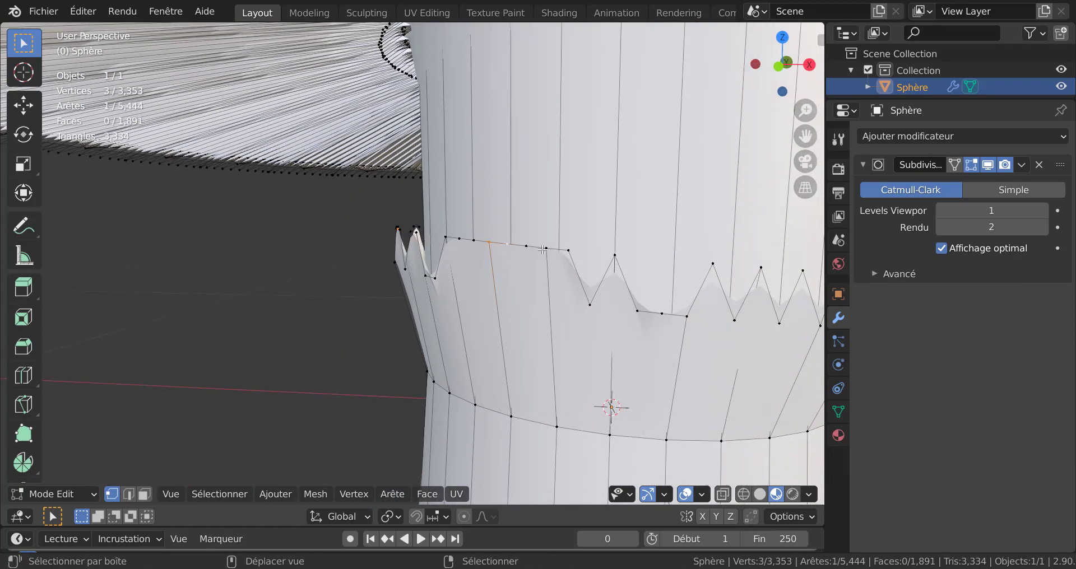
shift+middle_drag(701, 336, 463, 306)
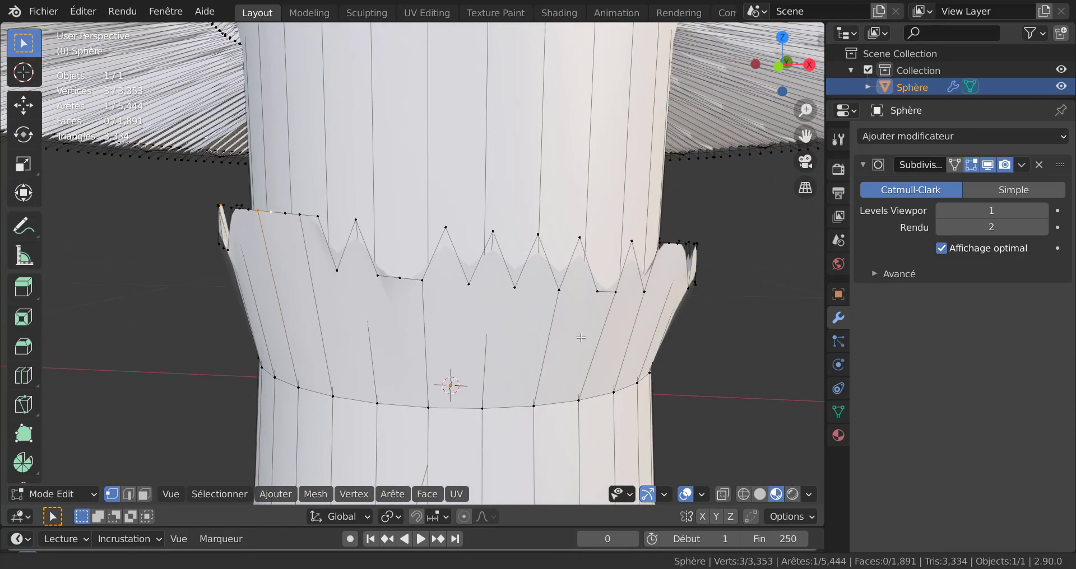
shift+click(401, 286)
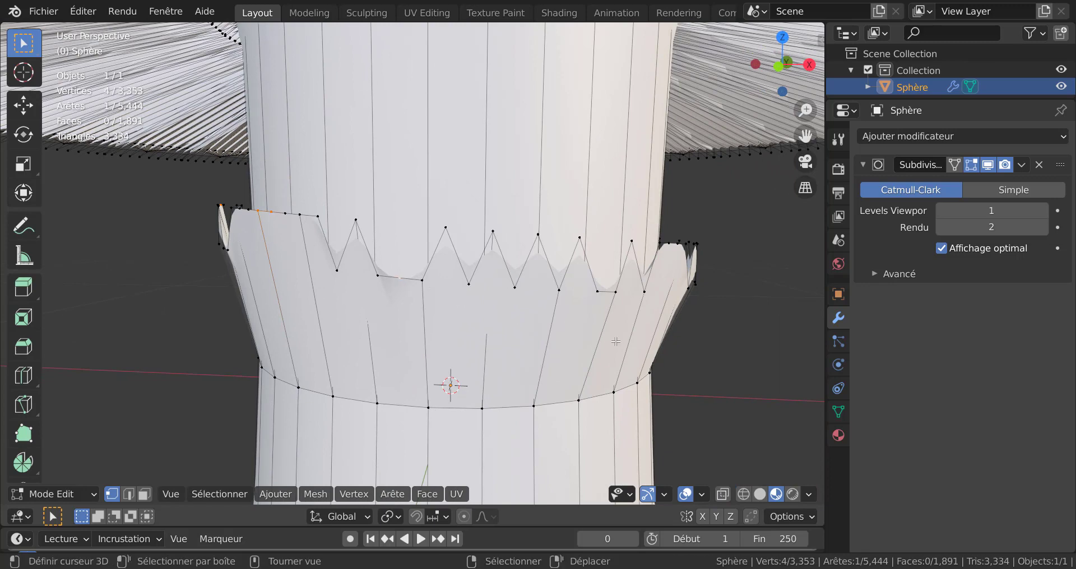
middle_drag(616, 338, 476, 342)
shift+click(496, 252)
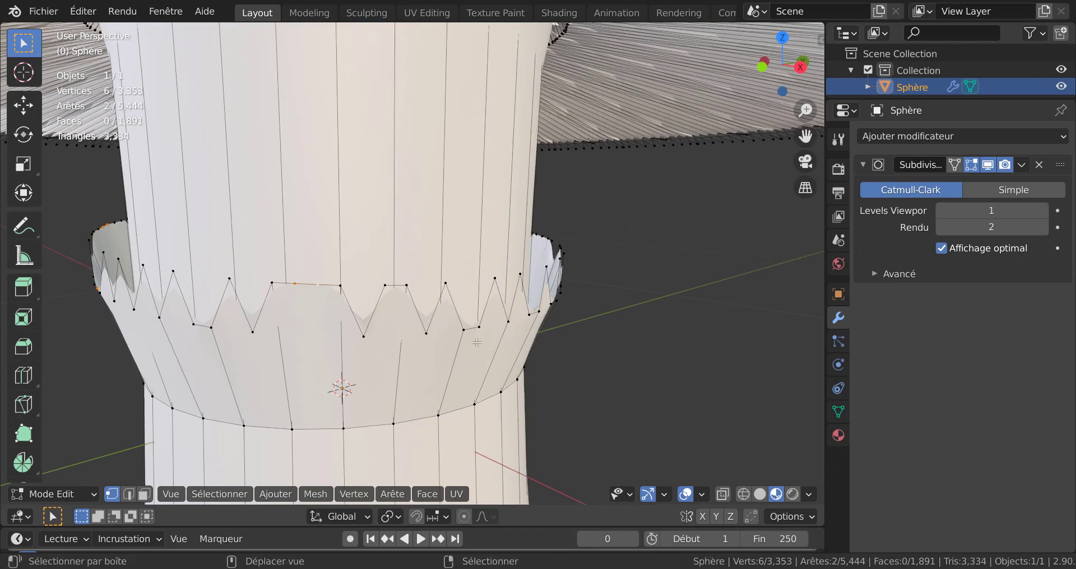
Move the selected ring vertices about 0.057 m down along Z and check the edge in Object Mode.
key(g)
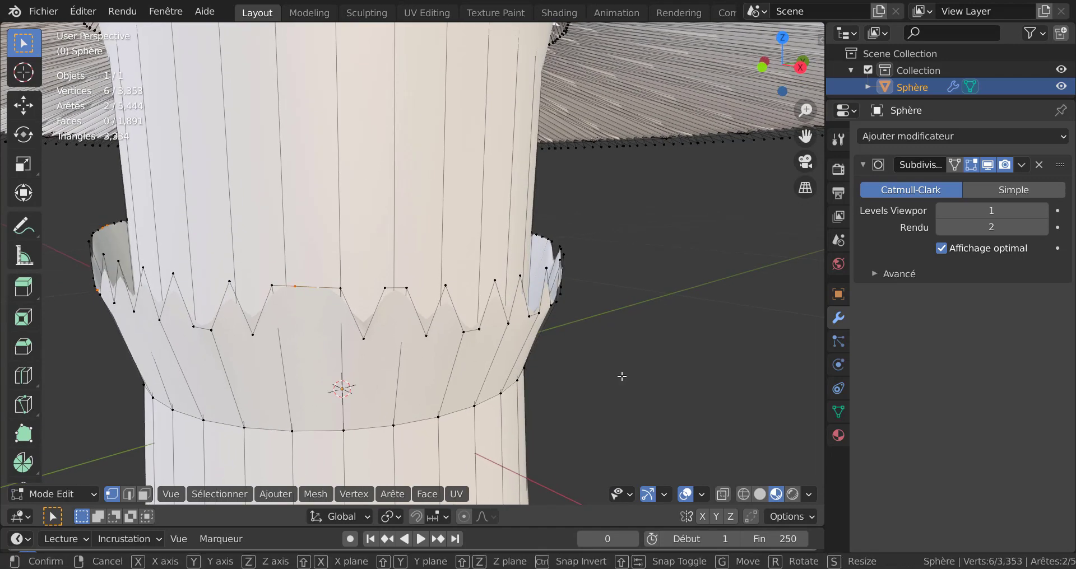
key(z)
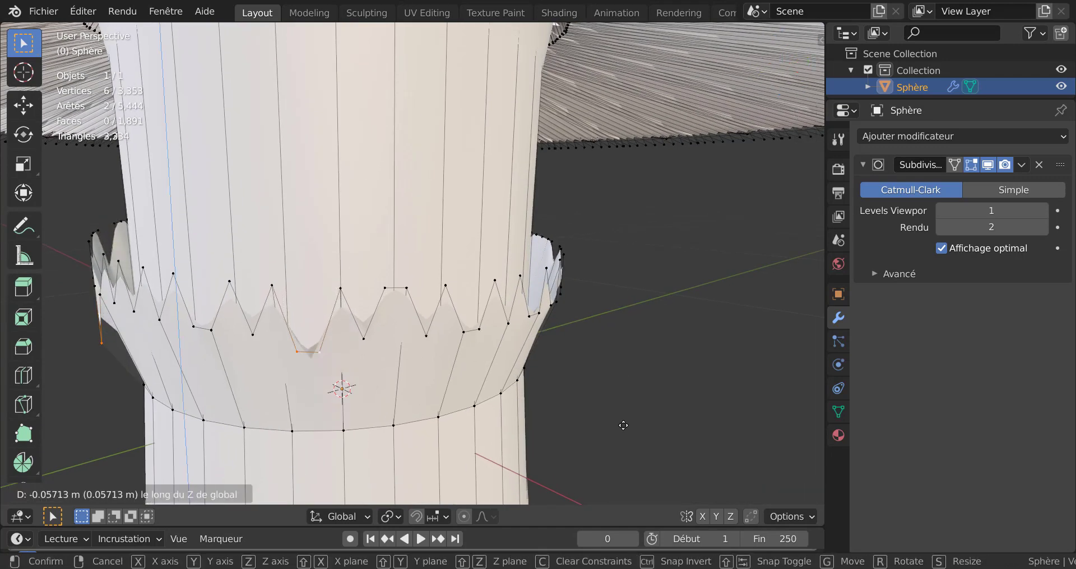
click(623, 425)
key(Tab)
middle_drag(497, 401, 660, 385)
scroll(628, 377, down, 3)
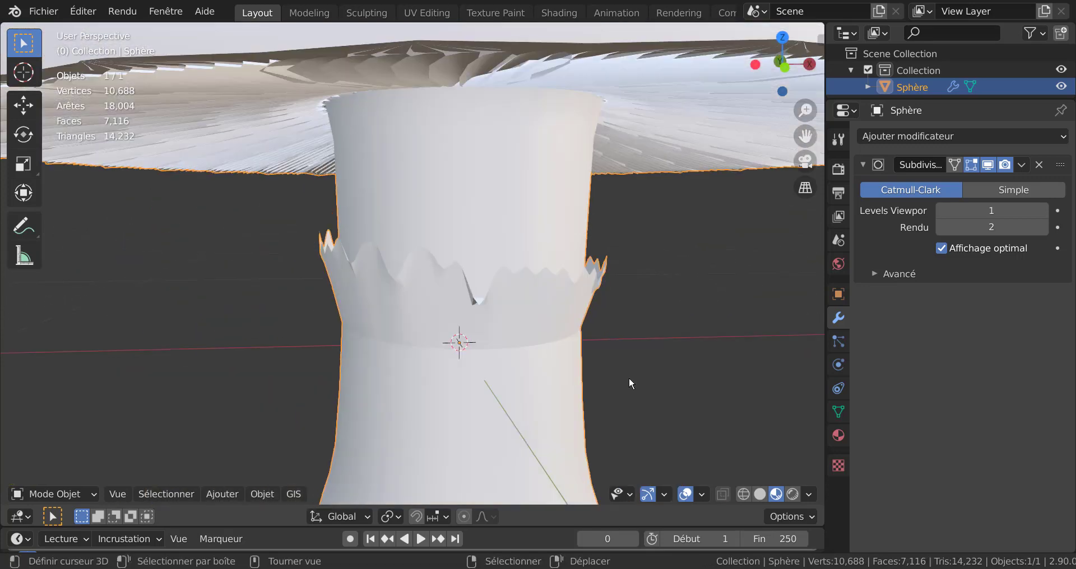
Raise the single vertex of the overly deep notch in the stem ring about 0.04 m along Z and check it.
key(Tab)
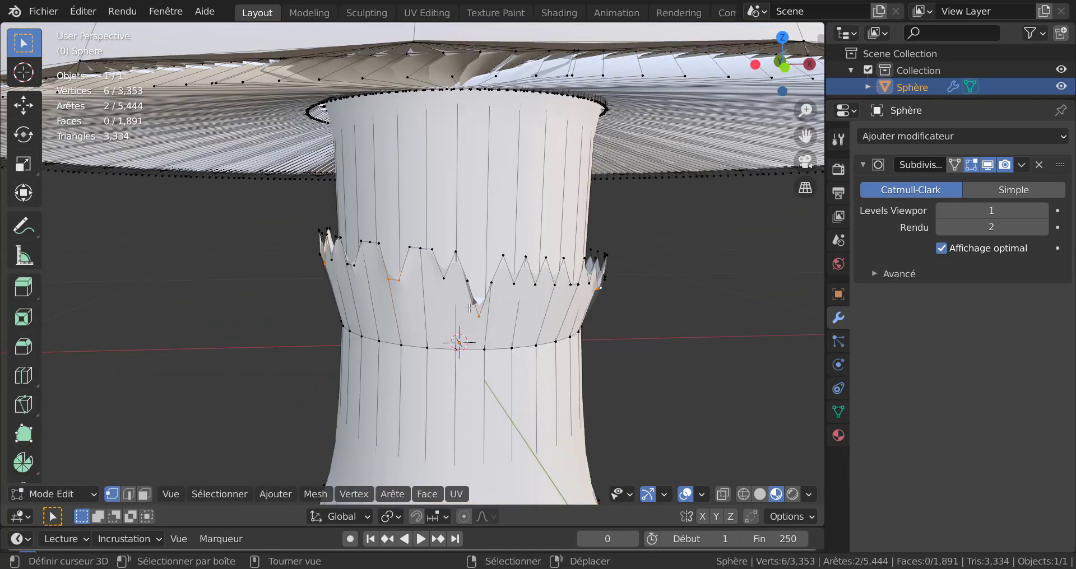
click(480, 339)
key(g)
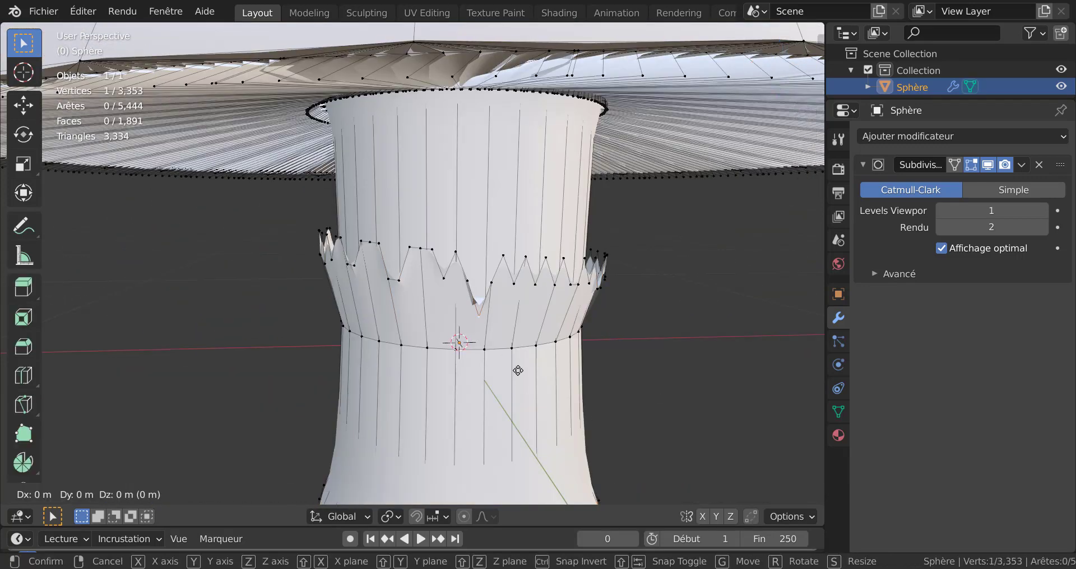
key(z)
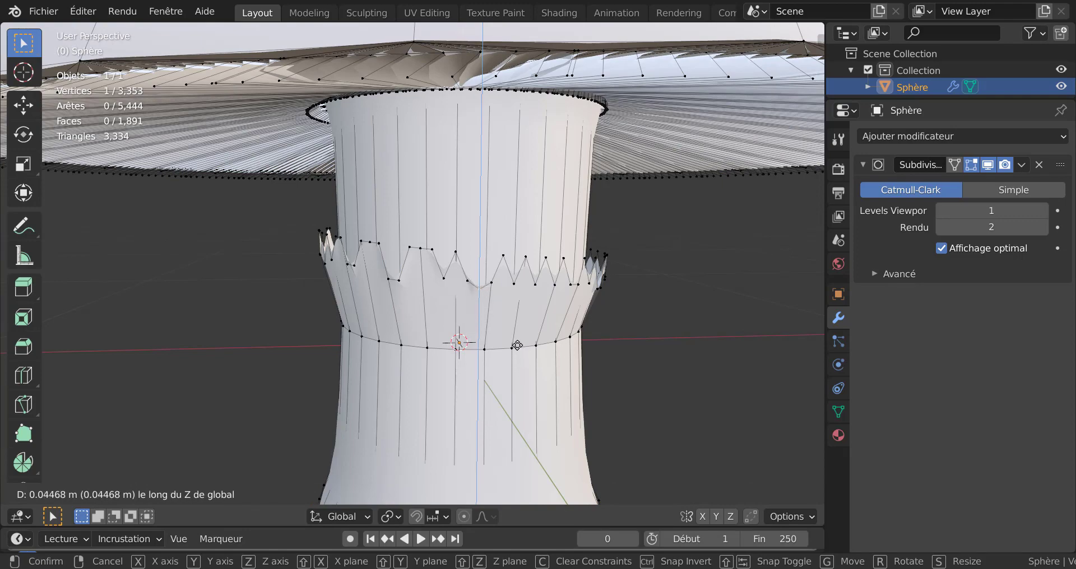
click(497, 353)
key(Tab)
middle_drag(717, 339, 688, 335)
scroll(688, 335, down, 3)
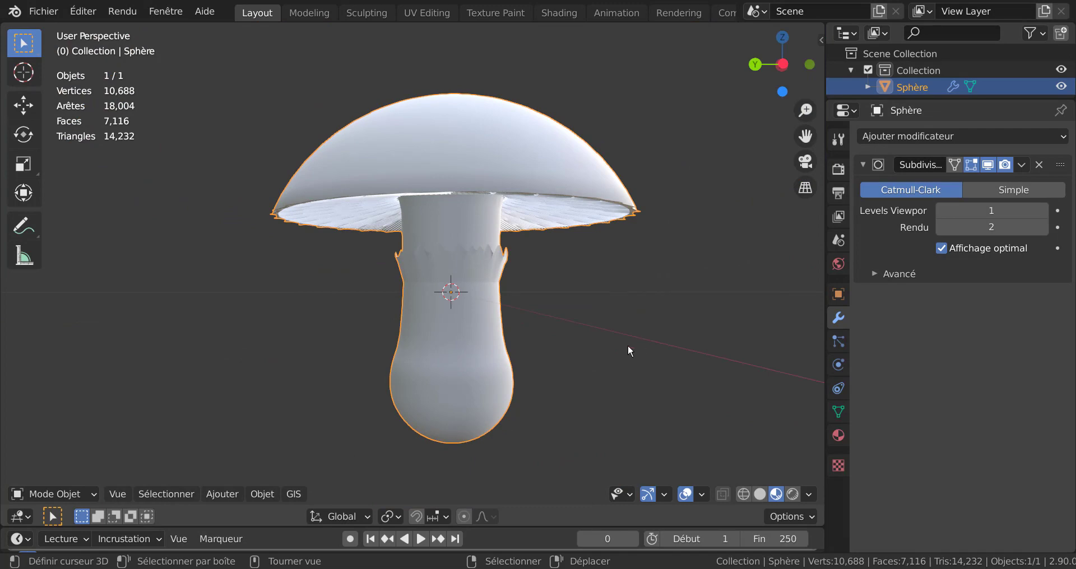
Edge-slide the horizontal loop at the top of the bulb slightly up the stem, then check the shape in Object Mode.
key(Tab)
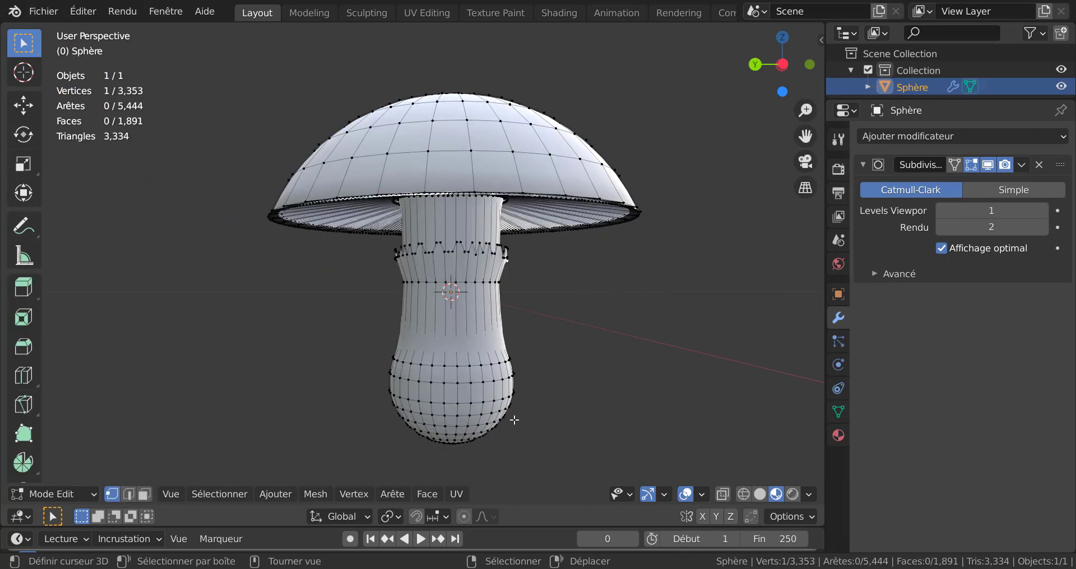
scroll(514, 419, up, 3)
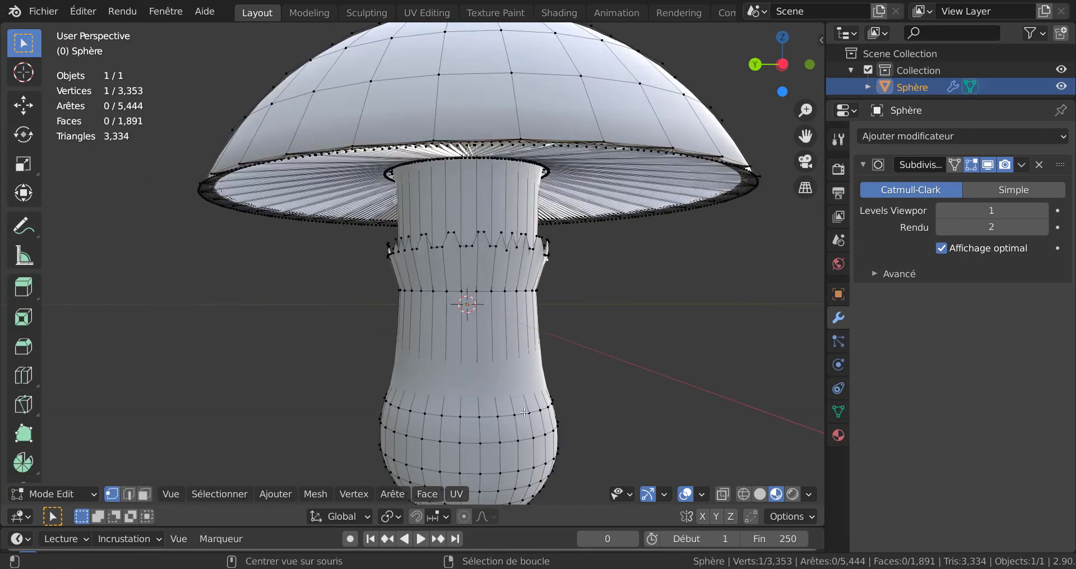
alt+click(524, 413)
key(g)
key(g)
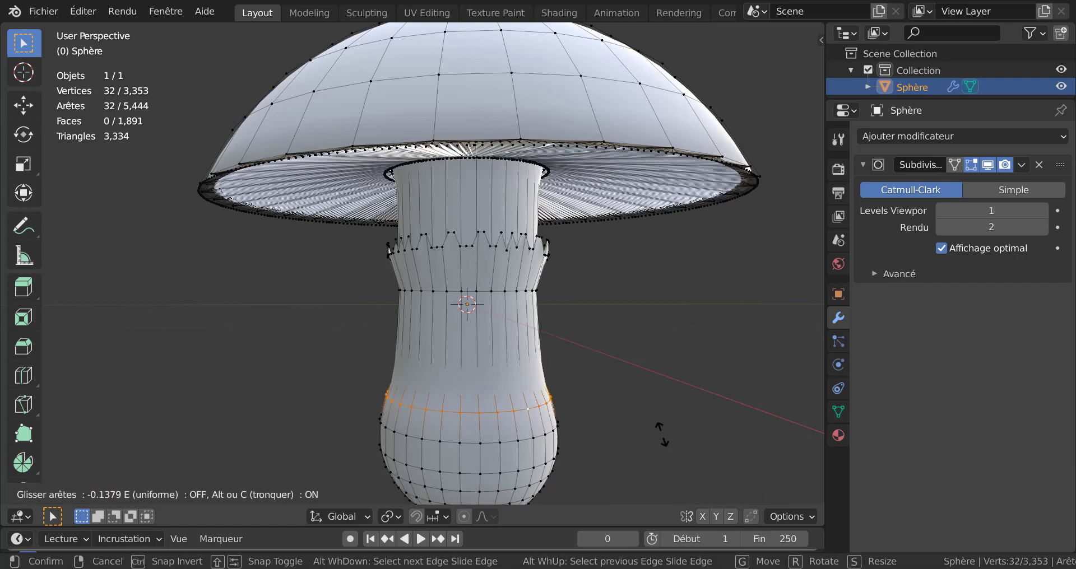
click(662, 434)
key(Tab)
scroll(661, 433, down, 3)
middle_drag(621, 422, 644, 413)
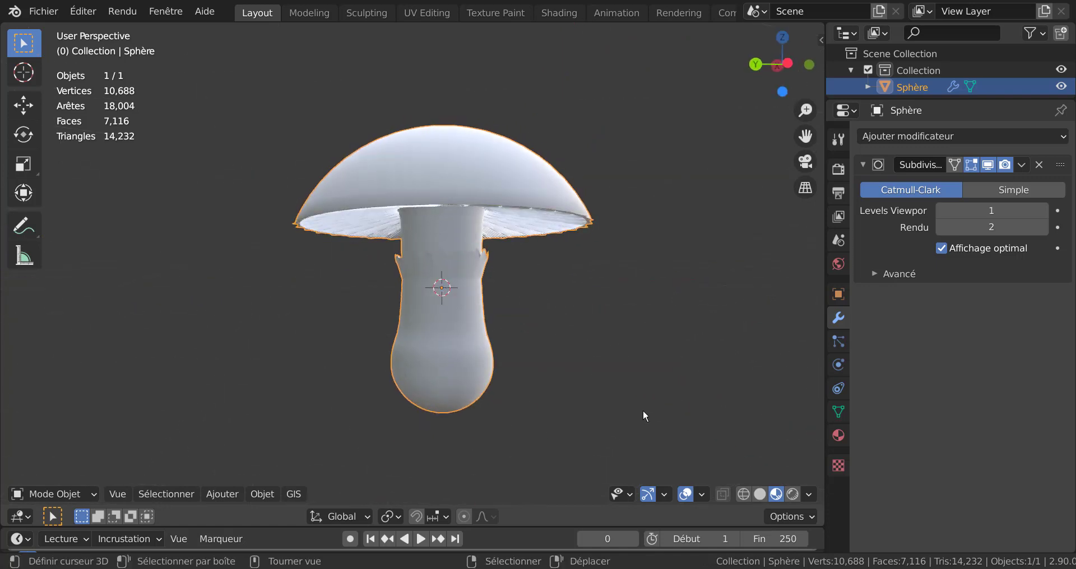
In front view with X-ray on, circle-select all vertices of the bulb at the stem's base.
key(Tab)
key(KP_1)
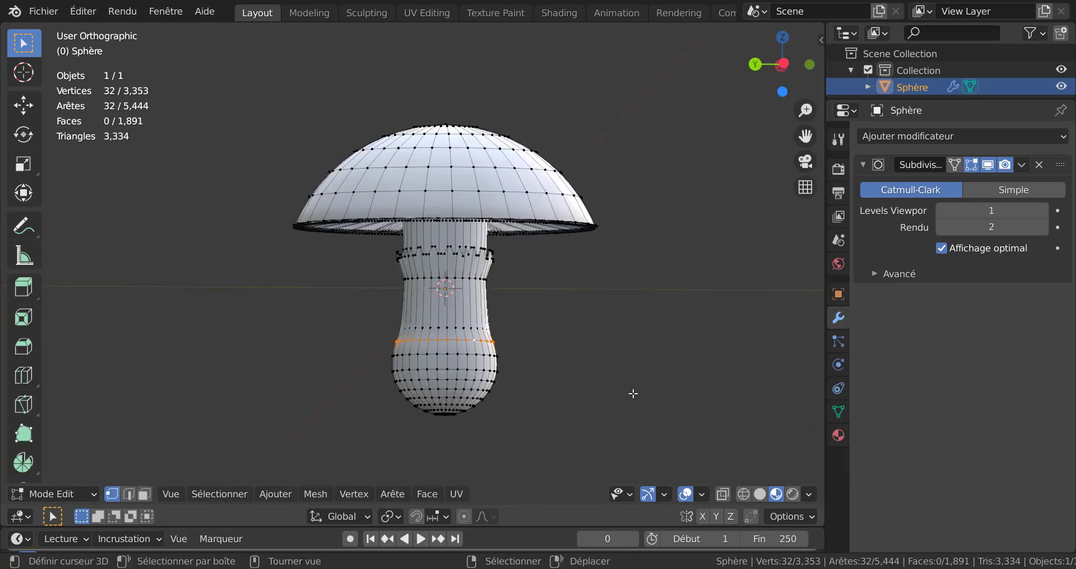
shift+middle_drag(587, 442, 636, 439)
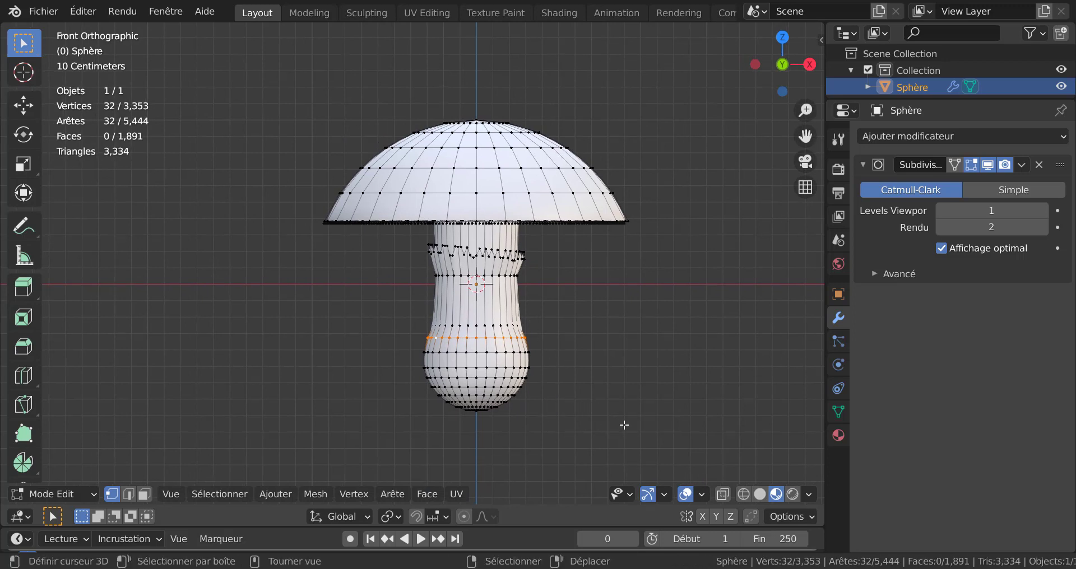
key(alt+z)
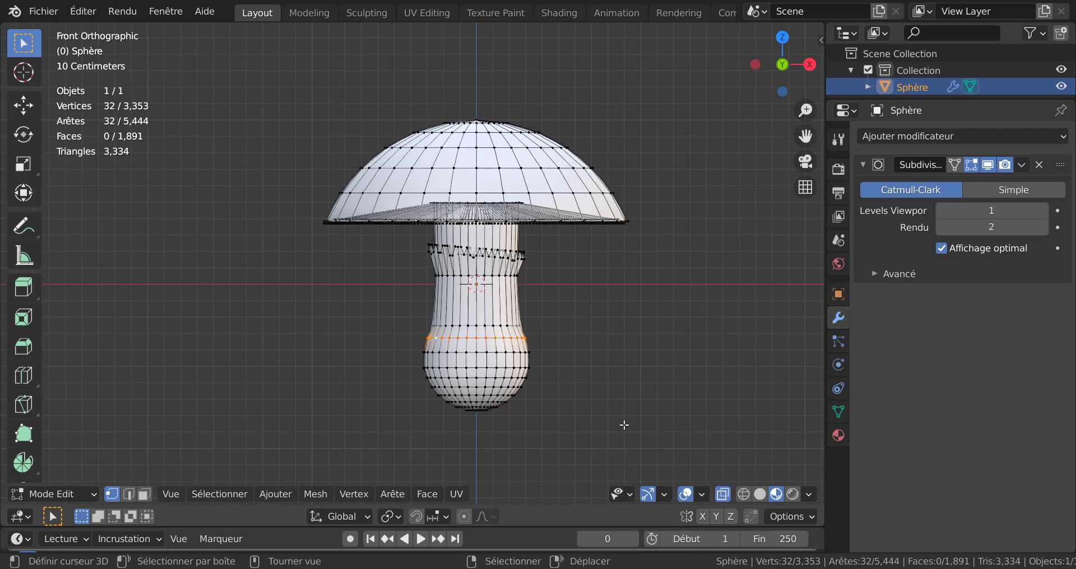
key(c)
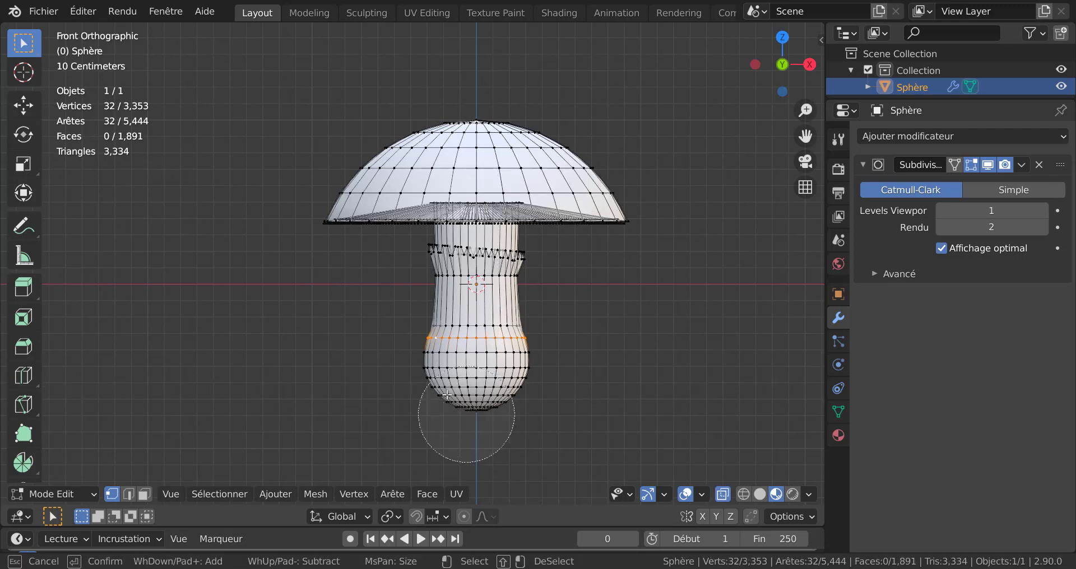
drag(429, 377, 516, 357)
key(Return)
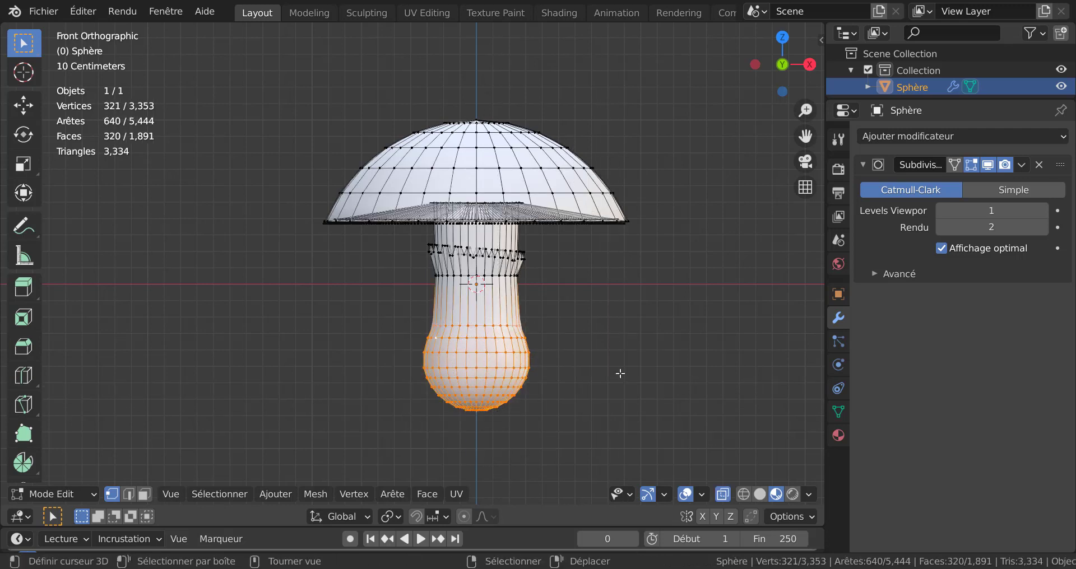
Move the selected bulb down along Z to lengthen the stem, and check it in Object Mode.
scroll(664, 359, down, 2)
key(g)
key(z)
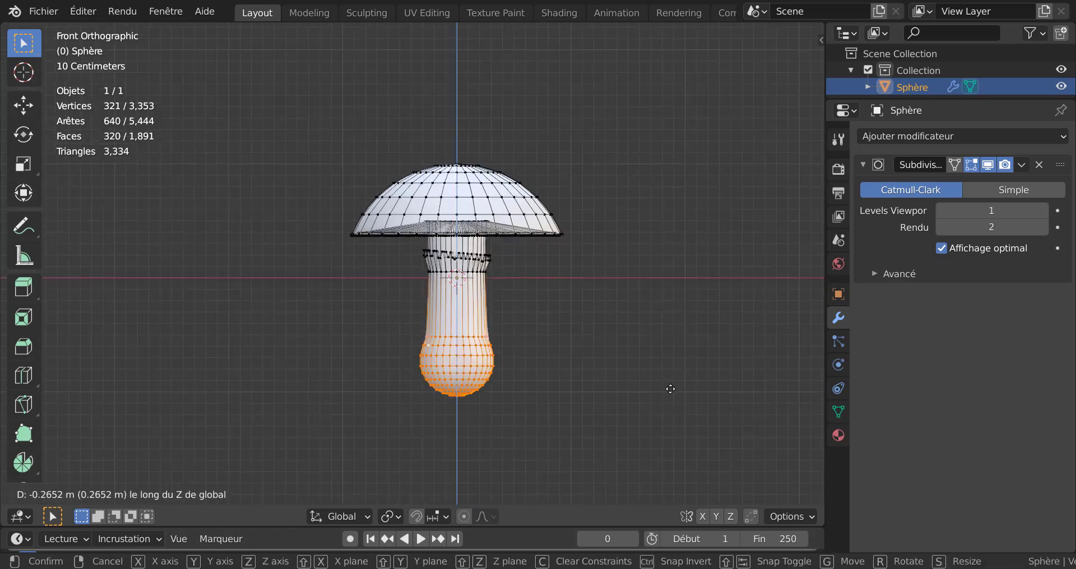
click(671, 400)
key(Tab)
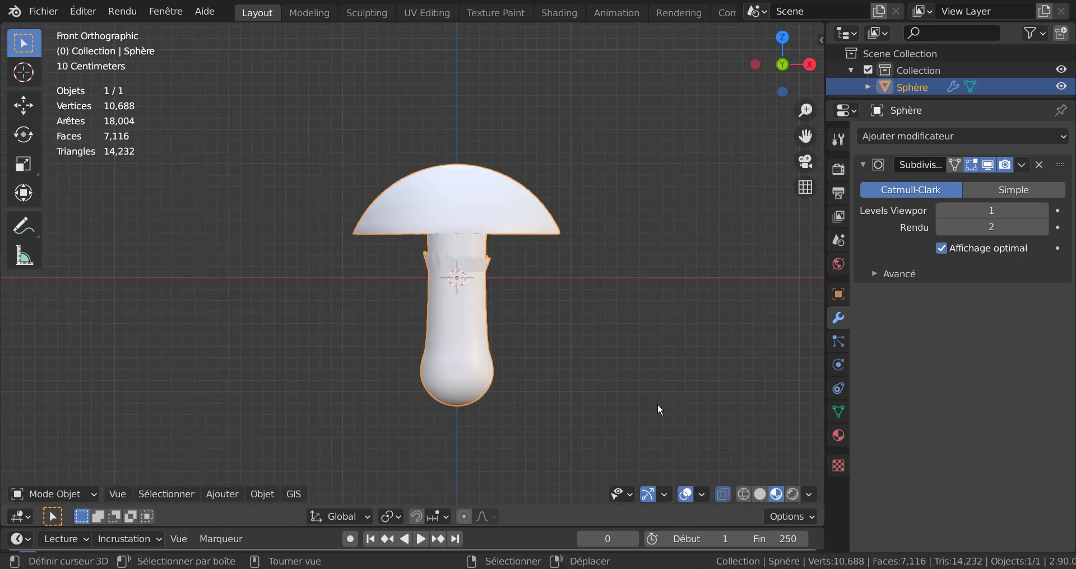
Scale the selected bulb up slightly so the stem widens toward its base, and check it in Object Mode.
key(Tab)
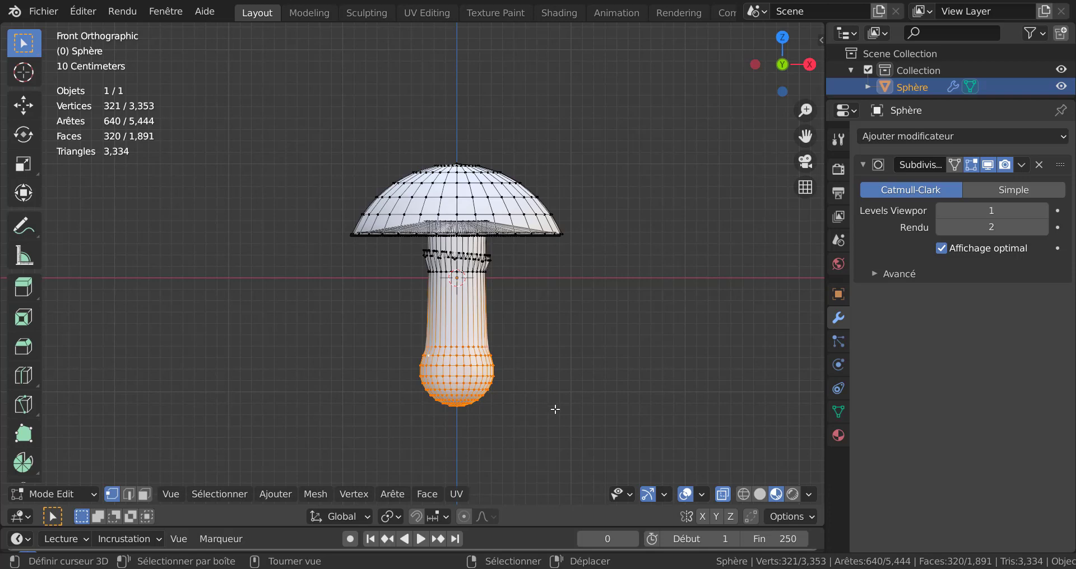
key(s)
click(579, 411)
key(Tab)
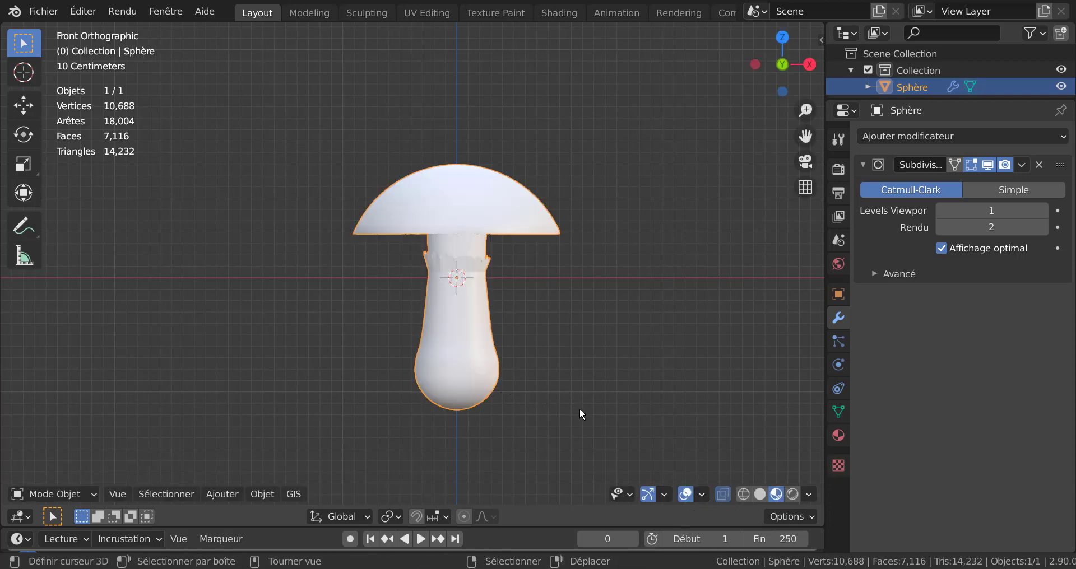
middle_drag(566, 373, 577, 408)
scroll(577, 404, up, 2)
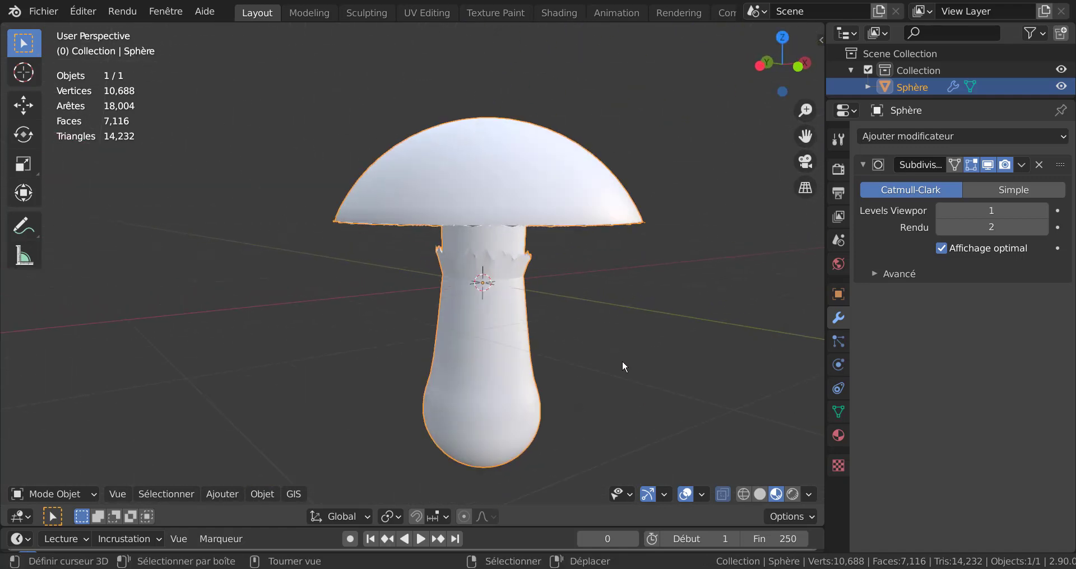
In Edit Mode, turn X-ray off, switch to face selection, pick a face on the cap's lower front edge and enable proportional editing.
key(Tab)
scroll(616, 358, down, 1)
mouse_move(612, 355)
middle_down()
mouse_move(569, 387)
mouse_move(615, 381)
mouse_move(554, 360)
mouse_move(607, 389)
mouse_move(622, 361)
middle_up()
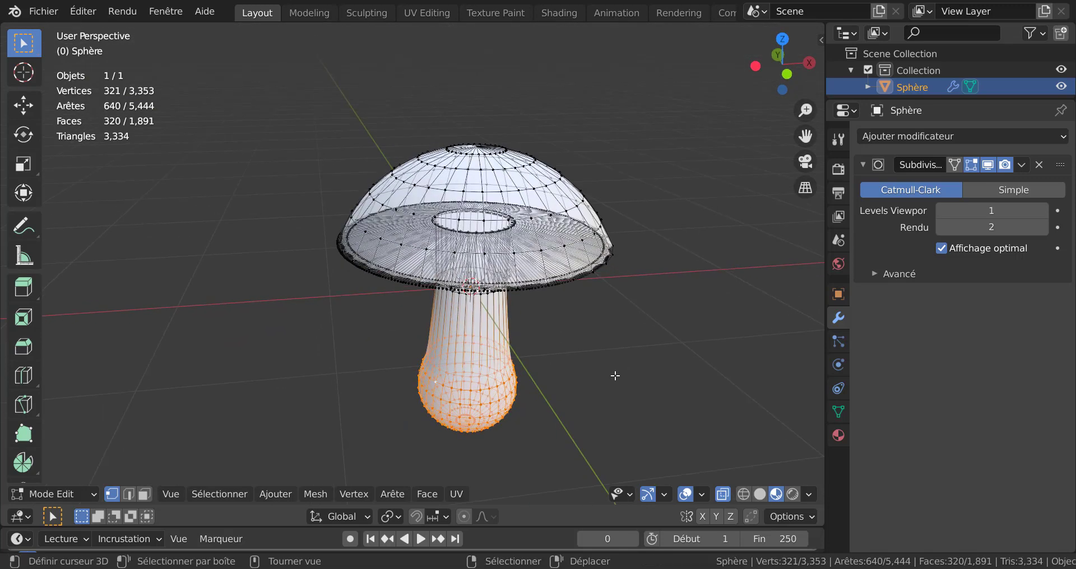
key(alt+z)
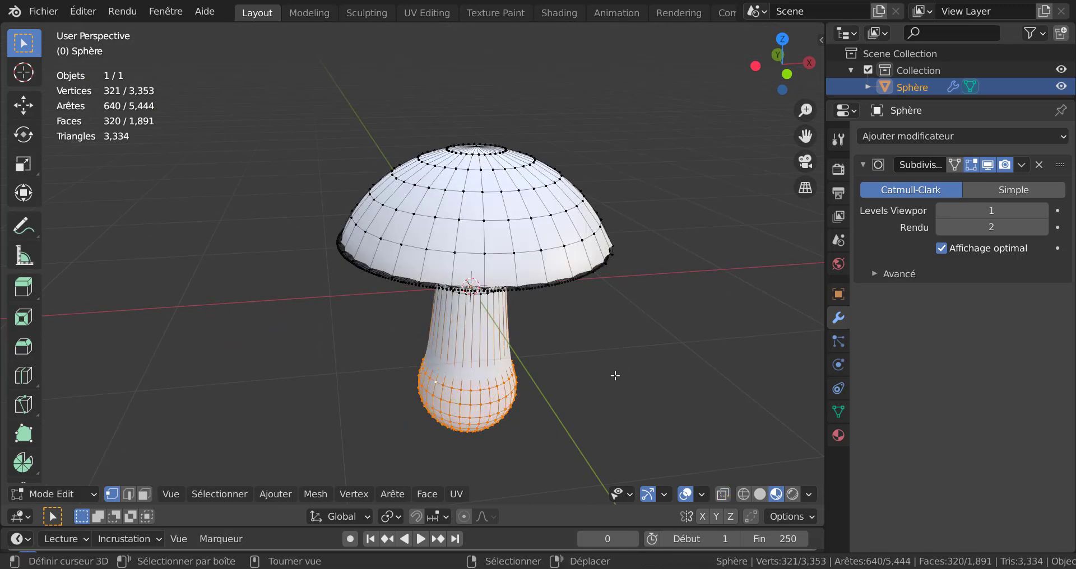
click(145, 495)
middle_drag(611, 344, 540, 341)
scroll(531, 338, up, 5)
click(558, 317)
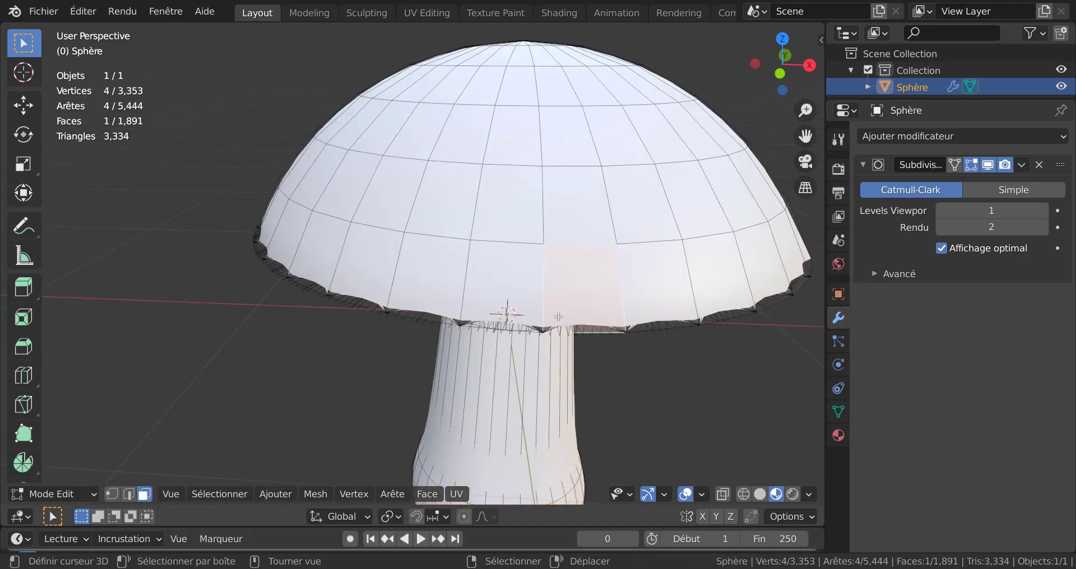
scroll(374, 405, down, 3)
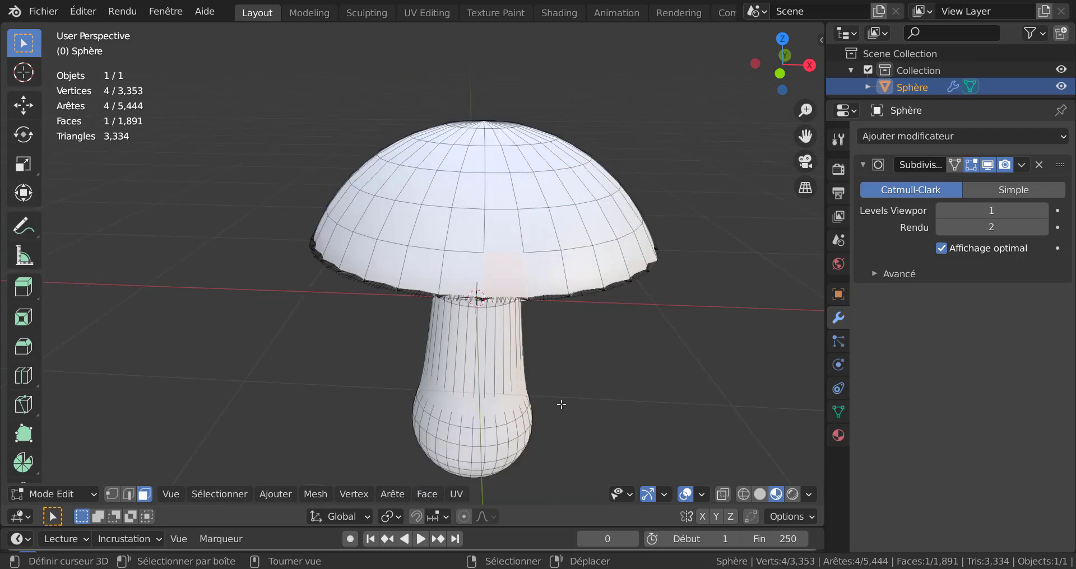
click(467, 516)
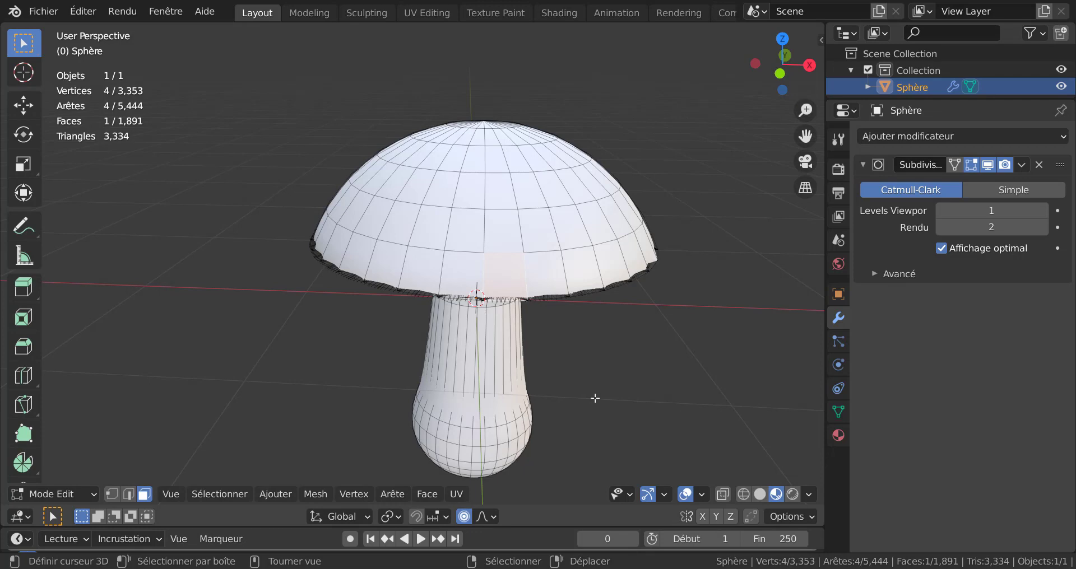
From the front view, raise the selected rim face about 0.3 m with a proportional size of 0.56 to lift the cap's front edge.
key(KP_1)
shift+middle_drag(607, 346, 607, 343)
key(g)
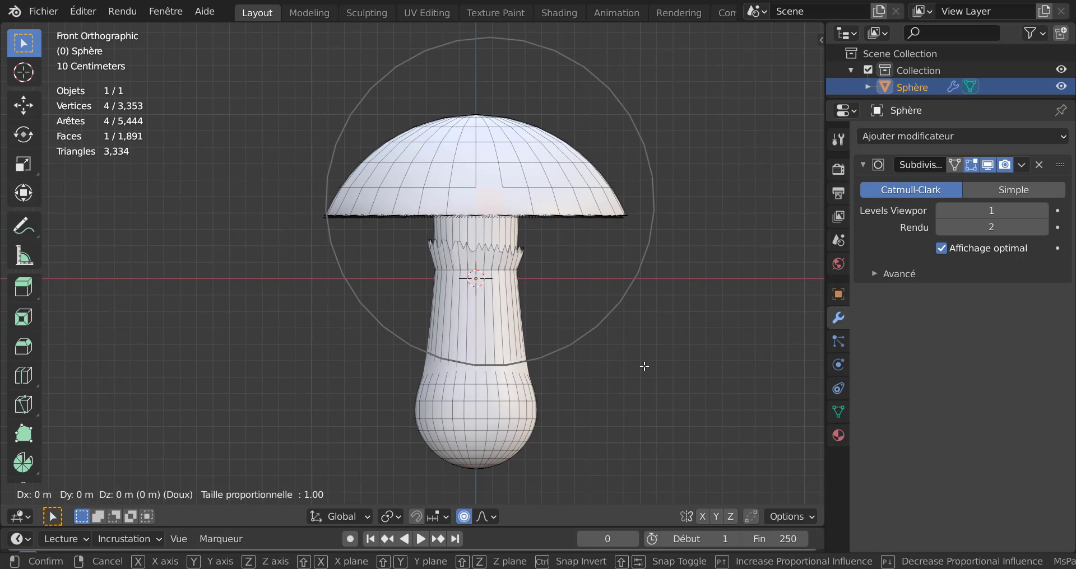
scroll(644, 365, up, 7)
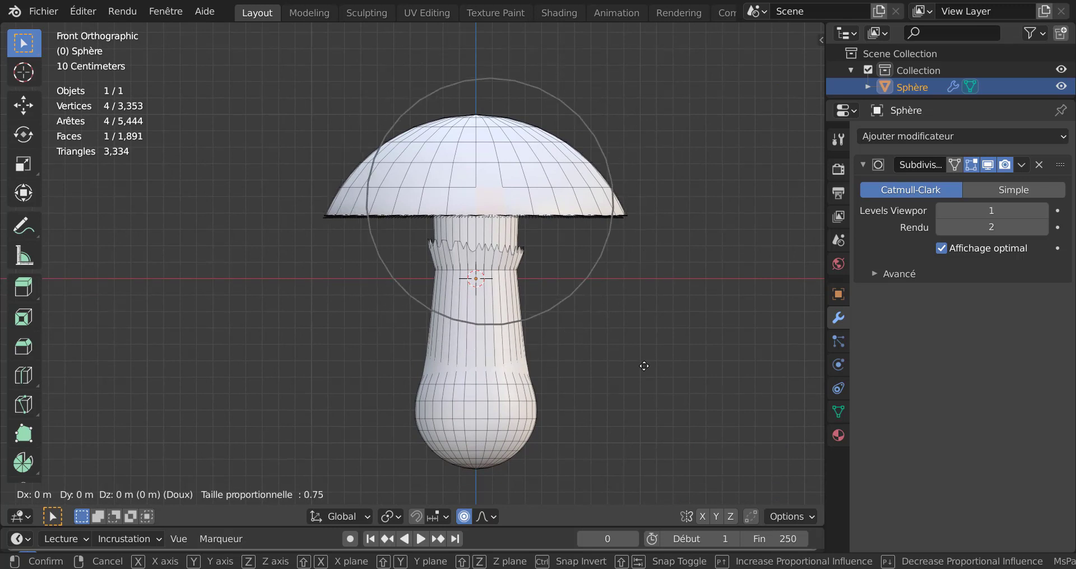
scroll(644, 366, down, 3)
scroll(644, 366, up, 4)
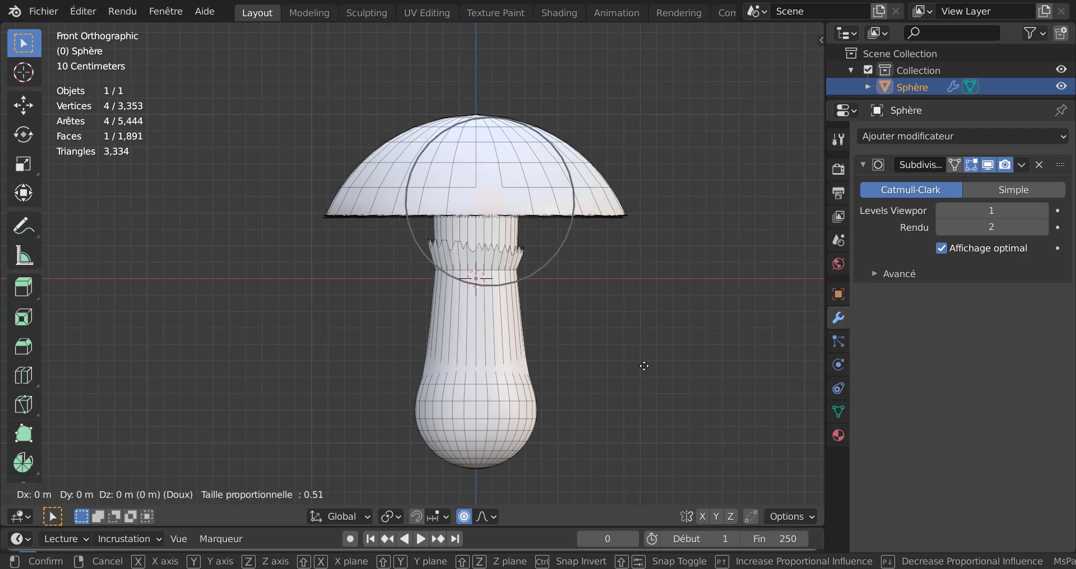
scroll(644, 366, down, 2)
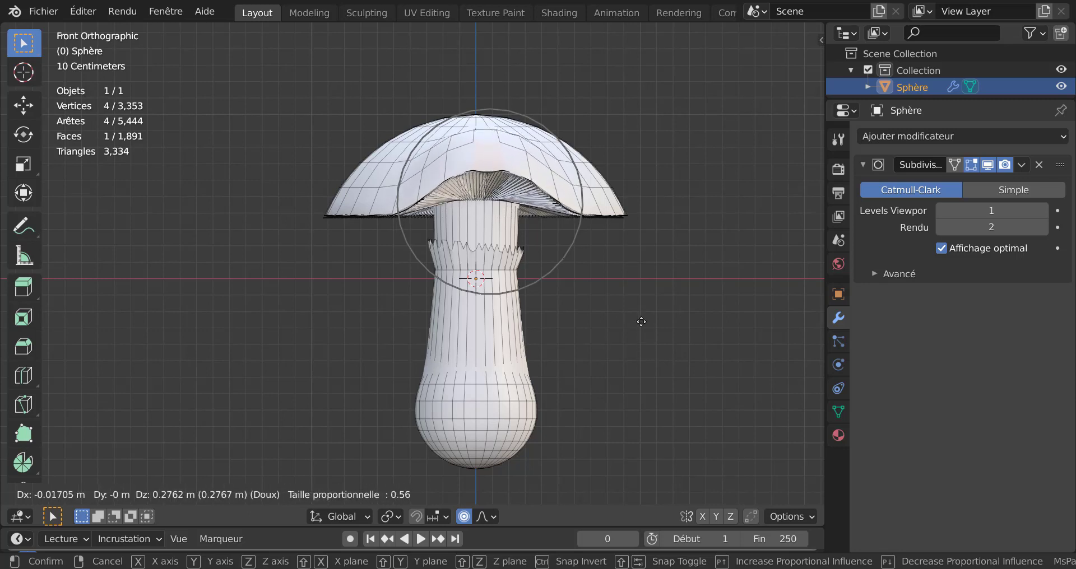
click(645, 314)
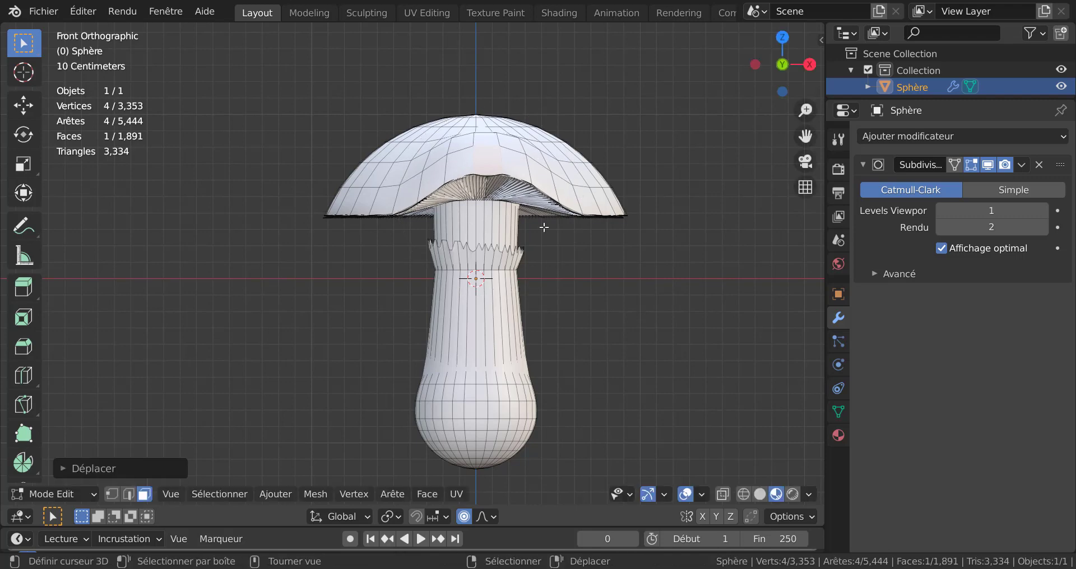
Select a rim face on the cap's -X side and move it slightly upward with the same proportional falloff.
middle_drag(415, 274, 492, 252)
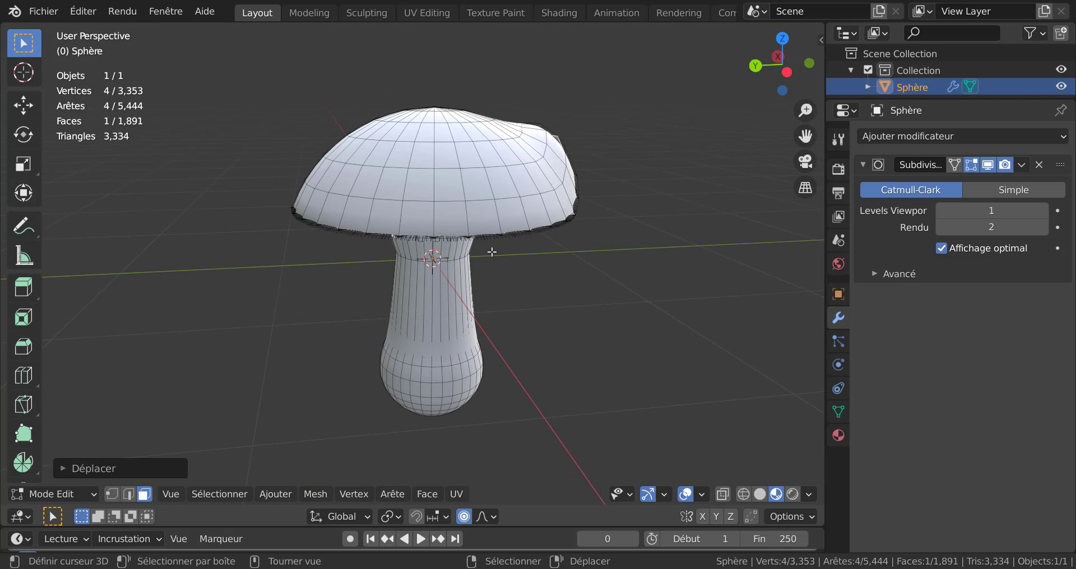
click(454, 213)
key(g)
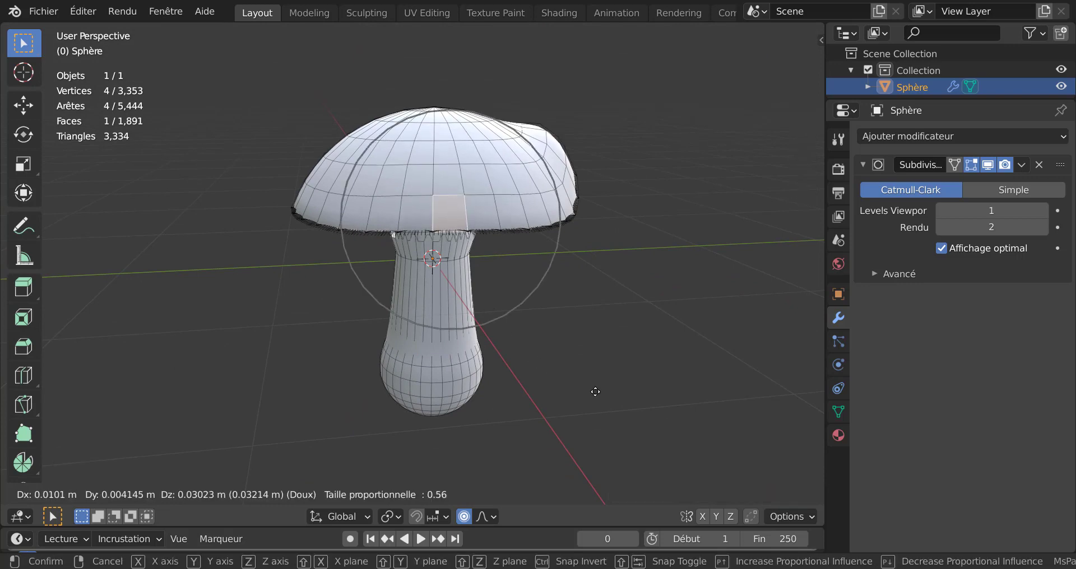
click(597, 382)
Pull a rim face on the cap's +X side downward with proportional editing, then check the wavy cap in Object Mode.
middle_drag(598, 381, 415, 319)
middle_drag(550, 232, 522, 357)
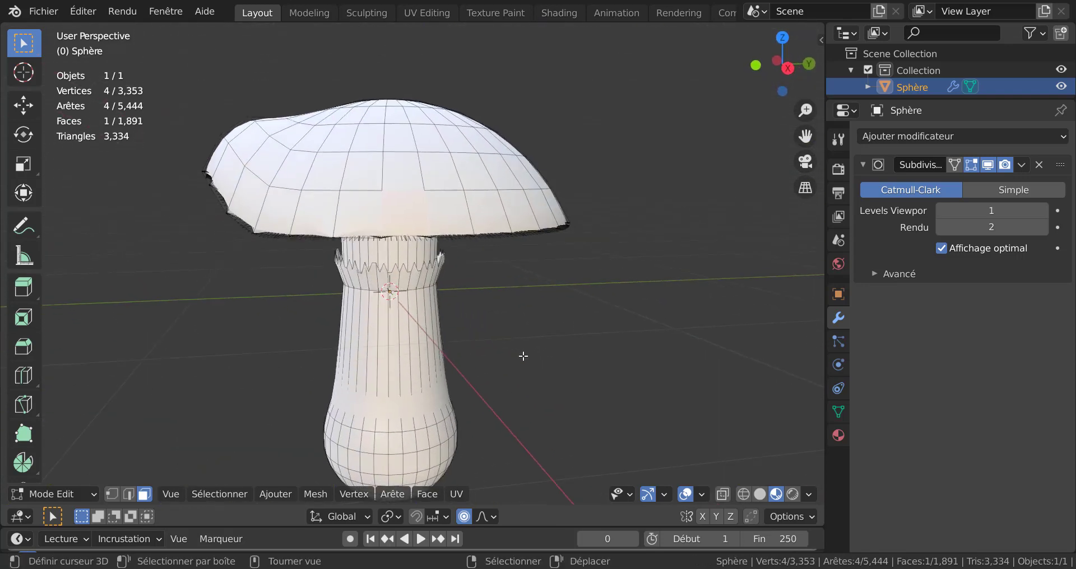
key(g)
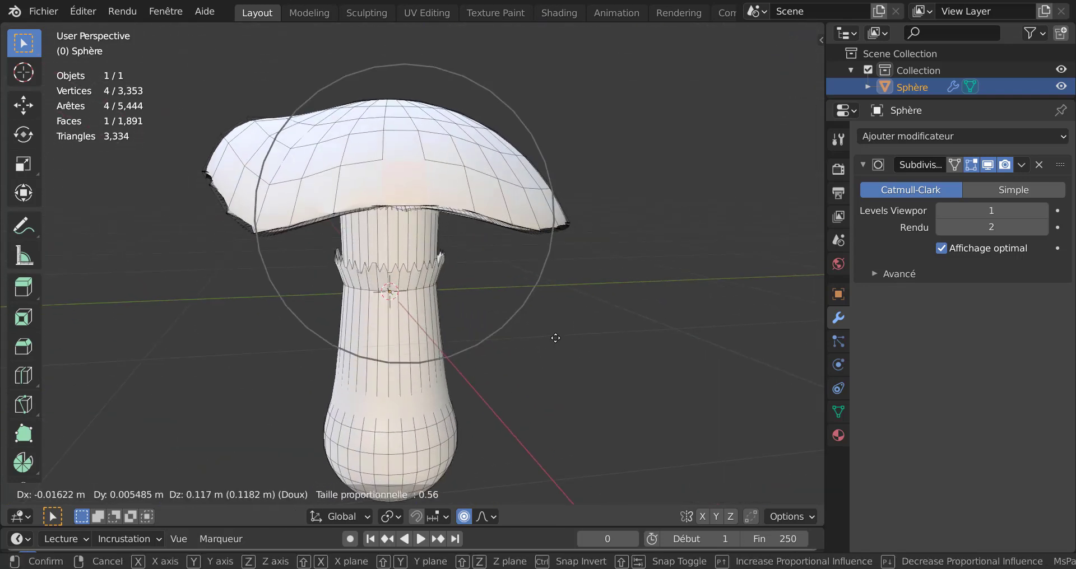
click(518, 415)
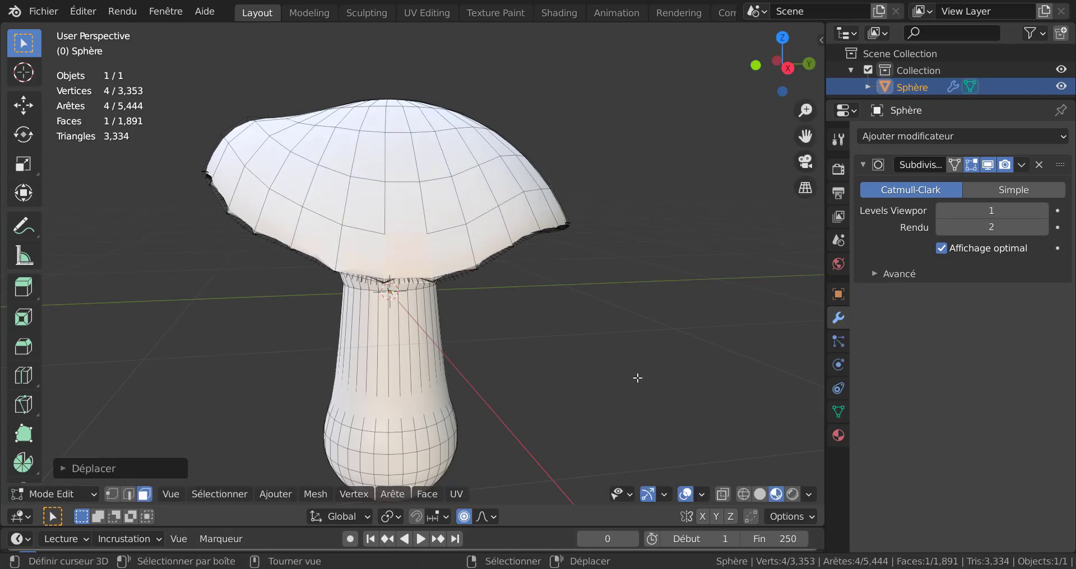
middle_drag(637, 378, 733, 399)
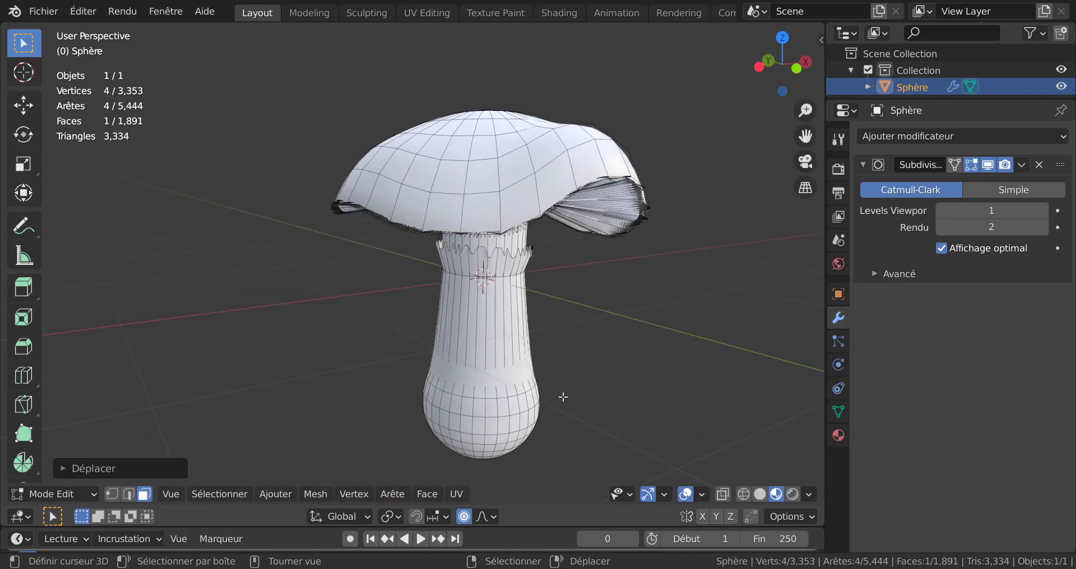
middle_drag(564, 397, 709, 397)
key(Tab)
mouse_move(605, 360)
middle_down()
mouse_move(737, 391)
mouse_move(493, 389)
mouse_move(502, 312)
mouse_move(576, 335)
mouse_move(663, 335)
mouse_move(641, 358)
mouse_move(535, 348)
mouse_move(654, 358)
mouse_move(614, 354)
middle_up()
Back in Edit Mode, pull a rim face on the cap's back down about 0.13 m, and check it in Object Mode.
key(Tab)
click(395, 213)
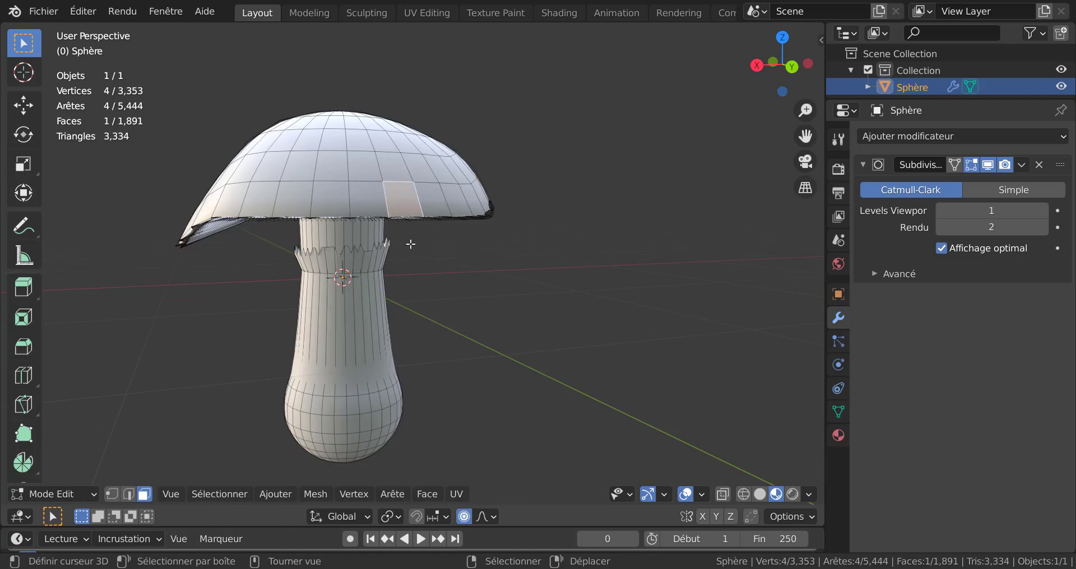
key(g)
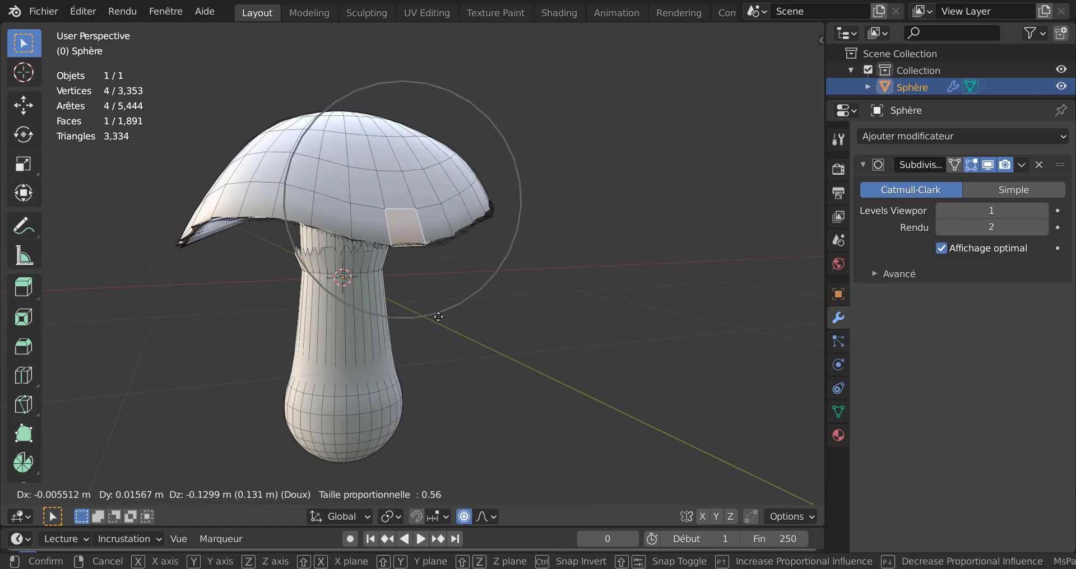
click(438, 317)
key(Tab)
middle_drag(438, 351, 568, 349)
key(Tab)
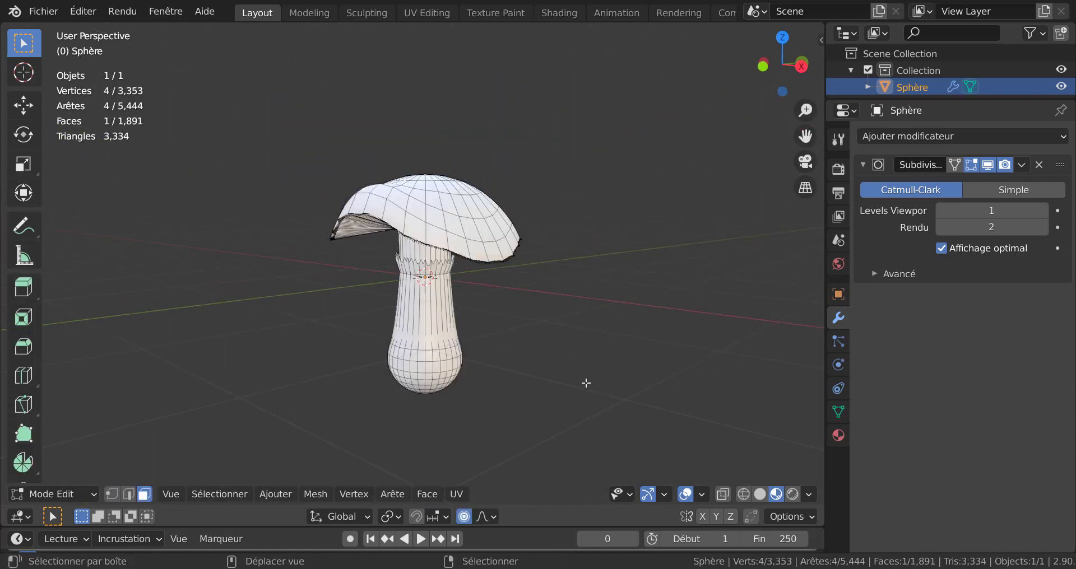
From the front view, select random mesh elements, switch to vertex selection and open the random selection's settings.
middle_drag(604, 380, 512, 325)
scroll(511, 327, up, 2)
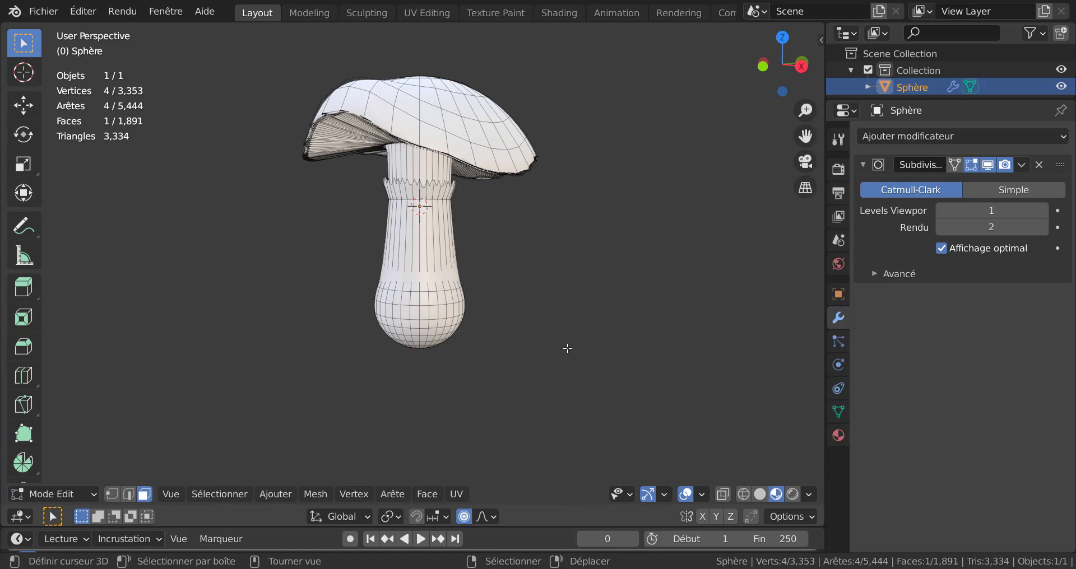
key(KP_1)
scroll(598, 366, up, 1)
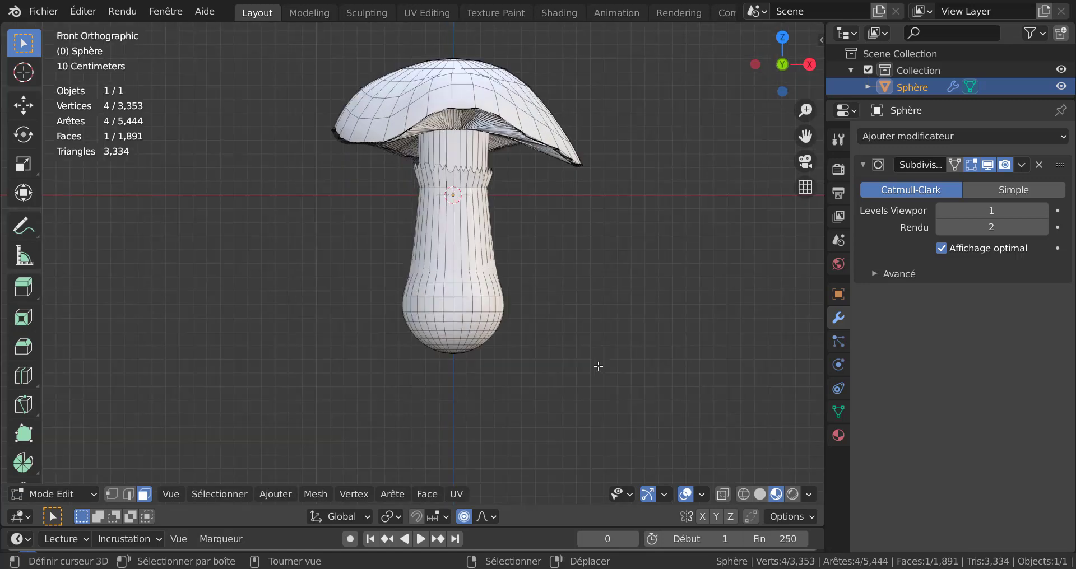
shift+middle_drag(601, 366, 581, 380)
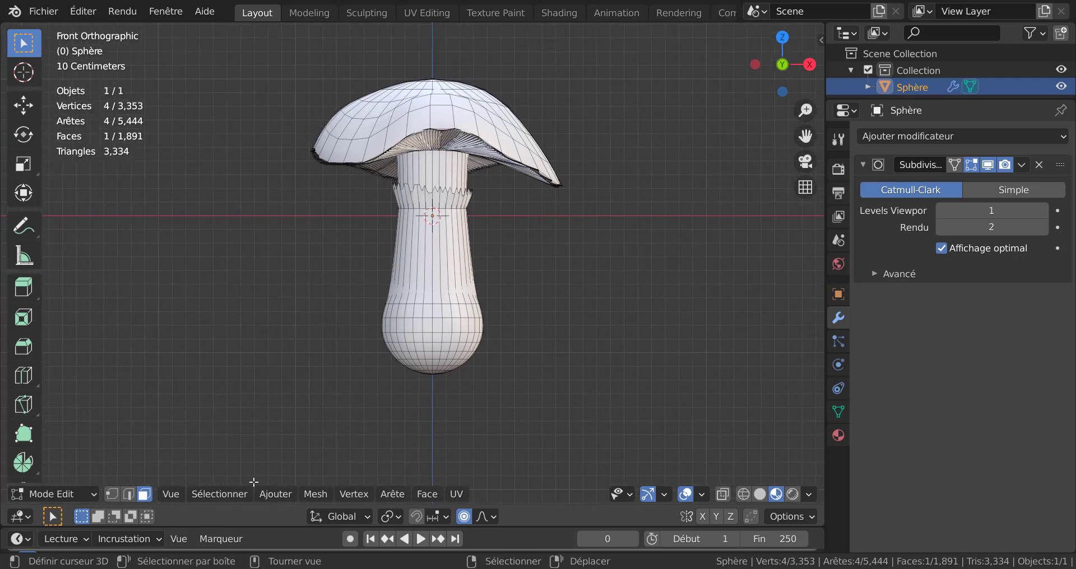
click(218, 494)
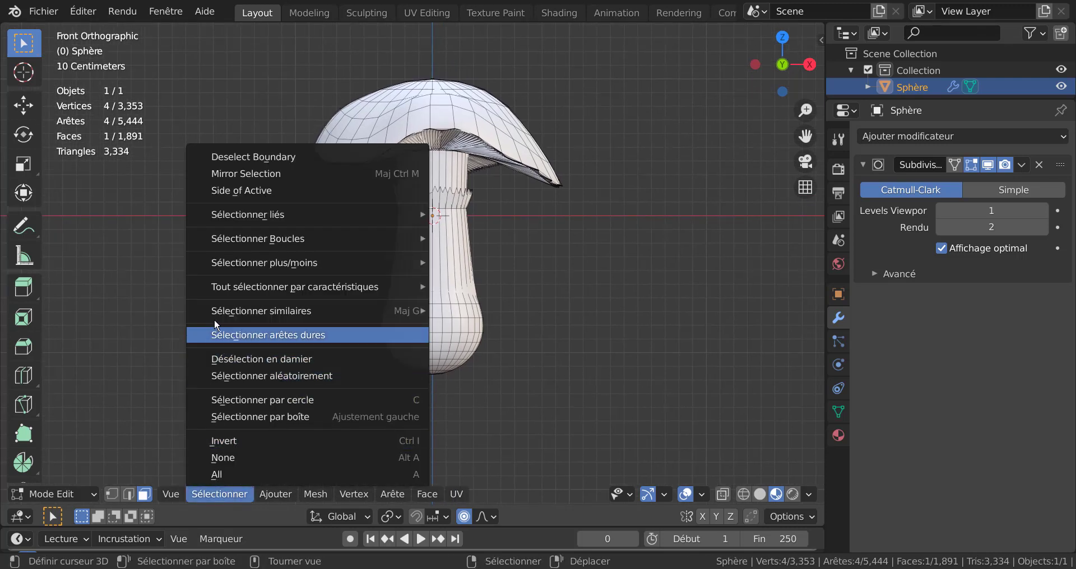
click(251, 375)
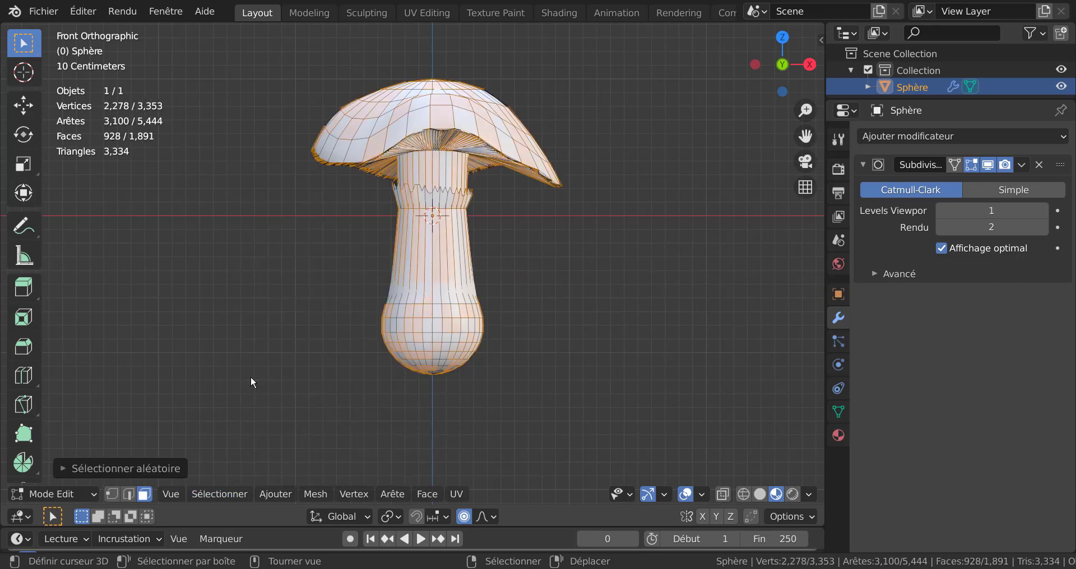
click(113, 494)
click(147, 467)
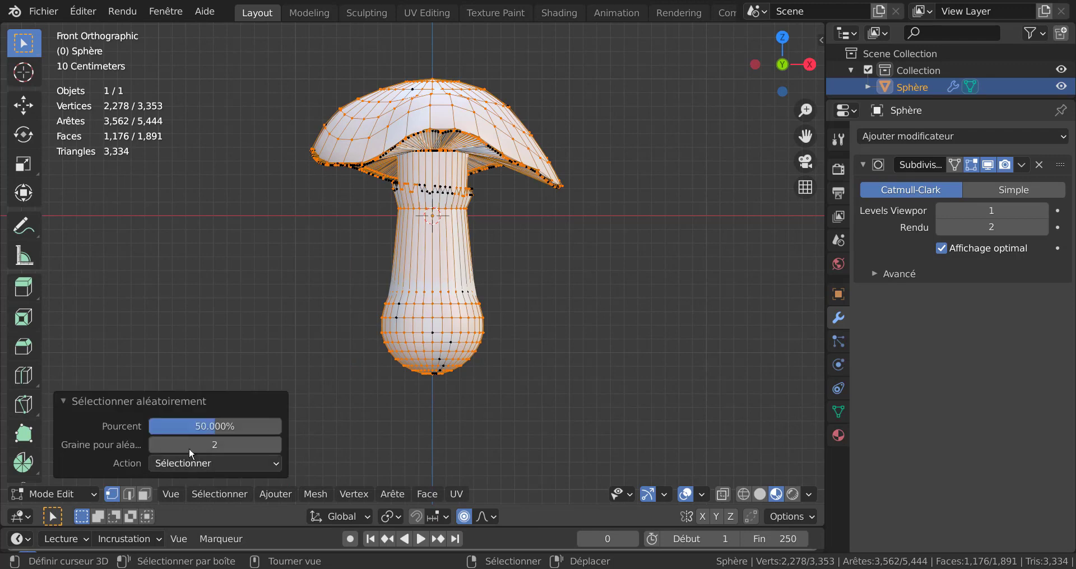
Lower the random selection percentage to 8.403% and return to vertex selection.
drag(233, 427, 197, 427)
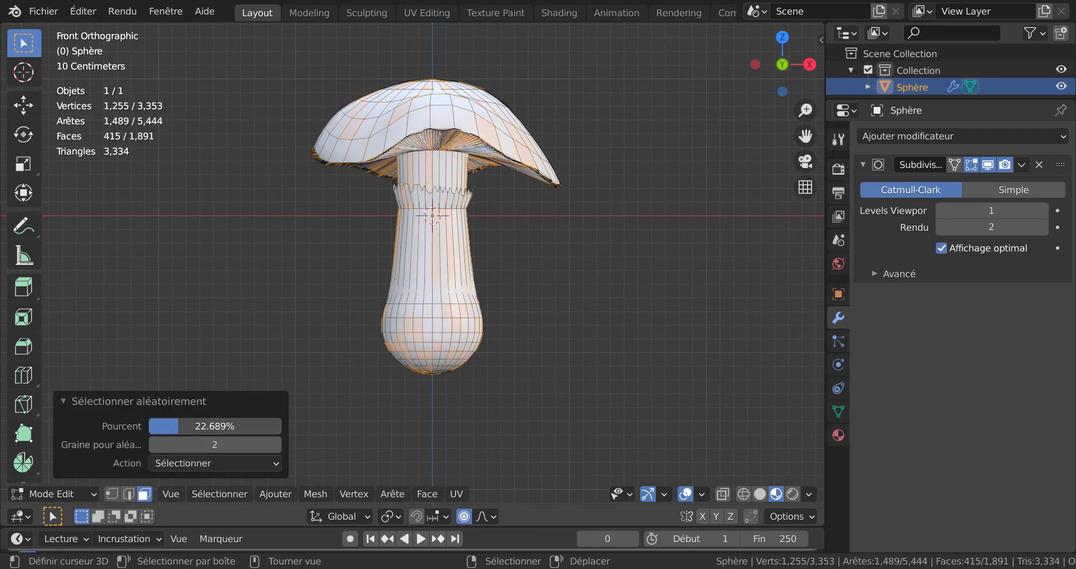
click(111, 494)
scroll(498, 414, up, 2)
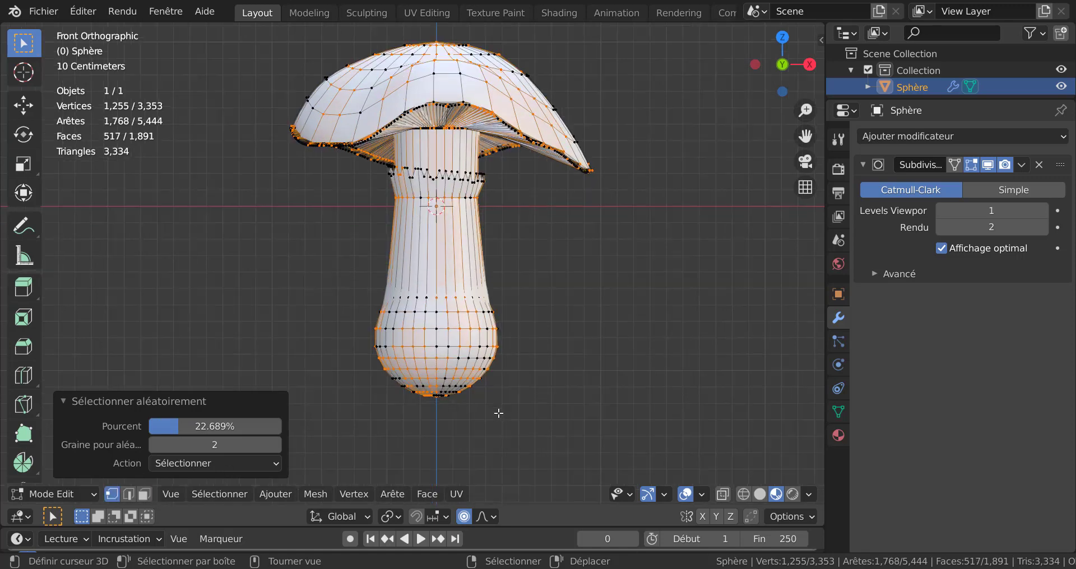
key(ctrl+z)
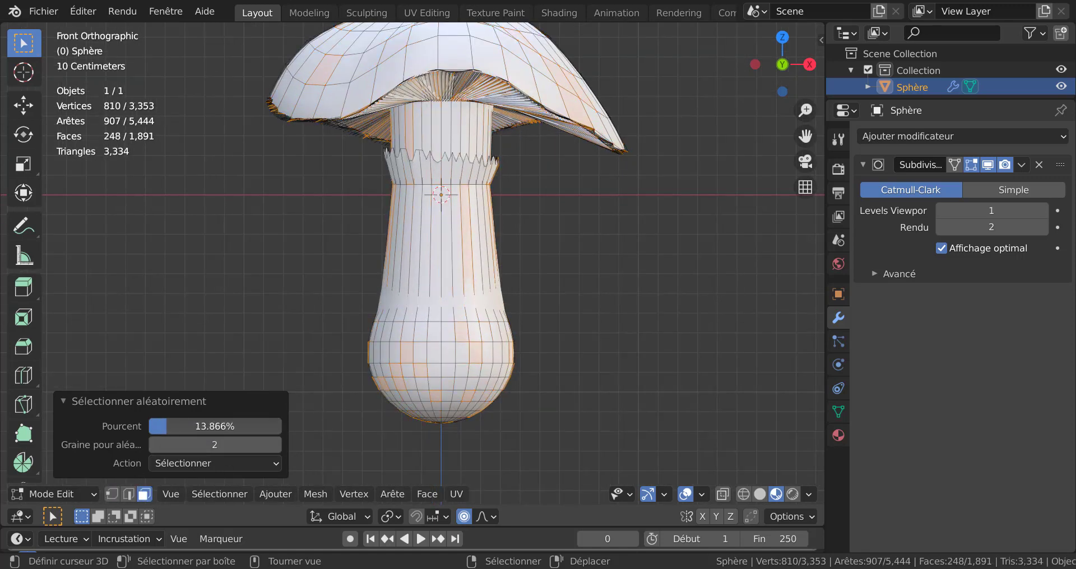
click(112, 494)
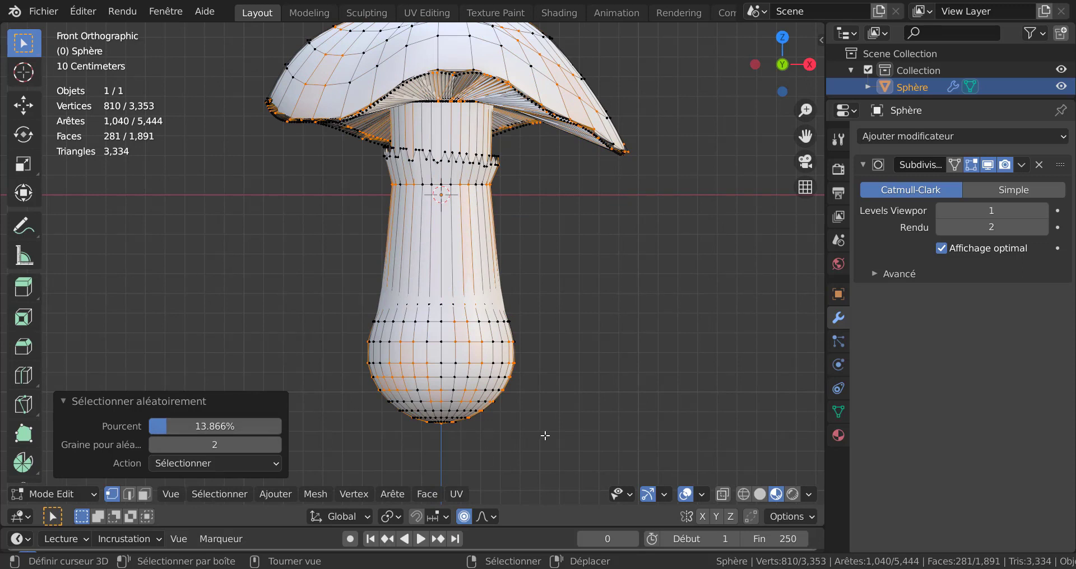
drag(158, 429, 151, 429)
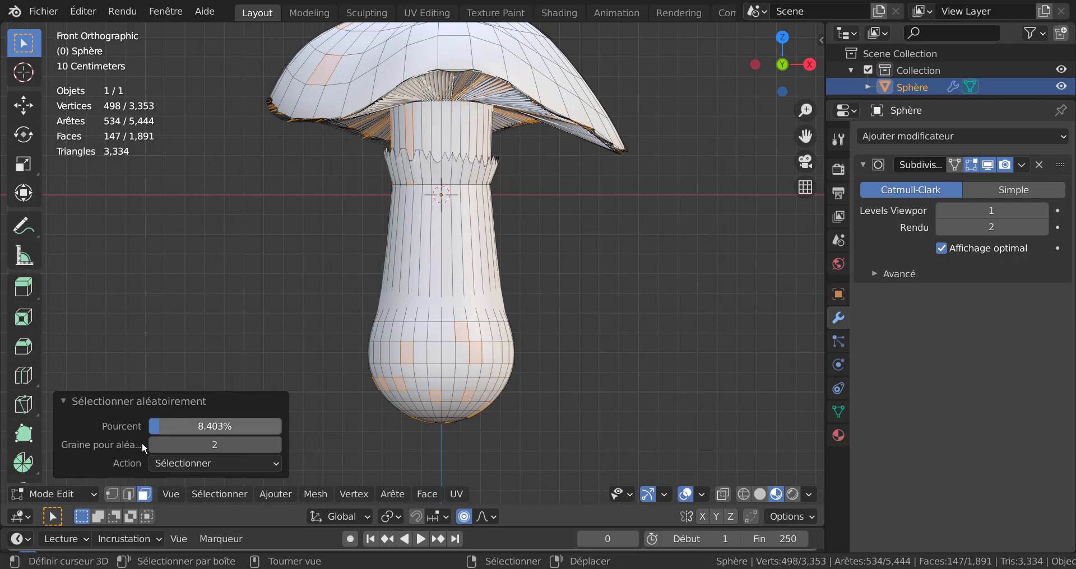
click(112, 494)
In front view with X-ray on, circle-deselect the cap and upper stem so only the bulb's random vertices stay selected.
middle_drag(527, 430, 637, 409)
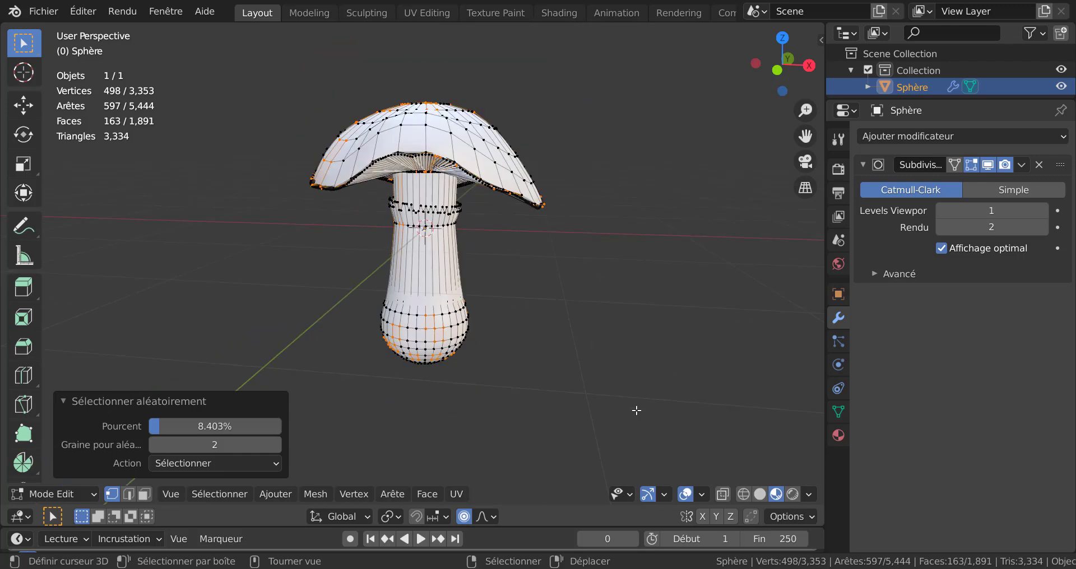
key(alt+z)
key(KP_1)
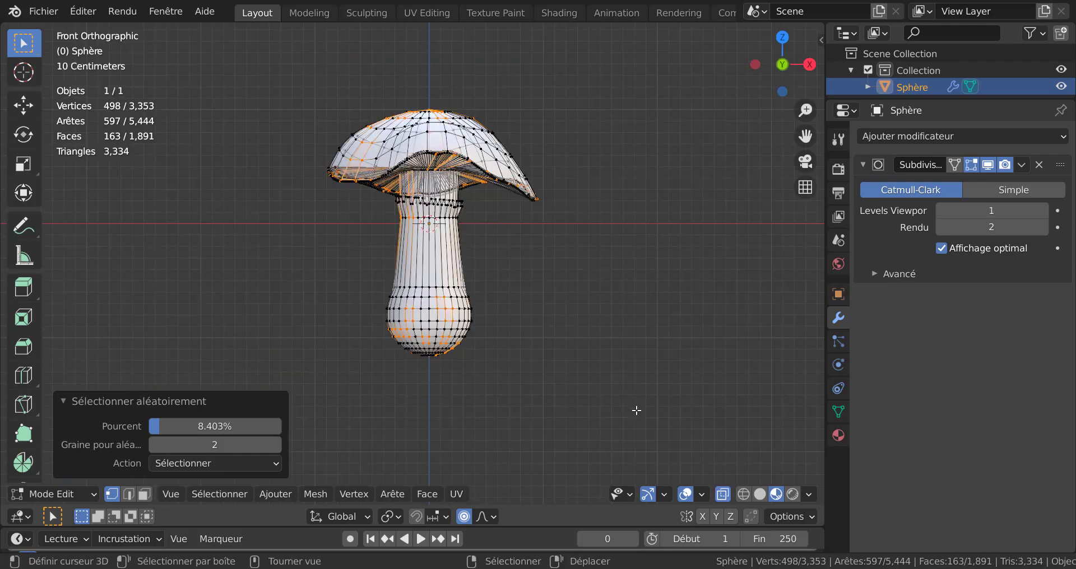
key(c)
mouse_move(530, 249)
shift+mouse_down()
mouse_move(280, 158)
mouse_move(563, 173)
shift+mouse_up()
key(Escape)
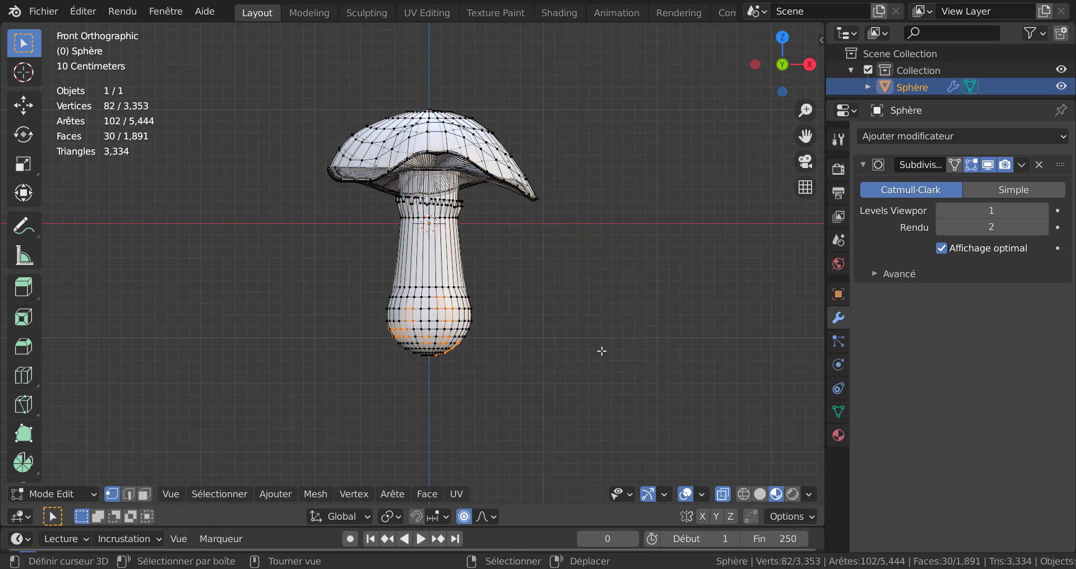
Try to scale the bulb's selected vertices up with proportional editing.
key(s)
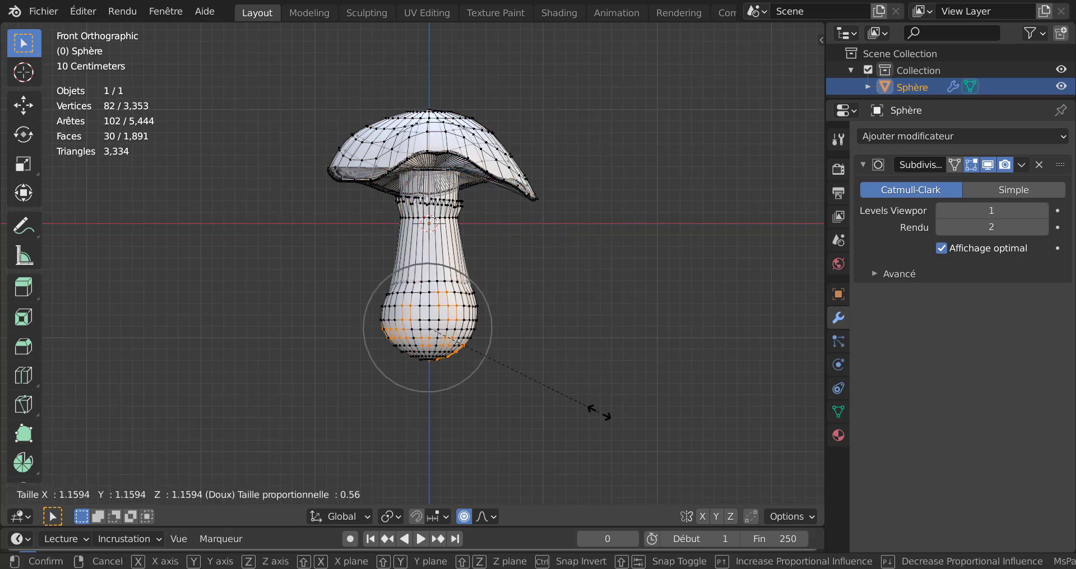
click(585, 413)
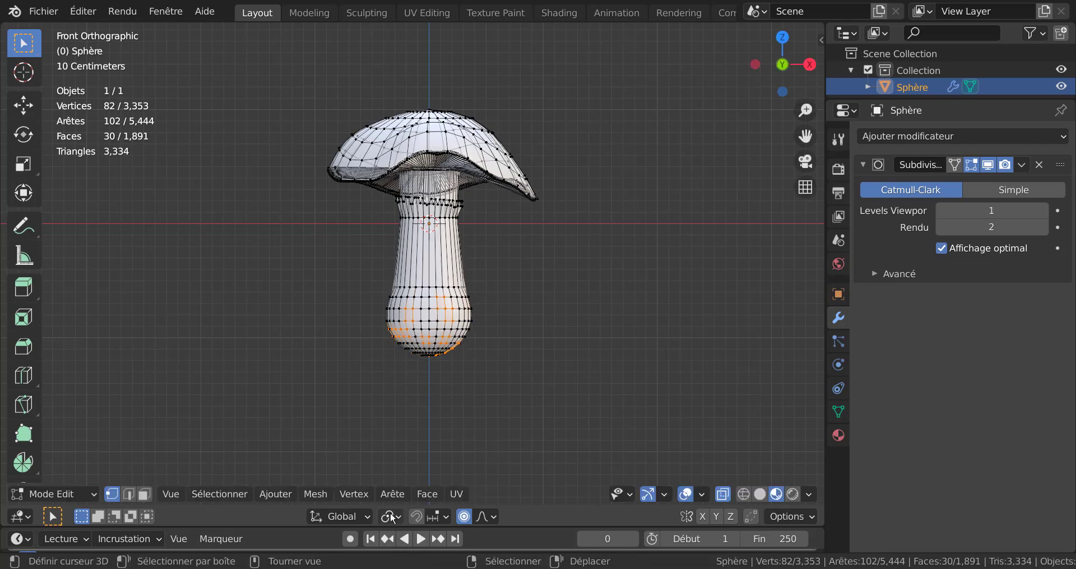
Clear the vertex selection and, in front view, randomly select 8.403% of the mesh's vertices.
scroll(555, 387, up, 1)
scroll(555, 388, up, 1)
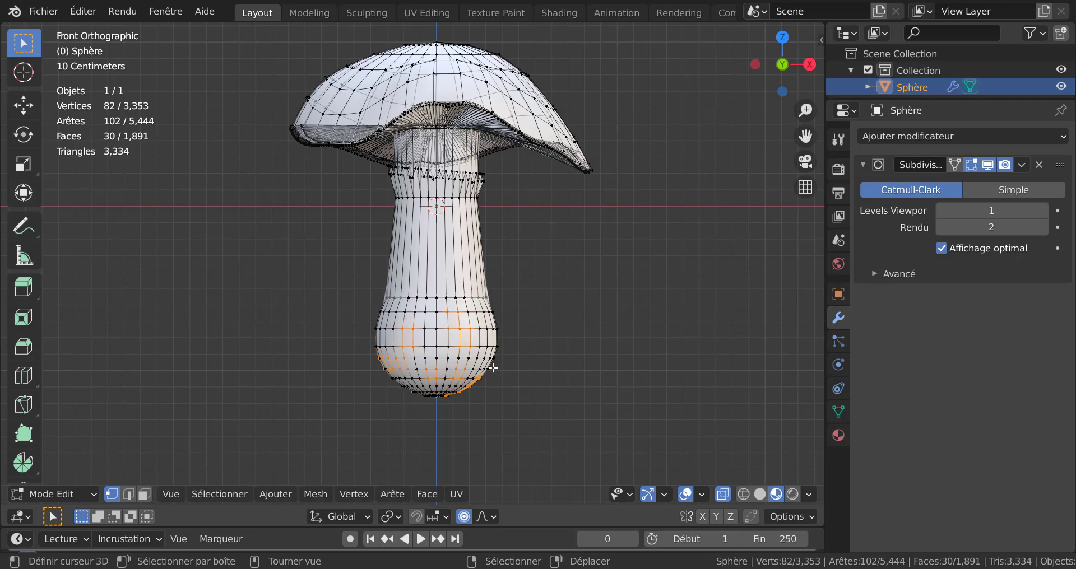
middle_drag(514, 360, 619, 358)
click(605, 385)
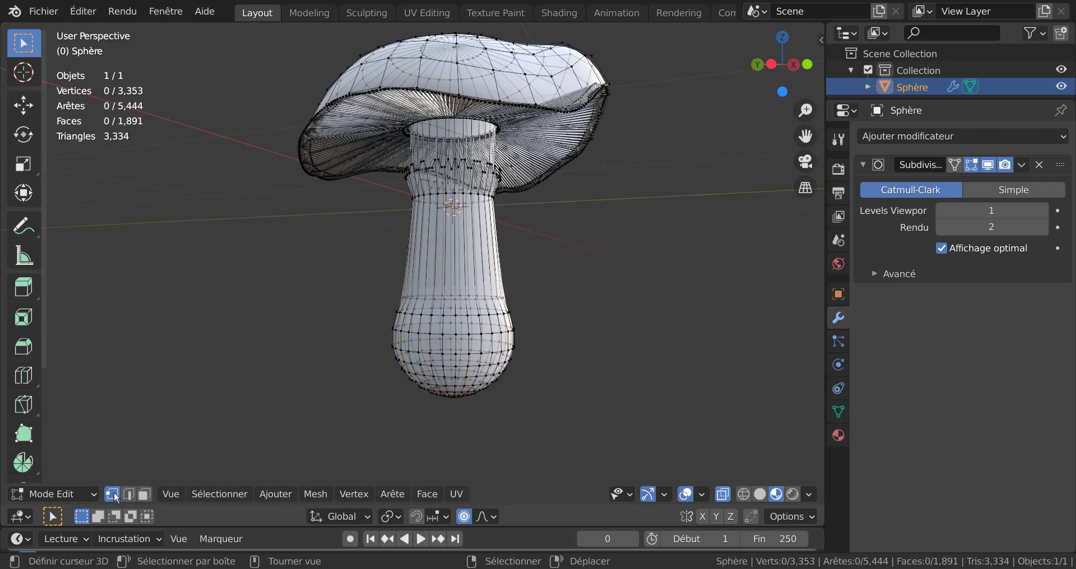
key(KP_1)
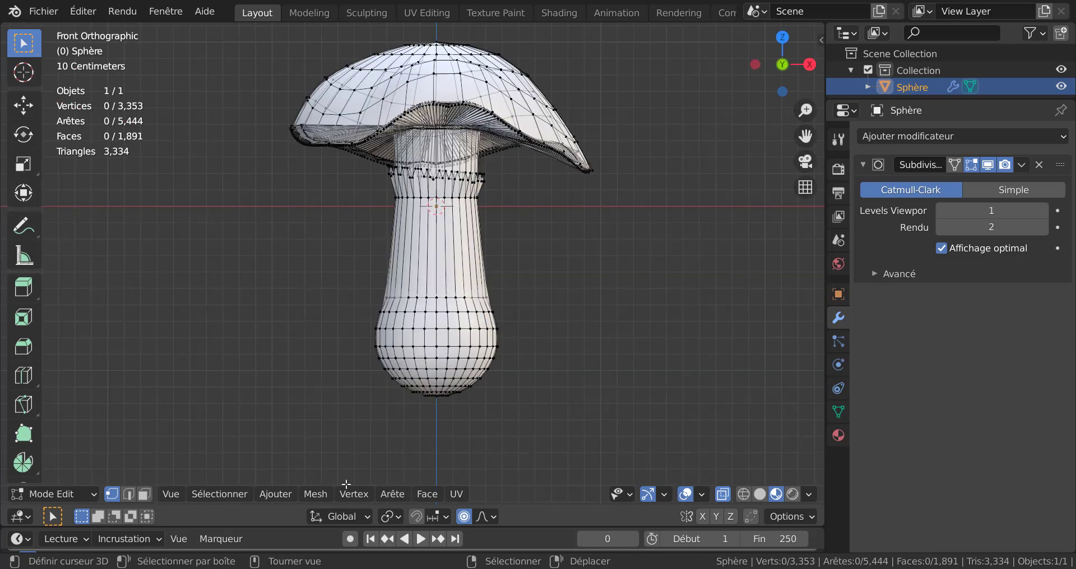
click(218, 495)
click(244, 373)
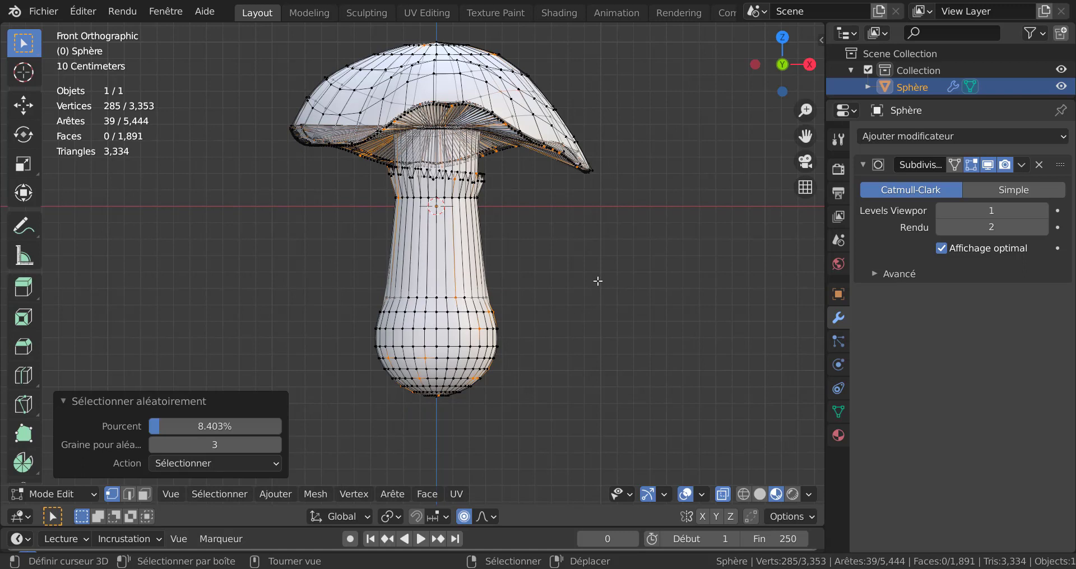
Circle-deselect the cap and upper stem so only the random vertices around the bulb stay selected.
key(c)
scroll(598, 263, down, 4)
mouse_move(566, 141)
middle_down()
mouse_move(390, 106)
mouse_move(482, 104)
middle_up()
key(Escape)
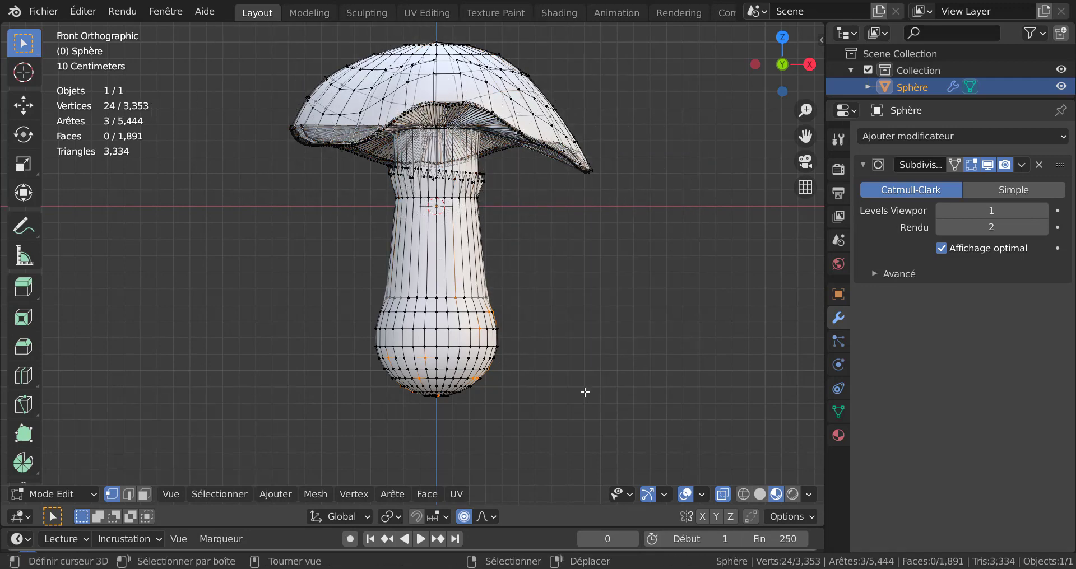
Try scaling the bulb's random vertices up to about 1.21 with proportional editing off, checking the shape in Object Mode.
key(s)
key(Escape)
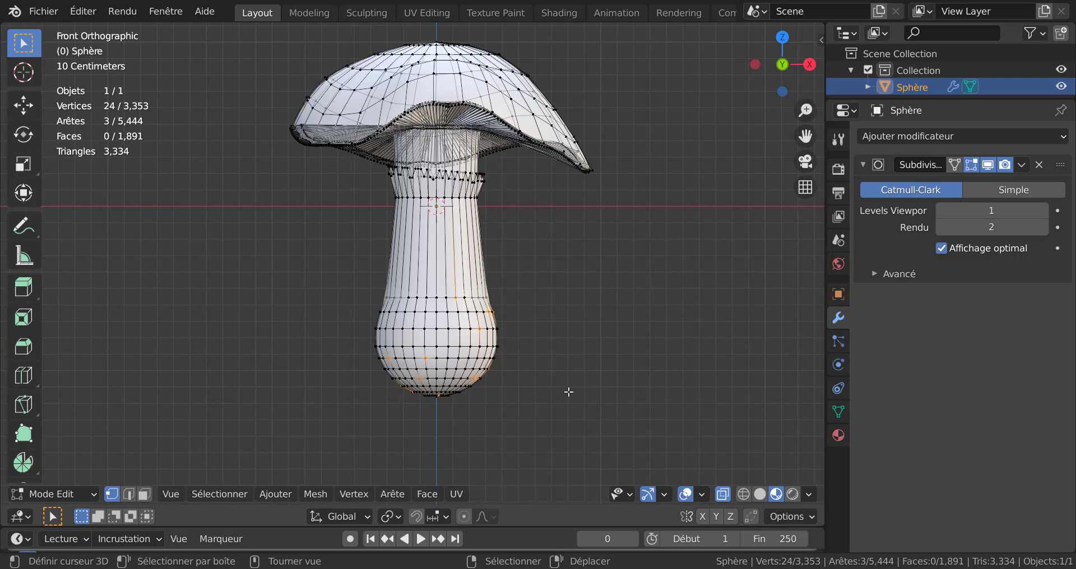
key(s)
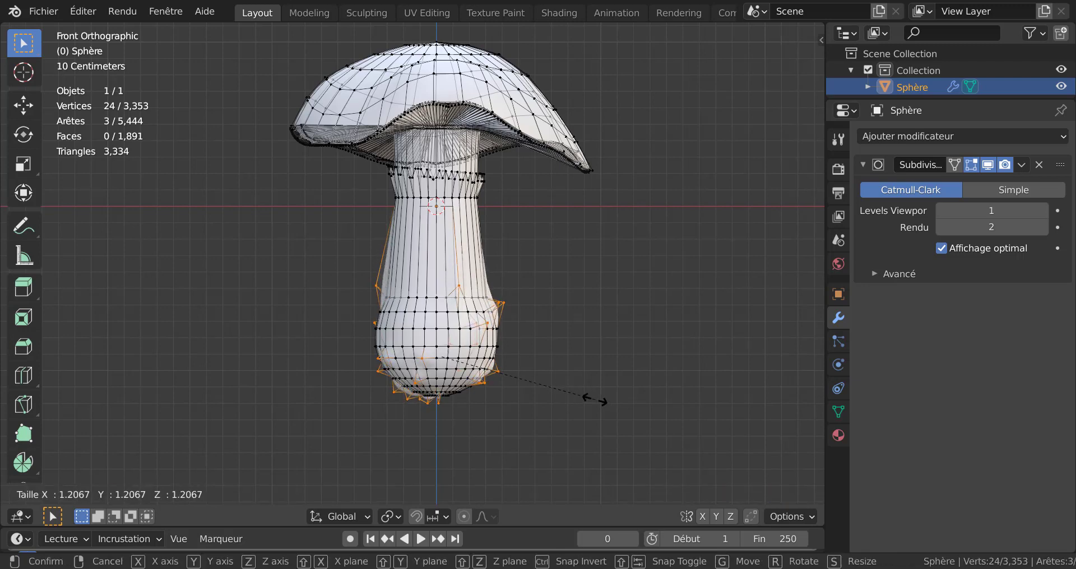
click(594, 400)
key(Tab)
middle_drag(541, 406, 395, 385)
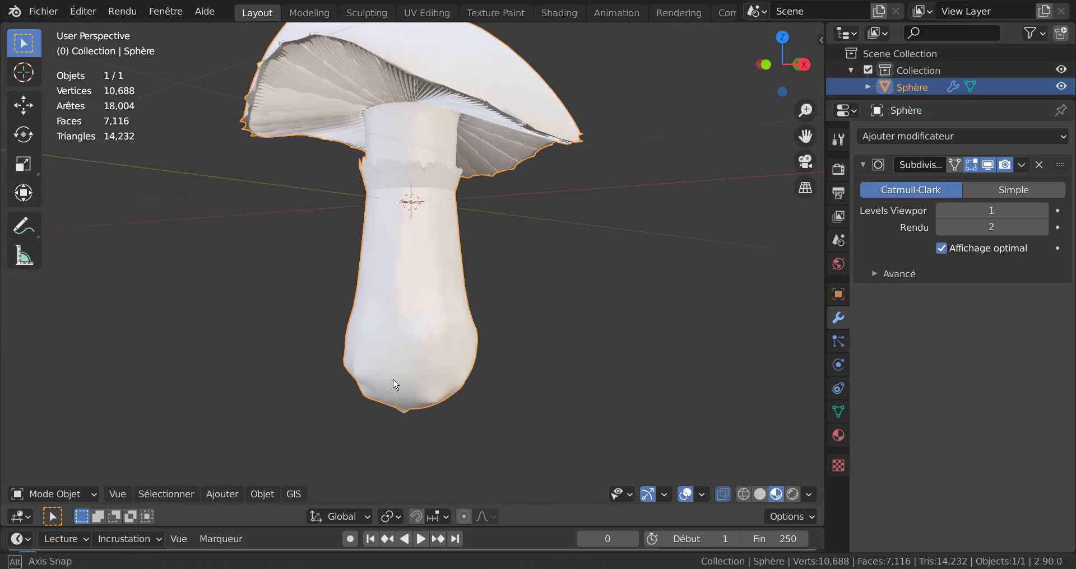
Return to Edit Mode and undo the scaling of the bulb's random vertices.
key(Tab)
key(ctrl+z)
key(ctrl+z)
key(ctrl+z)
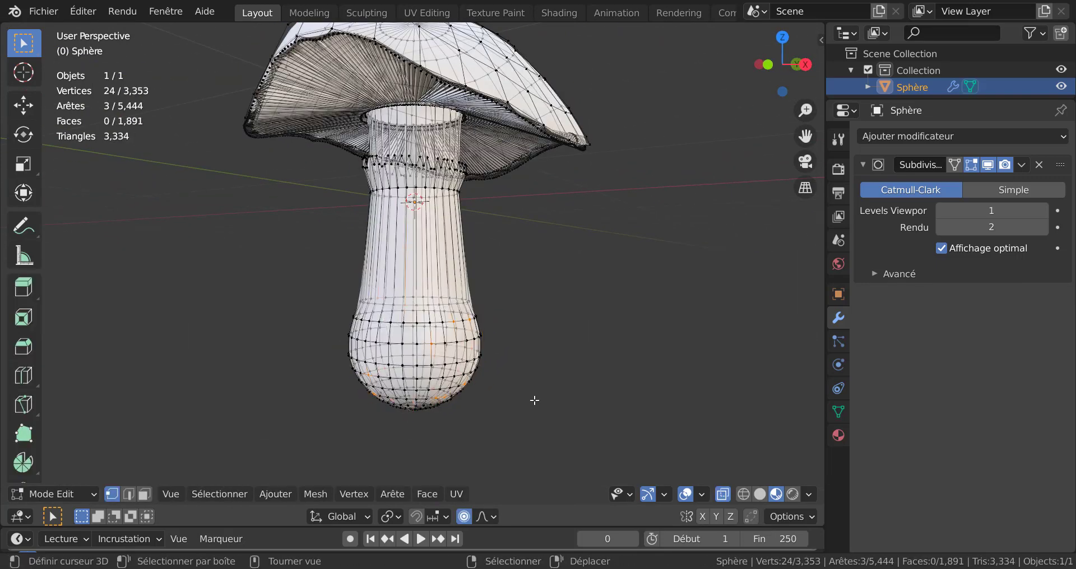
Switch to face selection and randomly select 18.487% of the mesh's faces.
click(144, 494)
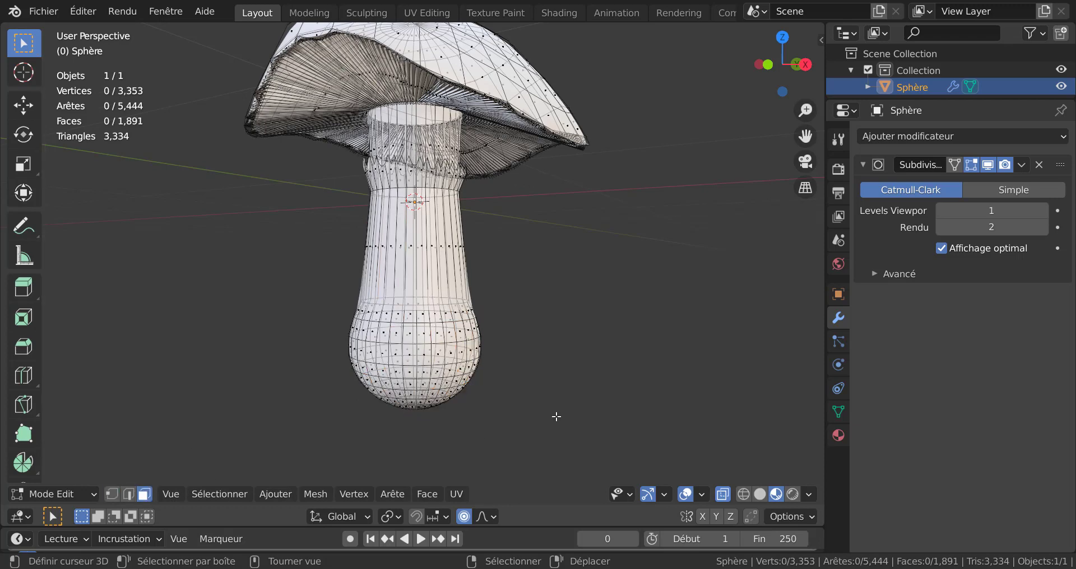
click(210, 494)
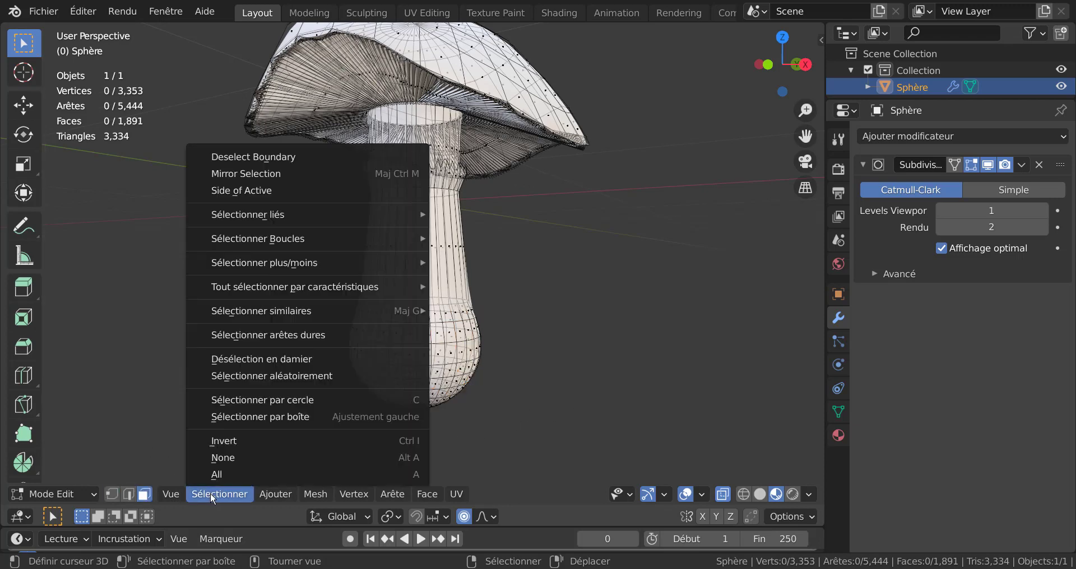
click(245, 380)
drag(169, 421, 193, 421)
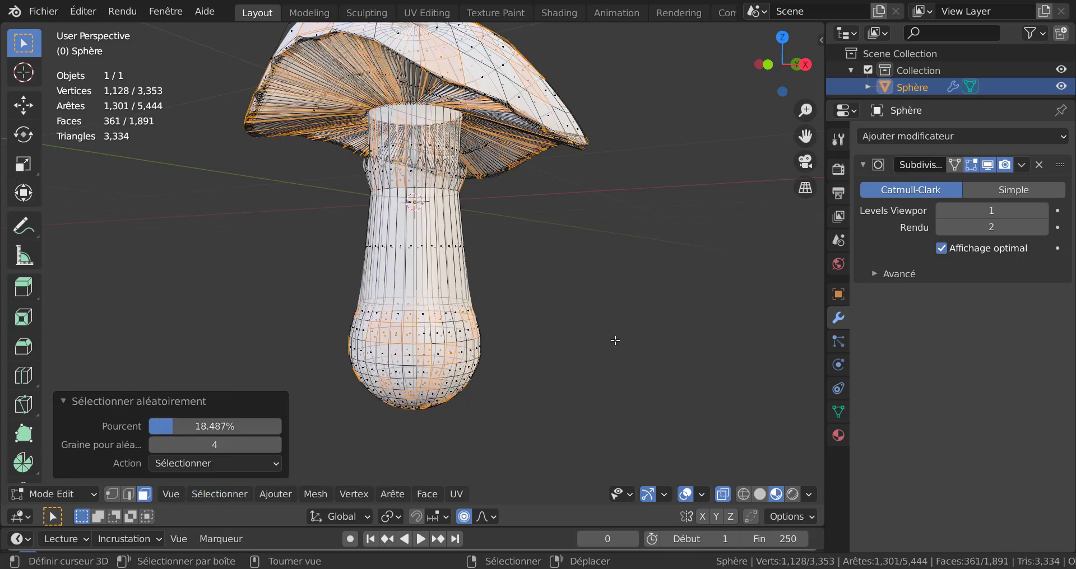
In front view, circle-deselect the cap and upper stem so only the bulb's random faces stay selected.
key(KP_1)
scroll(615, 340, down, 1)
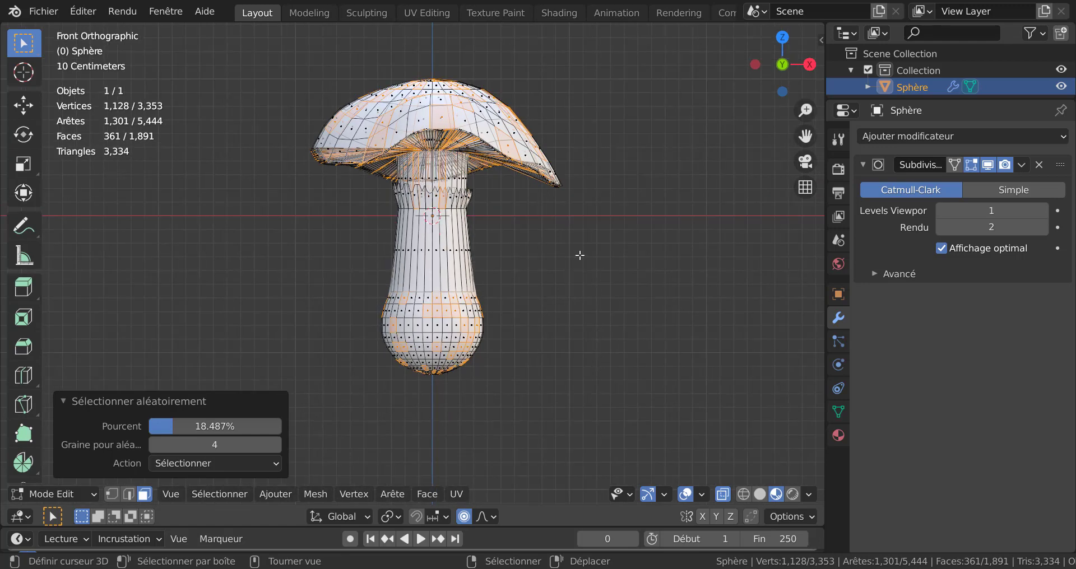
key(c)
mouse_move(594, 173)
shift+mouse_down()
mouse_move(644, 168)
mouse_move(389, 125)
mouse_move(450, 159)
shift+mouse_up()
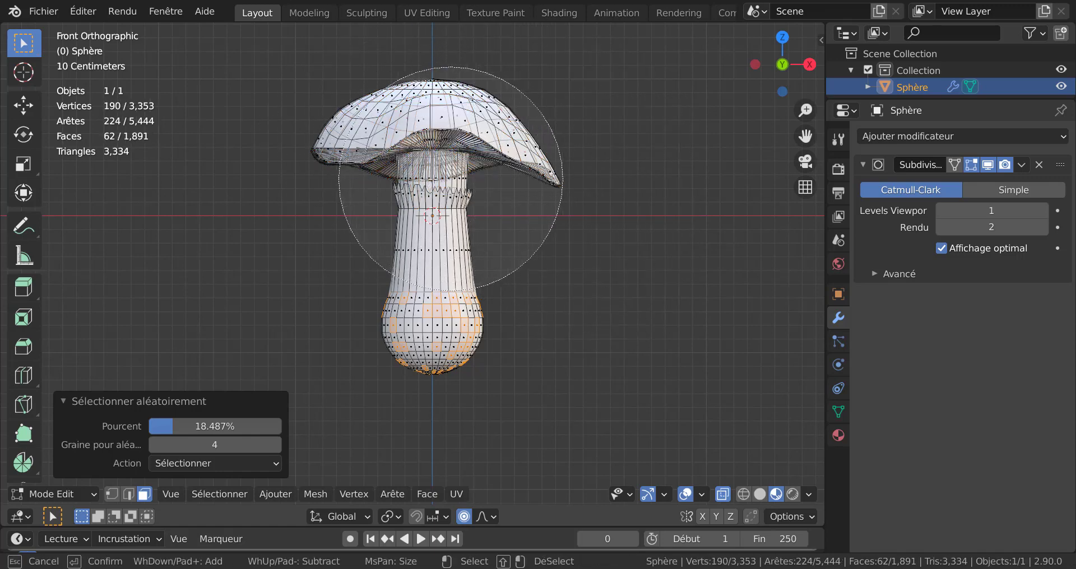
mouse_move(439, 185)
shift+mouse_down()
mouse_move(456, 191)
mouse_move(382, 186)
shift+mouse_up()
key(Escape)
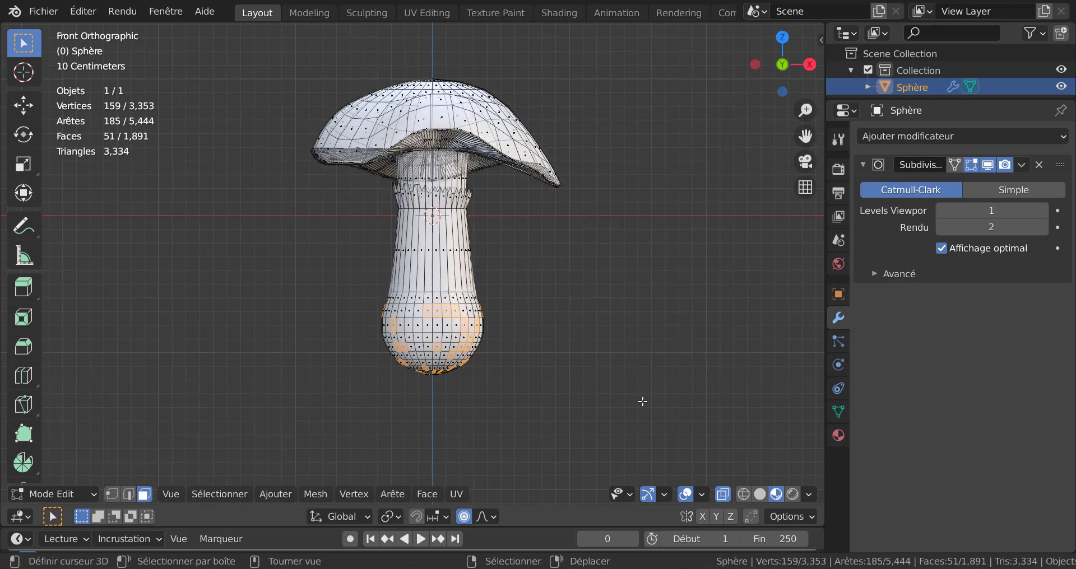
Turn off proportional editing and scale the bulb's selected faces up to about 1.12, checking the bumps in Object Mode.
click(449, 519)
click(463, 514)
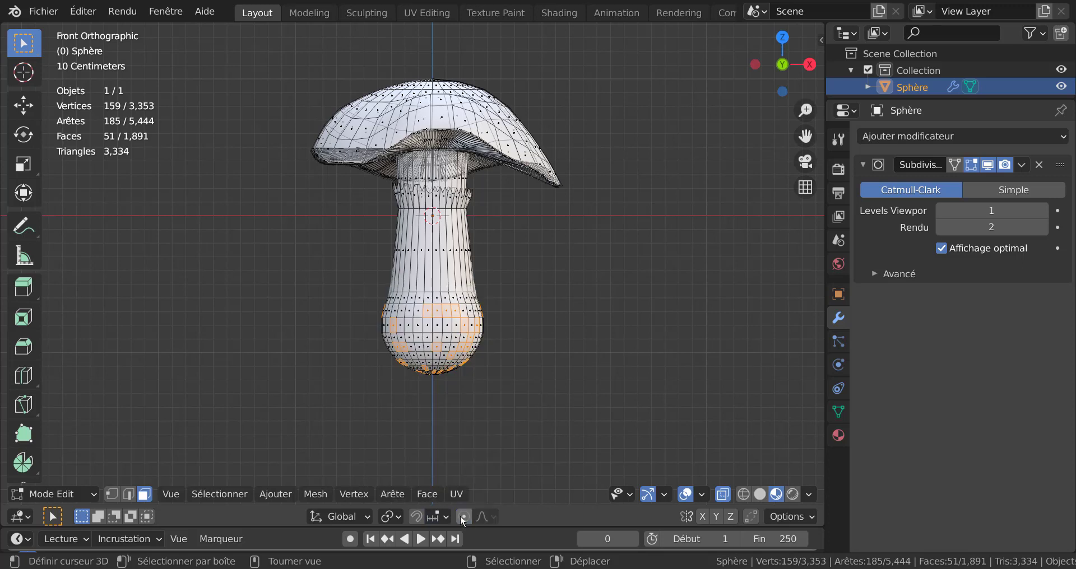
click(398, 516)
click(399, 442)
key(s)
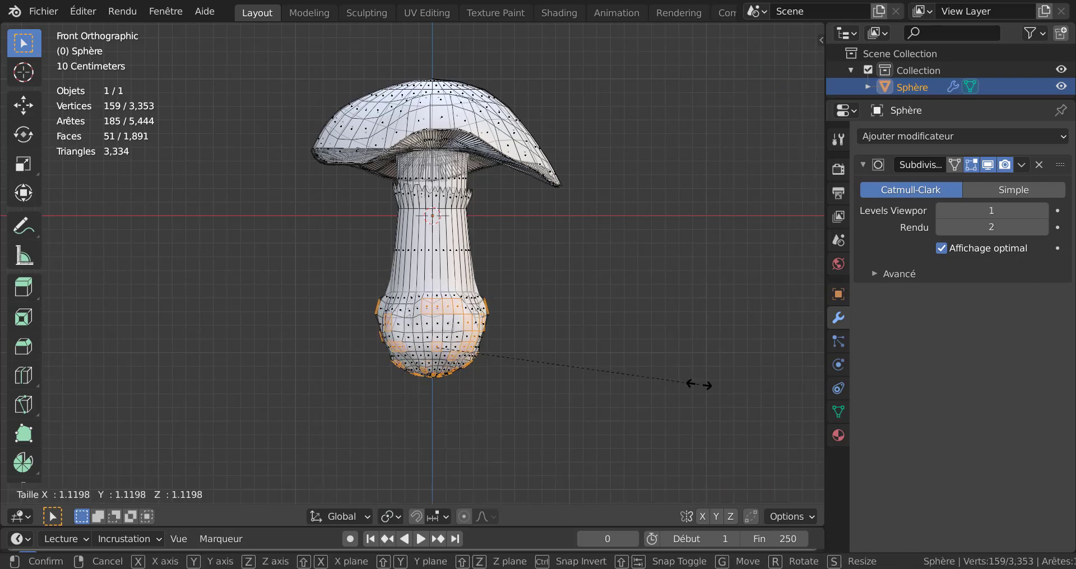
click(697, 385)
key(Tab)
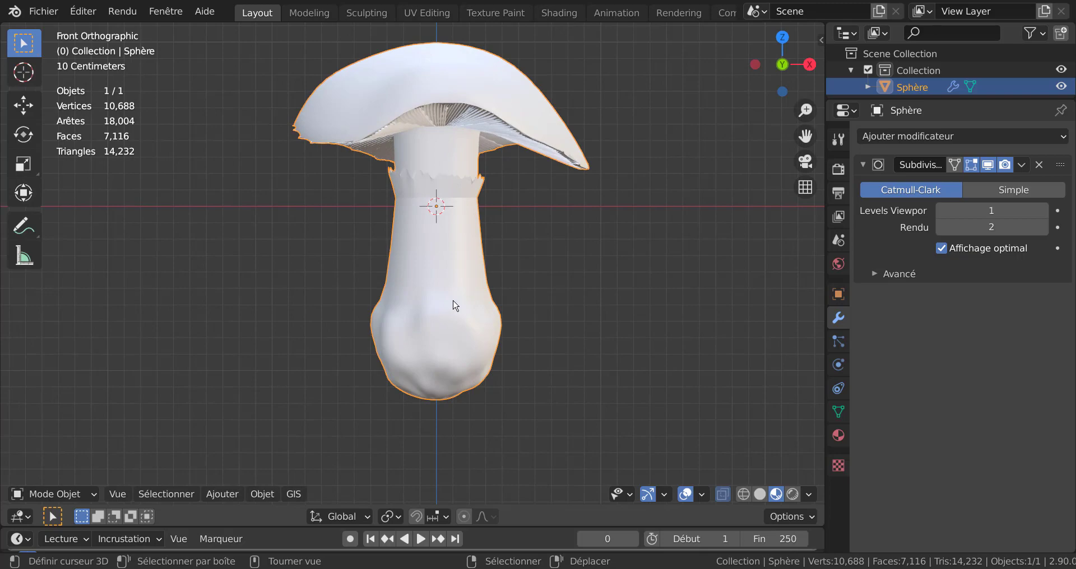
middle_drag(455, 306, 608, 297)
key(Tab)
key(KP_1)
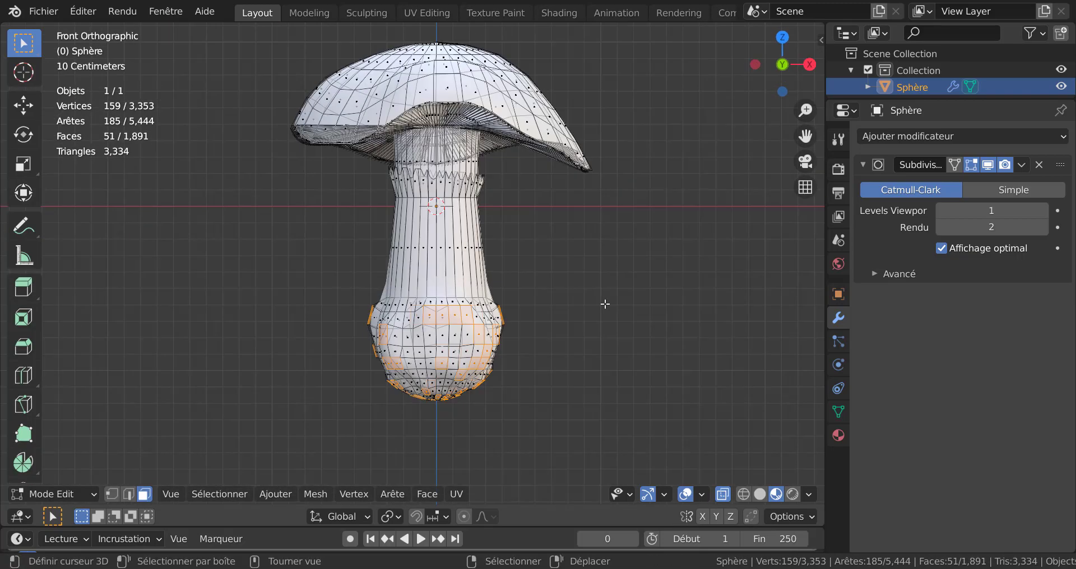
key(Tab)
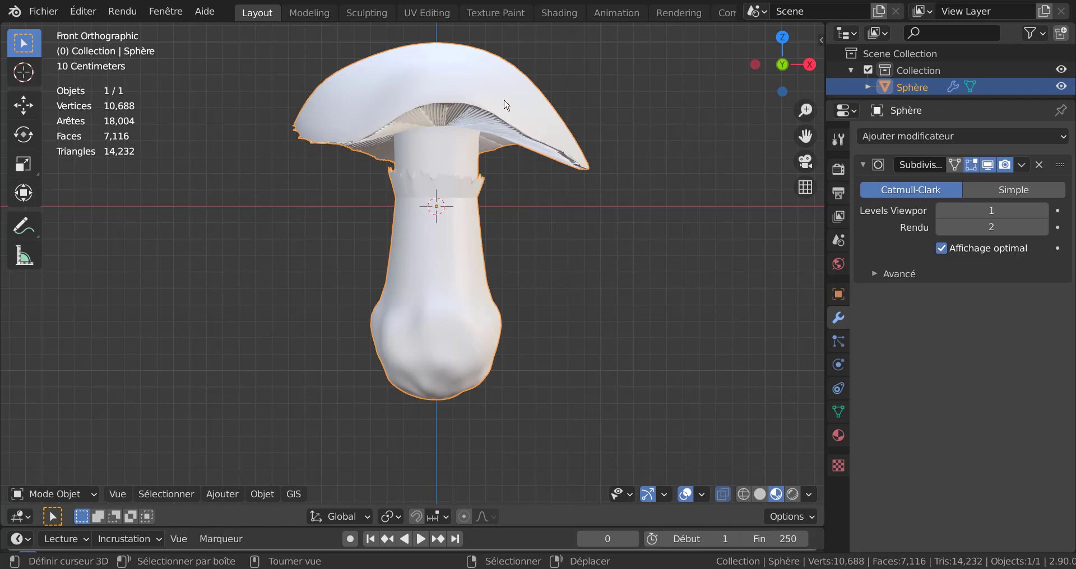
Clear the selection in Edit Mode and randomly select 15.546% of the mesh's faces.
key(Tab)
key(alt+a)
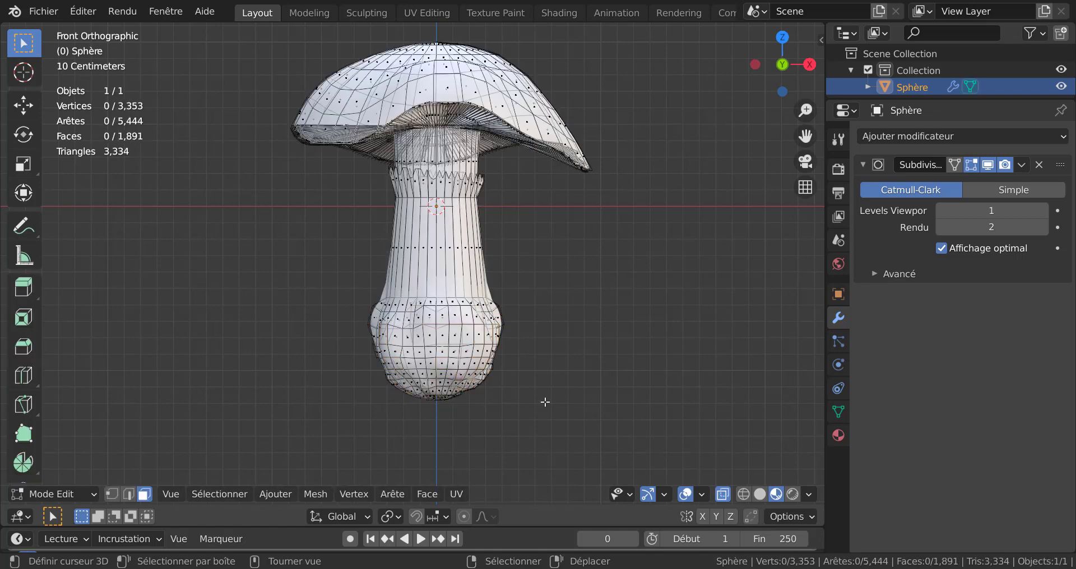
click(219, 494)
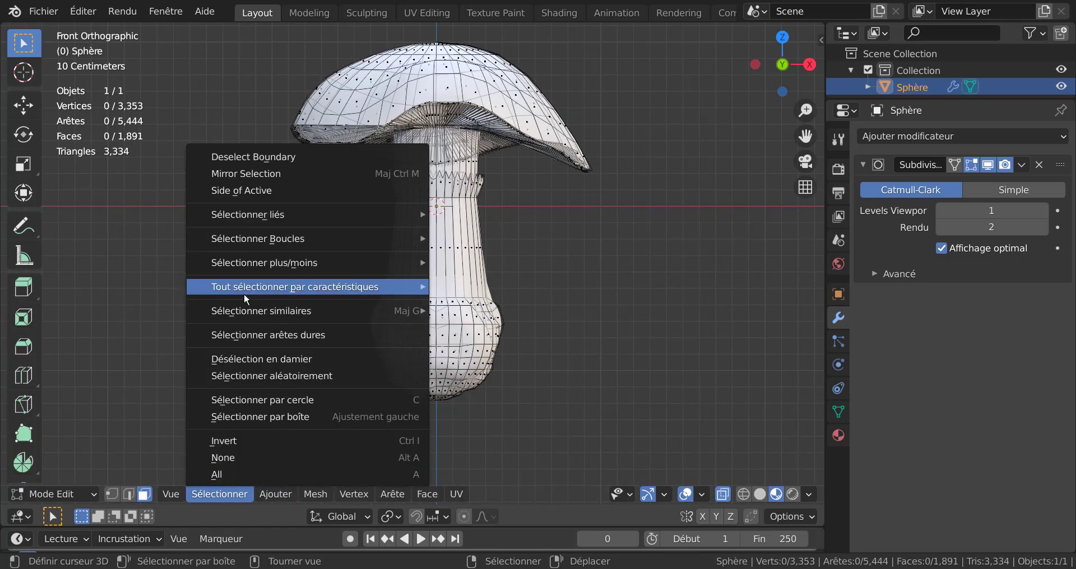
mouse_move(244, 311)
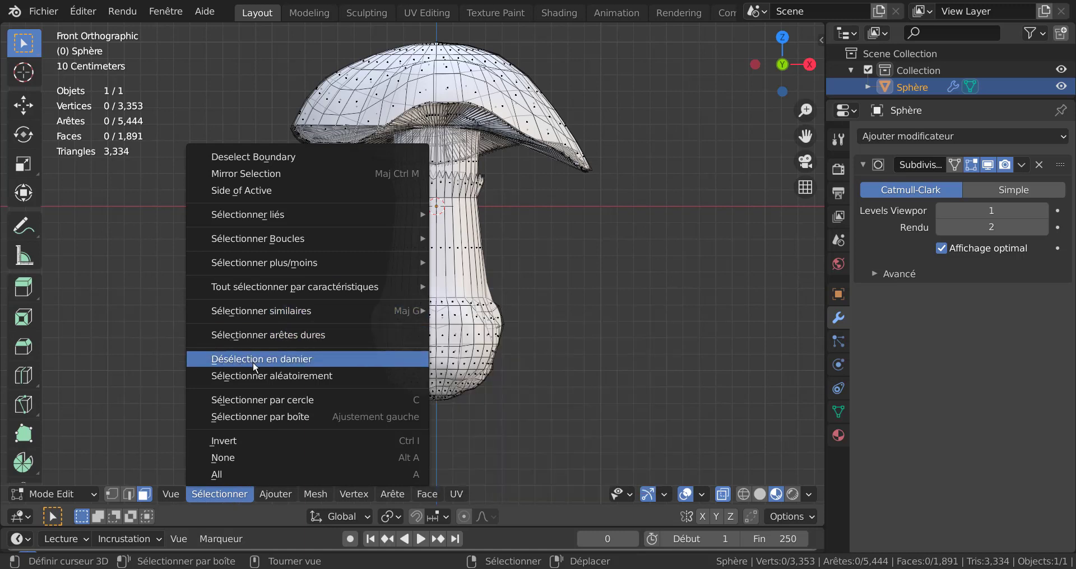
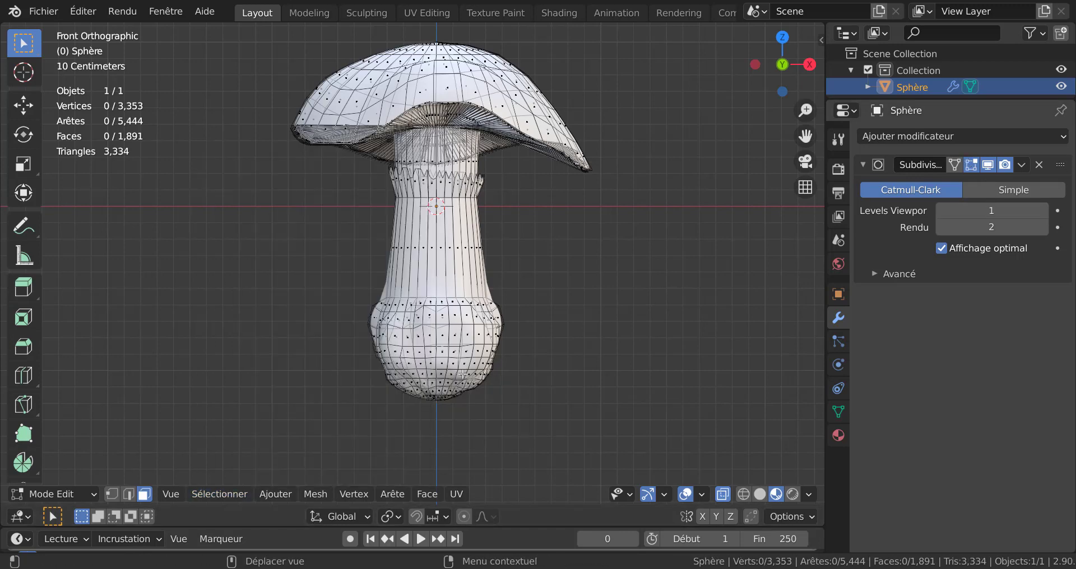
click(229, 495)
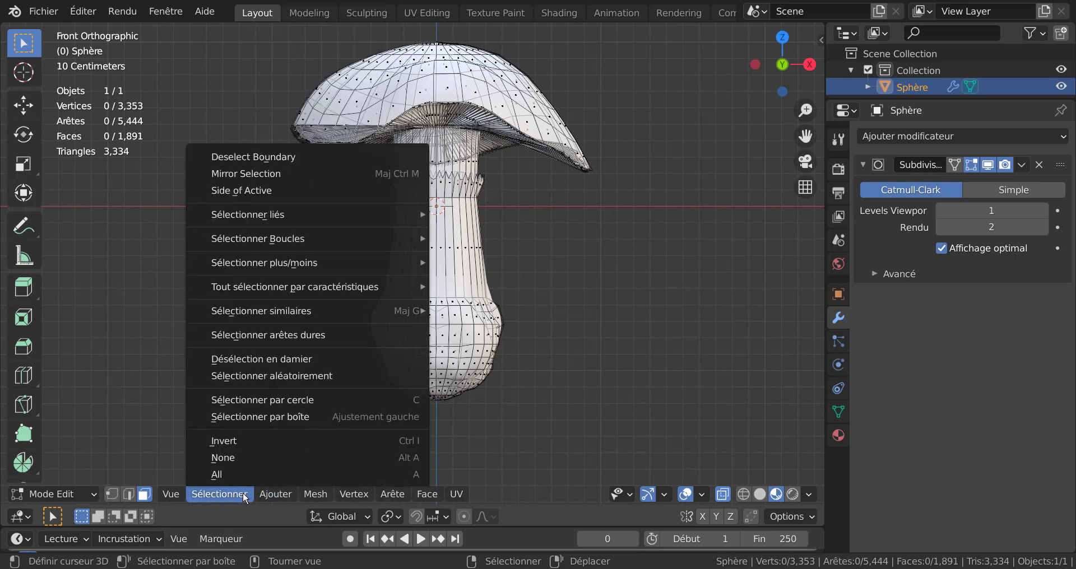
mouse_move(272, 498)
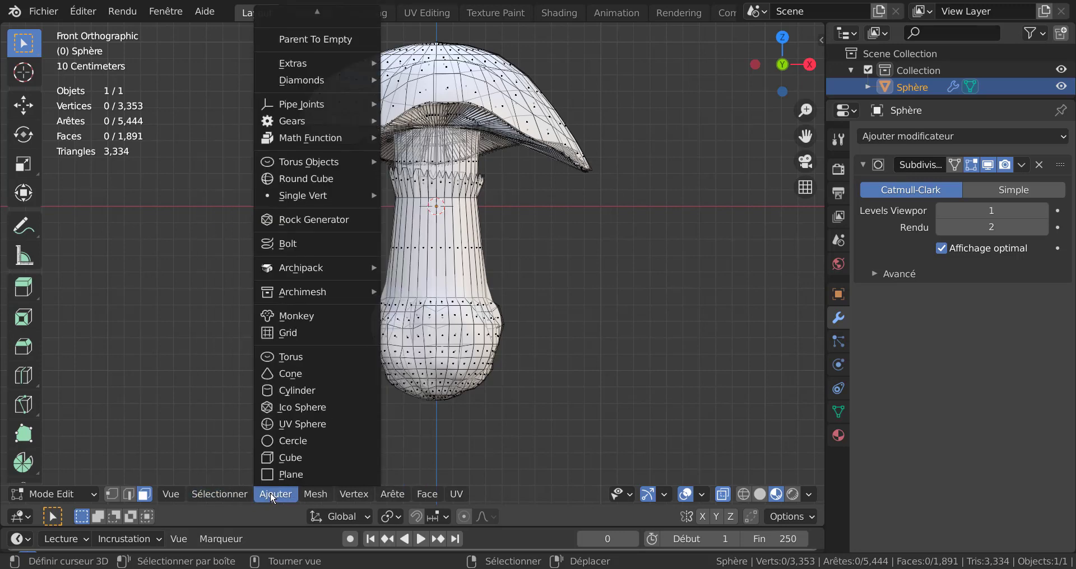
mouse_move(217, 496)
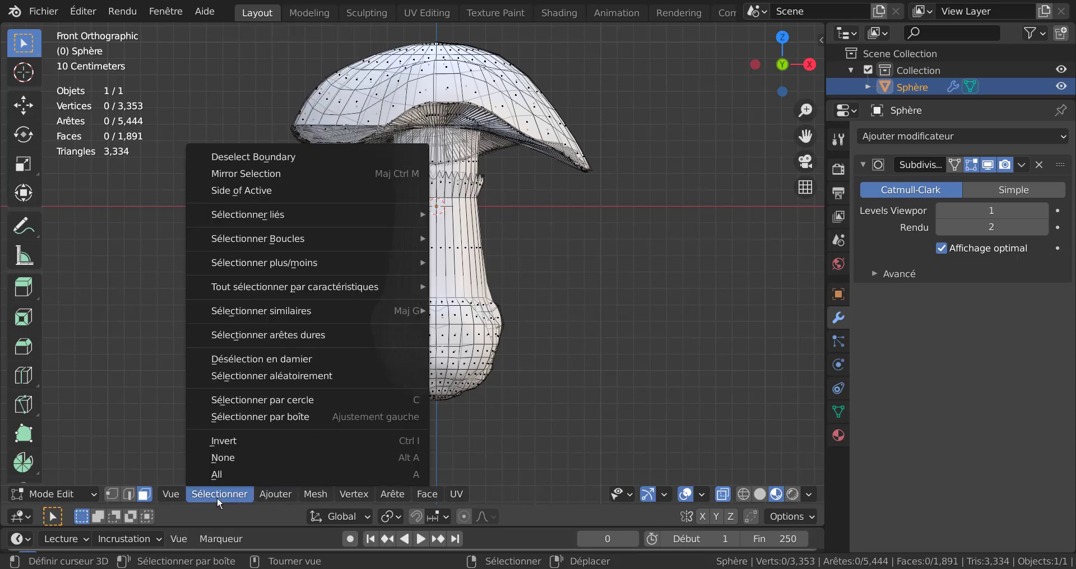
click(248, 368)
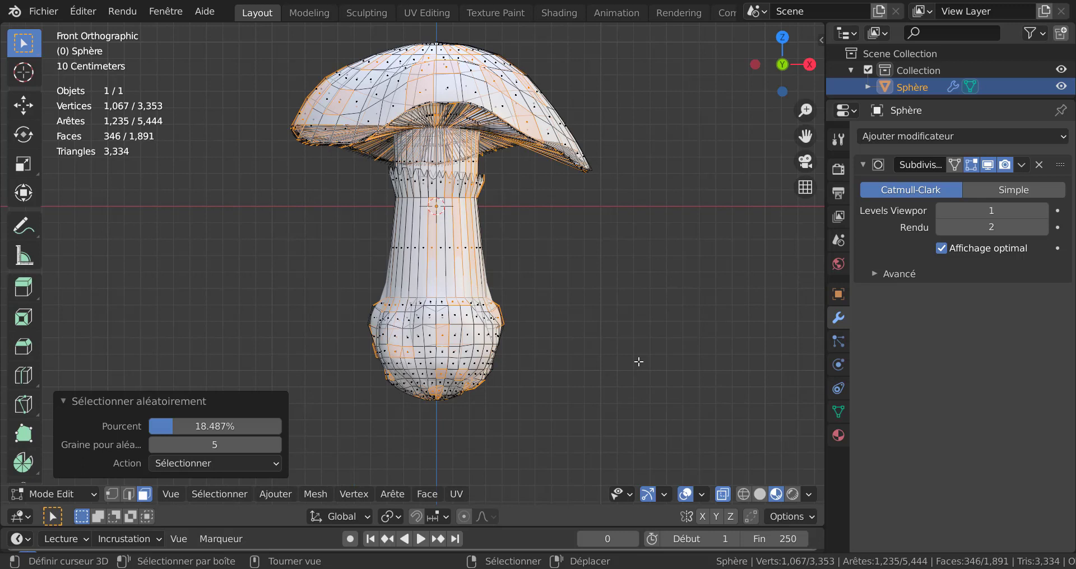
drag(172, 421, 168, 426)
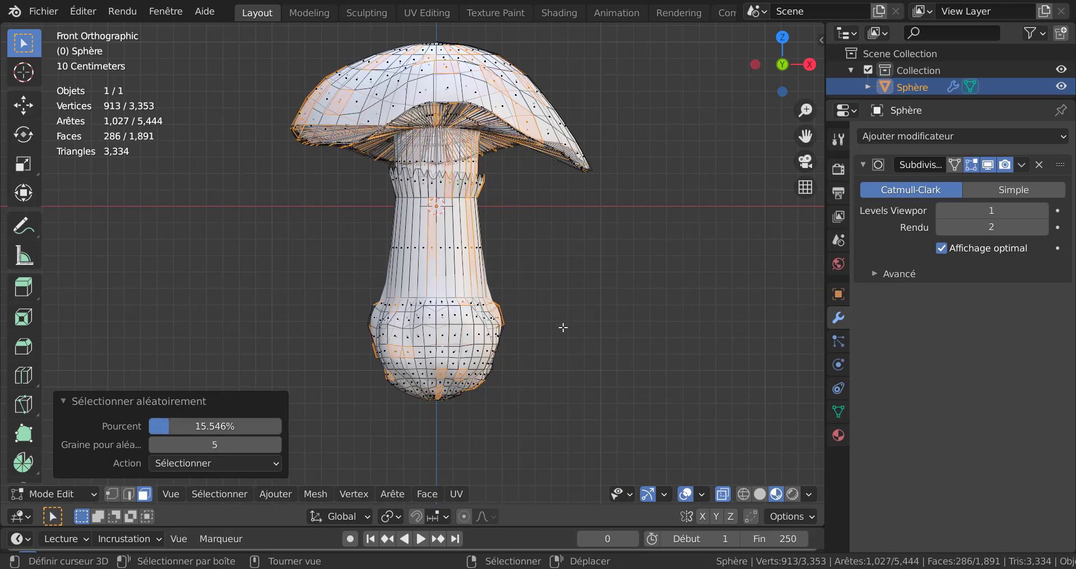
Circle-deselect the bulb, stem, gills and cap's lower rim so only random faces on the cap's upper surface stay selected.
key(c)
scroll(443, 283, down, 1)
middle_click(342, 242)
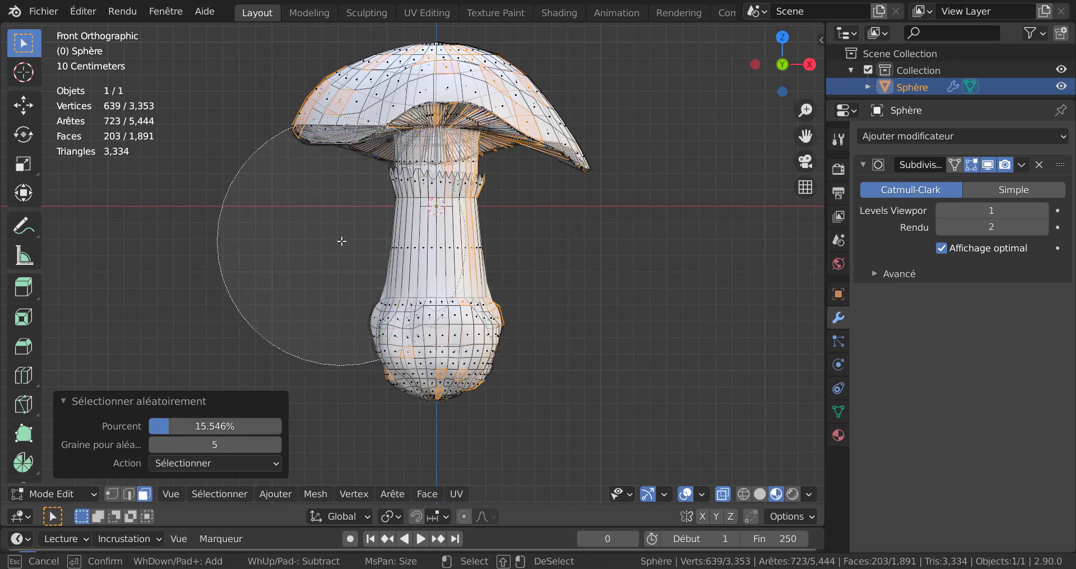
key(Escape)
key(c)
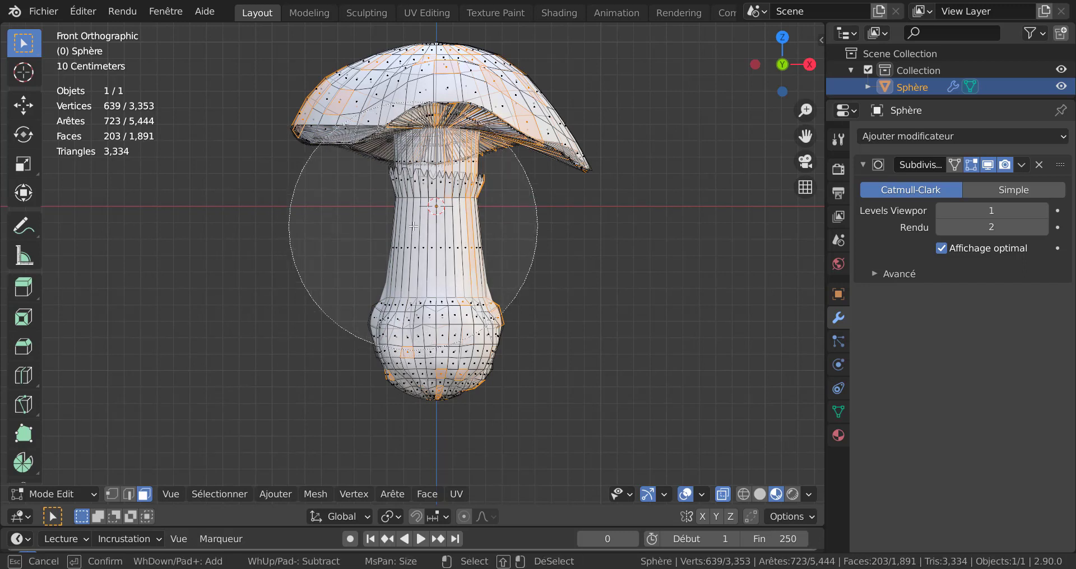
middle_drag(432, 288, 429, 332)
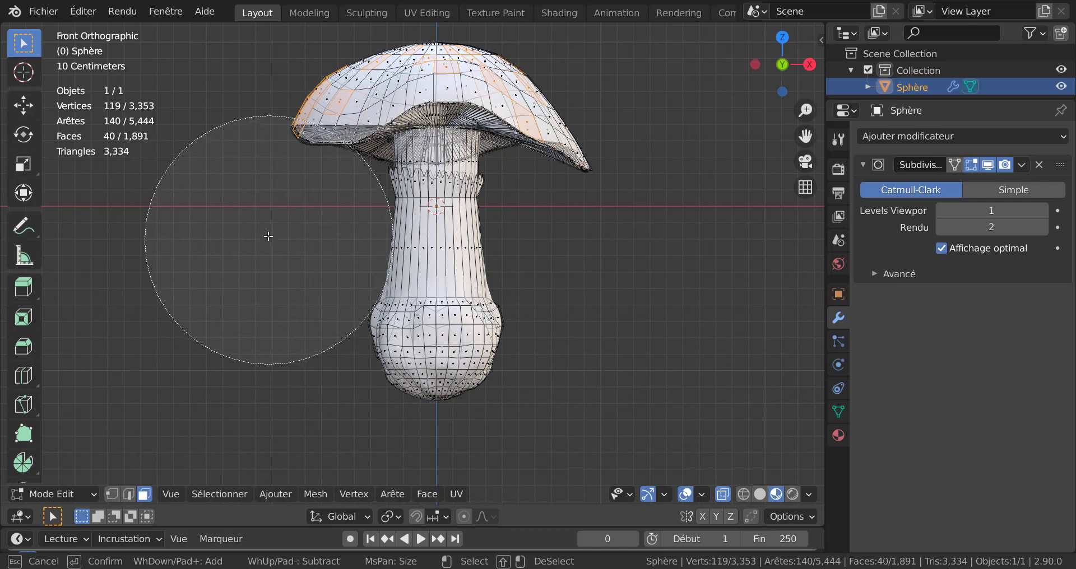
middle_drag(267, 235, 257, 245)
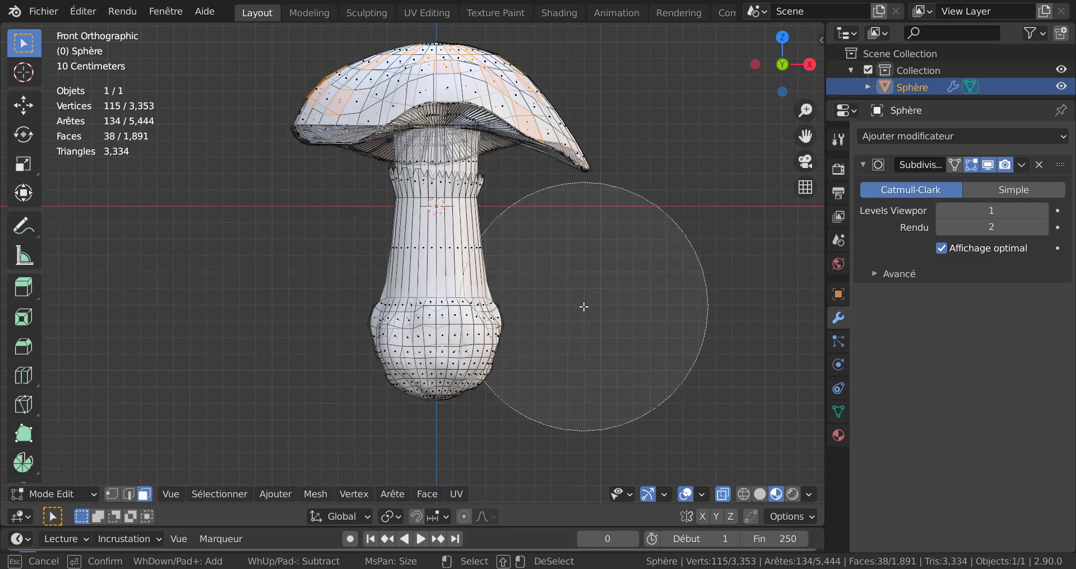
key(Escape)
Turn off X-ray and circle-deselect the random faces around the apex of the cap.
mouse_move(687, 326)
middle_down()
mouse_move(436, 385)
mouse_move(480, 320)
mouse_move(686, 400)
middle_up()
key(alt+z)
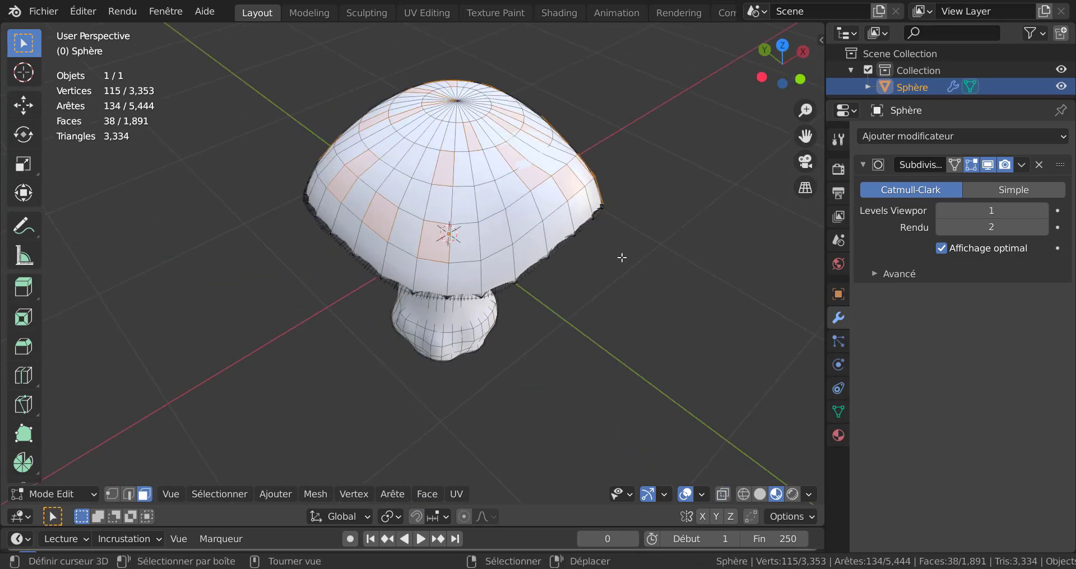
middle_drag(642, 319, 492, 264)
key(c)
scroll(468, 227, up, 2)
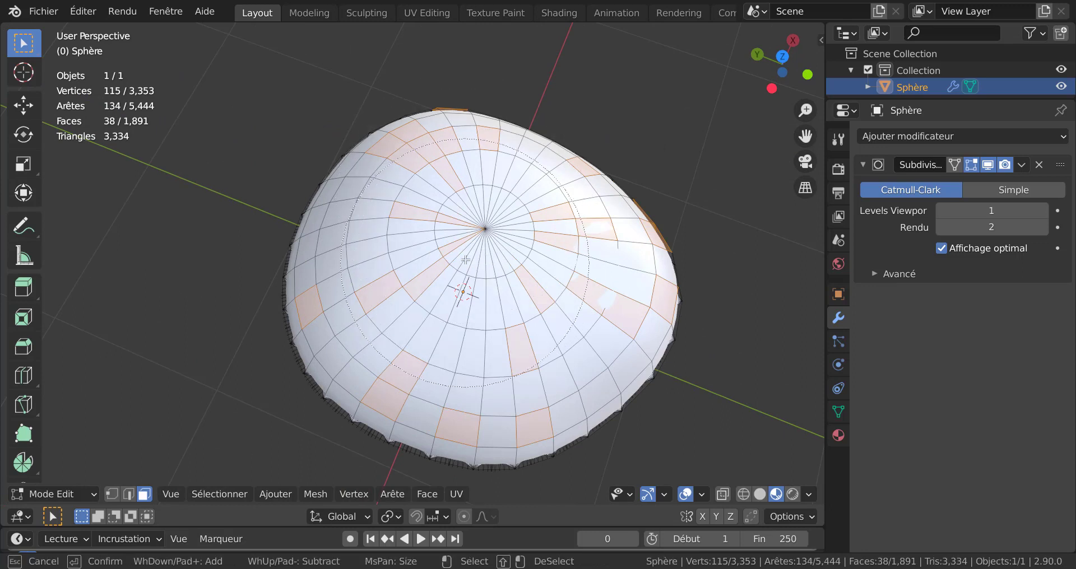
mouse_move(466, 224)
mouse_down()
mouse_move(476, 224)
mouse_move(458, 245)
mouse_move(474, 252)
mouse_move(512, 237)
mouse_up()
shift+click(476, 224)
key(Escape)
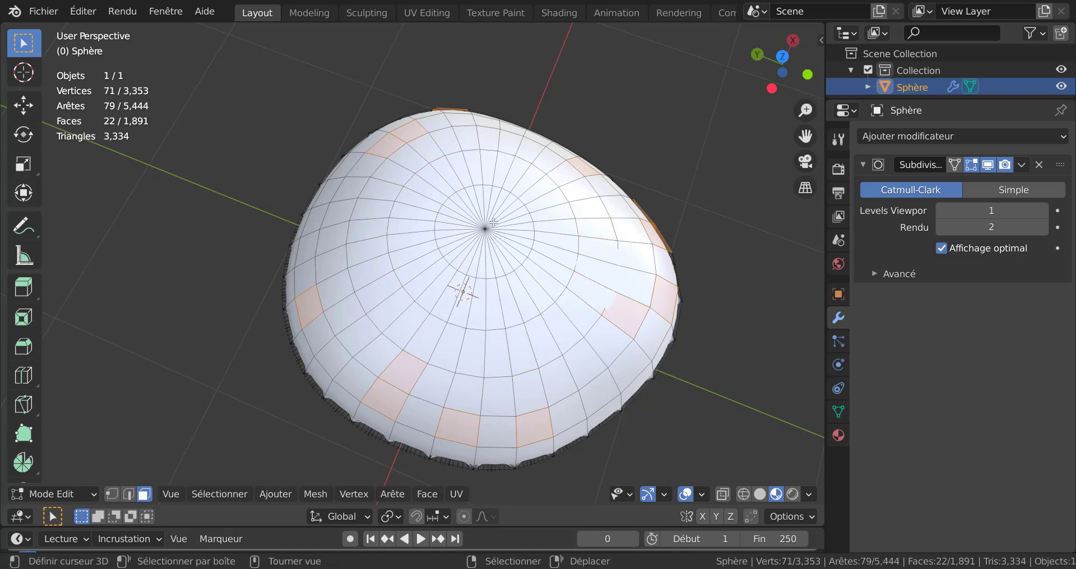
Try to select the fan of triangular faces at the cap's apex with loop and circle selection.
scroll(493, 223, up, 4)
middle_drag(526, 251, 458, 197)
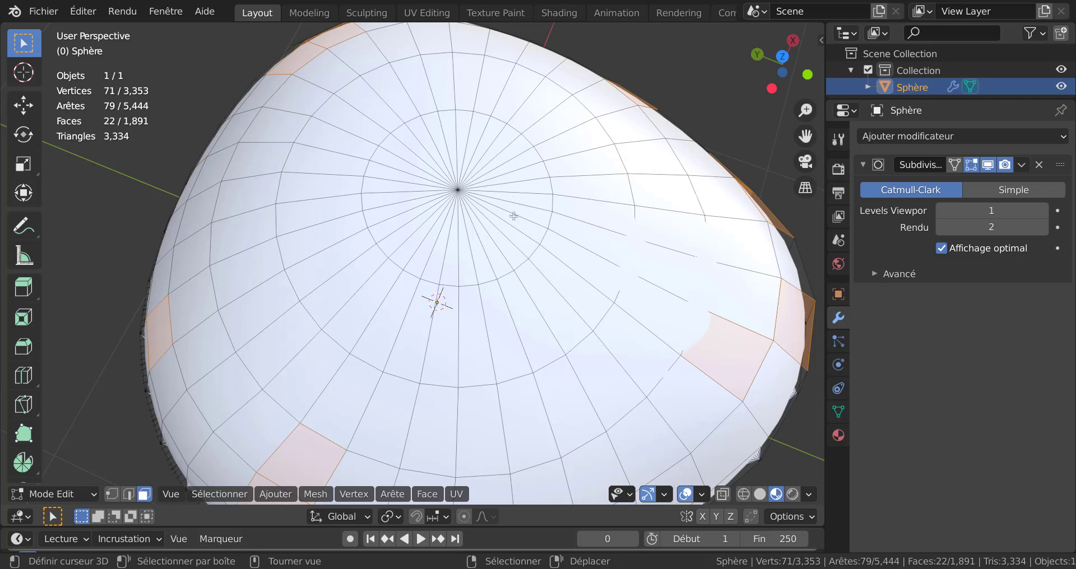
alt+click(514, 215)
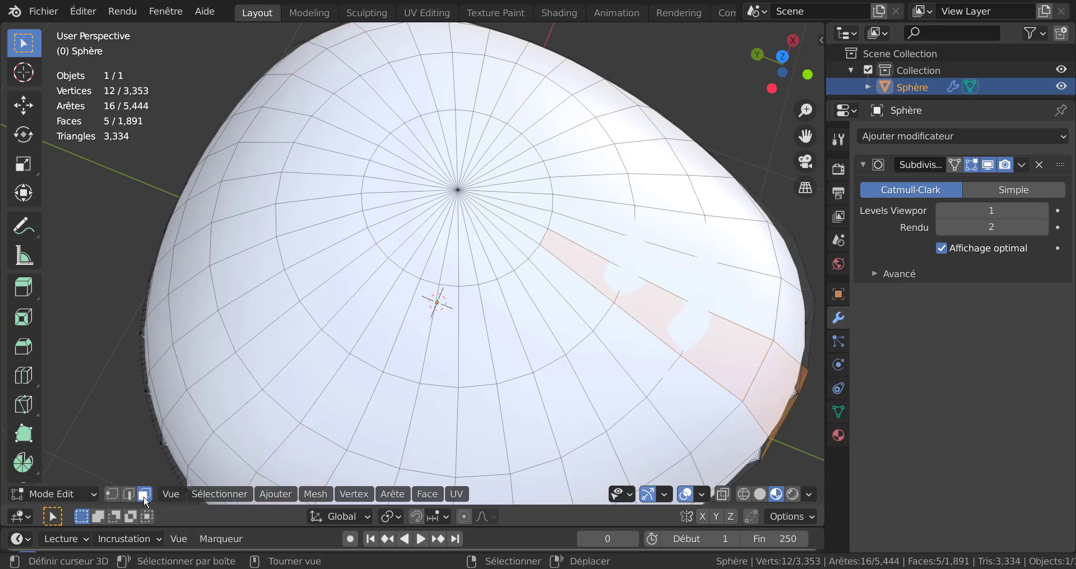
alt+click(504, 223)
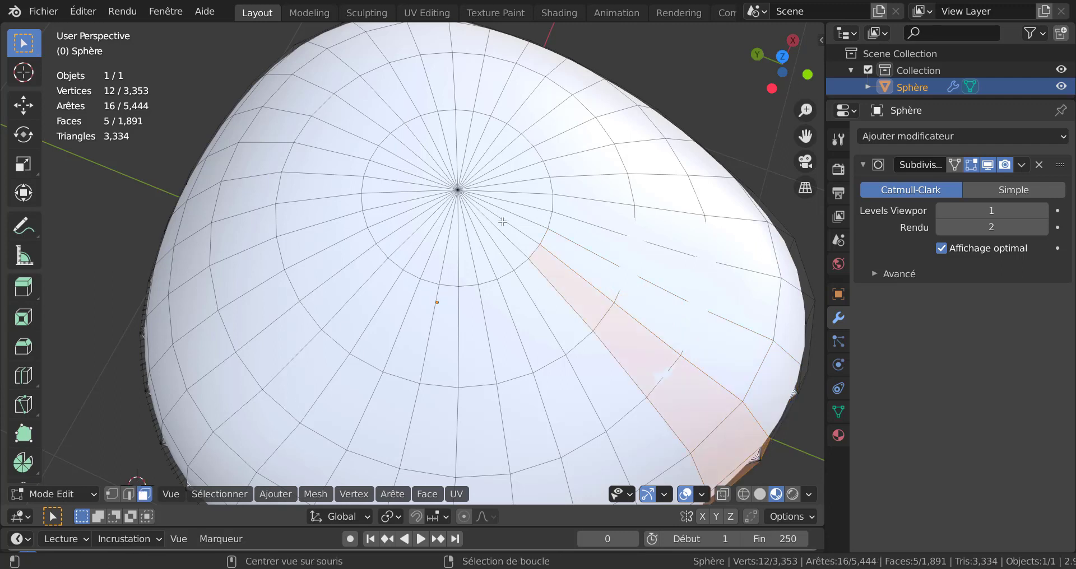
click(496, 221)
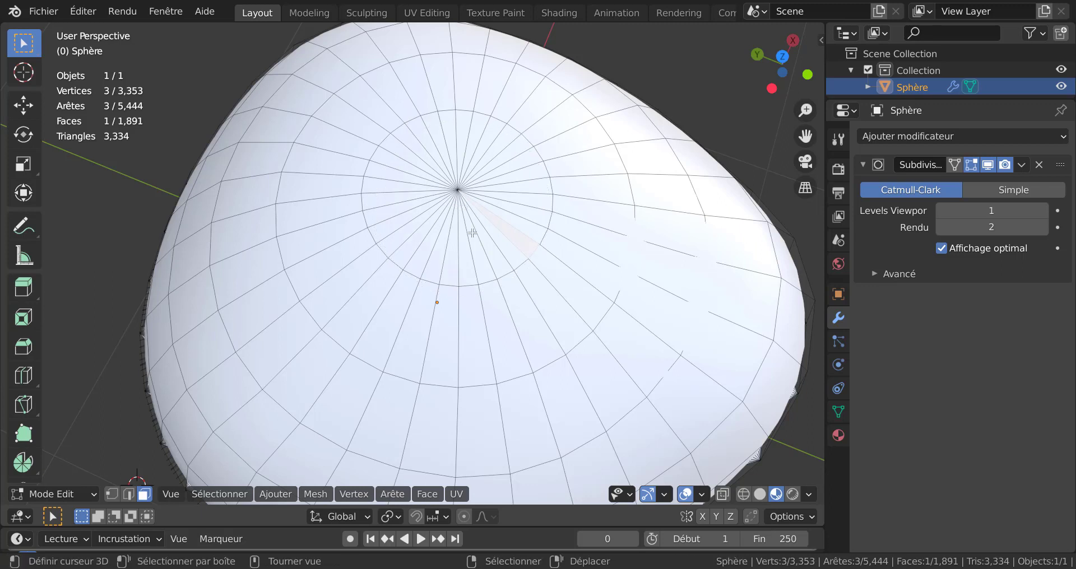
key(c)
click(466, 194)
right_click(465, 194)
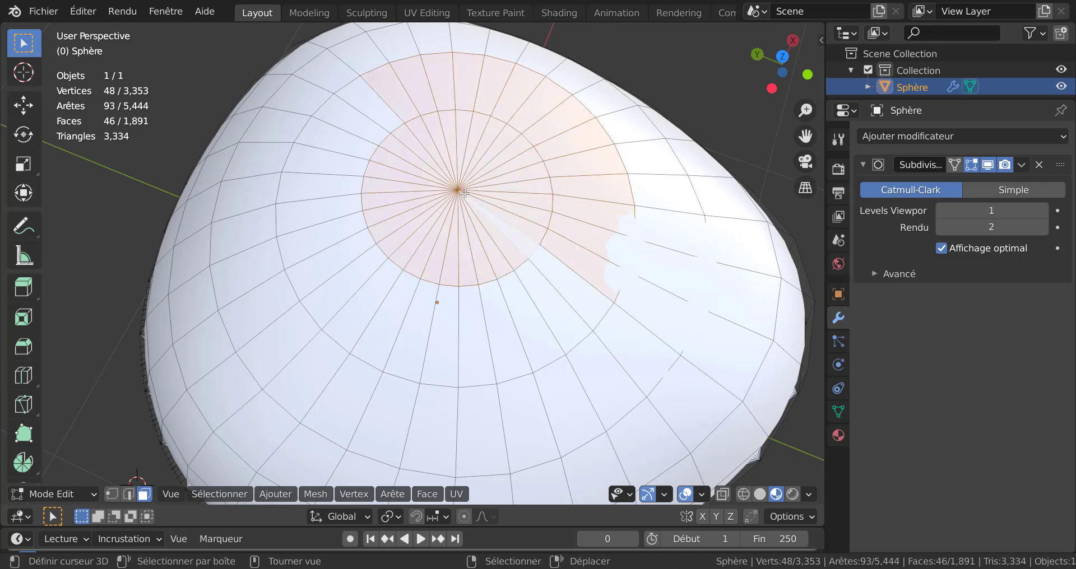
click(534, 157)
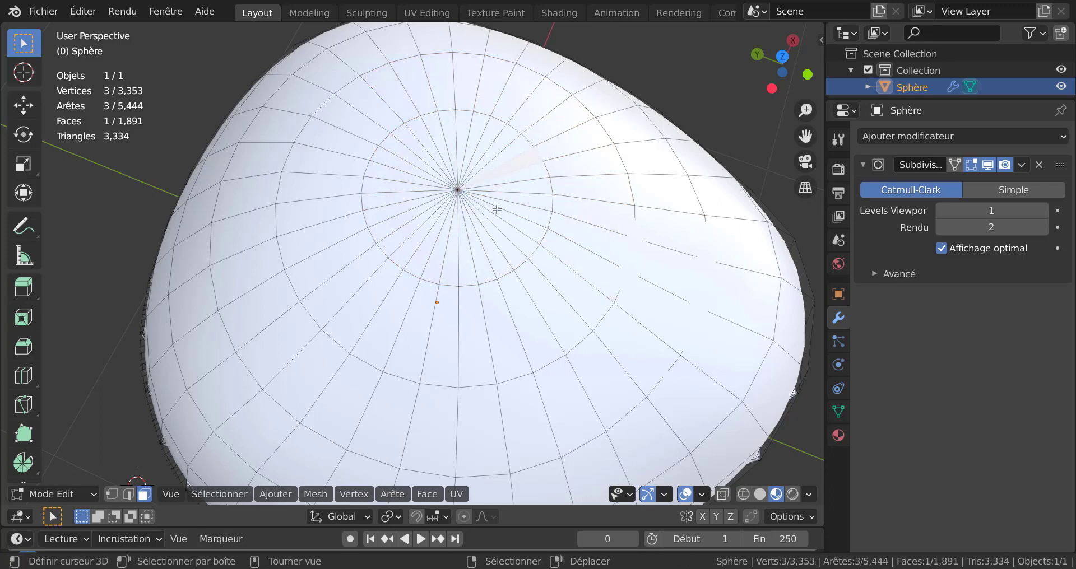
Loop-select the full fan of triangular faces at the cap's apex and delete these faces.
alt+click(460, 205)
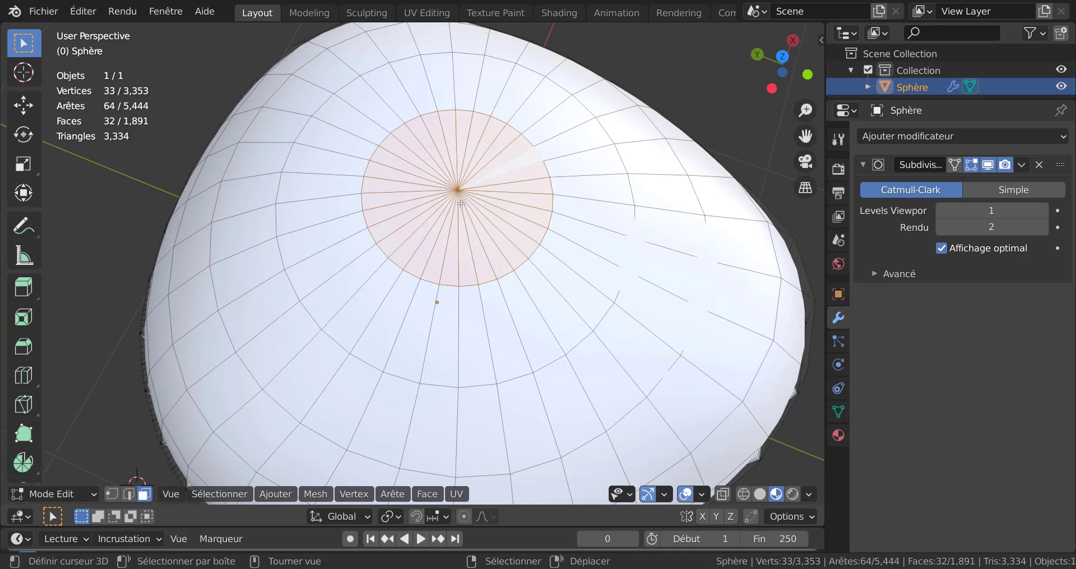
key(x)
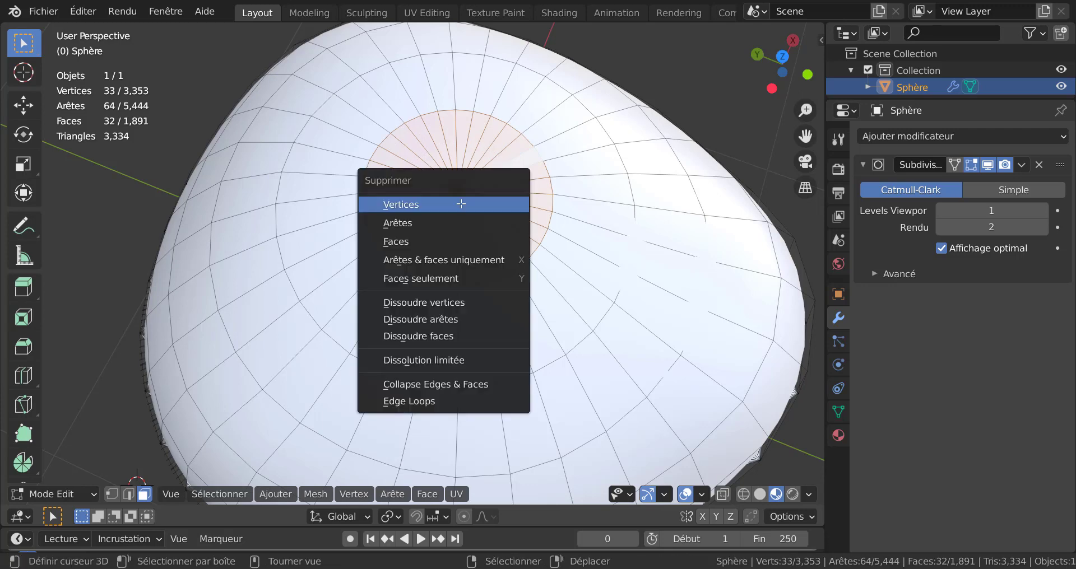
click(449, 241)
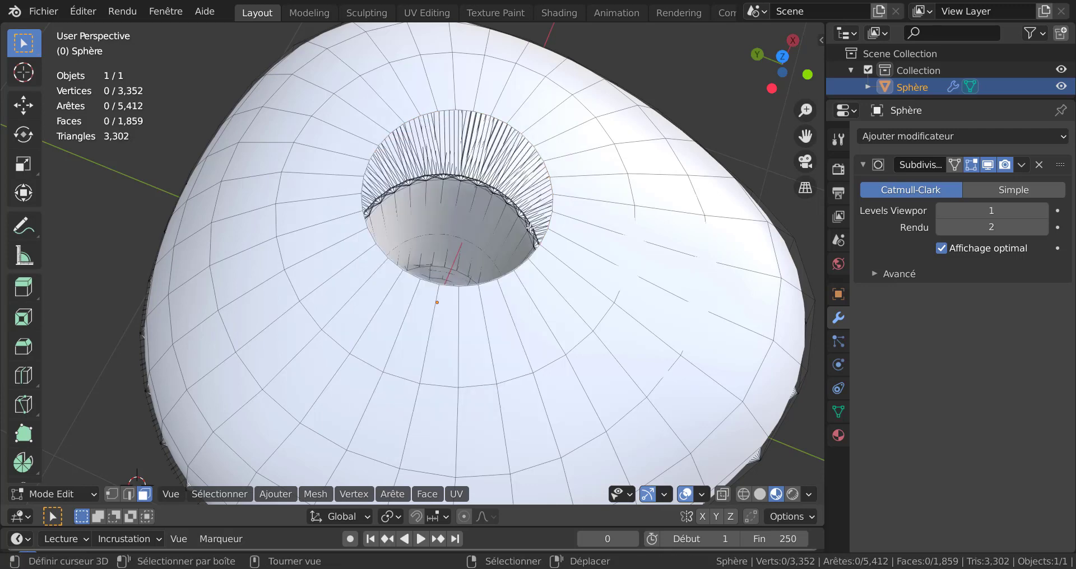
Select the edge loop around the hole, switch to solid shading, and extrude the loop inward with its scale at 0.
click(128, 495)
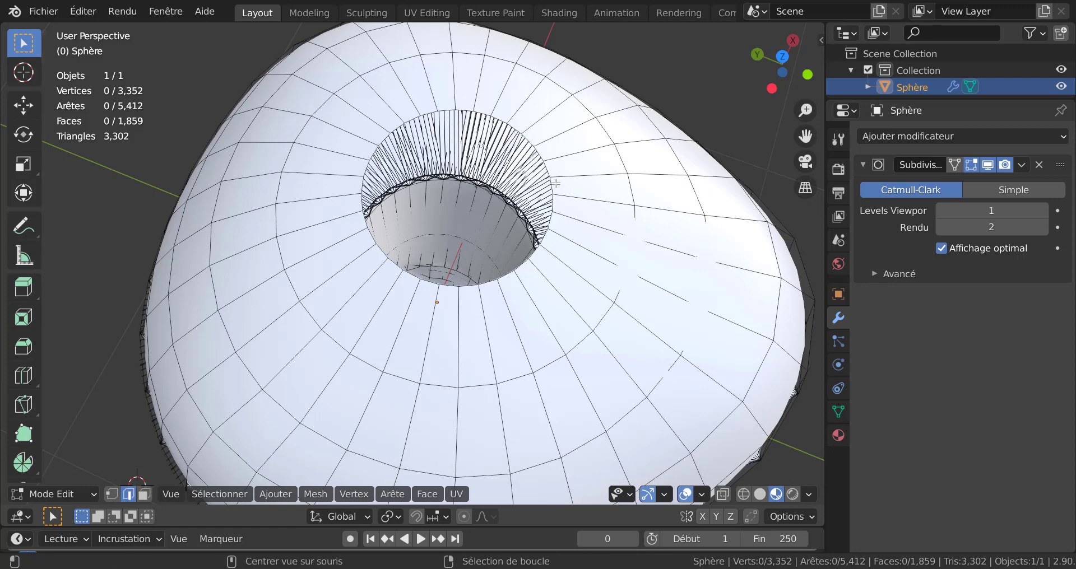
alt+click(555, 184)
middle_drag(578, 256, 705, 443)
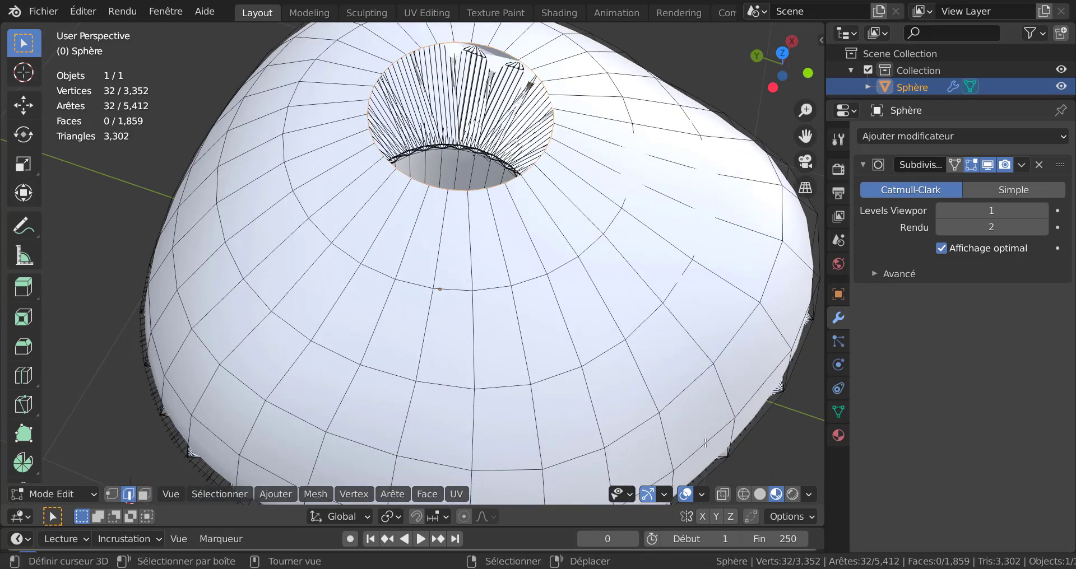
click(759, 494)
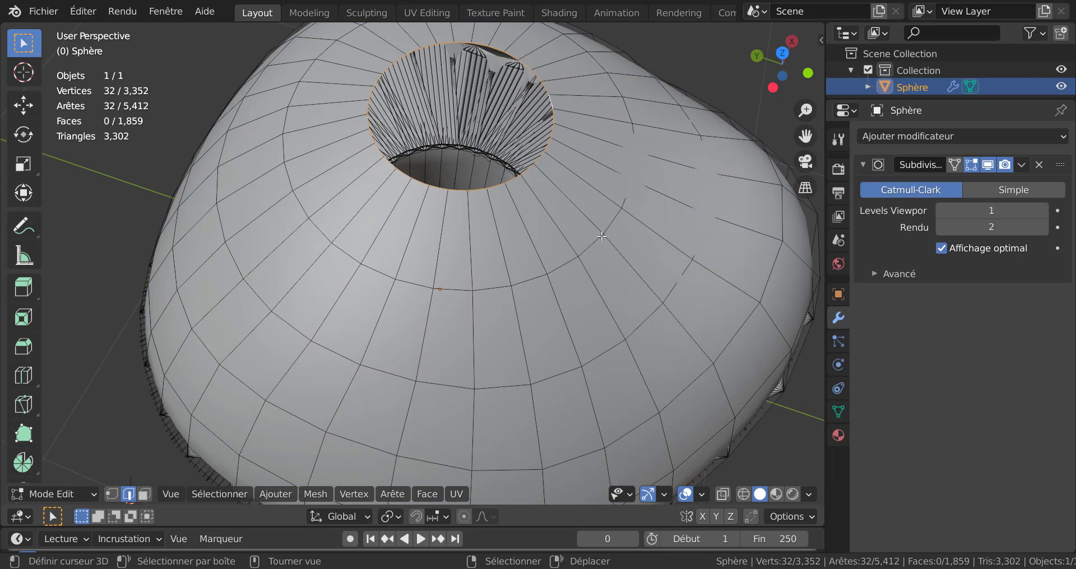
middle_drag(631, 295, 624, 275)
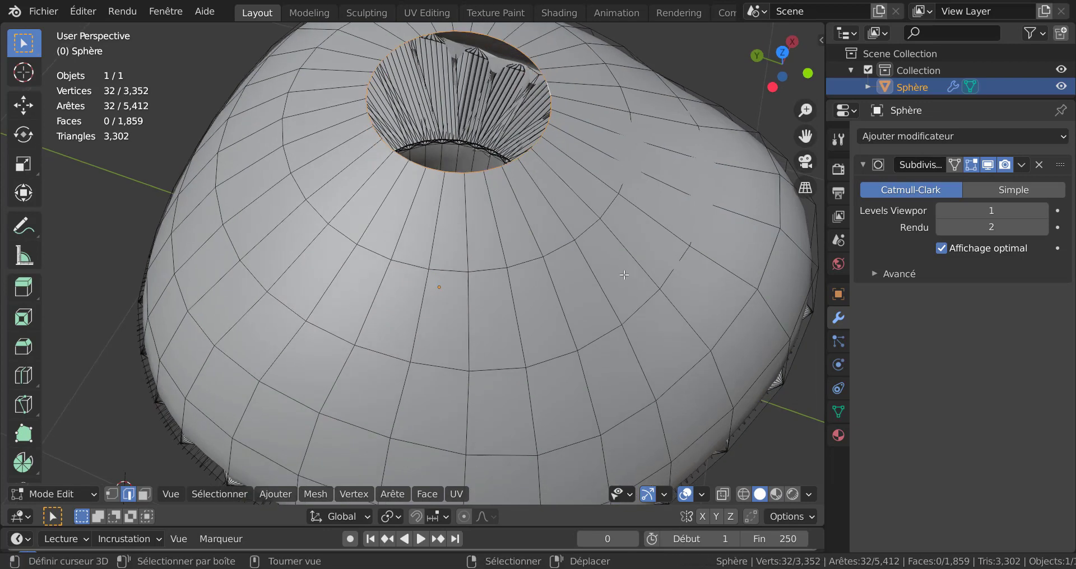
key(e)
key(s)
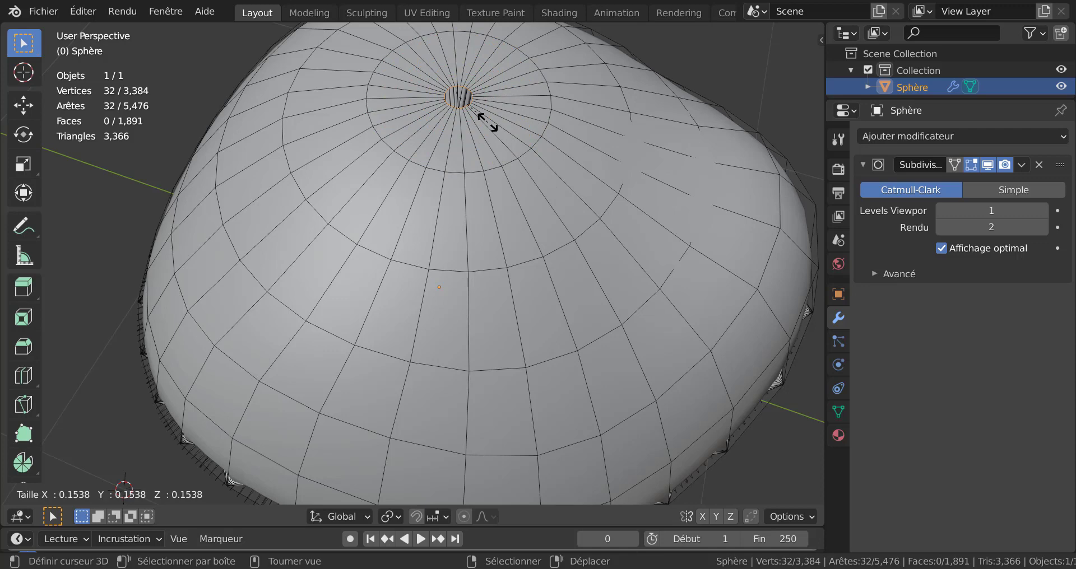
click(493, 120)
Shift the extruded centre vertices at the cap's apex slightly along the Z axis.
middle_drag(492, 120, 524, 223)
key(g)
key(z)
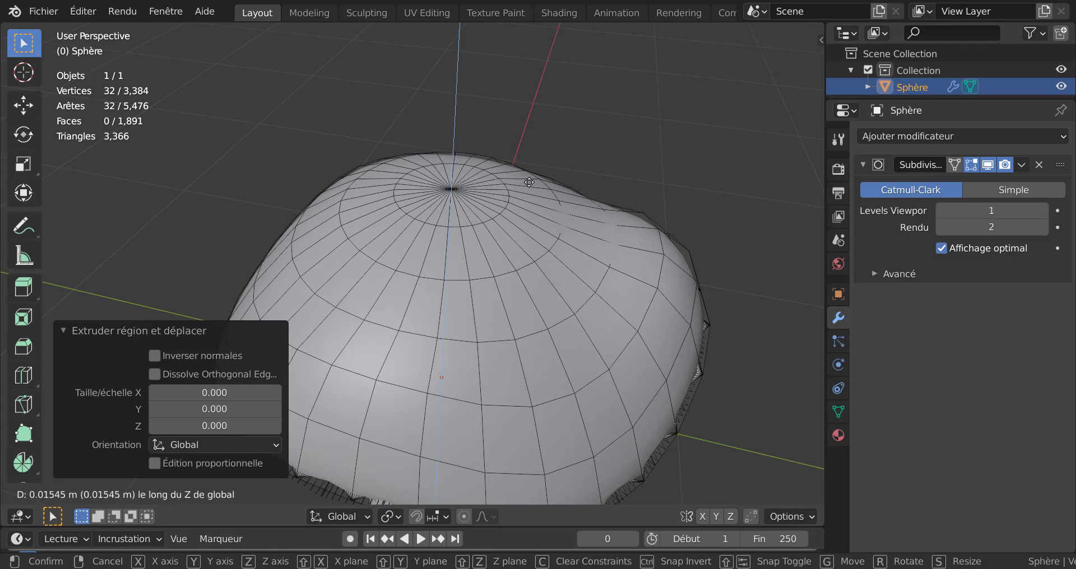
click(526, 196)
Examine the smoothness of the cap's top in Object Mode, comparing it with the mesh in Edit Mode.
key(Tab)
scroll(506, 254, down, 3)
key(Tab)
middle_drag(514, 256, 519, 303)
key(Tab)
scroll(519, 299, up, 5)
scroll(520, 303, down, 5)
key(Tab)
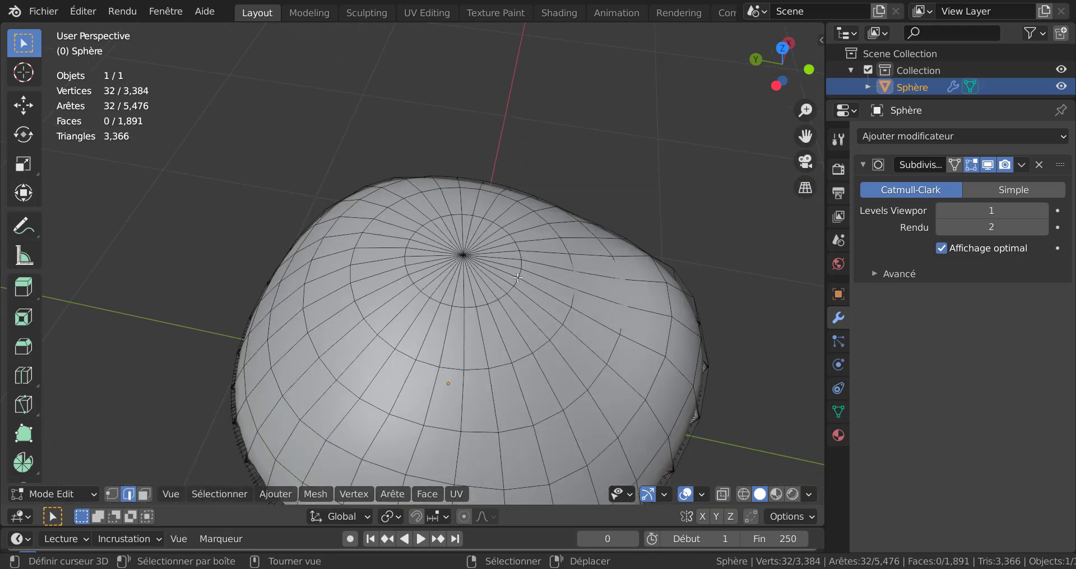
key(Tab)
scroll(472, 269, down, 5)
middle_drag(492, 300, 465, 277)
scroll(466, 277, up, 5)
scroll(457, 238, up, 3)
Fine-tune the height of the apex vertices along Z and check the whole mushroom in Object Mode.
key(Tab)
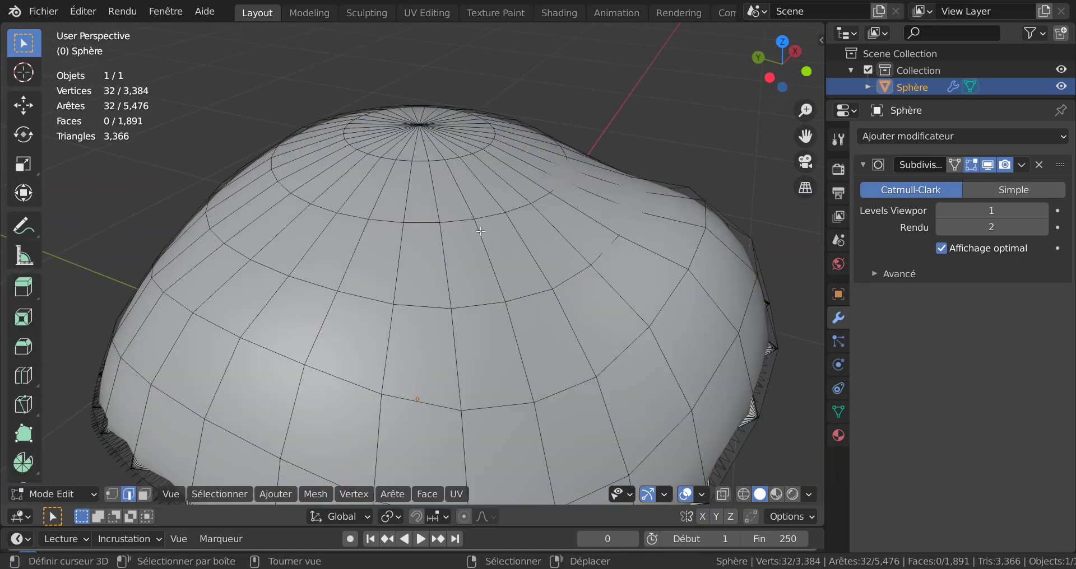
key(g)
key(z)
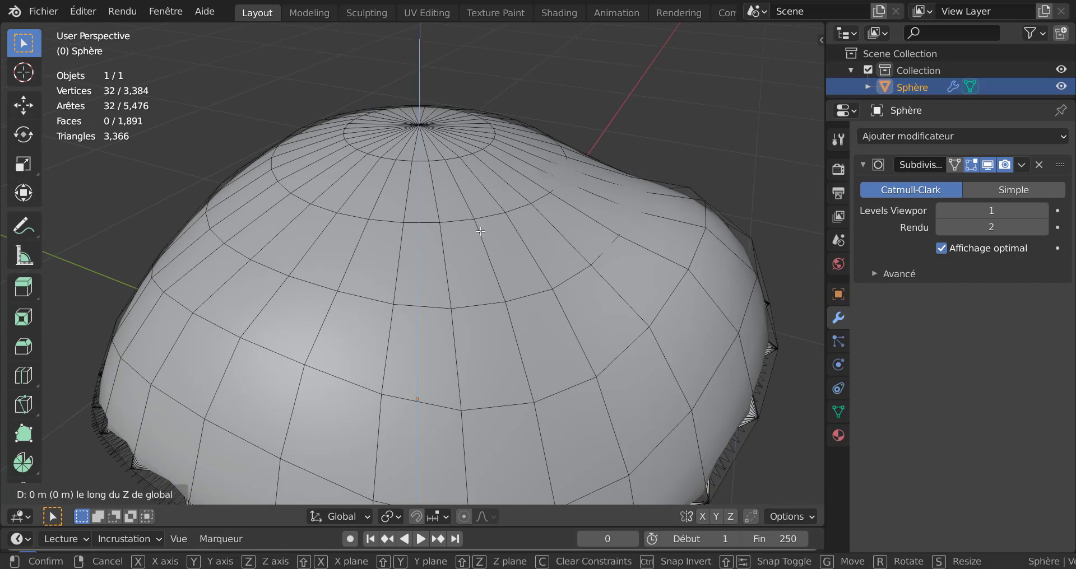
click(482, 235)
key(Tab)
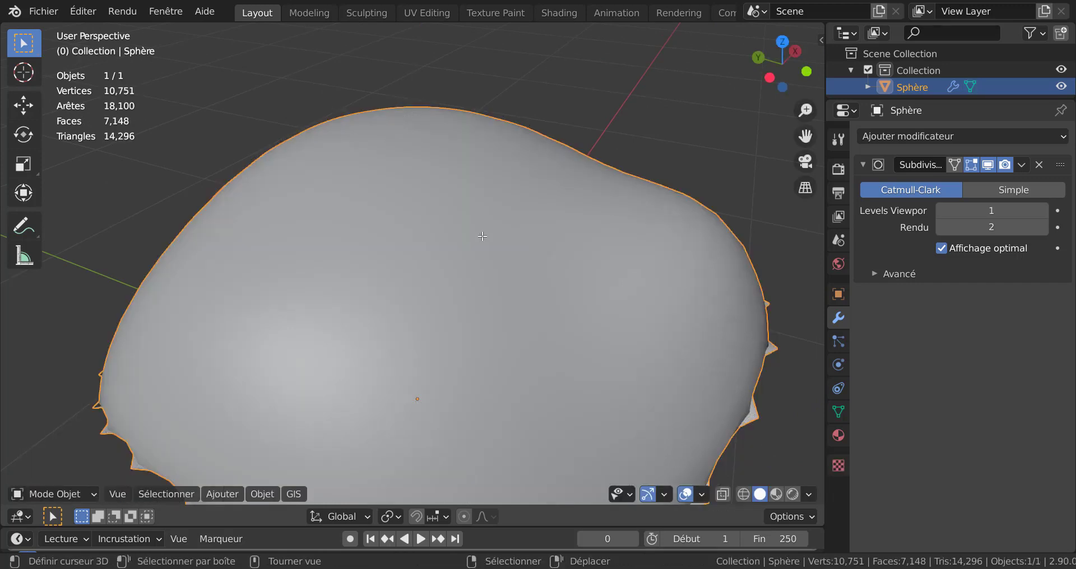
scroll(482, 236, down, 5)
middle_drag(483, 239, 499, 278)
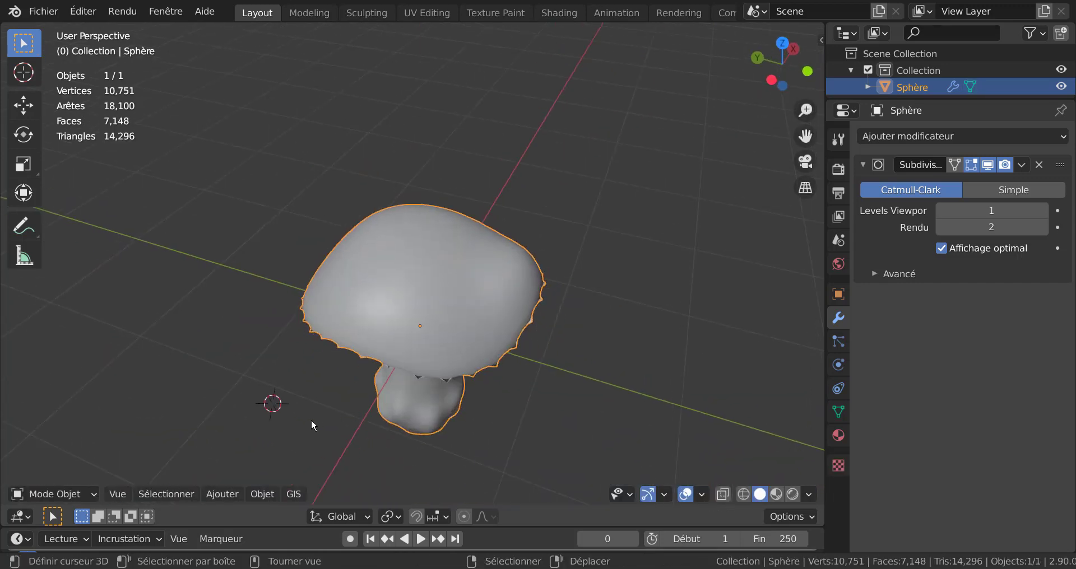
middle_drag(381, 394, 398, 305)
In Edit Mode, switch to face selection, clear the selection and randomly select 15.546% of the mesh's faces.
key(Tab)
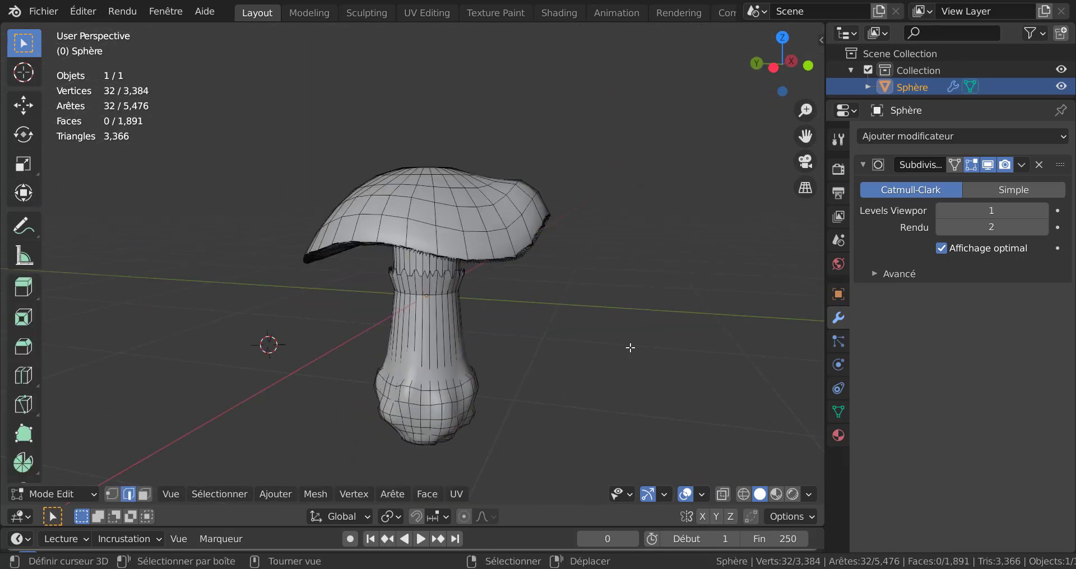
click(226, 493)
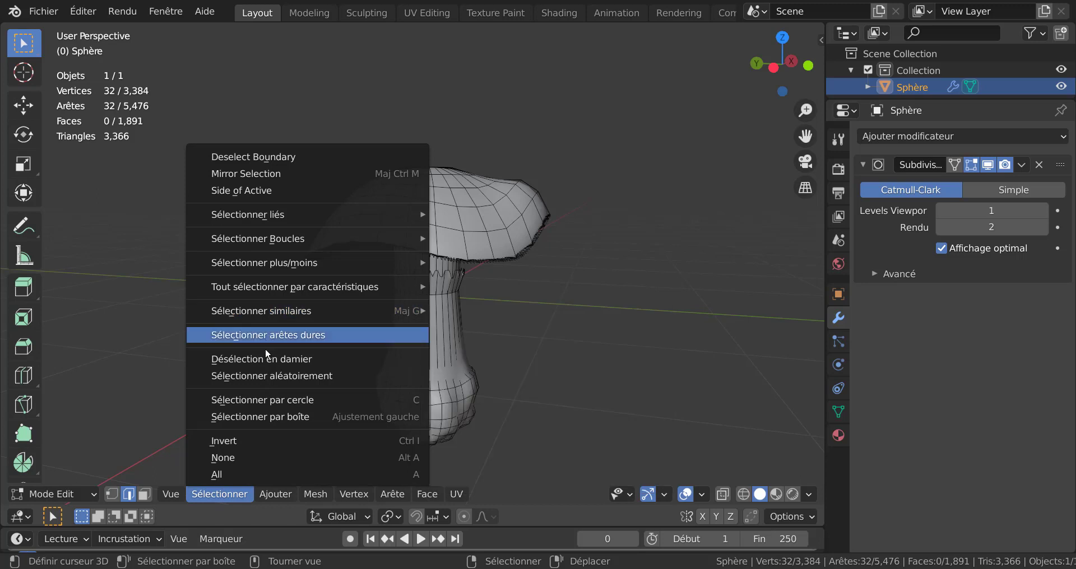
click(264, 376)
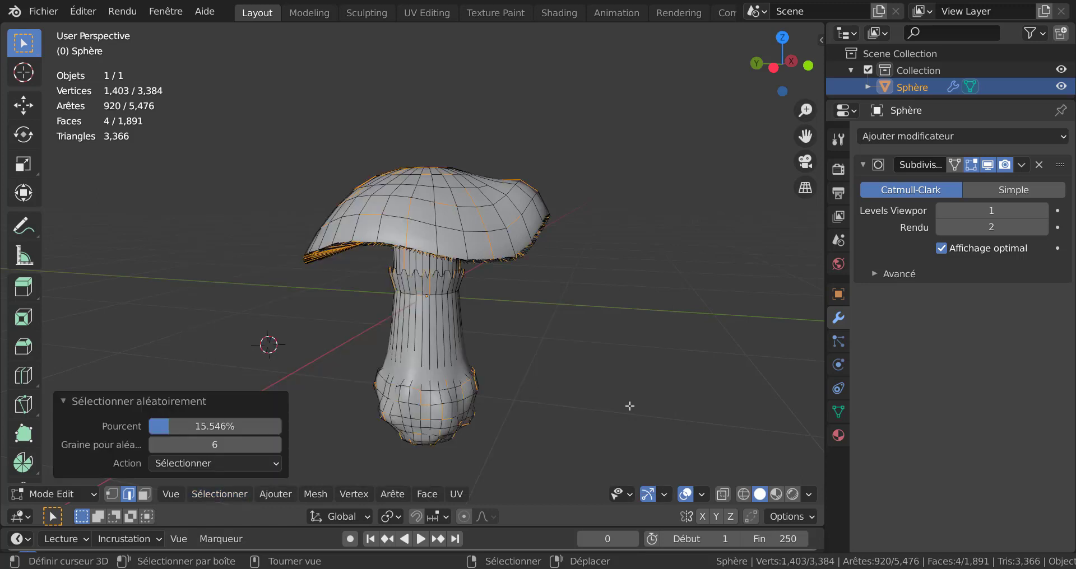
click(144, 496)
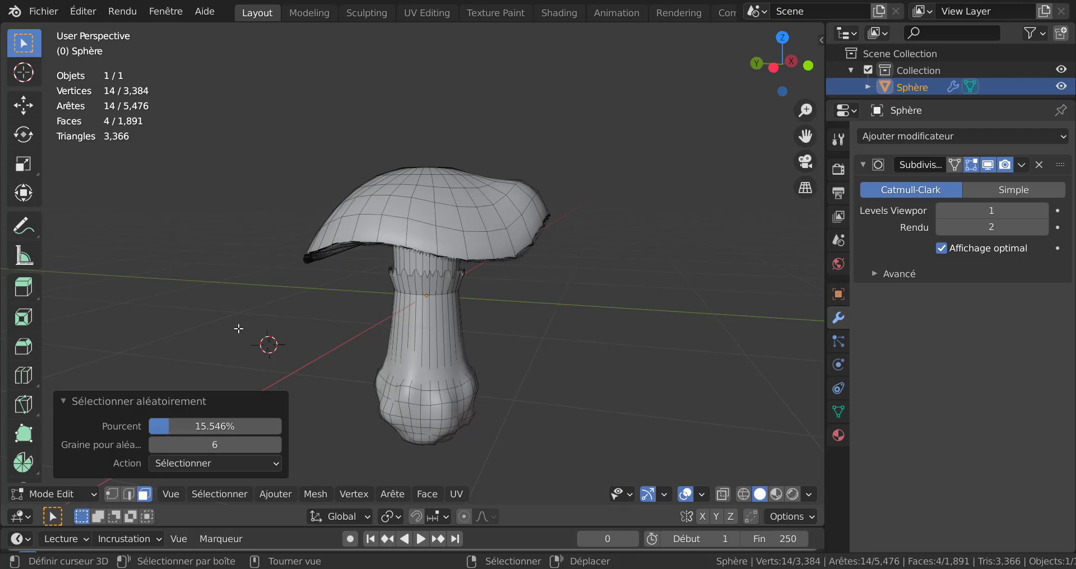
click(216, 339)
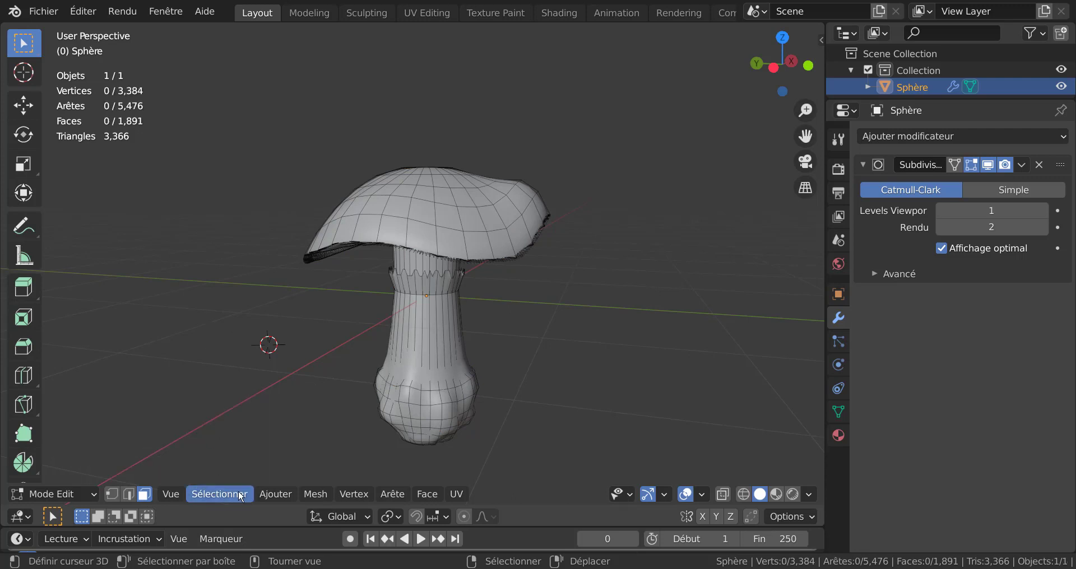
click(221, 494)
click(236, 379)
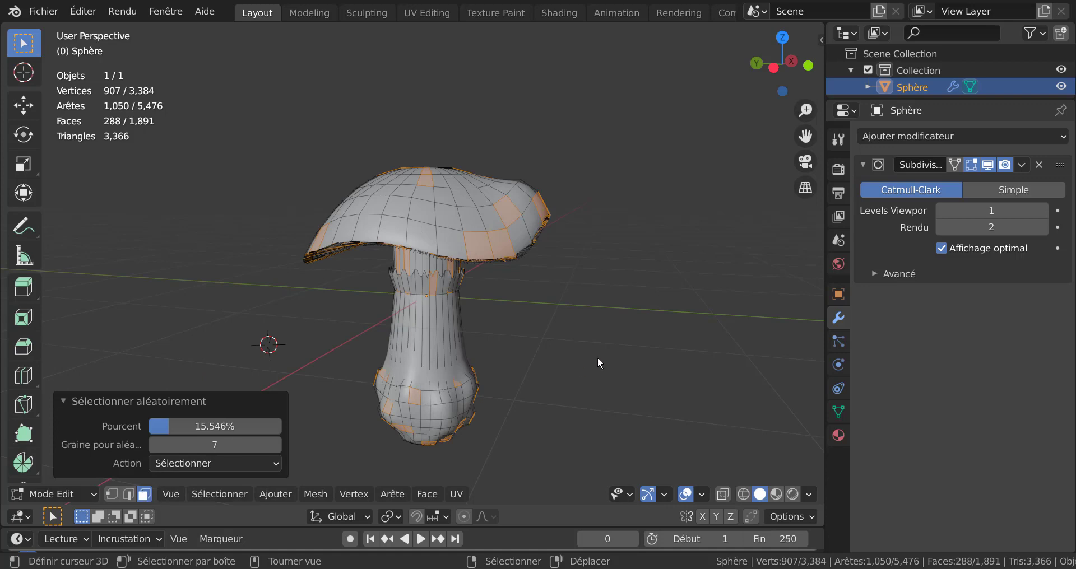
In front view with X-ray on, circle-deselect the bulb, stem, gills and lower rim, keeping only the cap's upper random faces selected.
key(KP_1)
key(alt+z)
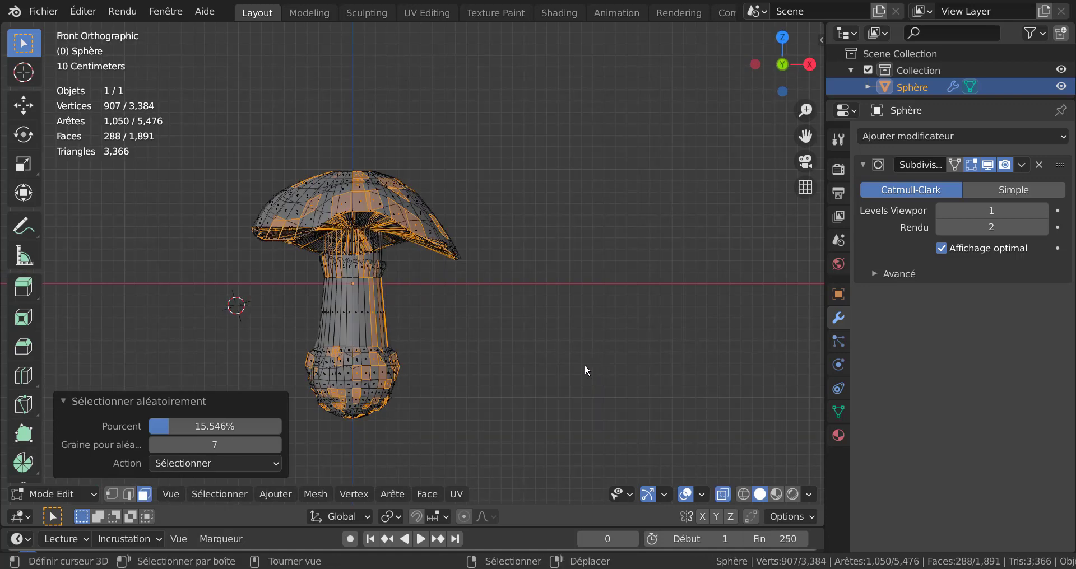
key(c)
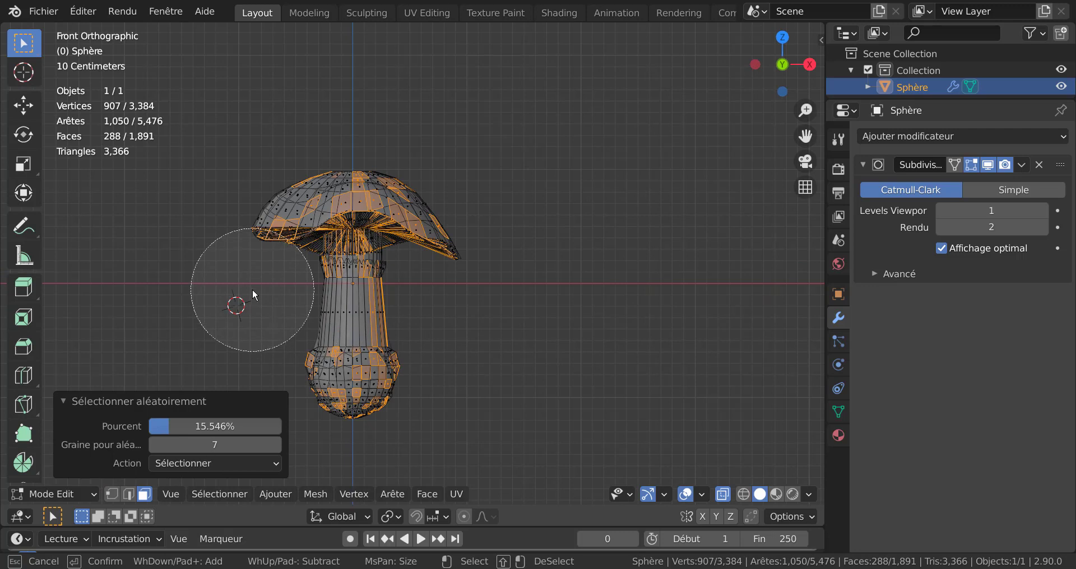
mouse_move(282, 306)
middle_down()
mouse_move(360, 284)
mouse_move(420, 307)
mouse_move(348, 386)
mouse_move(310, 301)
mouse_move(270, 302)
mouse_move(275, 285)
mouse_move(196, 286)
middle_up()
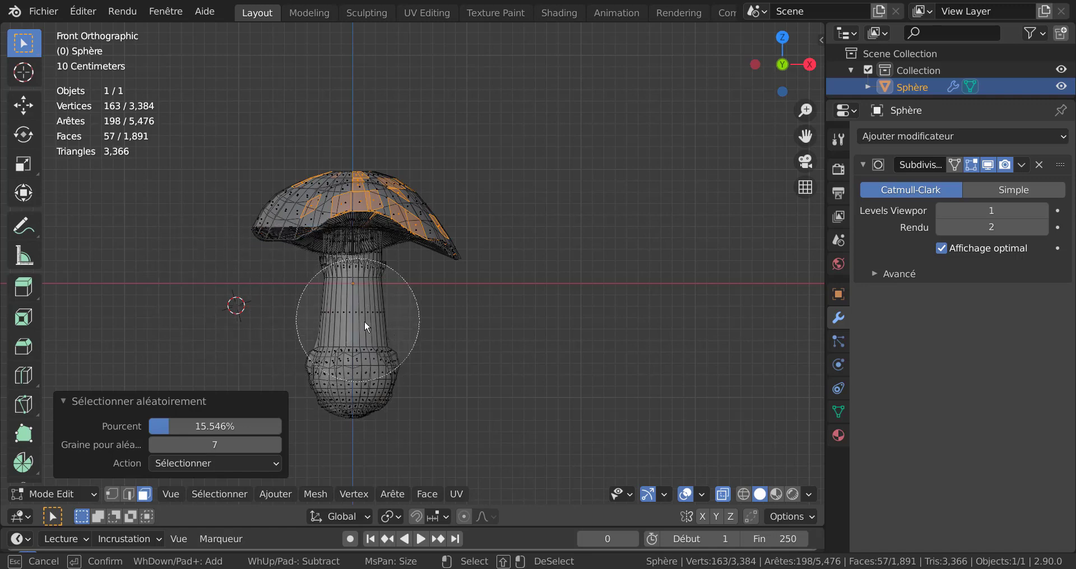
middle_drag(446, 310, 487, 314)
key(Escape)
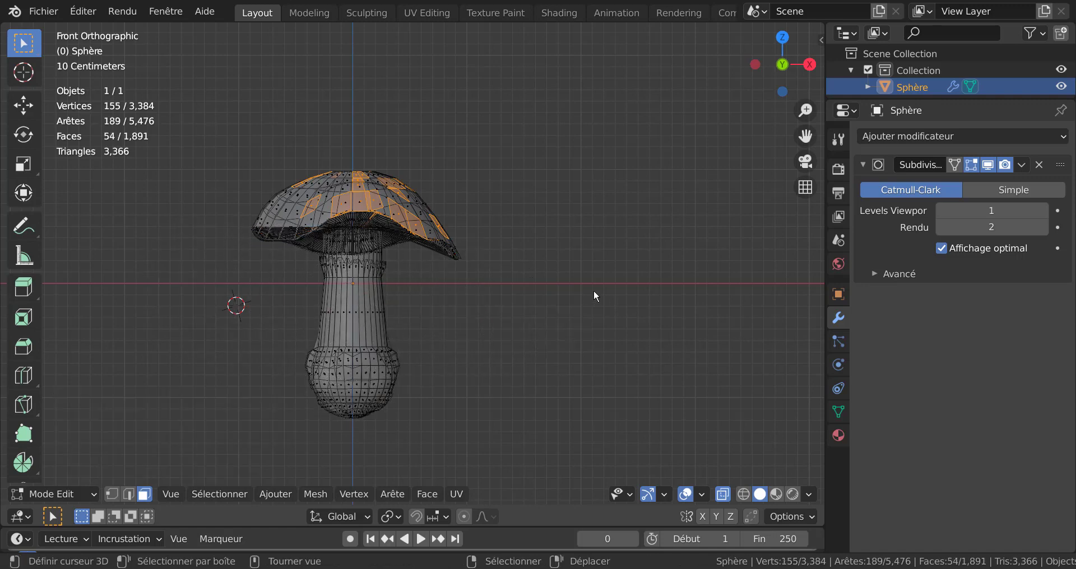
mouse_move(418, 280)
middle_down()
mouse_move(417, 317)
mouse_move(402, 292)
middle_up()
key(c)
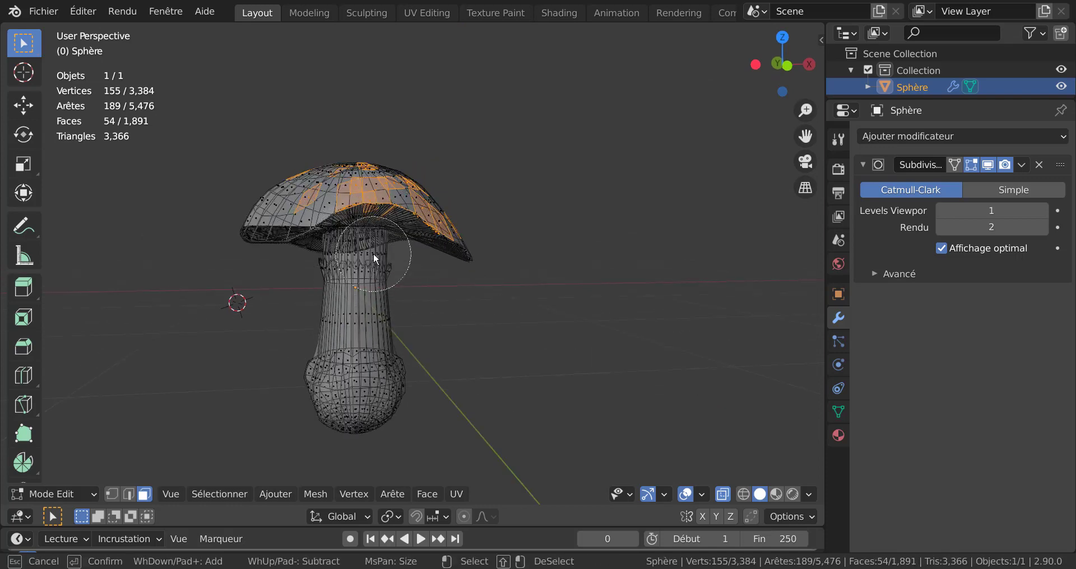
key(Escape)
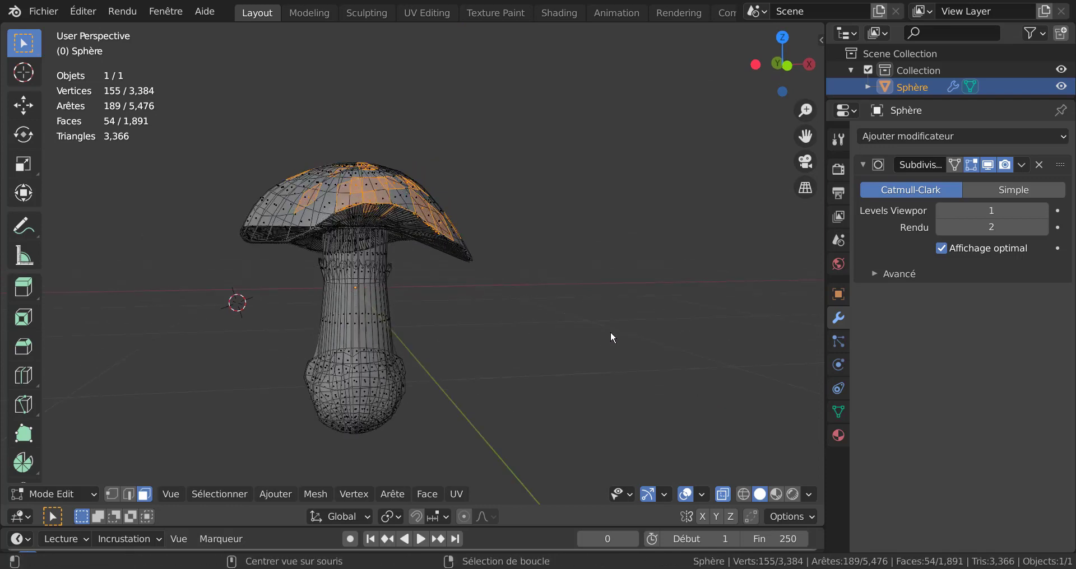
Turn off X-ray and circle-deselect the stray face at the top of the stem.
key(alt+z)
middle_drag(574, 331, 573, 302)
key(c)
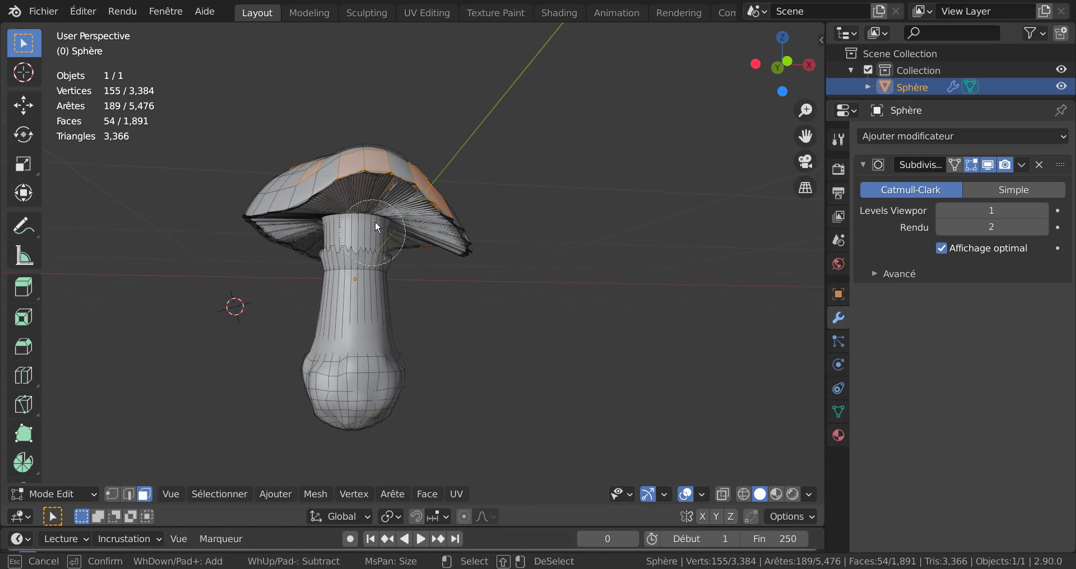
shift+click(375, 221)
key(Escape)
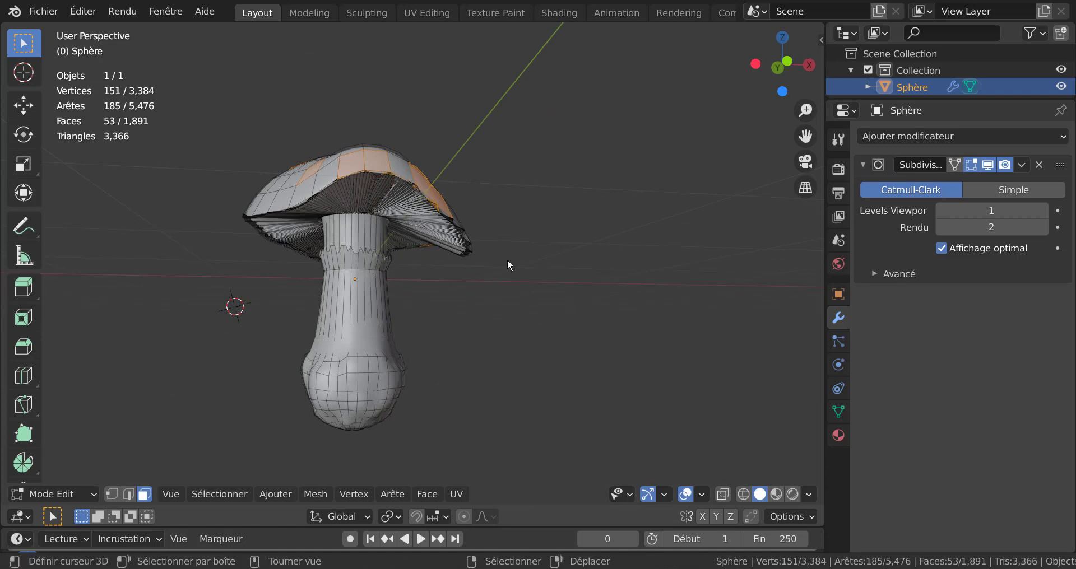
middle_drag(506, 259, 483, 336)
scroll(440, 238, up, 3)
scroll(440, 238, up, 2)
scroll(509, 338, down, 2)
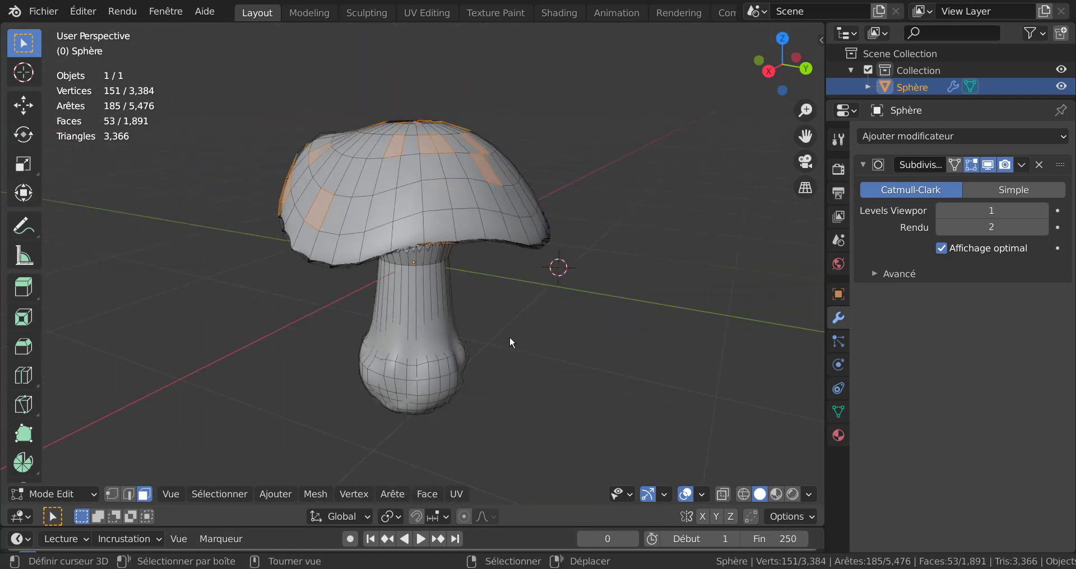
Try raising the selected random faces about 0.057 m along Z, inspect the cap from above, and undo the move.
key(g)
key(z)
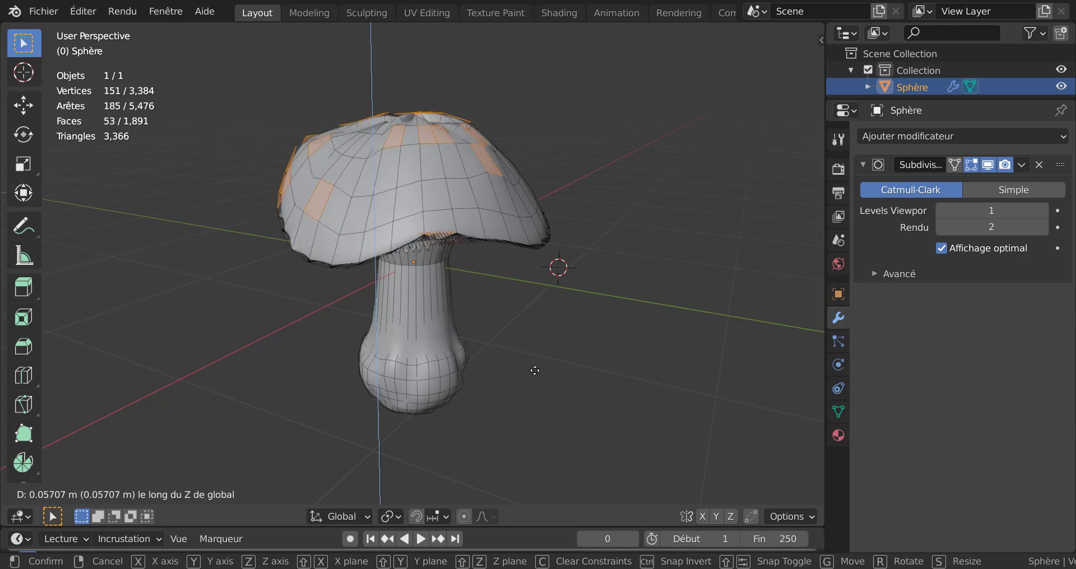
click(535, 370)
middle_drag(628, 401, 654, 421)
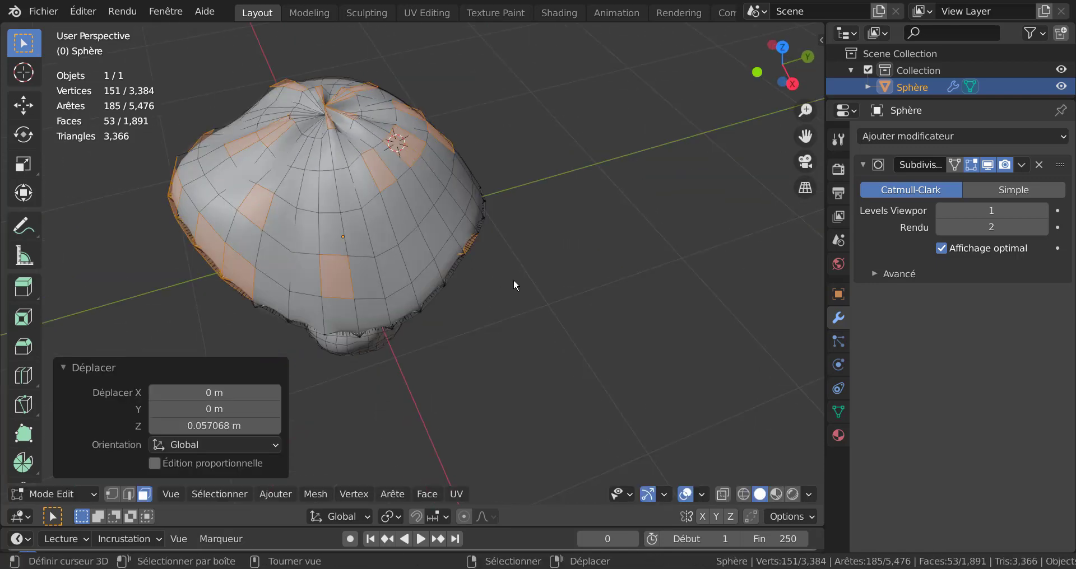
key(ctrl+z)
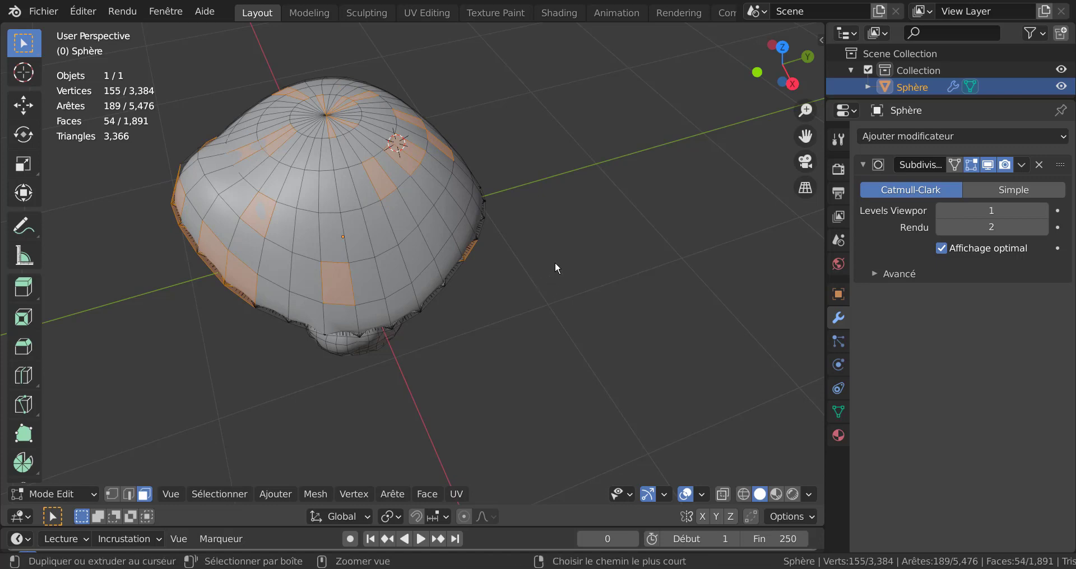
Circle-deselect the random faces around the cap's apex, keeping those further down the cap.
middle_drag(572, 276, 330, 200)
key(c)
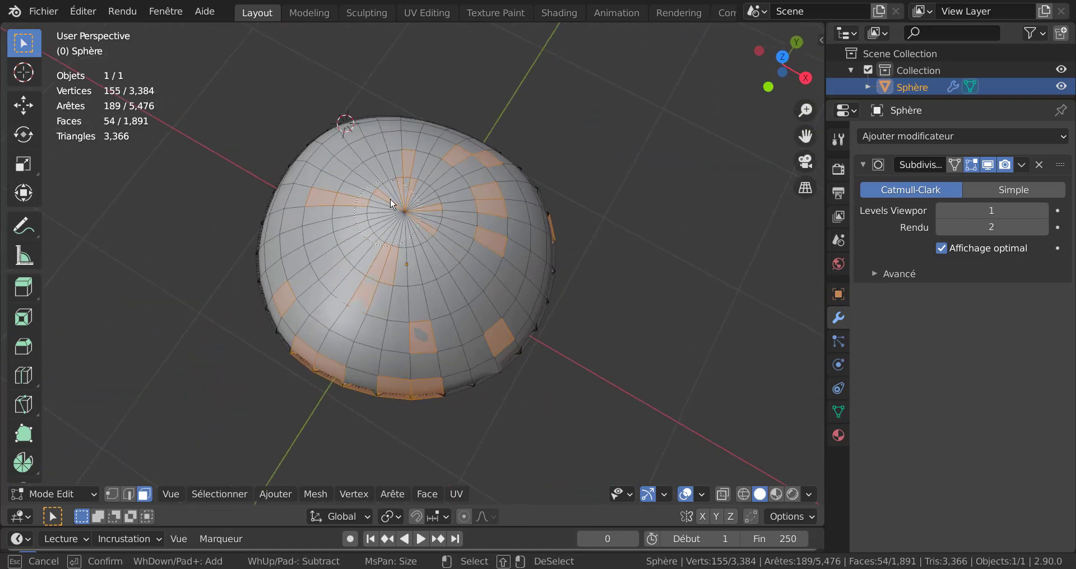
shift+drag(409, 189, 383, 233)
key(Escape)
middle_drag(687, 313, 627, 343)
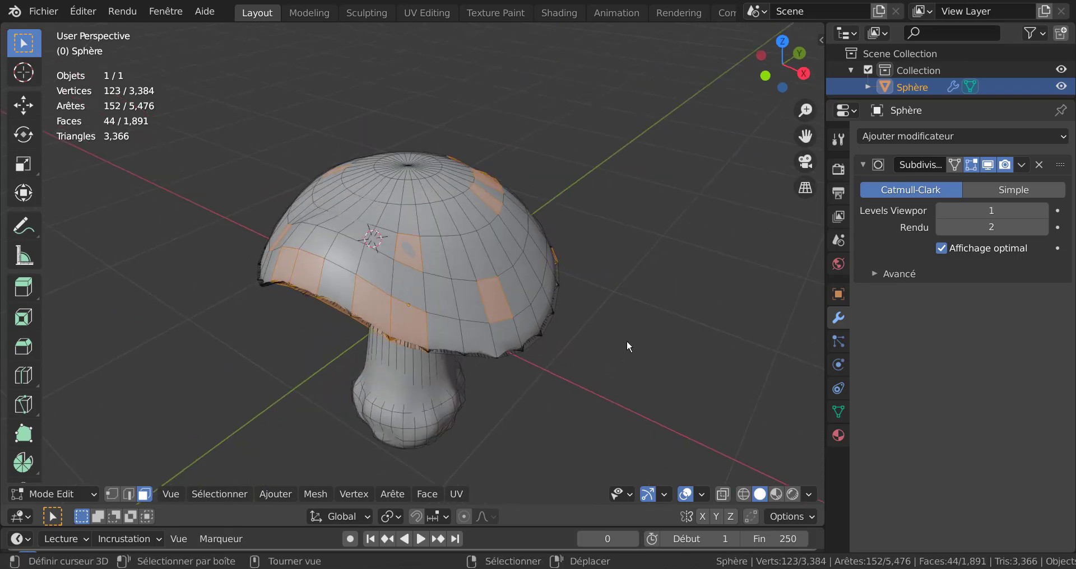
Try raising the remaining random faces about 0.061 m along Z, compare the cap in Object and Edit Mode, and undo it.
key(g)
key(z)
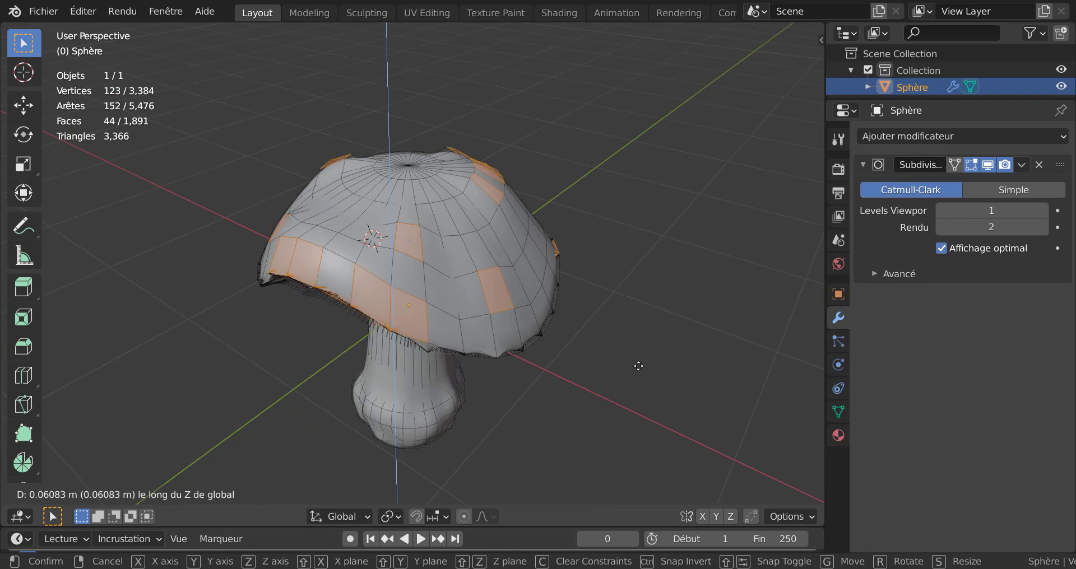
click(638, 369)
key(Tab)
middle_drag(630, 364, 394, 263)
scroll(394, 268, up, 2)
key(Tab)
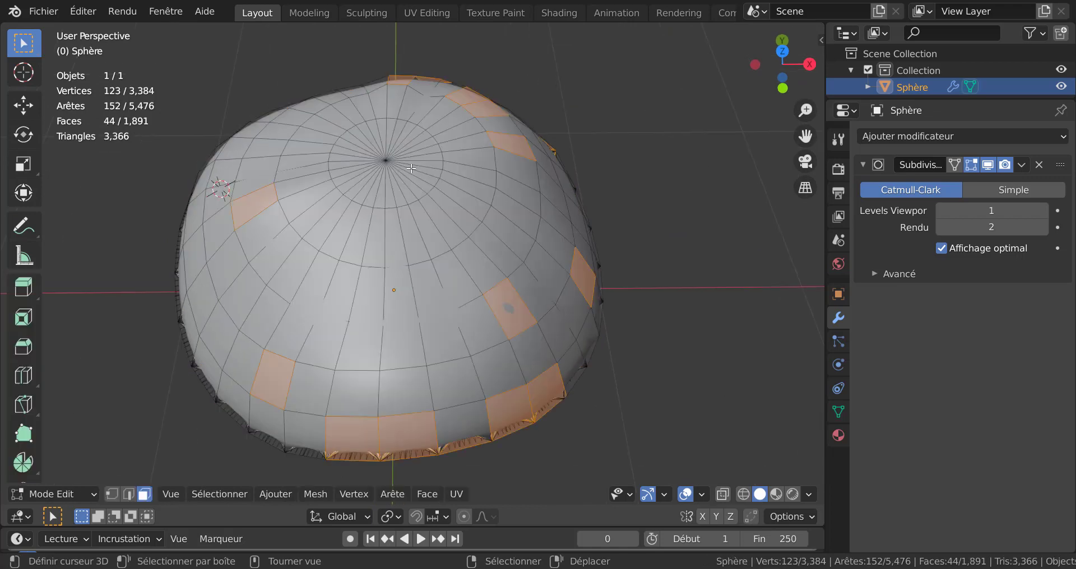
middle_drag(486, 215, 644, 358)
key(Tab)
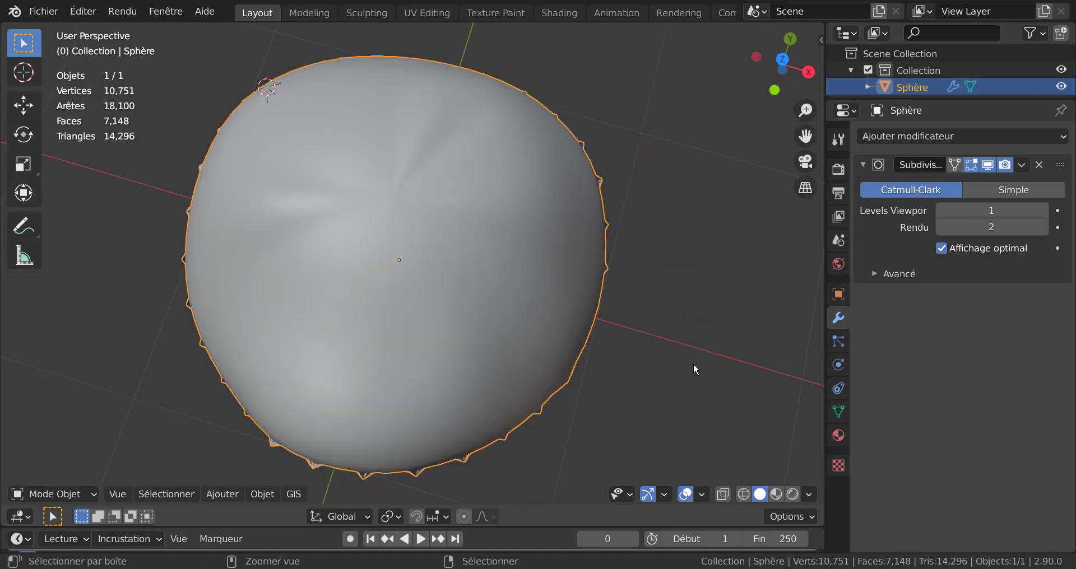
key(Tab)
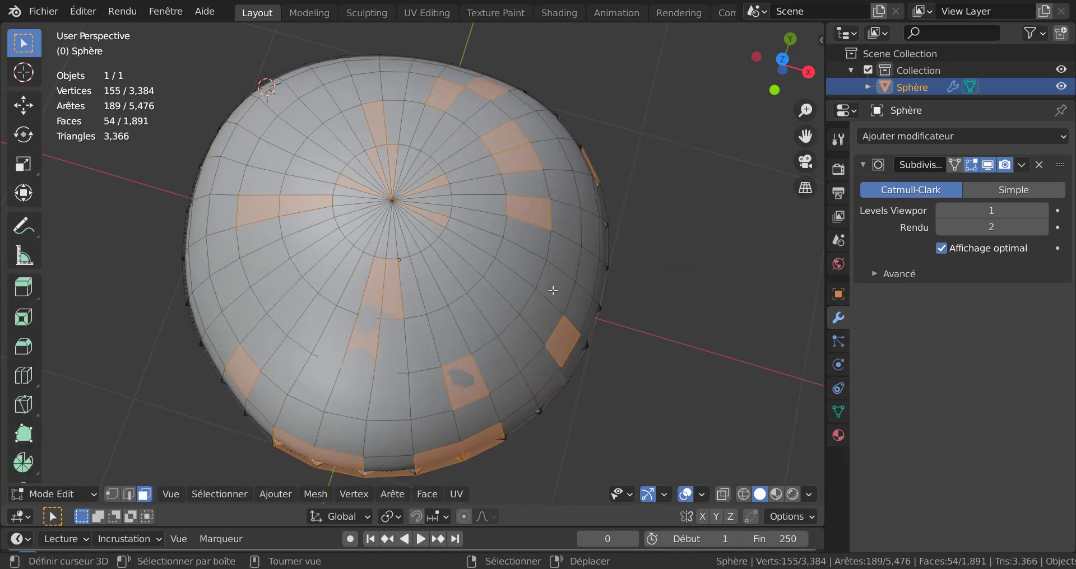
Replace the selection with ten individually picked faces spread around the upper part of the cap.
click(554, 288)
shift+click(558, 186)
shift+click(506, 107)
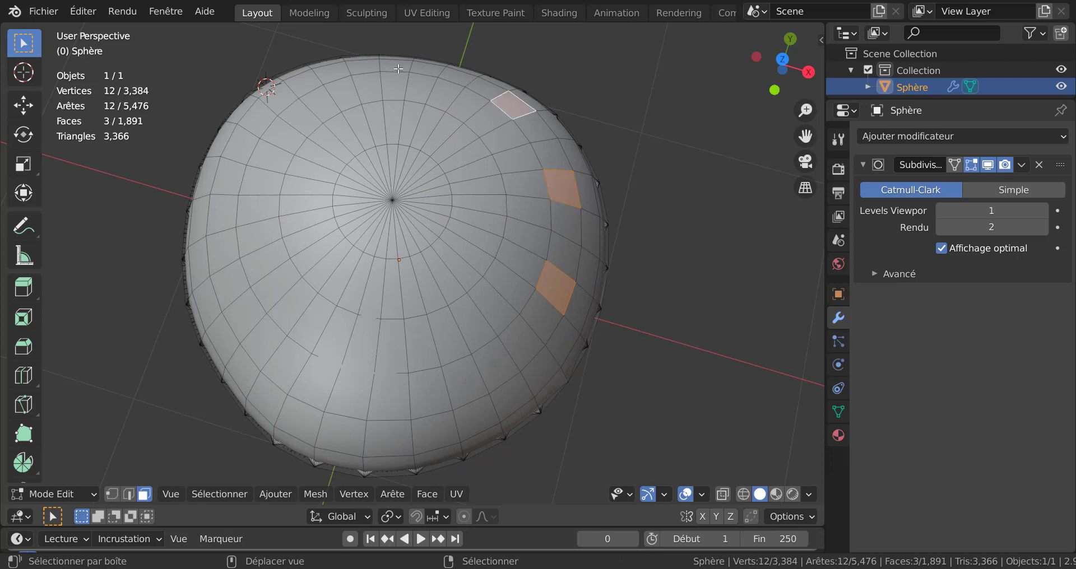
shift+click(337, 66)
shift+click(278, 362)
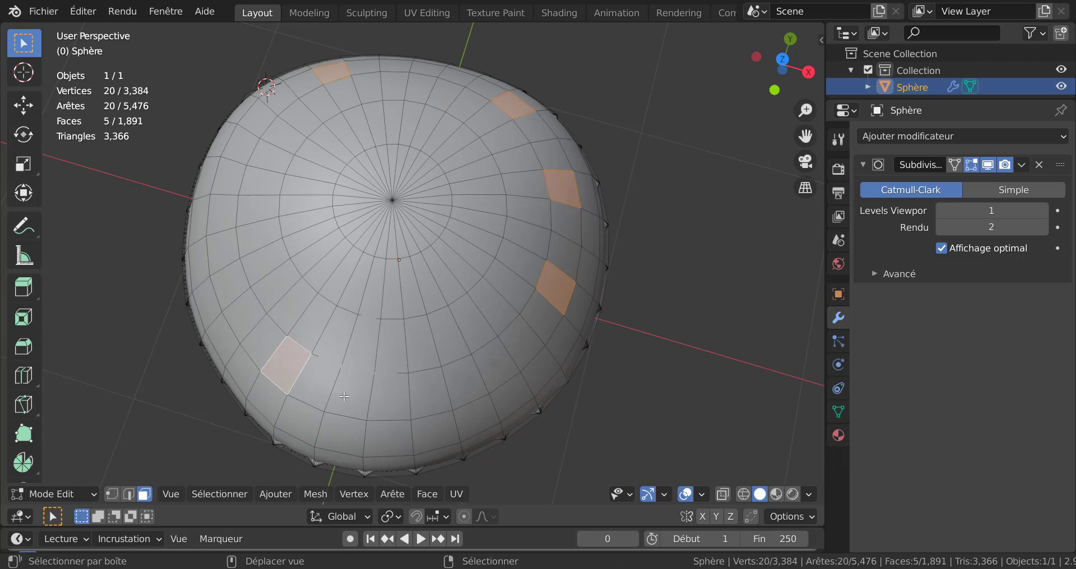
shift+click(348, 394)
shift+click(448, 335)
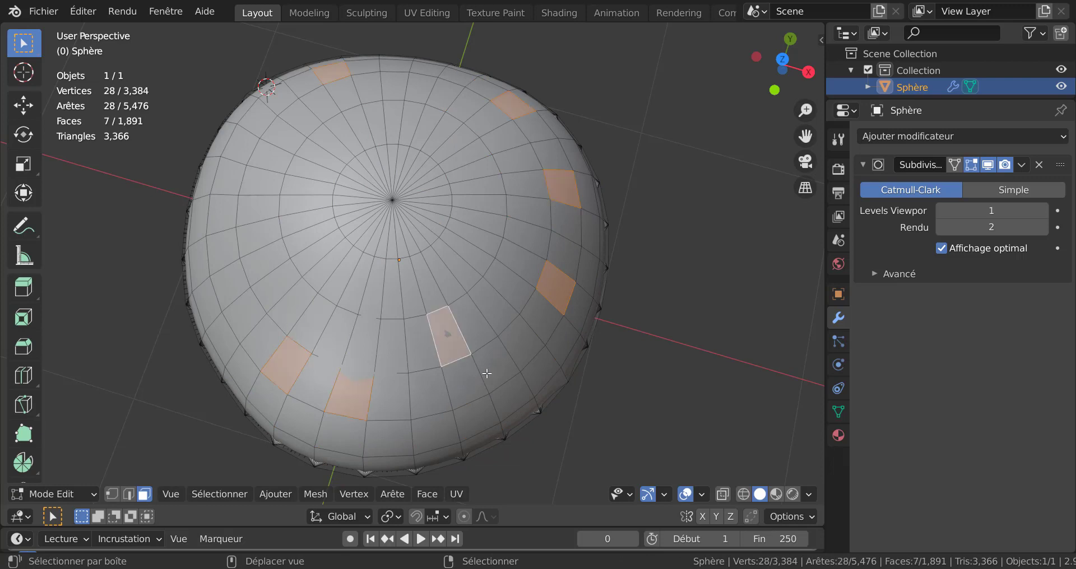
shift+click(493, 367)
shift+click(233, 302)
shift+click(218, 192)
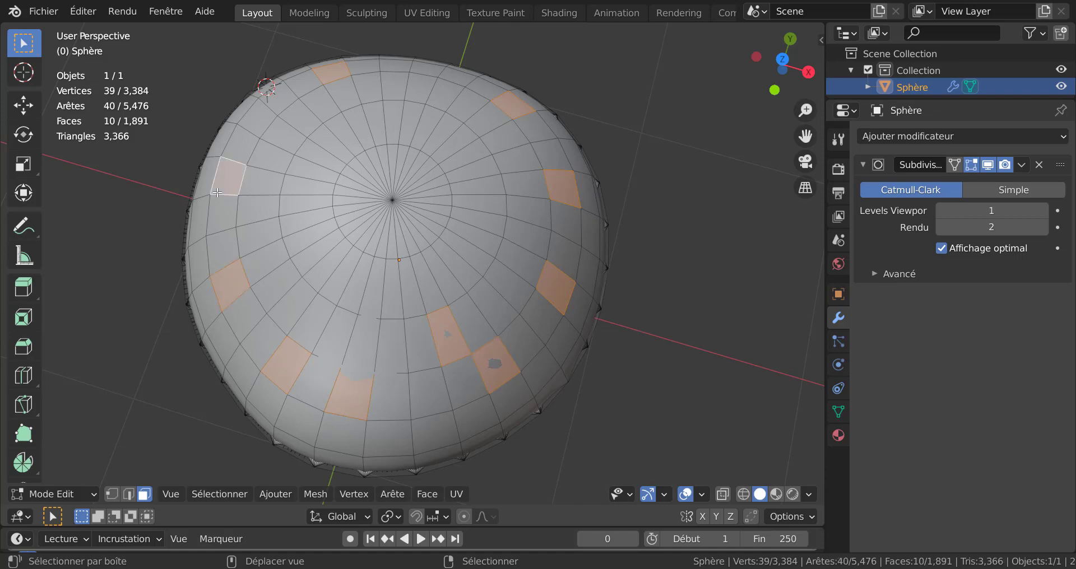
middle_drag(453, 378, 529, 308)
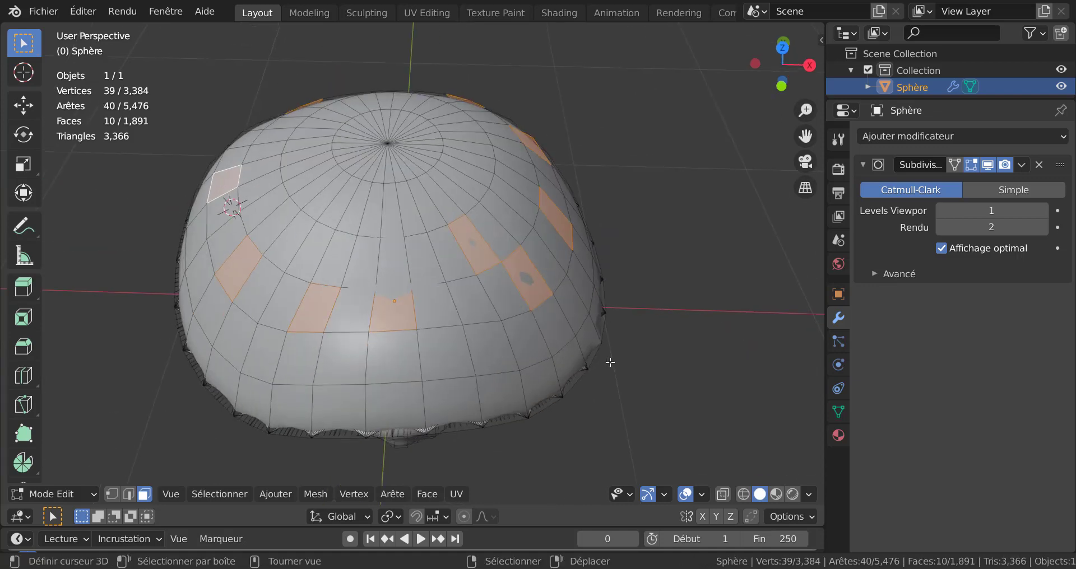
middle_drag(608, 372, 641, 371)
key(g)
key(z)
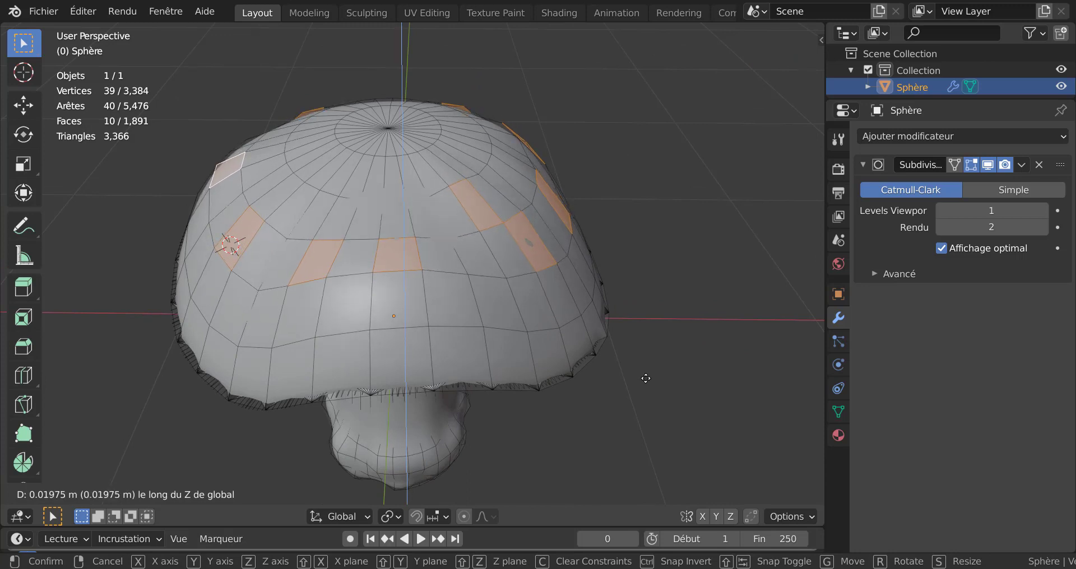
right_click(647, 376)
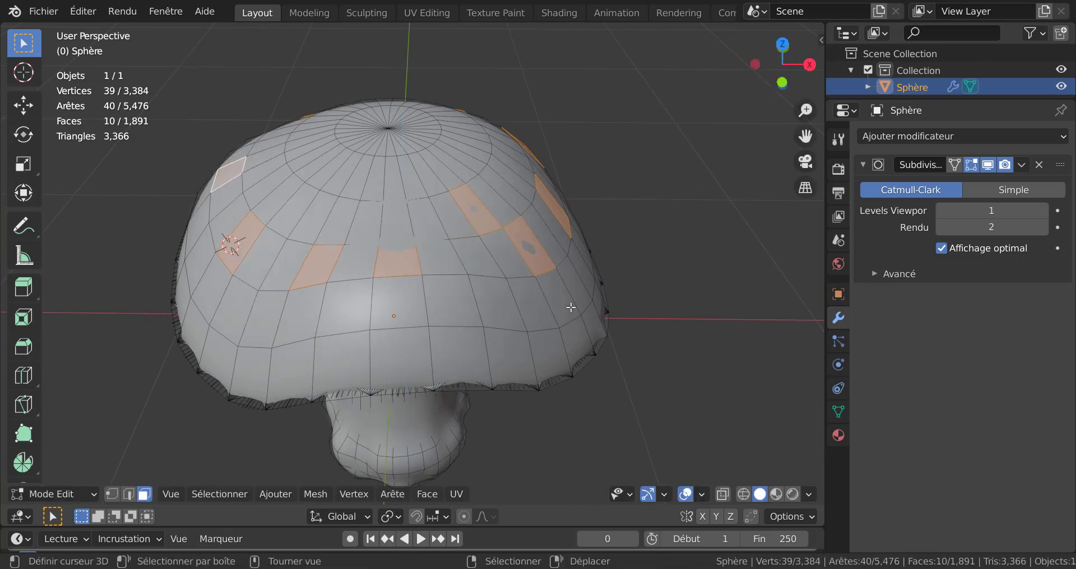
Deselect the picked face closest to the apex, raise the other nine slightly along Z and check the cap in Object Mode.
shift+right_click(480, 213)
key(g)
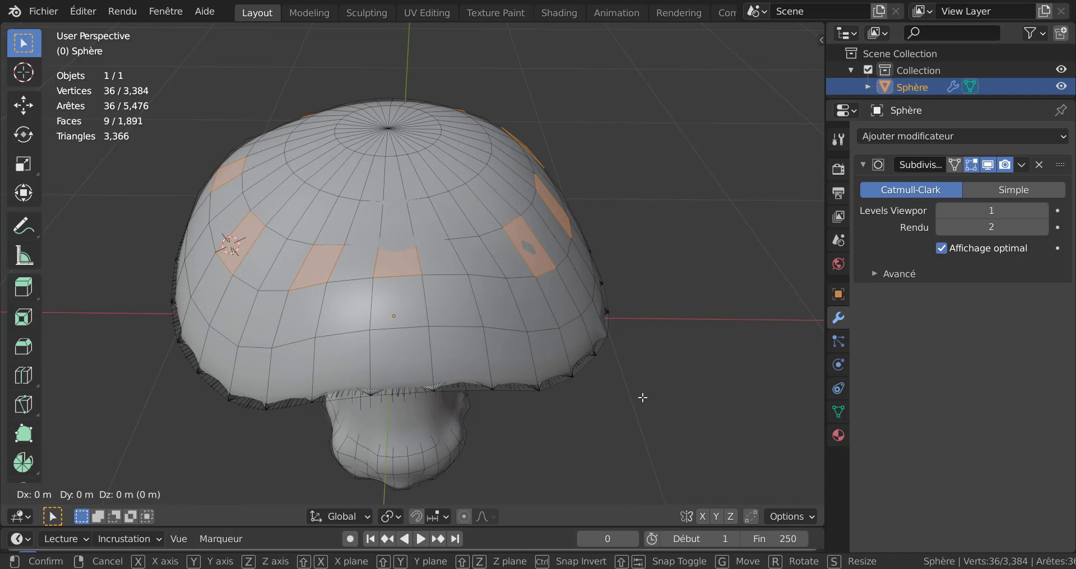
key(z)
click(643, 389)
key(Tab)
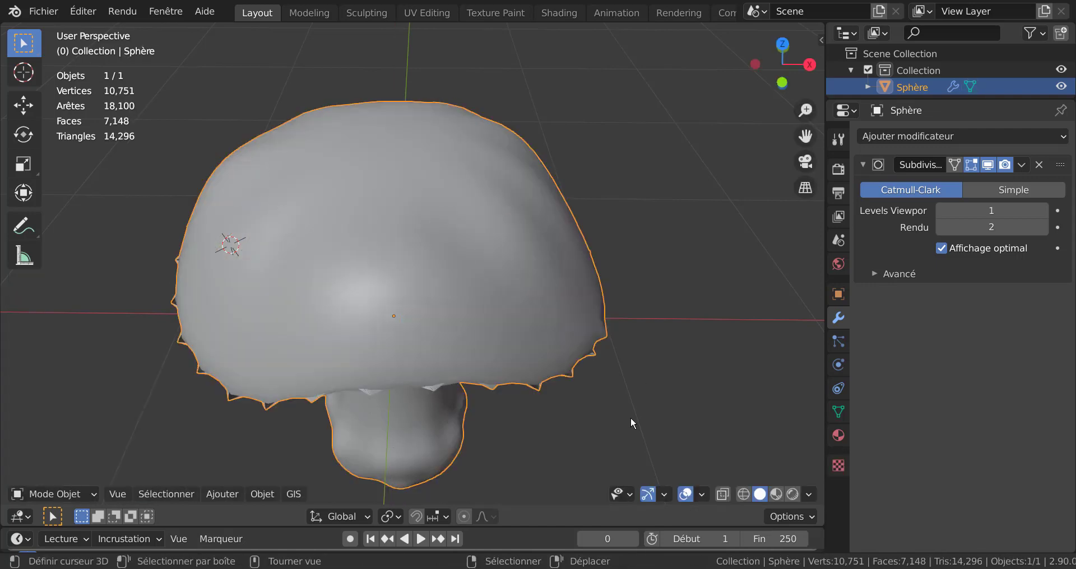
middle_drag(629, 415, 547, 331)
scroll(463, 364, up, 3)
In Edit Mode, circle-select all the gill faces on the underside of the cap around the stem.
key(Tab)
scroll(671, 387, down, 2)
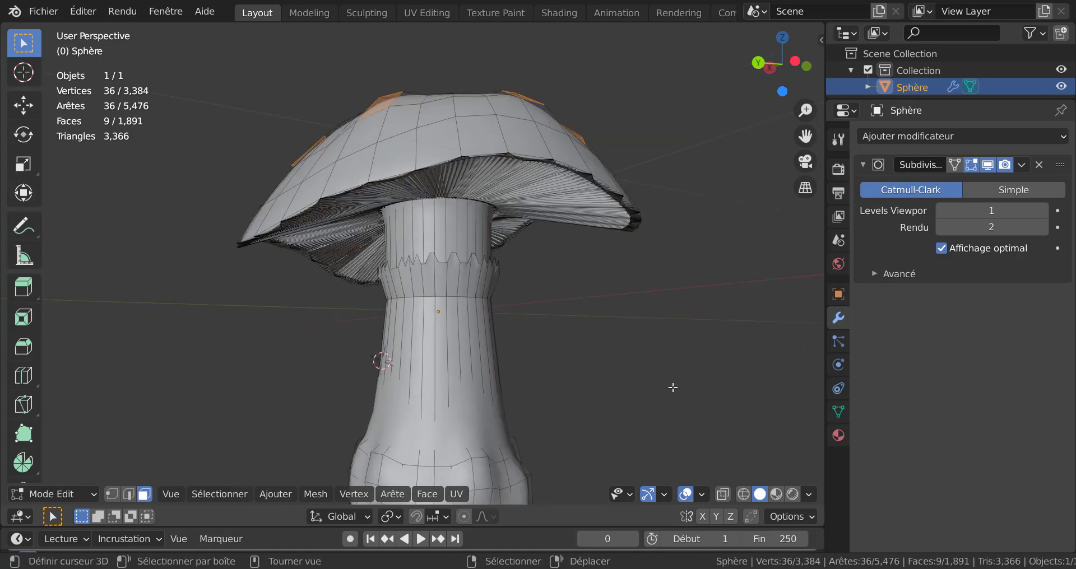
middle_drag(663, 365, 659, 246)
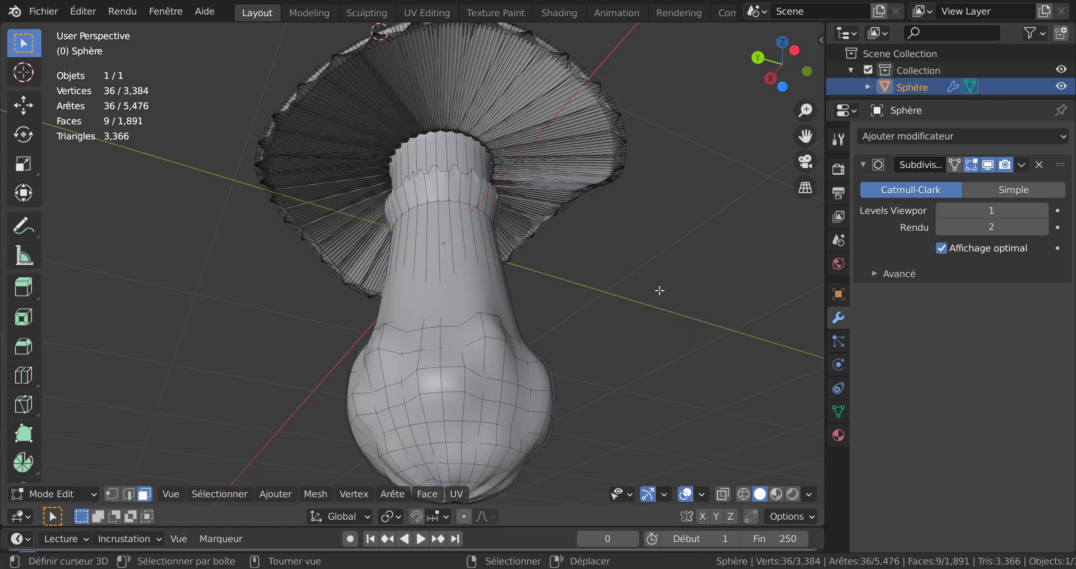
key(c)
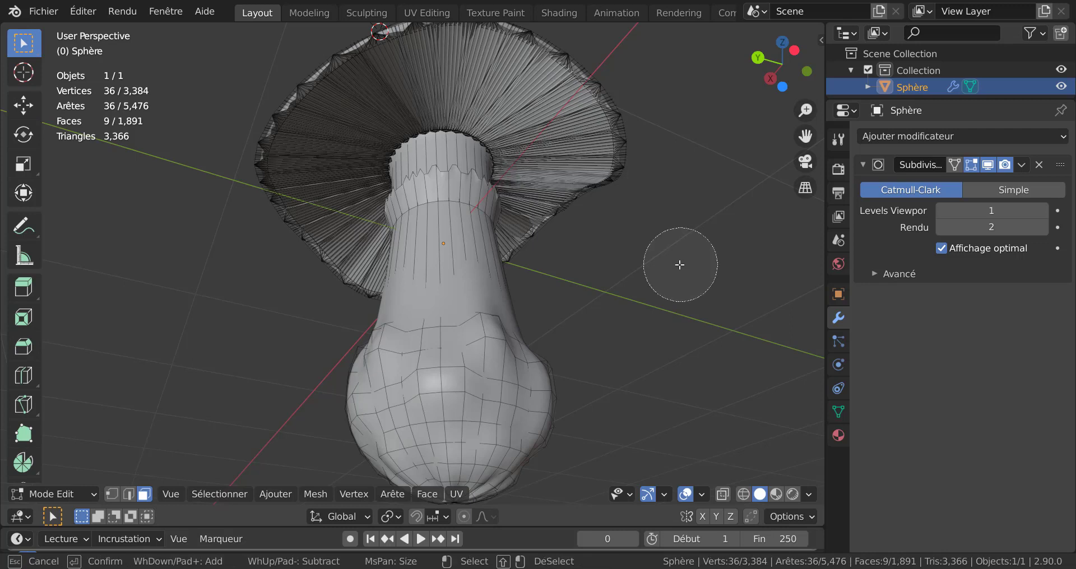
mouse_move(499, 99)
mouse_down()
mouse_move(443, 67)
mouse_move(364, 101)
mouse_move(345, 203)
mouse_up()
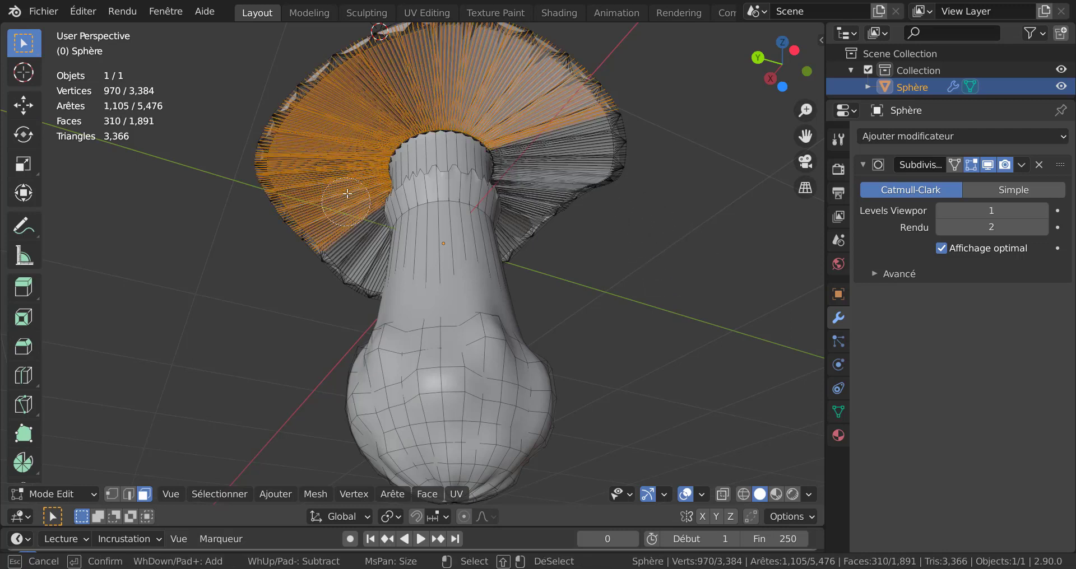
drag(545, 139, 550, 161)
key(Escape)
middle_drag(629, 230, 651, 127)
key(c)
mouse_move(540, 300)
mouse_down()
mouse_move(445, 387)
mouse_move(344, 316)
mouse_move(359, 318)
mouse_up()
key(Escape)
Circle-deselect the picked faces on the upper surface of the cap, leaving only the gills selected.
middle_drag(712, 163, 689, 391)
scroll(687, 336, up, 3)
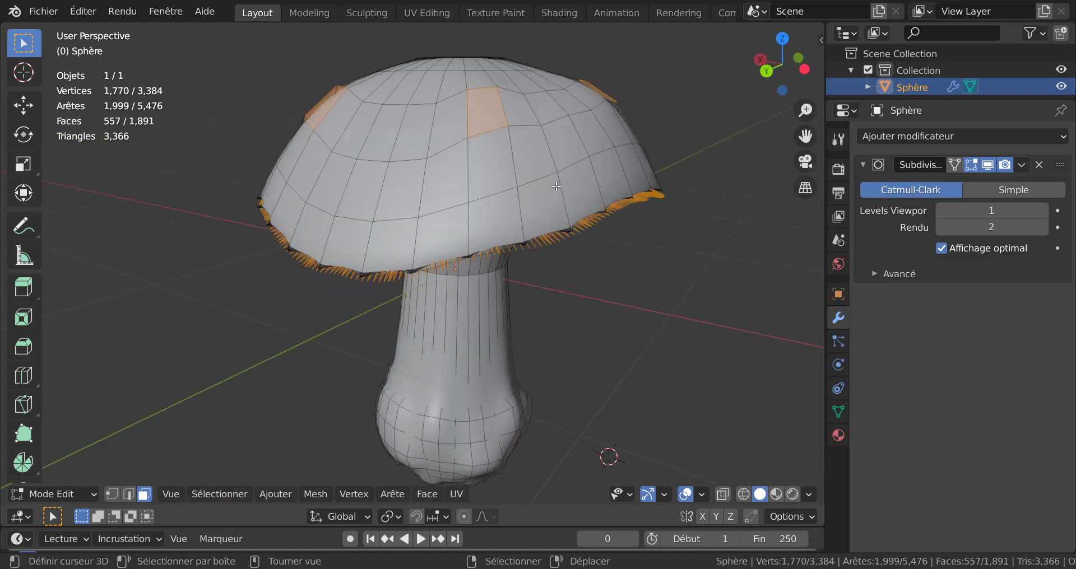
middle_drag(579, 182, 583, 246)
key(c)
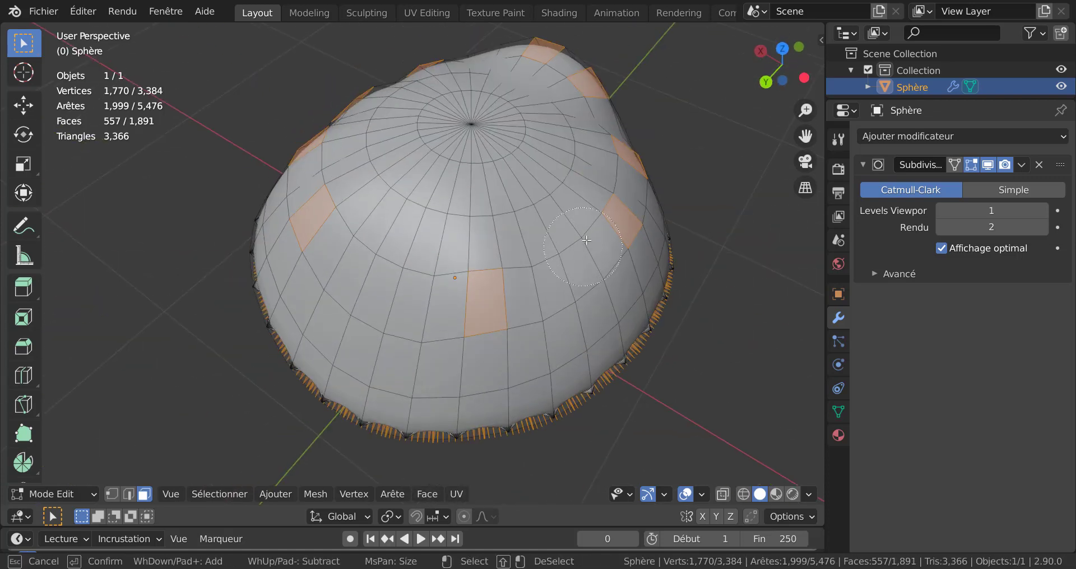
mouse_move(587, 240)
shift+mouse_down()
mouse_move(628, 218)
mouse_move(622, 135)
mouse_move(477, 56)
mouse_move(372, 143)
mouse_move(463, 295)
shift+mouse_up()
key(Escape)
mouse_move(536, 284)
middle_down()
mouse_move(742, 260)
mouse_move(742, 248)
middle_up()
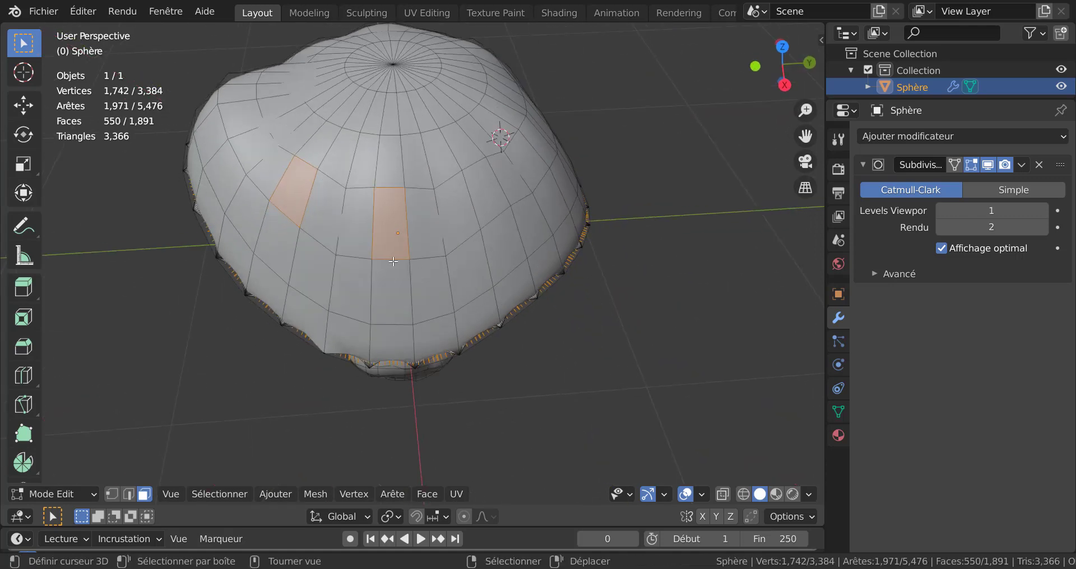
key(c)
middle_drag(331, 212, 465, 216)
key(Escape)
middle_drag(682, 425, 610, 218)
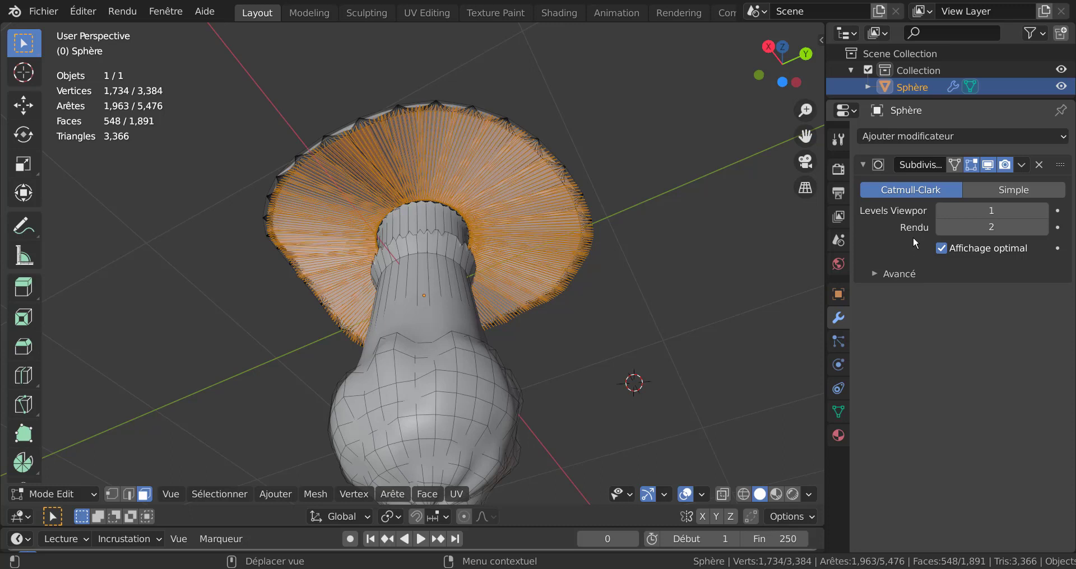
Create a new material on the mushroom and set its base colour to a pale pink for the gills.
click(838, 436)
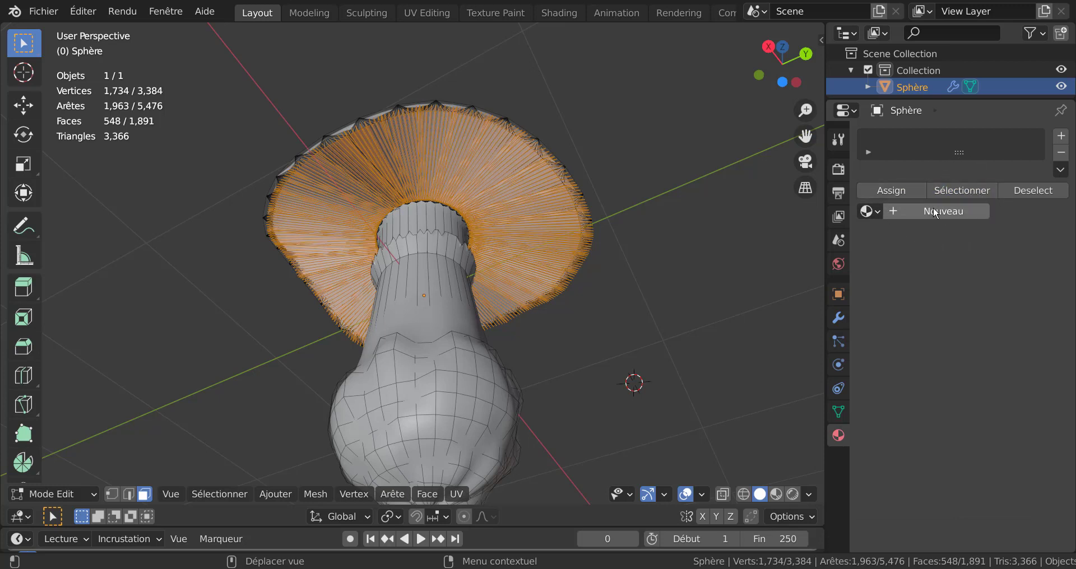
click(902, 211)
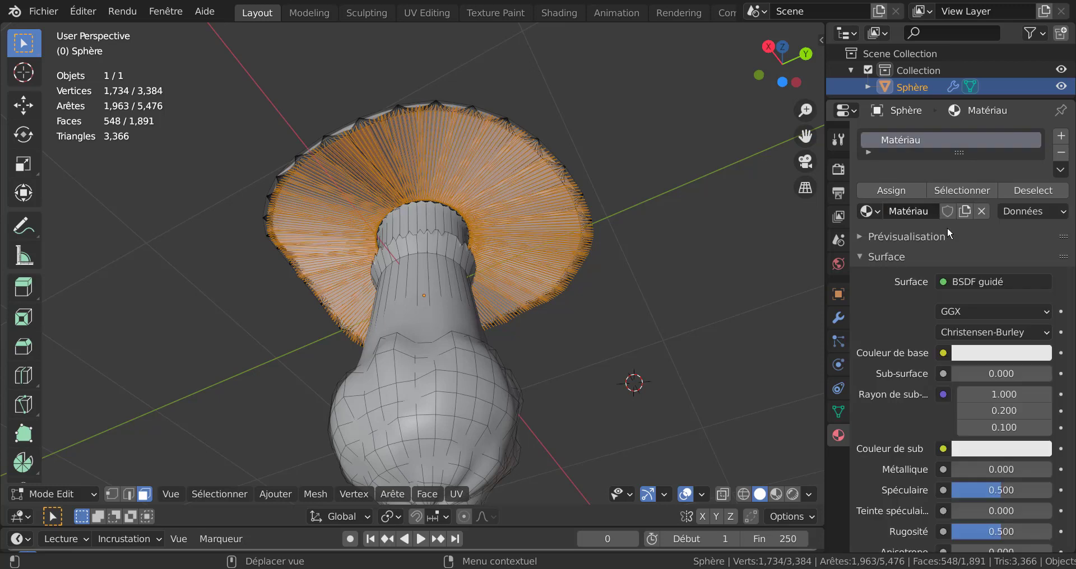
click(996, 354)
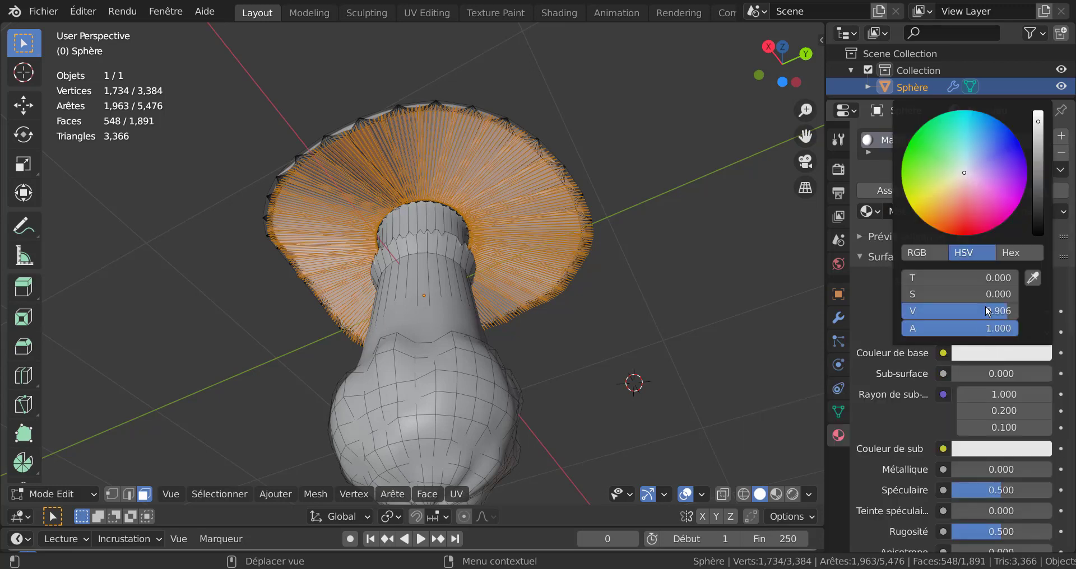
click(973, 182)
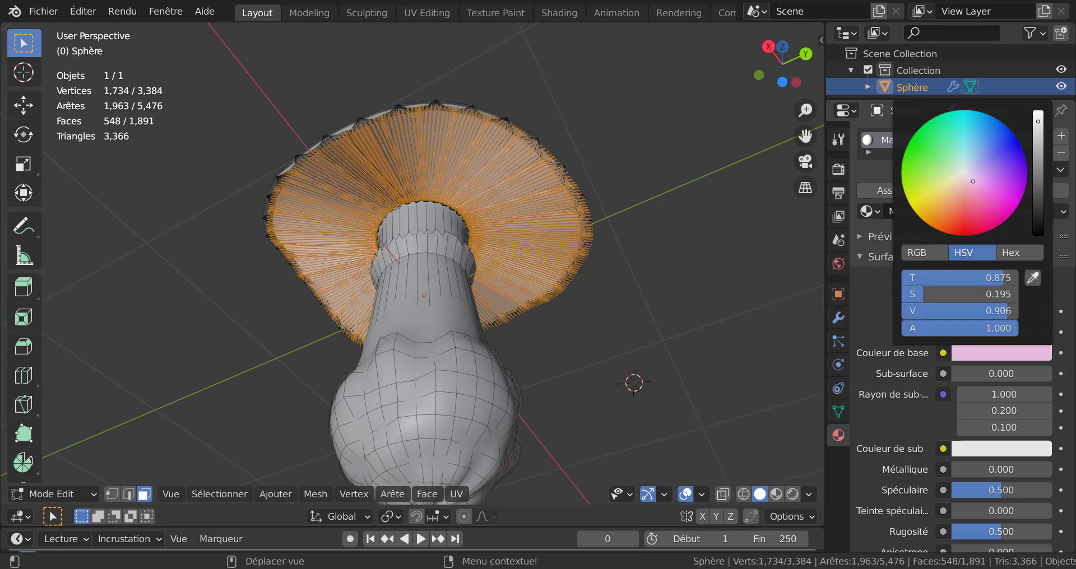
click(968, 178)
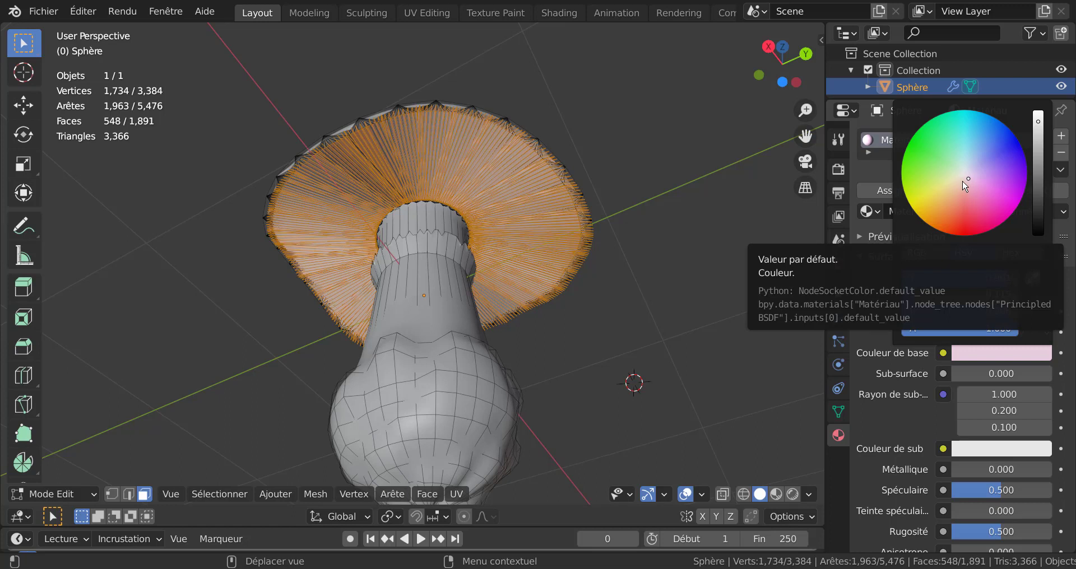
click(965, 183)
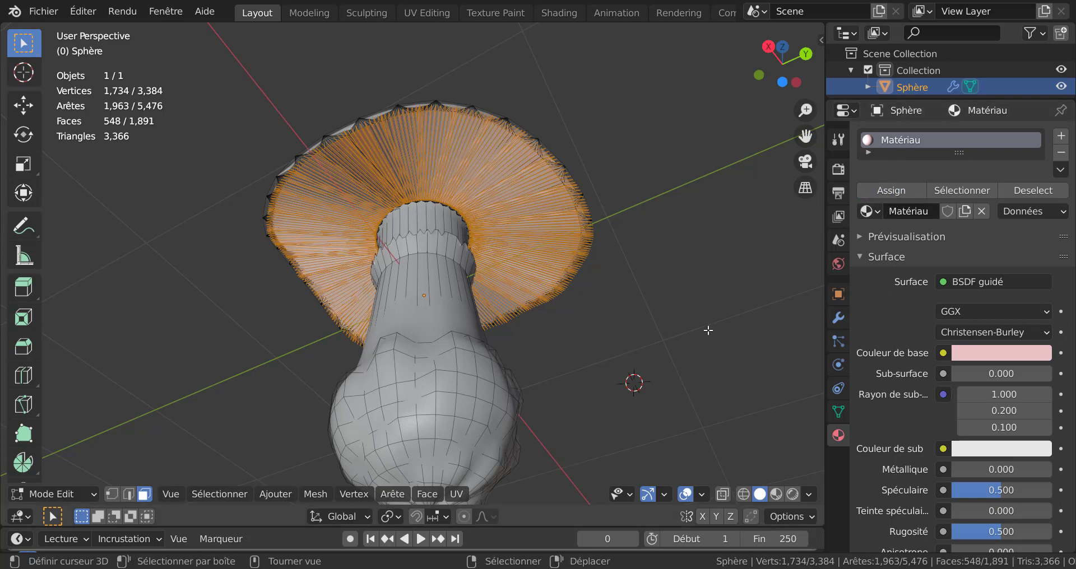
Show the mushroom in Material Preview shading and invert the face selection to pick everything except the gills.
click(776, 496)
mouse_move(673, 308)
middle_down()
mouse_move(680, 359)
mouse_move(667, 345)
middle_up()
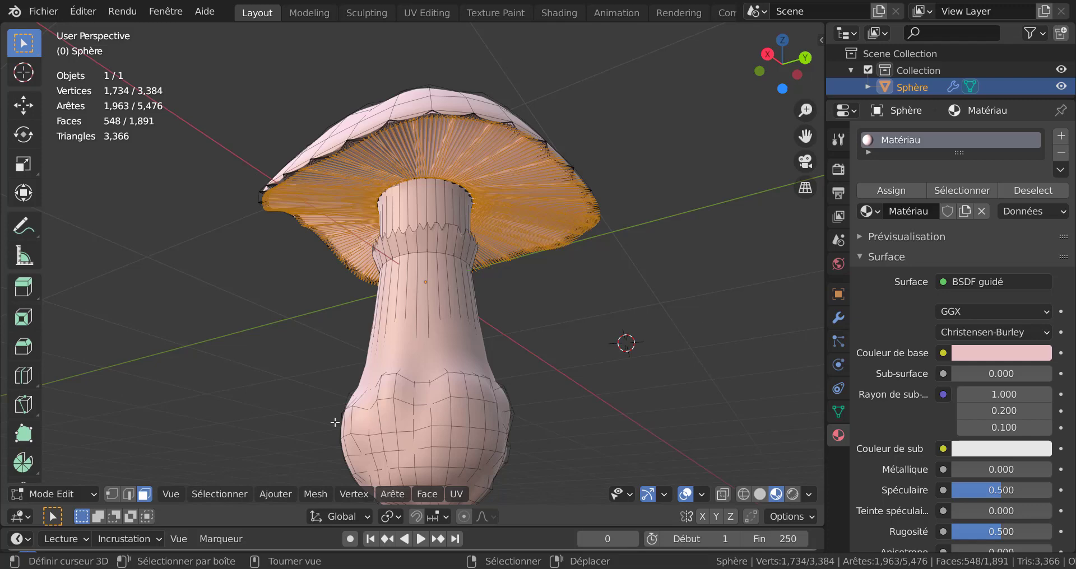
click(221, 493)
click(228, 437)
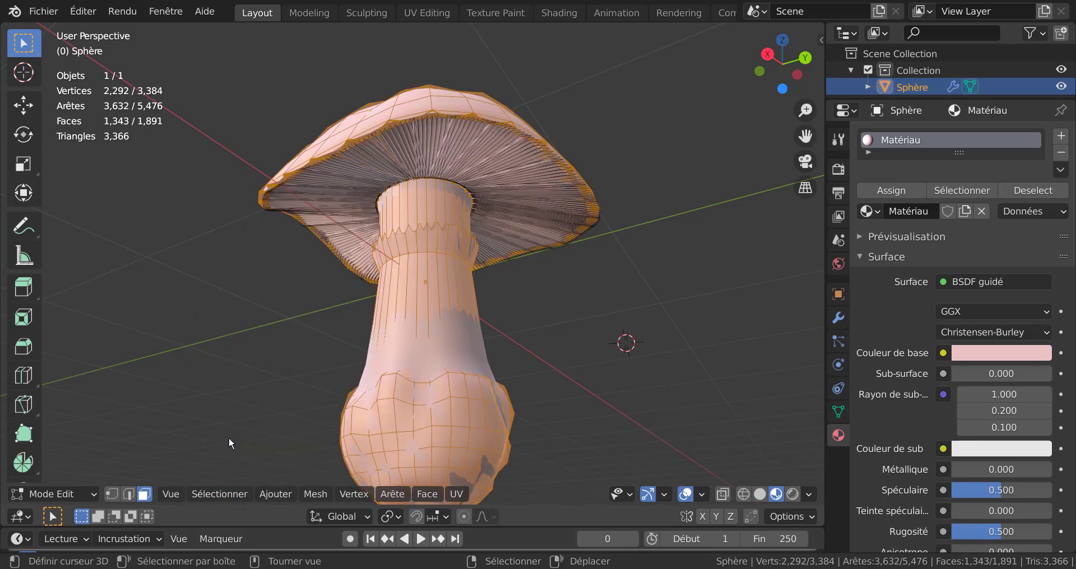
Add a second material slot with a new default white material, assign it to the selected faces and check it in Object Mode.
click(1061, 135)
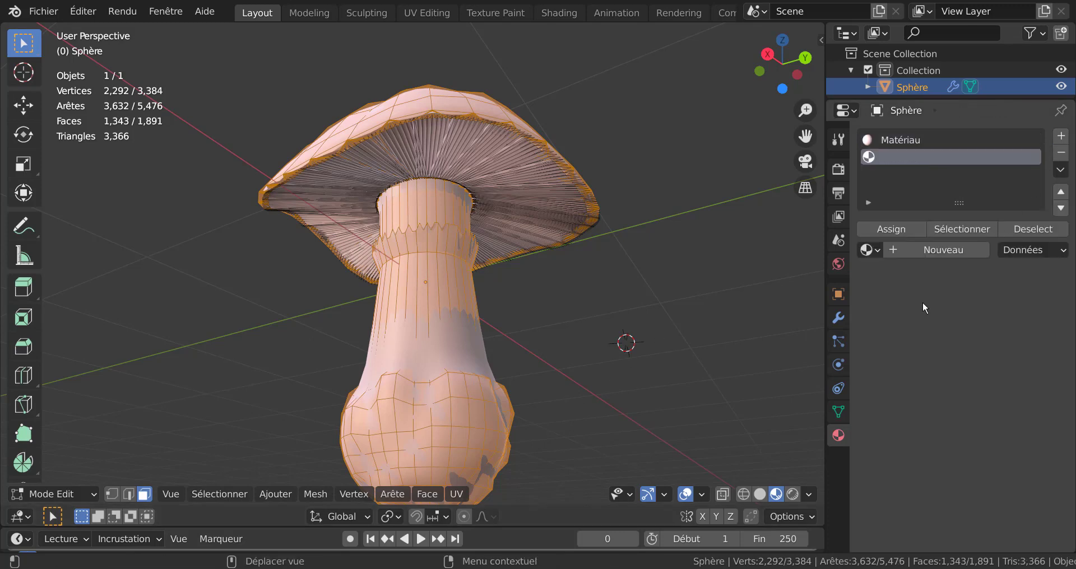
click(931, 249)
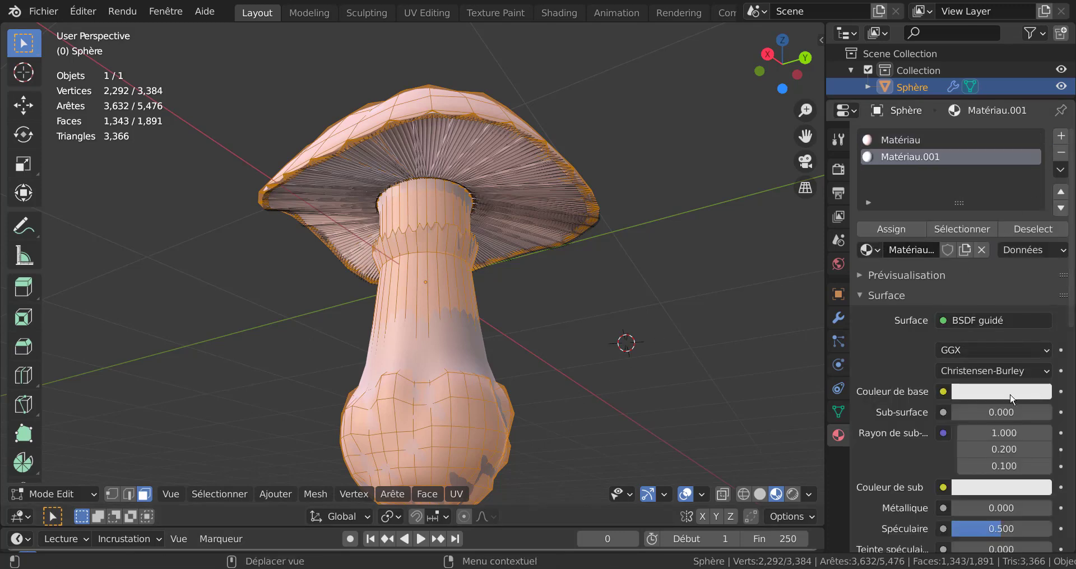
click(897, 231)
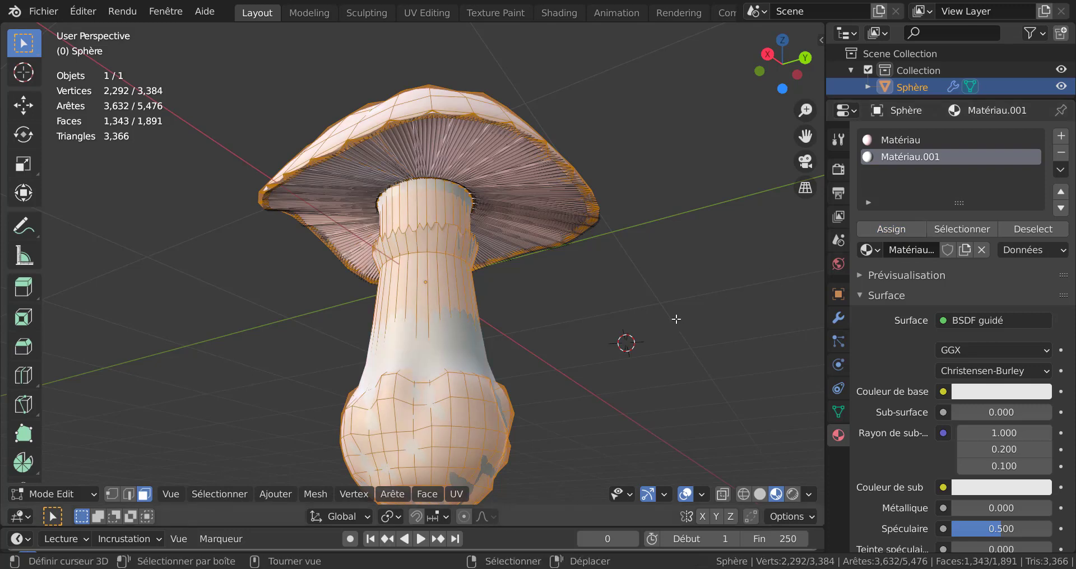
key(Tab)
middle_drag(654, 324, 509, 295)
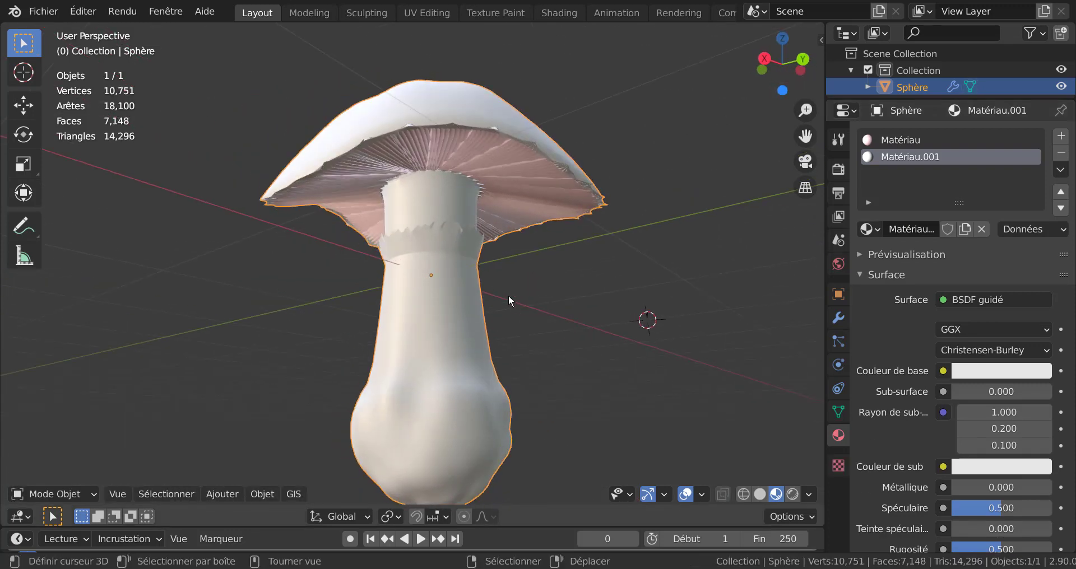
middle_drag(482, 206, 482, 258)
In Edit Mode, clear the selection and circle-select the faces around the cap's apex from the top view.
key(Tab)
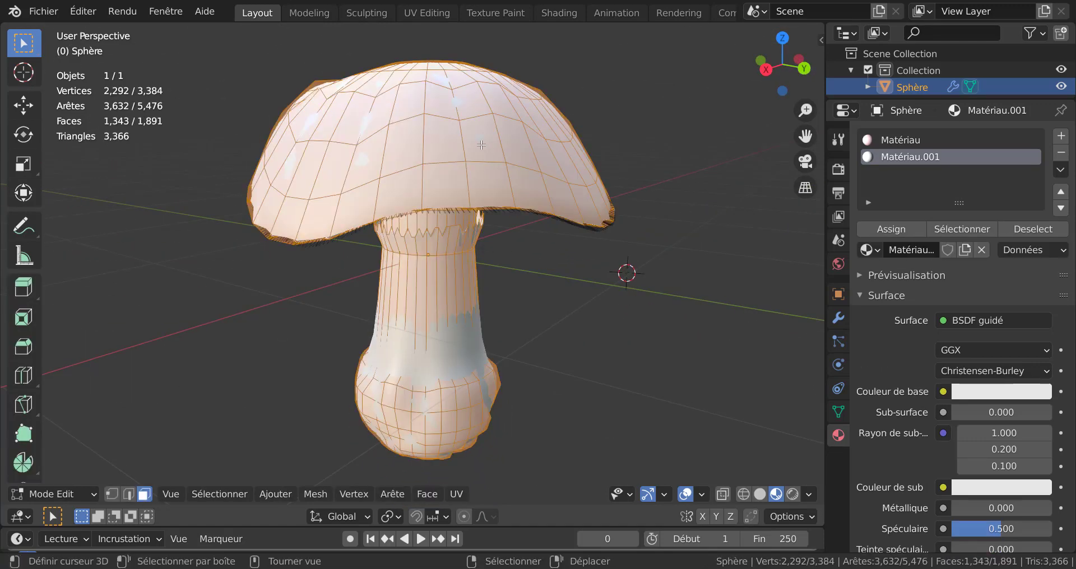
mouse_move(481, 145)
middle_down()
mouse_move(483, 202)
mouse_move(454, 220)
middle_up()
key(c)
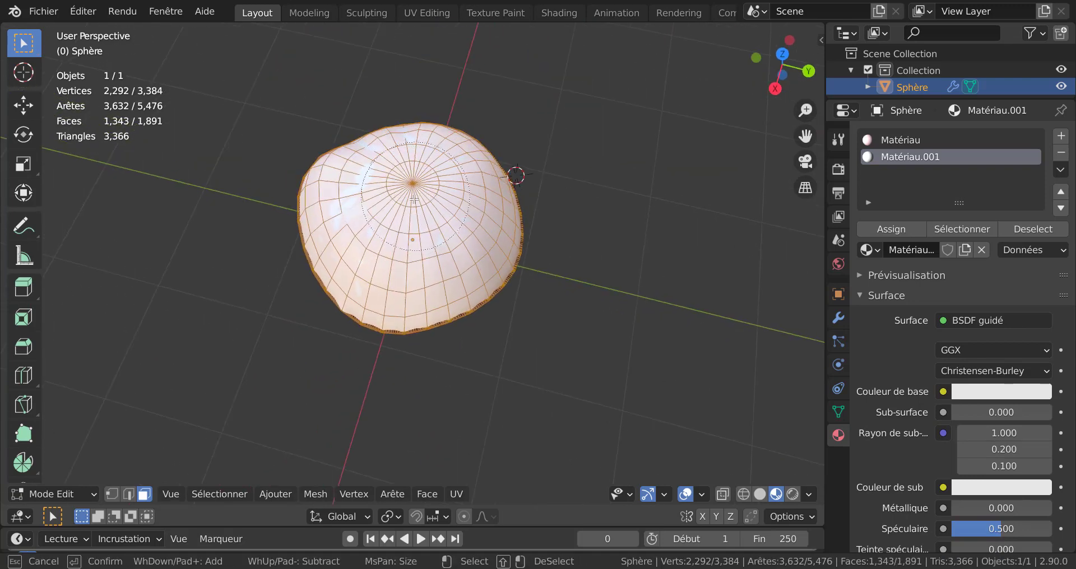
key(Escape)
key(alt+a)
middle_drag(667, 243, 669, 253)
key(KP_7)
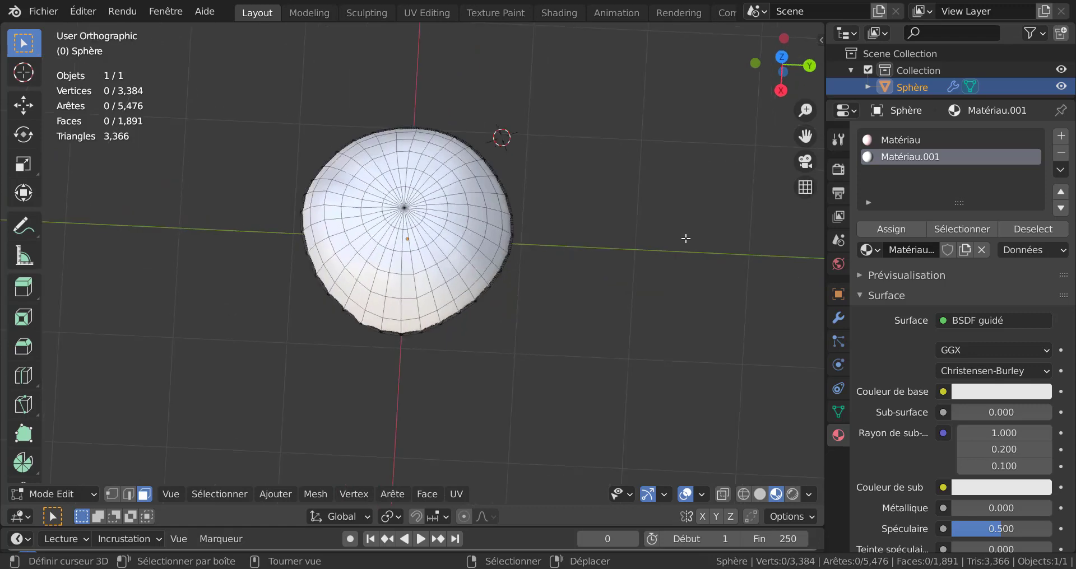
key(c)
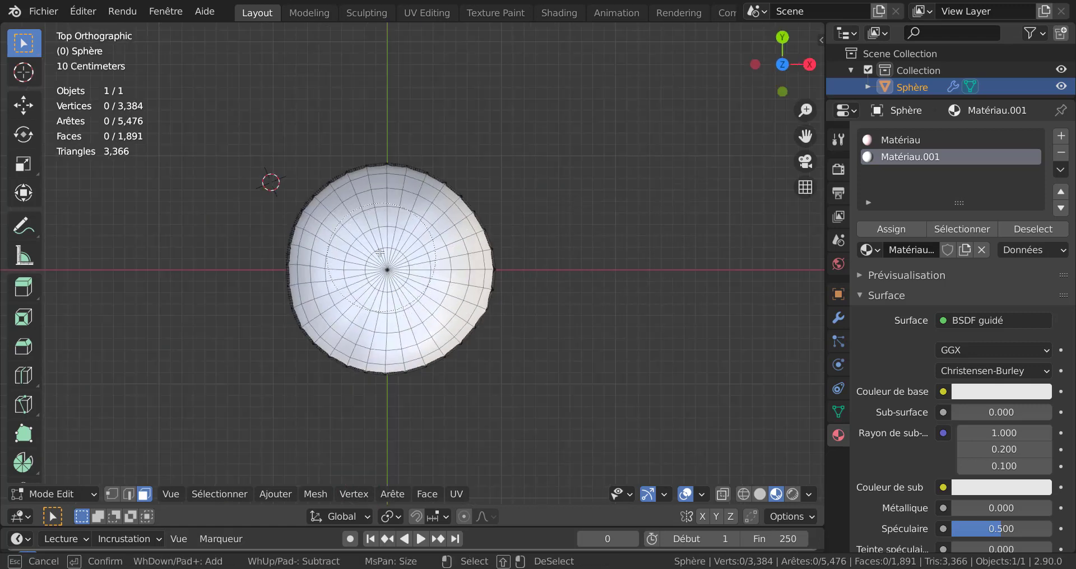
drag(380, 253, 395, 280)
key(Escape)
Grow the face selection twice to cover the whole upper surface of the cap down to its rim.
middle_drag(611, 296, 623, 309)
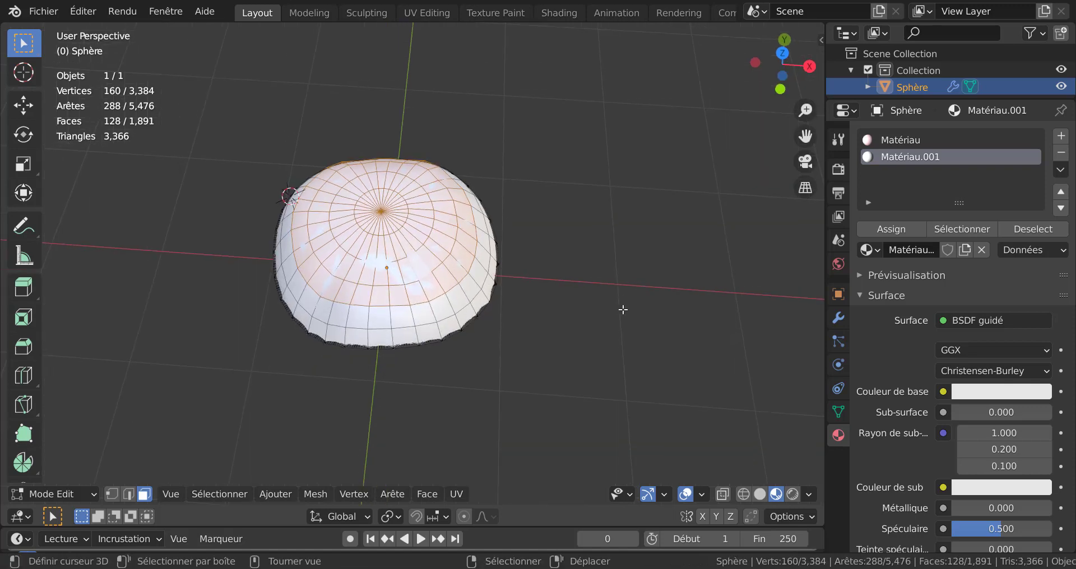
key(ctrl+KP_Add)
key(ctrl+KP_Add)
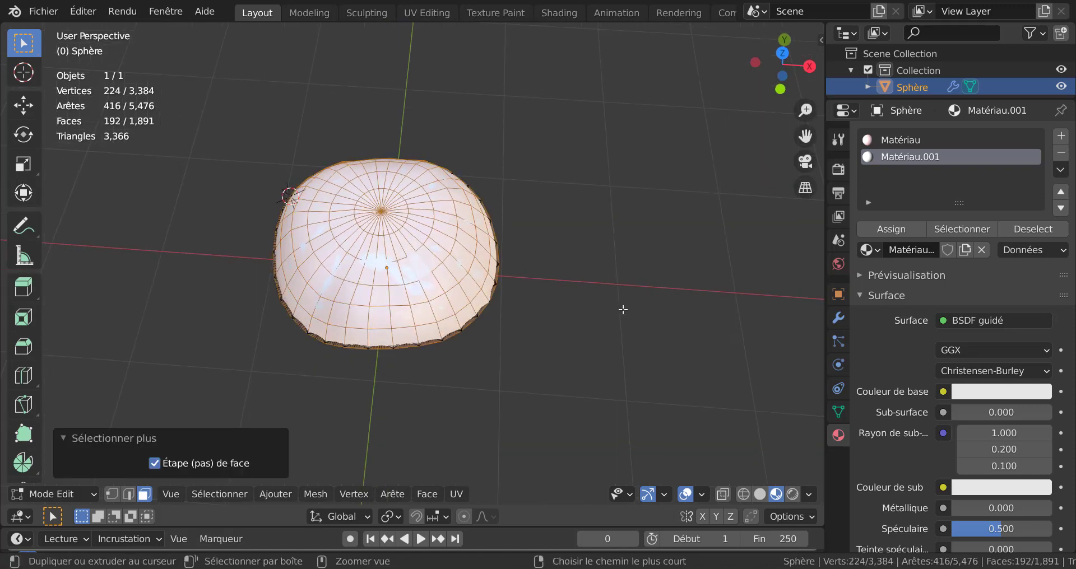
middle_drag(625, 248, 699, 261)
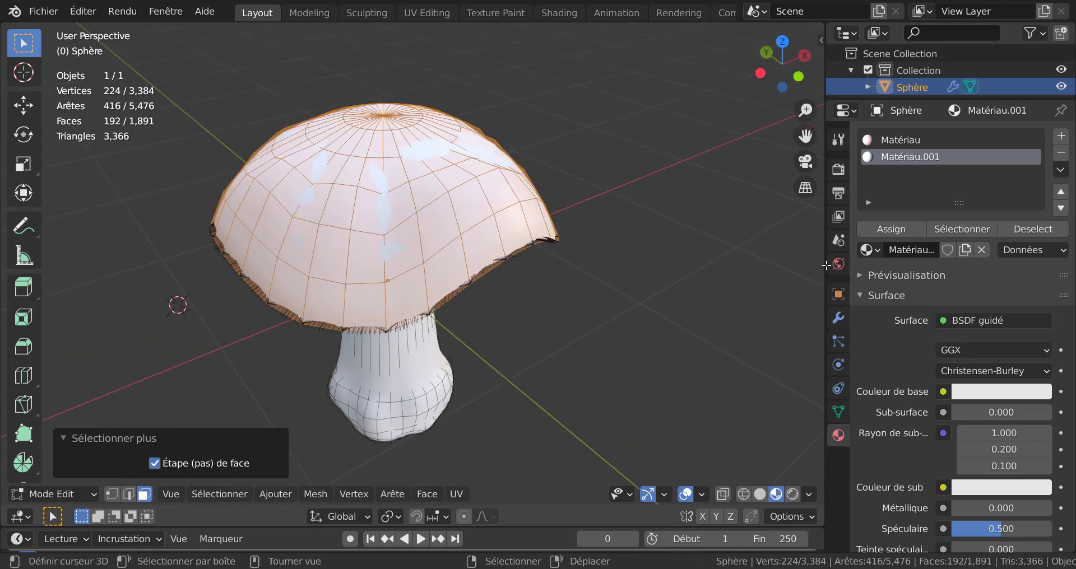
Add a third slot with a new material in a darkened greyish mauve (hue 0.791, saturation 0.087) and assign it to the cap's upper faces.
click(1061, 136)
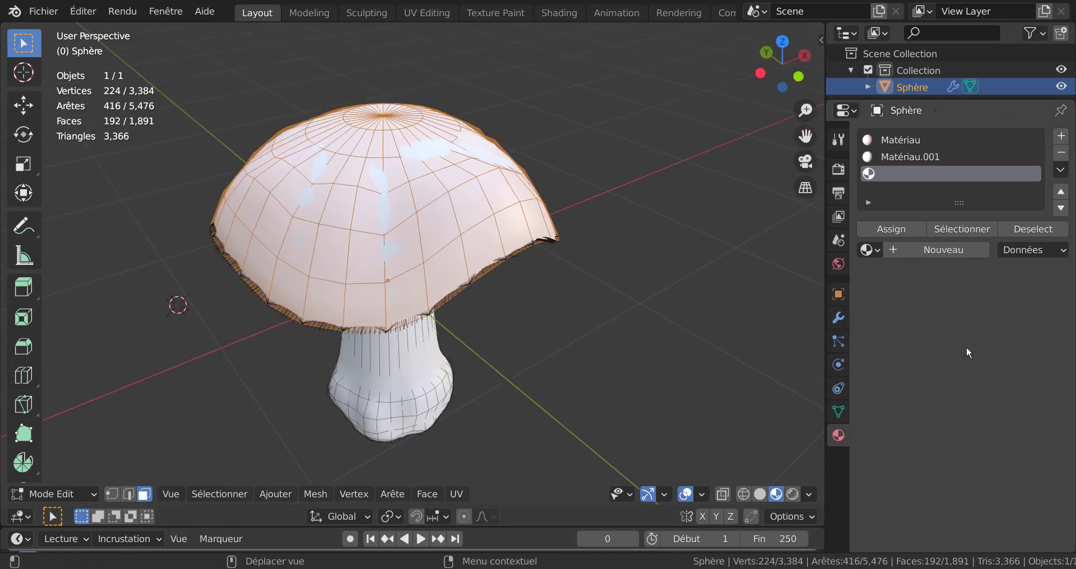
click(932, 244)
click(989, 391)
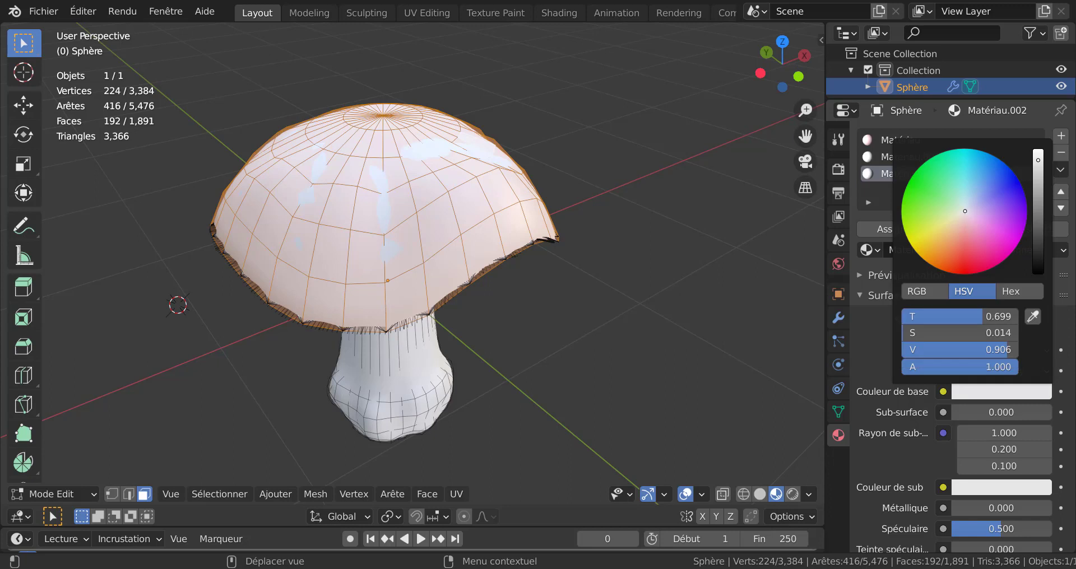
drag(964, 211, 969, 212)
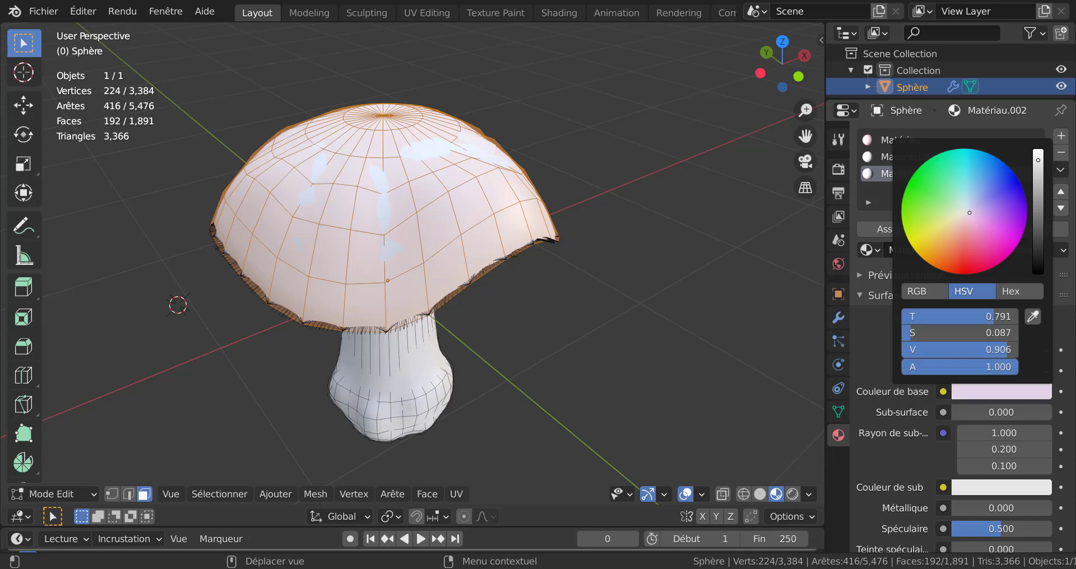
drag(1038, 163, 1037, 215)
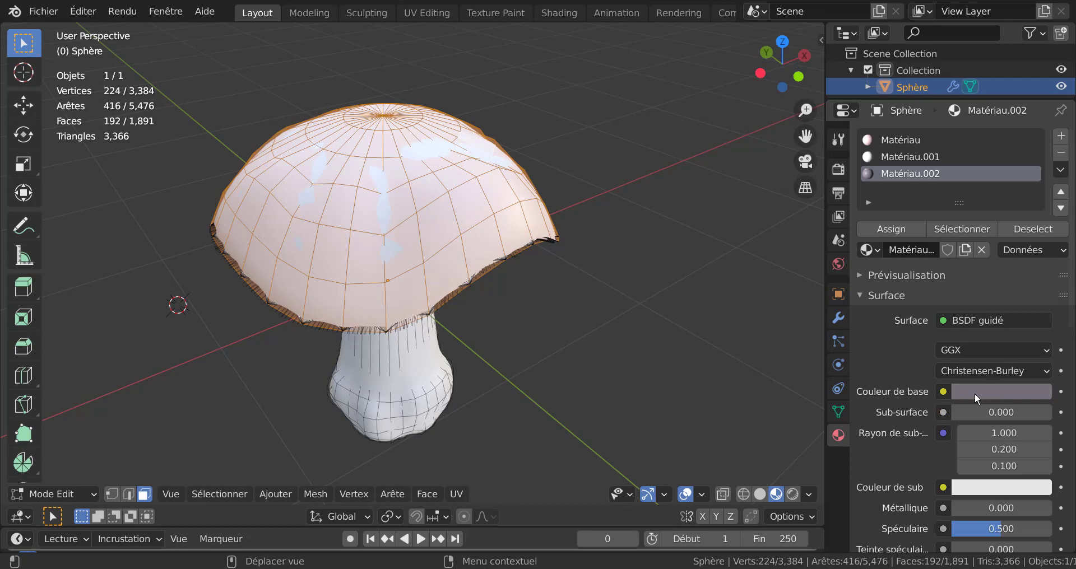
click(895, 228)
Extend the mauve material over the cap's rim by growing the selection and assigning it twice, and check the result in Object Mode.
scroll(652, 369, up, 1)
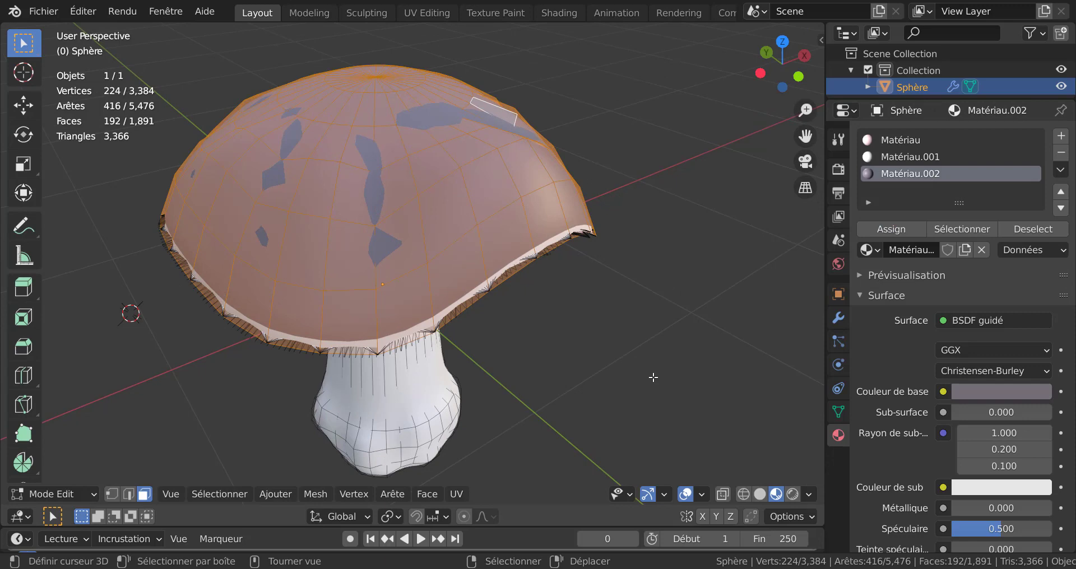
key(ctrl+KP_Add)
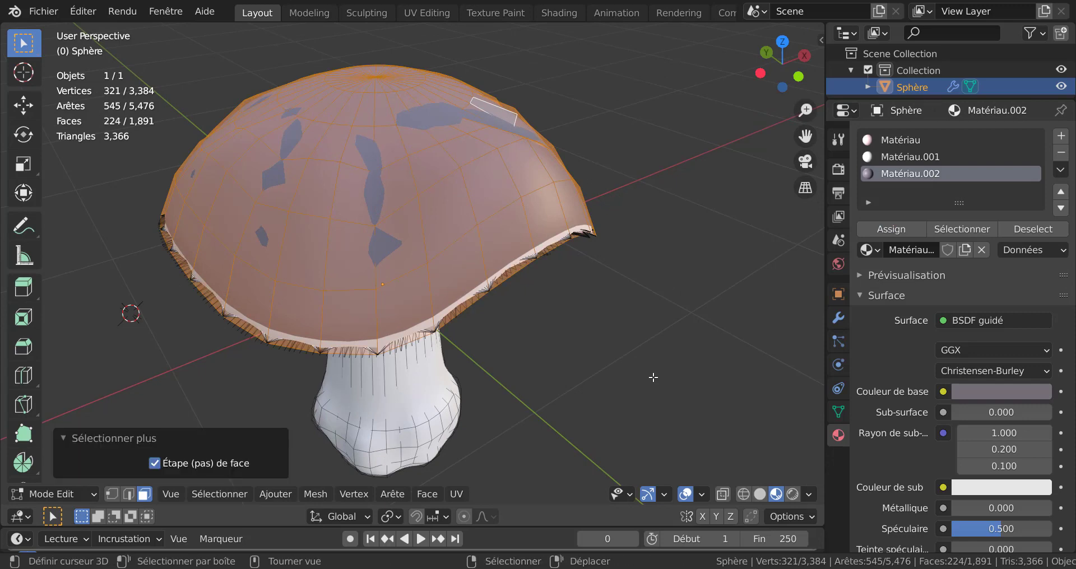
click(890, 230)
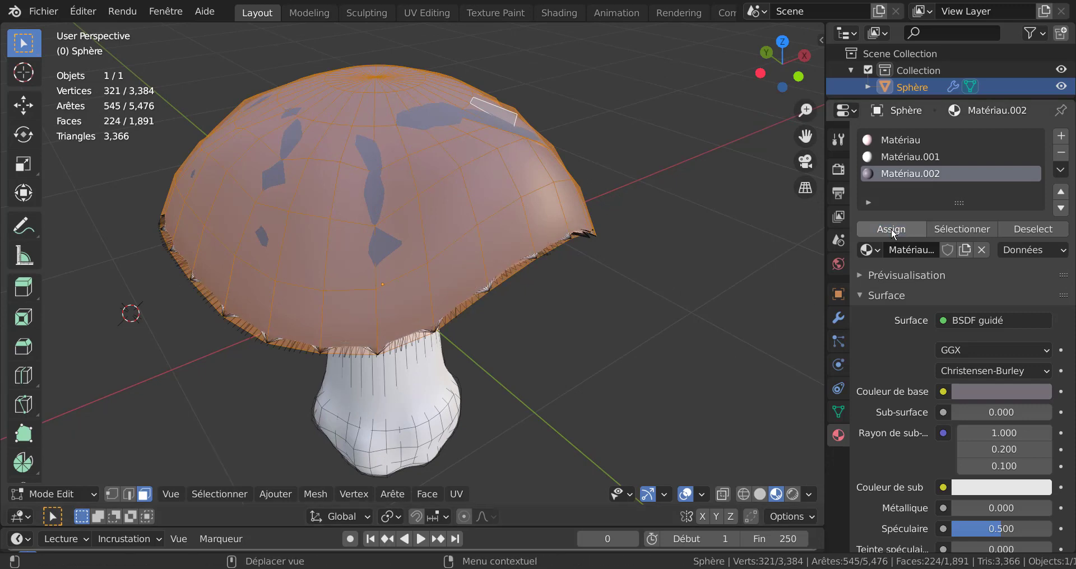
key(ctrl+KP_Add)
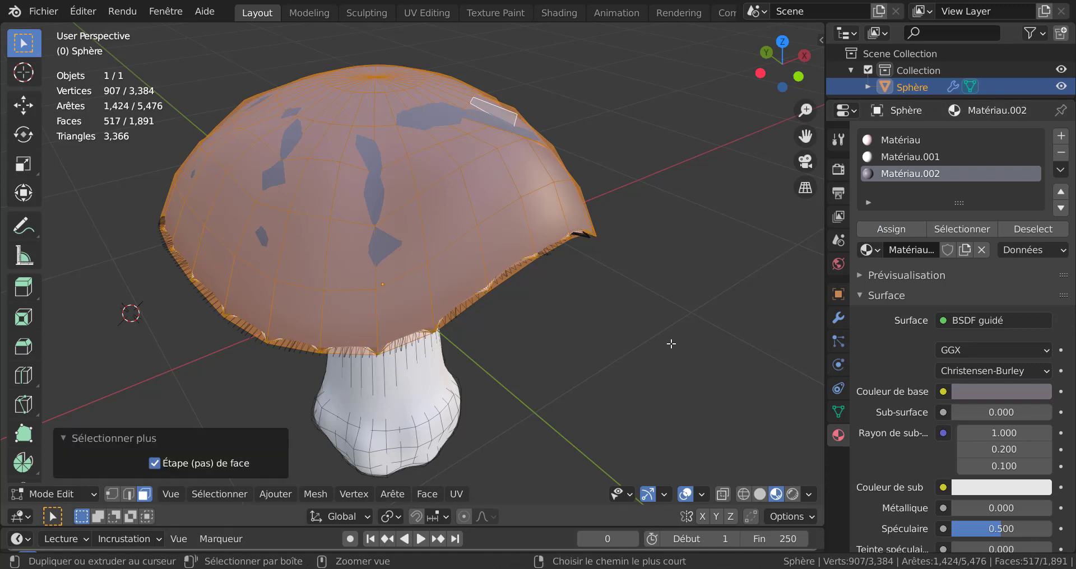
click(881, 230)
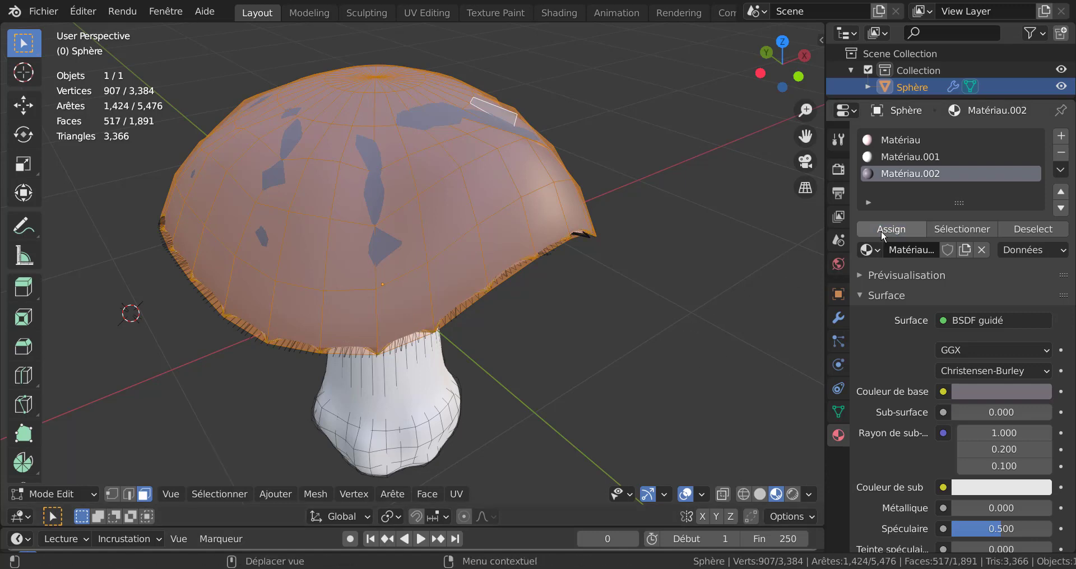
middle_drag(572, 421, 607, 351)
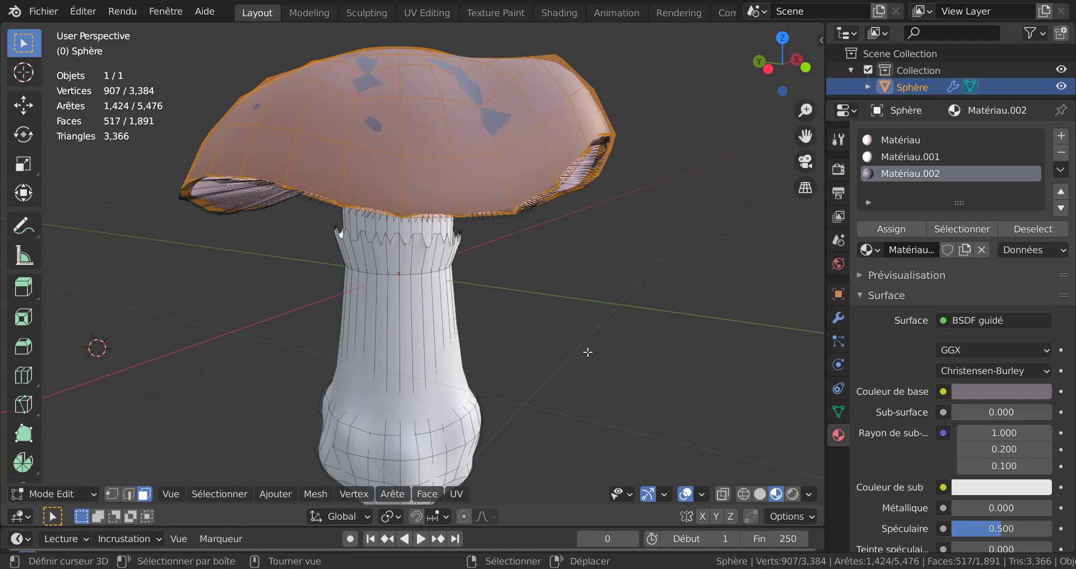
key(Tab)
key(Tab)
key(Tab)
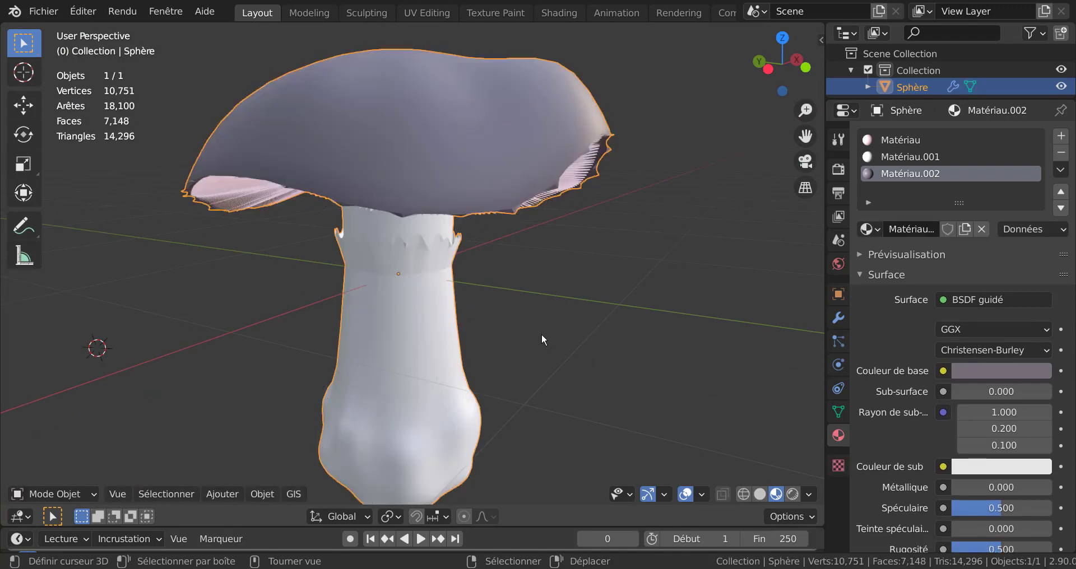
In Edit Mode, clear the selection and select only the gill faces that use the pink material Matériau.
middle_drag(541, 334, 667, 279)
scroll(650, 258, up, 3)
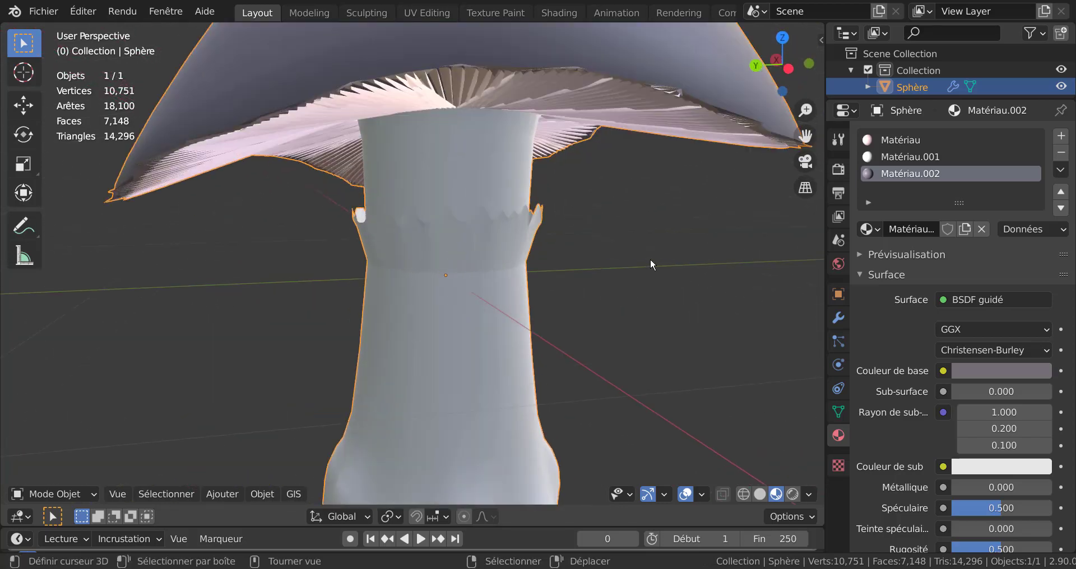
key(Tab)
scroll(642, 214, up, 2)
mouse_move(641, 214)
middle_down()
mouse_move(653, 175)
mouse_move(648, 301)
mouse_move(641, 232)
middle_up()
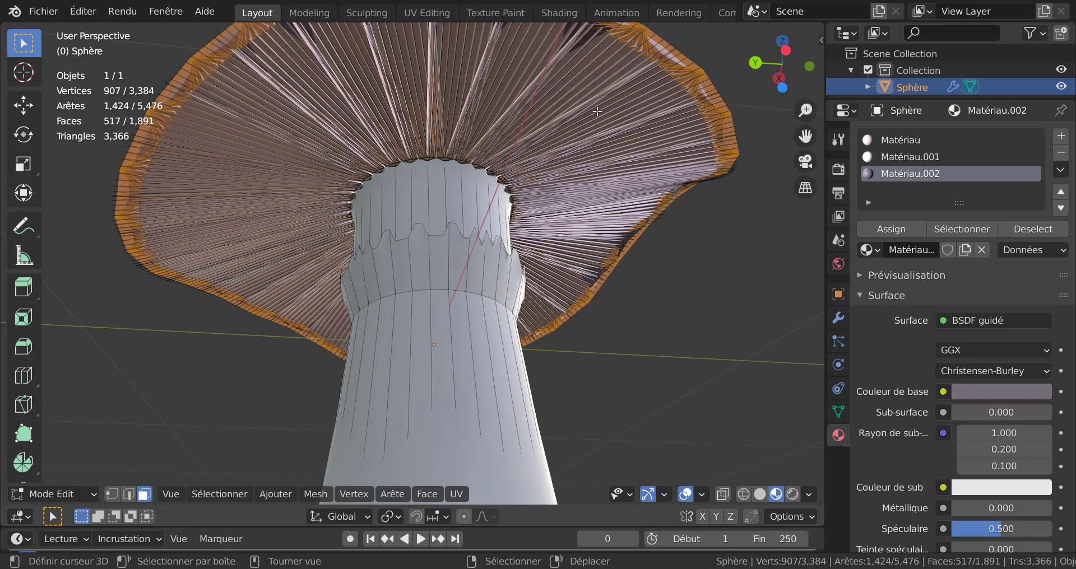
scroll(615, 120, down, 4)
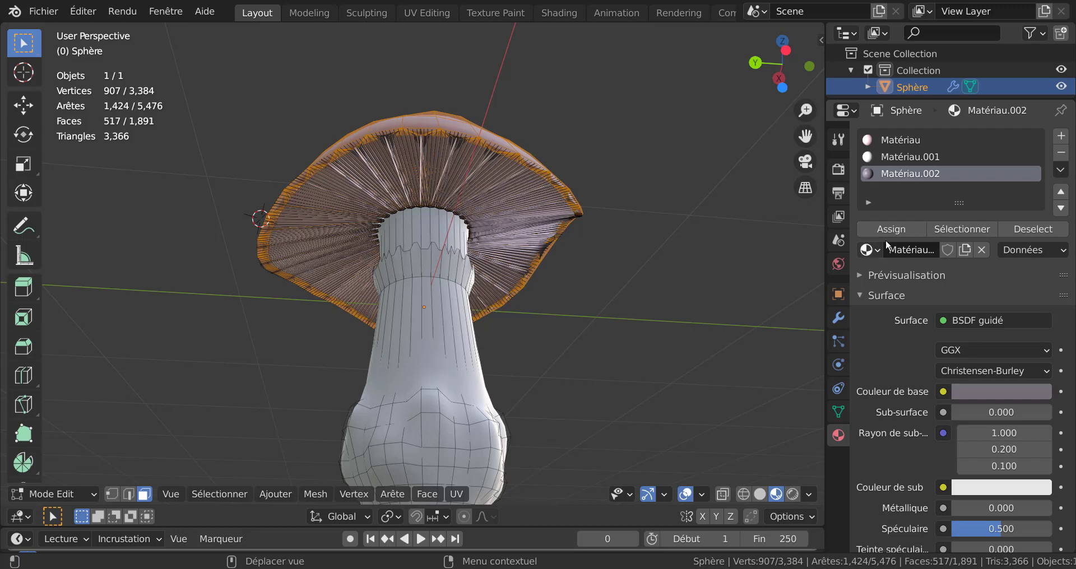
click(887, 138)
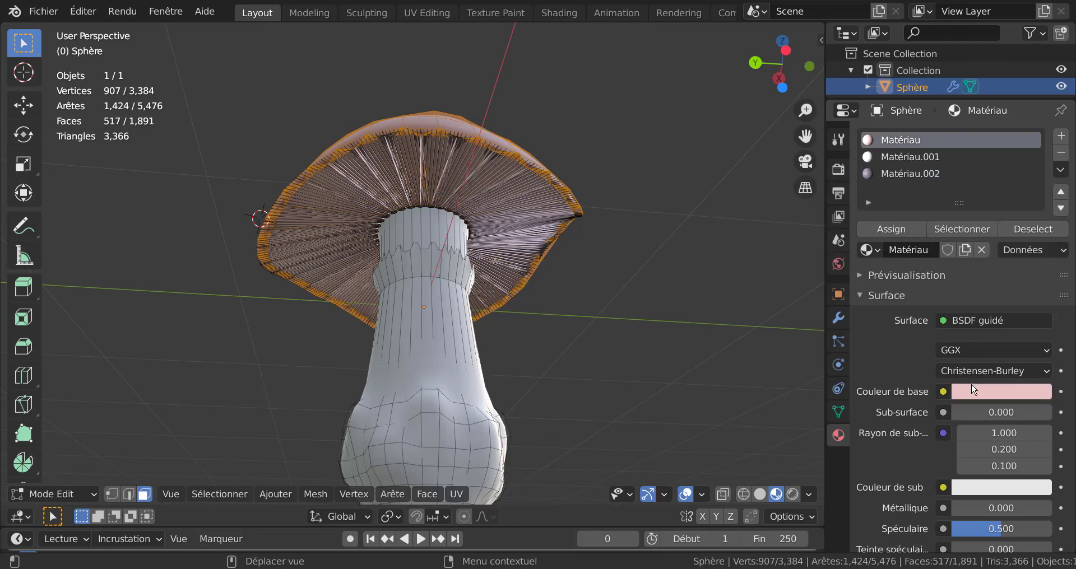
click(961, 229)
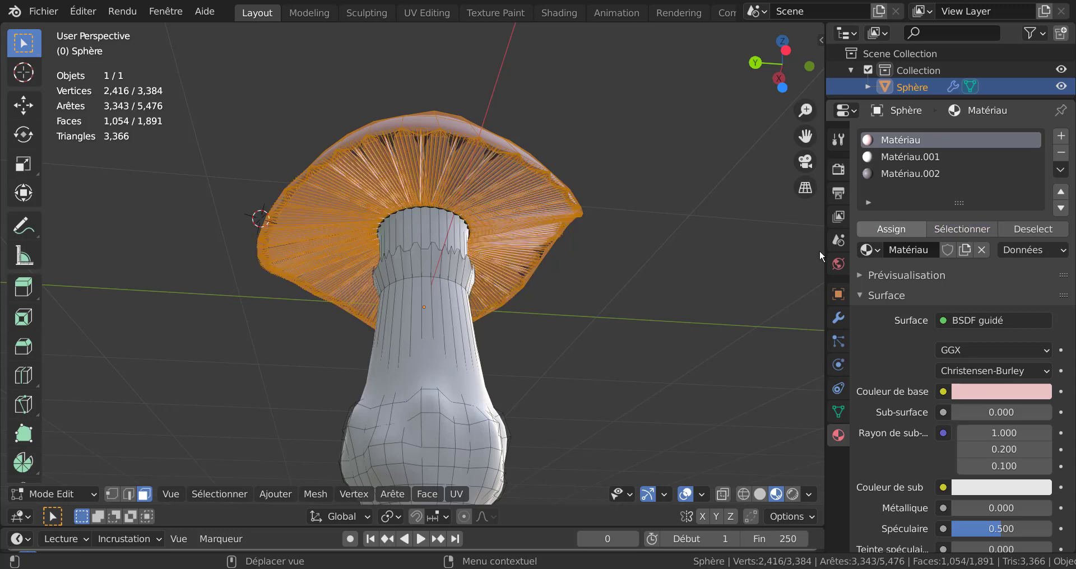
middle_drag(663, 155, 634, 342)
click(676, 240)
click(962, 229)
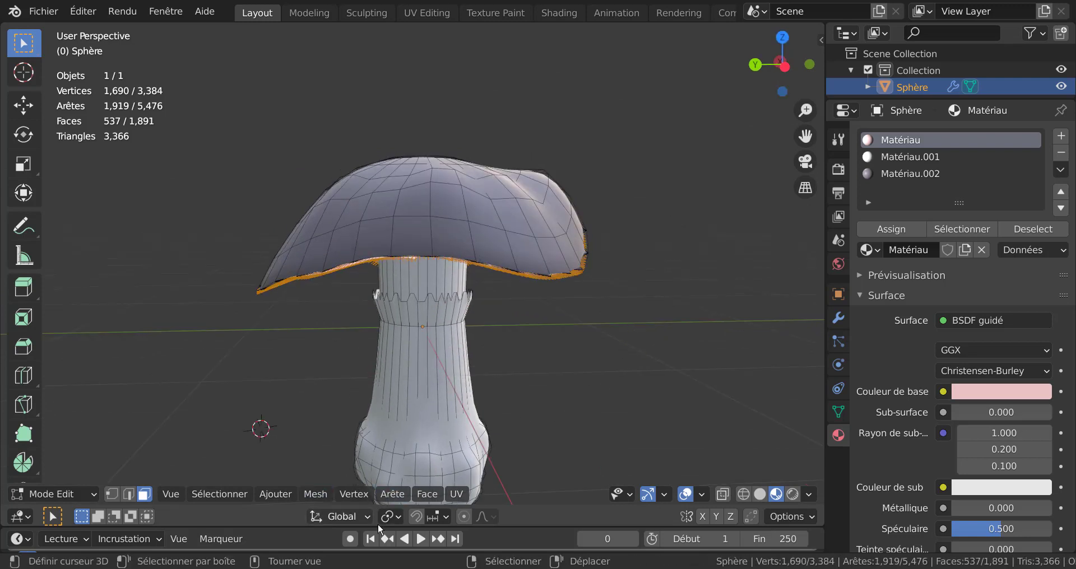
Scale the gill faces down to about 0.91 and check the underside of the cap in Object Mode.
key(s)
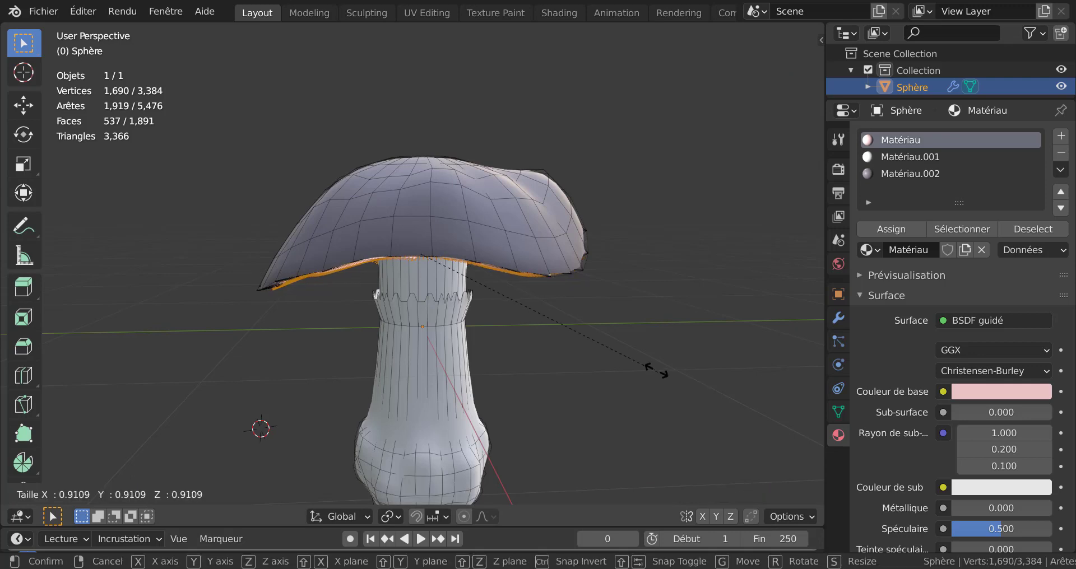
click(663, 370)
key(Tab)
middle_drag(663, 370, 654, 217)
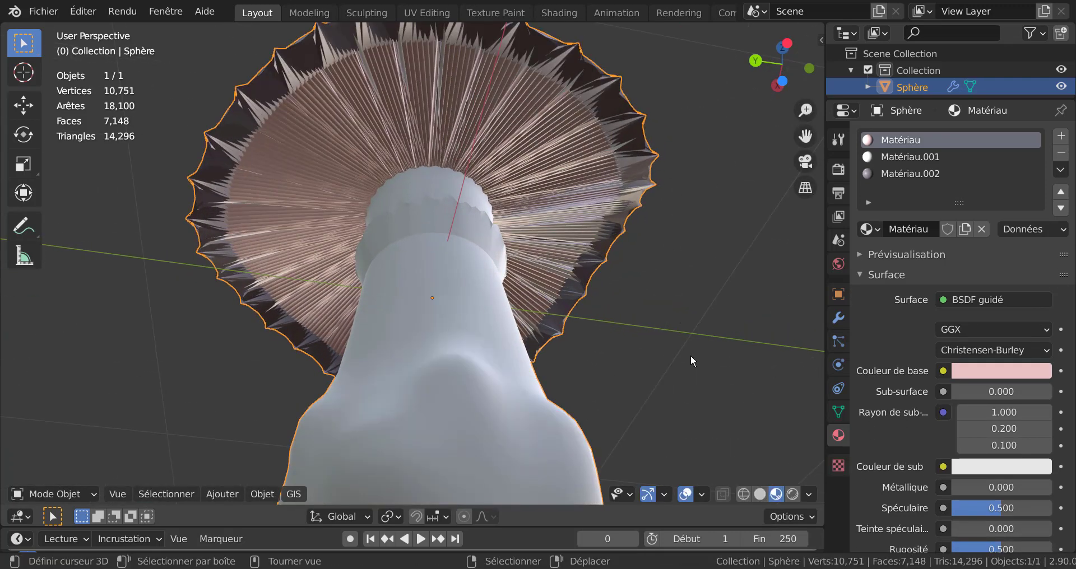
Scale the gill faces up by 1.061 in Edit Mode and inspect the cap's underside in Object Mode.
key(s)
right_click(701, 354)
key(Tab)
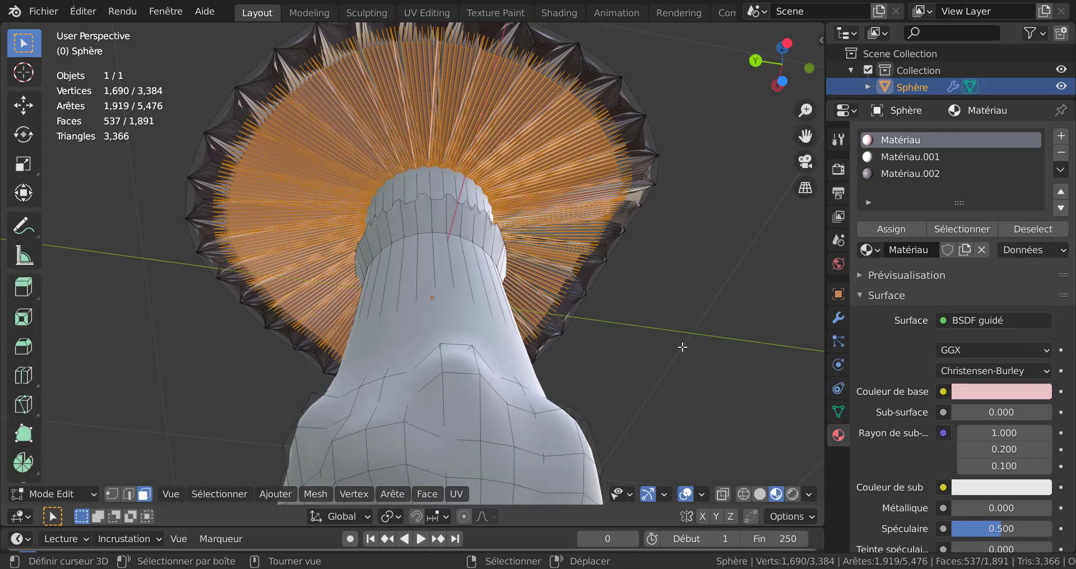
key(s)
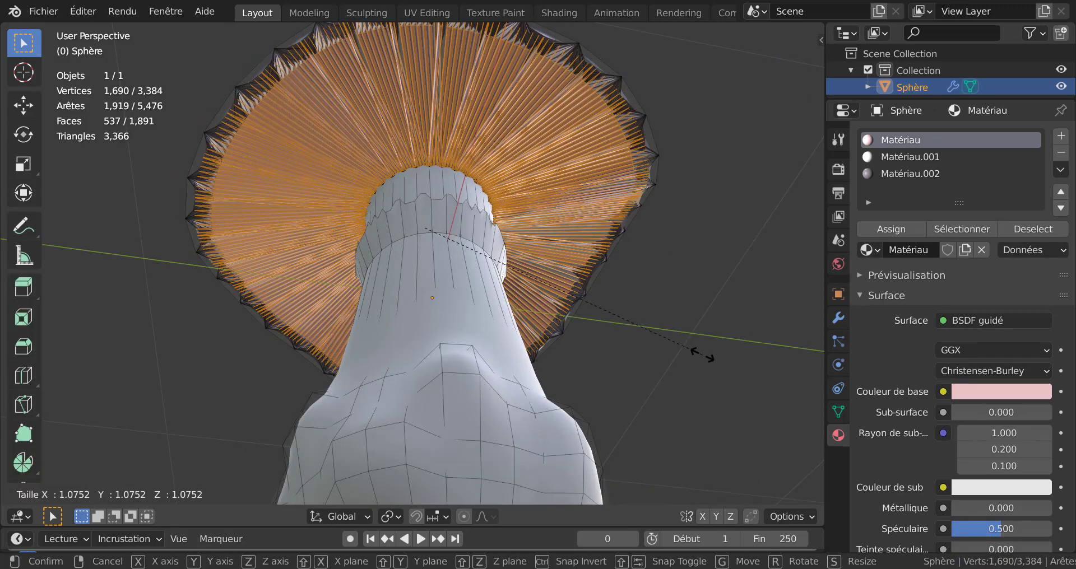
click(698, 353)
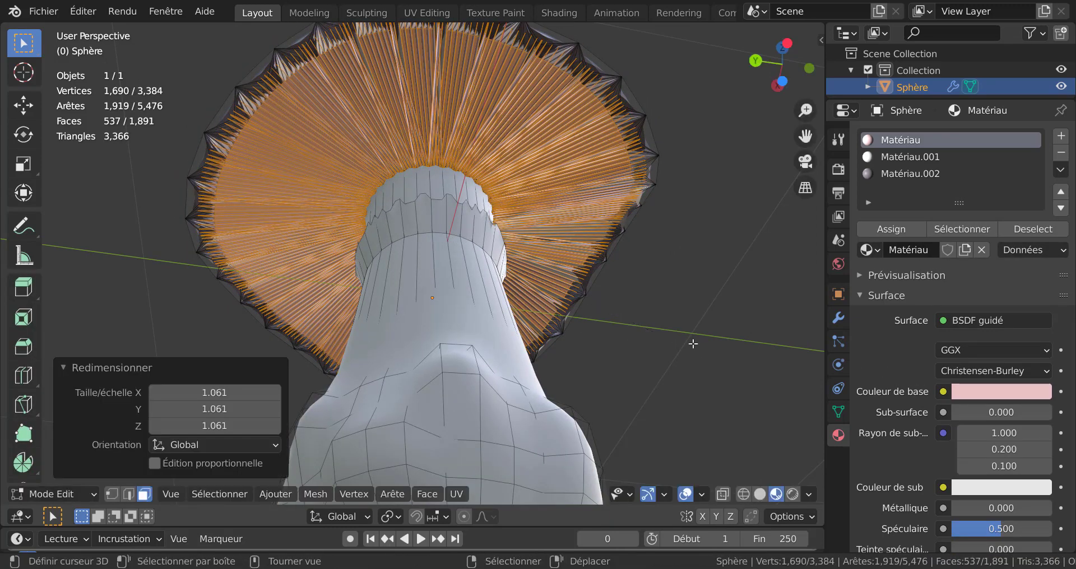
key(Tab)
middle_drag(683, 327, 684, 355)
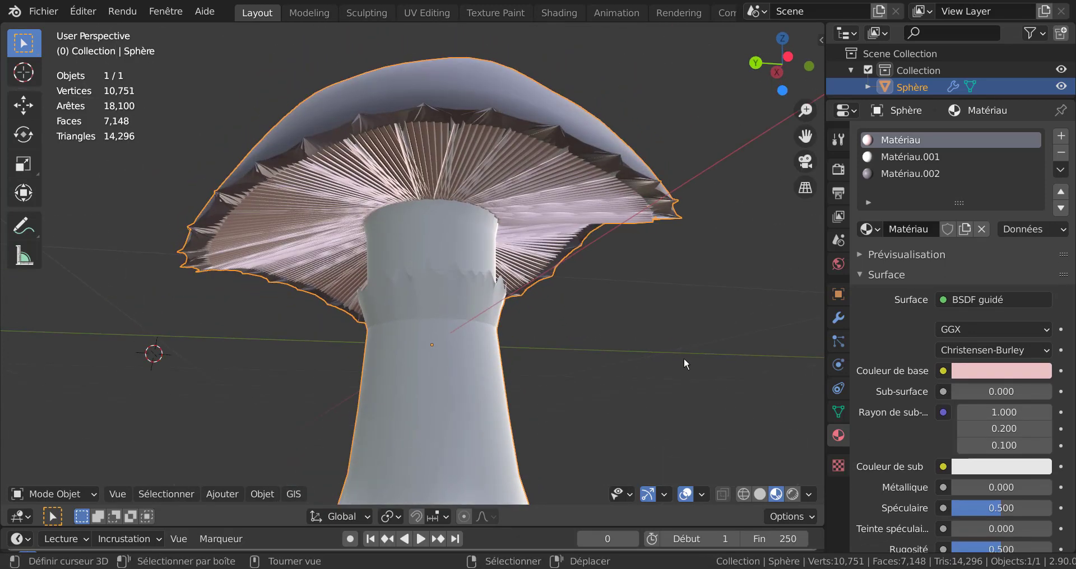
key(s)
key(Escape)
key(Tab)
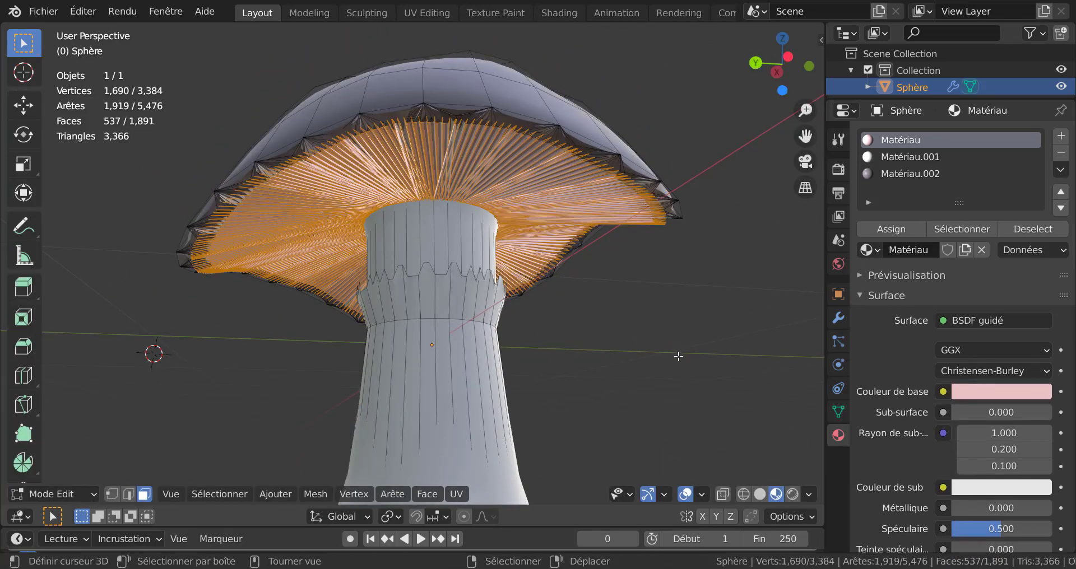
key(s)
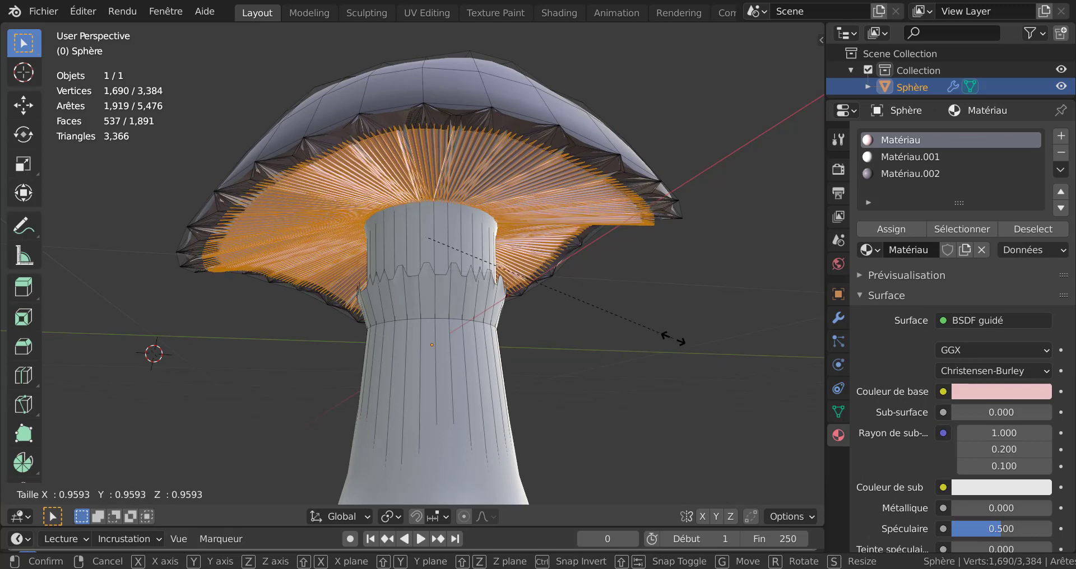
right_click(675, 340)
mouse_move(660, 354)
middle_down()
mouse_move(648, 358)
mouse_move(648, 346)
middle_up()
Grow the gill face selection by one ring and scale it down to about 0.98.
key(ctrl)
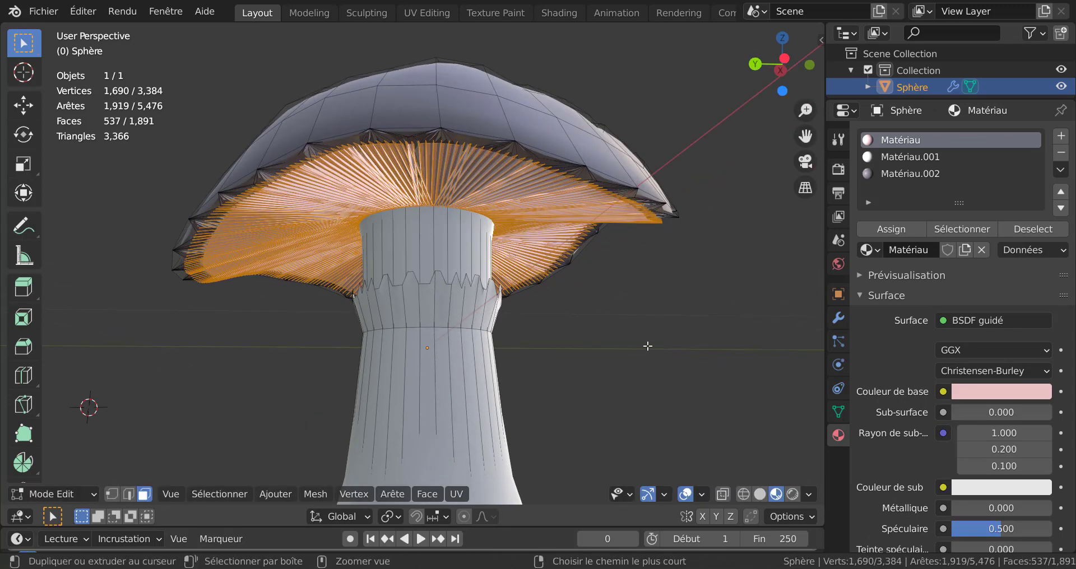
key(ctrl+KP_Add)
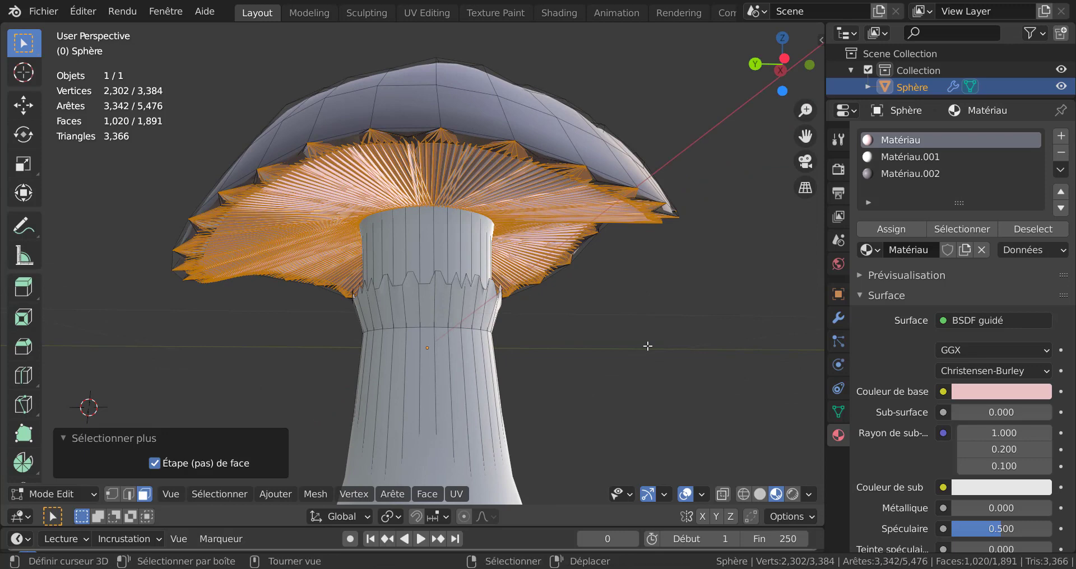
key(s)
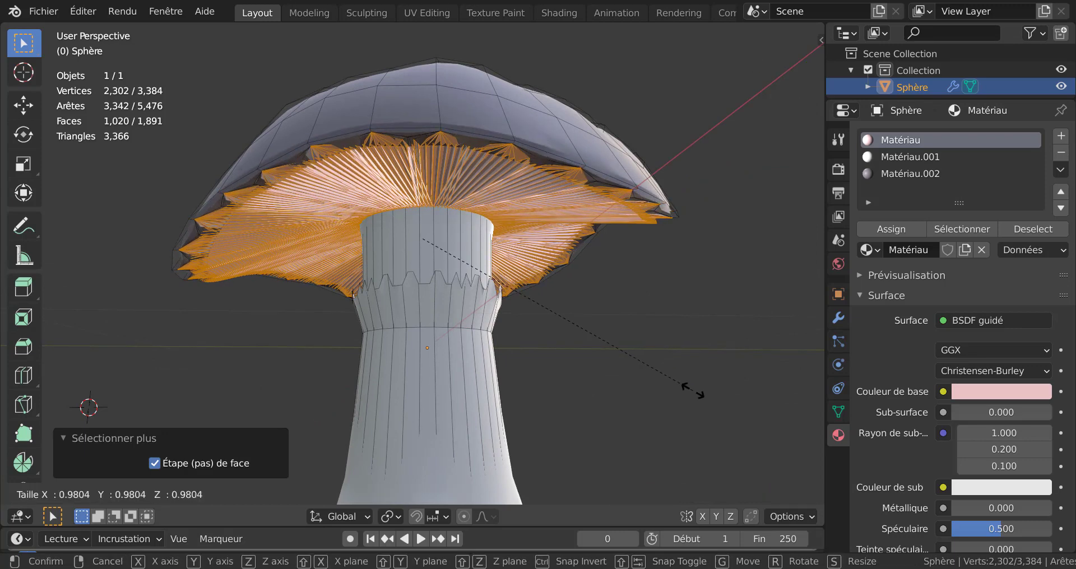
click(691, 387)
key(Tab)
middle_drag(691, 387, 667, 321)
scroll(681, 331, up, 2)
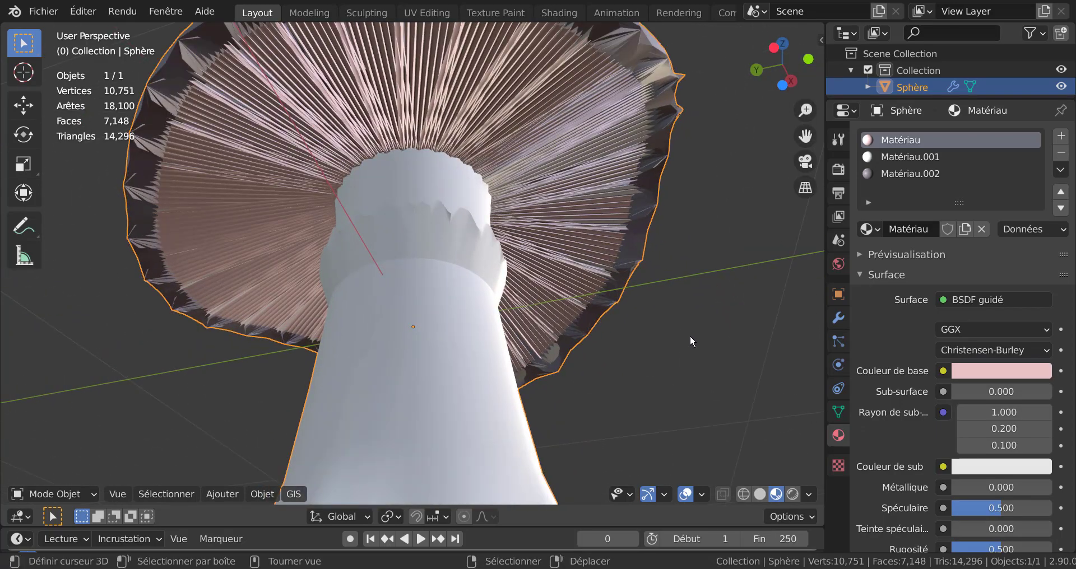
scroll(690, 335, down, 2)
Shrink the face selection by one ring and scale the gills up to 1.059.
key(ctrl+j)
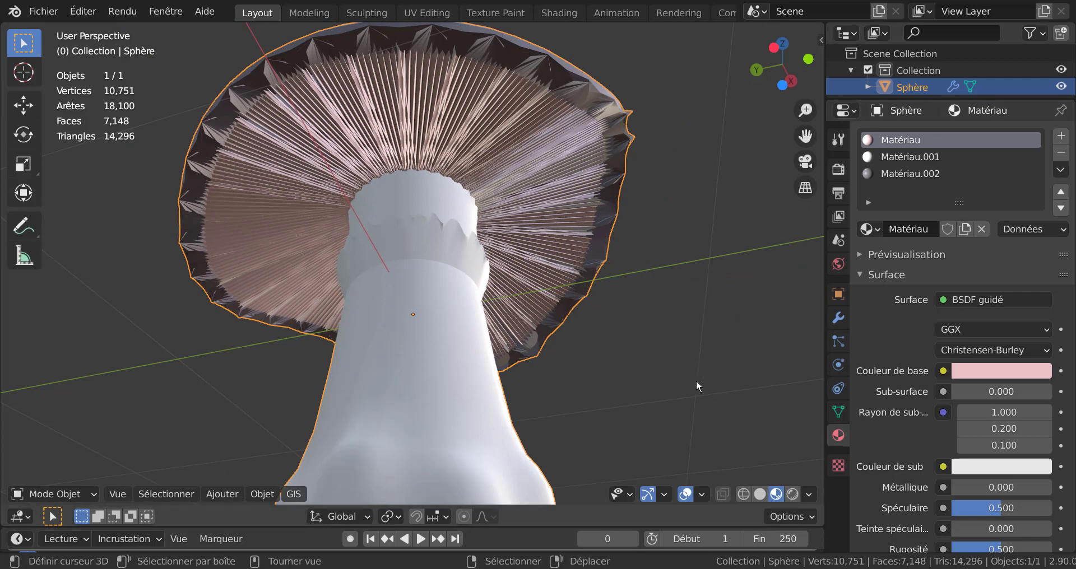
scroll(697, 386, down, 2)
key(Tab)
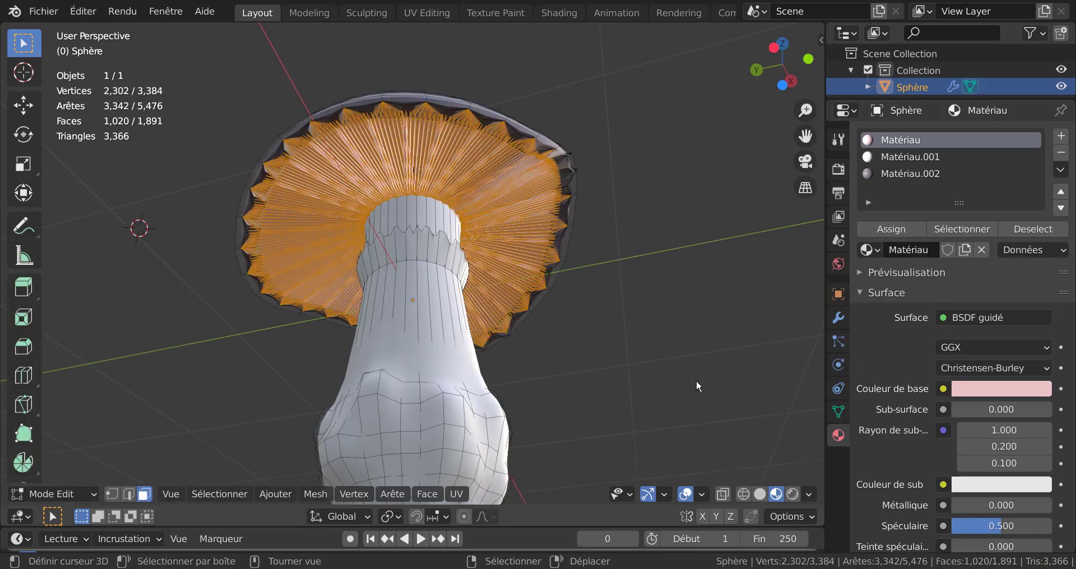
scroll(697, 381, down, 2)
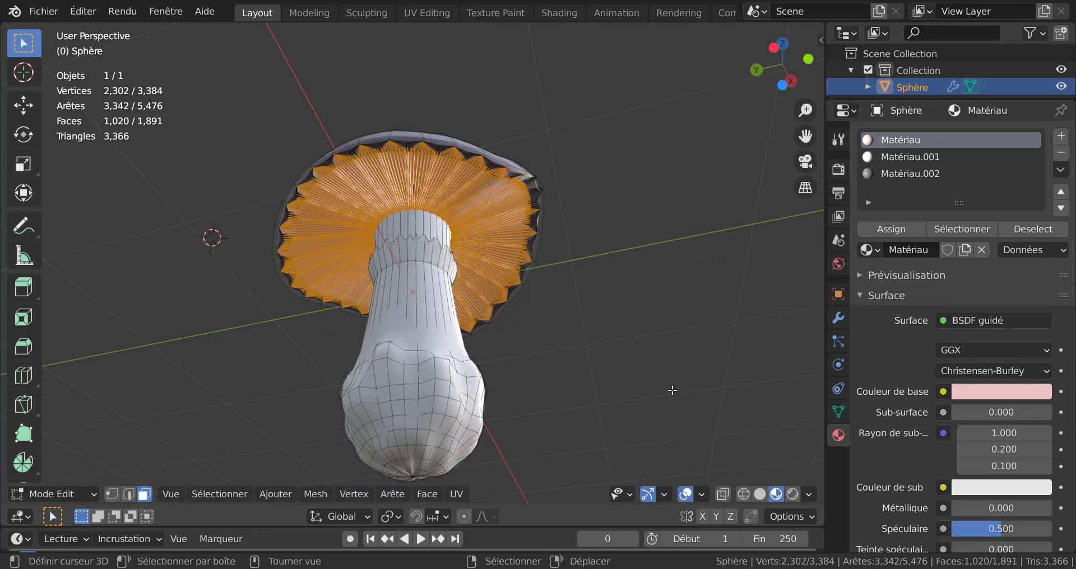
key(s)
key(Escape)
key(ctrl+KP_Subtract)
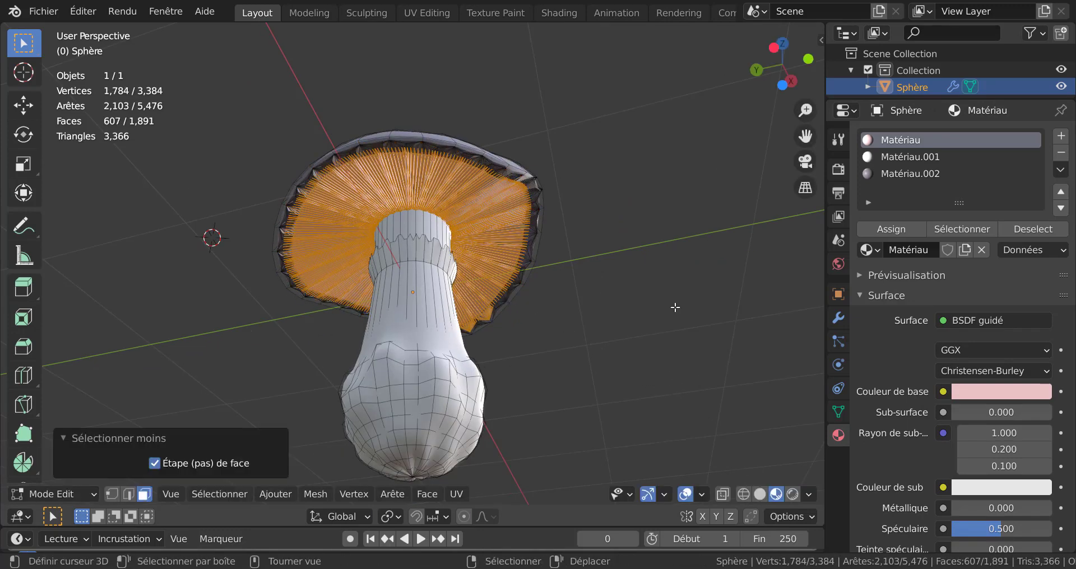
key(s)
click(624, 286)
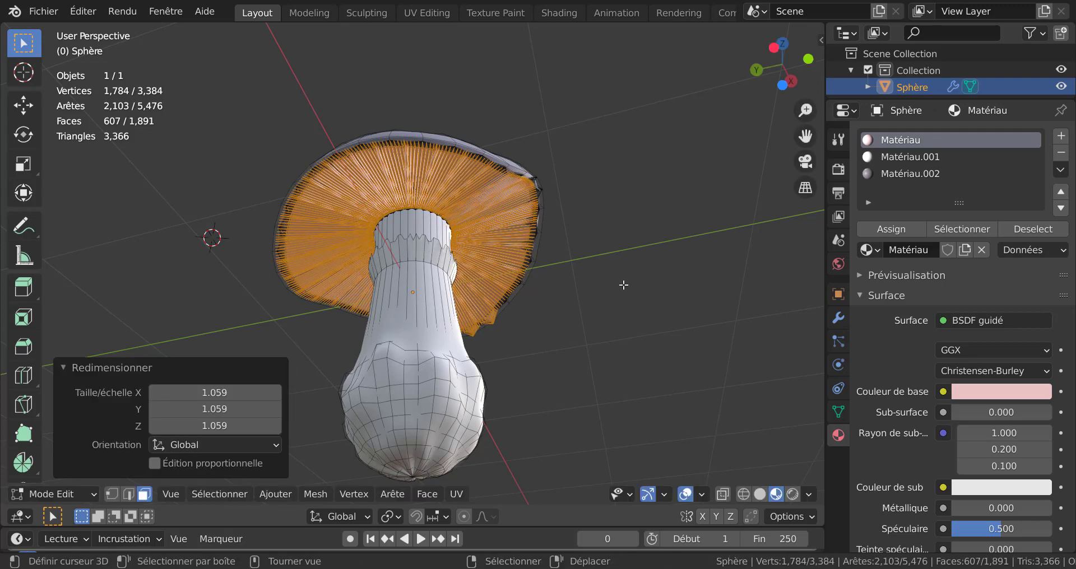
key(Tab)
middle_drag(619, 247, 628, 381)
scroll(626, 372, up, 5)
Bevel the edge loop running around the cap's outer rim with 9 segments and return to Object Mode.
key(Tab)
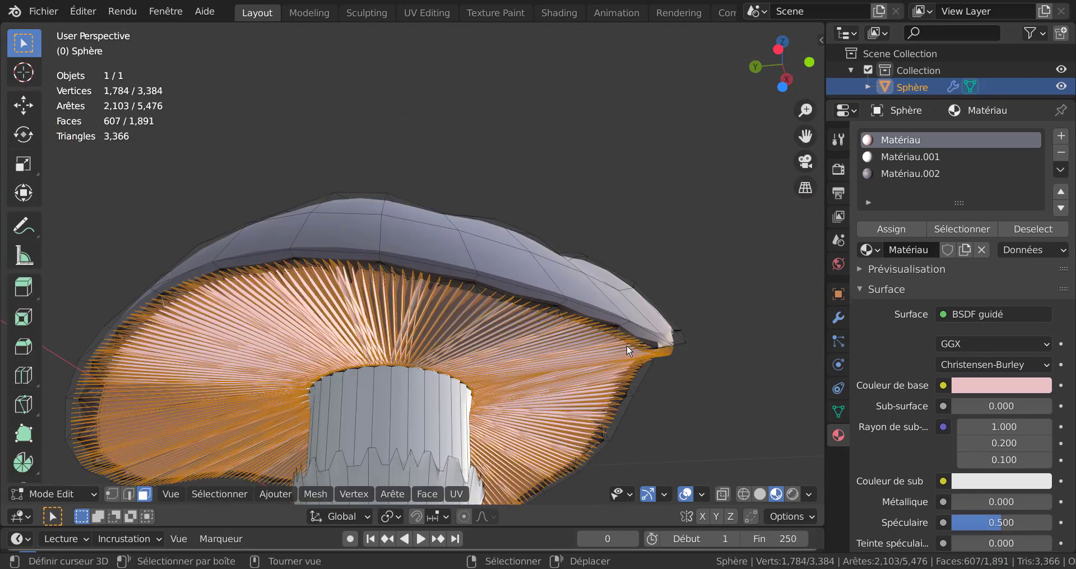
key(Tab)
key(Tab)
middle_drag(609, 328, 595, 352)
alt+right_click(495, 210)
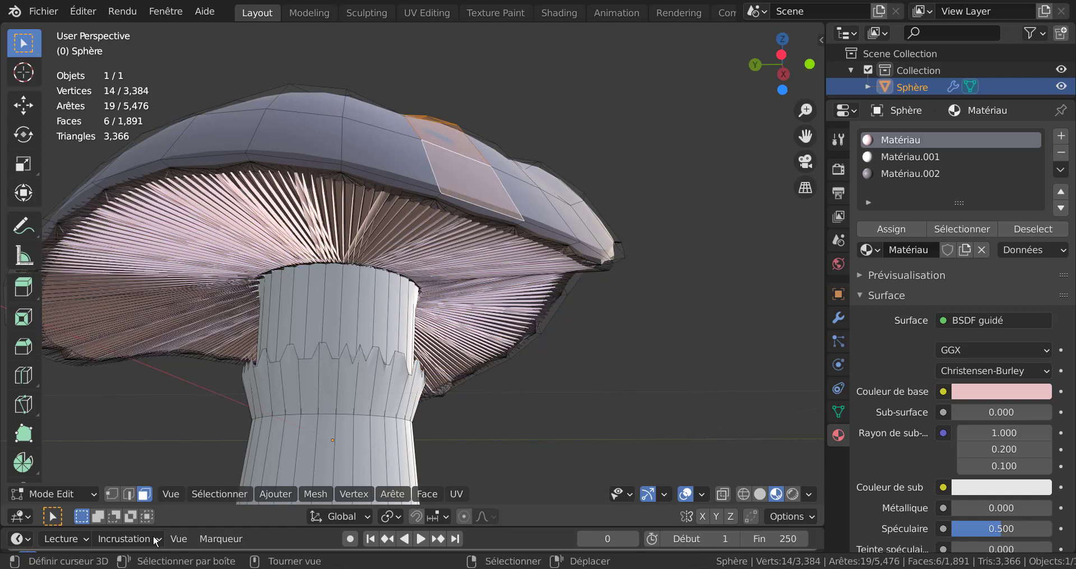
click(129, 494)
alt+right_click(595, 273)
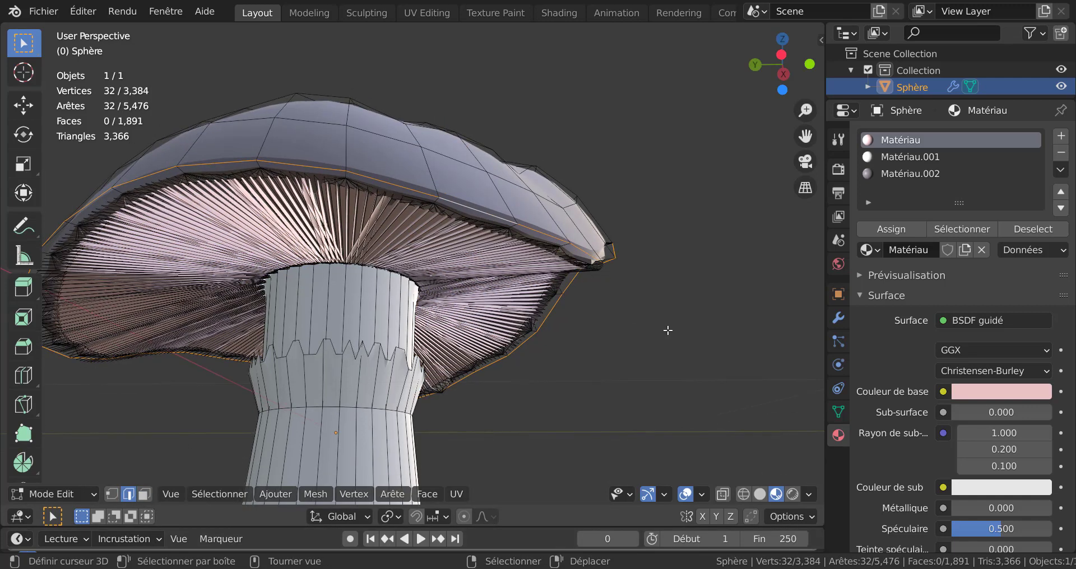
key(ctrl+b)
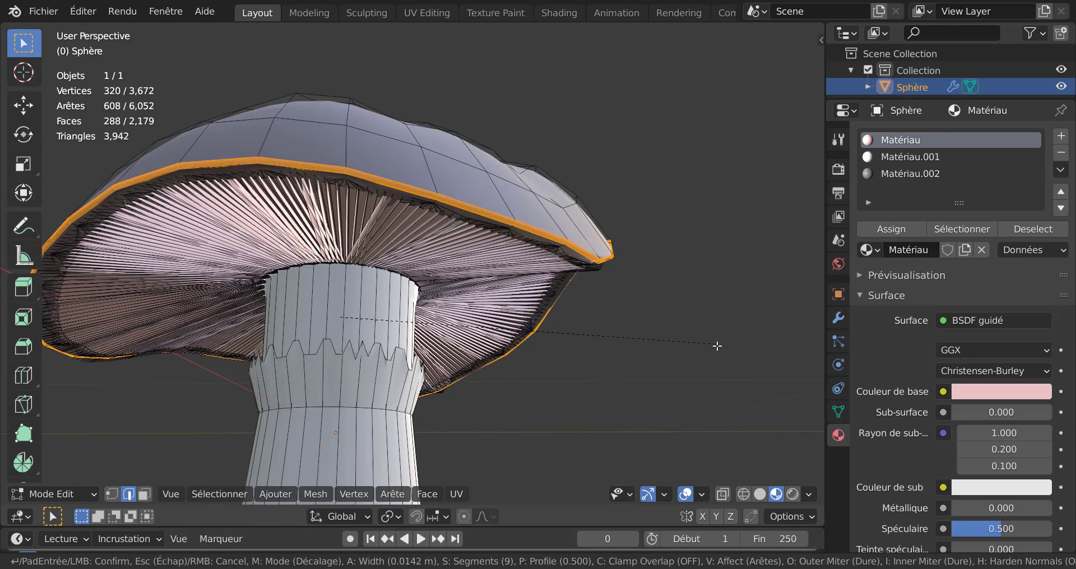
click(744, 361)
key(Tab)
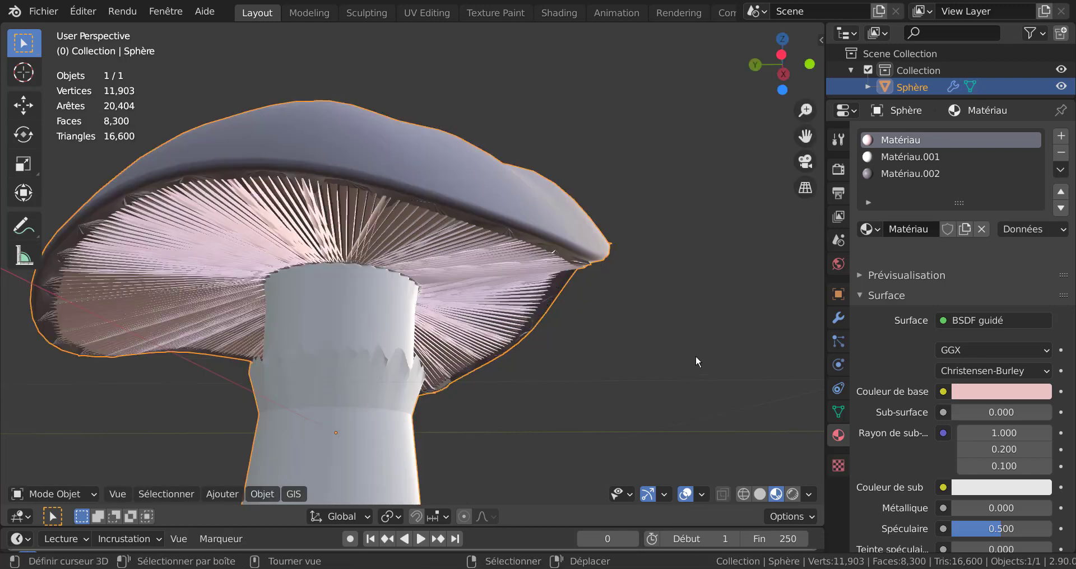
Switch to the Shading workspace and enlarge the node editor at the expense of the 3D viewport above it.
middle_drag(653, 287, 510, 313)
scroll(549, 297, up, 3)
scroll(552, 280, down, 6)
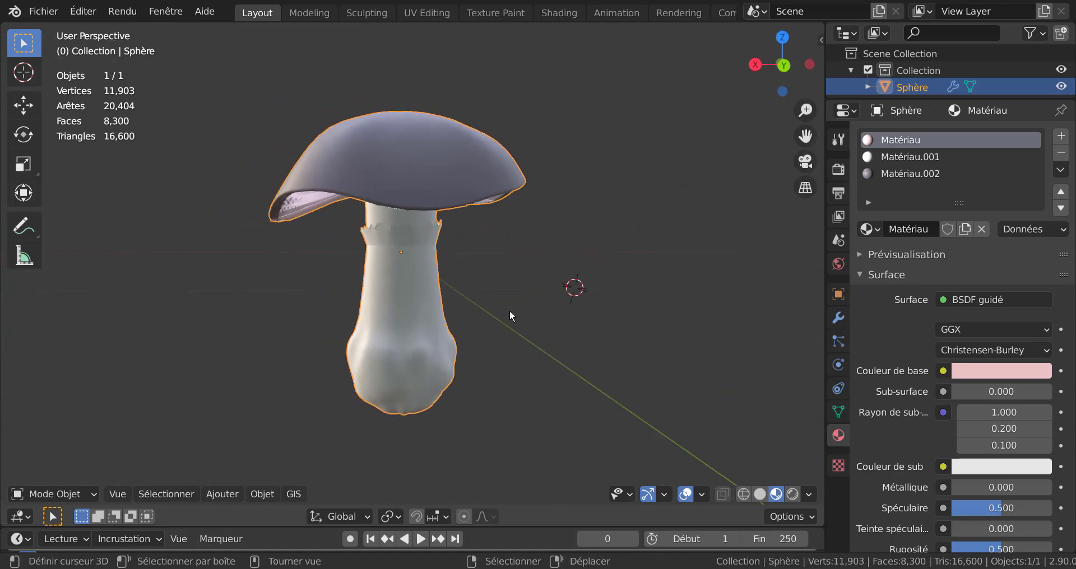
middle_drag(779, 256, 659, 260)
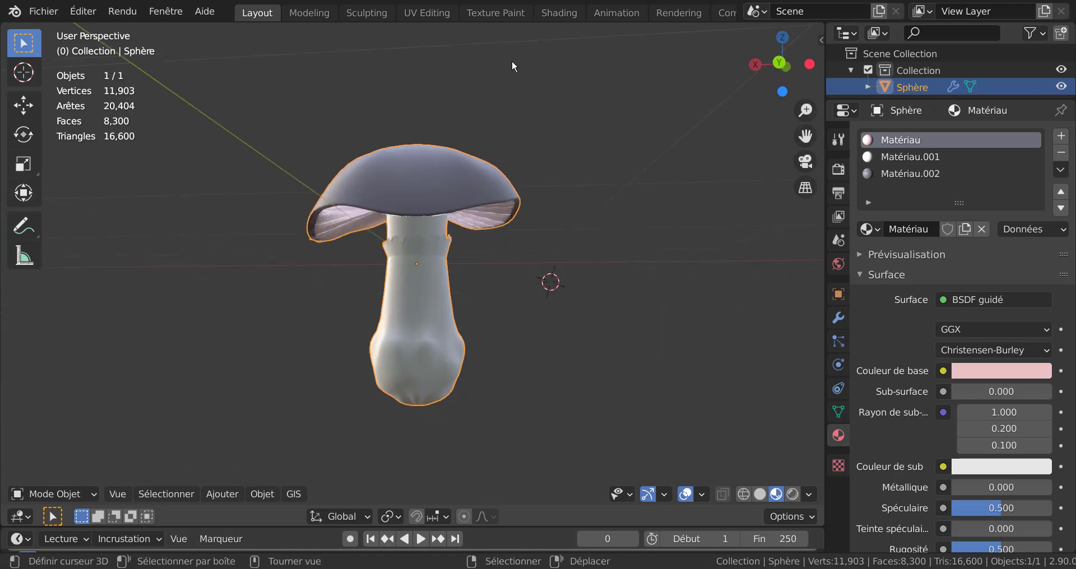
click(556, 13)
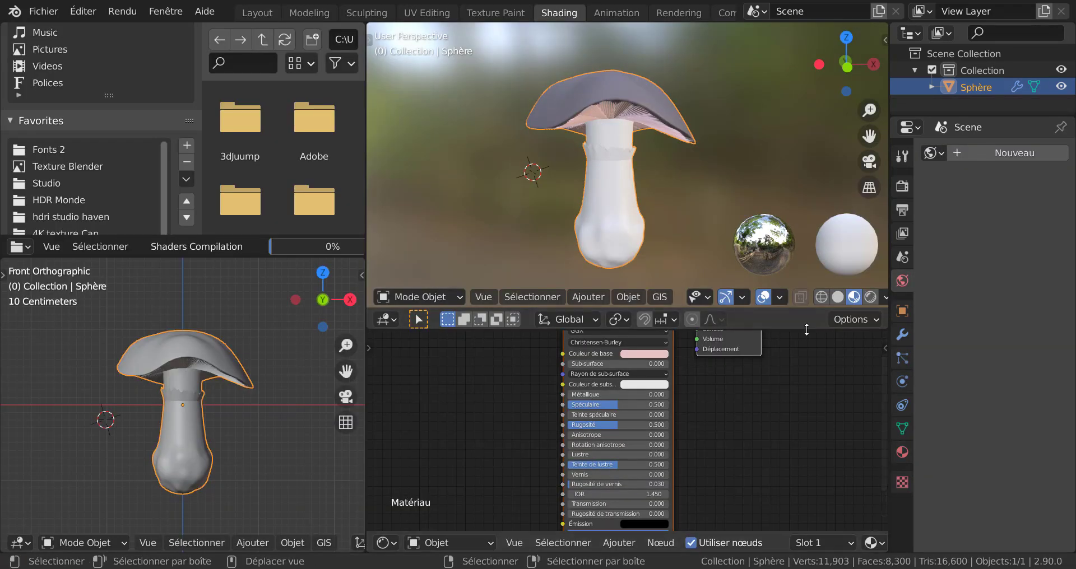
drag(807, 330, 807, 153)
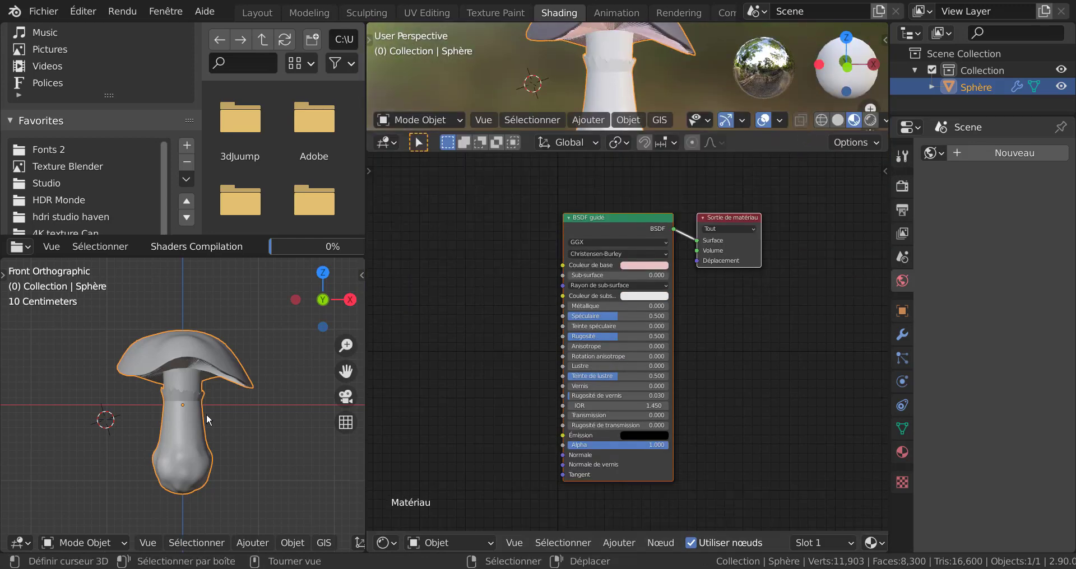
Set the front orthographic viewport to material preview shading.
scroll(294, 538, down, 8)
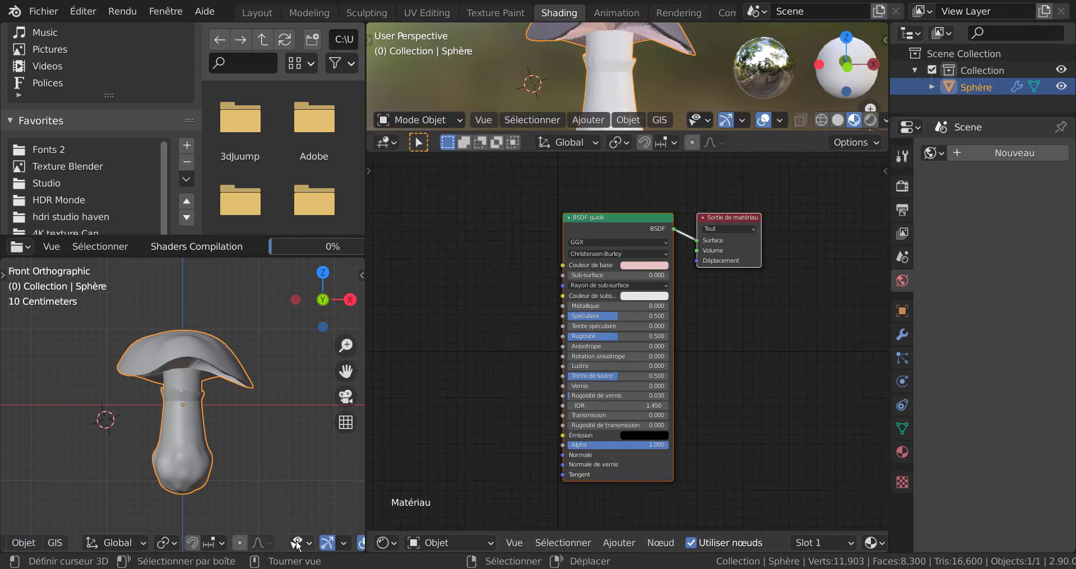
scroll(302, 546, down, 1)
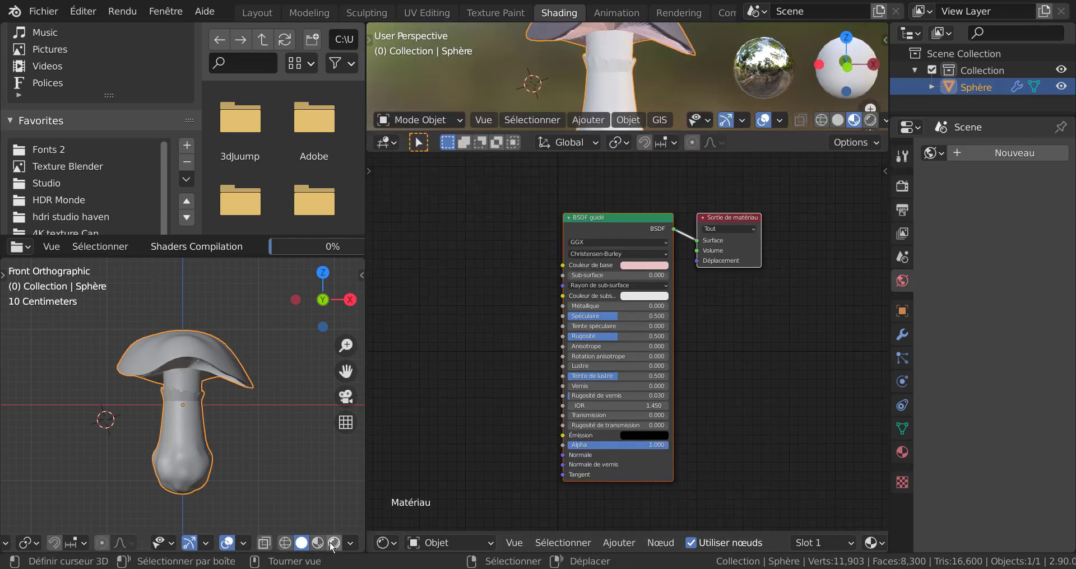
click(317, 543)
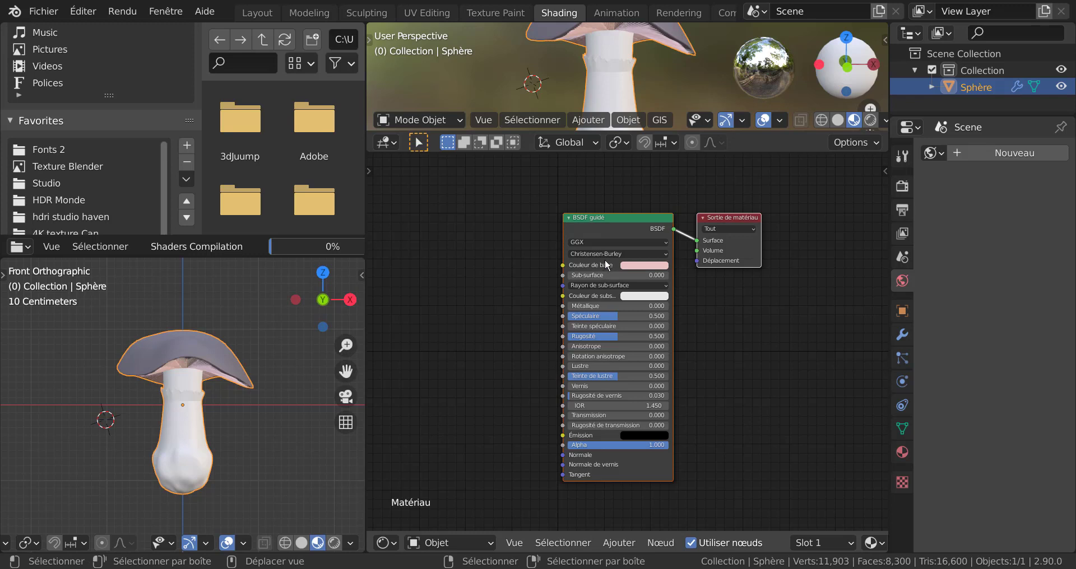
Free up space before the BSDF node of Matériau and set the material output node slightly farther away from it.
drag(723, 227, 819, 214)
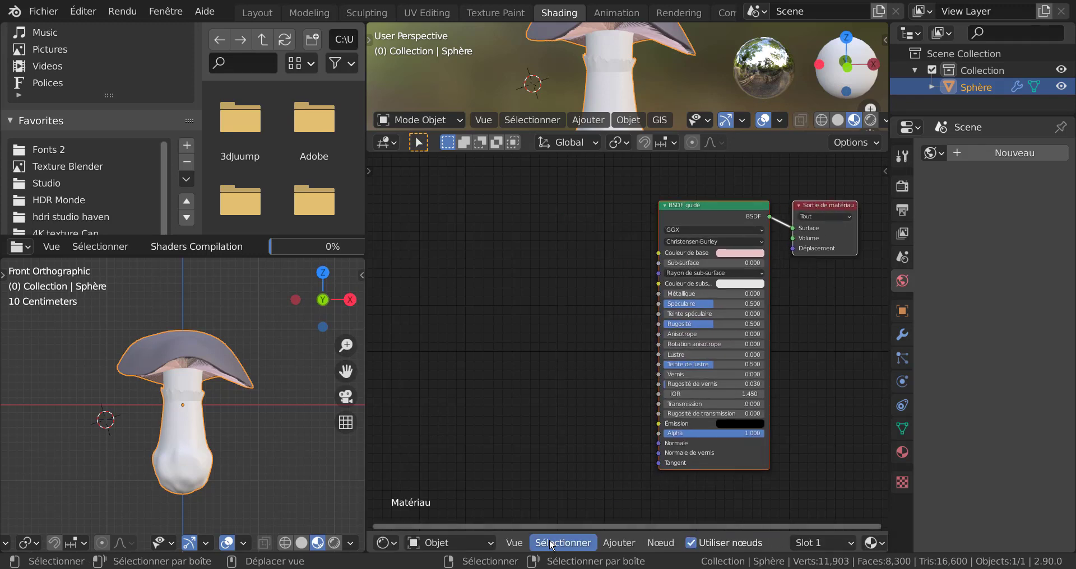
click(618, 543)
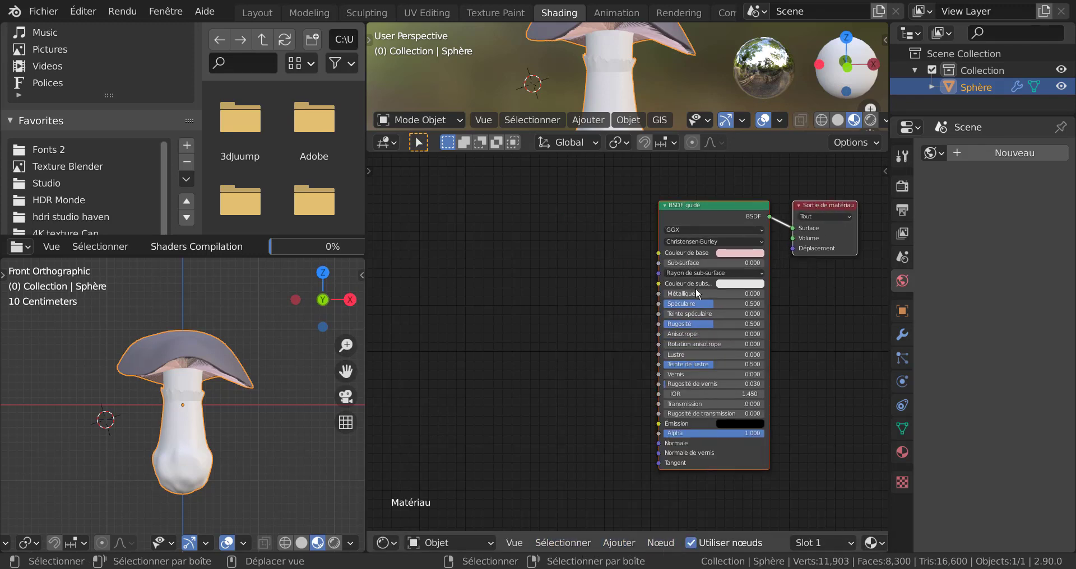
drag(823, 205, 844, 208)
Select a single face on top of the mushroom cap in face selection mode to load the cap material's nodes.
scroll(161, 437, up, 2)
middle_drag(160, 437, 164, 396)
scroll(174, 347, up, 2)
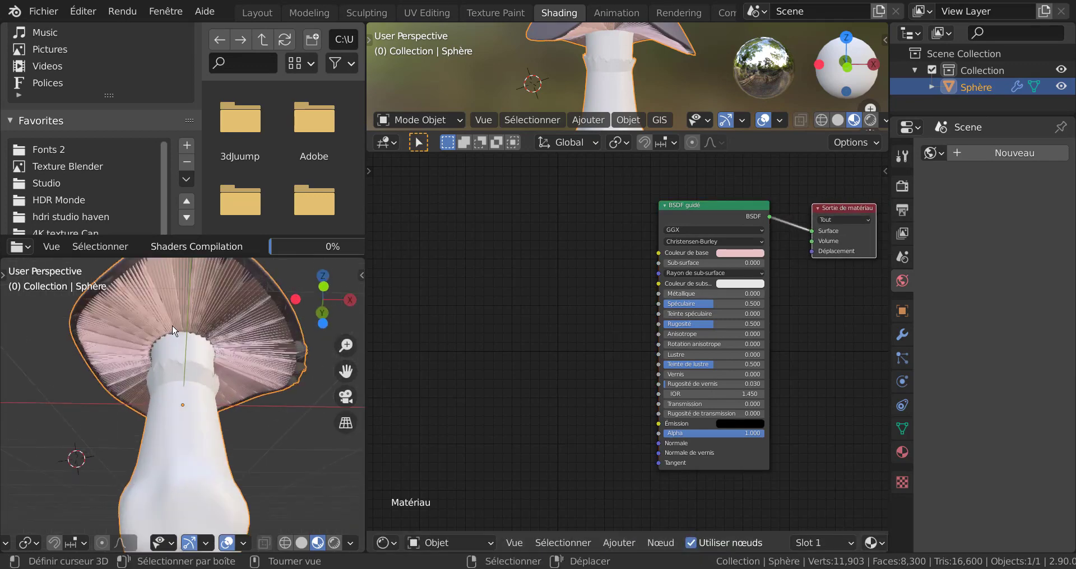
scroll(240, 285, down, 4)
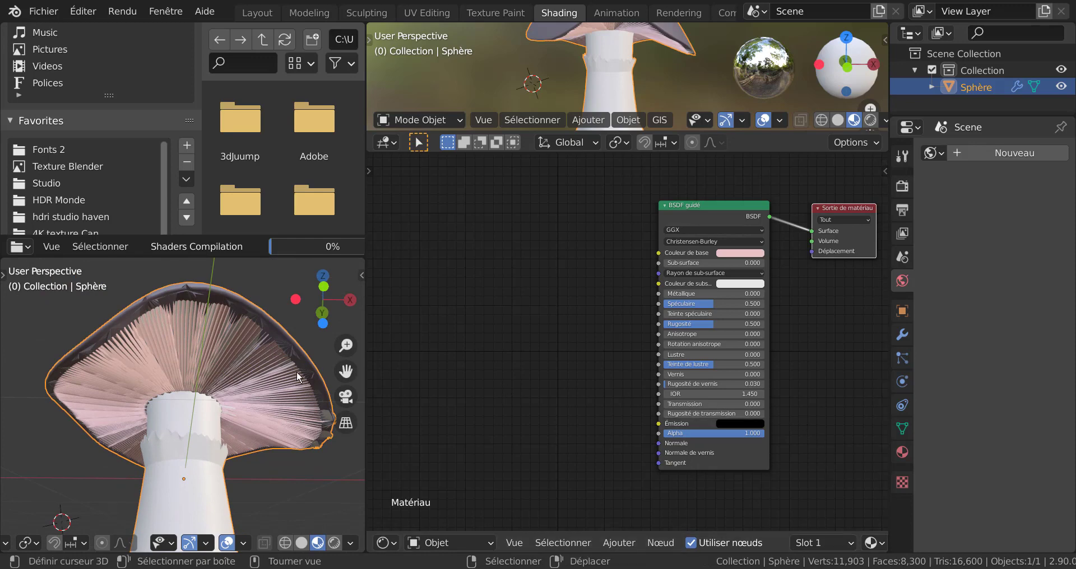
middle_drag(272, 409, 278, 464)
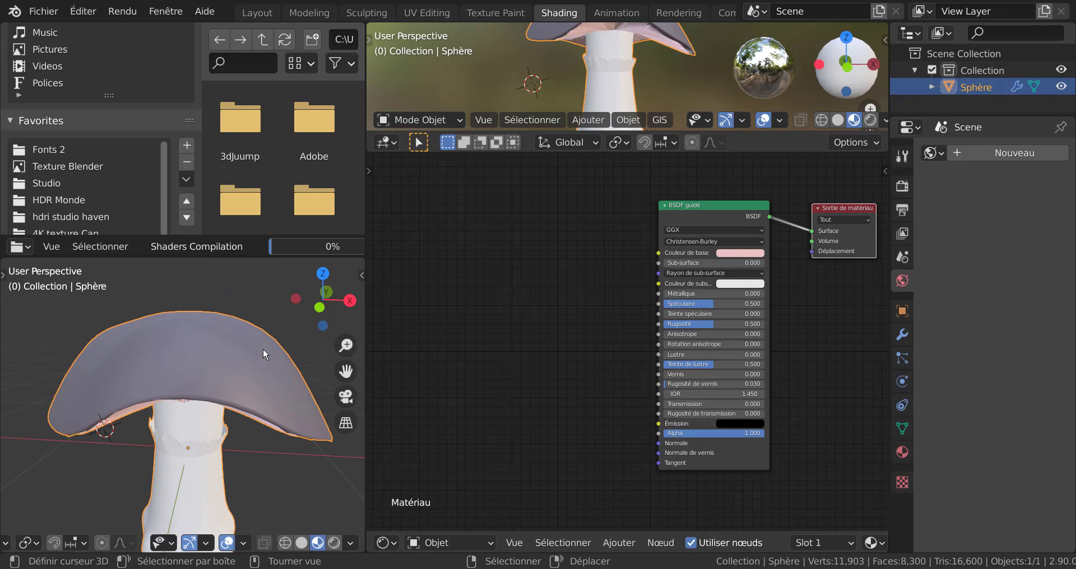
key(Tab)
click(240, 367)
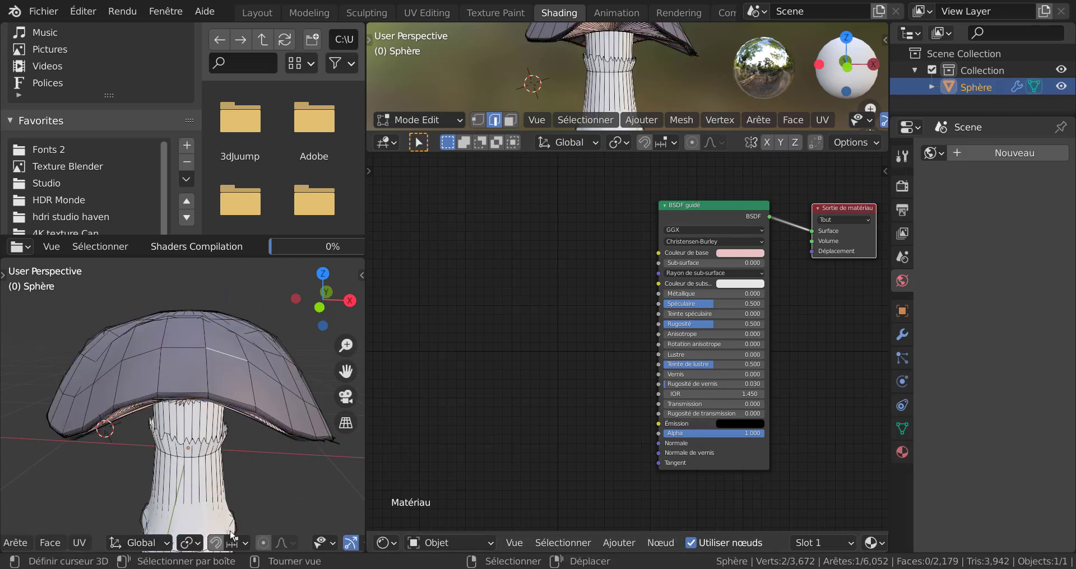
key(3)
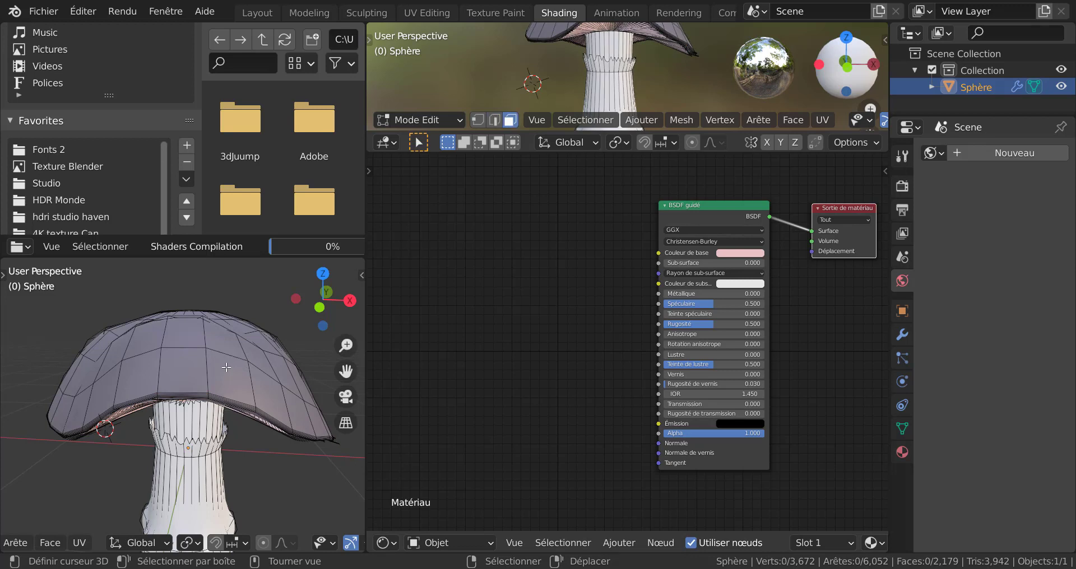
click(226, 367)
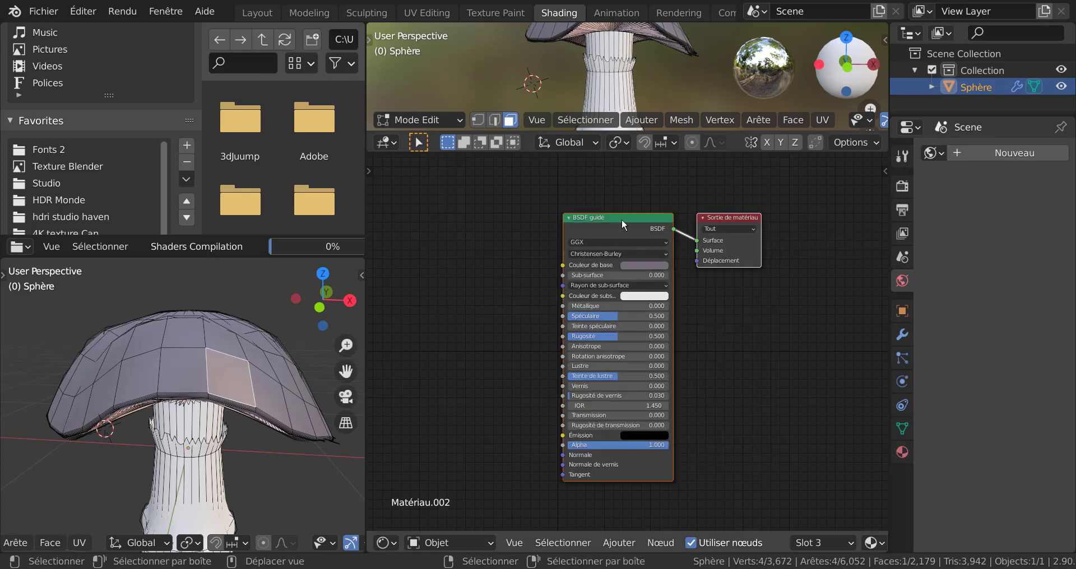
Shift the BSDF and output nodes of Matériau.002 to free space before them, and return to Object Mode.
drag(642, 219, 726, 213)
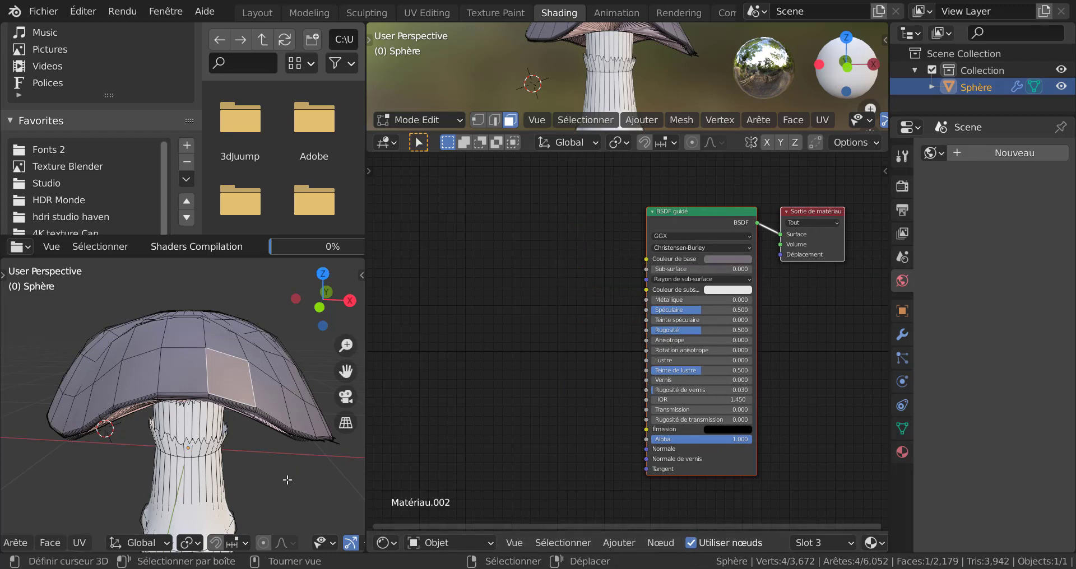
key(Tab)
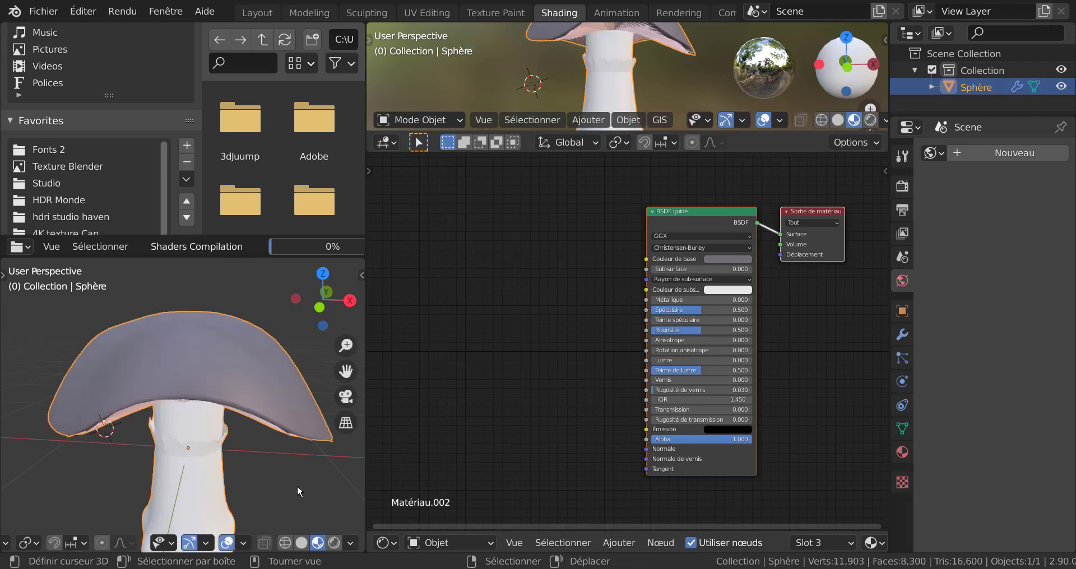
middle_drag(297, 485, 278, 419)
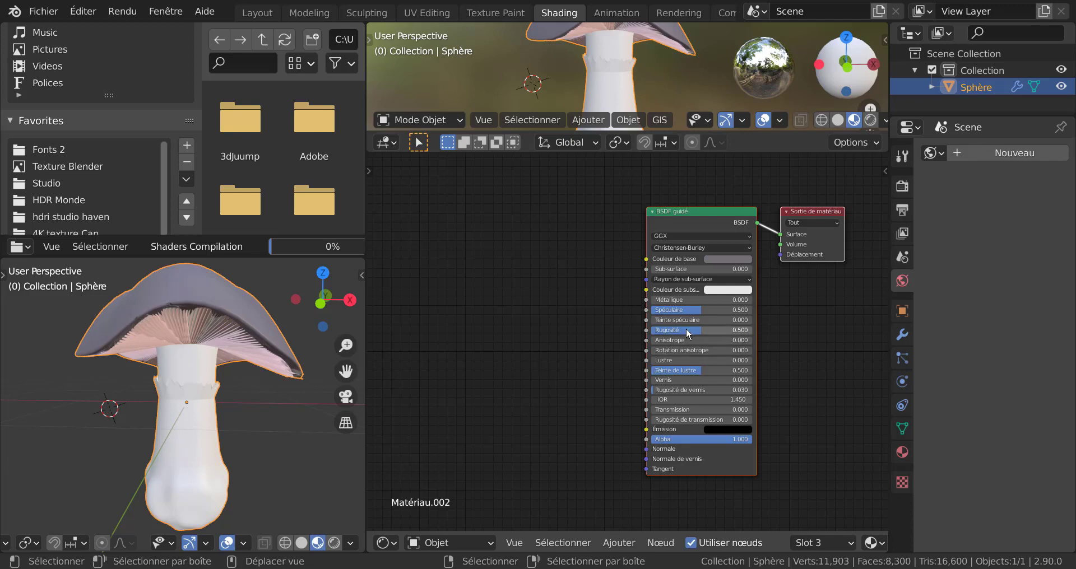
middle_drag(213, 385, 231, 414)
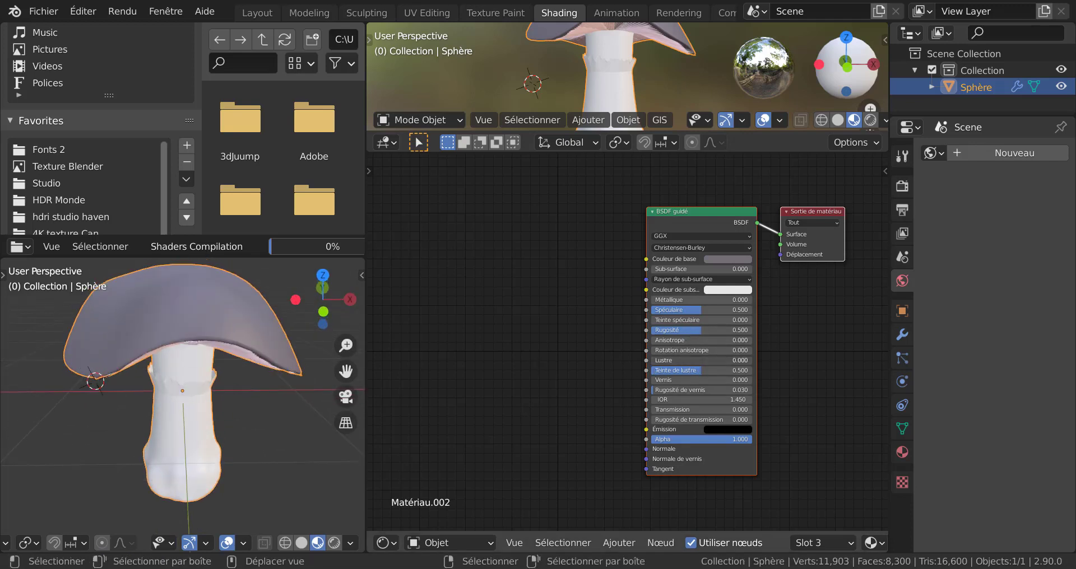
Set the BSDF node's sheen tint (Teinte de lustre) to 0 and its roughness (Rugosité) to 0.439.
click(702, 374)
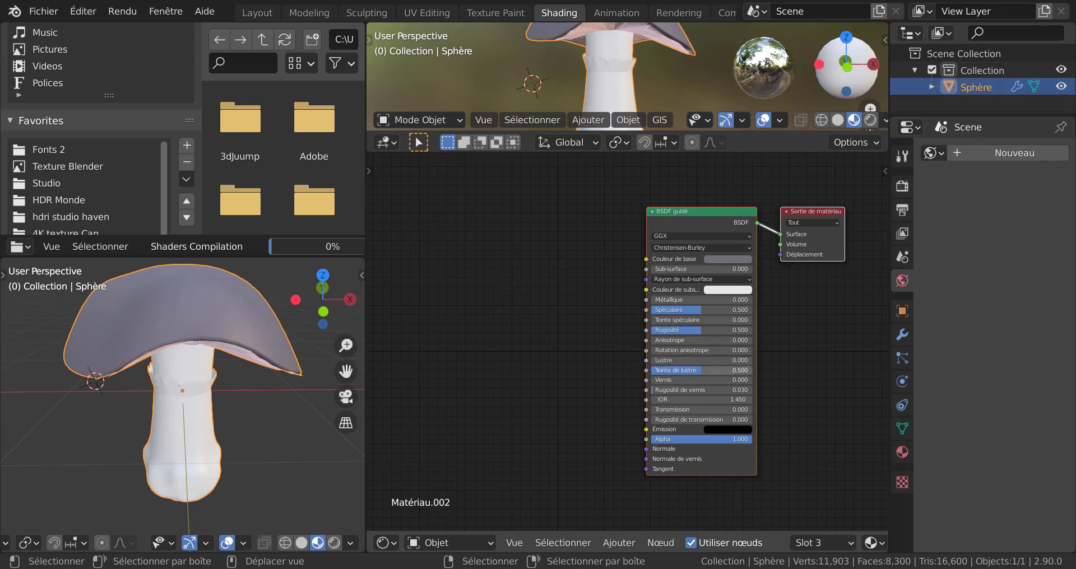
drag(703, 370, 654, 370)
scroll(697, 336, up, 3)
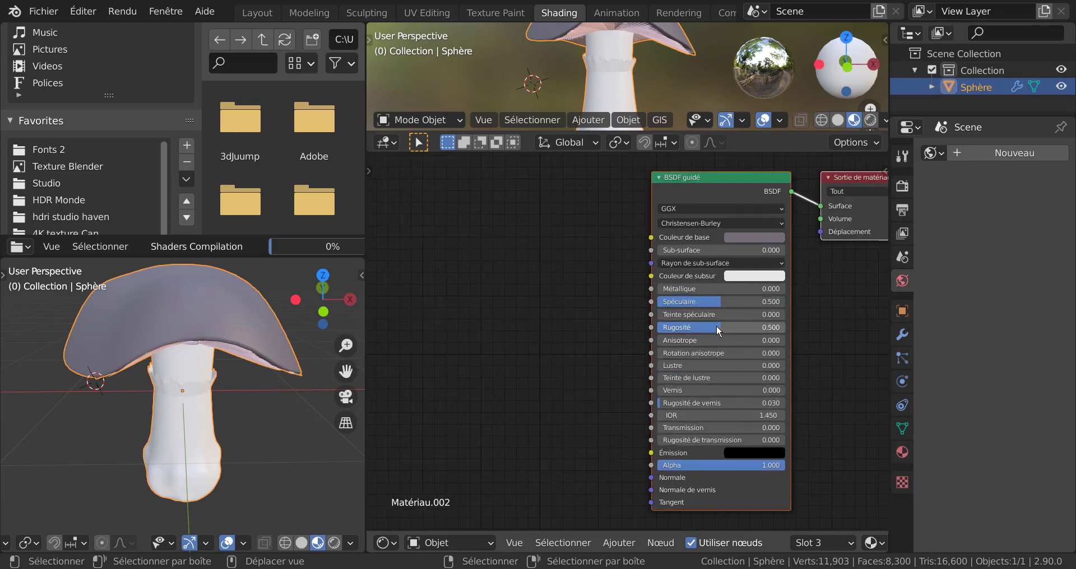
drag(716, 325, 702, 325)
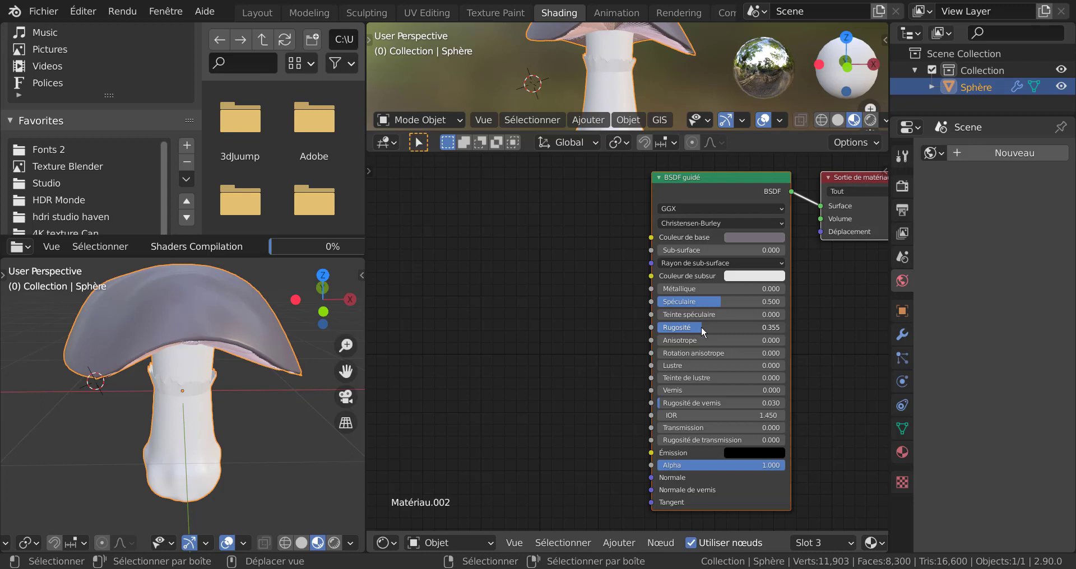
middle_drag(223, 358, 280, 355)
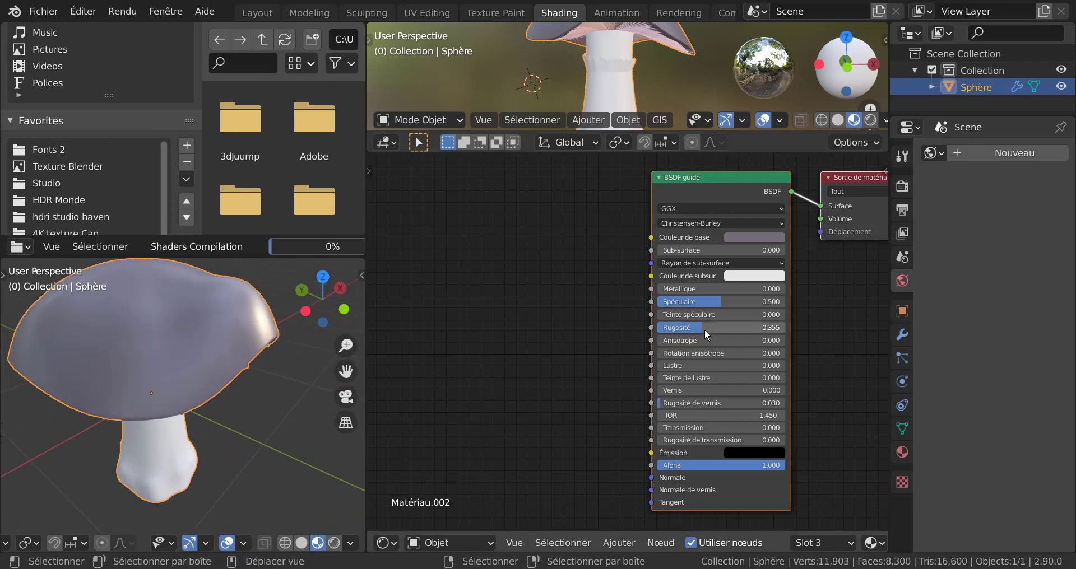
drag(704, 328, 713, 328)
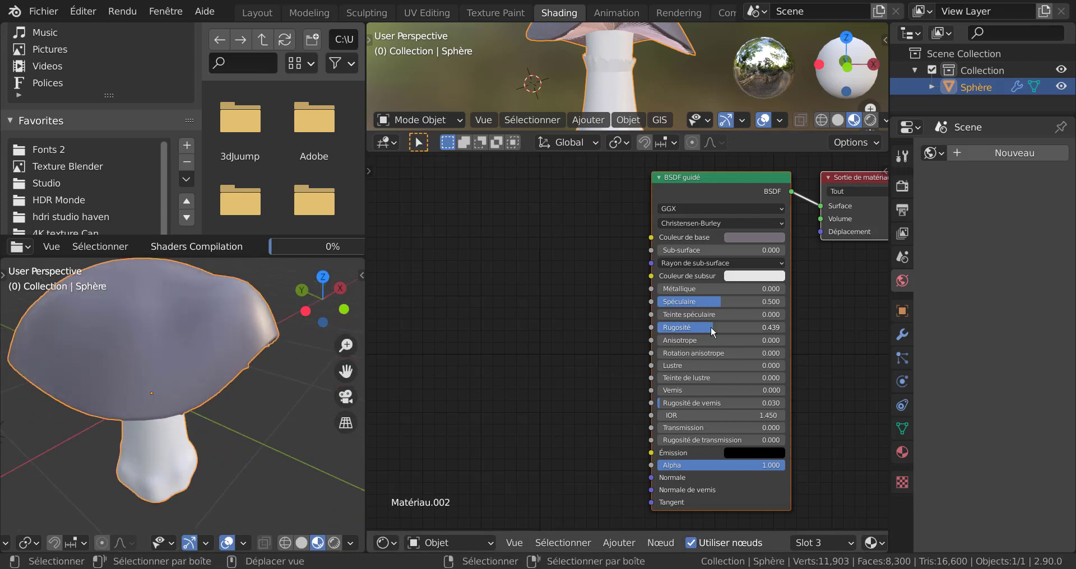
middle_drag(358, 336, 202, 363)
Add a color ramp node (Dégradé de couleurs) in the free space before the BSDF node.
scroll(599, 343, down, 2)
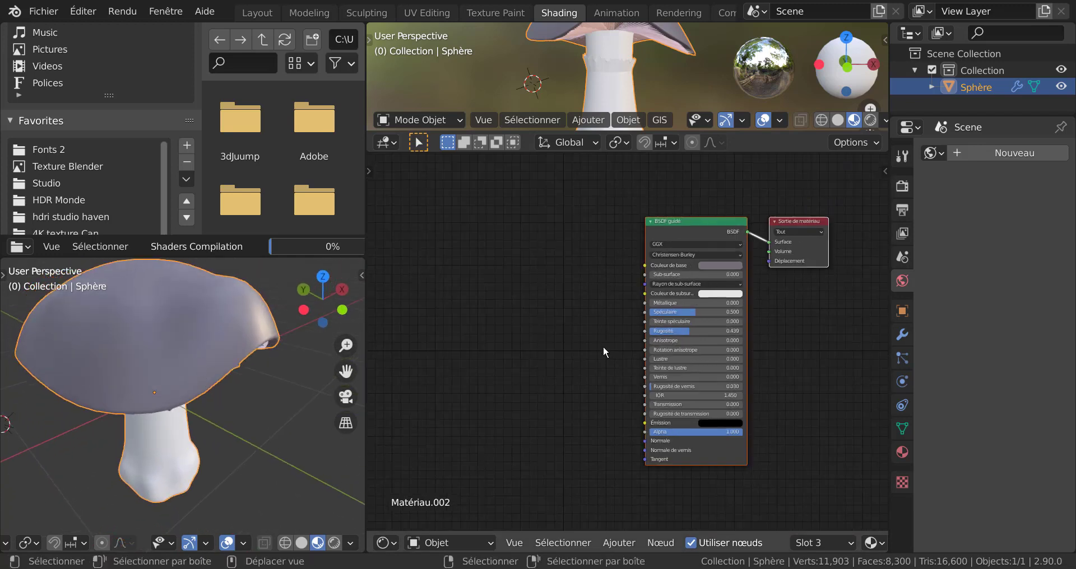
click(618, 543)
mouse_move(643, 400)
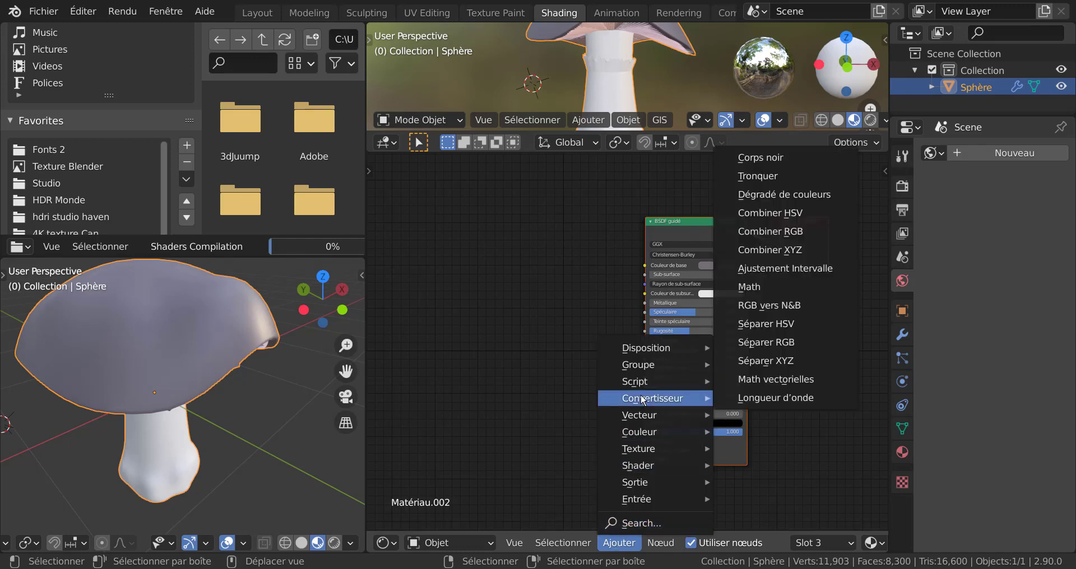
click(779, 193)
click(495, 247)
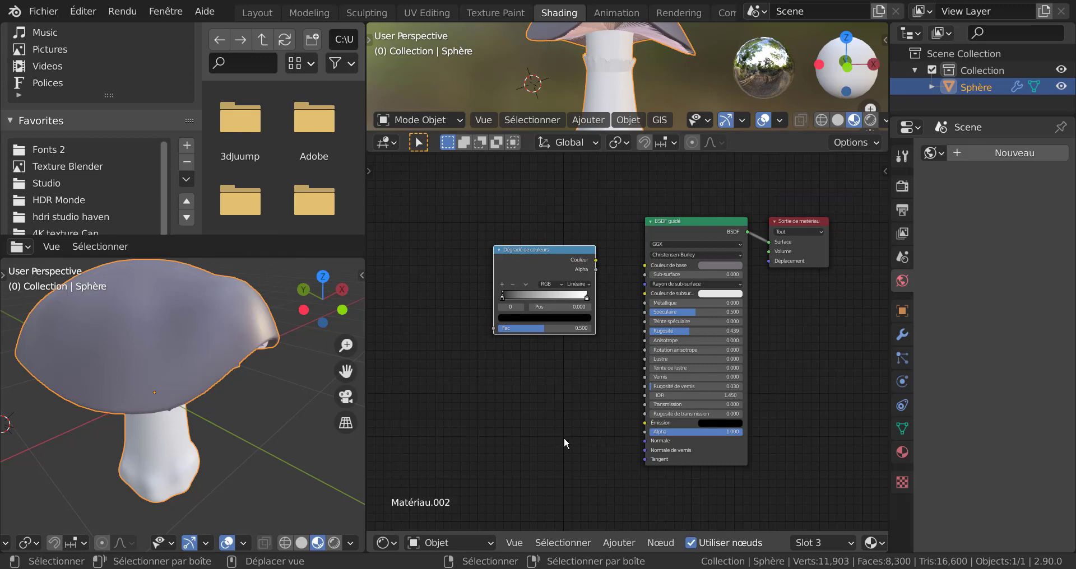
scroll(566, 311, up, 1)
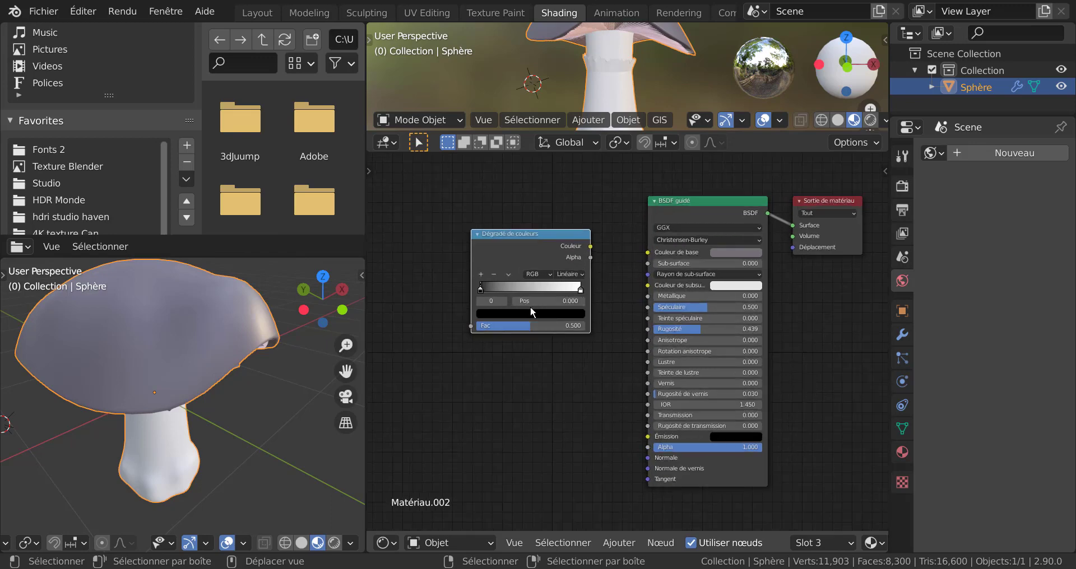
Sample the BSDF's base color into the ramp's first stop and connect the ramp's Couleur output to Couleur de base.
click(546, 313)
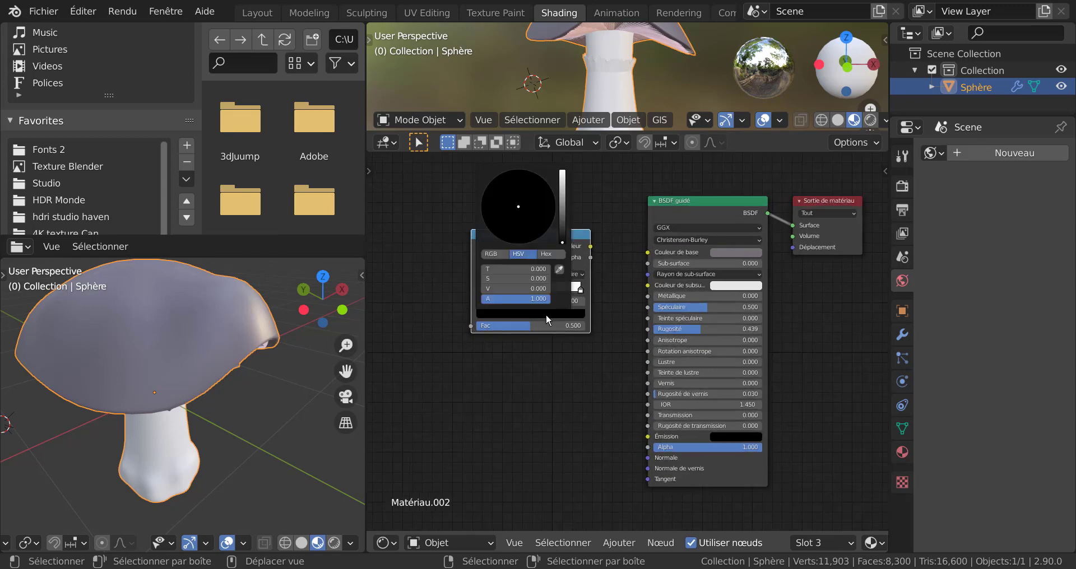
click(558, 270)
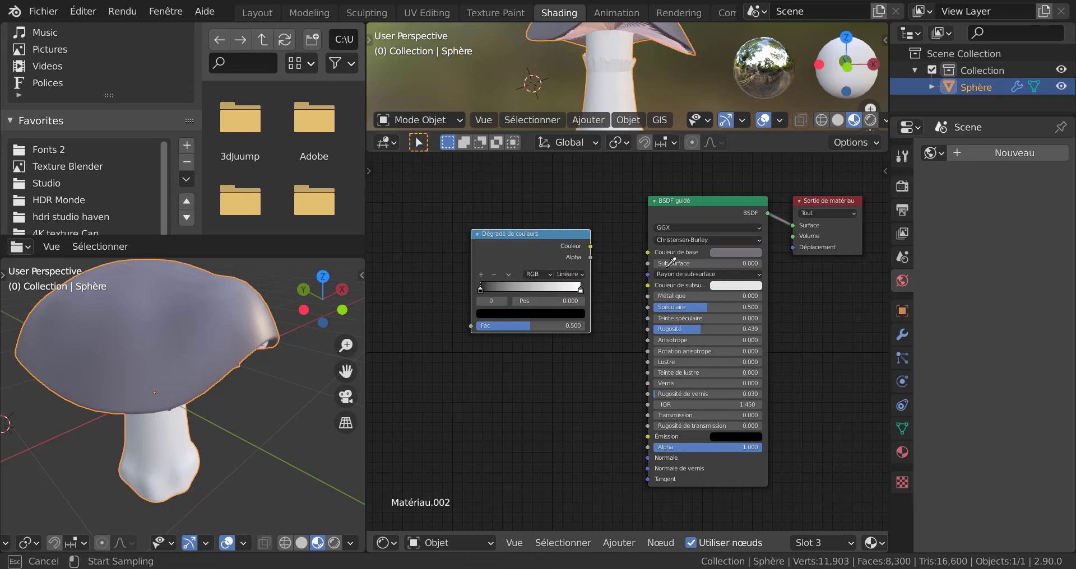
click(742, 251)
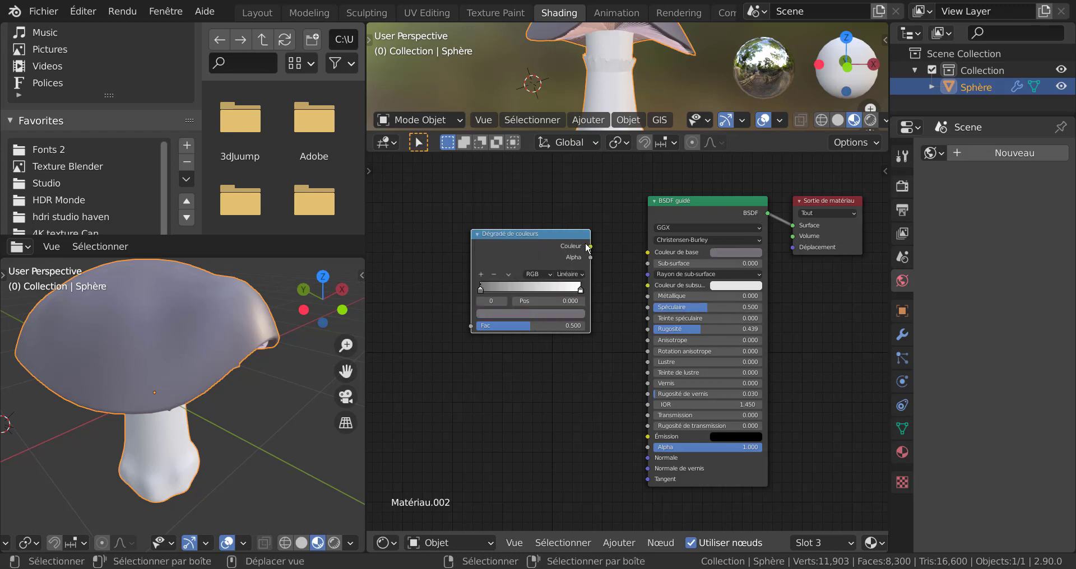
drag(591, 247, 649, 253)
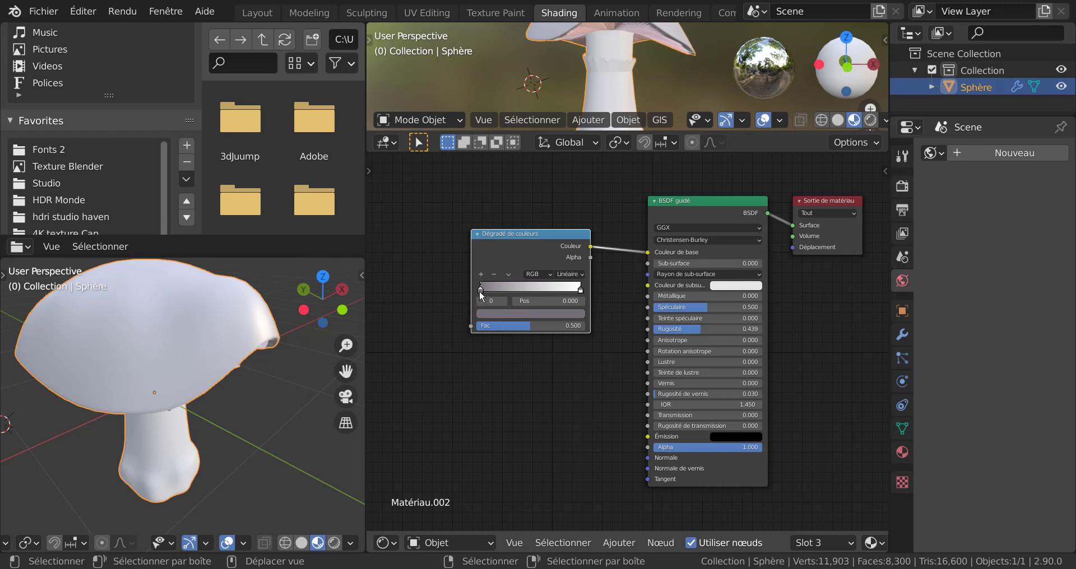
Move the ramp's first stop to 0.439 and set the last stop's color to dark grey with a value of about 0.188.
mouse_move(480, 290)
mouse_down()
mouse_move(550, 291)
mouse_move(511, 294)
mouse_move(526, 294)
mouse_up()
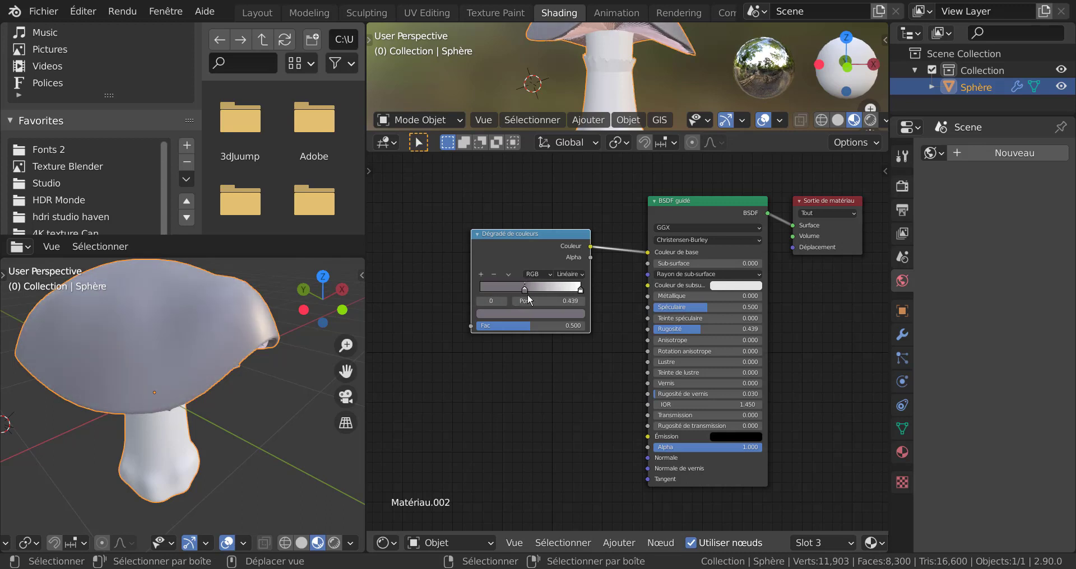
click(580, 289)
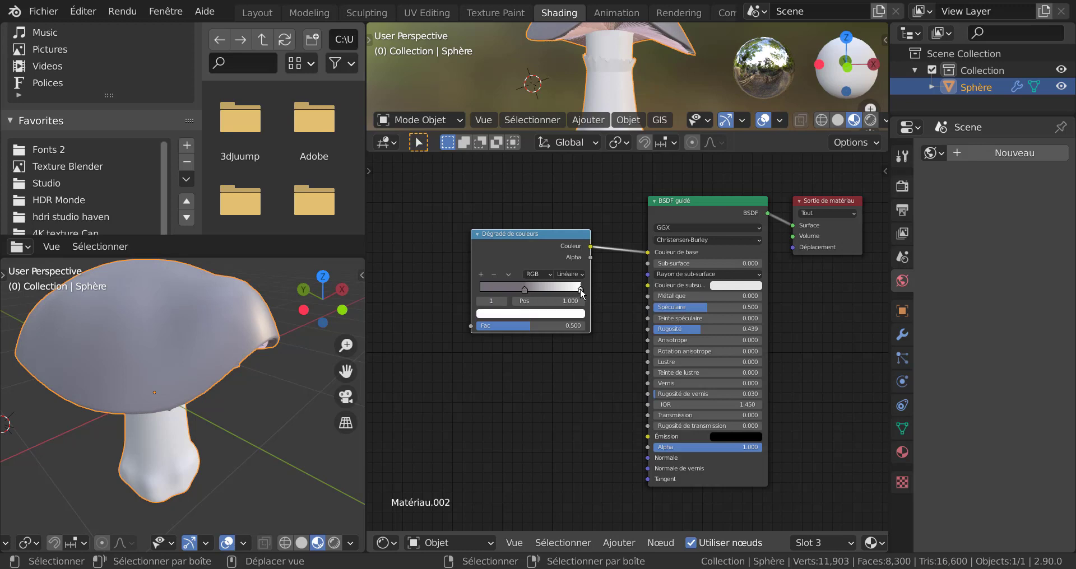
click(552, 314)
drag(562, 184, 562, 232)
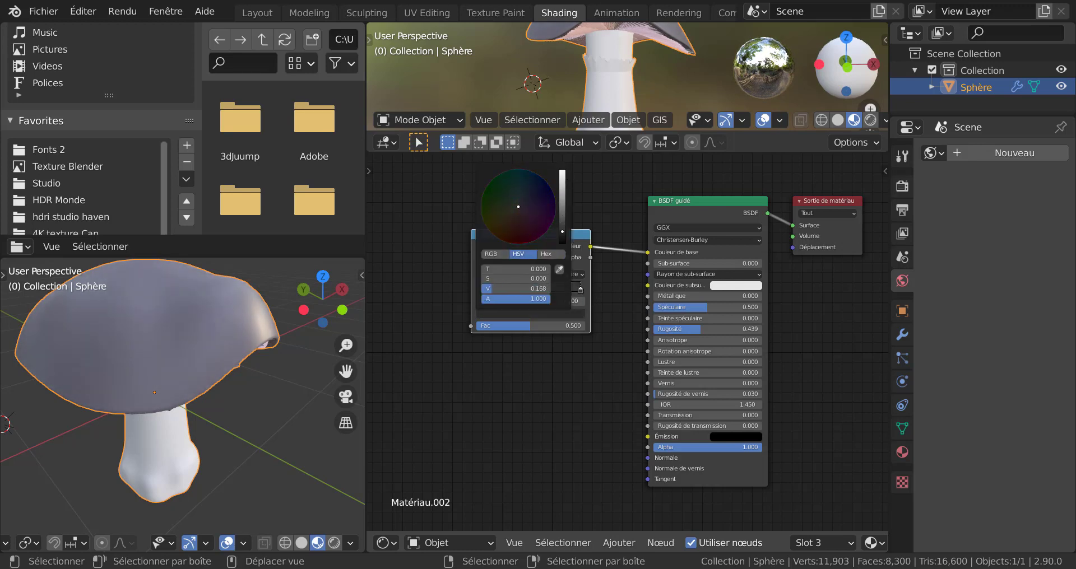
Bring the two ramp stops close together near the middle of the gradient, with the dark stop at 0.497.
drag(526, 291, 508, 291)
middle_drag(292, 399, 35, 399)
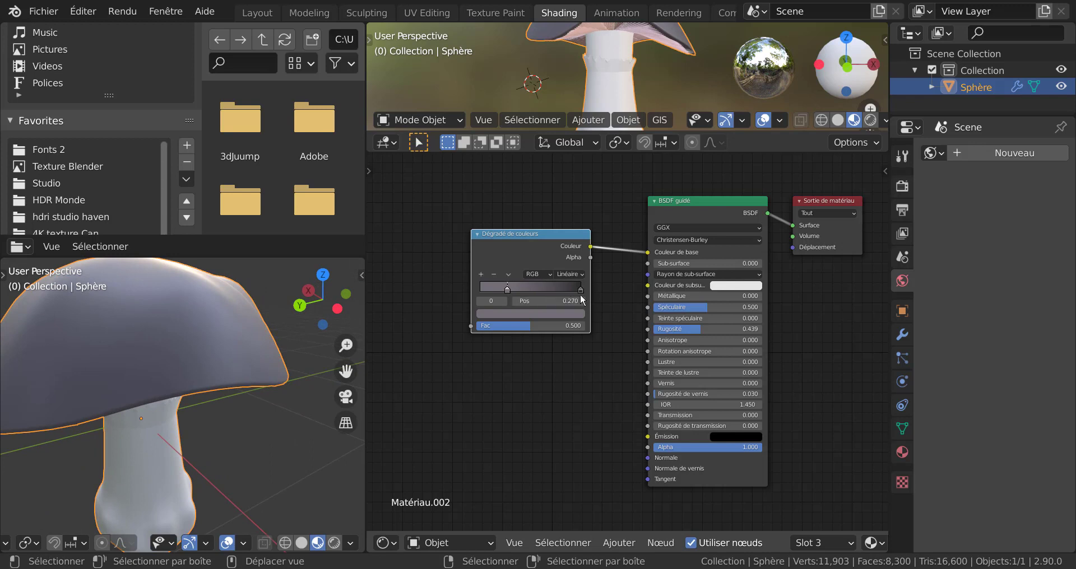
drag(581, 291, 527, 291)
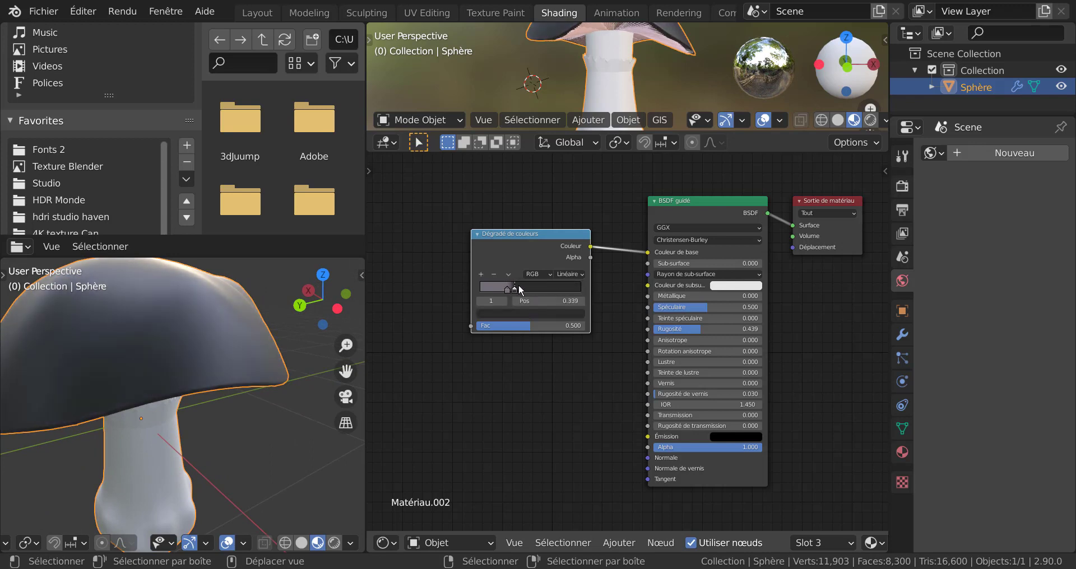
scroll(174, 375, down, 5)
middle_drag(305, 395, 202, 386)
scroll(235, 368, up, 3)
scroll(453, 338, up, 3)
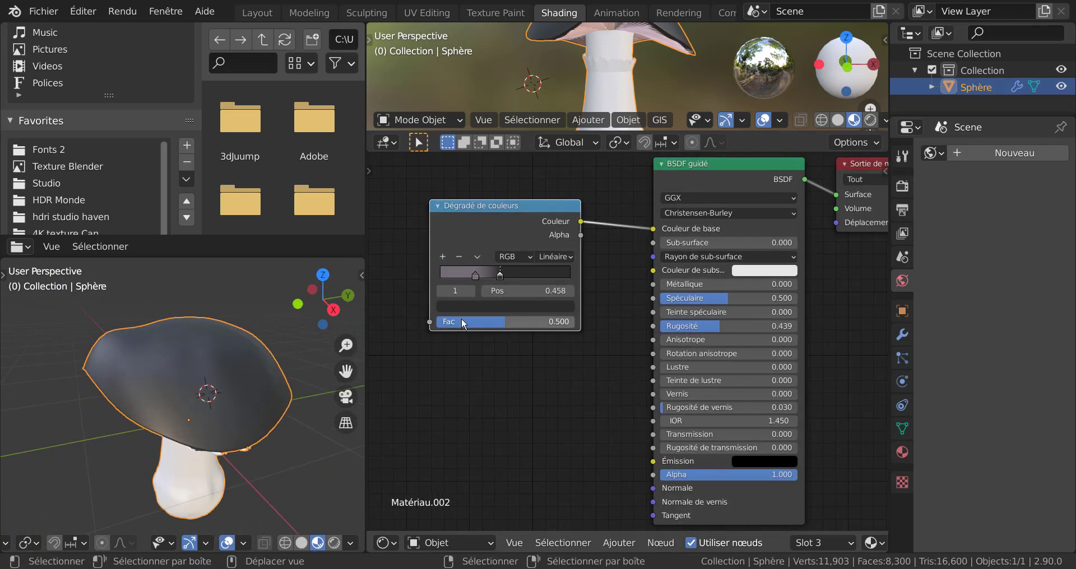
mouse_move(463, 271)
mouse_down()
mouse_move(506, 264)
mouse_move(439, 264)
mouse_move(521, 272)
mouse_move(496, 273)
mouse_up()
Add a Mapping node (Placage) before the color ramp and connect its Vecteur output to the ramp's Fac input.
scroll(493, 367, down, 2)
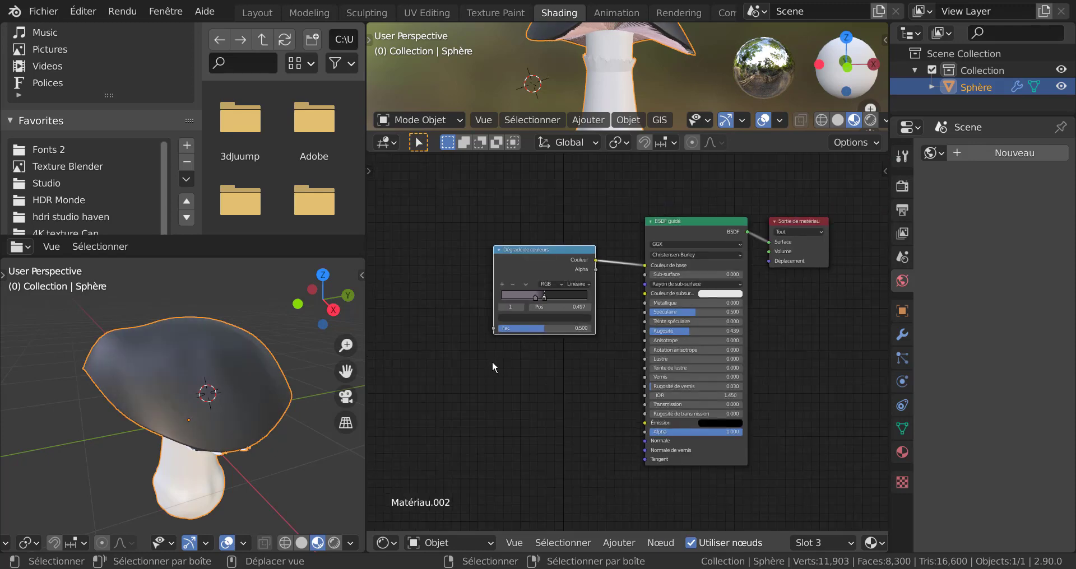
click(618, 543)
mouse_move(661, 398)
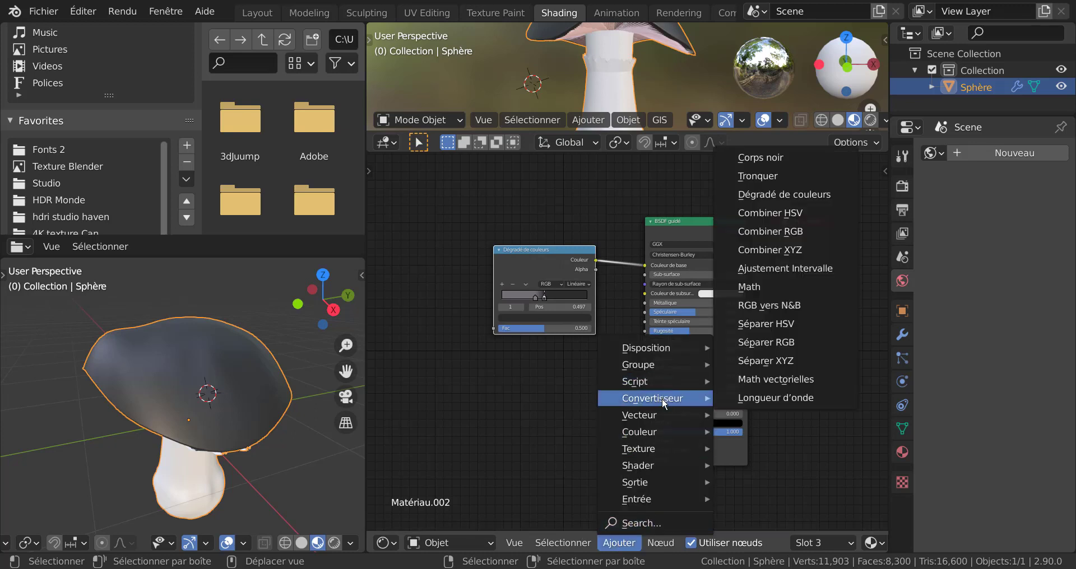
mouse_move(654, 416)
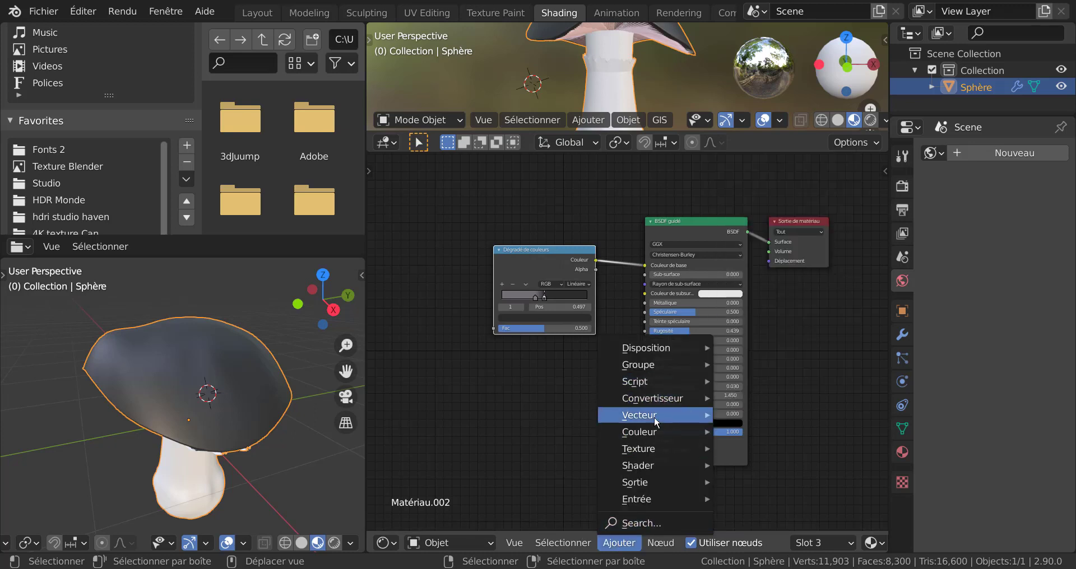
click(765, 305)
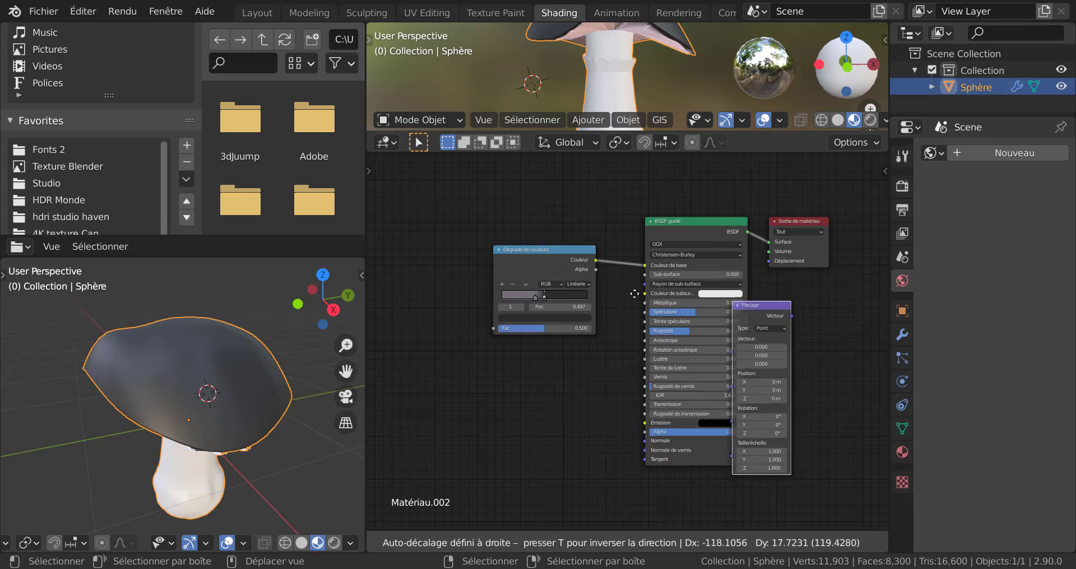
click(459, 248)
drag(451, 239, 493, 329)
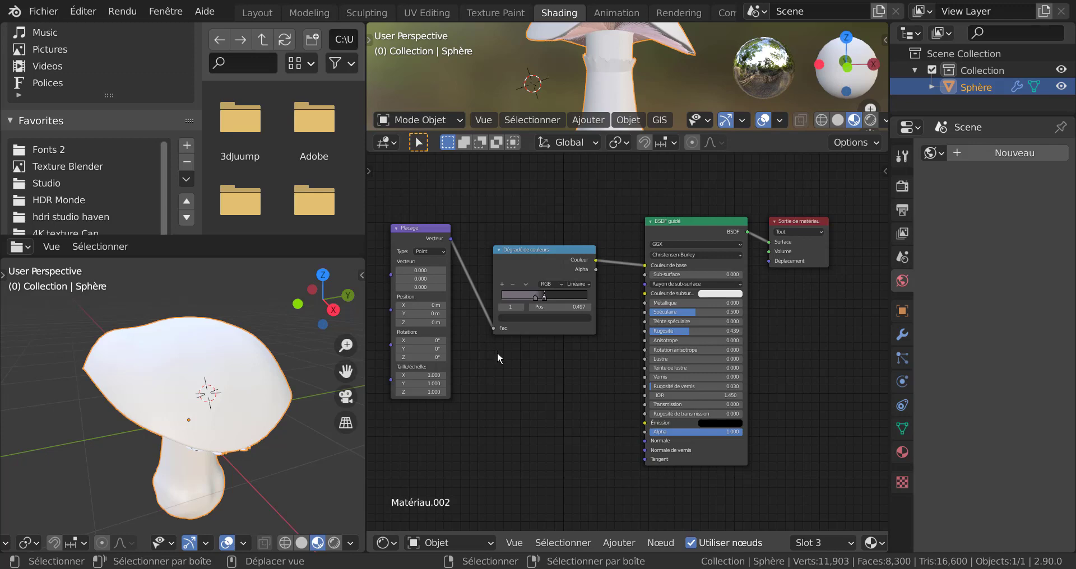
Add a Texture Coordinate node before the Mapping node, connect Générée to its Vecteur input, and tidy both nodes' positions.
middle_drag(509, 365, 600, 385)
click(618, 543)
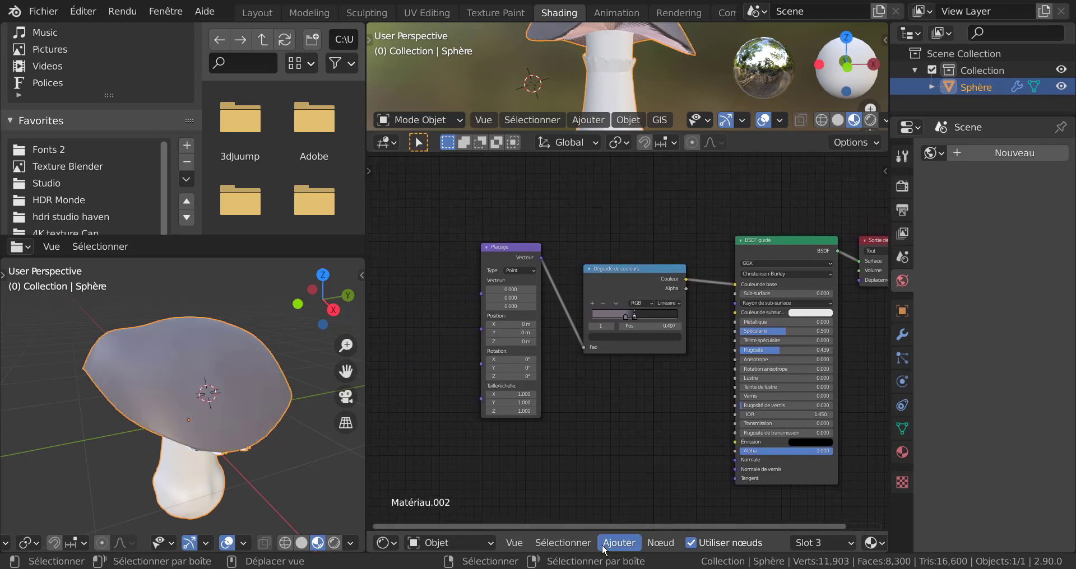
mouse_move(639, 500)
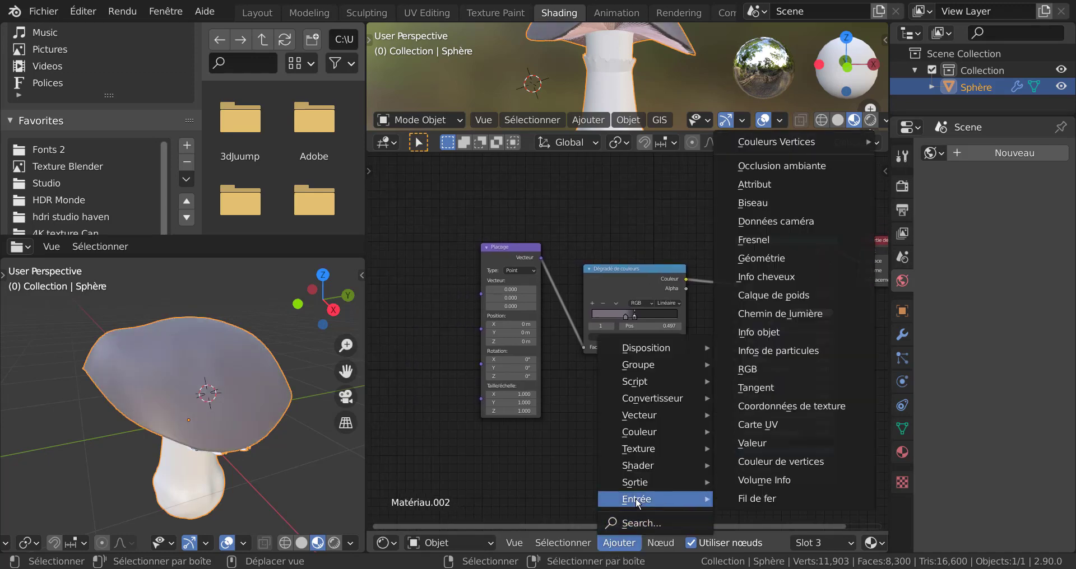
click(791, 406)
click(425, 270)
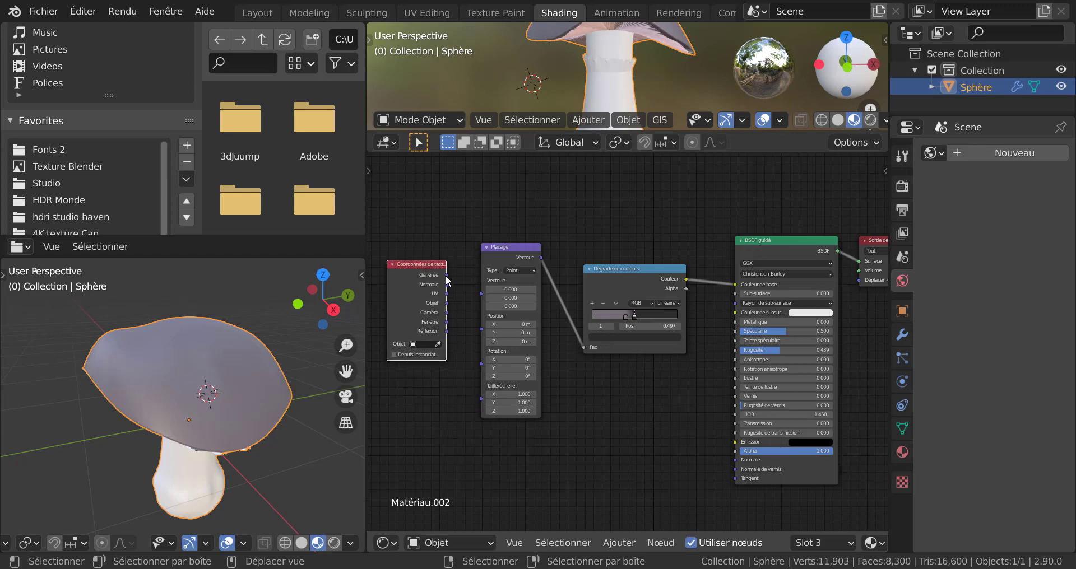
mouse_move(446, 276)
mouse_down()
mouse_move(514, 164)
mouse_move(470, 291)
mouse_move(481, 298)
mouse_up()
drag(426, 269, 438, 266)
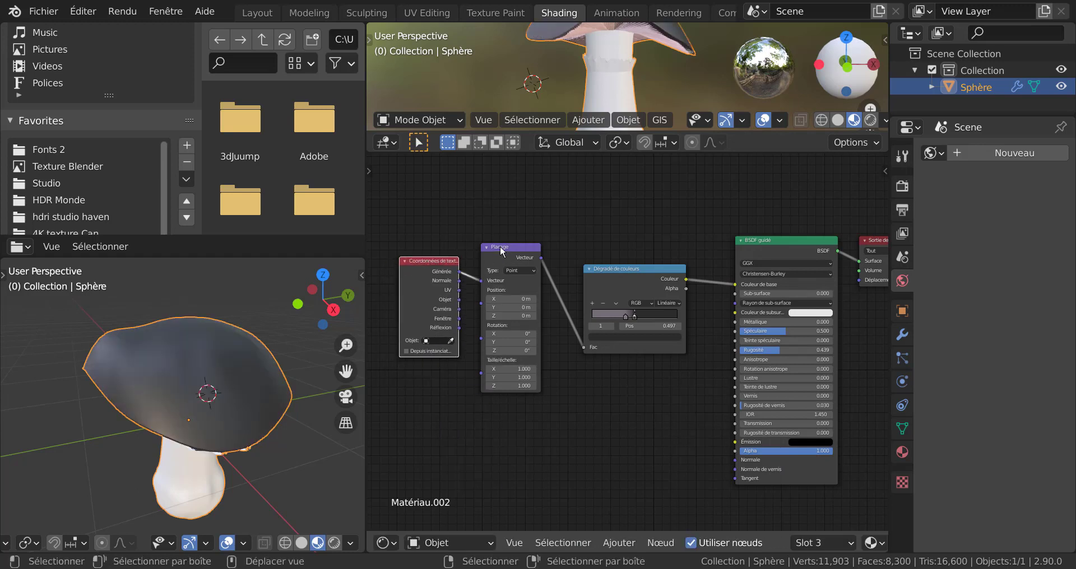
drag(500, 247, 505, 259)
Move the ramp's light stop to 0.224 and set the Mapping rotation to X -43.1° and Y -51.6°.
scroll(486, 345, up, 3)
middle_drag(529, 342, 591, 331)
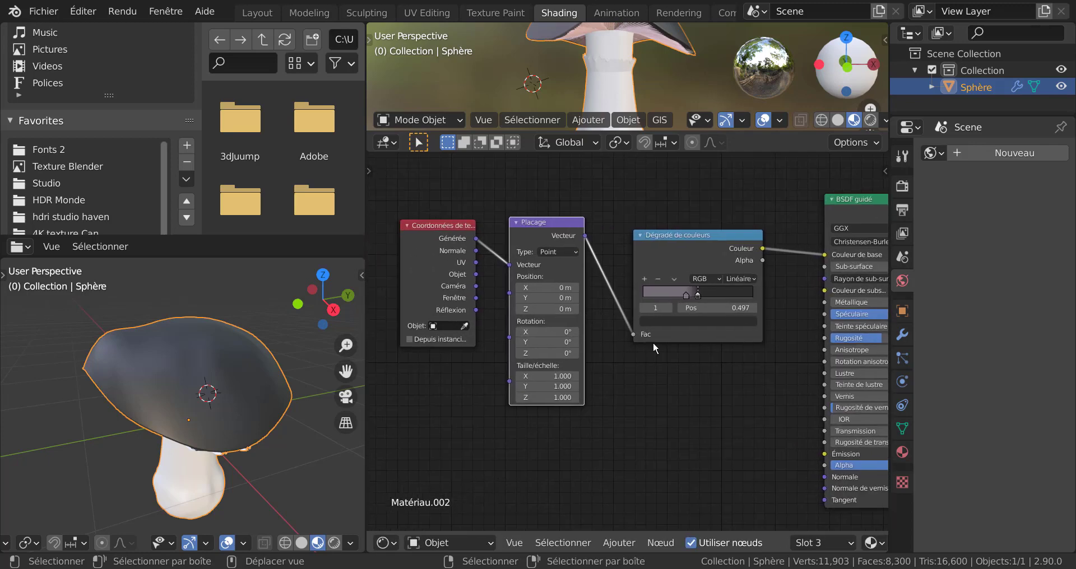
scroll(653, 341, up, 1)
drag(695, 287, 674, 285)
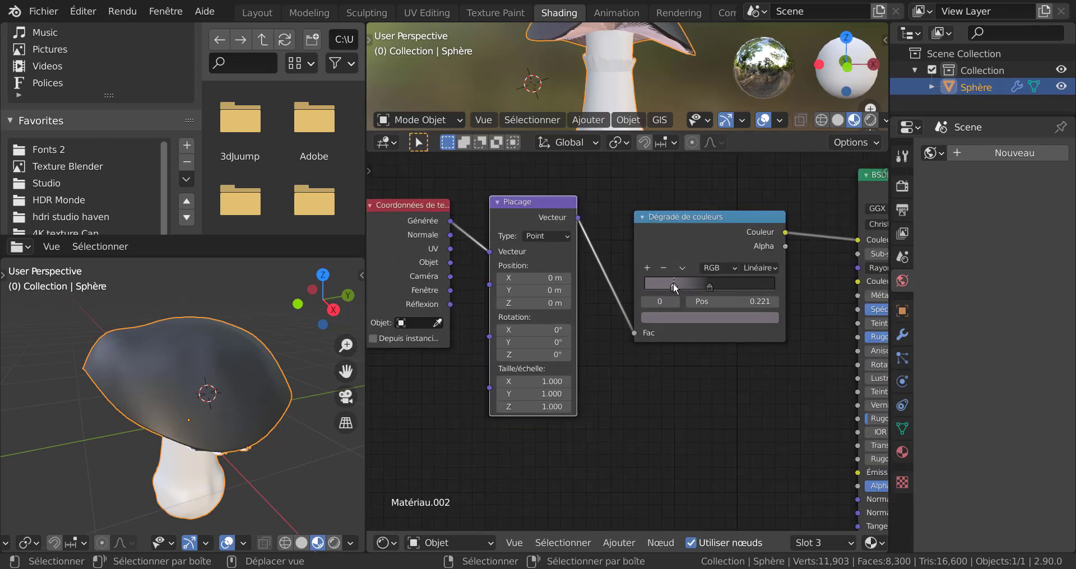
mouse_move(536, 344)
mouse_down()
mouse_move(554, 344)
mouse_move(499, 343)
mouse_up()
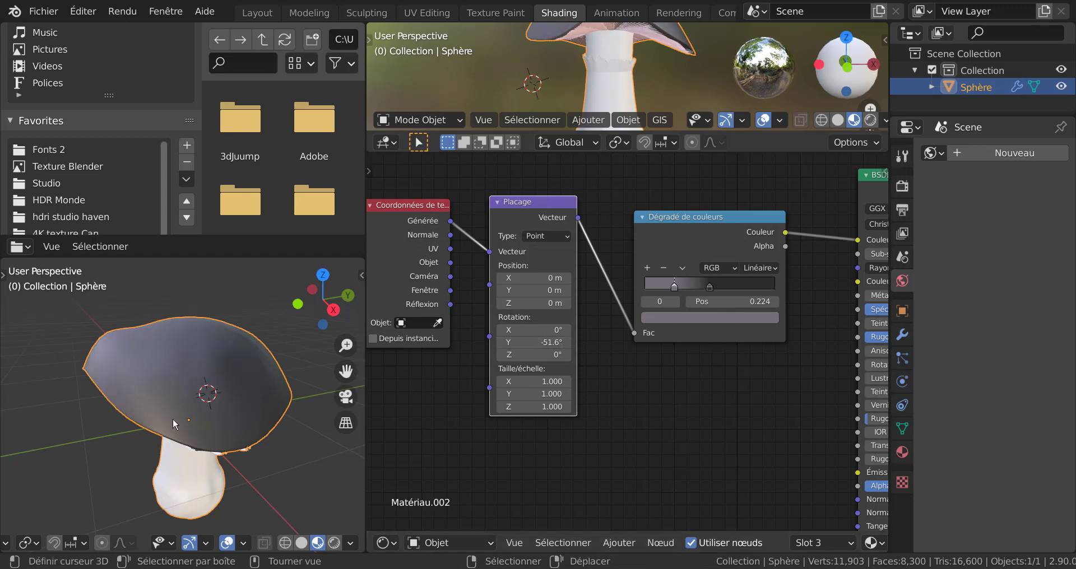
middle_drag(175, 426, 337, 432)
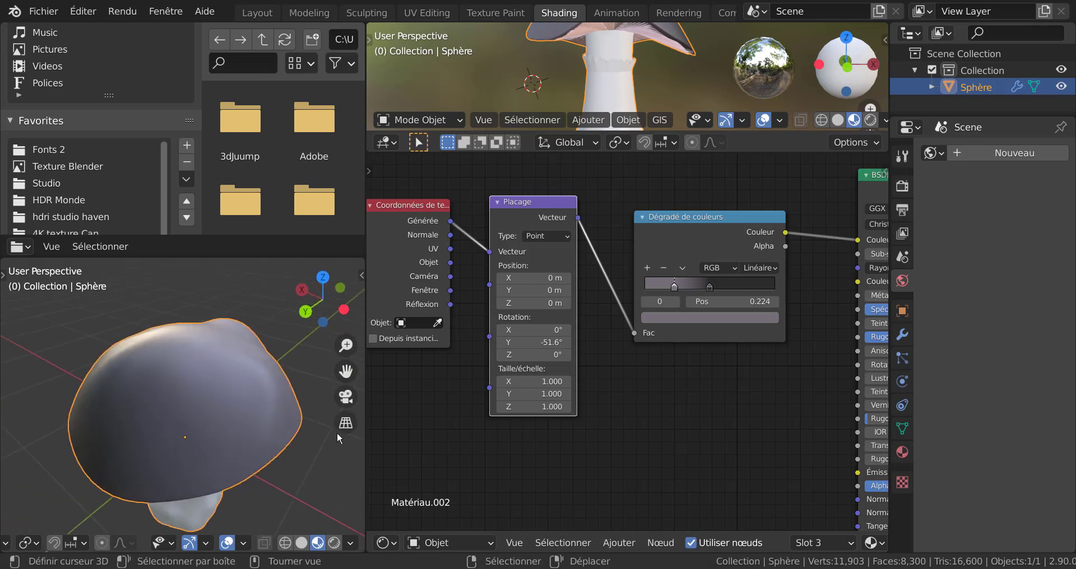
drag(530, 330, 482, 330)
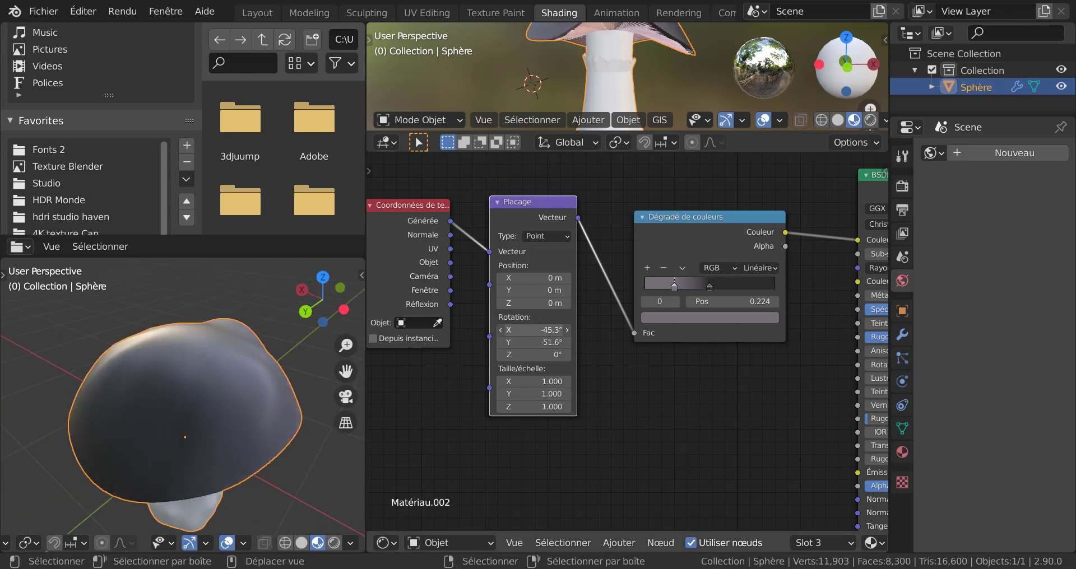
middle_drag(187, 458, 128, 401)
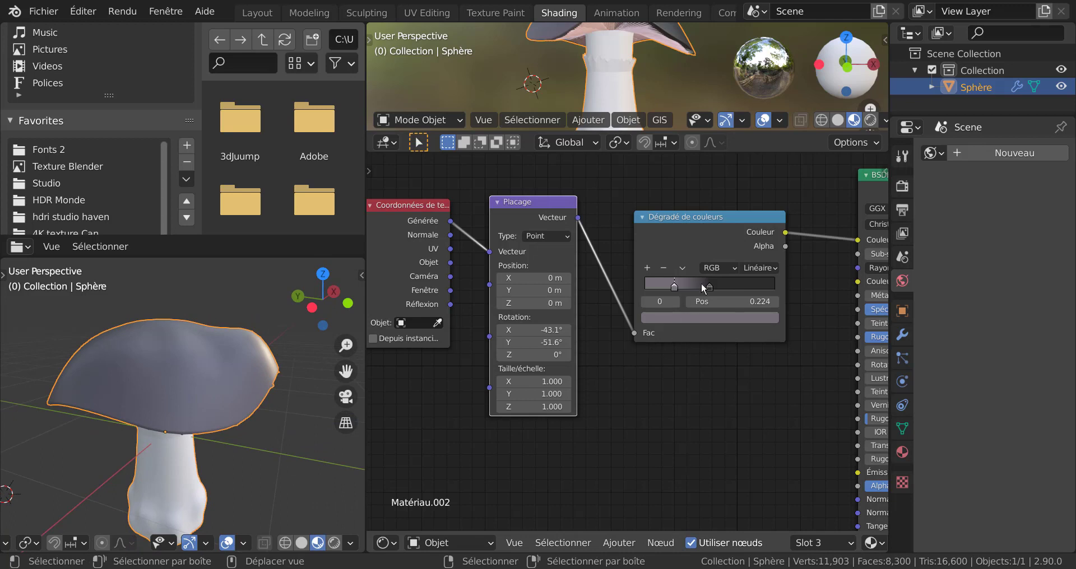
Add a third stop at position 0.361 between the ramp's two existing stops and color it a muted dark blue-violet.
click(648, 268)
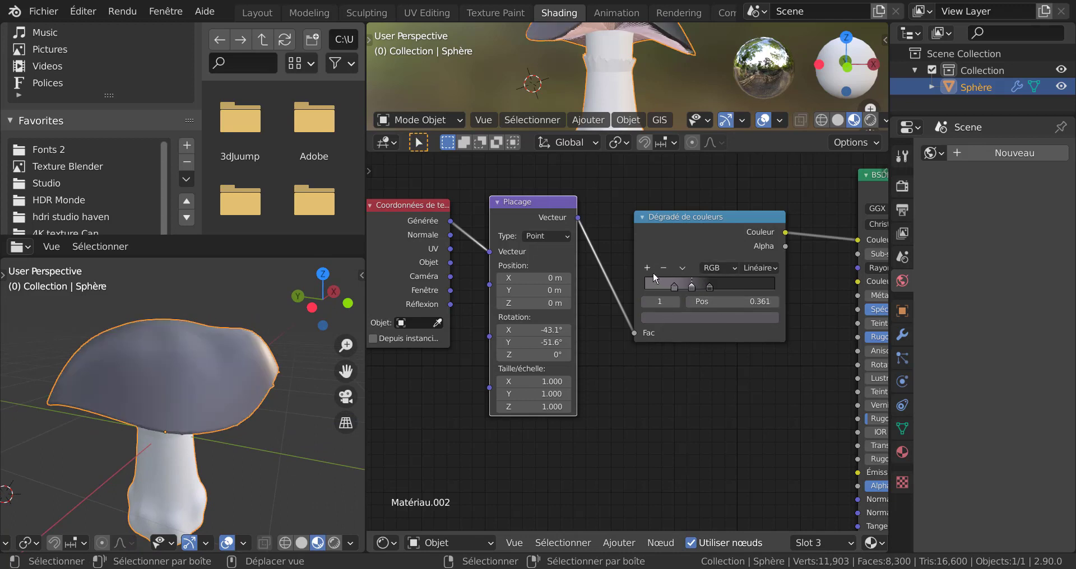
click(707, 318)
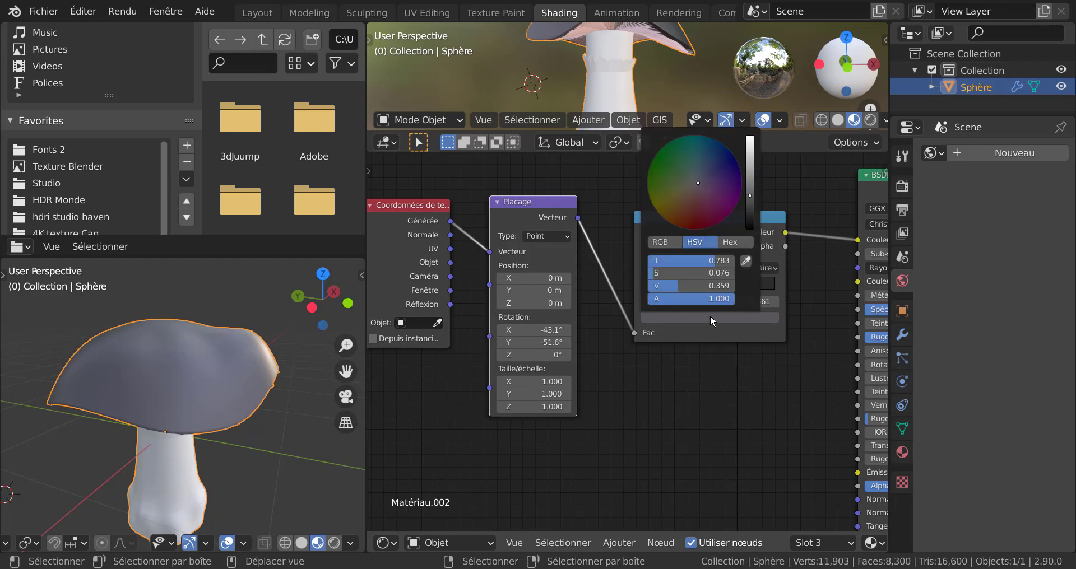
click(704, 206)
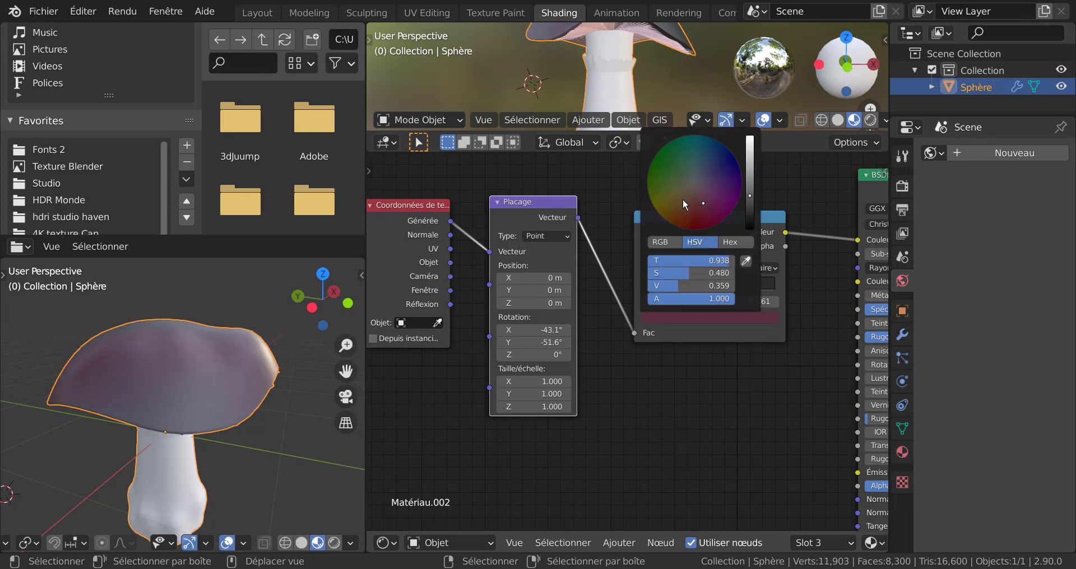
click(678, 190)
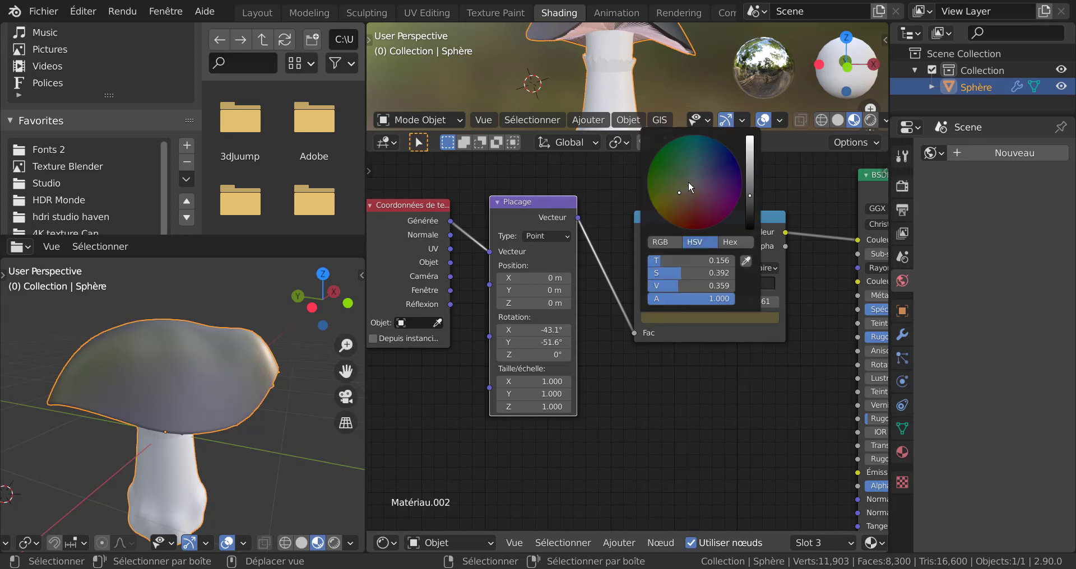
click(688, 184)
click(703, 174)
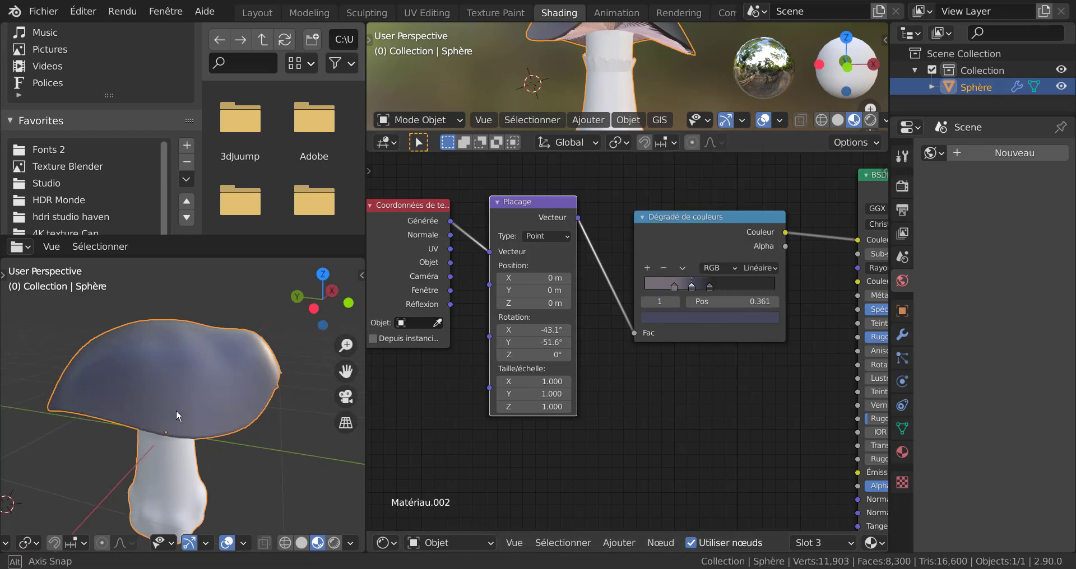
Enter Edit Mode and select a face on the mushroom's stem to bring up the nodes of its material, Matériau.001.
middle_drag(176, 409, 111, 375)
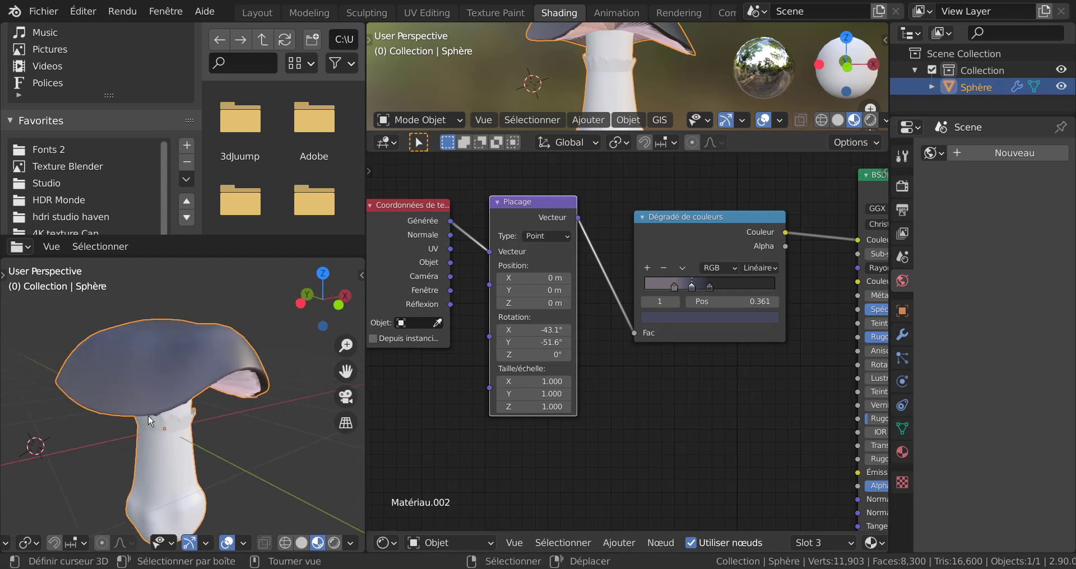
middle_drag(277, 473, 243, 457)
scroll(283, 399, up, 2)
scroll(242, 456, down, 4)
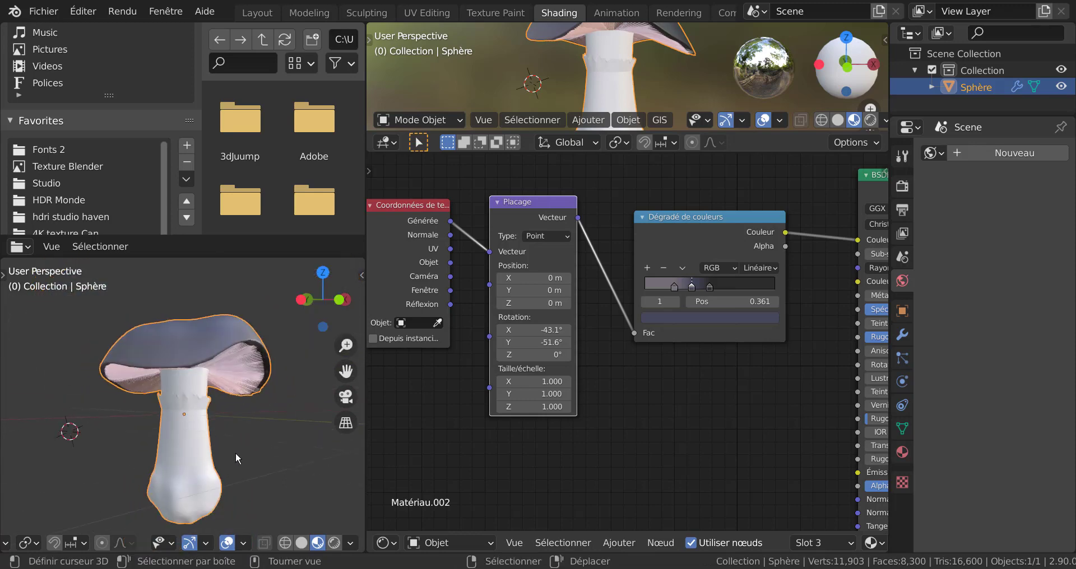
key(Tab)
right_click(190, 441)
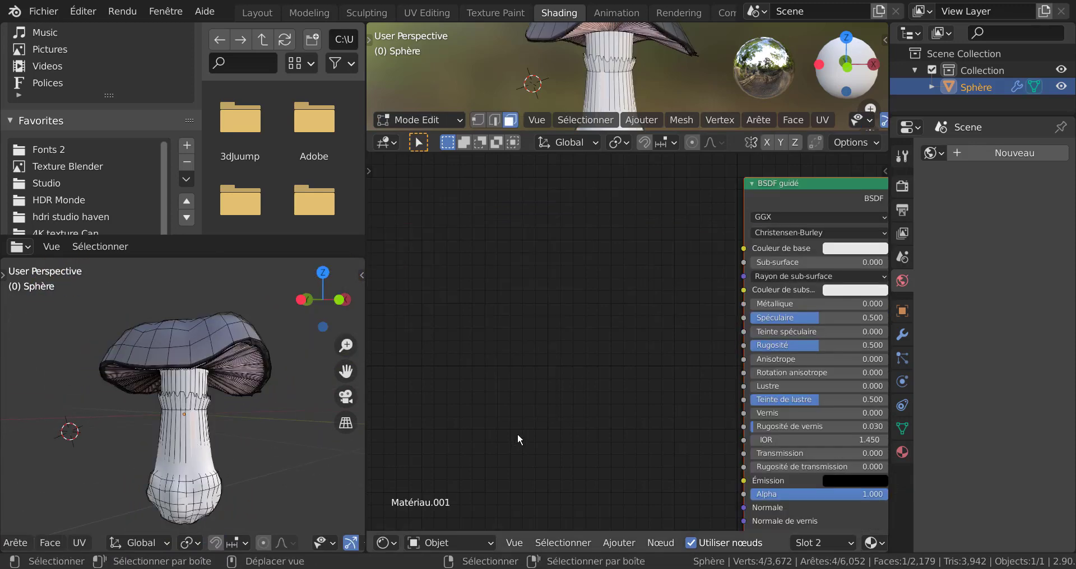
drag(834, 189, 712, 197)
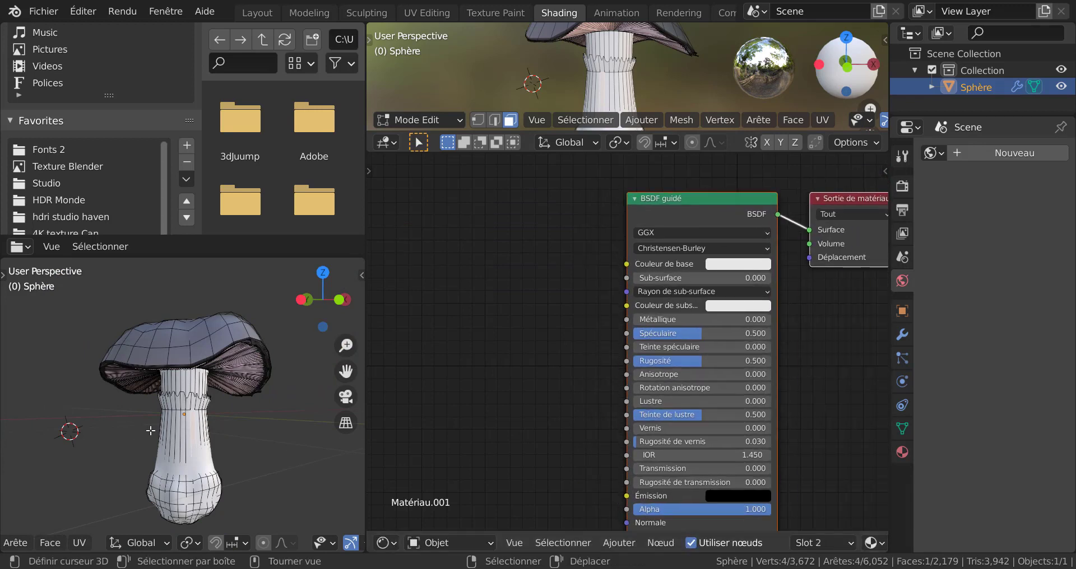
Preview the mushroom in Rendered shading, return to Material Preview, and leave Edit Mode.
scroll(311, 547, down, 6)
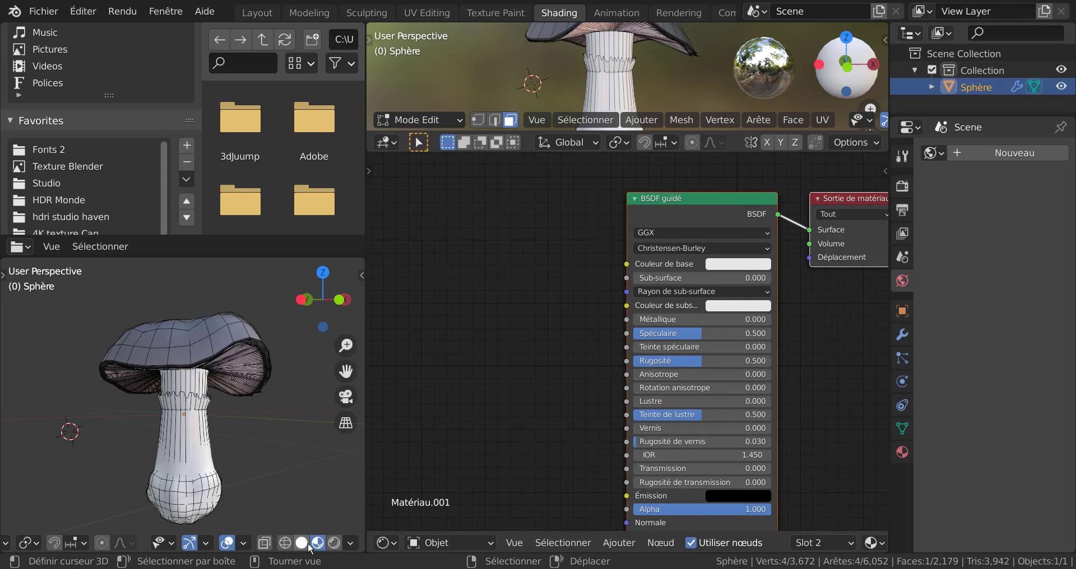
click(333, 543)
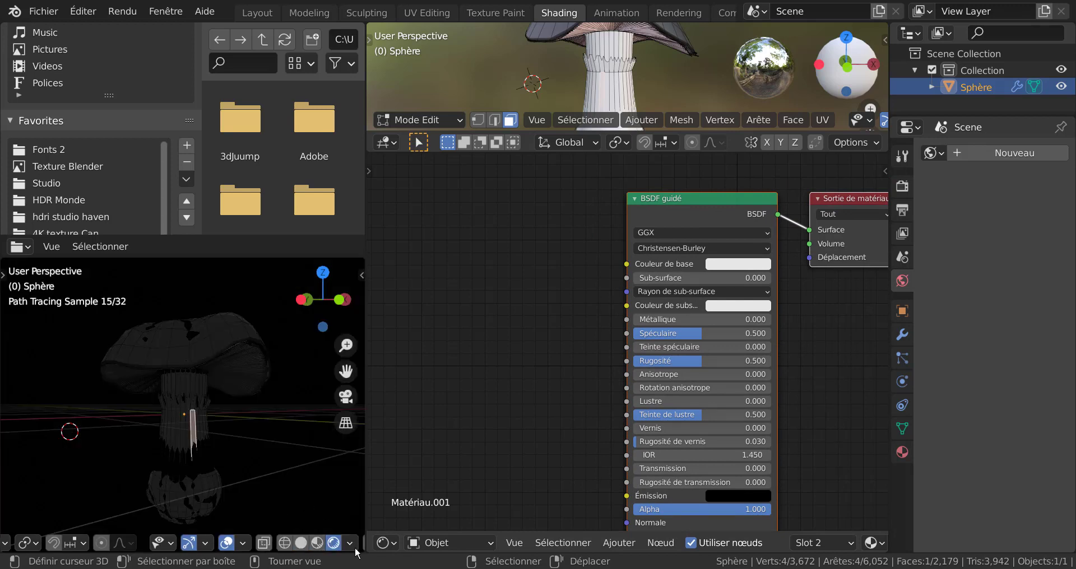
click(318, 543)
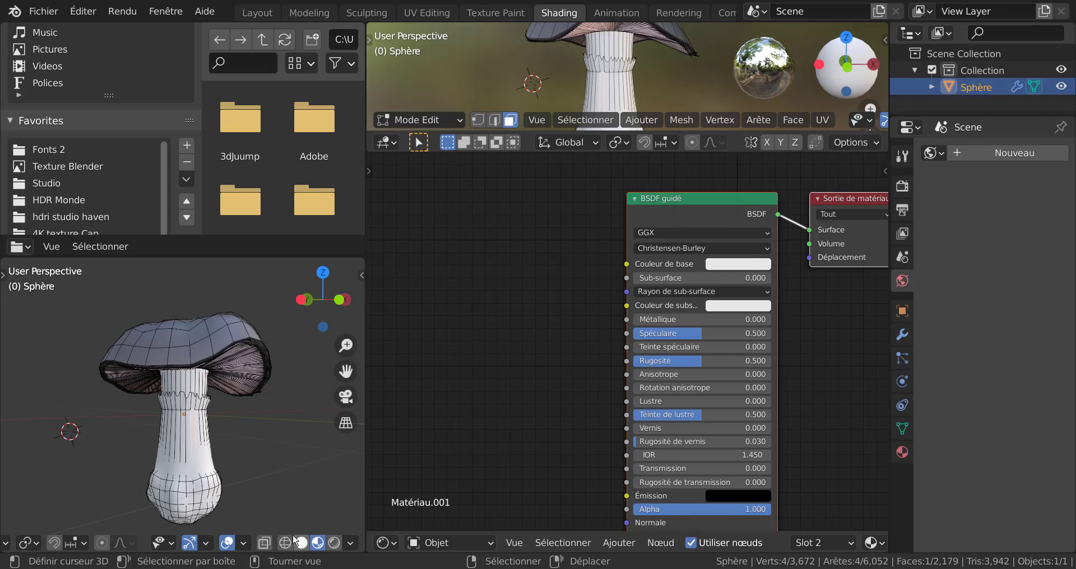
key(Tab)
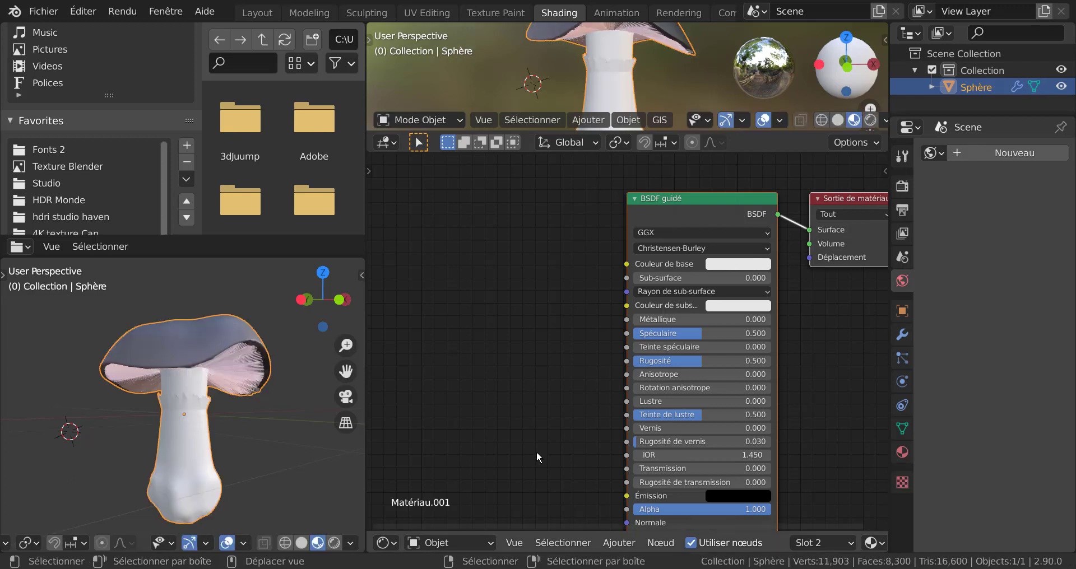
click(616, 543)
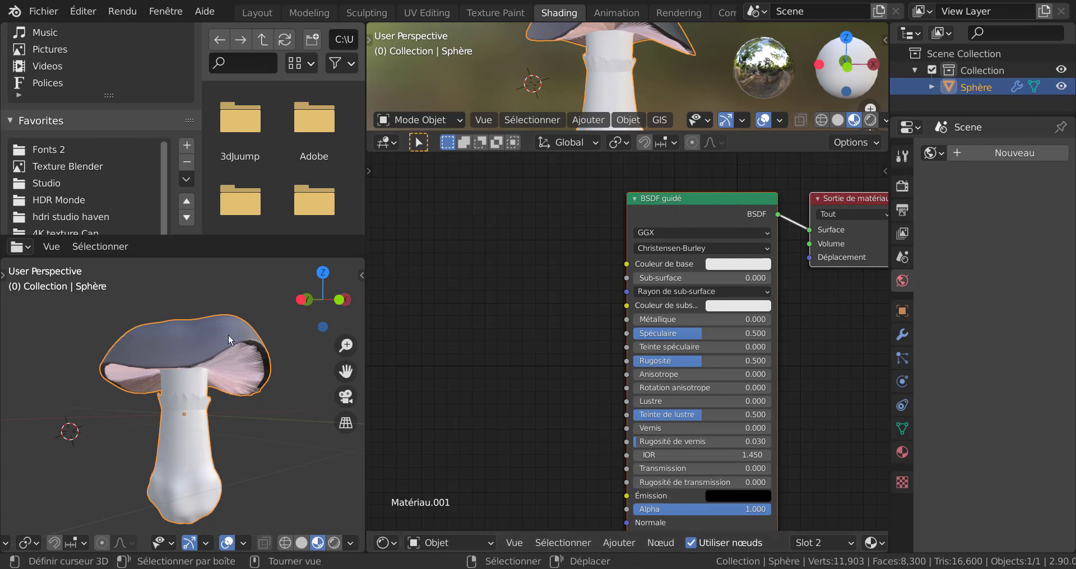
Select a cap face in Edit Mode and copy the texture coordinate, Placage and color ramp nodes from Matériau.002.
key(Tab)
click(204, 335)
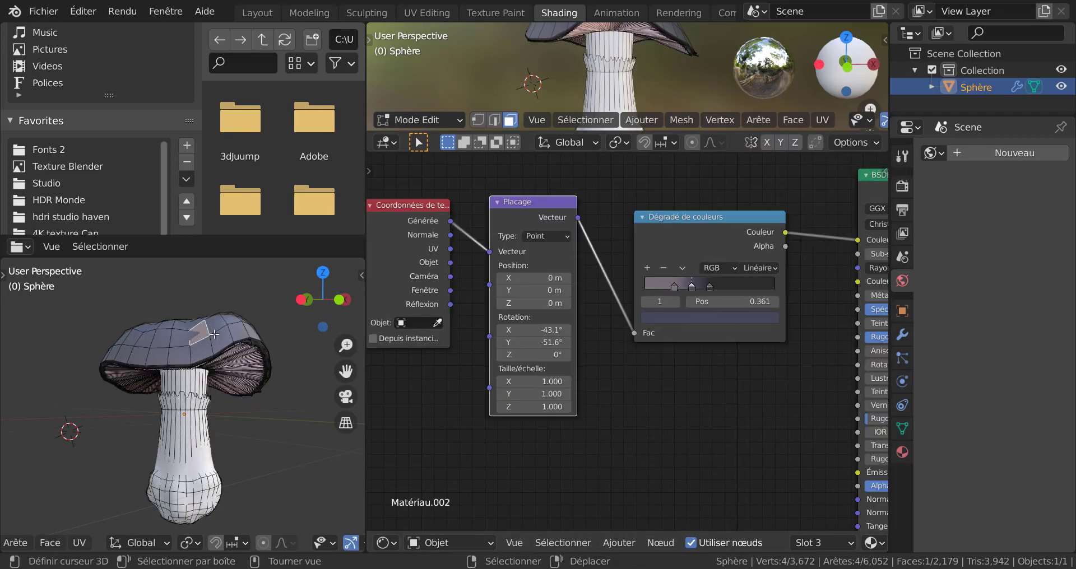
scroll(661, 381, down, 2)
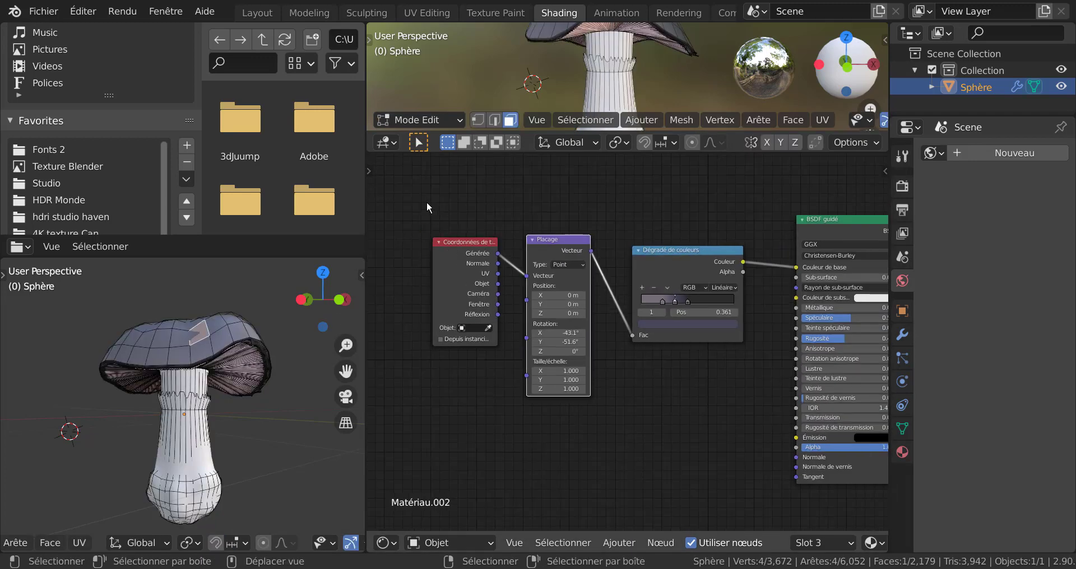
drag(401, 199, 787, 408)
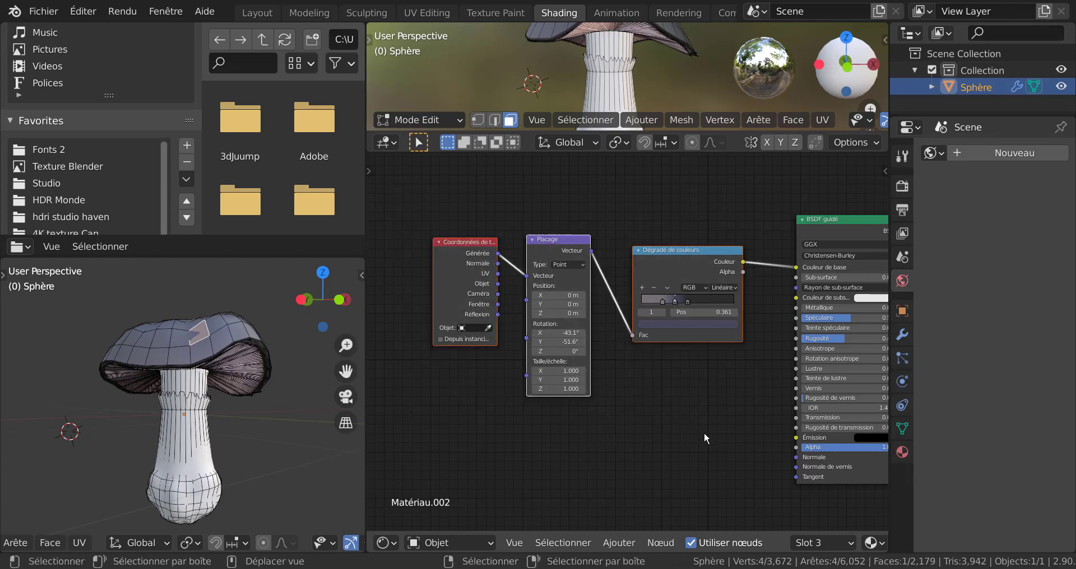
click(630, 400)
Select a stem face and paste the copied nodes into Matériau.001, placing them before the BSDF guidé node.
click(221, 338)
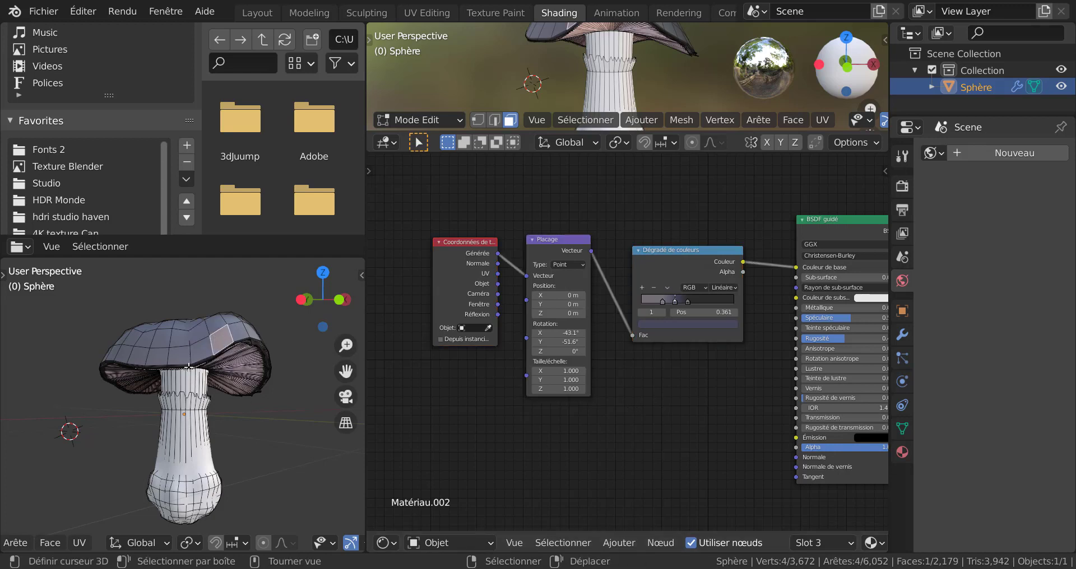
right_click(186, 433)
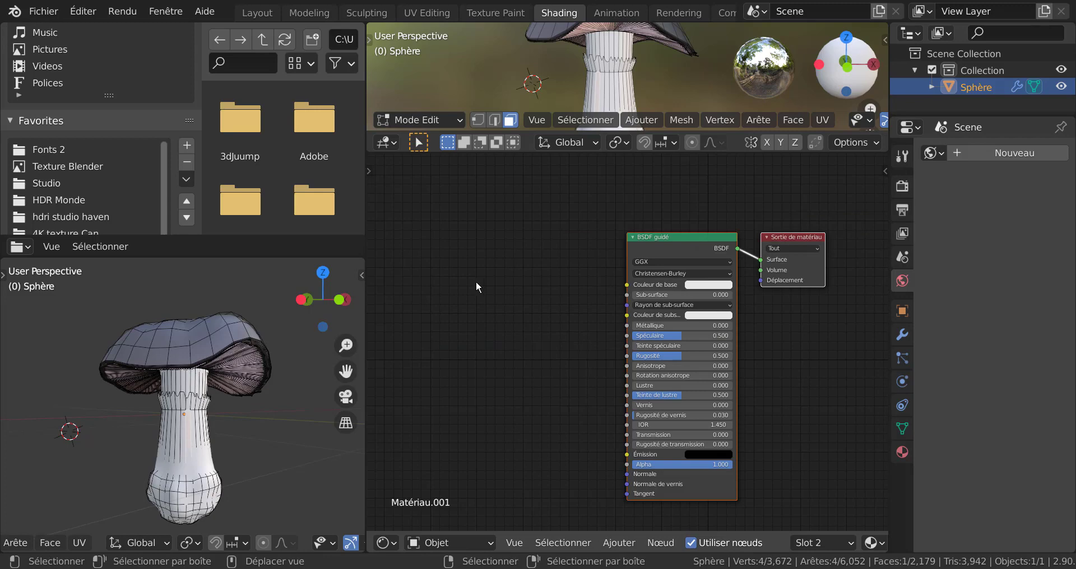
key(ctrl+v)
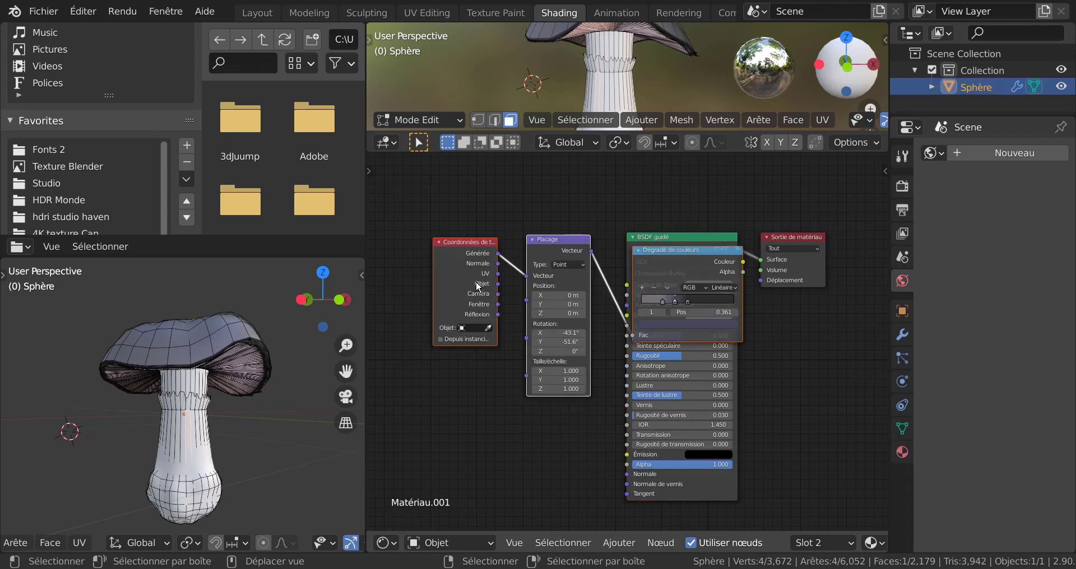
drag(553, 243, 421, 242)
middle_drag(522, 377, 639, 377)
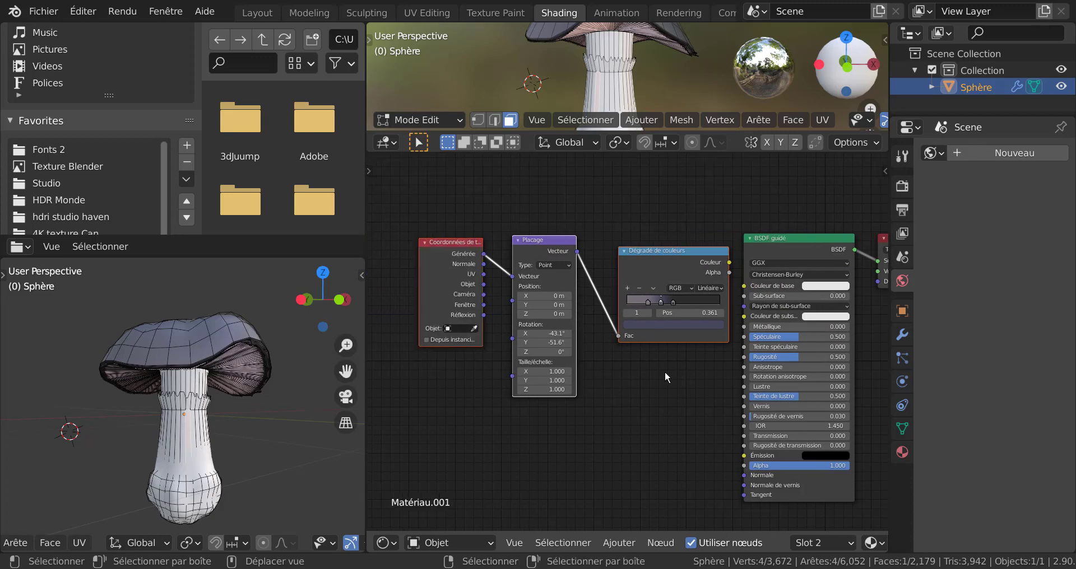
Disconnect the pasted color ramp from the Placage node and delete the ramp.
scroll(666, 371, up, 2)
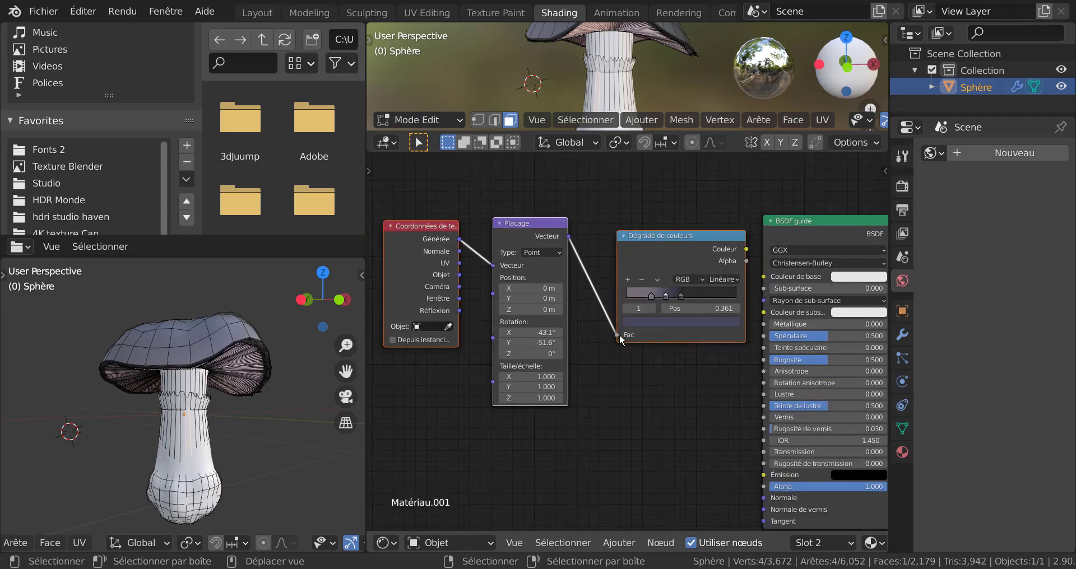
drag(616, 334, 633, 314)
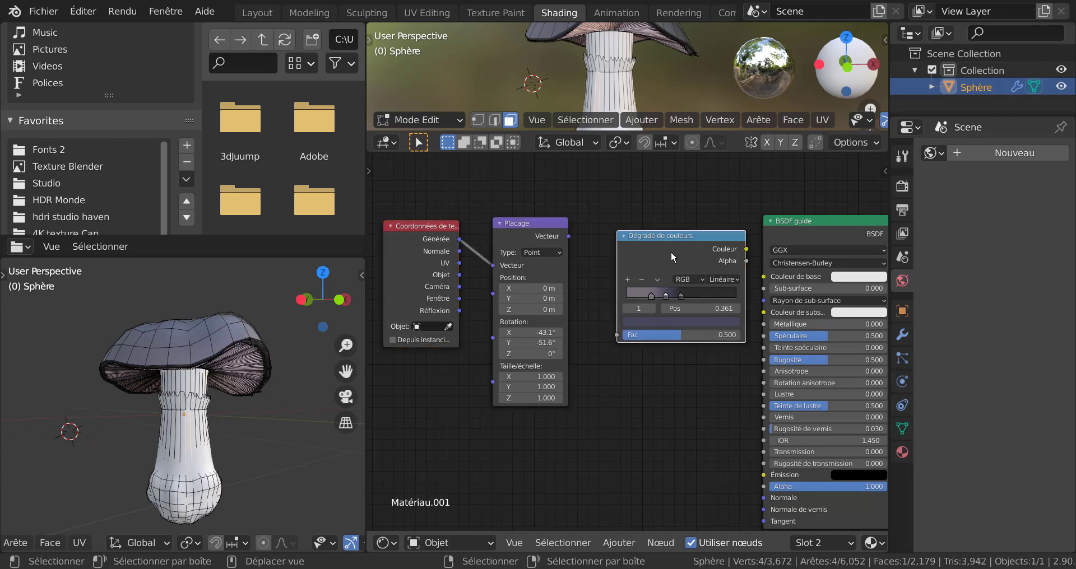
key(x)
Add a new Dégradé de couleurs node, feeding its Fac from the Placage Vecteur output and its Couleur into the BSDF's Couleur de base.
click(629, 548)
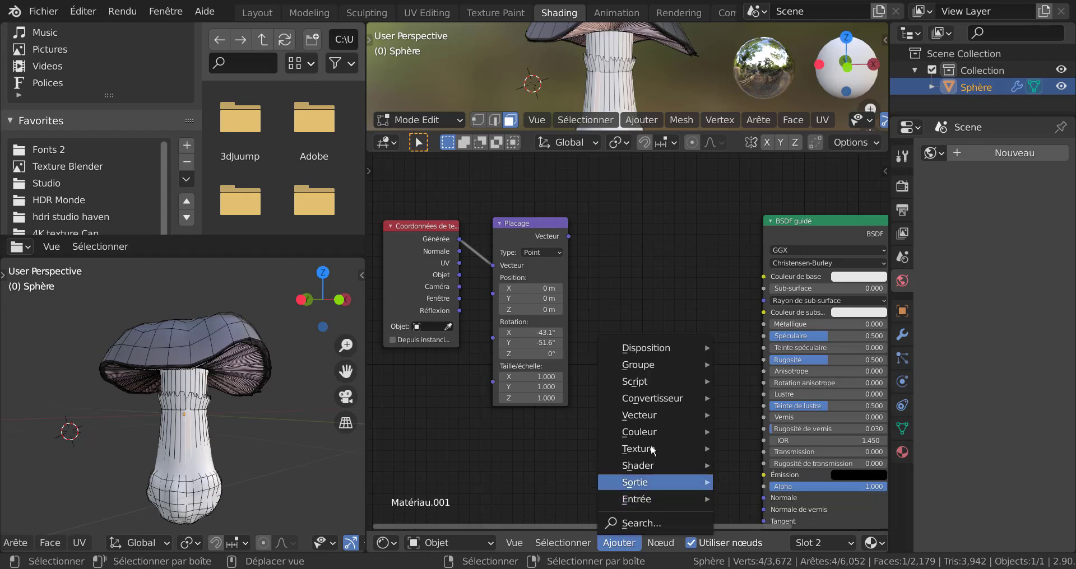
mouse_move(663, 421)
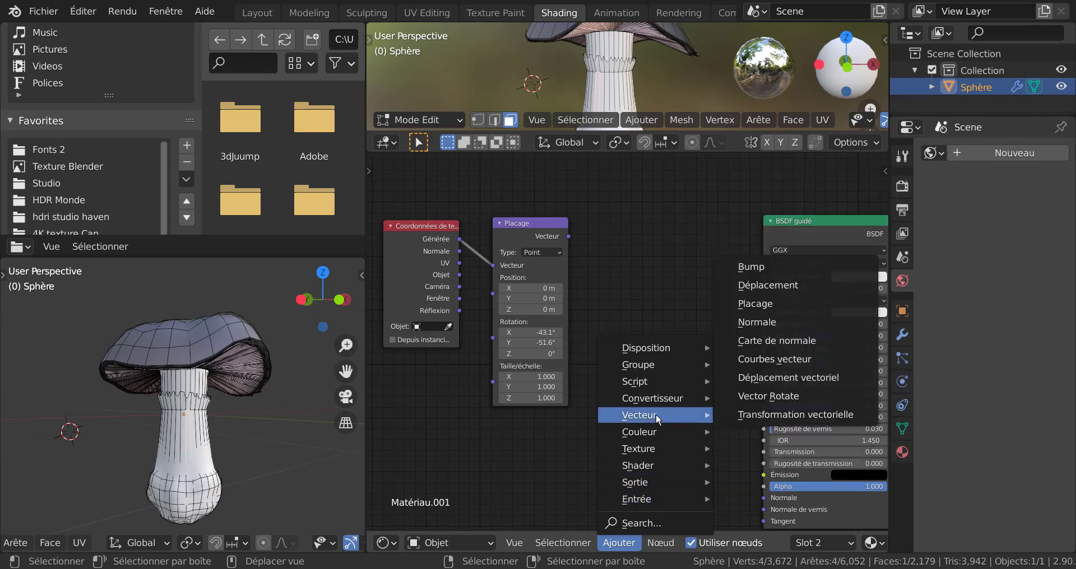
mouse_move(657, 400)
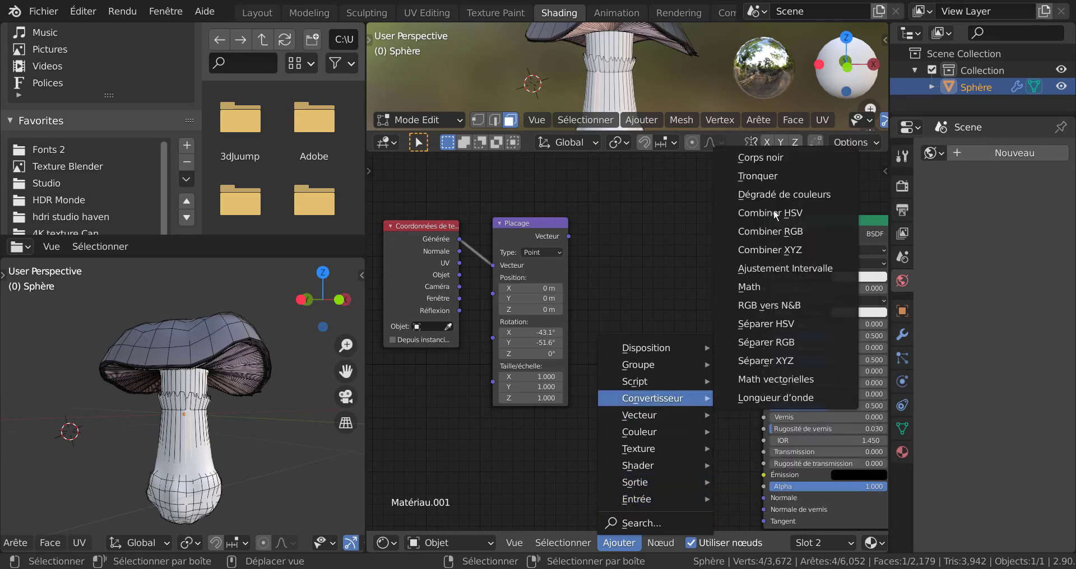
click(783, 194)
click(586, 235)
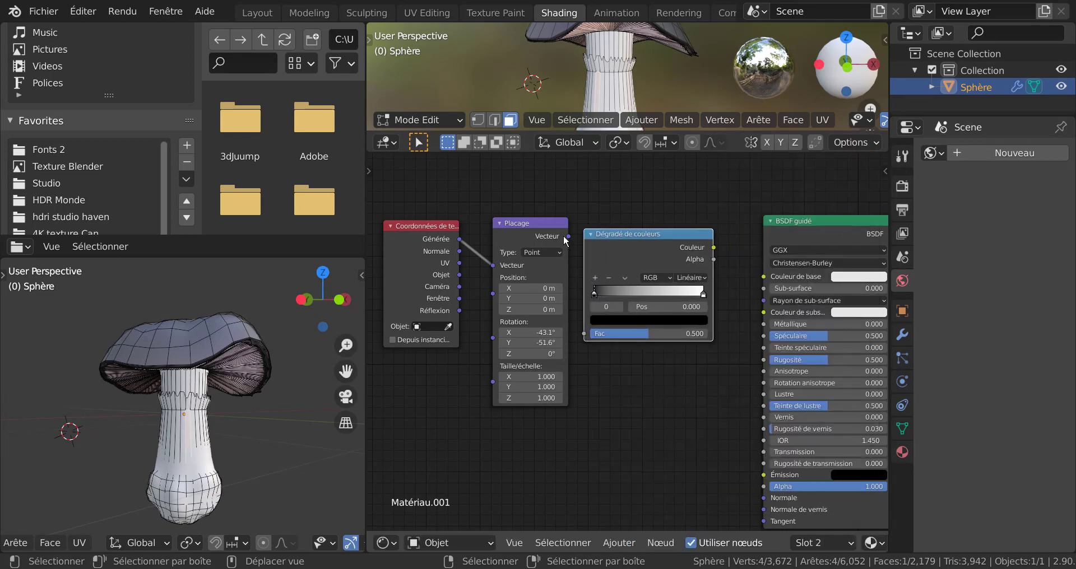
drag(565, 237, 583, 334)
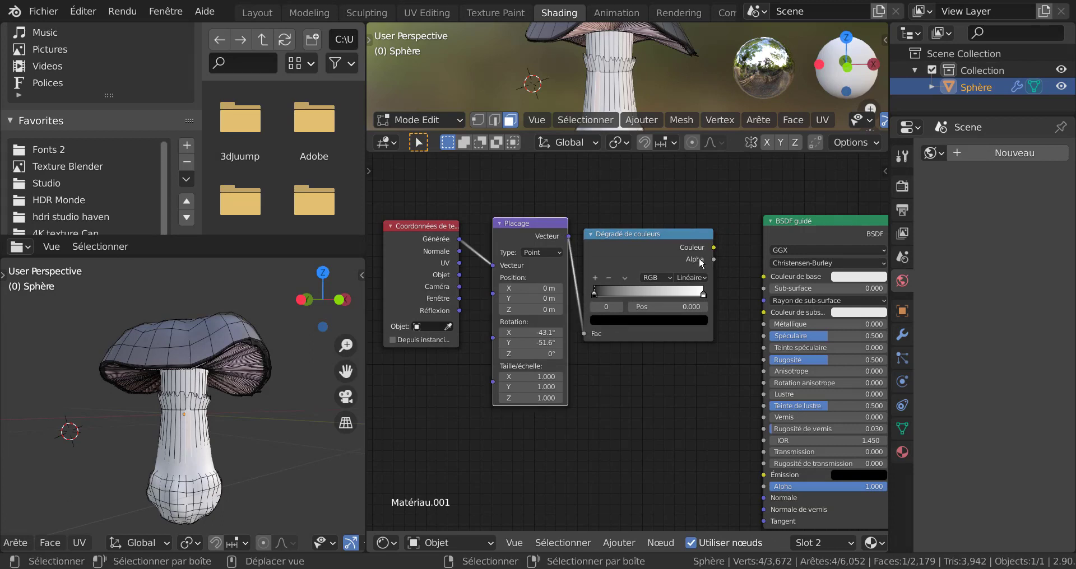
drag(714, 248, 764, 277)
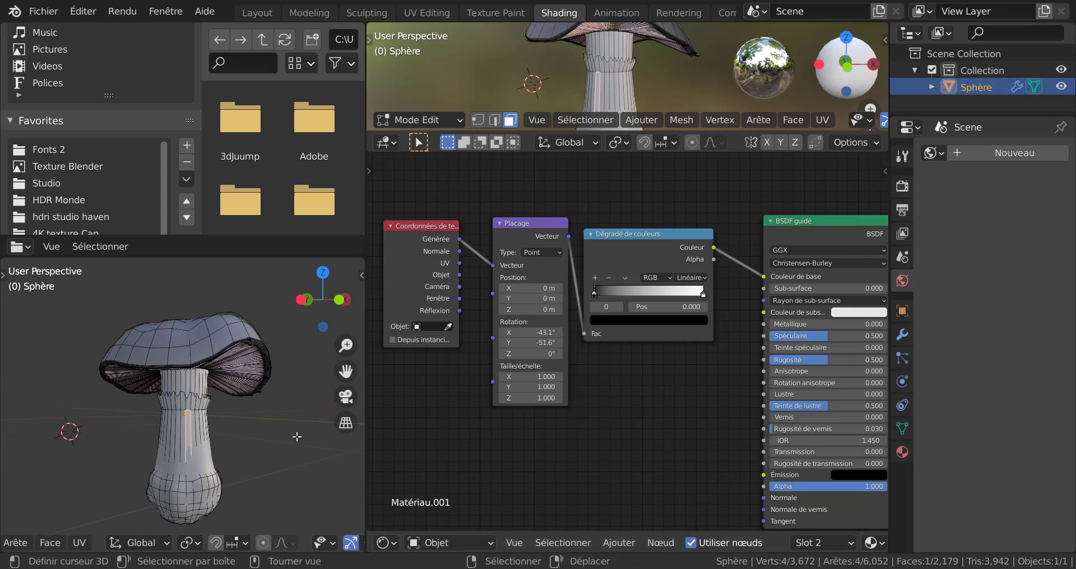
Move the black stop of the stem's color ramp to position 0.324.
scroll(307, 437, up, 5)
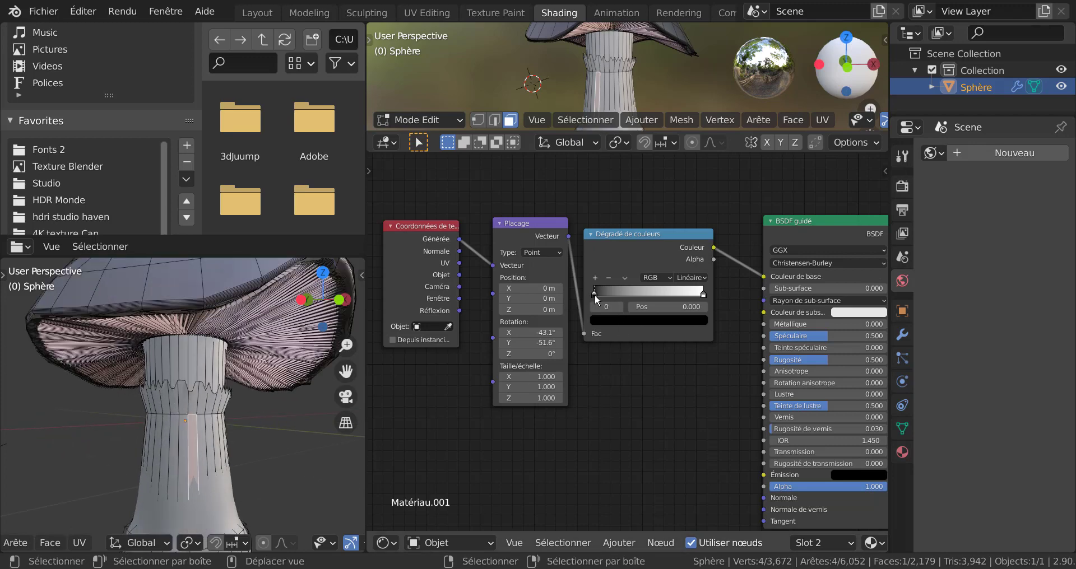
drag(594, 294, 630, 294)
scroll(238, 433, down, 3)
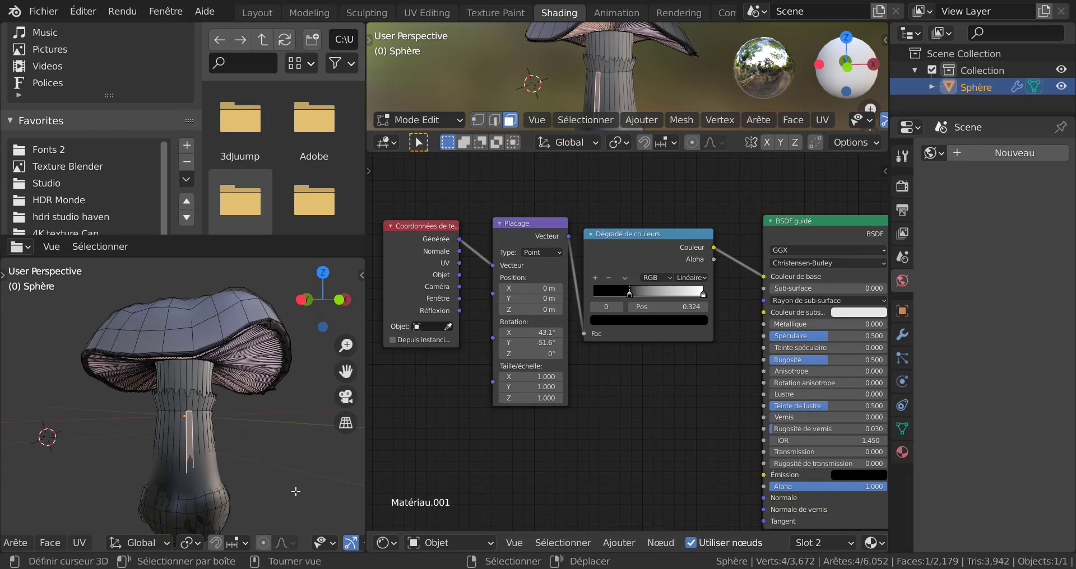
scroll(286, 487, down, 2)
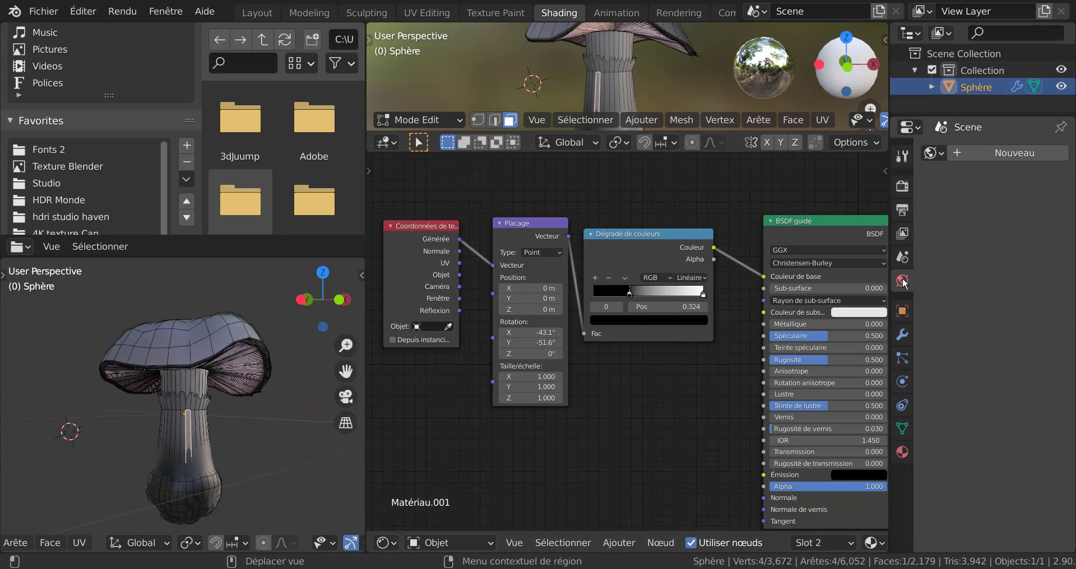
Create a new world for the scene and assign a Texture d'environnement to its background color.
click(960, 154)
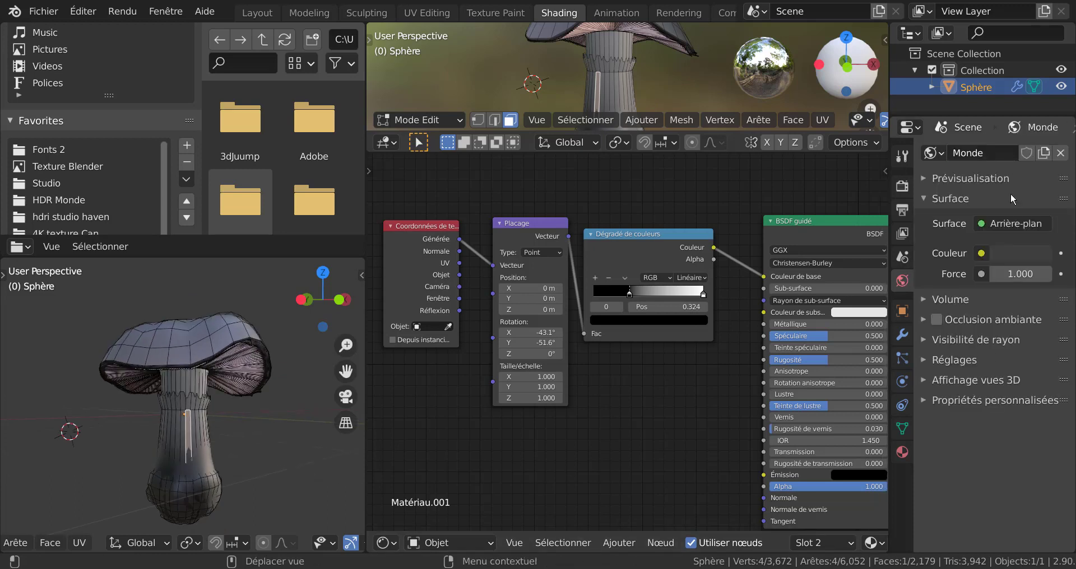
click(981, 254)
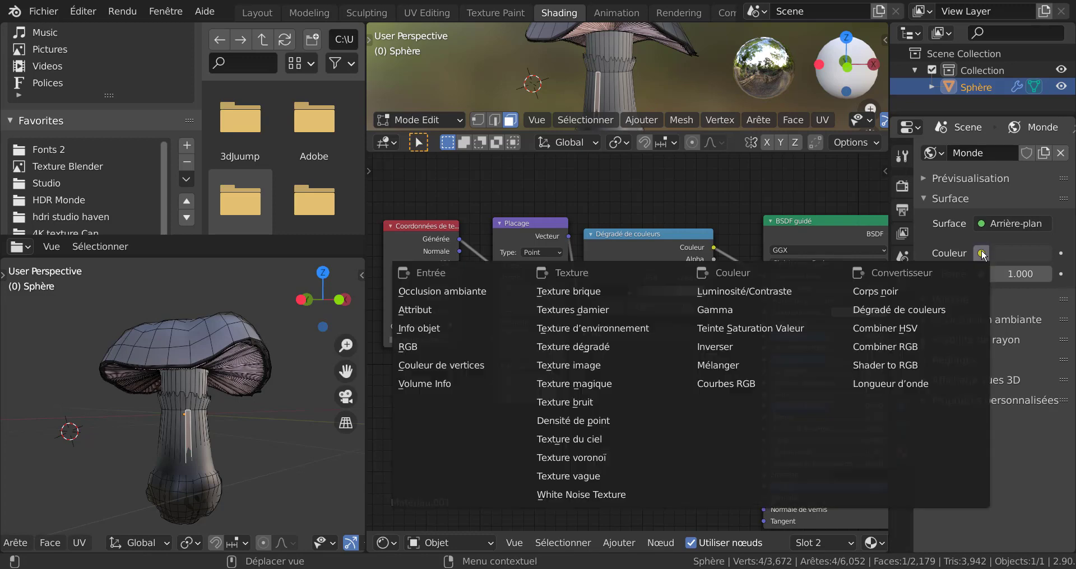
click(579, 327)
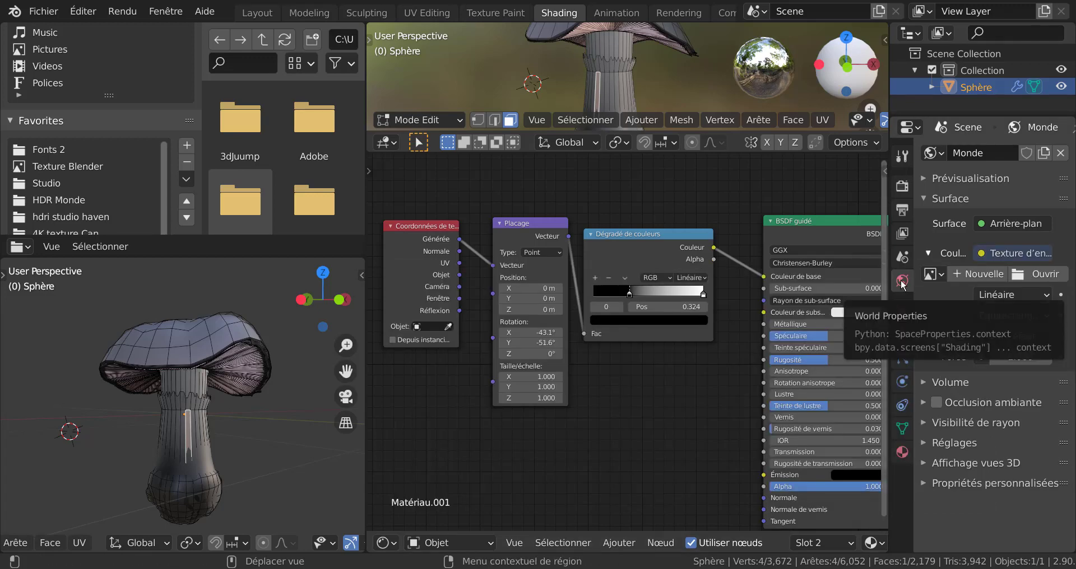
Load forest.exr from the Forest hdr folder as the world's environment texture.
click(1046, 274)
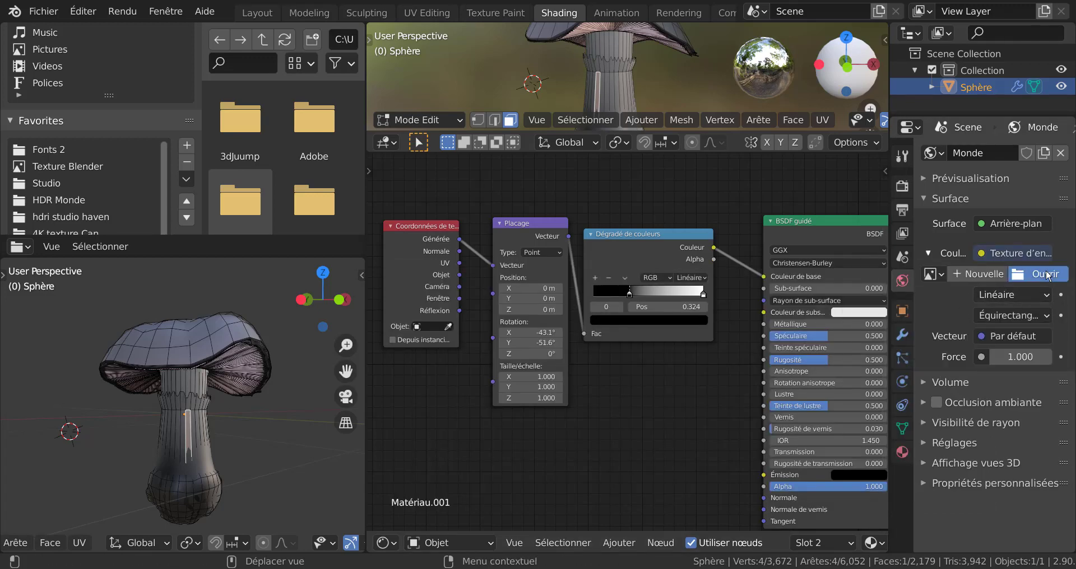
scroll(174, 485, down, 5)
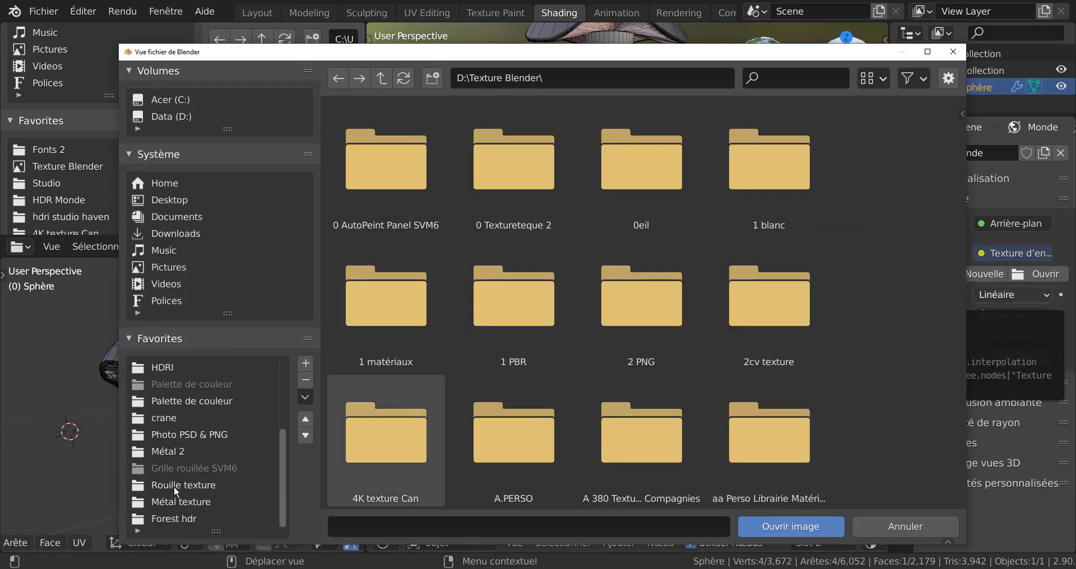
click(182, 521)
click(353, 179)
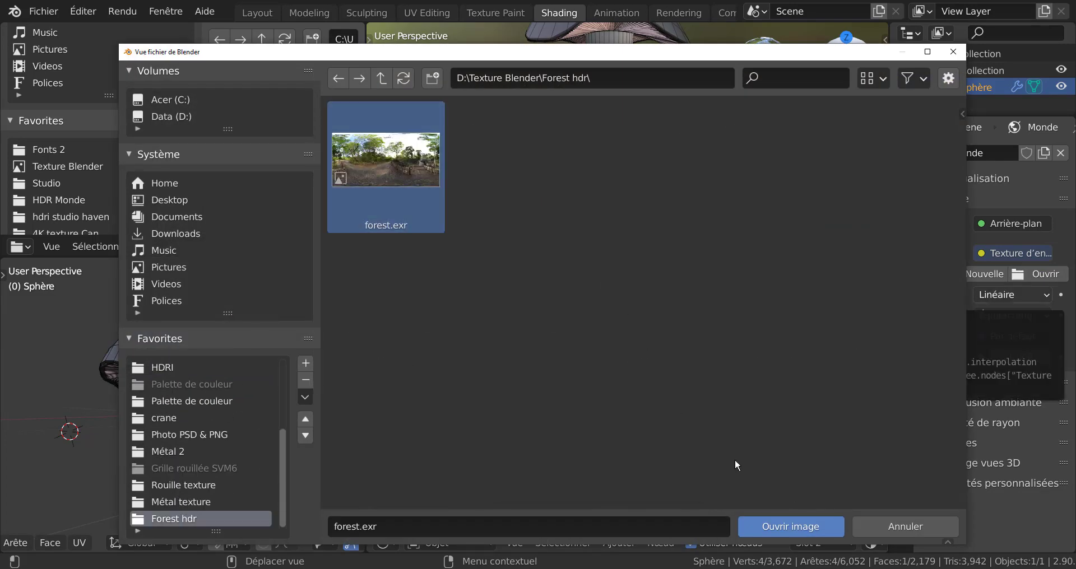
click(769, 528)
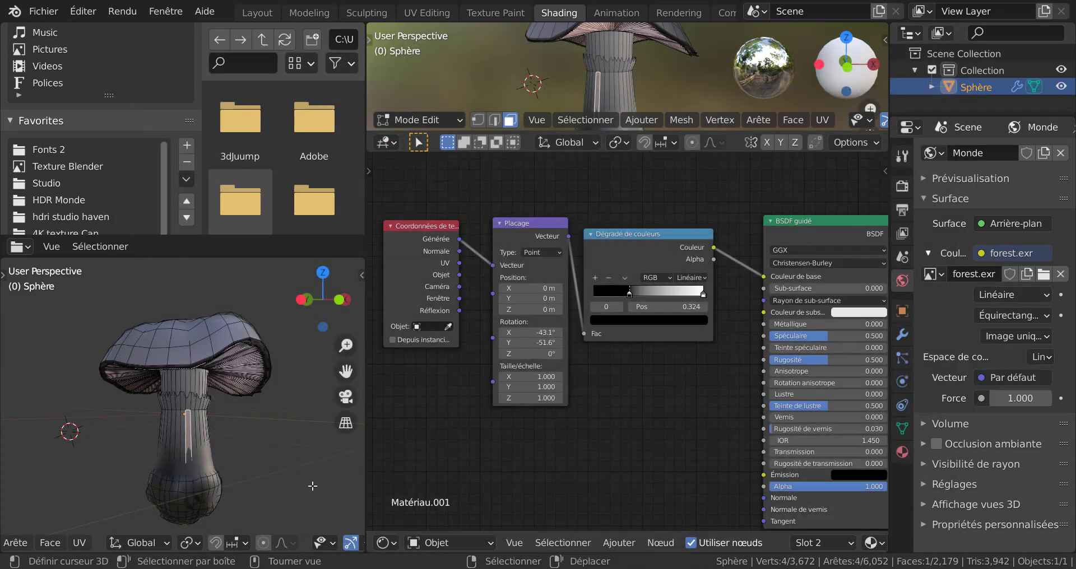
Display the lower 3D view with rendered shading and put the mushroom back in Object mode.
scroll(301, 540, down, 5)
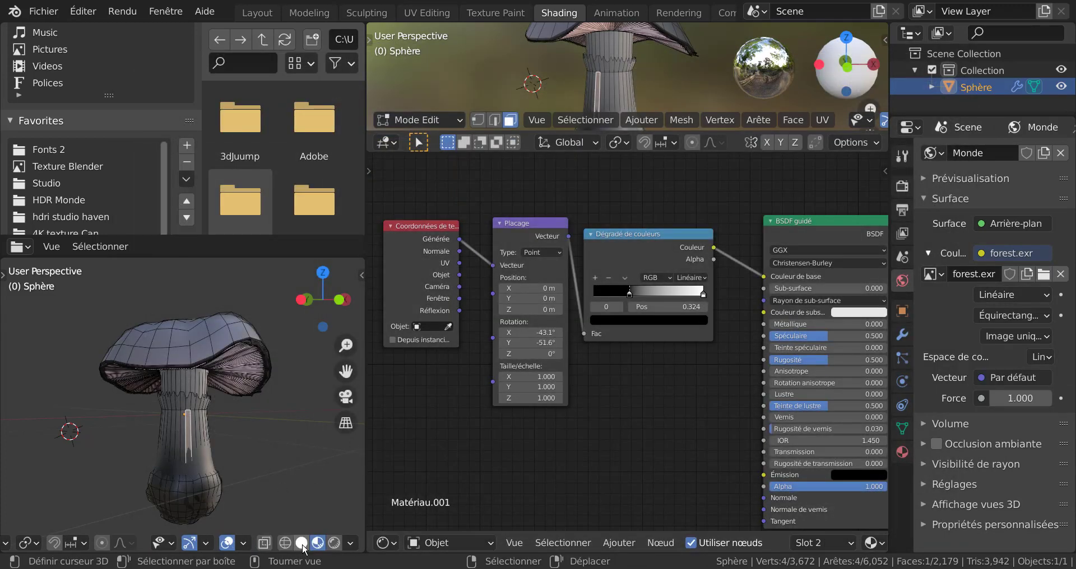
click(335, 542)
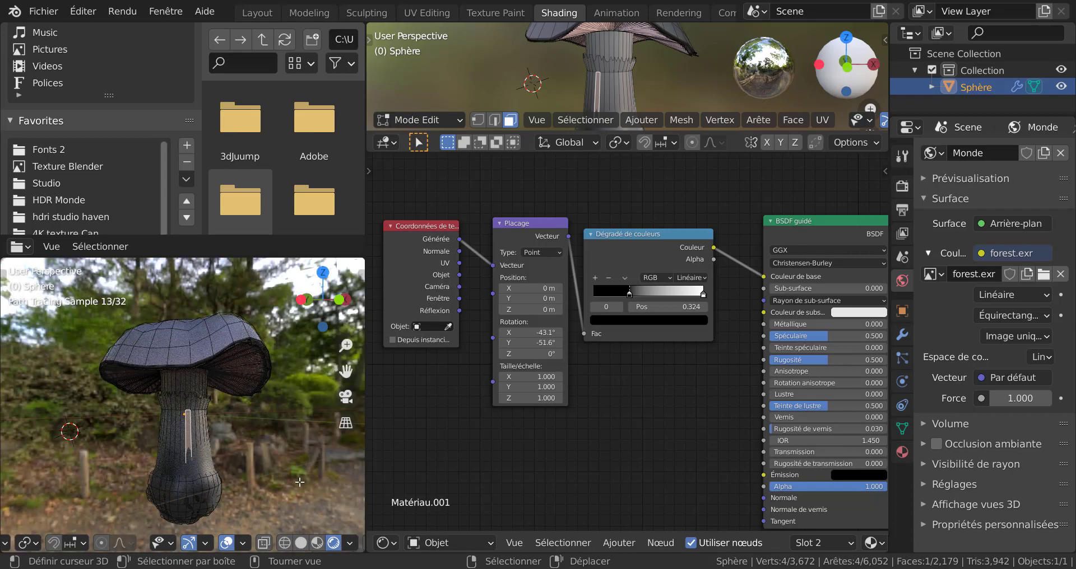
scroll(297, 477, up, 2)
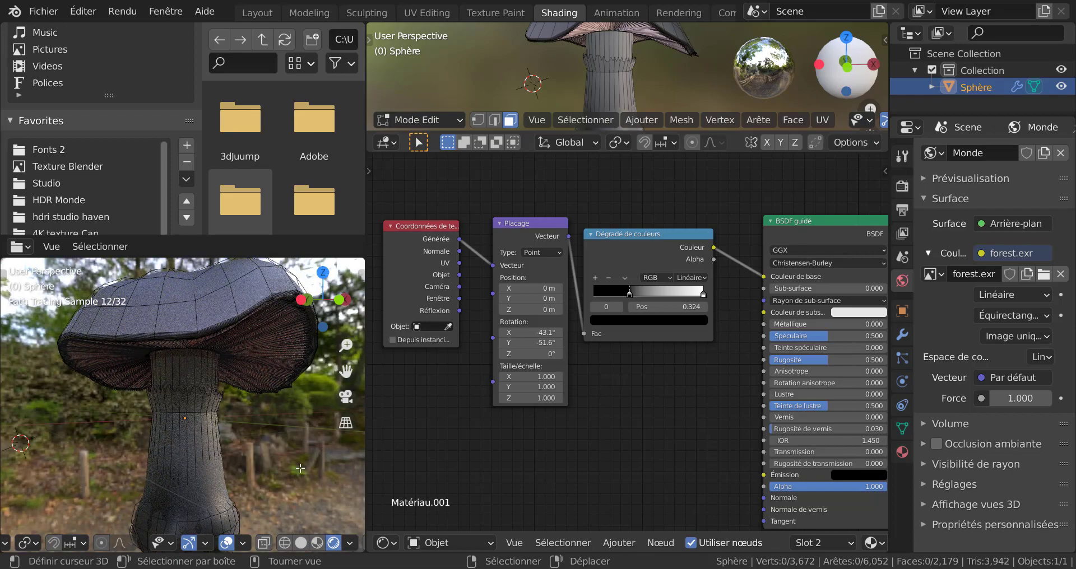
key(Tab)
scroll(253, 487, down, 3)
middle_drag(253, 486, 274, 458)
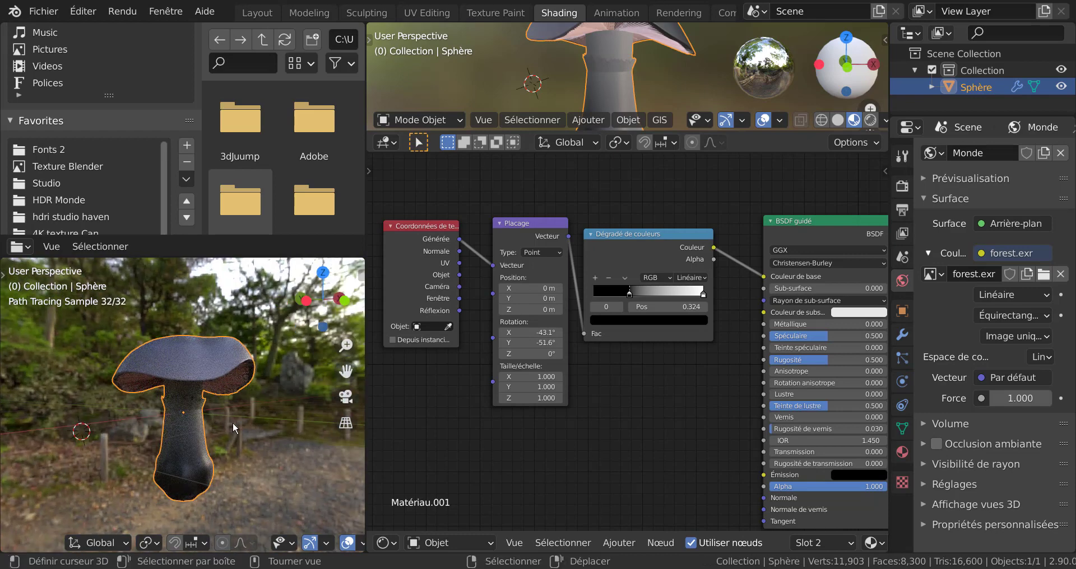
Set Teinte de lustre to 0 and Rugosité to 0.433 on the stem material's BSDF guidé node.
middle_drag(689, 425, 623, 416)
drag(757, 399, 701, 399)
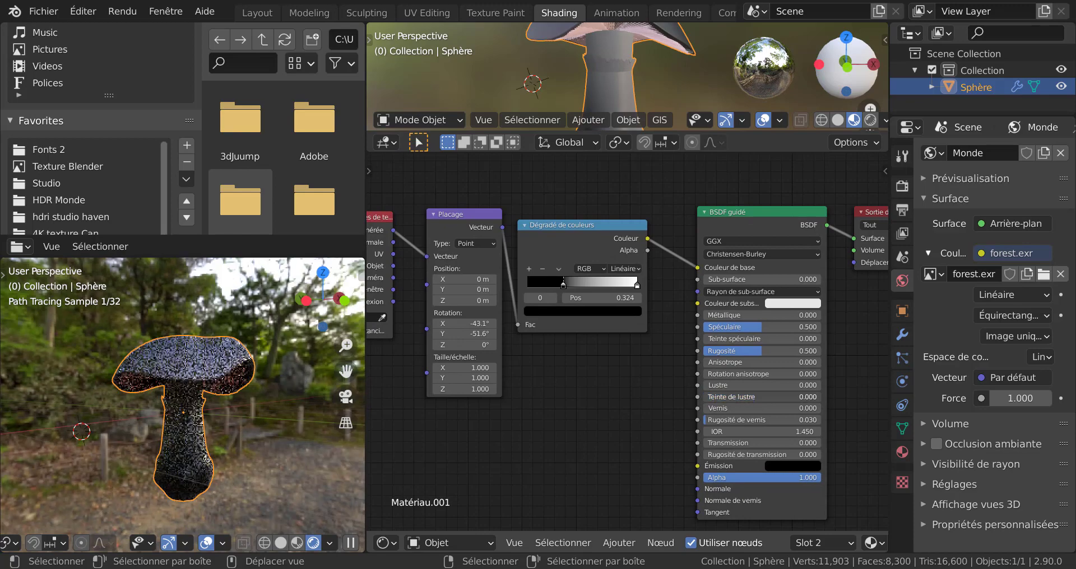
drag(734, 351, 724, 350)
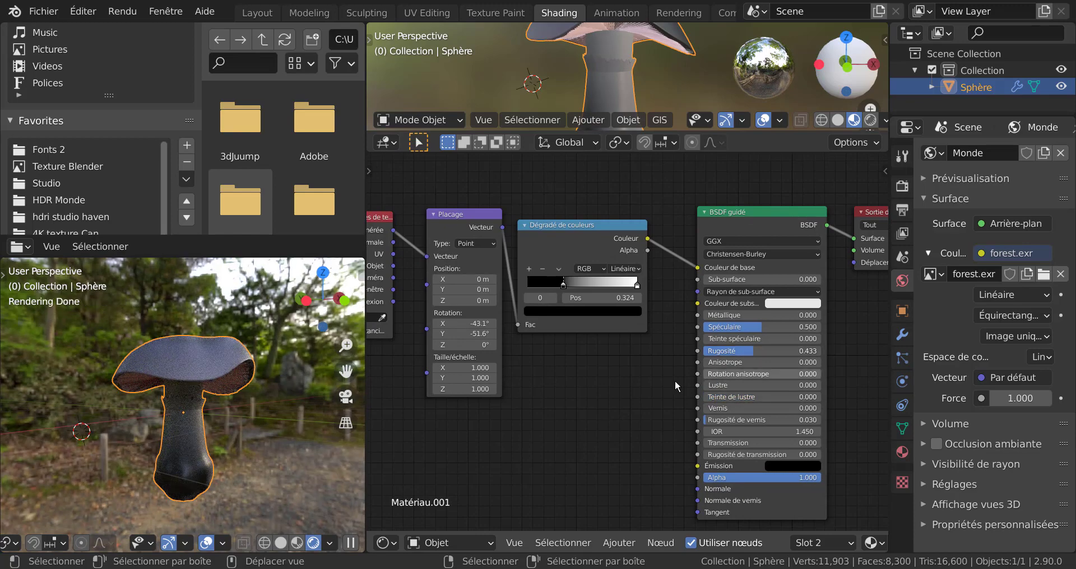
Move the stem color ramp's black stop to position 0.145 and its white stop to 0.442.
drag(563, 286, 542, 291)
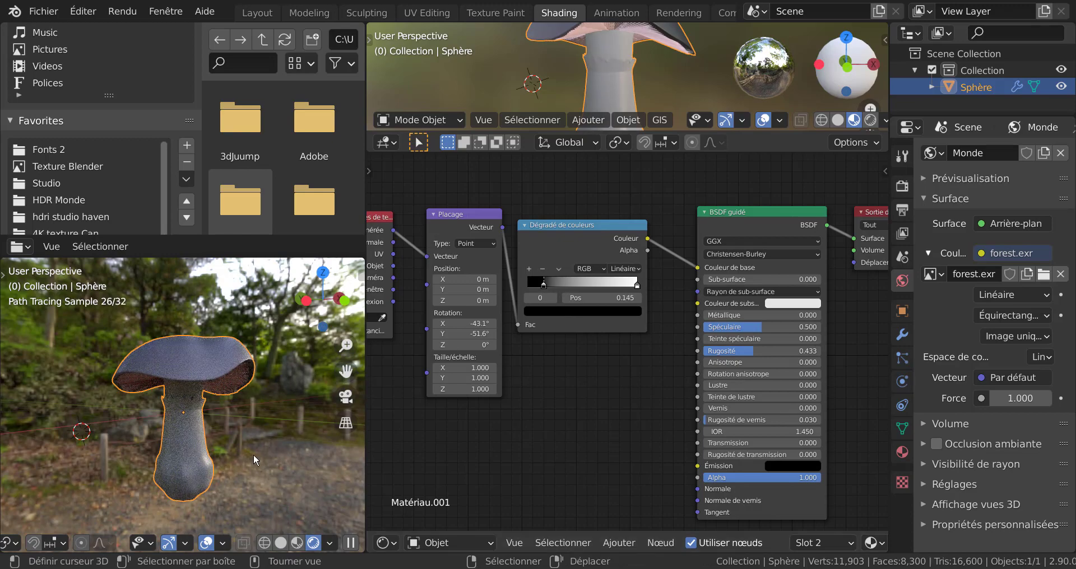
mouse_move(253, 453)
middle_down()
mouse_move(140, 459)
mouse_move(148, 470)
middle_up()
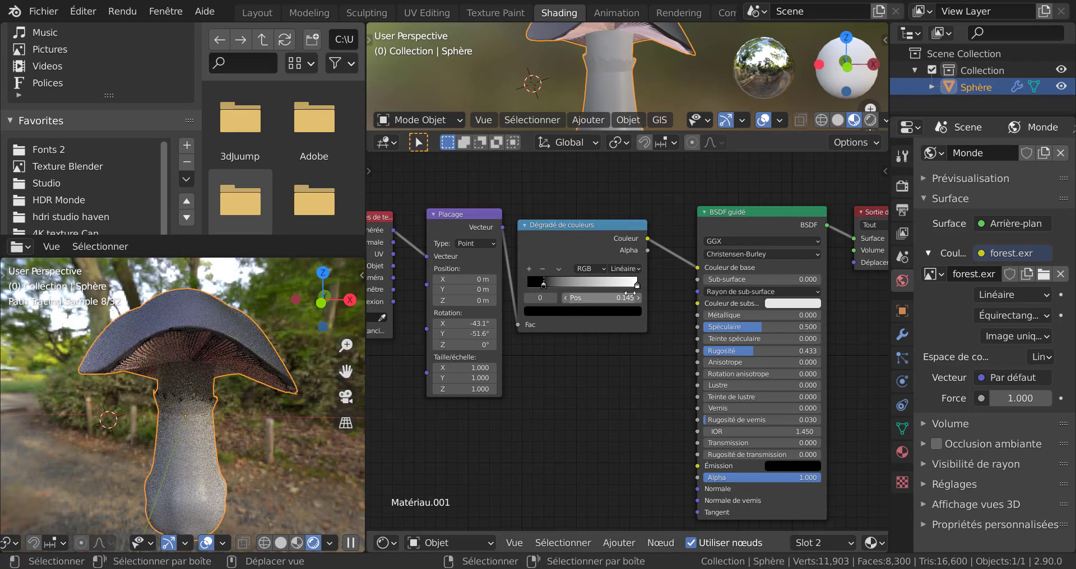
drag(637, 289, 572, 292)
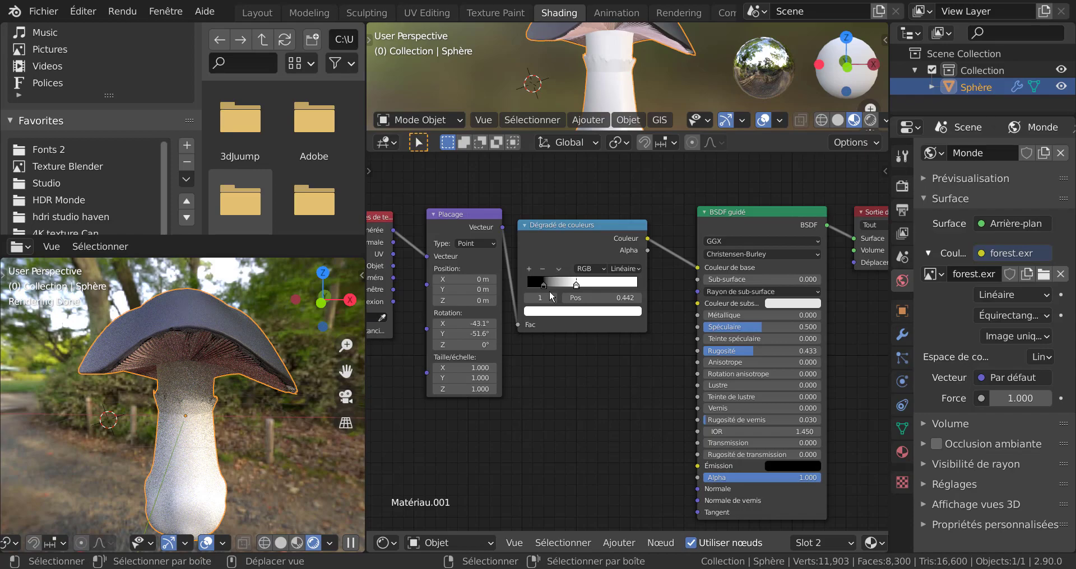
Add a stop between the stem ramp's black and white stops and color it dark bluish grey with a value of 0.316.
click(530, 268)
click(571, 312)
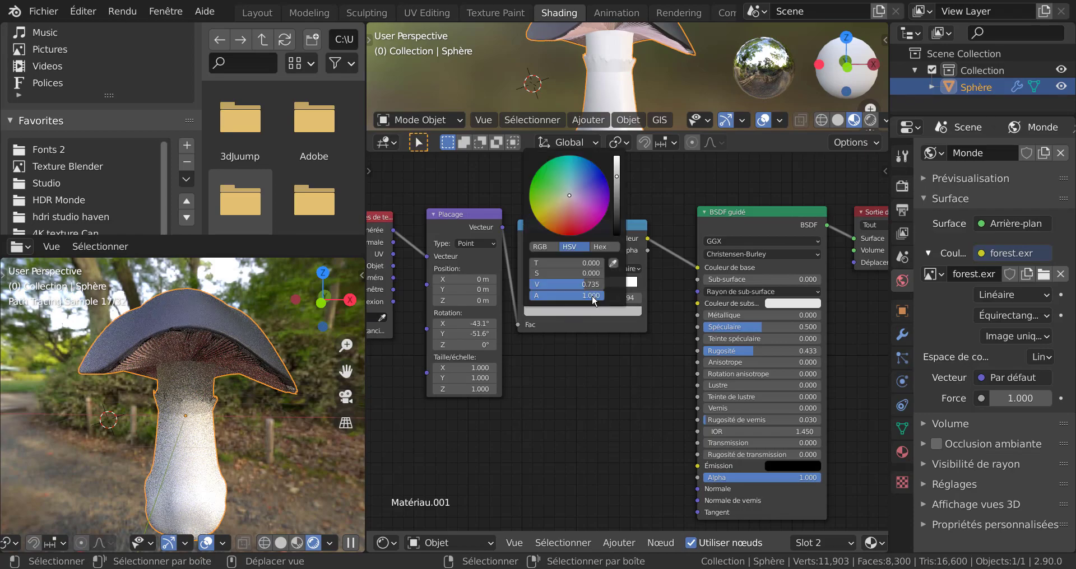
drag(616, 200, 616, 210)
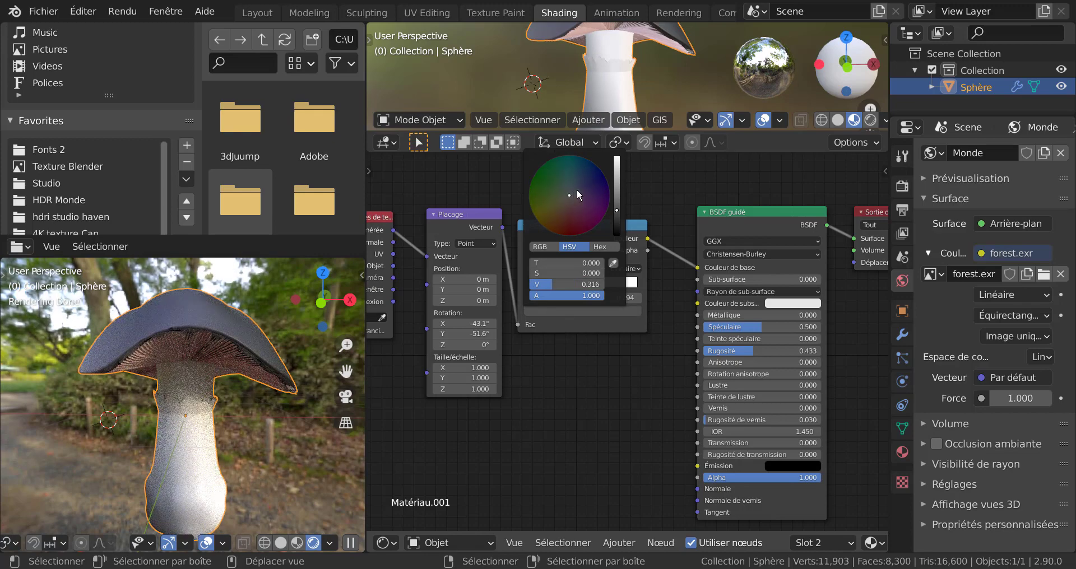
click(572, 190)
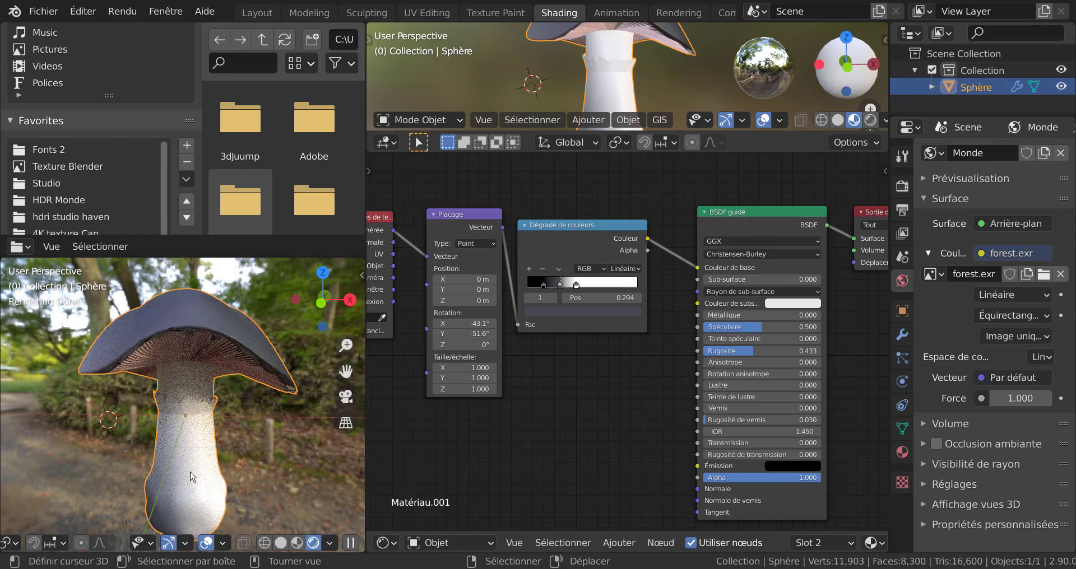
mouse_move(190, 476)
middle_down()
mouse_move(250, 445)
mouse_move(317, 452)
mouse_move(221, 467)
mouse_move(283, 442)
mouse_move(275, 467)
middle_up()
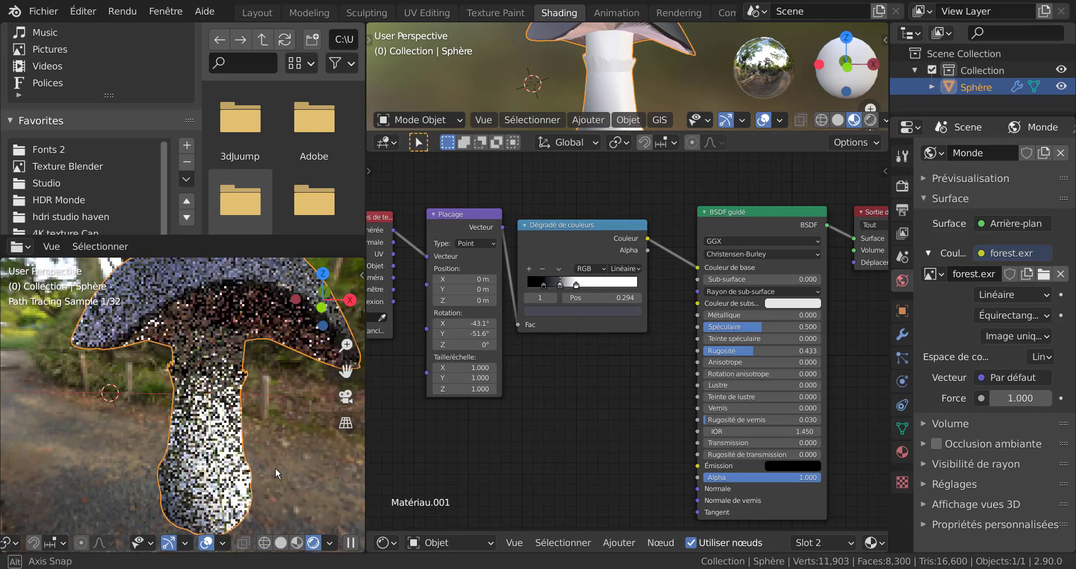
scroll(275, 469, up, 2)
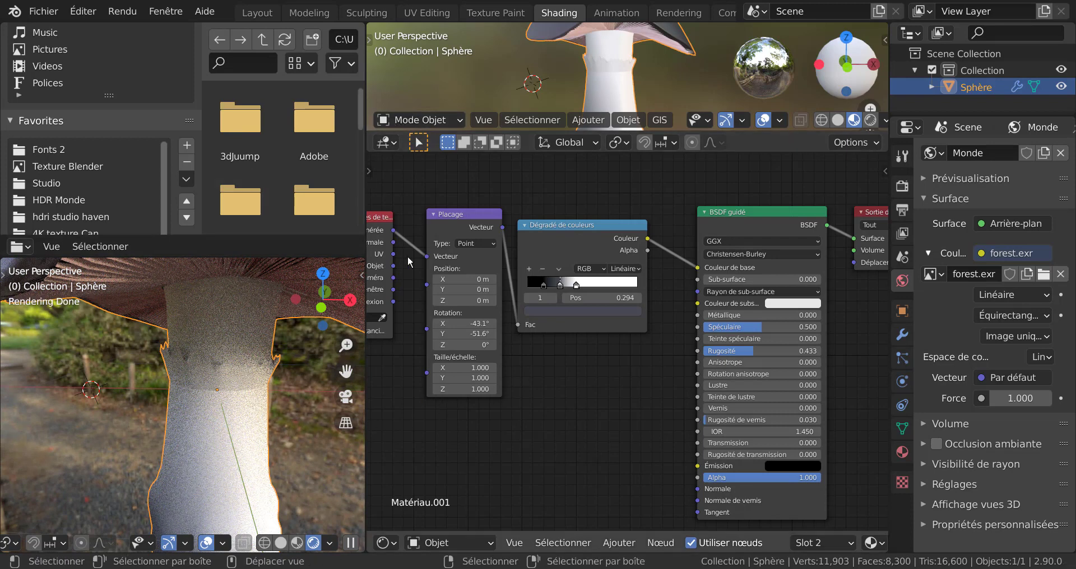
scroll(539, 403, down, 1)
shift+middle_drag(551, 424, 590, 439)
scroll(215, 393, up, 1)
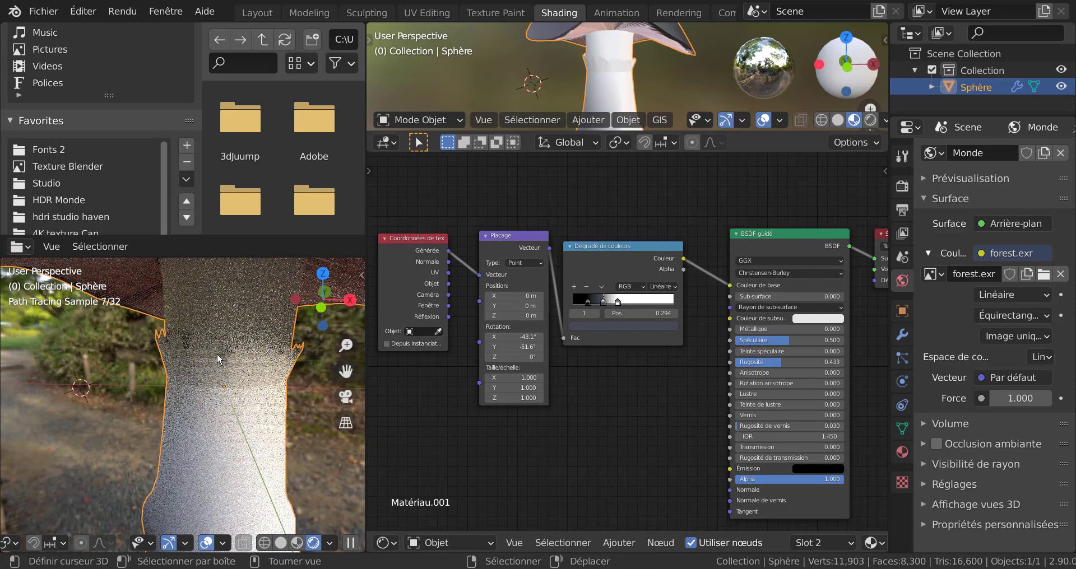
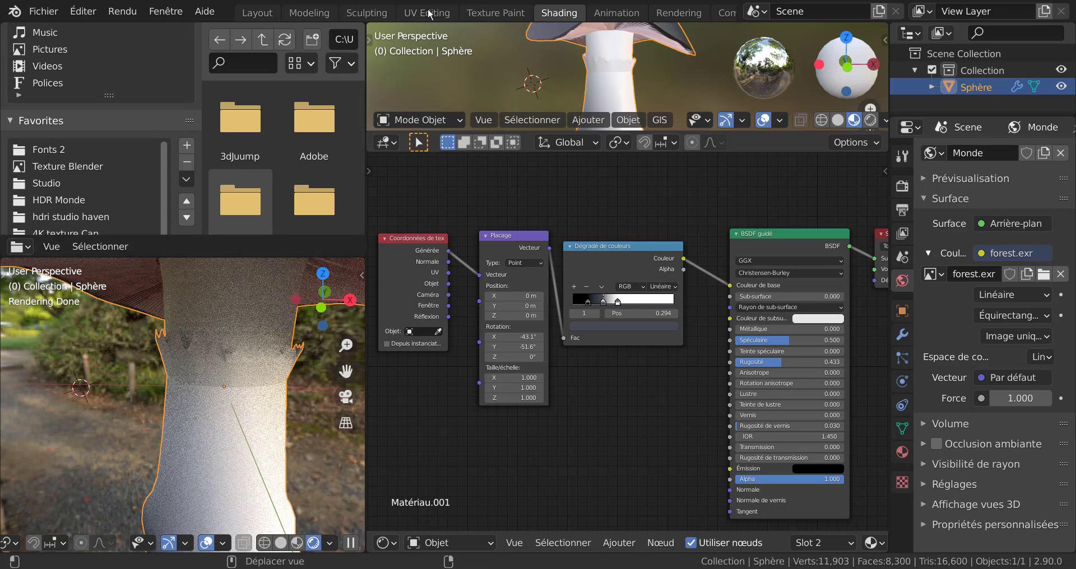
Switch to the Layout workspace and set up the mushroom mesh for vertex selection in Edit mode.
click(258, 16)
key(Tab)
scroll(598, 279, up, 8)
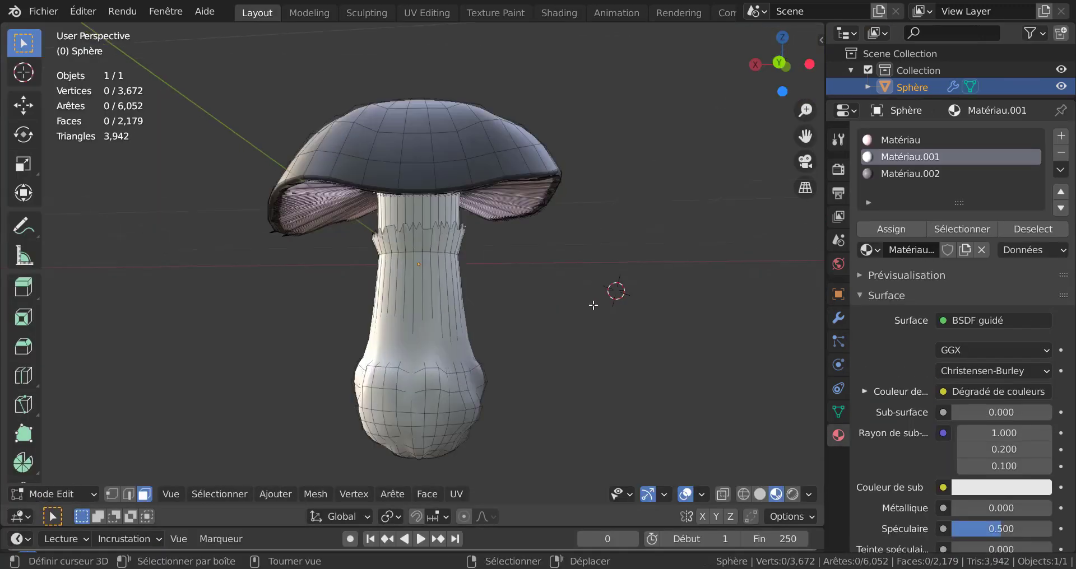
key(Tab)
key(Tab)
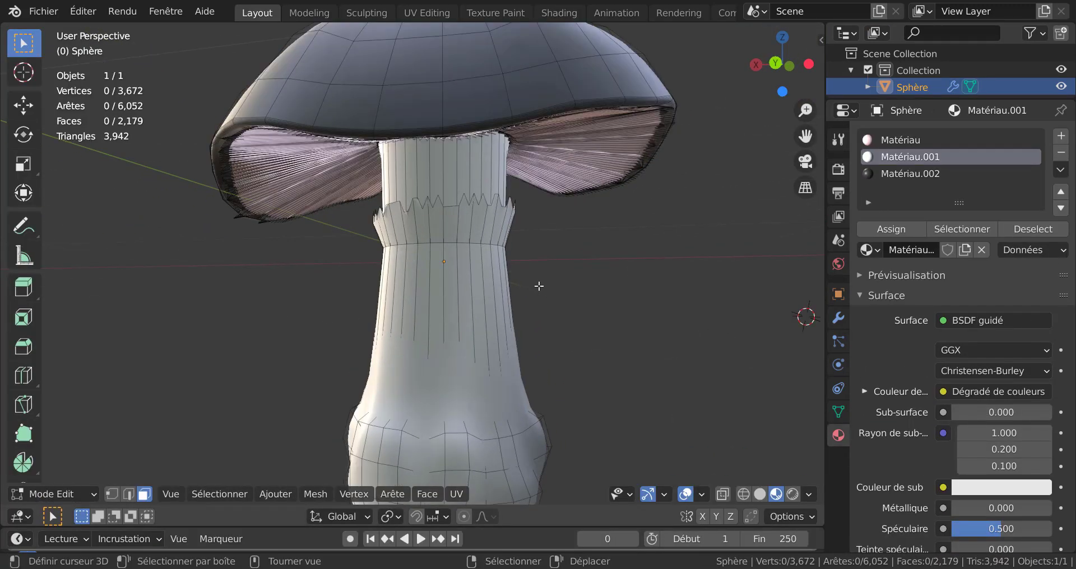
scroll(539, 287, up, 5)
click(115, 498)
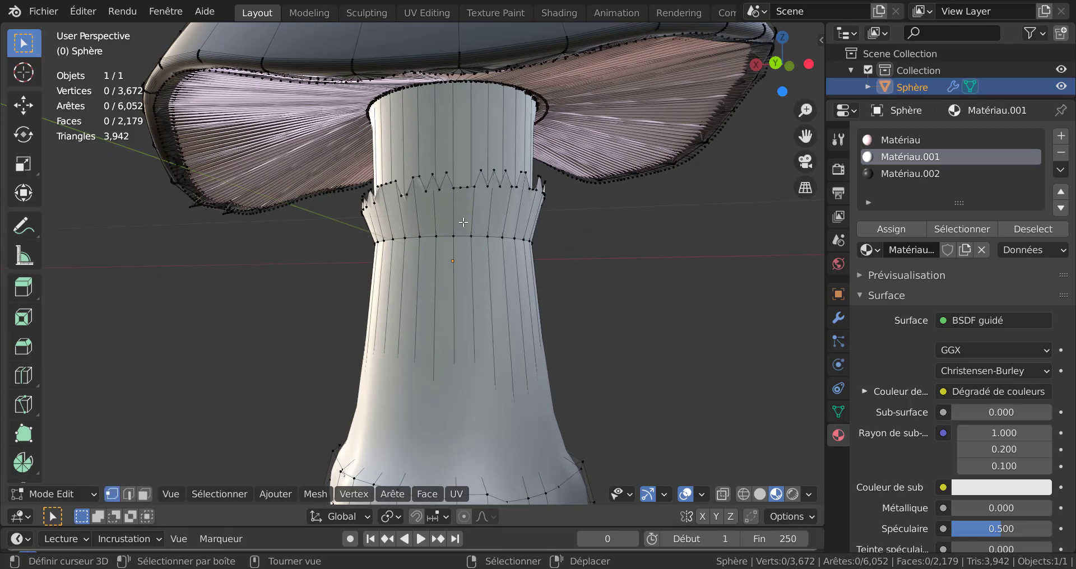
Select scattered vertices around the edge loop at the collar's base and slide them down the stem by about 0.10.
alt+right_click(459, 231)
alt+right_click(496, 240)
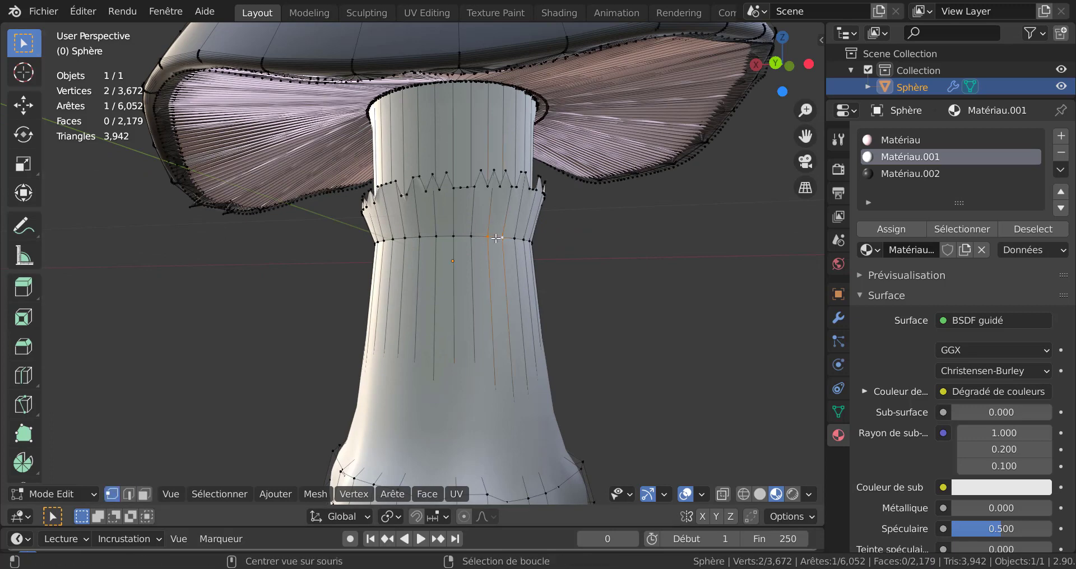
shift+right_click(418, 241)
middle_drag(443, 291, 276, 237)
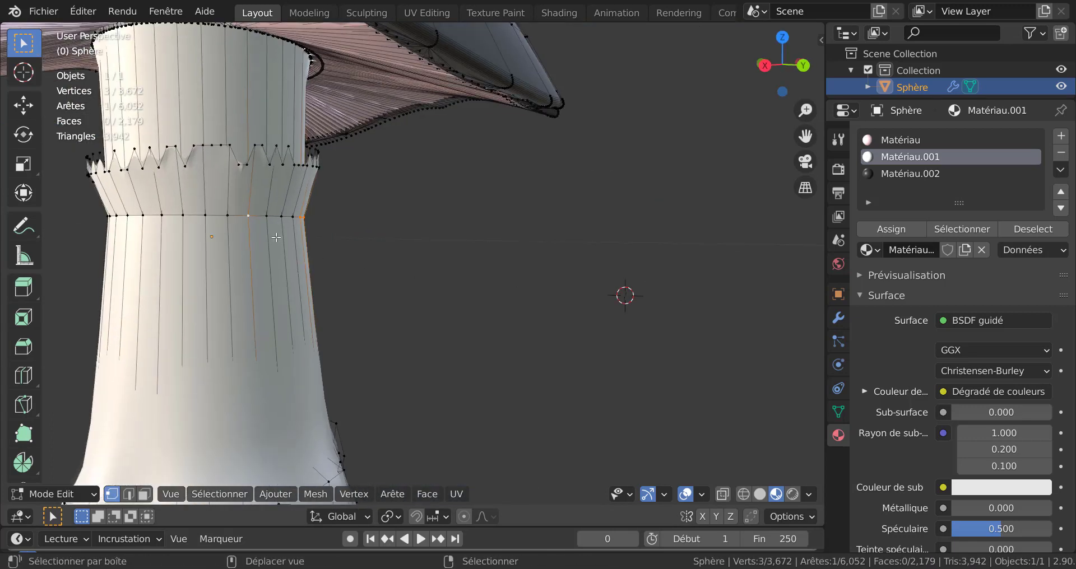
shift+right_click(130, 215)
middle_drag(176, 254, 381, 274)
shift+right_click(245, 264)
shift+right_click(156, 263)
shift+right_click(143, 263)
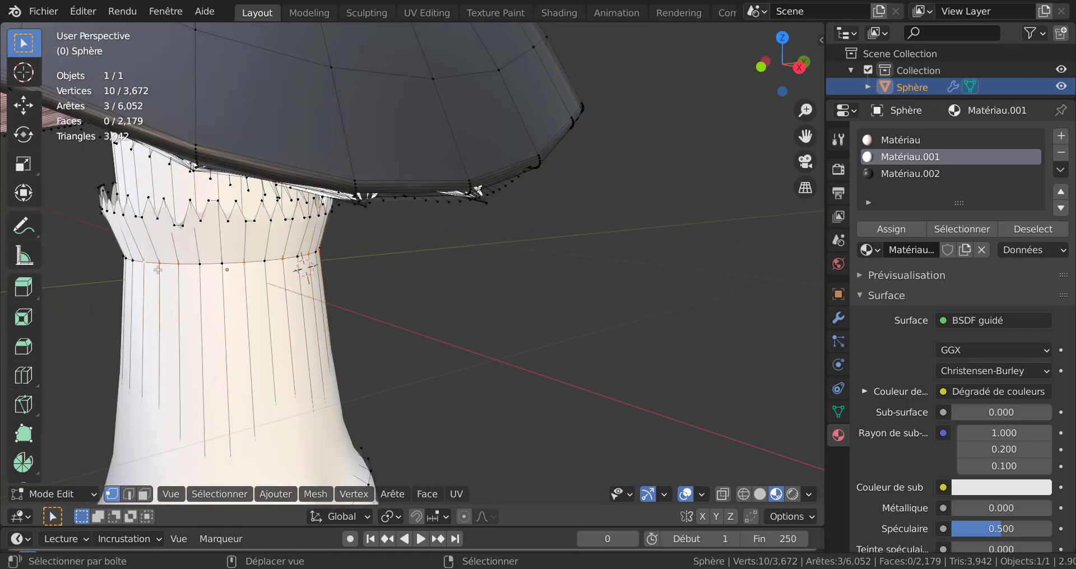
middle_drag(145, 264, 341, 289)
shift+right_click(340, 290)
shift+right_click(315, 282)
middle_drag(486, 338, 552, 336)
shift+right_click(516, 272)
shift+right_click(484, 272)
middle_drag(485, 272, 502, 303)
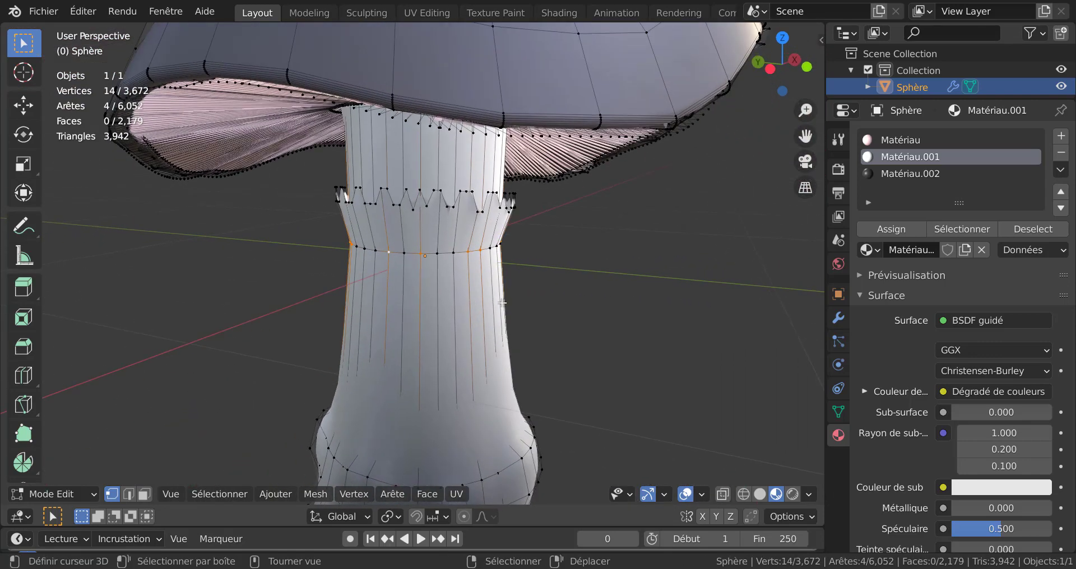
key(shift+v)
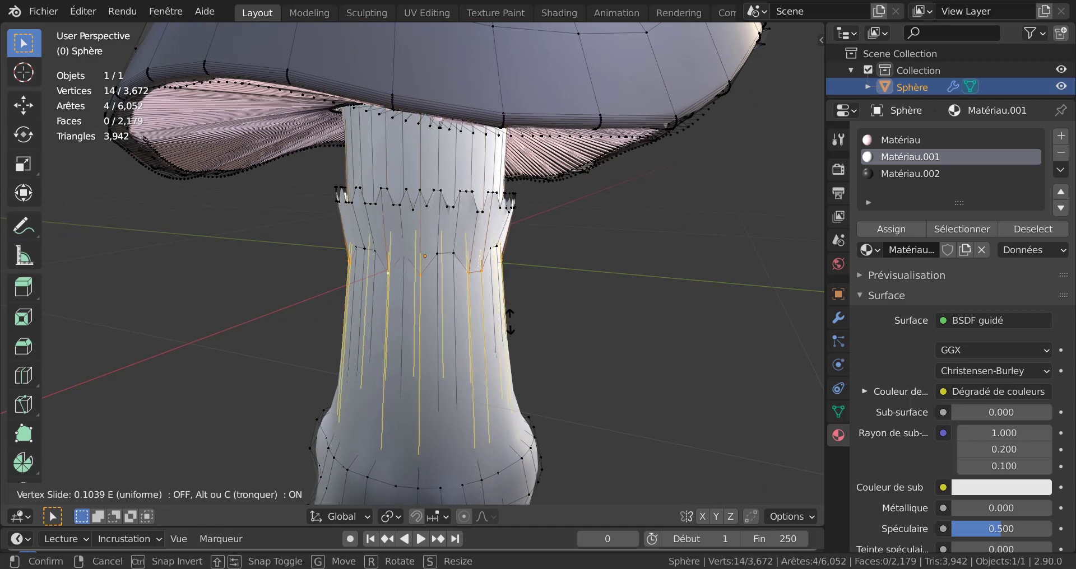
click(510, 322)
key(Tab)
scroll(532, 317, down, 5)
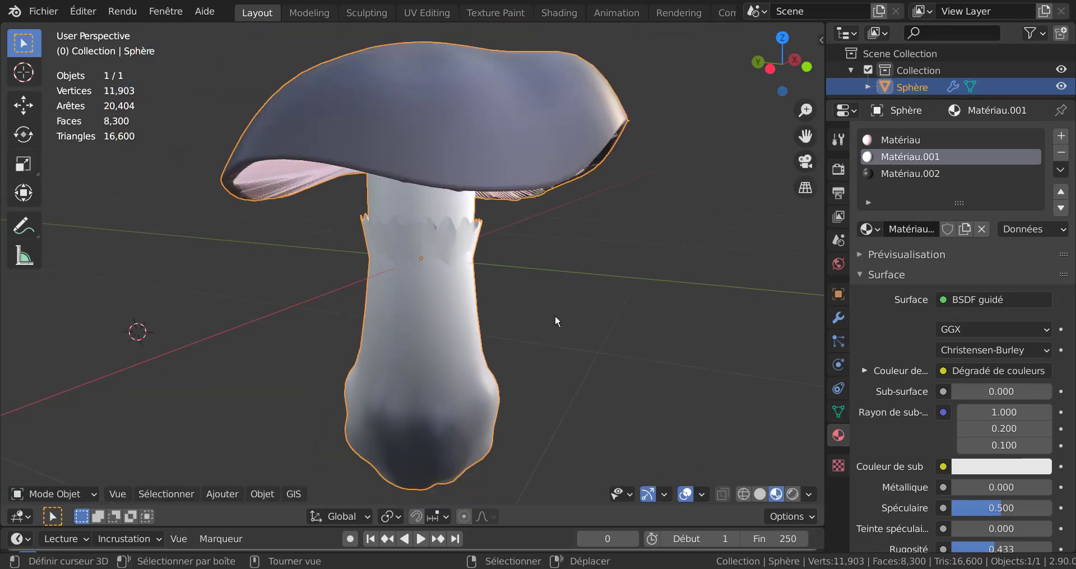
mouse_move(555, 315)
middle_down()
mouse_move(445, 312)
mouse_move(328, 288)
mouse_move(245, 293)
mouse_move(580, 281)
mouse_move(558, 304)
mouse_move(573, 317)
middle_up()
key(Tab)
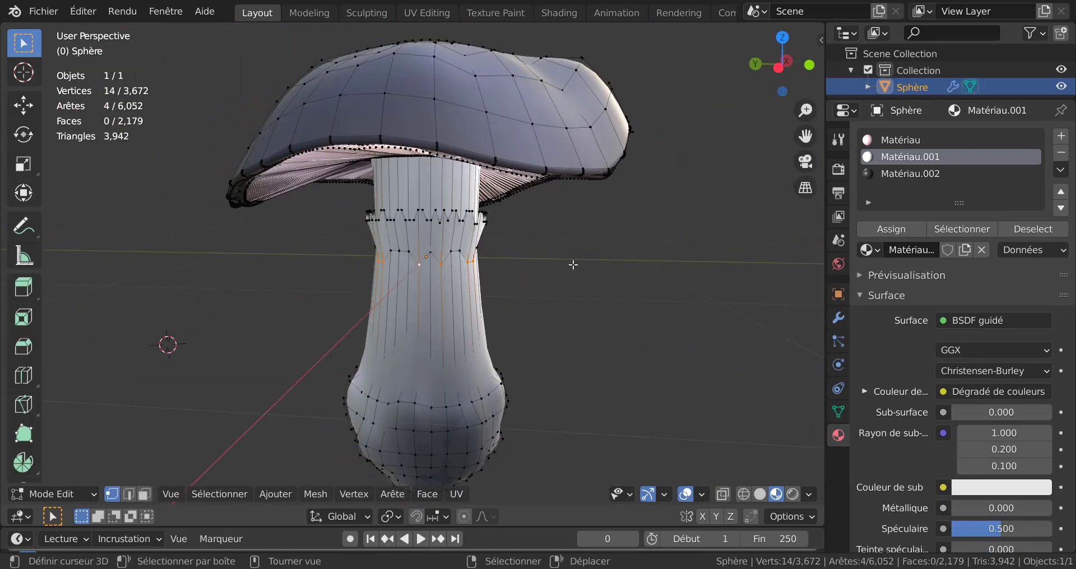
scroll(571, 259, up, 5)
key(ctrl+r)
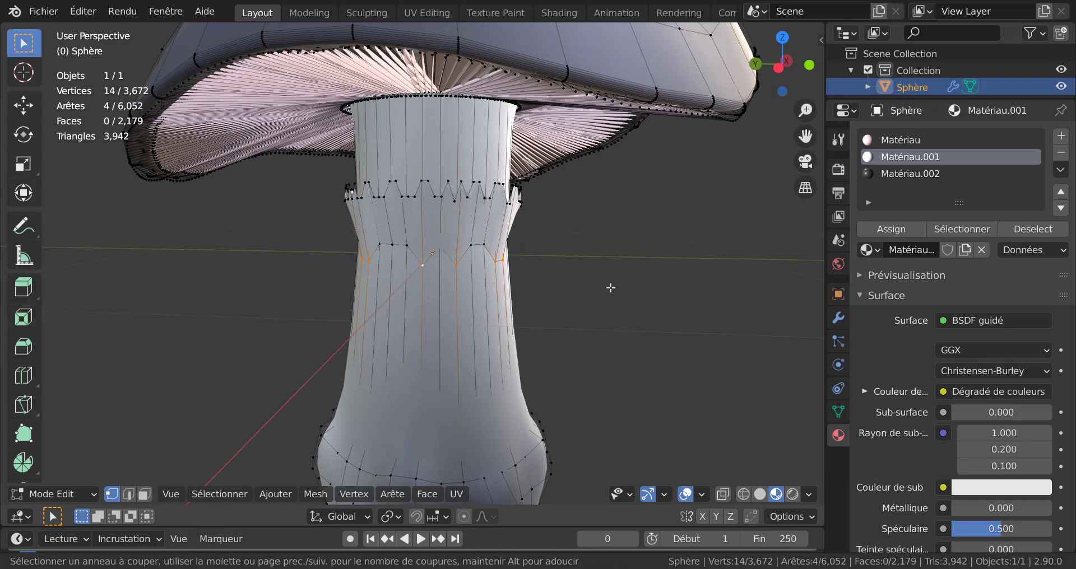
key(Escape)
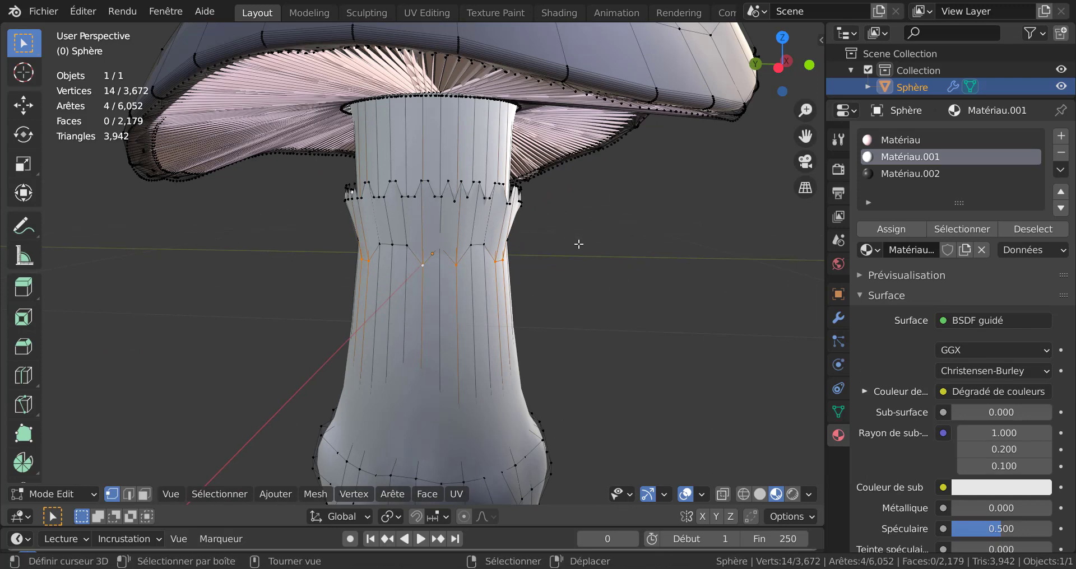
Clear the vertex selection and turn on X-ray display of the mushroom mesh.
shift+middle_drag(497, 216, 489, 264)
click(558, 291)
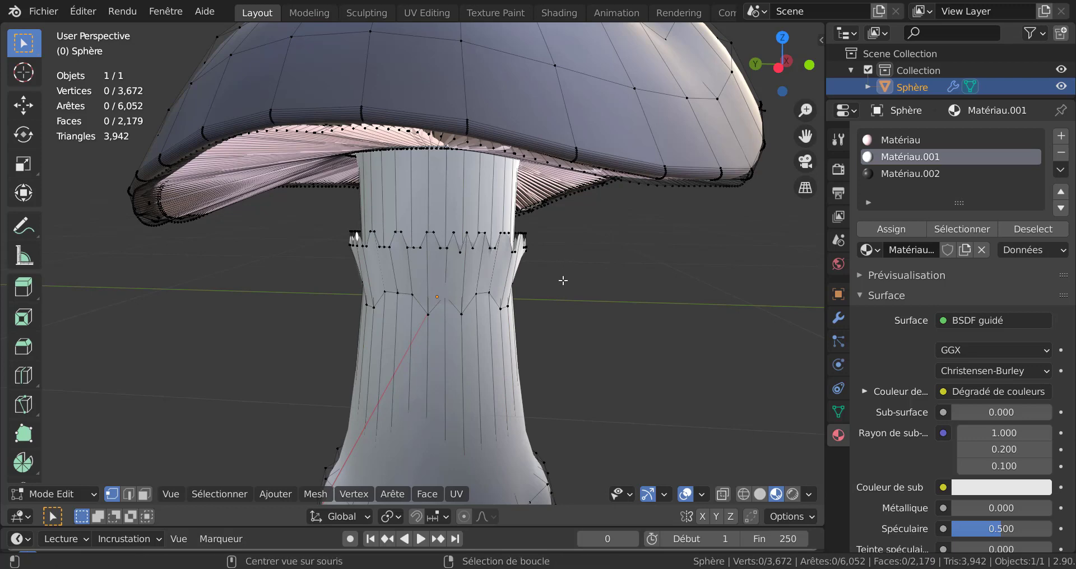
key(alt+z)
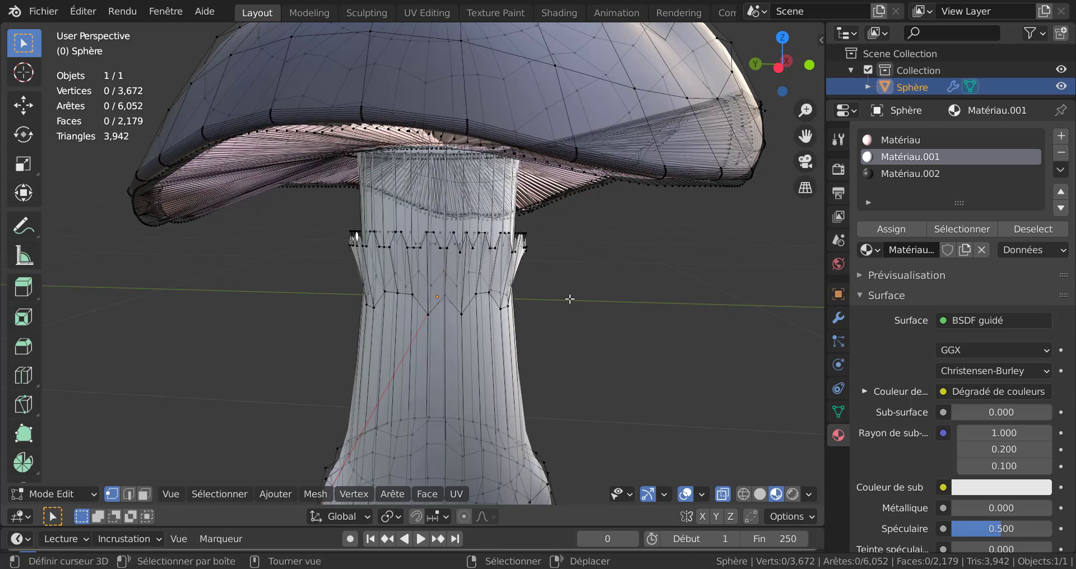
scroll(639, 326, down, 2)
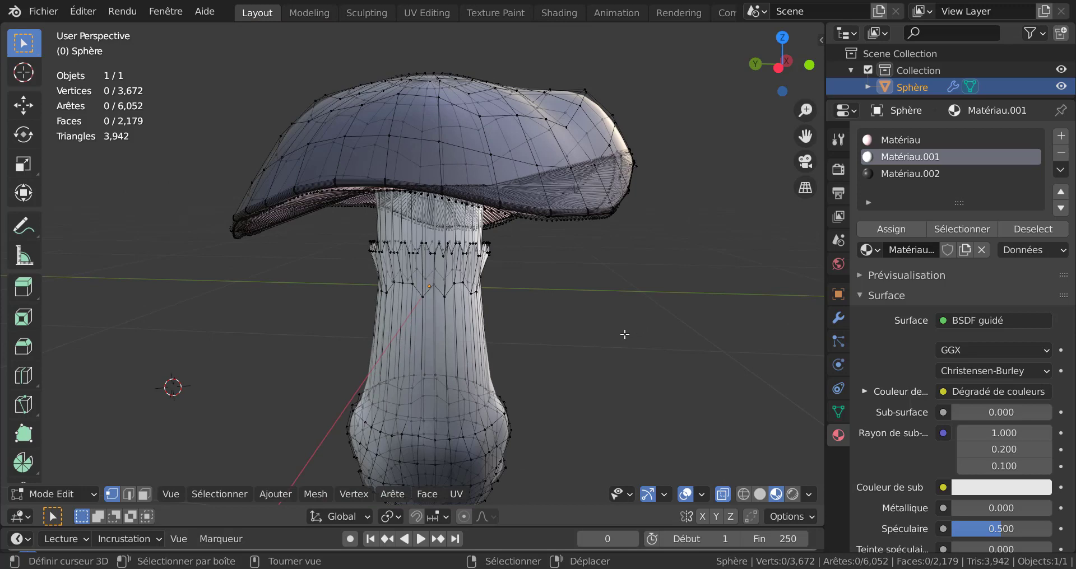
Circle-select all vertices of the collar's zigzag upper rim from the front view.
key(KP_1)
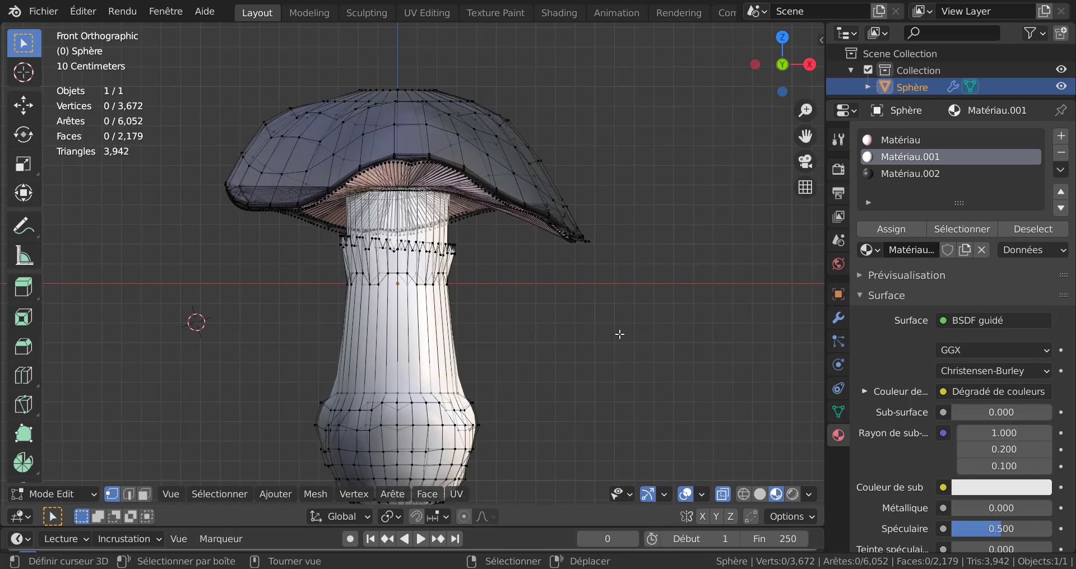
scroll(558, 292, up, 2)
key(c)
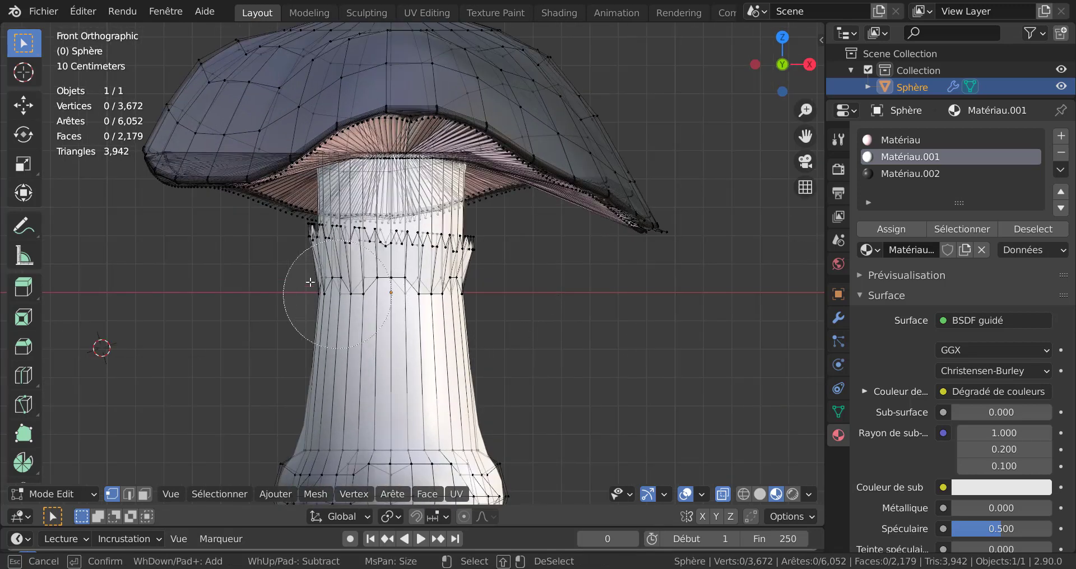
mouse_move(313, 234)
mouse_down()
mouse_move(479, 247)
mouse_move(425, 244)
mouse_up()
key(Escape)
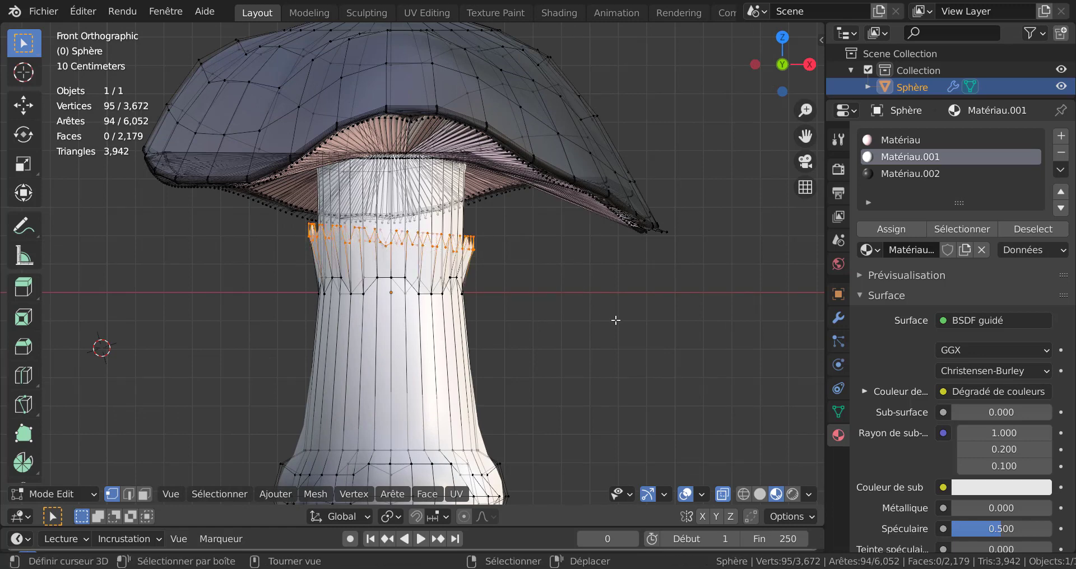
In solid shading with X-ray off, extrude the selected collar rim upward along Z by about 0.03 m.
mouse_move(550, 328)
middle_down()
mouse_move(521, 329)
mouse_move(553, 362)
mouse_move(550, 346)
middle_up()
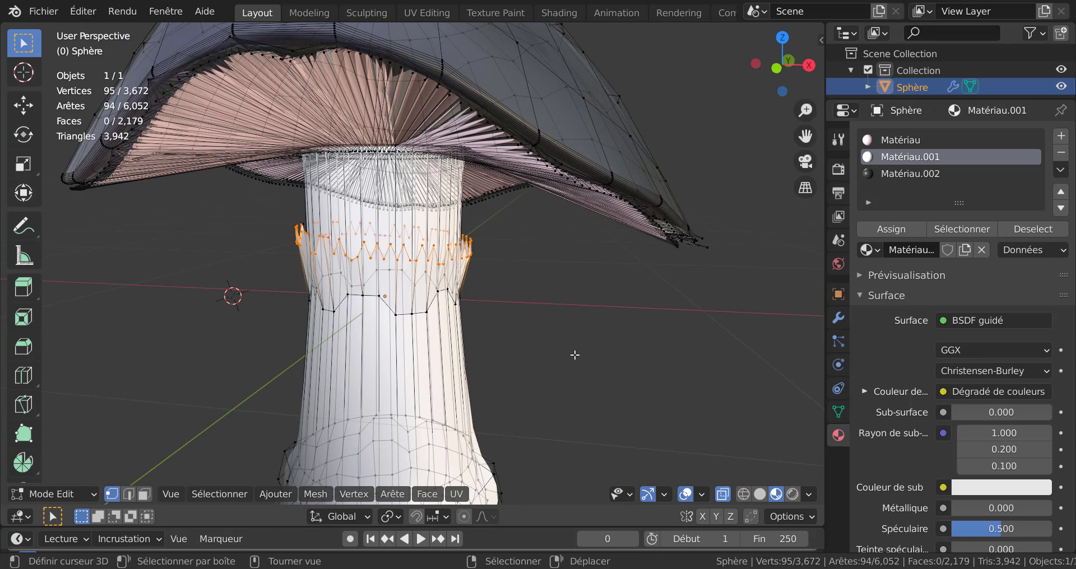
key(alt+z)
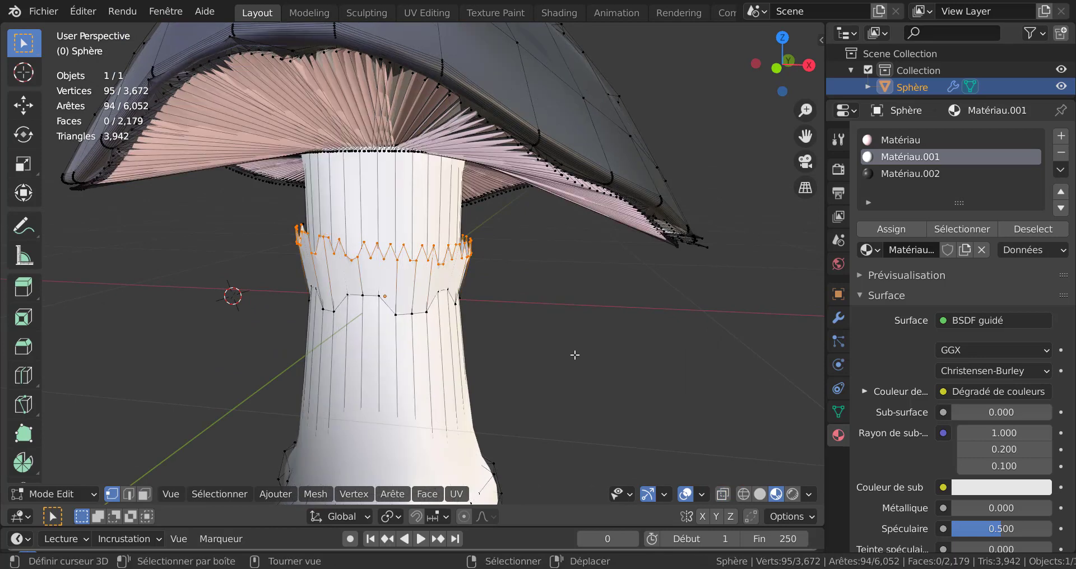
click(760, 494)
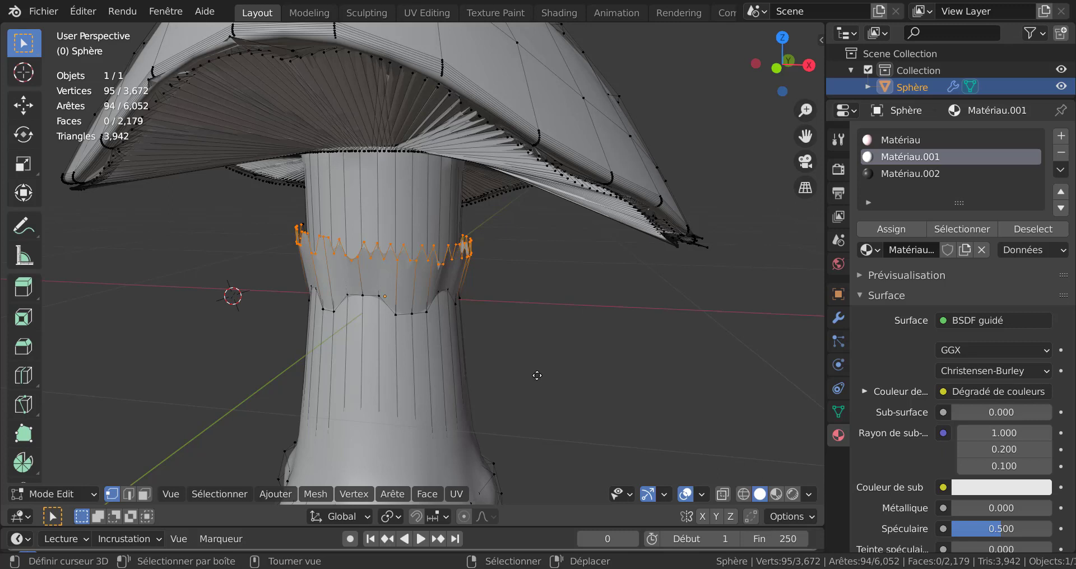
key(e)
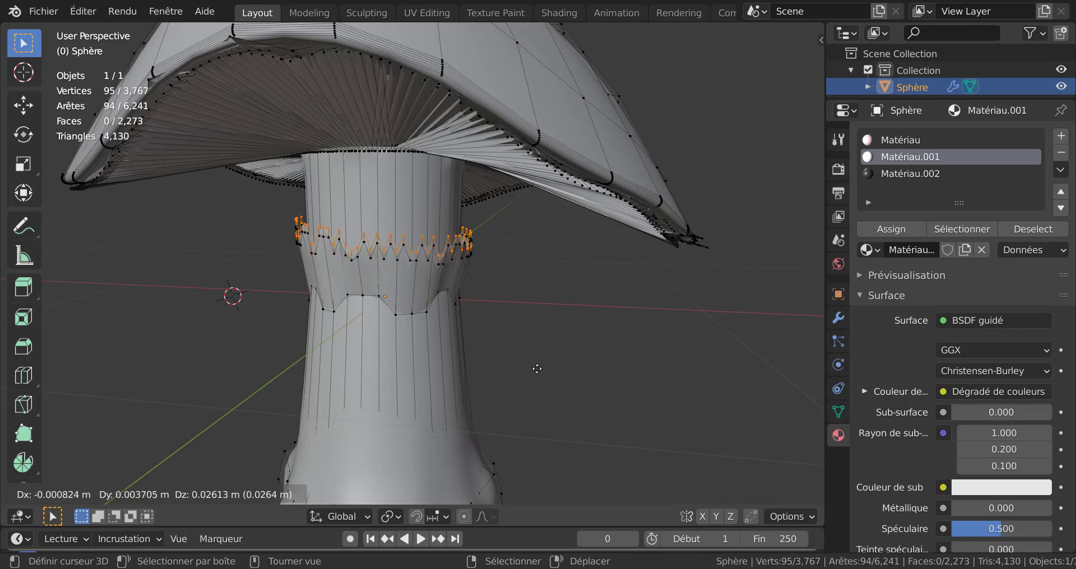
key(z)
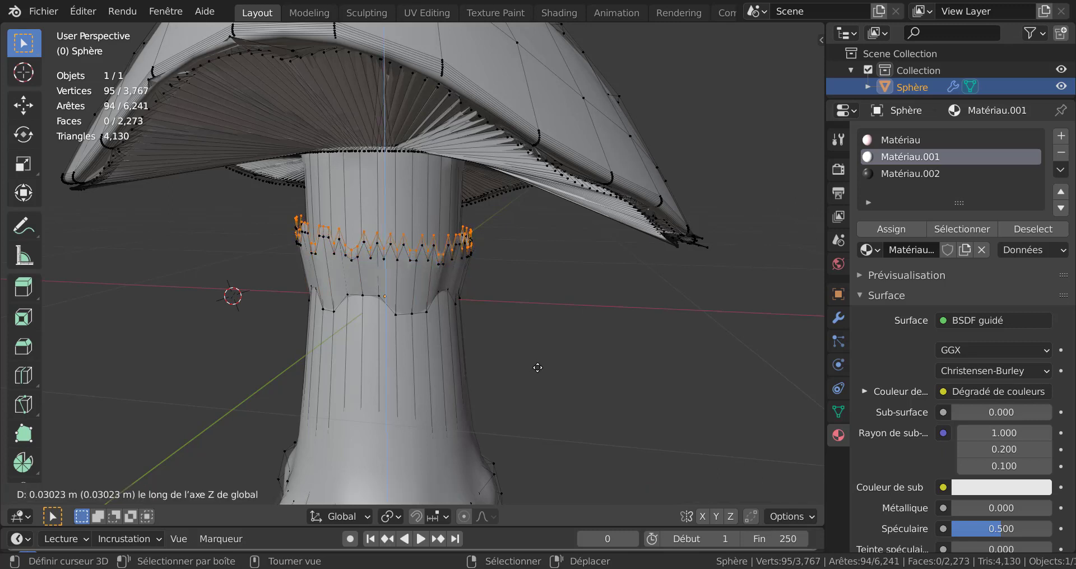
click(537, 368)
Select the extruded zigzag strip as a face loop and assign it a new material in an added slot.
scroll(395, 262, up, 2)
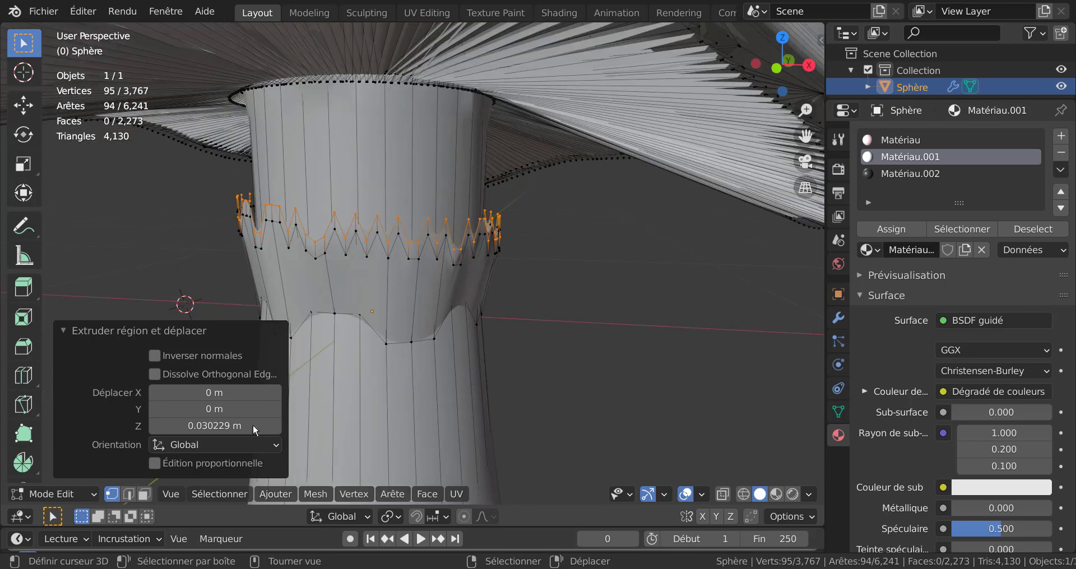
click(143, 494)
alt+click(386, 241)
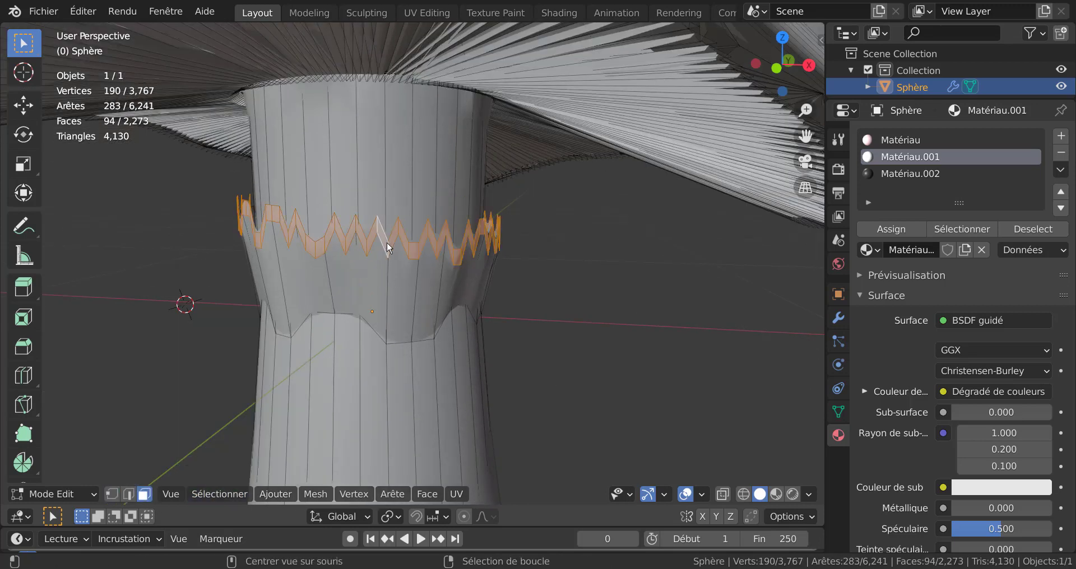
scroll(481, 280, down, 4)
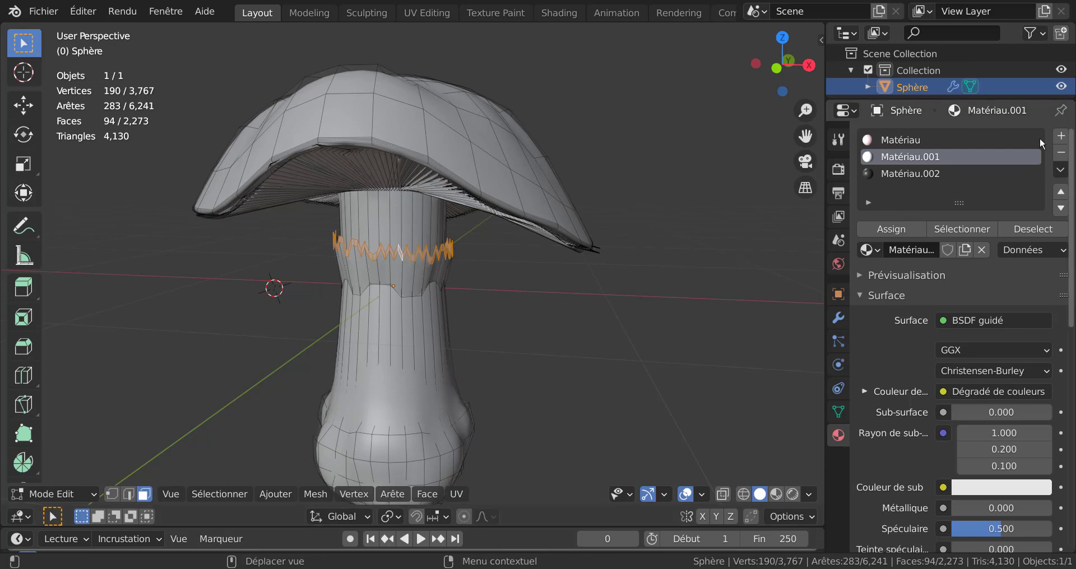
click(1061, 136)
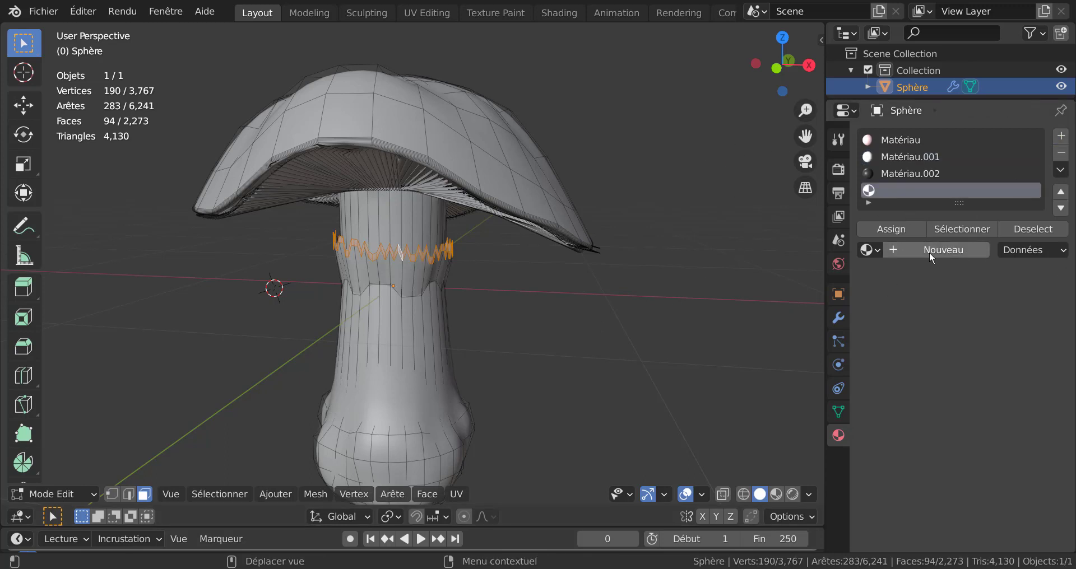
click(929, 251)
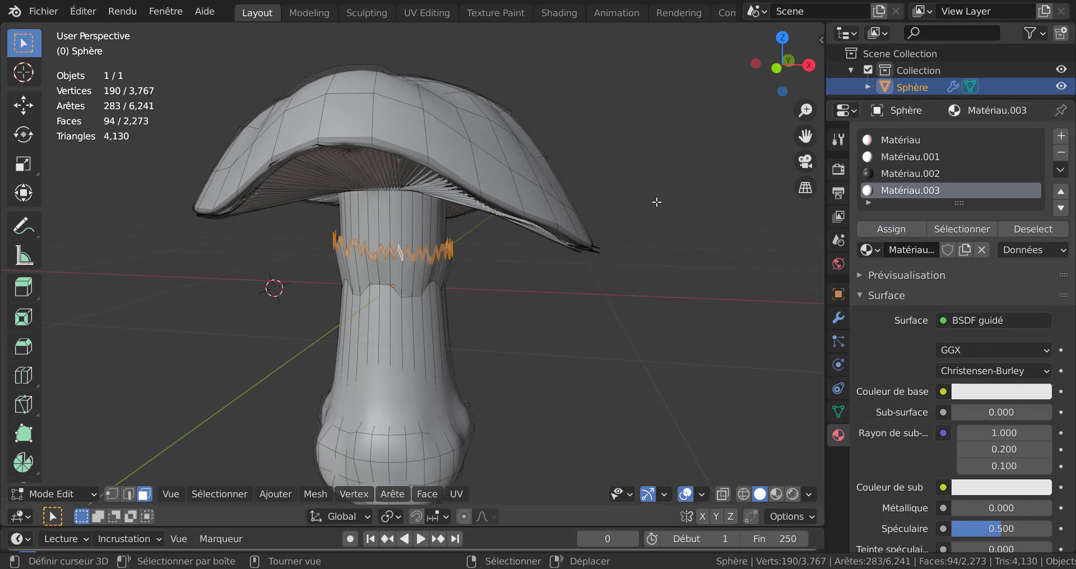
Switch to the Shading workspace and bring the new strip material's shader nodes into view.
click(562, 13)
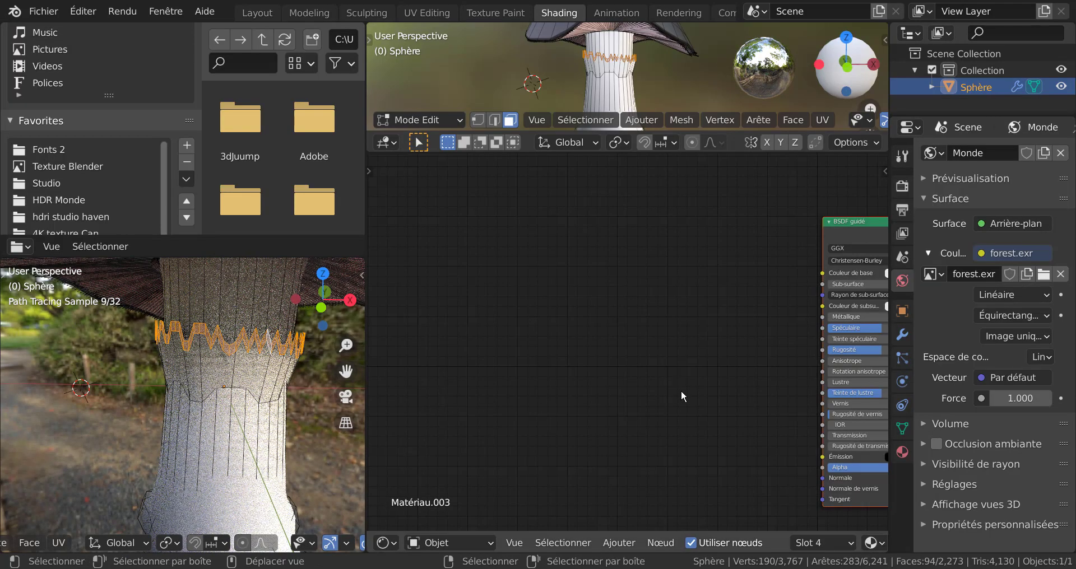
scroll(747, 336, down, 2)
middle_drag(732, 329, 616, 323)
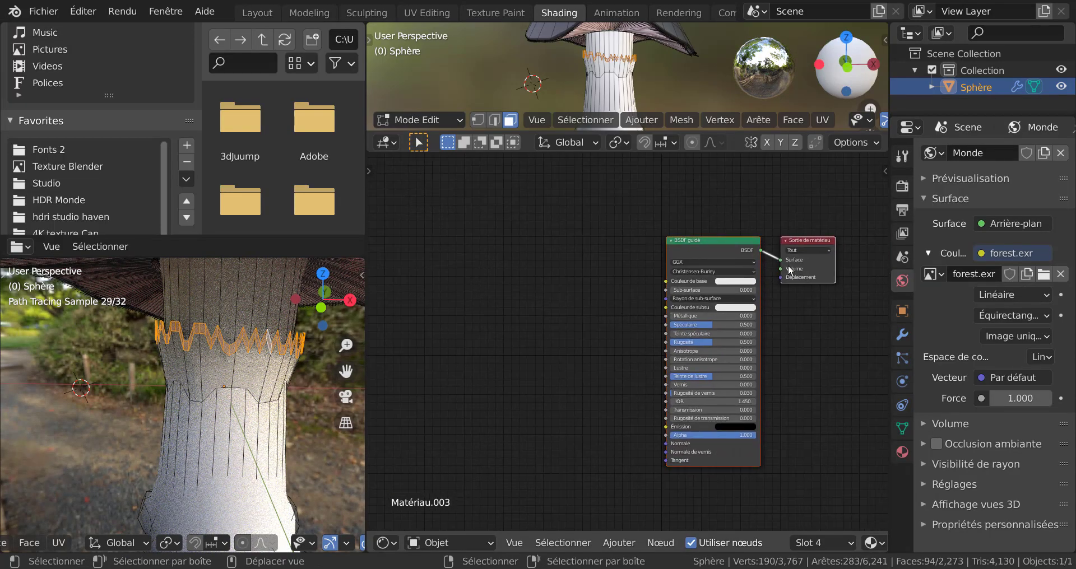
click(621, 545)
mouse_move(647, 400)
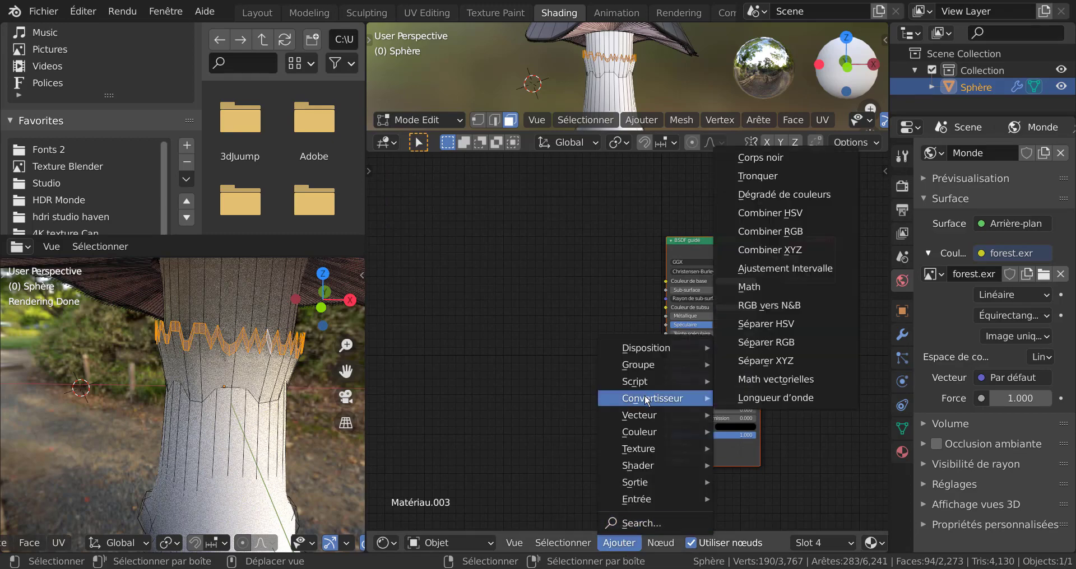
click(782, 194)
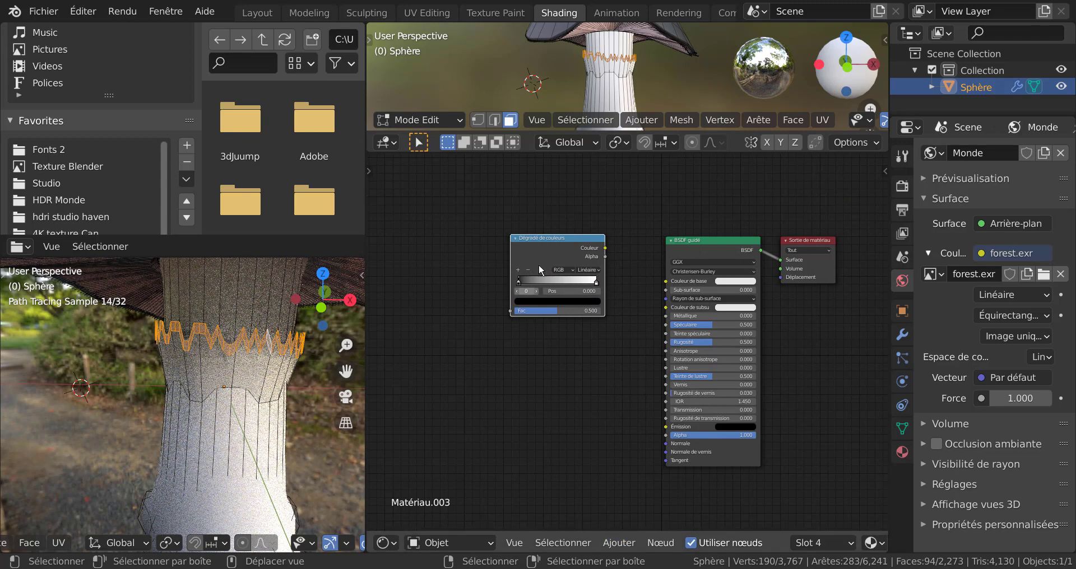
click(544, 283)
key(x)
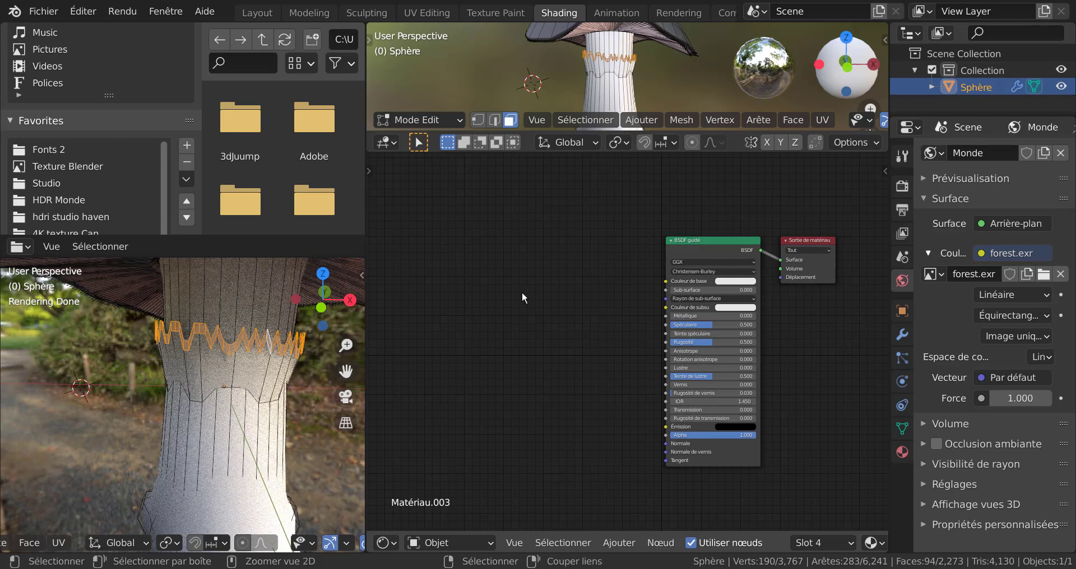
key(ctrl+v)
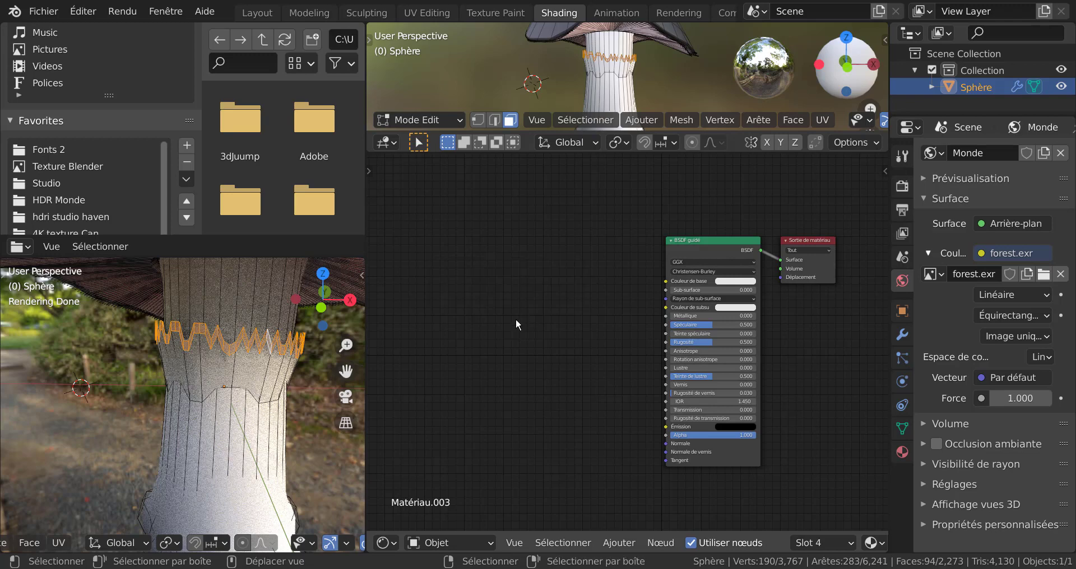
click(618, 543)
mouse_move(649, 399)
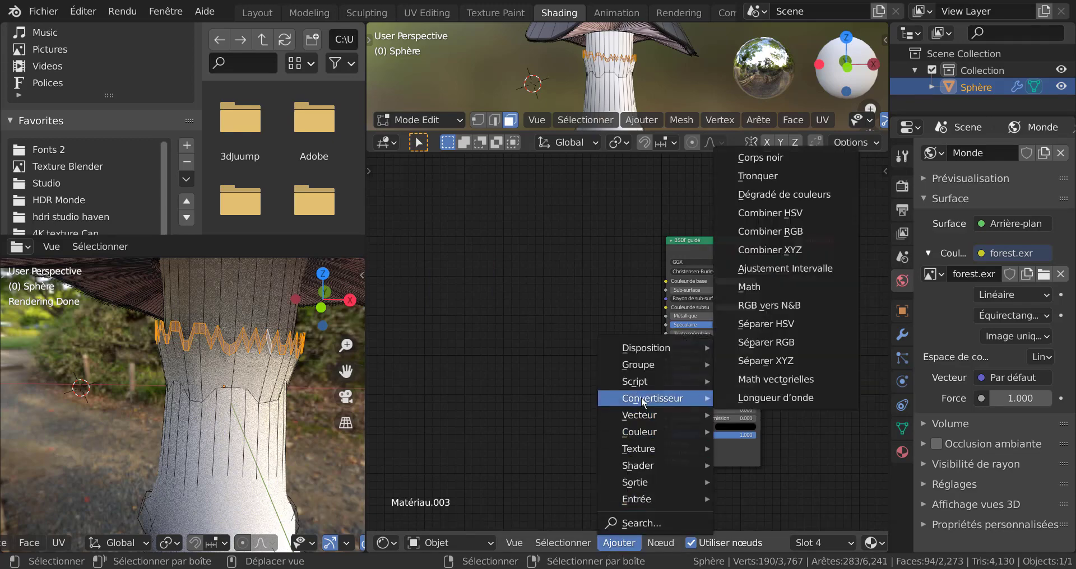
click(783, 195)
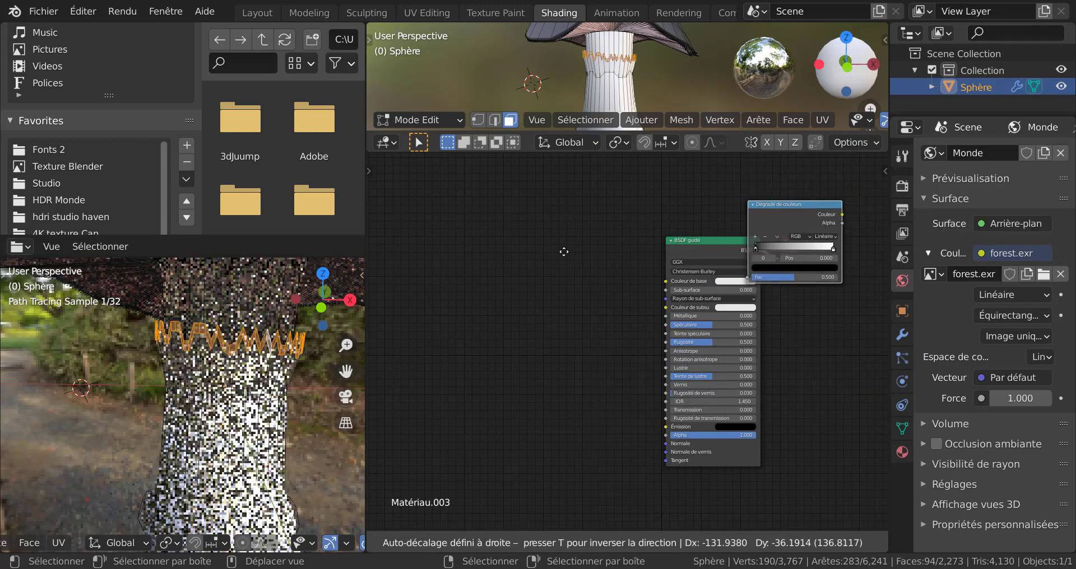
click(550, 397)
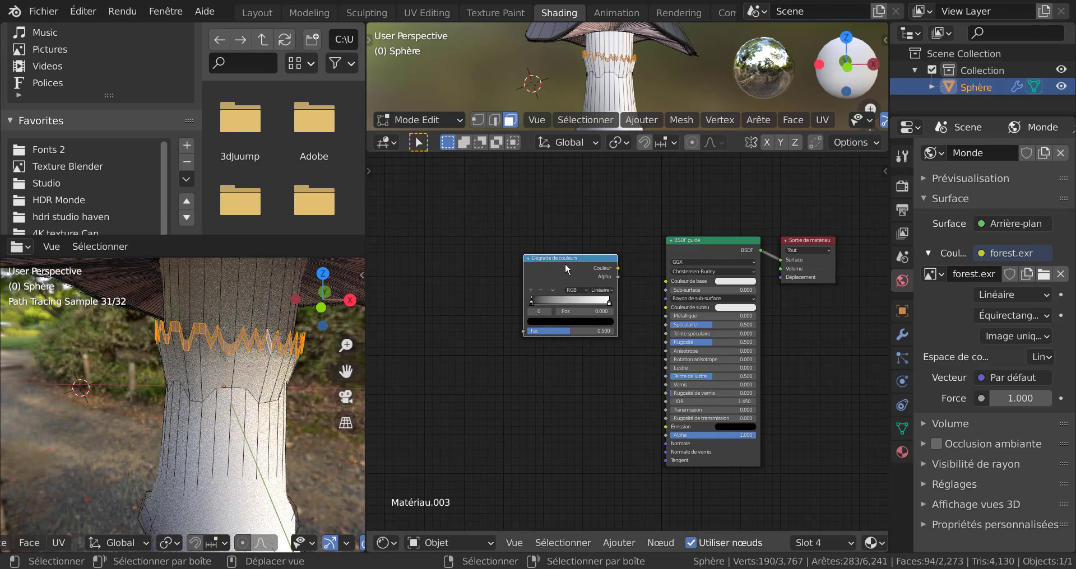
drag(563, 270, 564, 295)
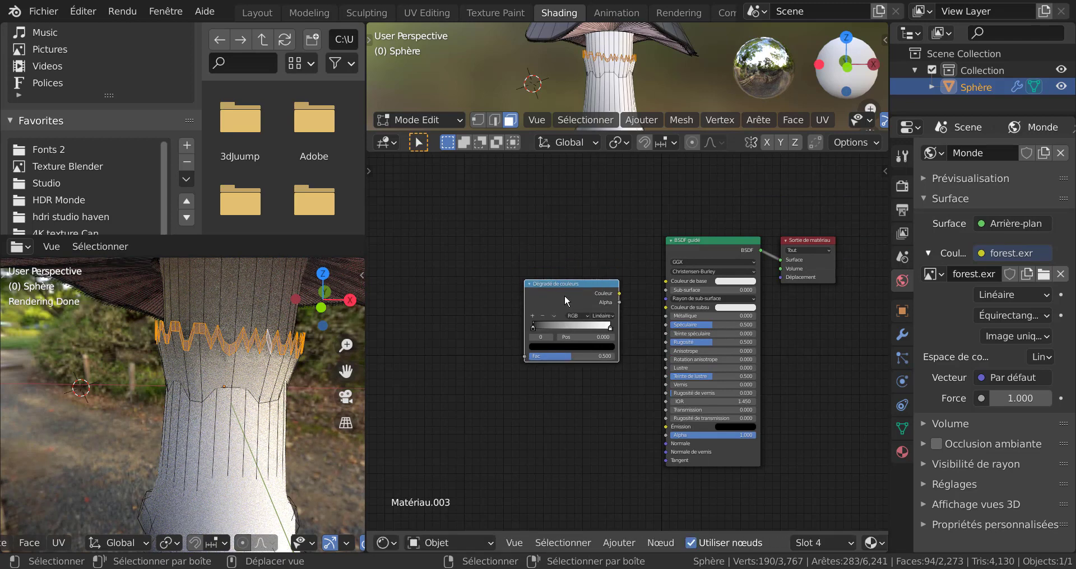
key(x)
Open the cap material's nodes through a cap face and try to copy its Texture Coordinate, Mapping and ColorRamp nodes.
drag(345, 358, 345, 470)
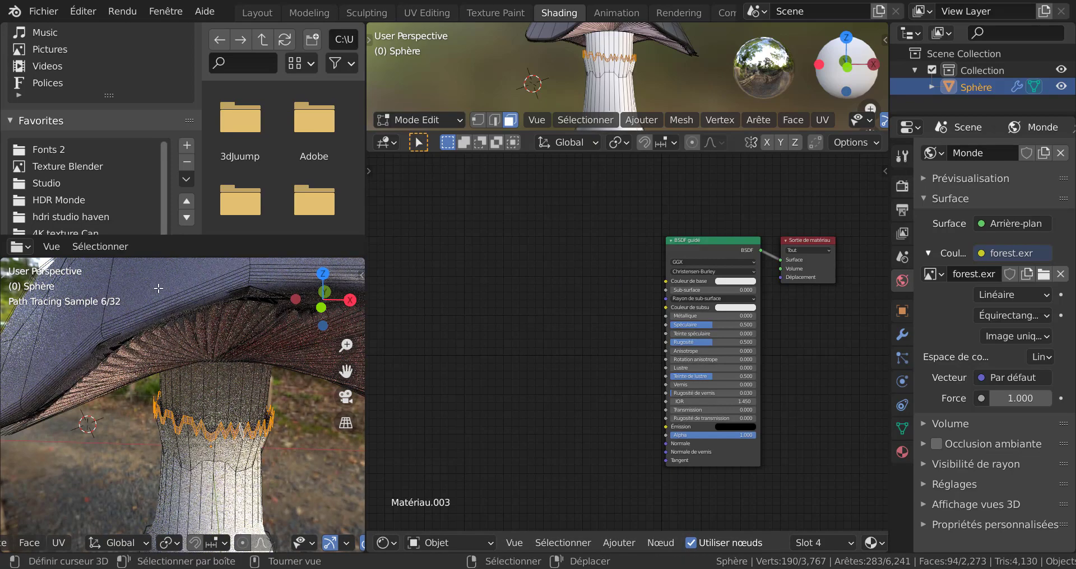
click(210, 446)
drag(405, 199, 714, 403)
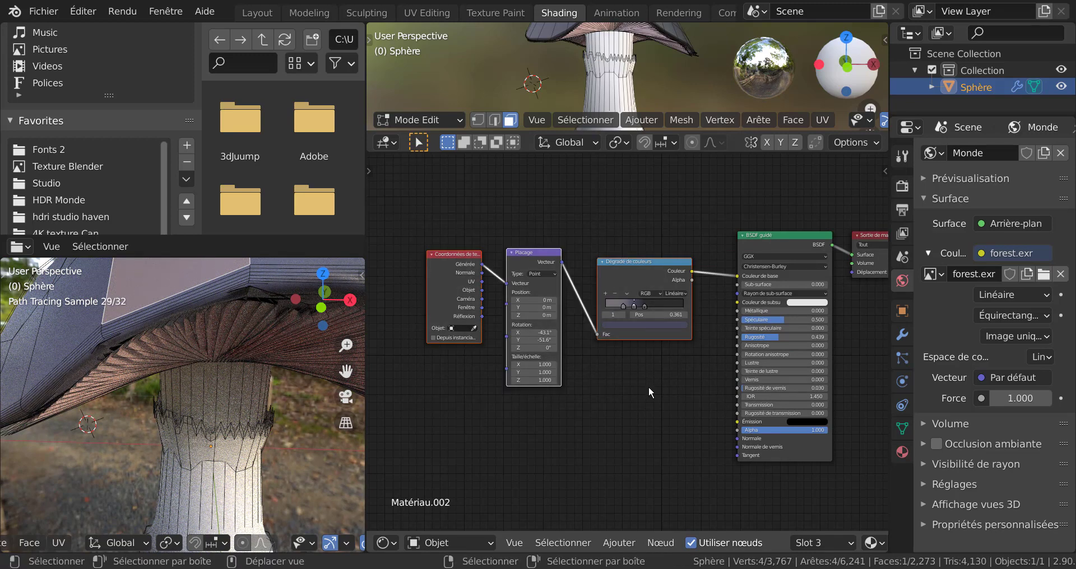
key(c)
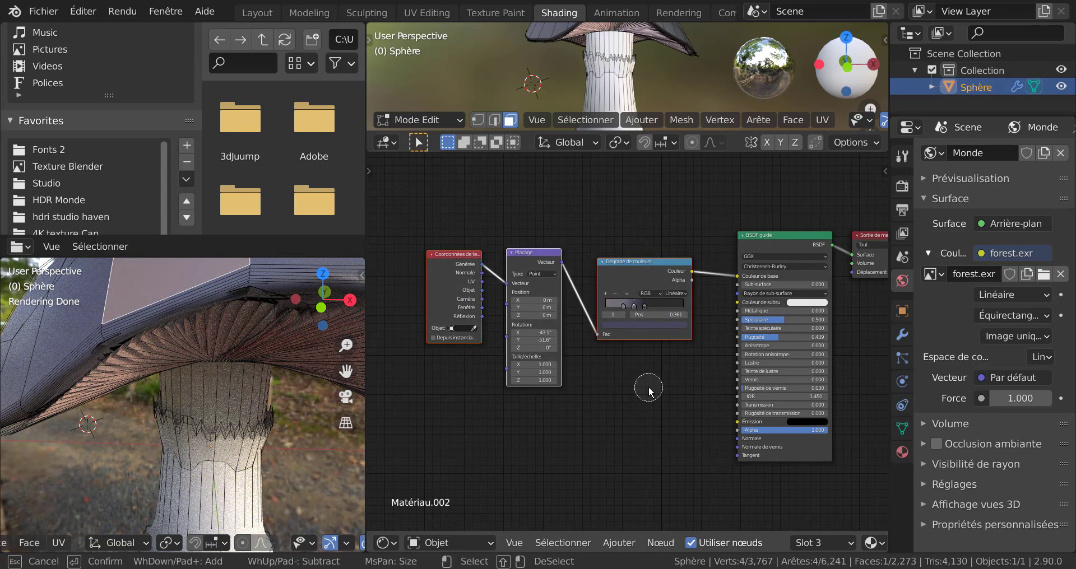
key(Escape)
Reselect the collar strip's face loop to show its material Matériau.003 and try to paste the copied nodes there.
scroll(254, 461, up, 3)
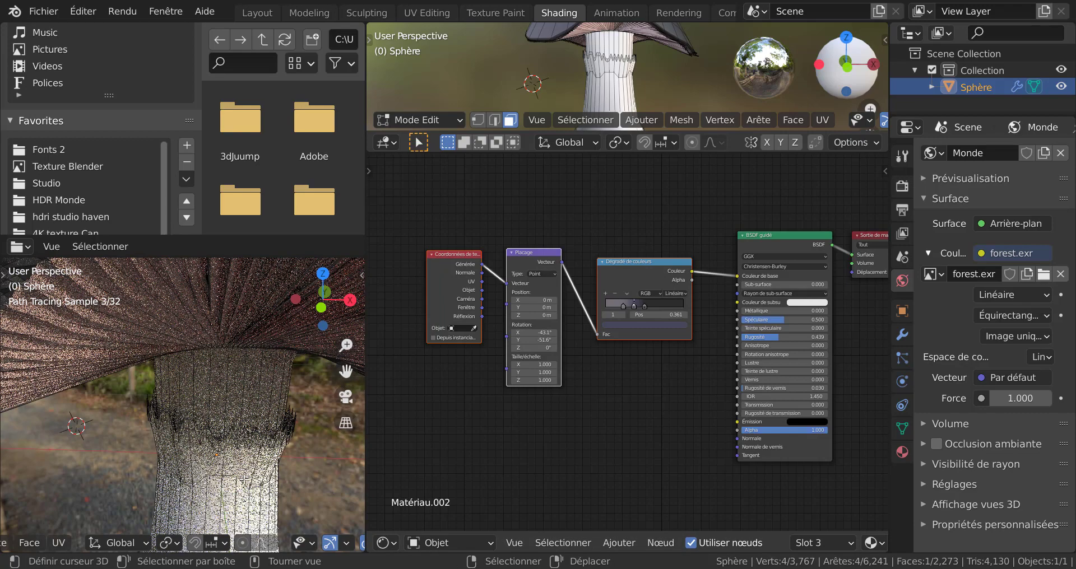
alt+click(246, 437)
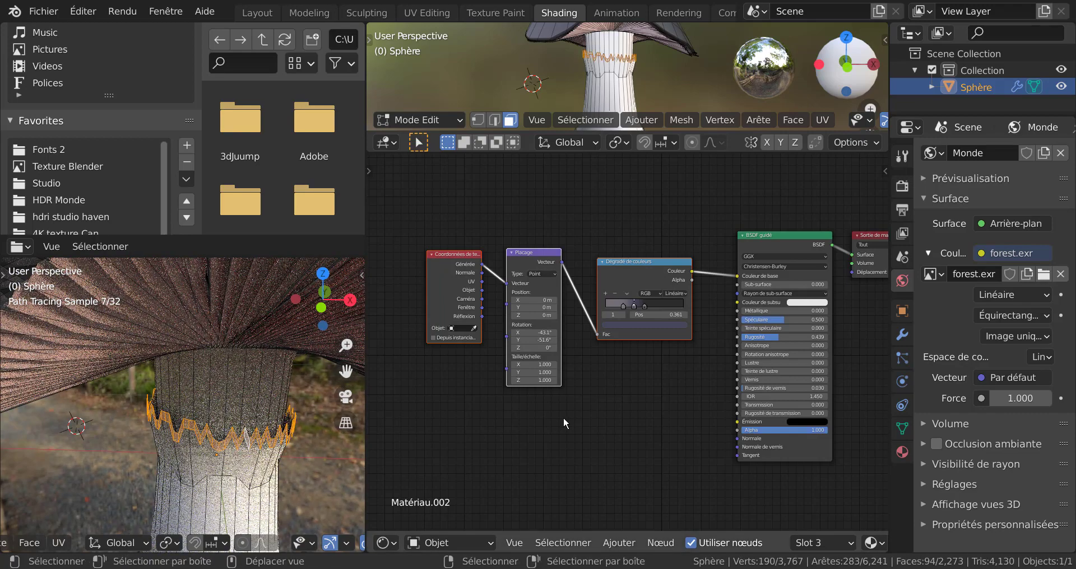
scroll(282, 463, up, 2)
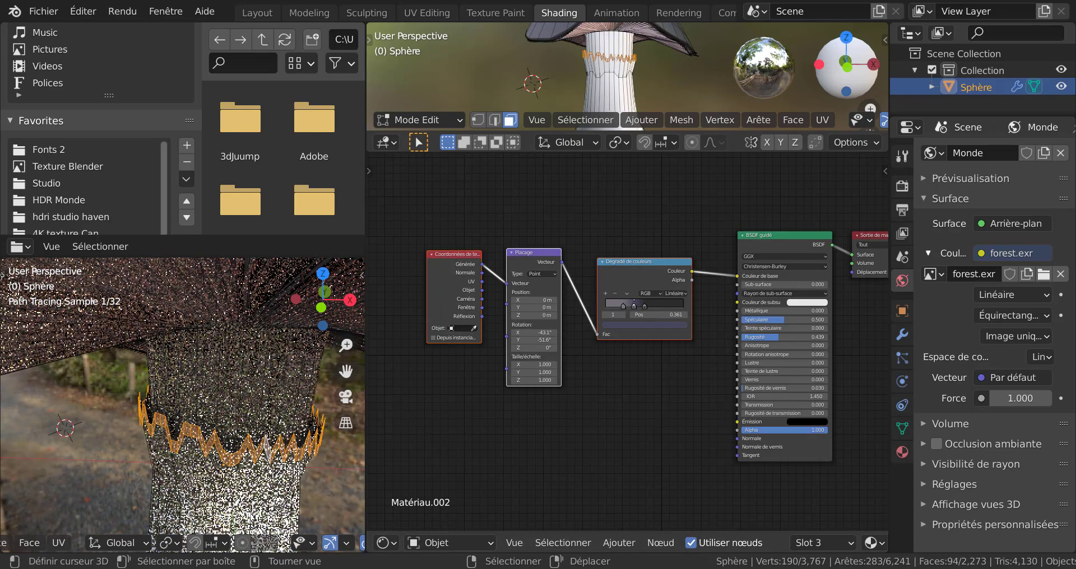
key(alt+a)
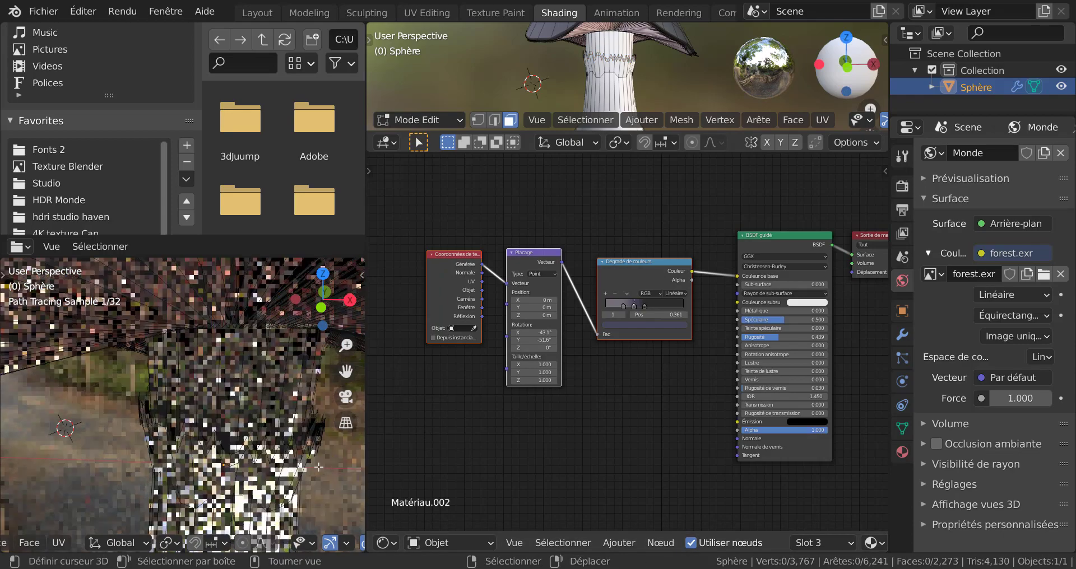
click(297, 444)
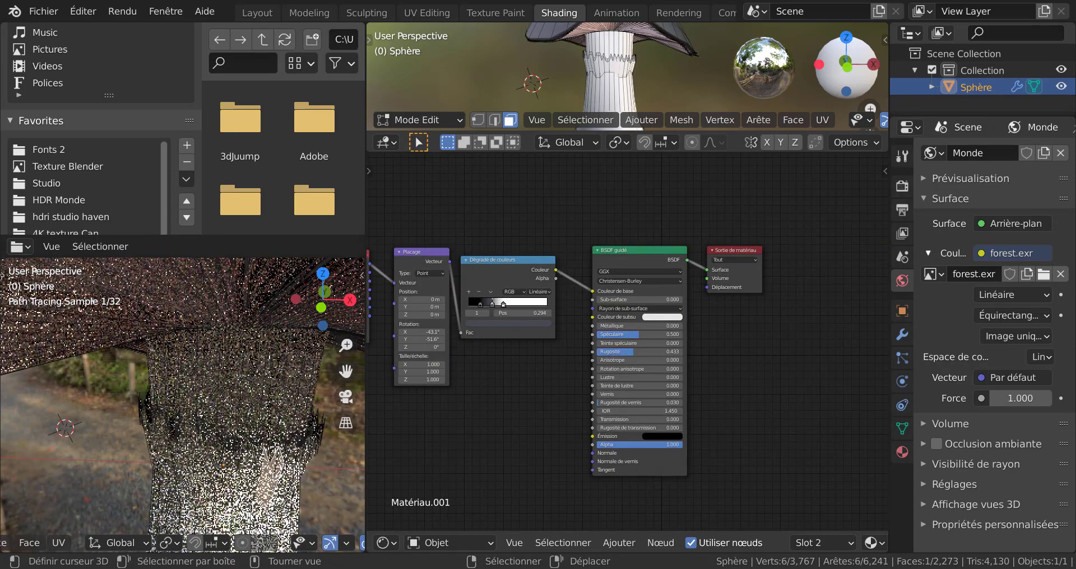
shift+middle_drag(298, 476, 297, 392)
scroll(269, 373, up, 2)
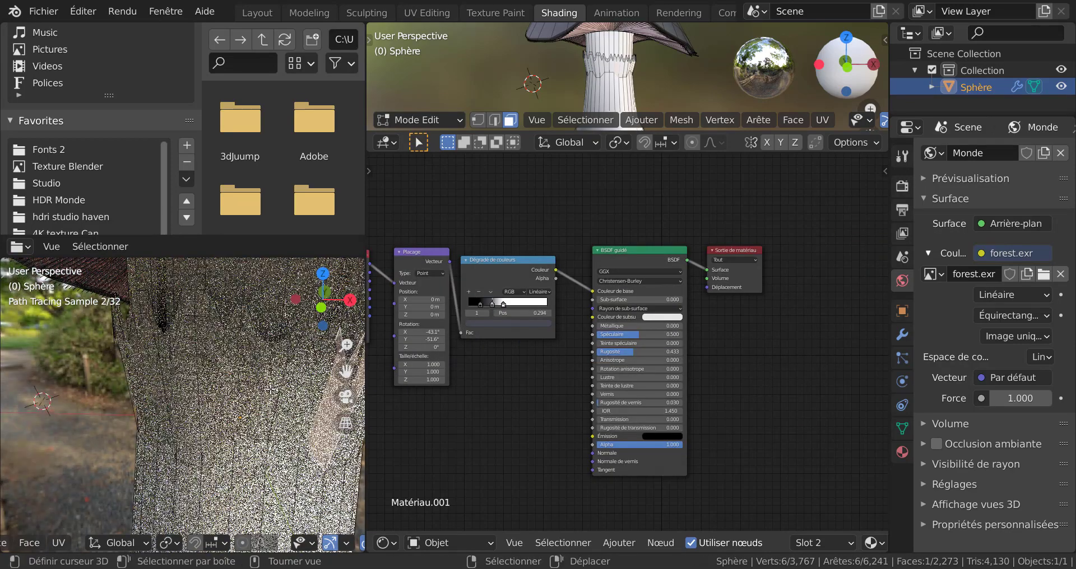
click(273, 354)
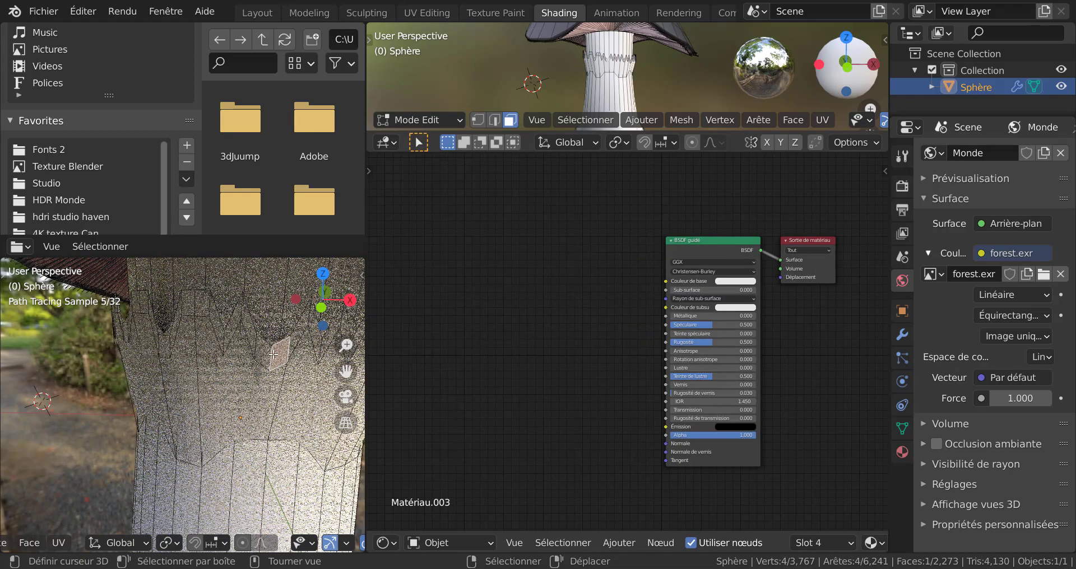
alt+shift+click(272, 353)
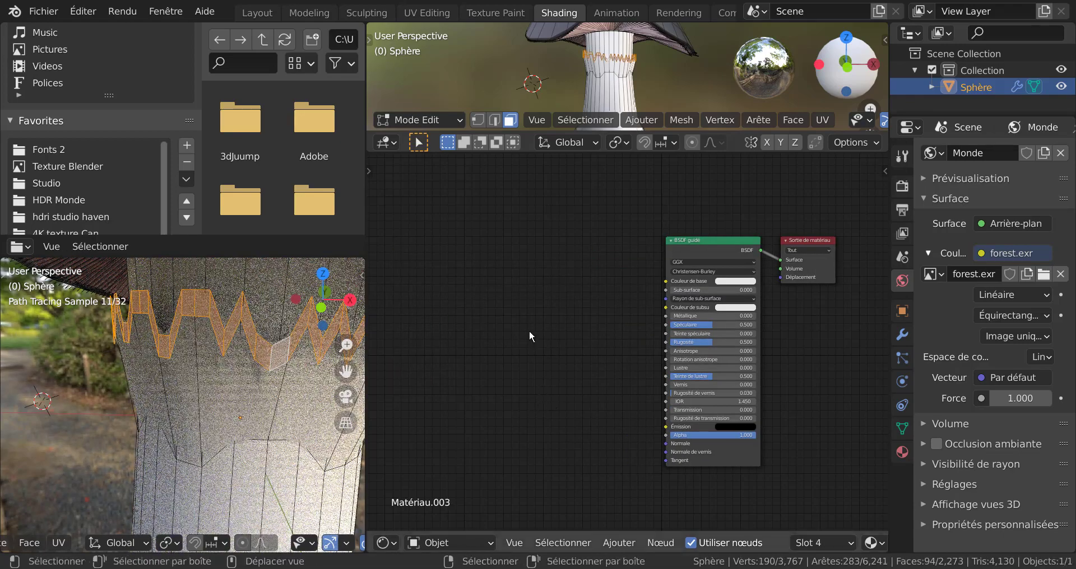
key(ctrl+v)
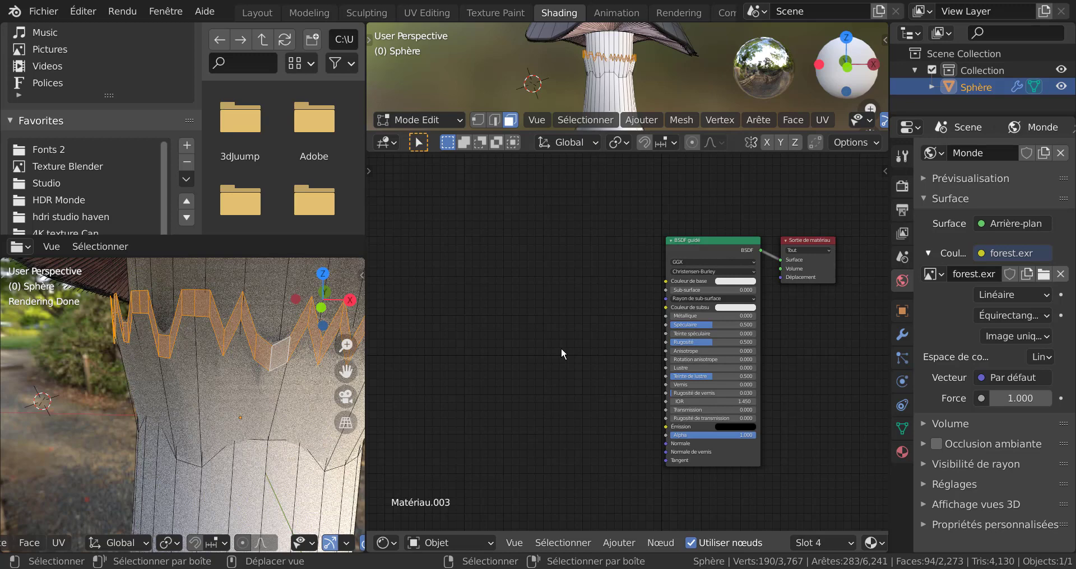
Retry pasting the copied nodes into Matériau.003, and add a ColorRamp node (Dégradé de couleurs) beside its Principled BSDF.
key(ctrl)
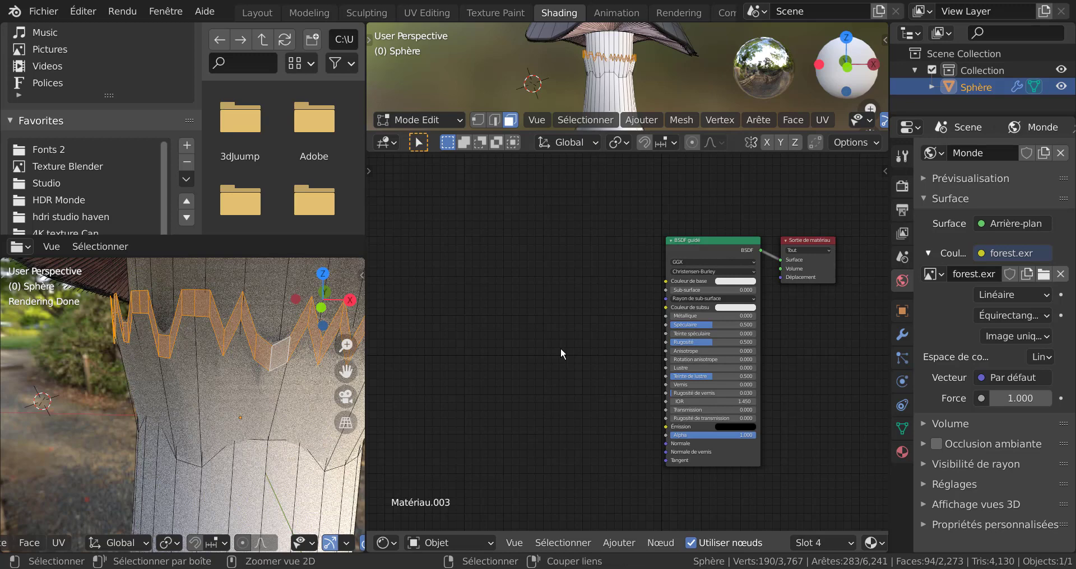
key(ctrl+v)
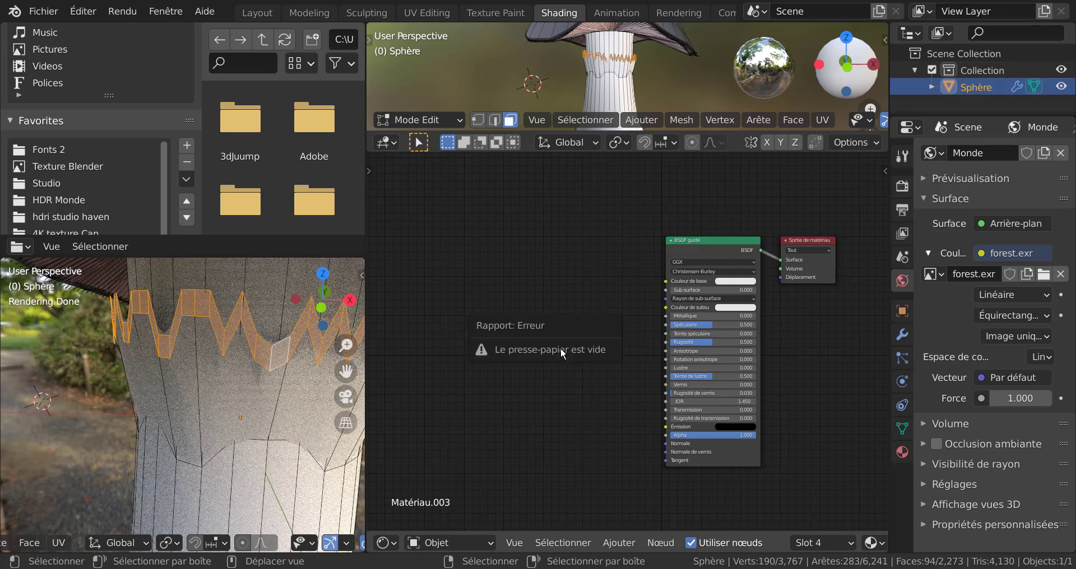
click(618, 542)
mouse_move(643, 405)
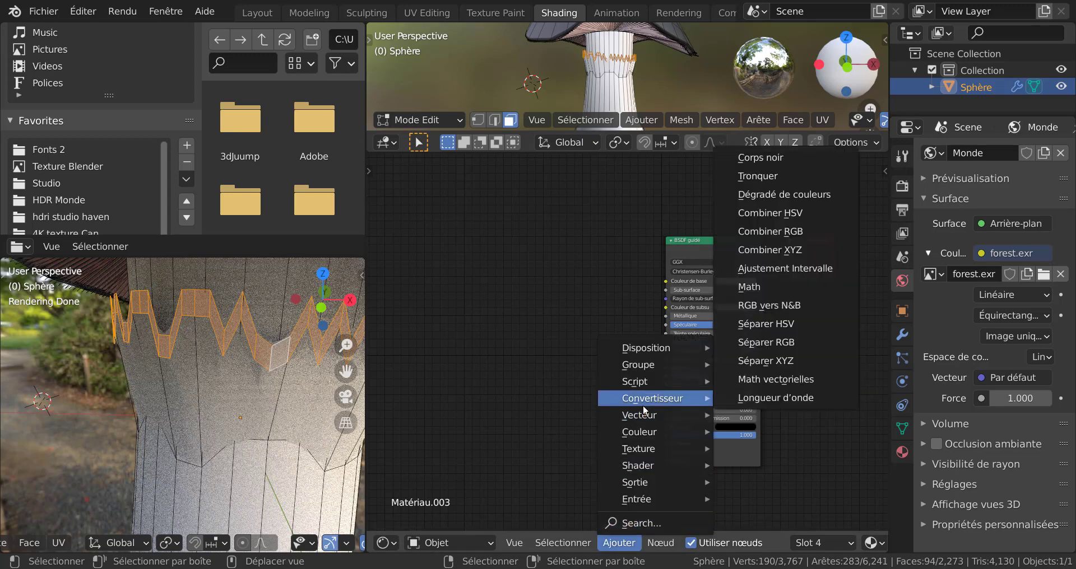
click(784, 195)
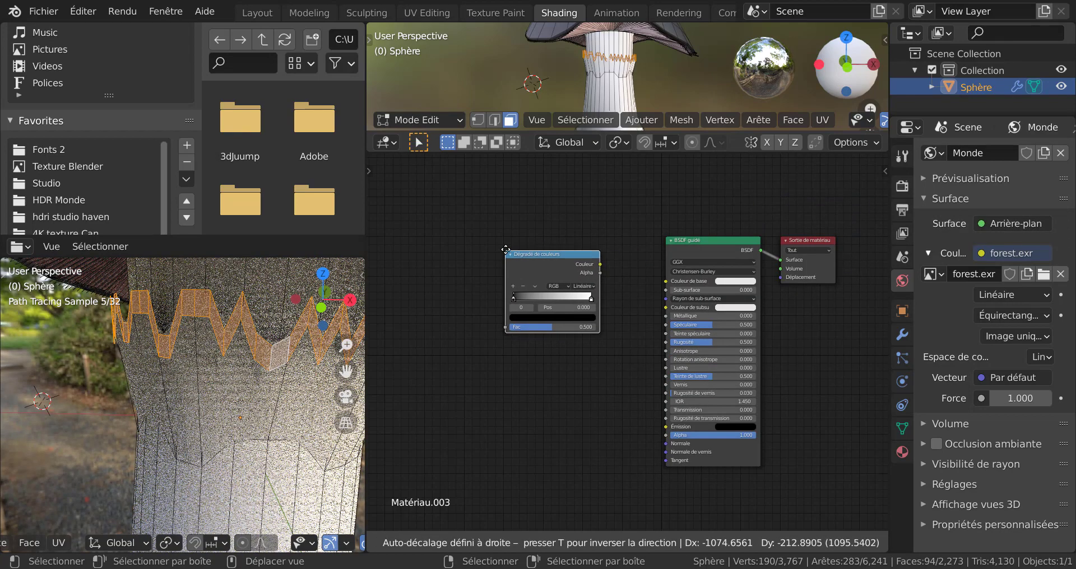
click(552, 280)
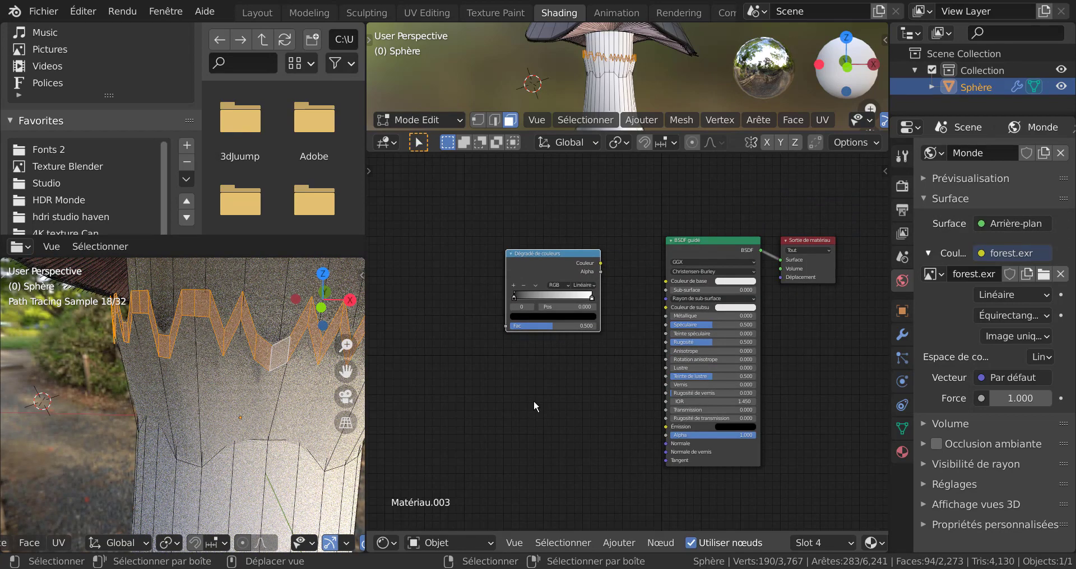
Add a Mapping node (Placage) before the ColorRamp and a Texture Coordinate node (Coordonnées de texture) before the Mapping.
click(619, 542)
mouse_move(662, 402)
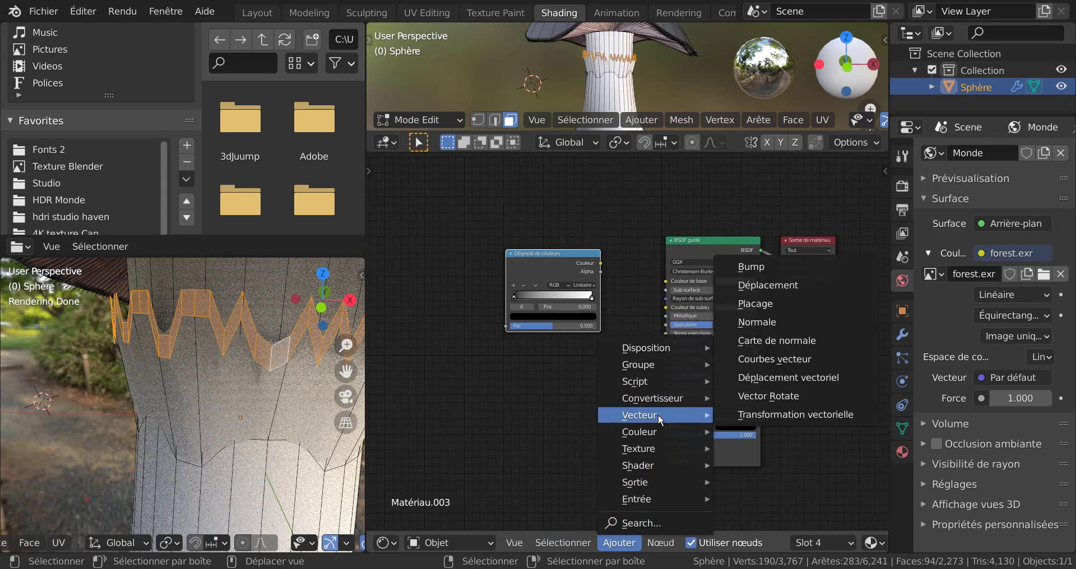
click(759, 307)
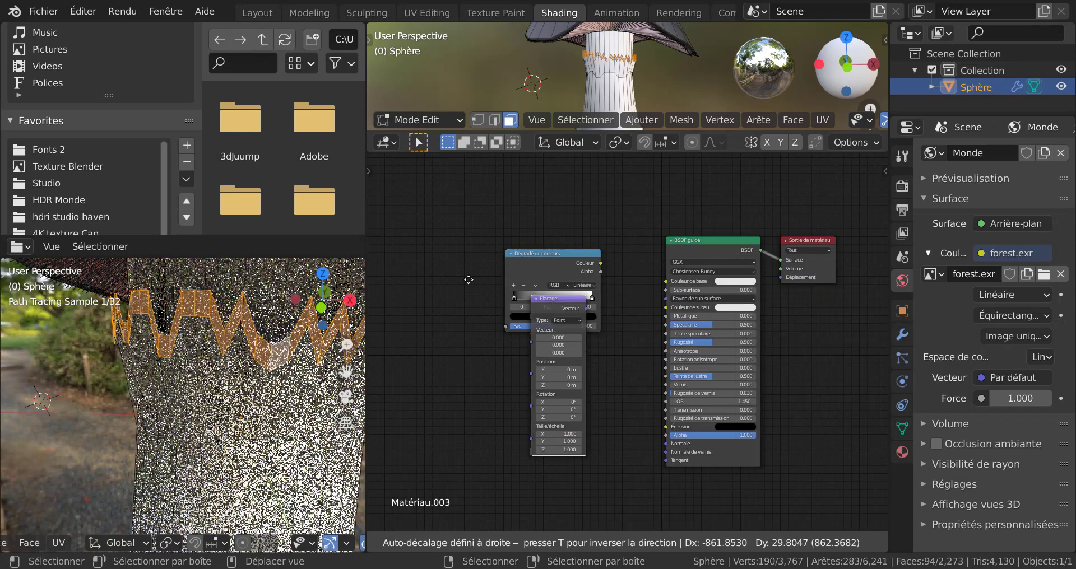
click(452, 291)
click(618, 543)
mouse_move(633, 502)
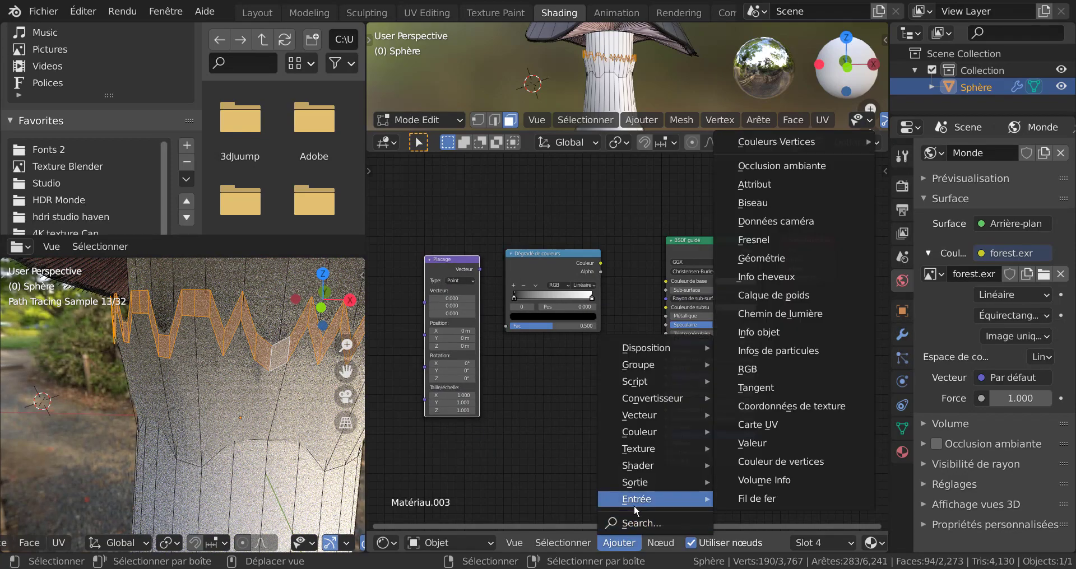
click(788, 407)
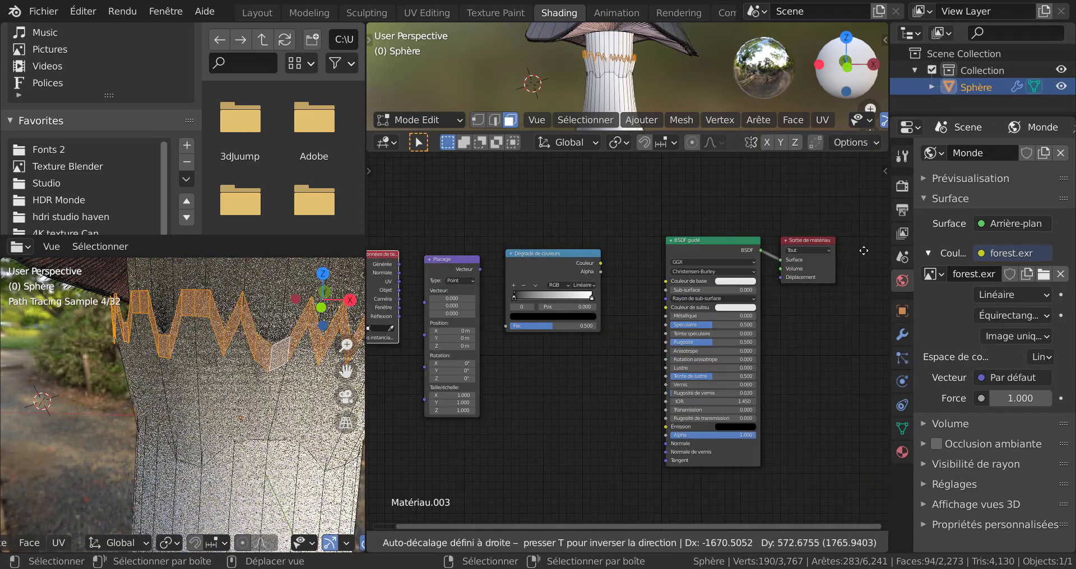
click(413, 297)
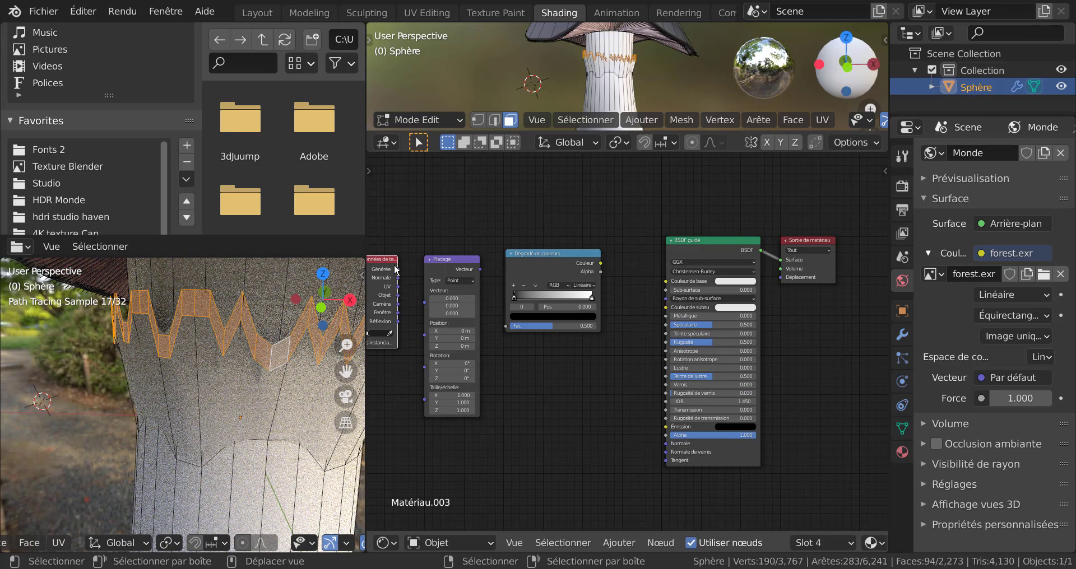
Link Generated coordinates to the Mapping vector, the Mapping output to the ColorRamp's Fac, and the ramp's colour to the BSDF's base colour.
drag(395, 269, 425, 302)
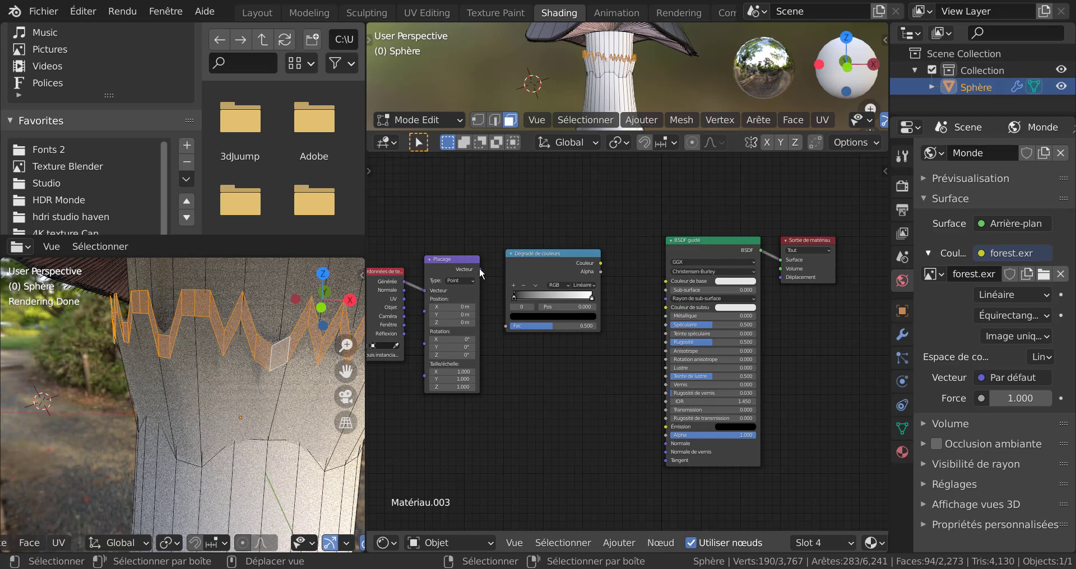
drag(481, 270, 506, 326)
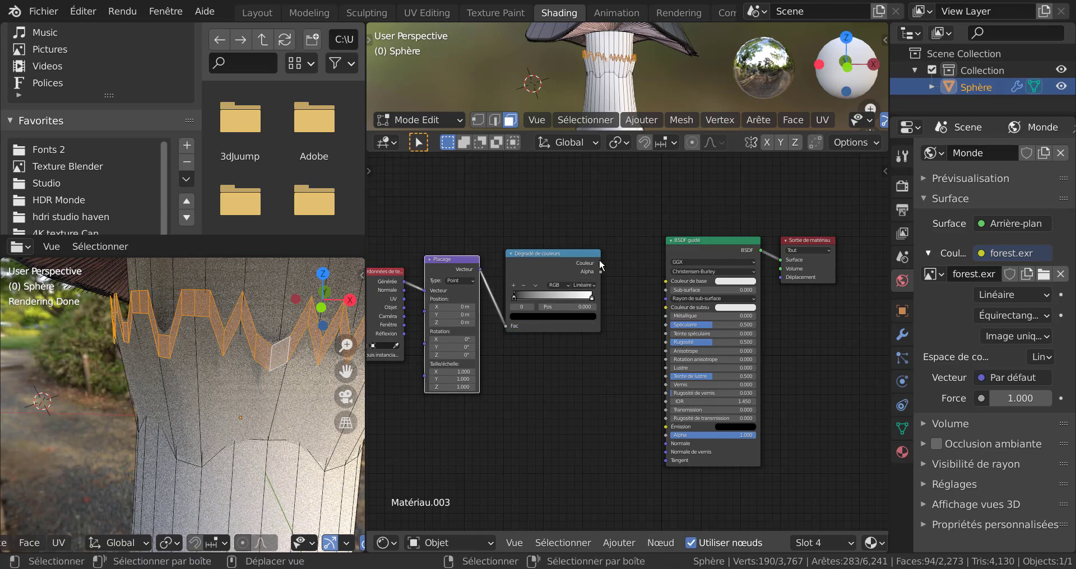
drag(600, 264, 667, 281)
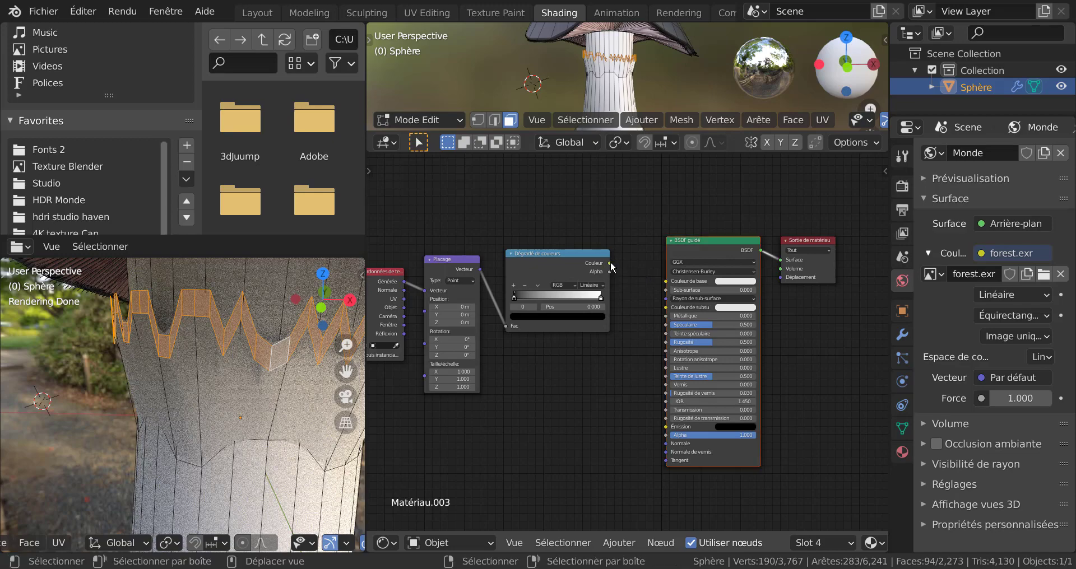
drag(610, 262, 666, 282)
Move the three gradient nodes closer to the Principled BSDF and set its sheen tint (Teinte de lustre) to 0.000.
drag(541, 255, 609, 257)
drag(487, 258, 524, 250)
drag(432, 269, 459, 256)
scroll(680, 341, up, 1)
scroll(690, 360, up, 1)
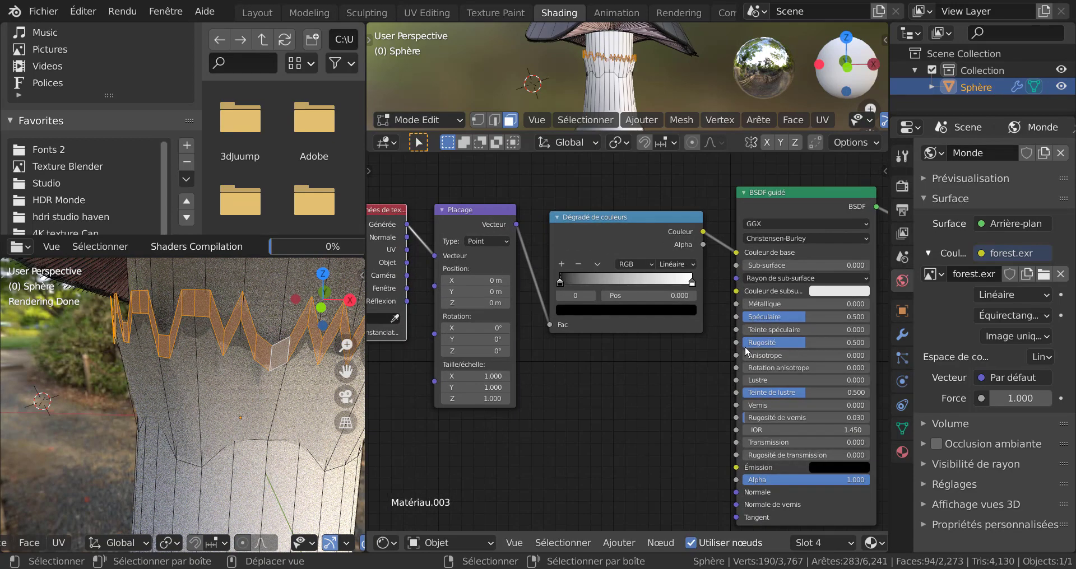
drag(802, 391, 741, 392)
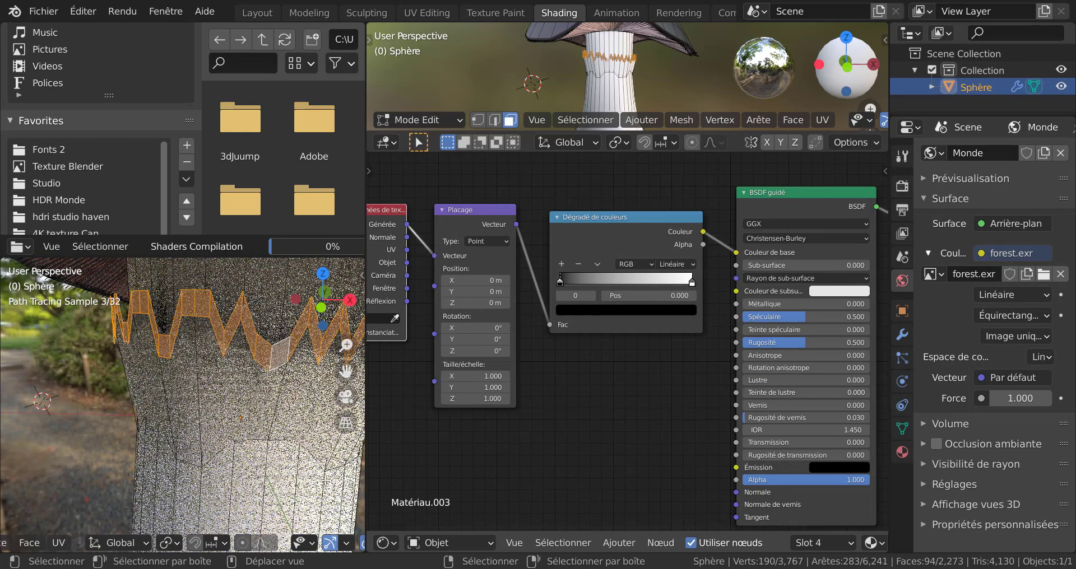
Show the mushroom's material properties and return to Object Mode to examine the collar rim in the rendered view.
scroll(263, 544, down, 5)
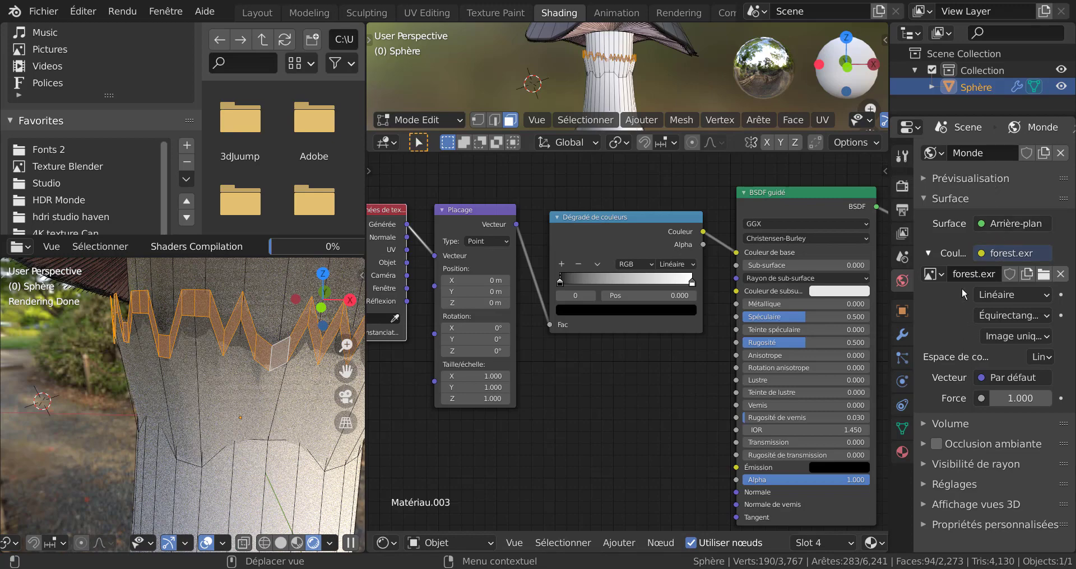
click(902, 452)
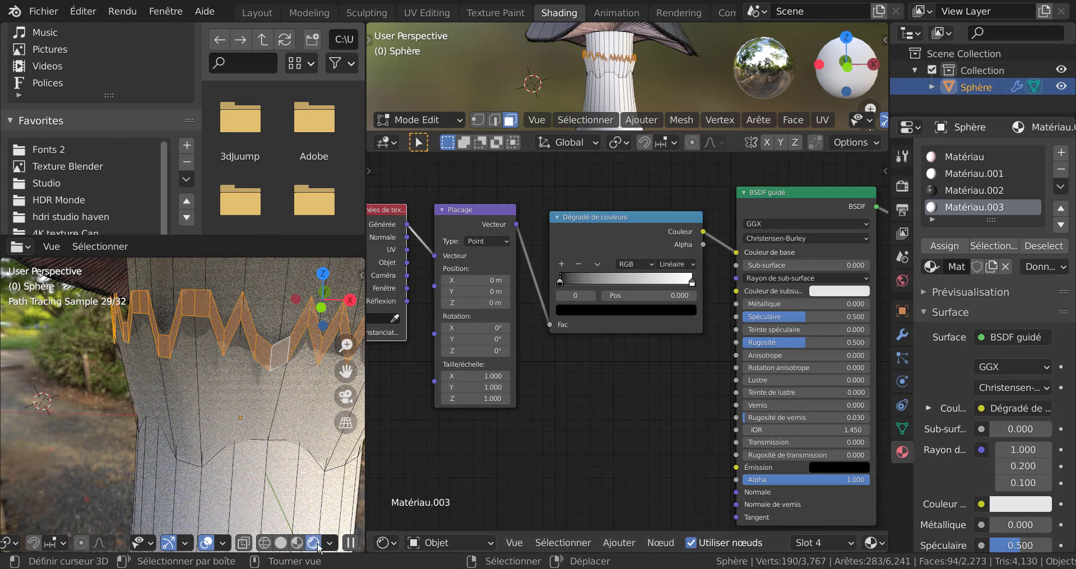
scroll(287, 421, down, 4)
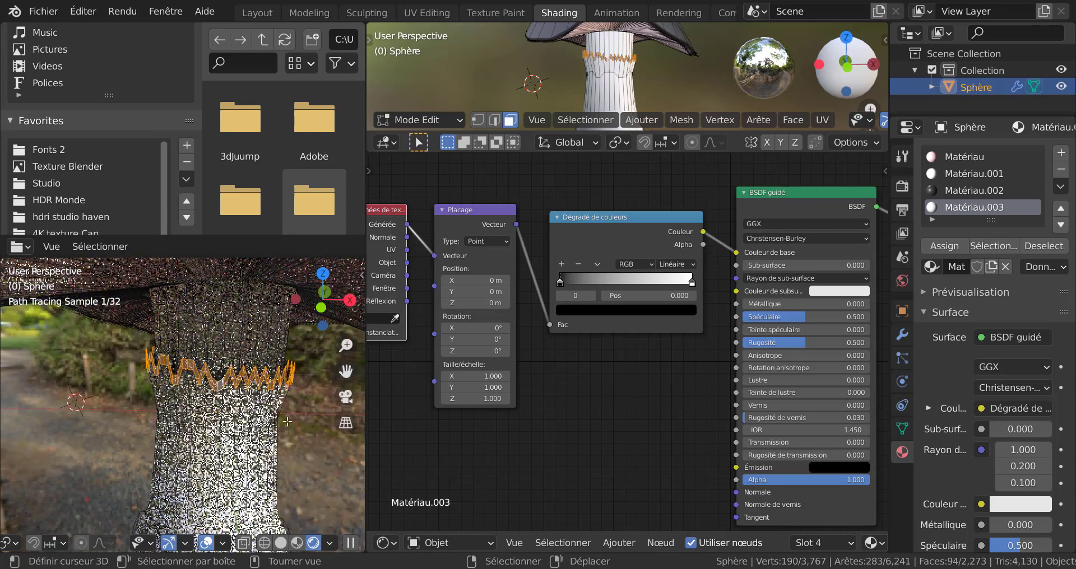
scroll(287, 422, down, 4)
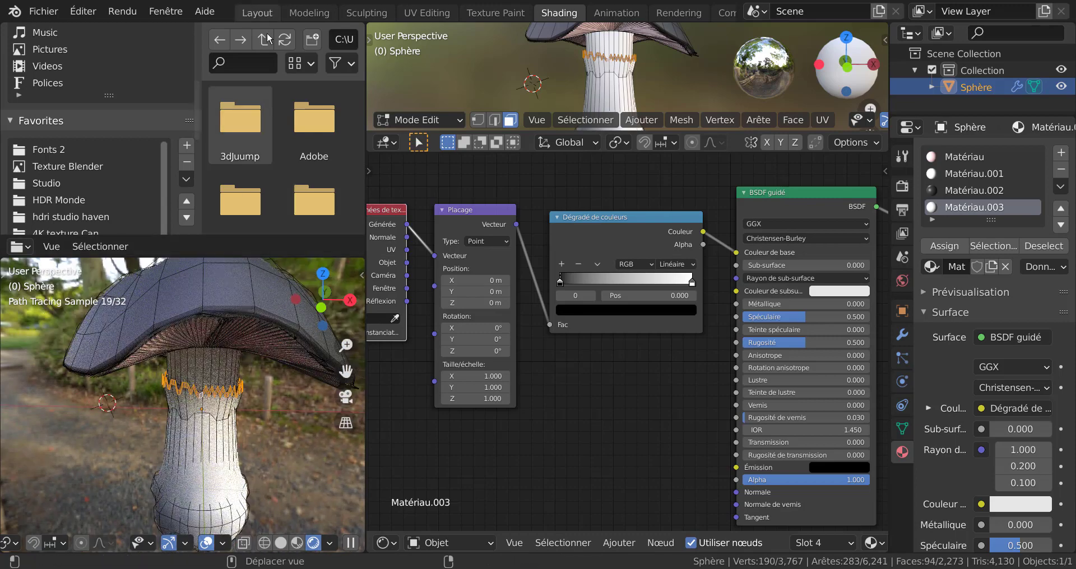
click(330, 543)
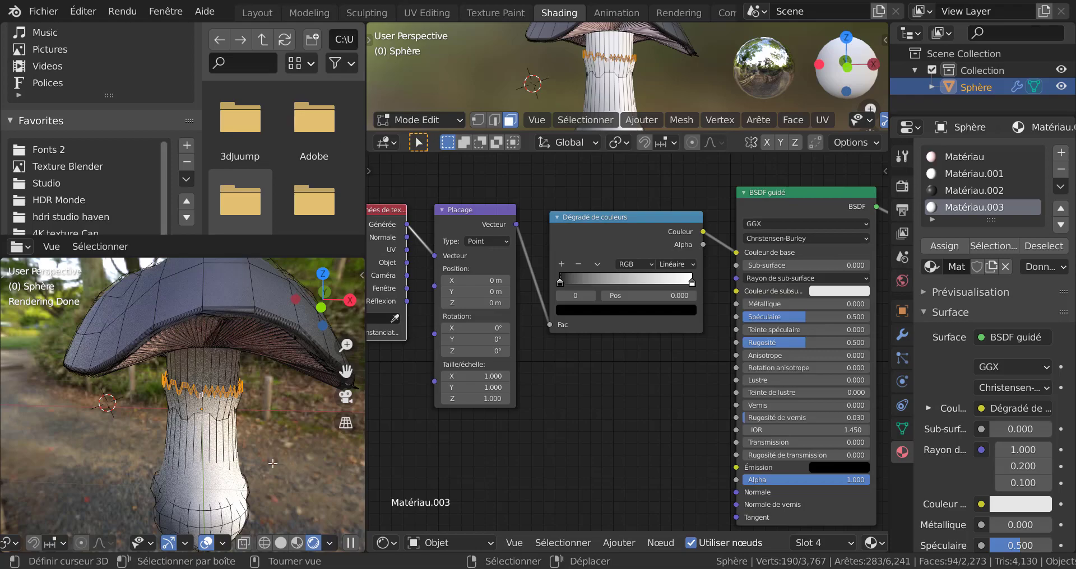
key(Tab)
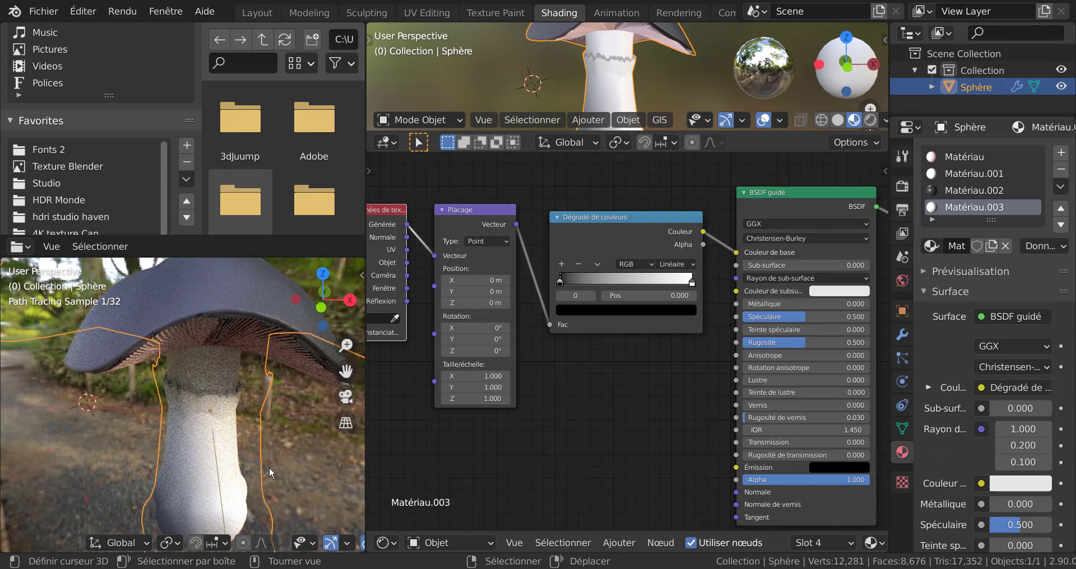
scroll(269, 469, up, 3)
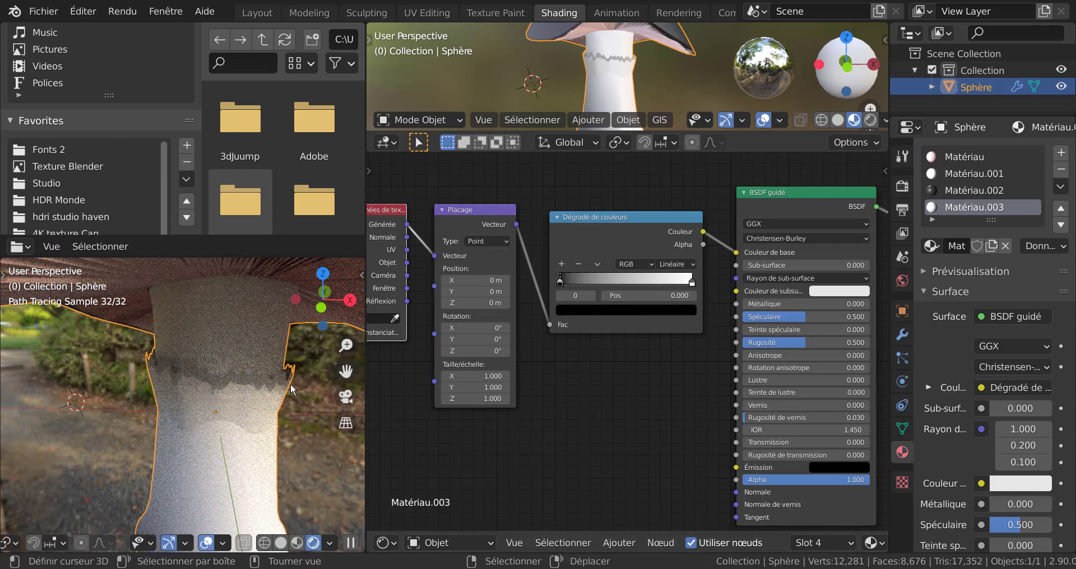
scroll(336, 400, down, 3)
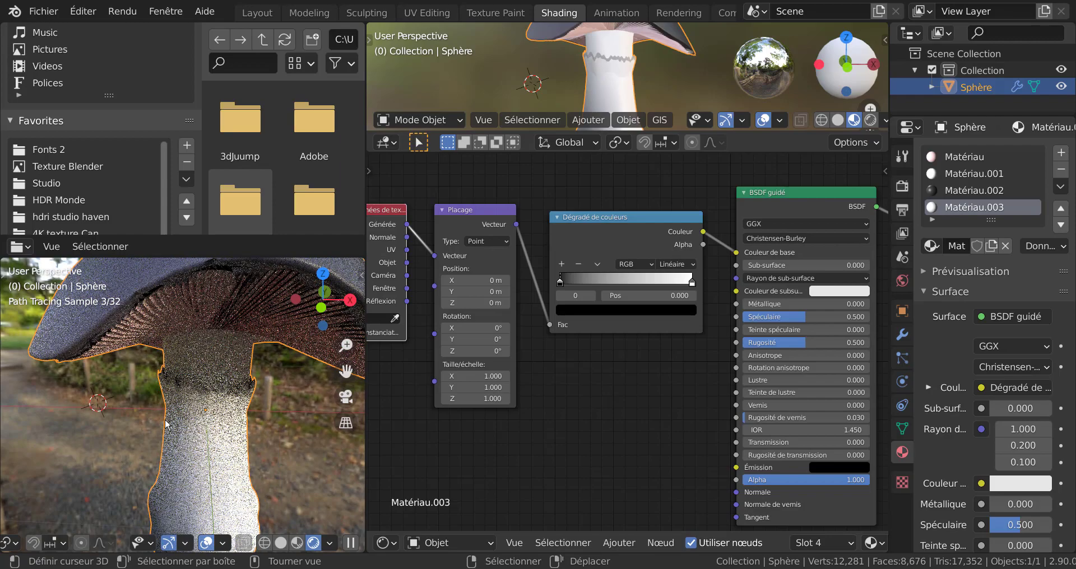
Switch to the Layout workspace and display the whole mushroom in rendered viewport shading.
click(256, 14)
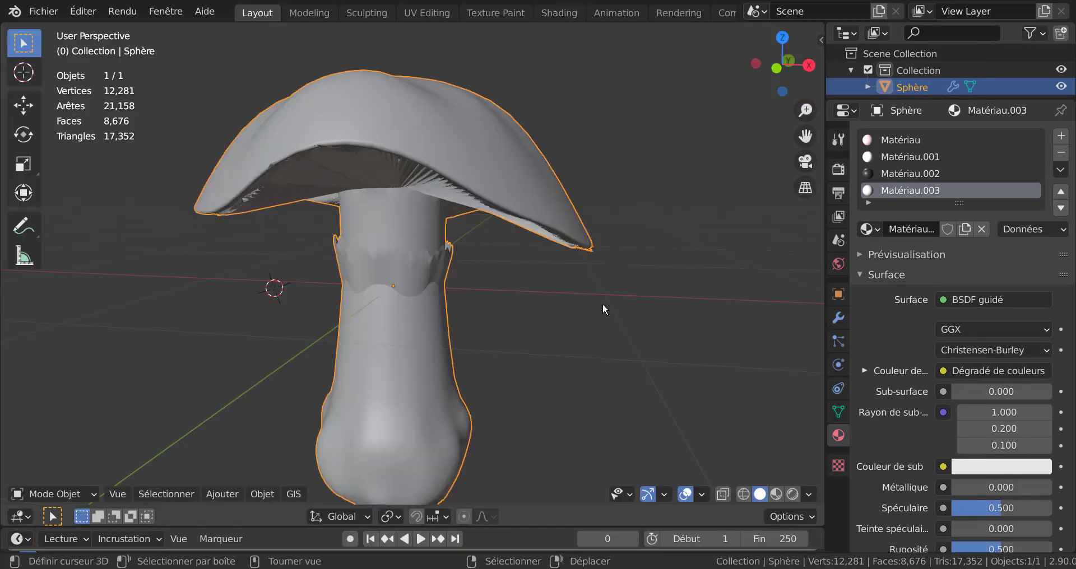
click(792, 493)
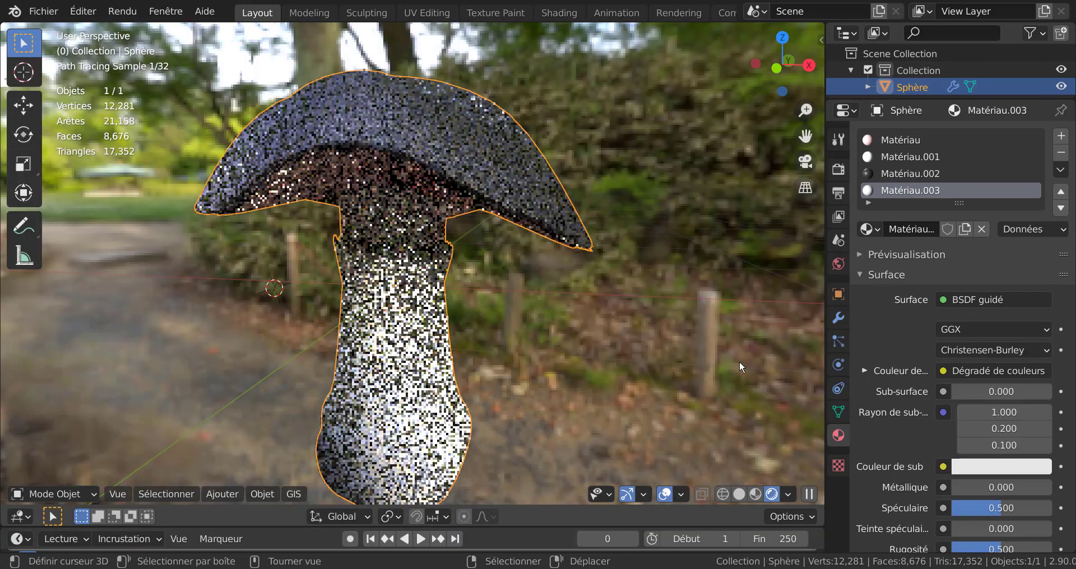
scroll(739, 368, down, 1)
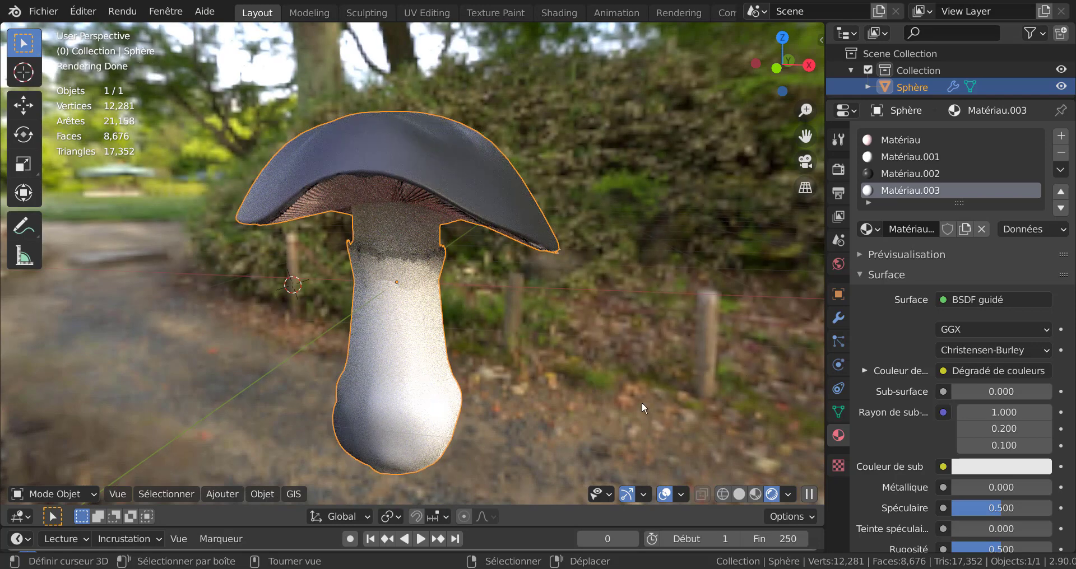
scroll(607, 395, up, 1)
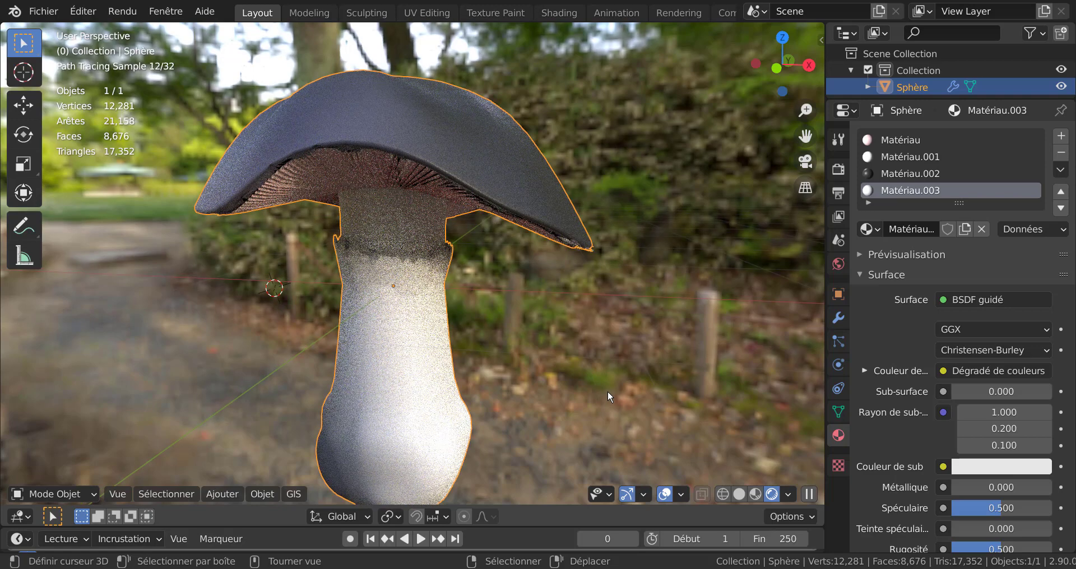
Expand the base colour gradient in Matériau.003's surface properties and move its black stop to position 0.005.
scroll(905, 449, down, 8)
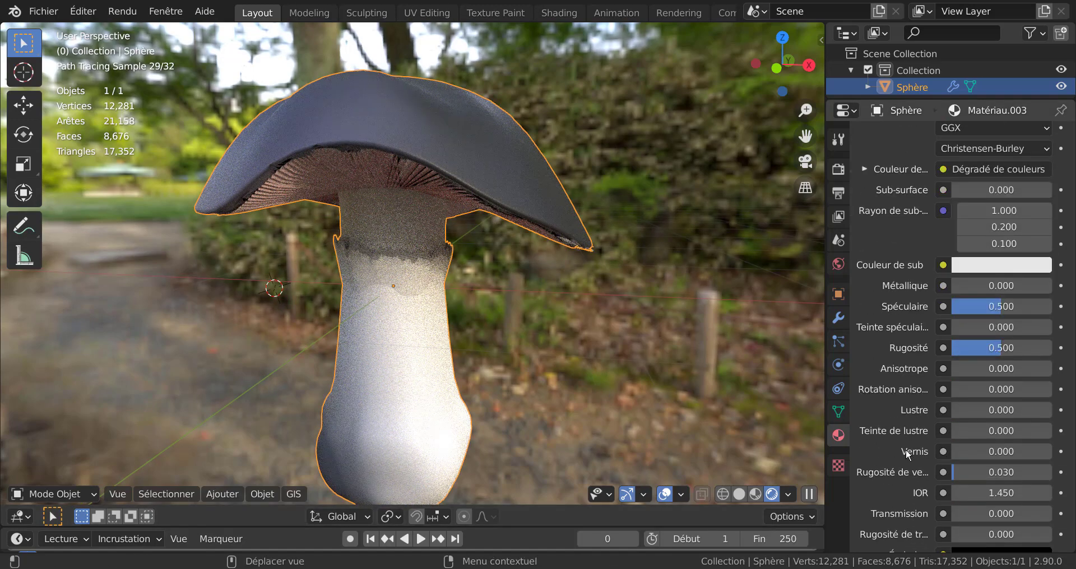
scroll(920, 435, down, 8)
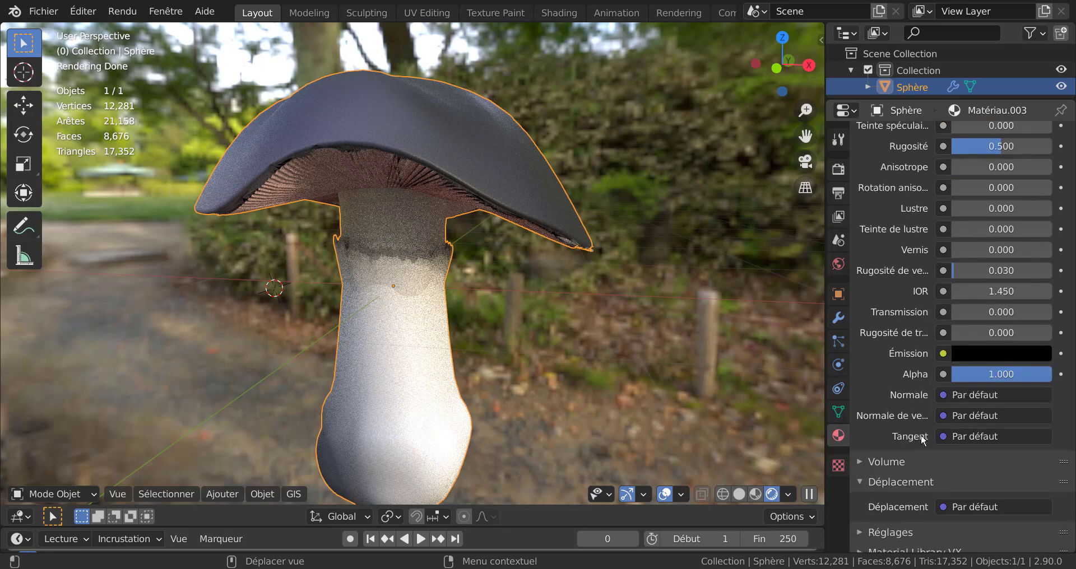
scroll(920, 435, up, 8)
scroll(920, 435, up, 3)
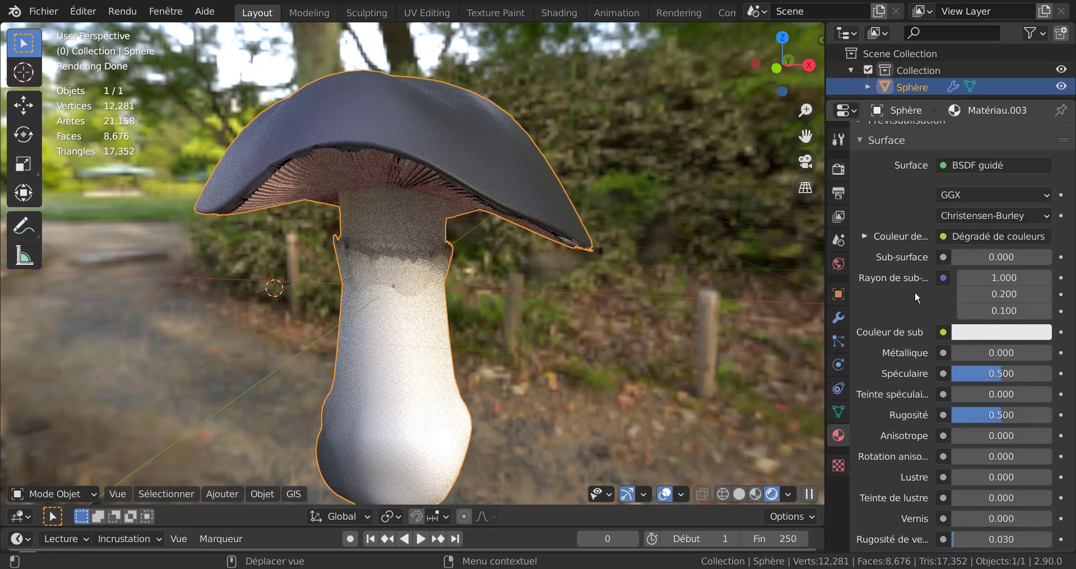
click(864, 237)
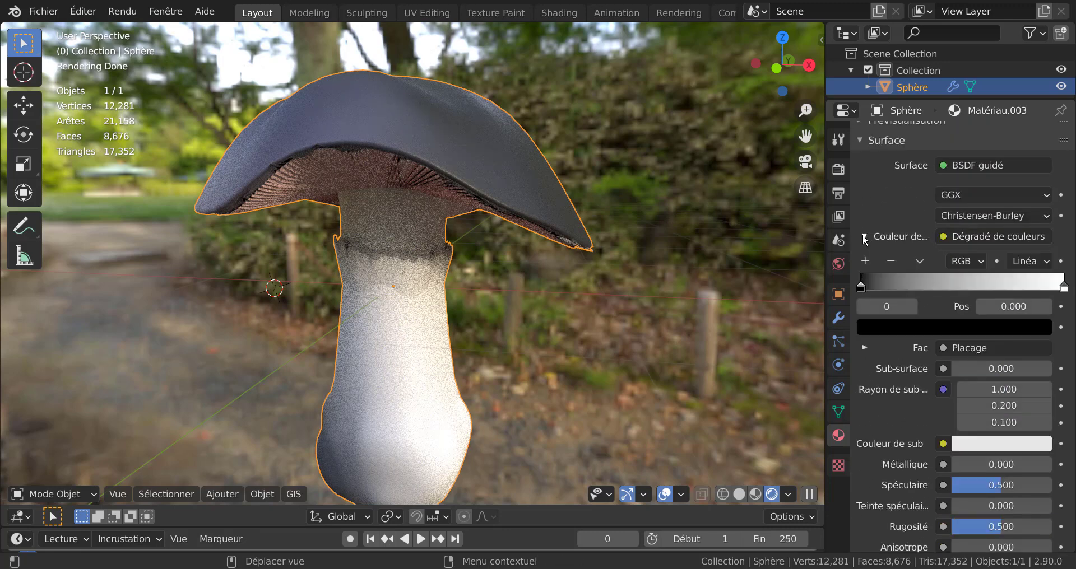
mouse_move(862, 283)
mouse_down()
mouse_move(962, 284)
mouse_move(866, 297)
mouse_up()
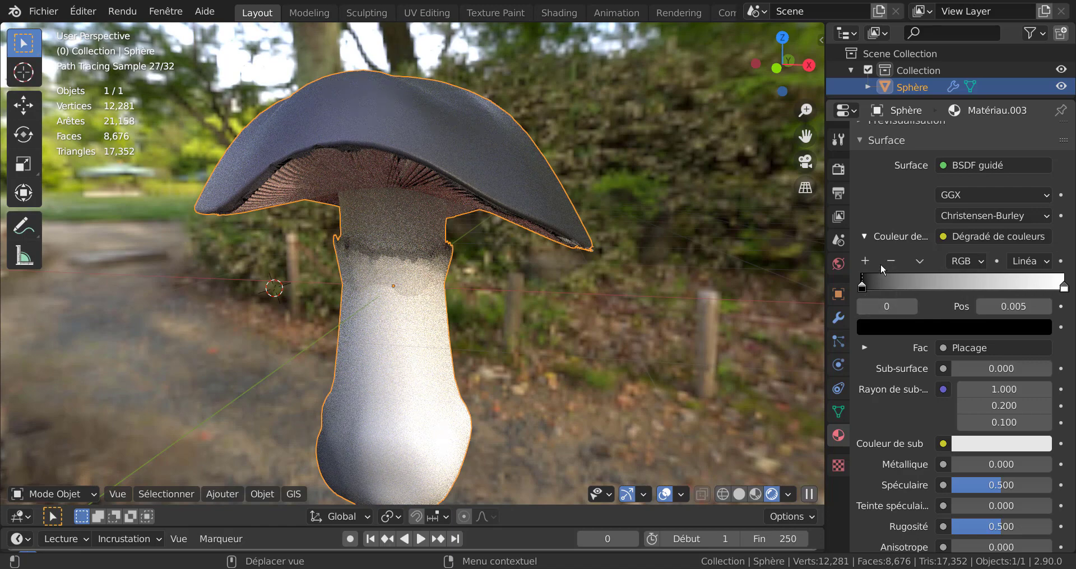
Add a stop between the gradient's black and white ends and colour it orange-brown with hue 0.086 and saturation 0.648.
click(866, 261)
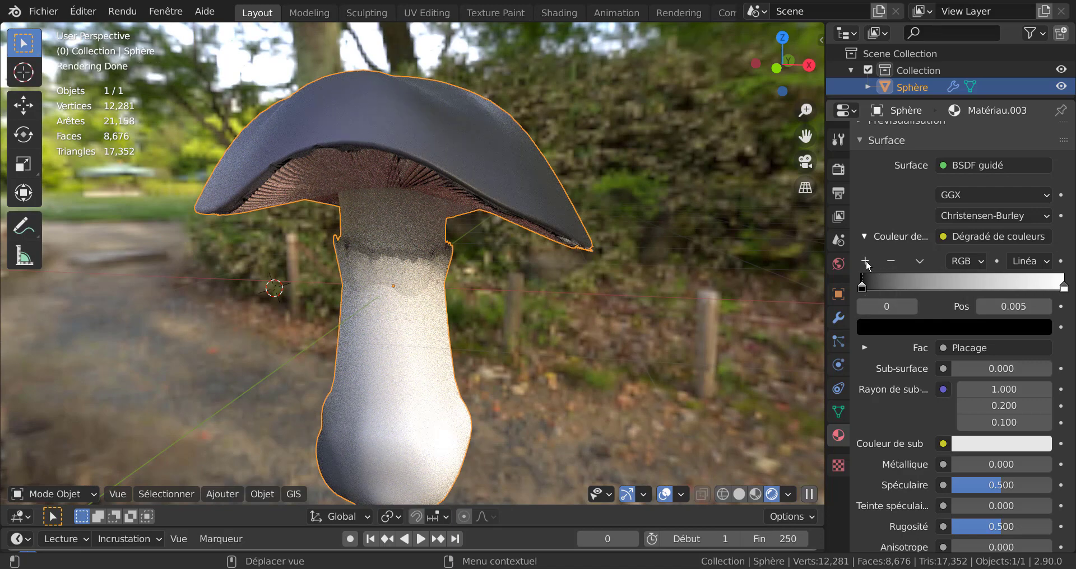
click(949, 330)
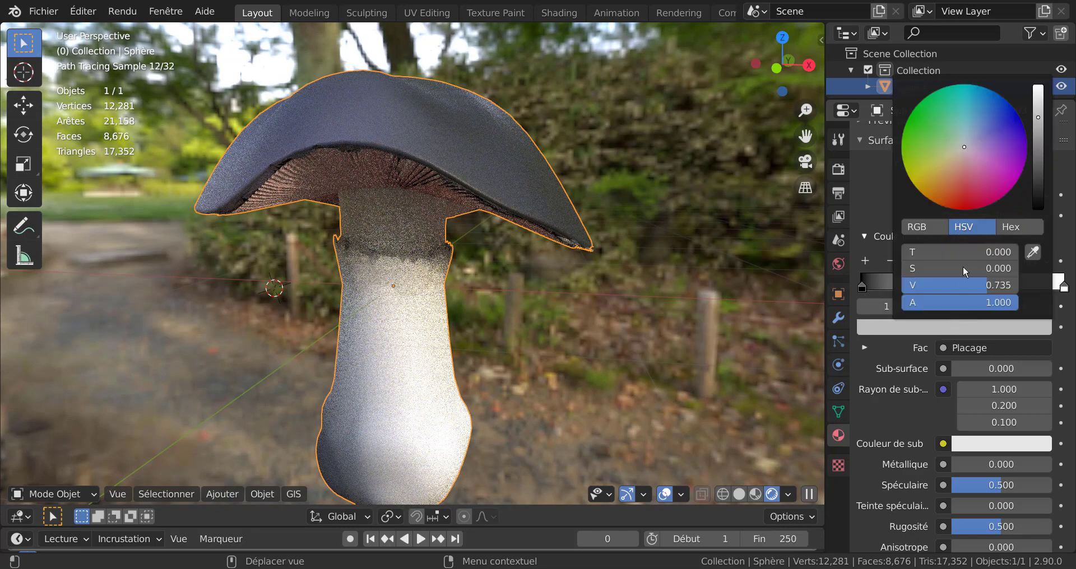
click(943, 182)
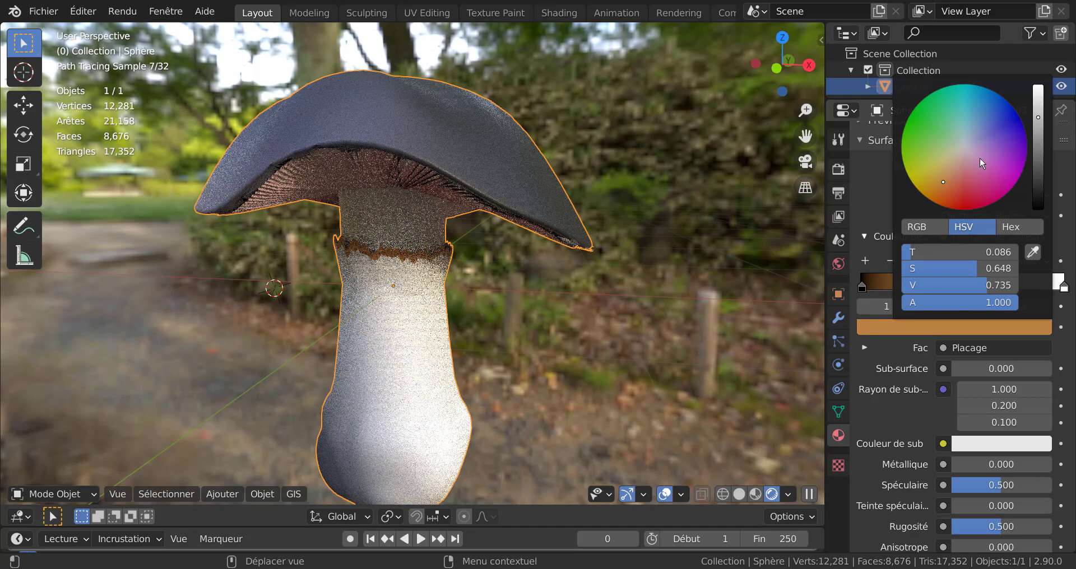
Darken Matériau.003's orange-brown gradient stop and rearrange the stops so white sits near the middle and brown at position 0.647.
drag(1039, 116, 1038, 163)
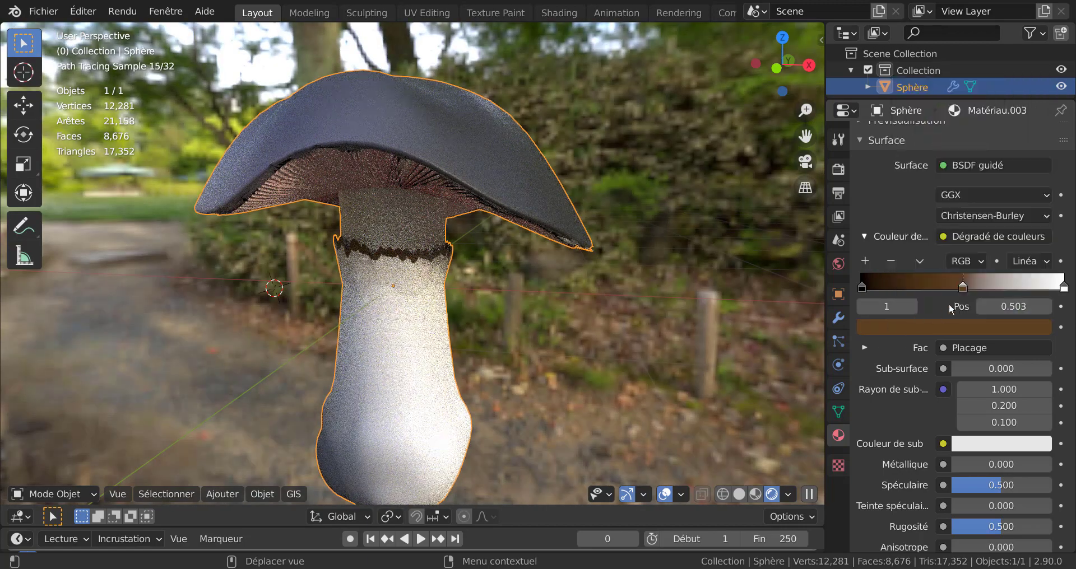
mouse_move(963, 281)
mouse_down()
mouse_move(1063, 286)
mouse_move(952, 288)
mouse_move(962, 289)
mouse_up()
drag(1042, 287, 988, 301)
middle_drag(578, 408, 651, 408)
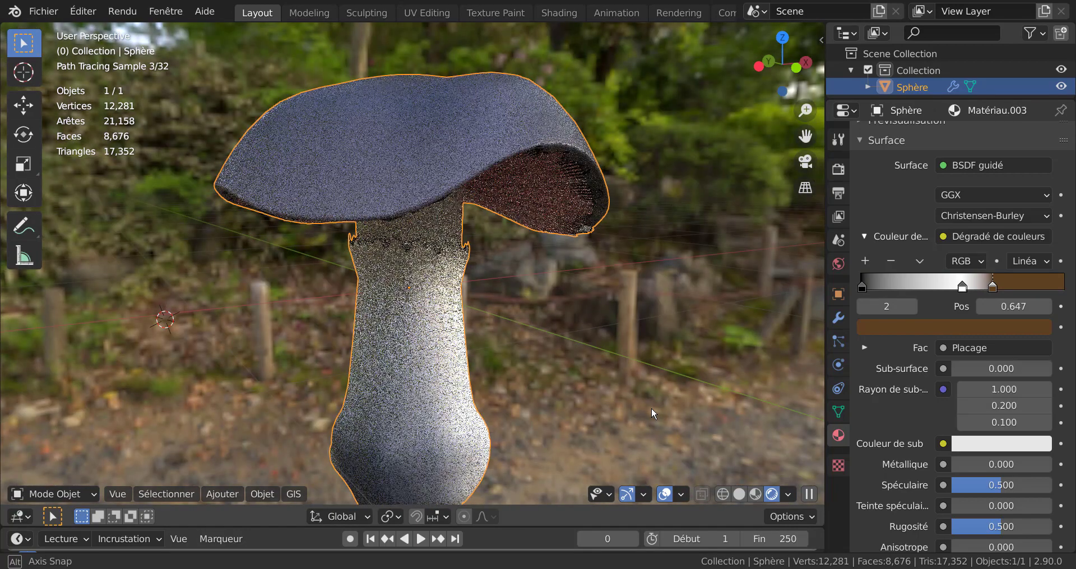
middle_drag(581, 398, 633, 376)
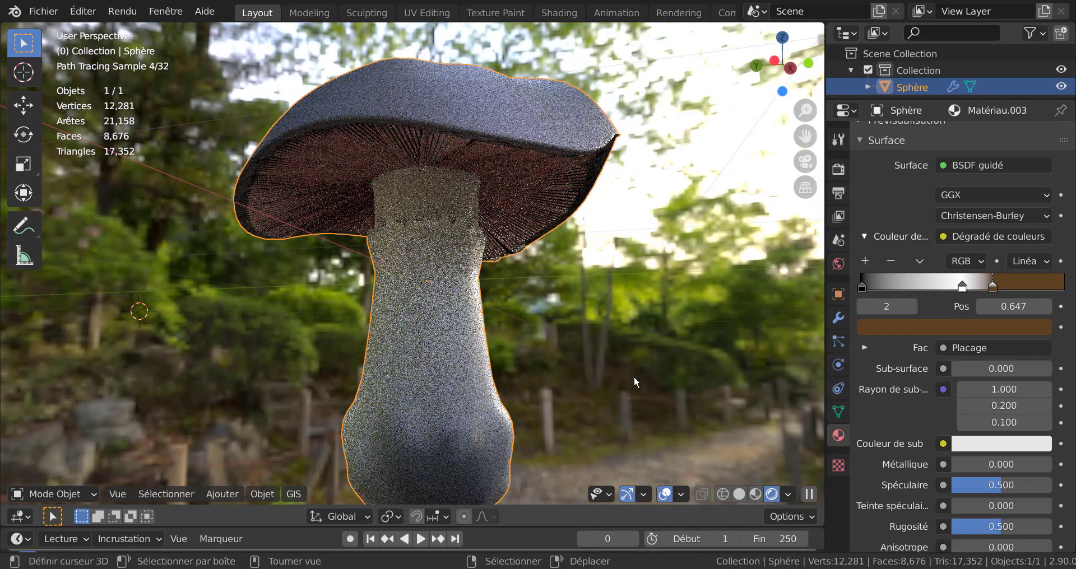
scroll(634, 375, up, 2)
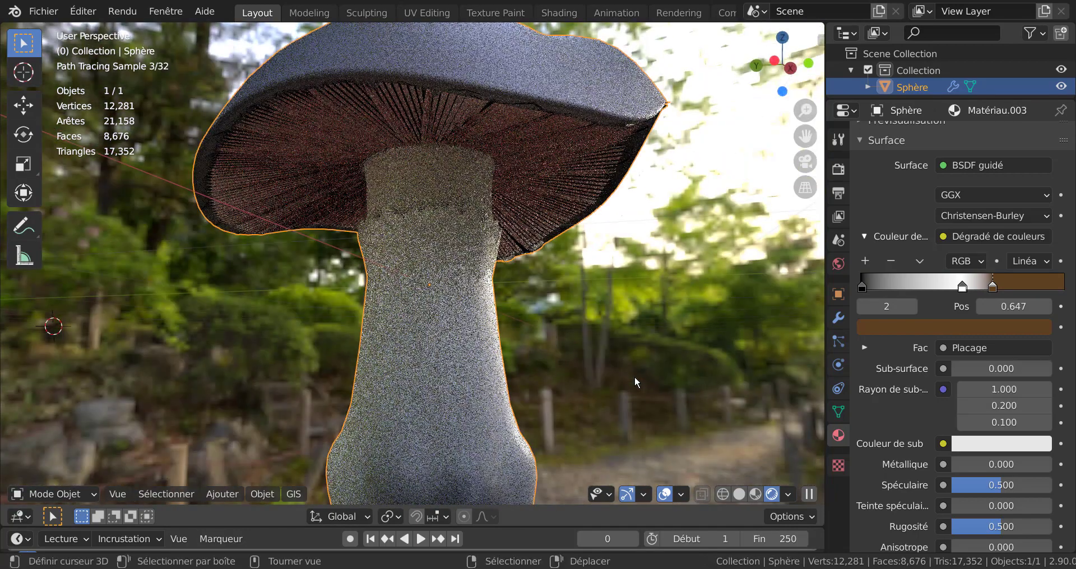
middle_drag(647, 379, 499, 421)
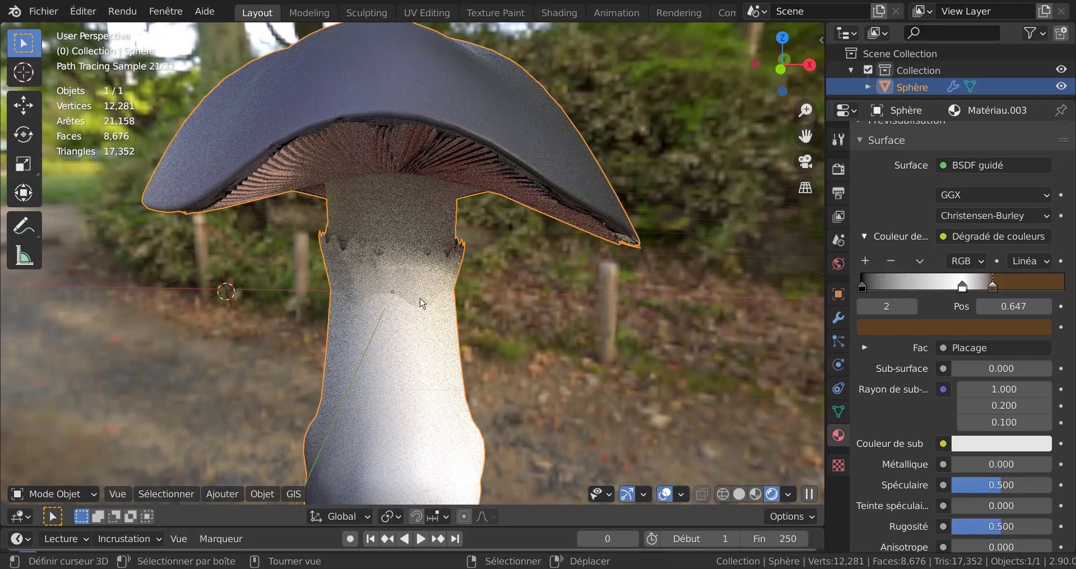
Enter Edit Mode on the mushroom, switch to solid shading and select a single outer face of the stem collar.
key(Tab)
key(x)
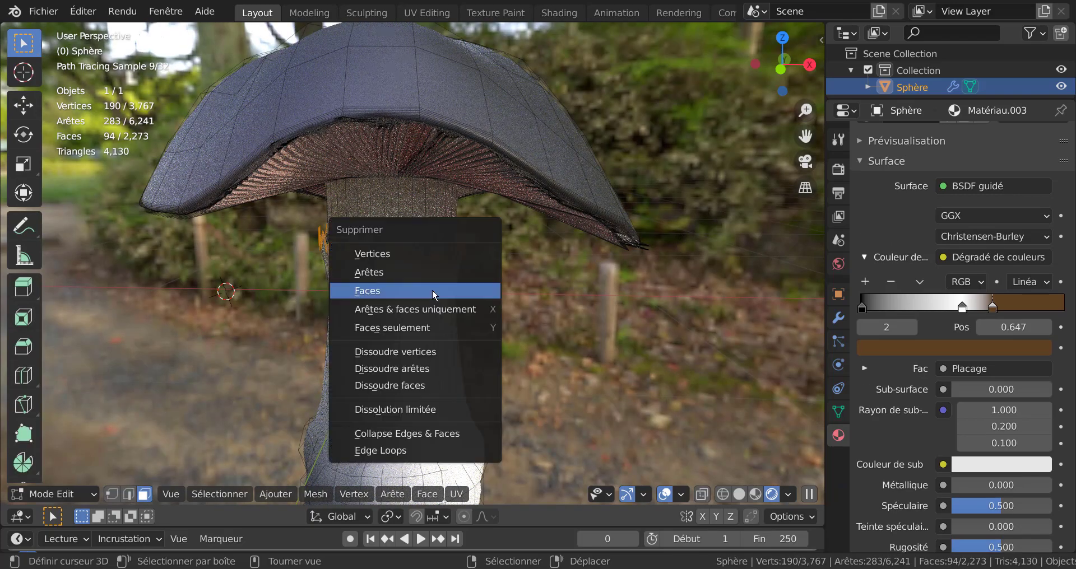
key(Escape)
click(430, 280)
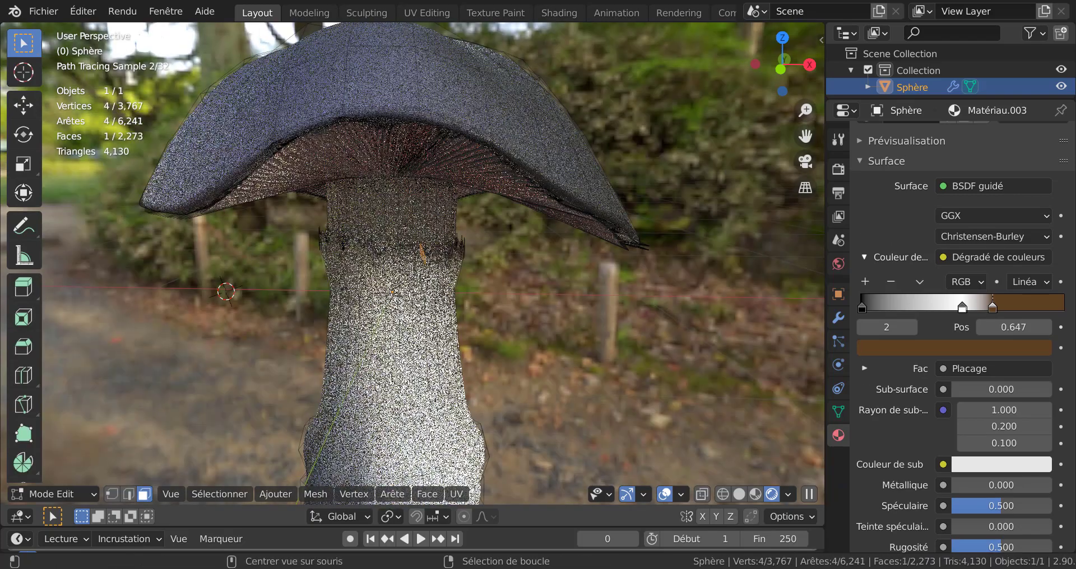
scroll(442, 287, up, 2)
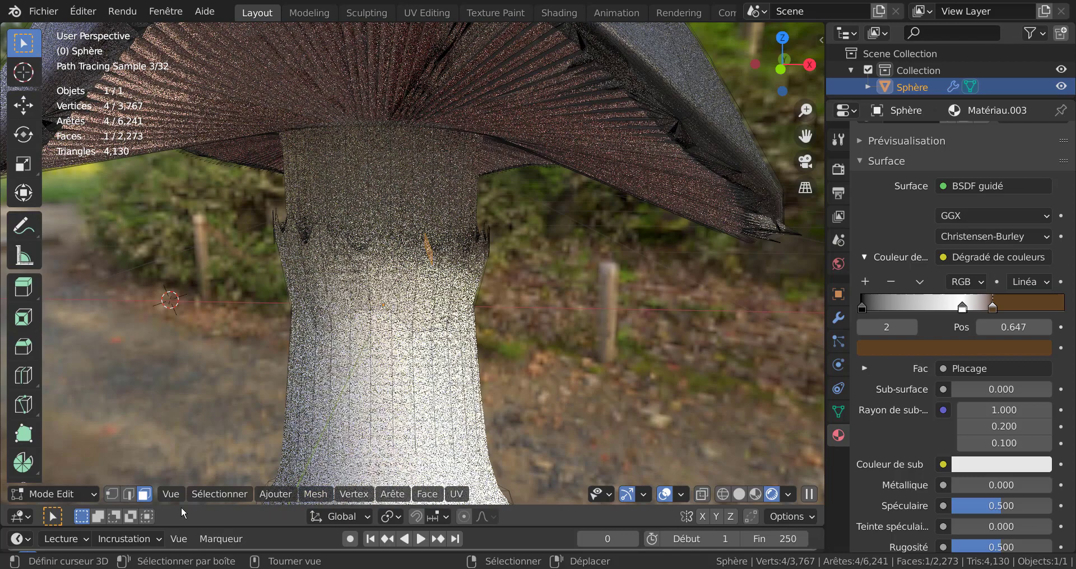
click(741, 493)
alt+click(446, 289)
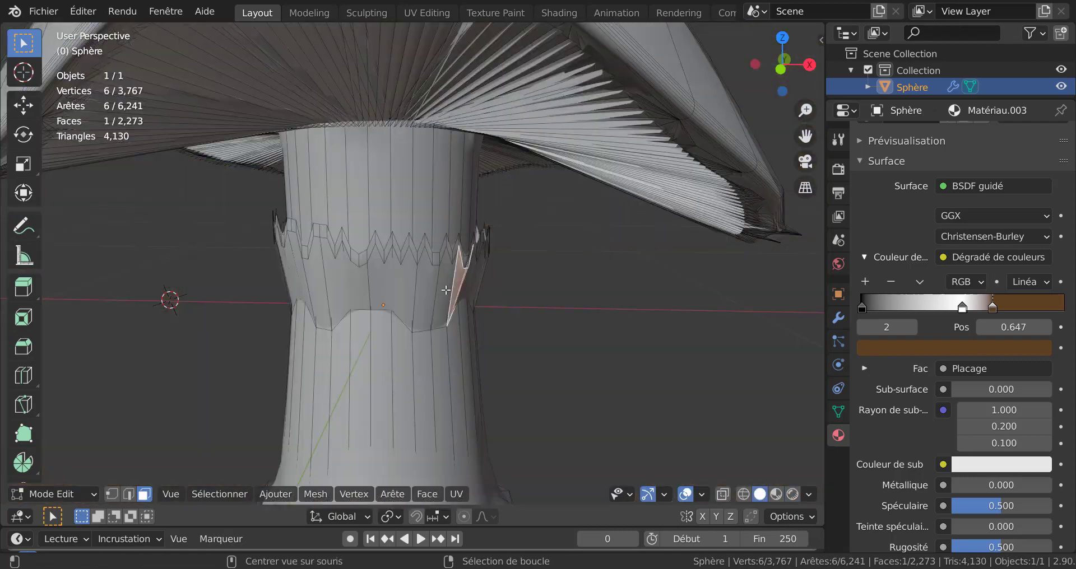
click(407, 301)
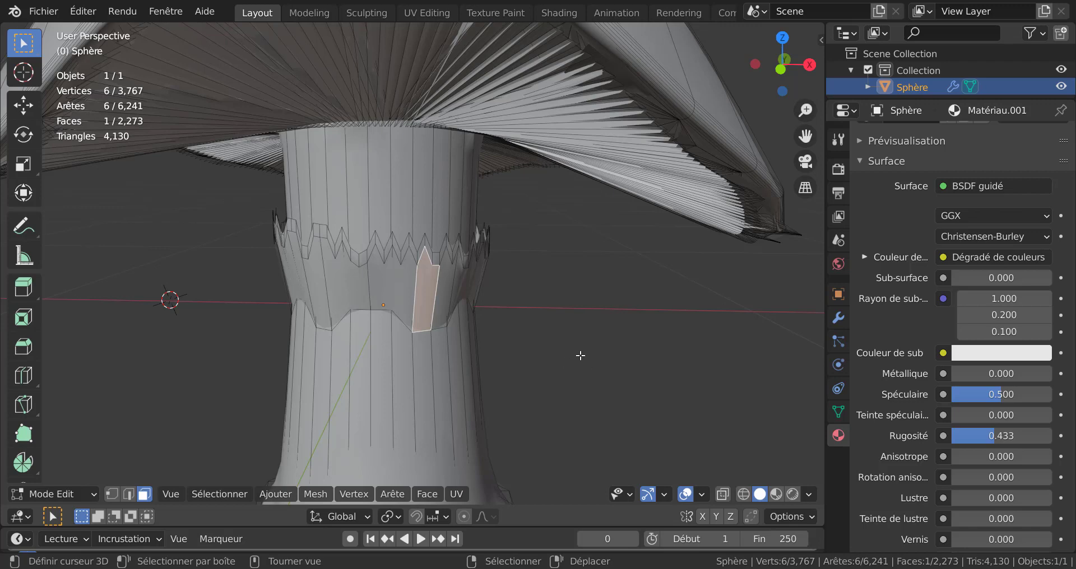
key(ctrl+z)
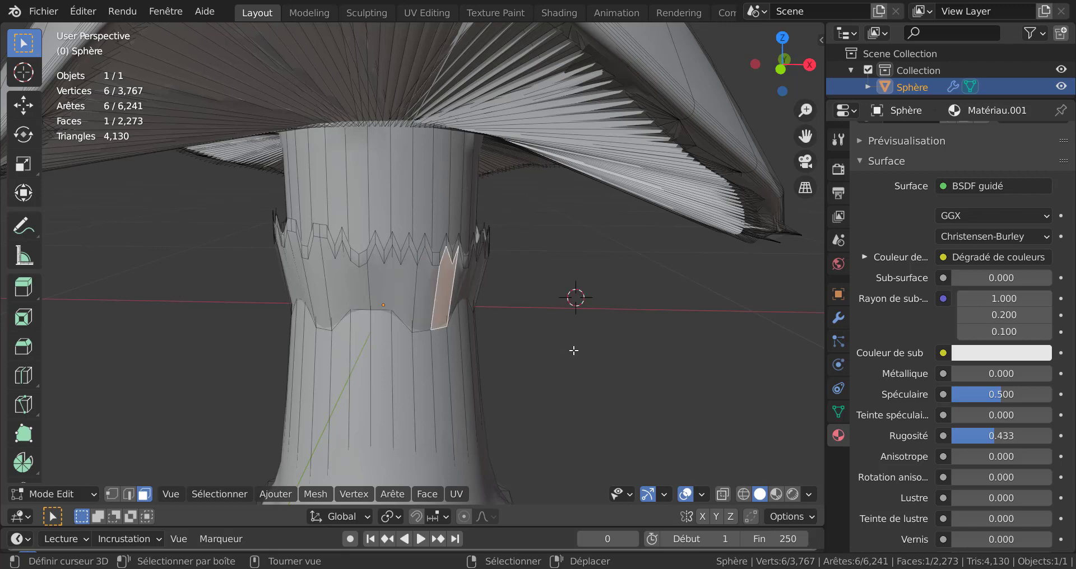
Save the project as "demo tuto champignon.blend" in the champignon folder.
click(43, 12)
click(70, 140)
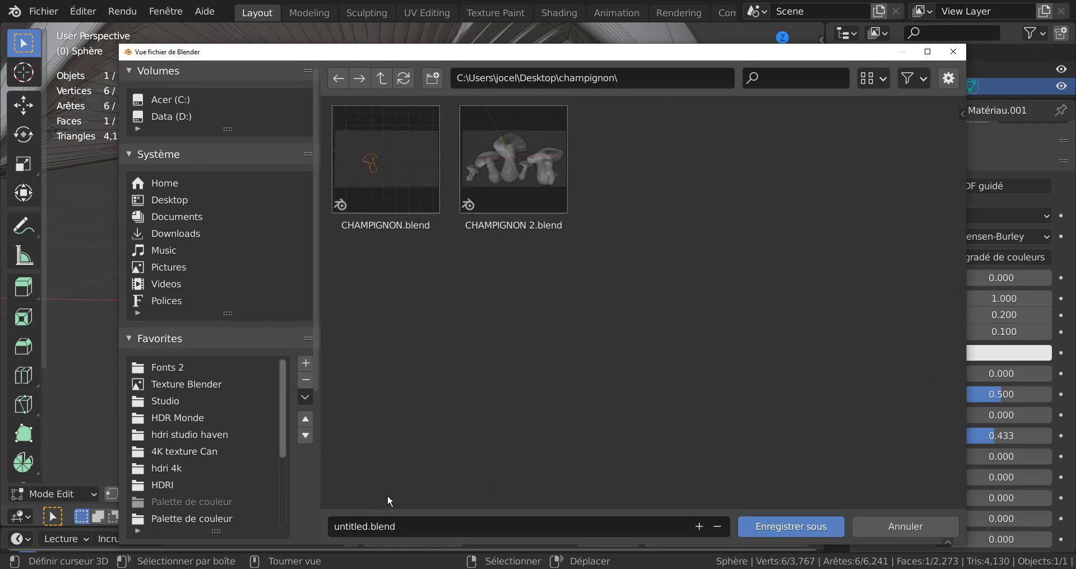
click(413, 522)
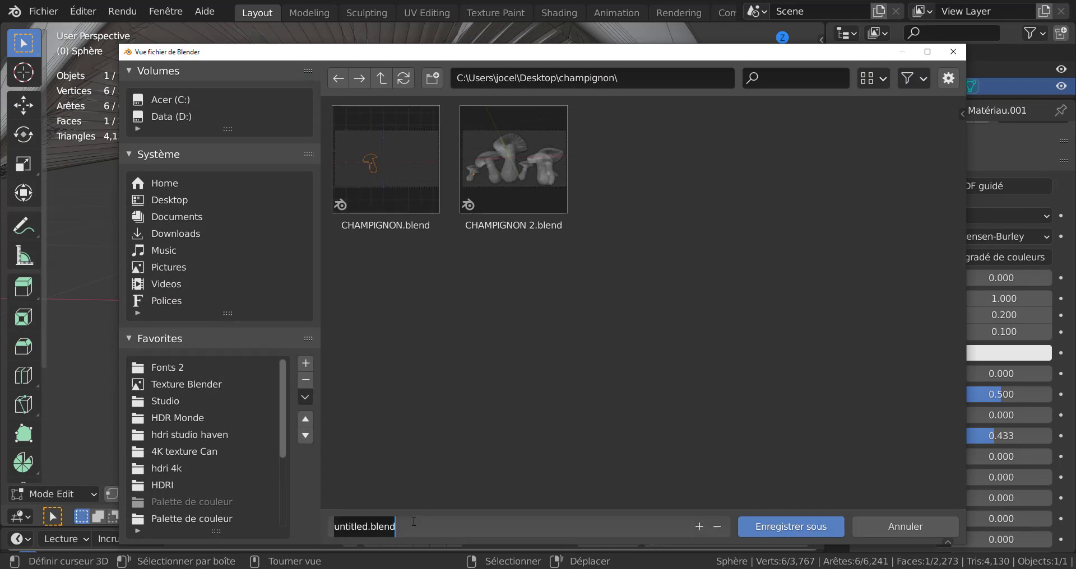
text(demo)
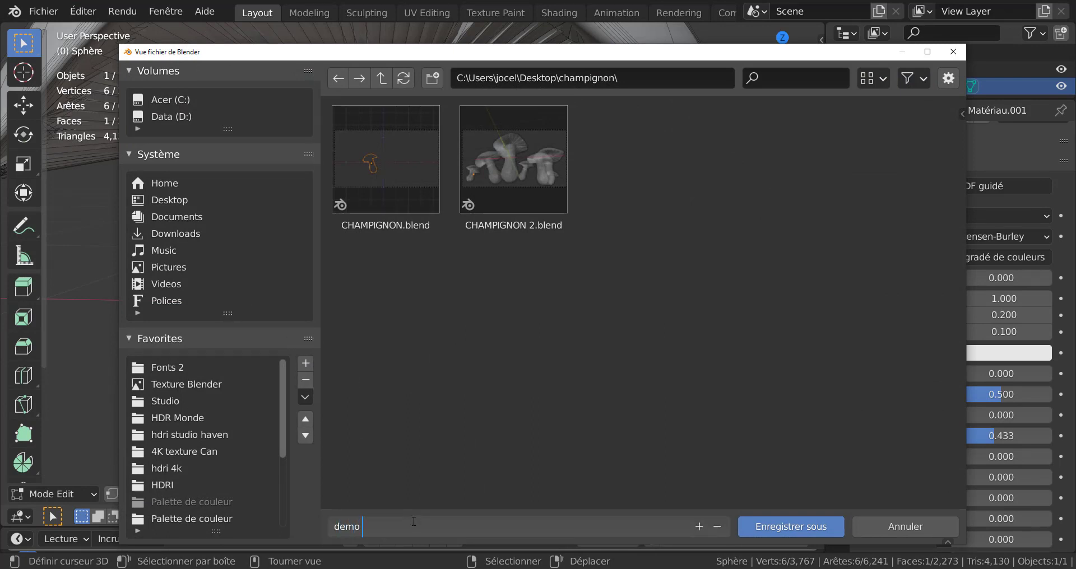
text( tuto champignon)
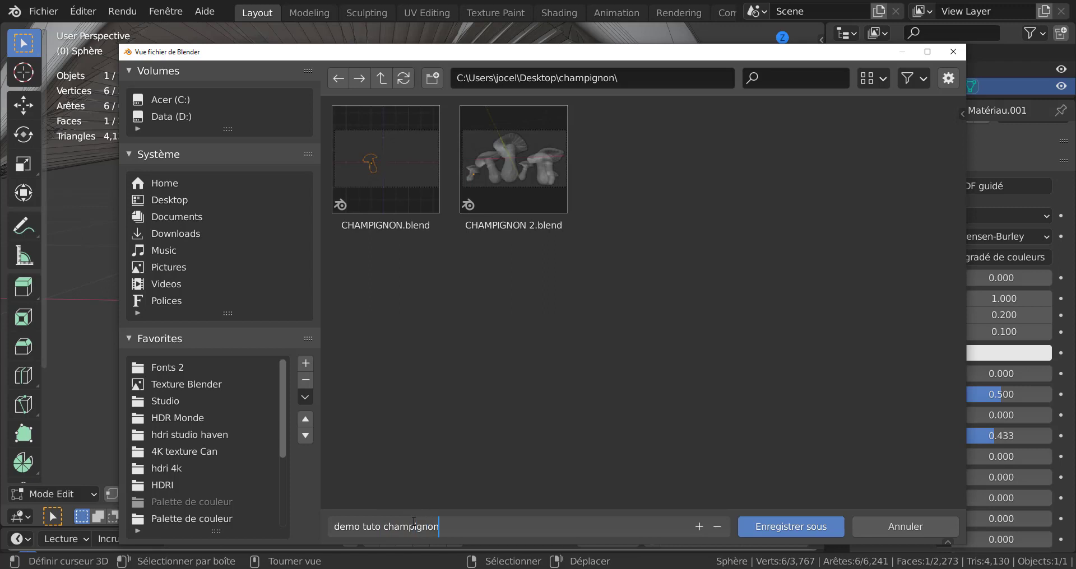
click(778, 526)
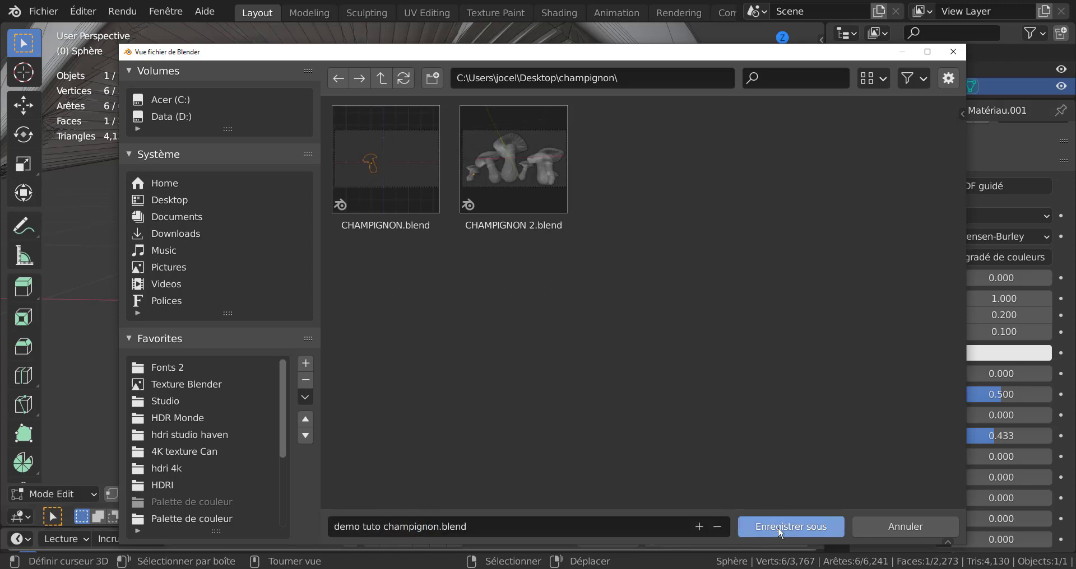
click(778, 527)
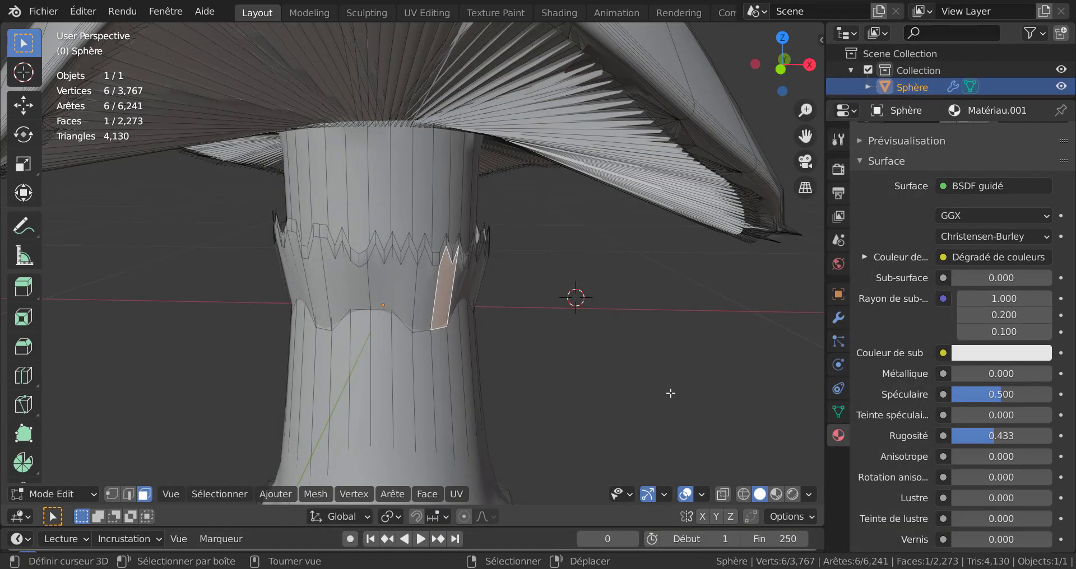
Extend the selection across the collar's outer faces on the front and the adjoining side, using circle select.
shift+click(421, 301)
shift+click(396, 283)
key(c)
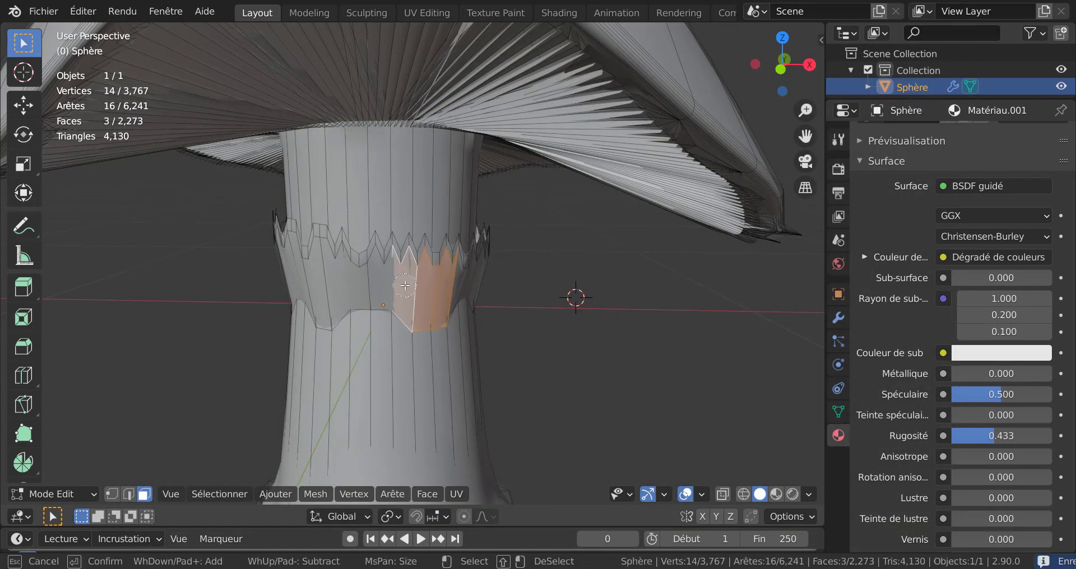
drag(403, 285, 311, 283)
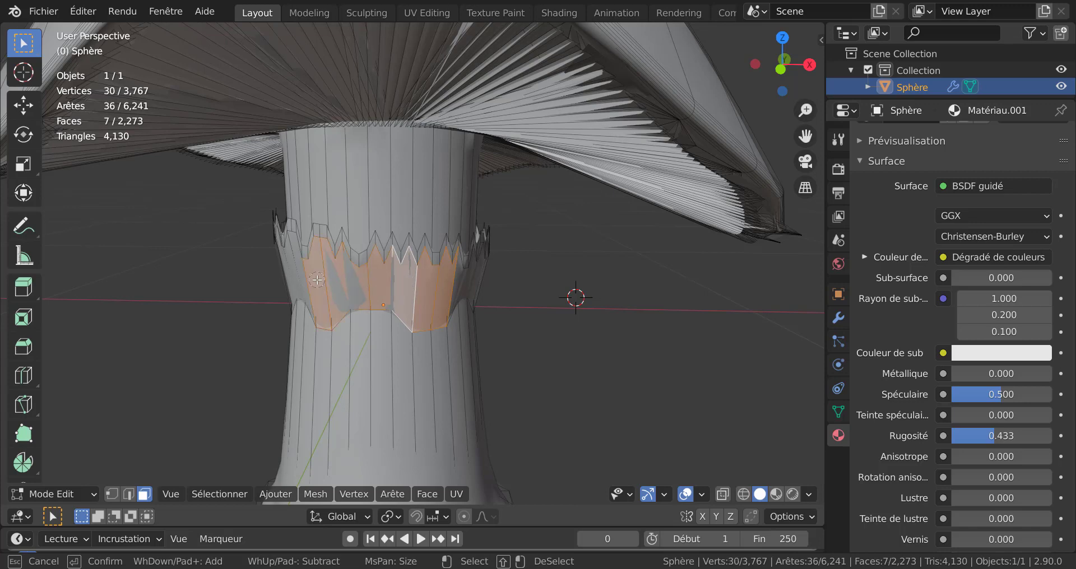
key(Escape)
mouse_move(515, 350)
middle_down()
mouse_move(613, 356)
mouse_move(597, 332)
middle_up()
key(c)
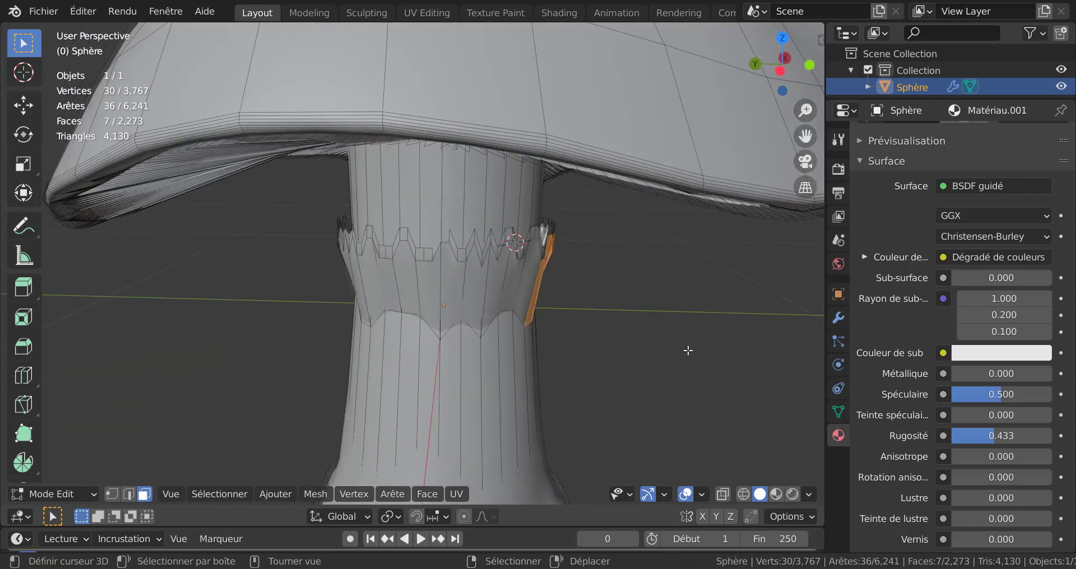
click(527, 289)
drag(527, 289, 370, 283)
key(Escape)
Continue circle-selecting the collar's outer faces around the back and remaining side of the stem.
mouse_move(455, 385)
middle_down()
mouse_move(591, 392)
mouse_move(665, 355)
mouse_move(557, 300)
middle_up()
key(c)
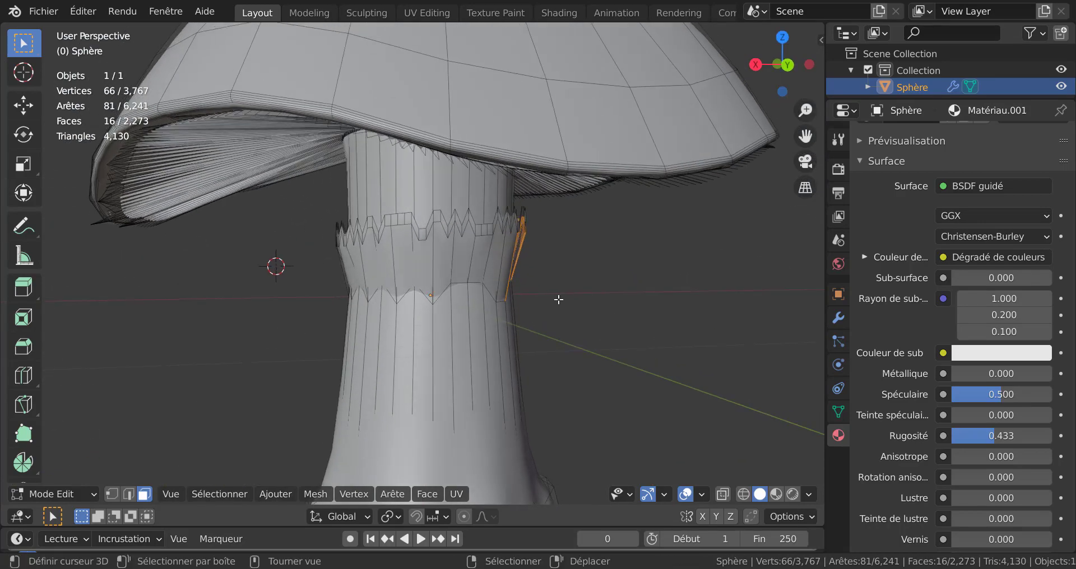
drag(521, 269, 381, 269)
key(Escape)
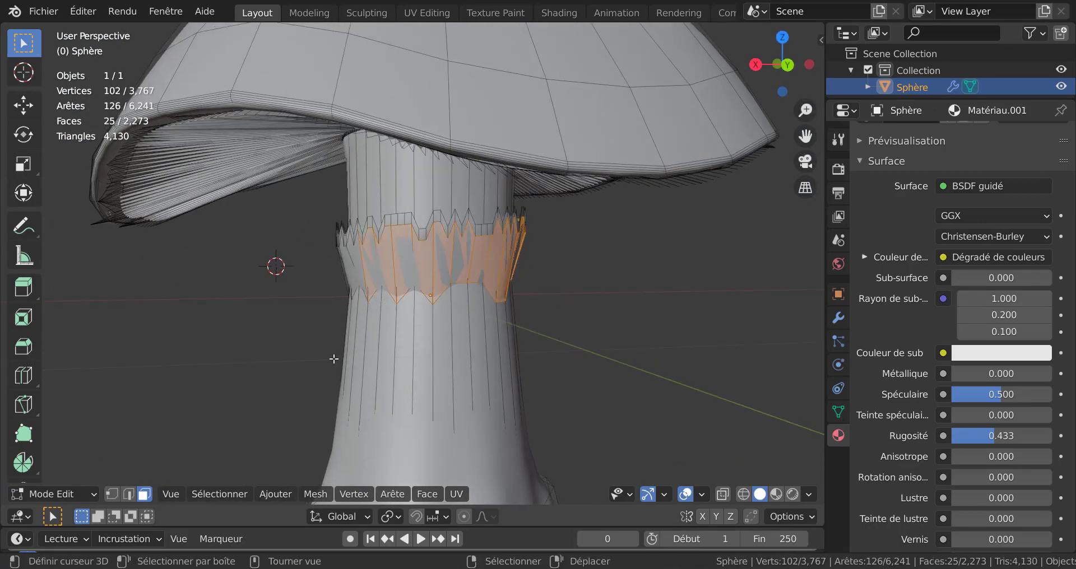
mouse_move(449, 370)
middle_down()
mouse_move(523, 373)
mouse_move(525, 326)
middle_up()
key(c)
drag(446, 280, 300, 275)
key(Escape)
mouse_move(595, 384)
middle_down()
mouse_move(611, 386)
mouse_move(599, 388)
middle_up()
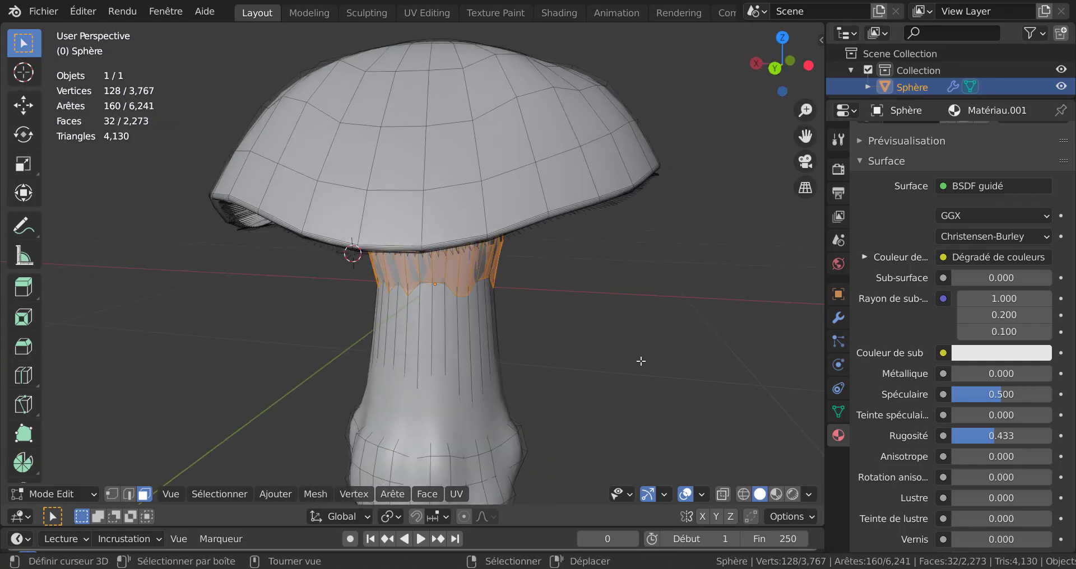
Add an empty material slot to the mushroom and switch to the Shading workspace.
scroll(1037, 140, up, 5)
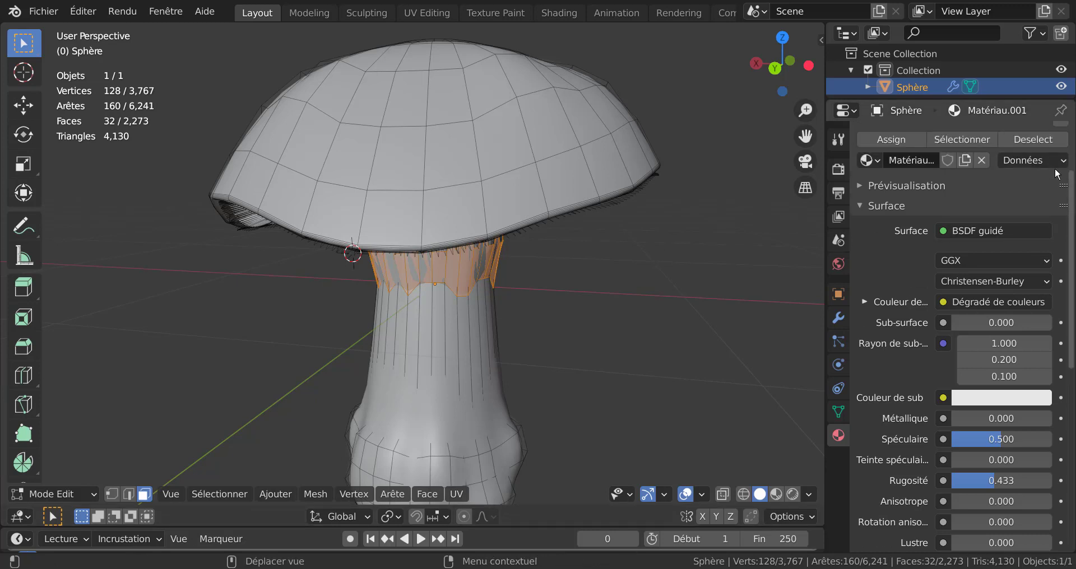
click(1061, 135)
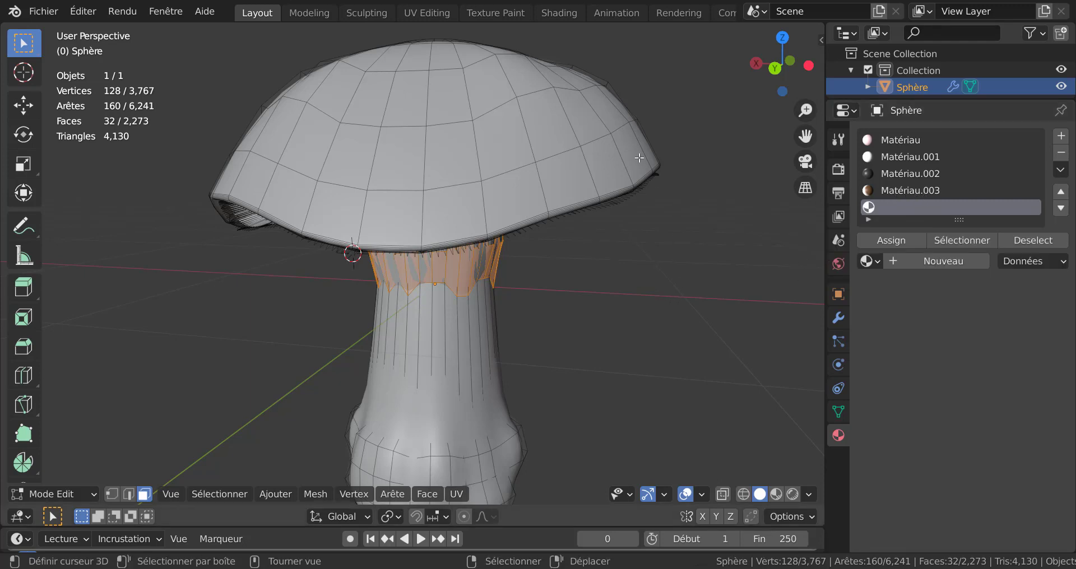
click(559, 13)
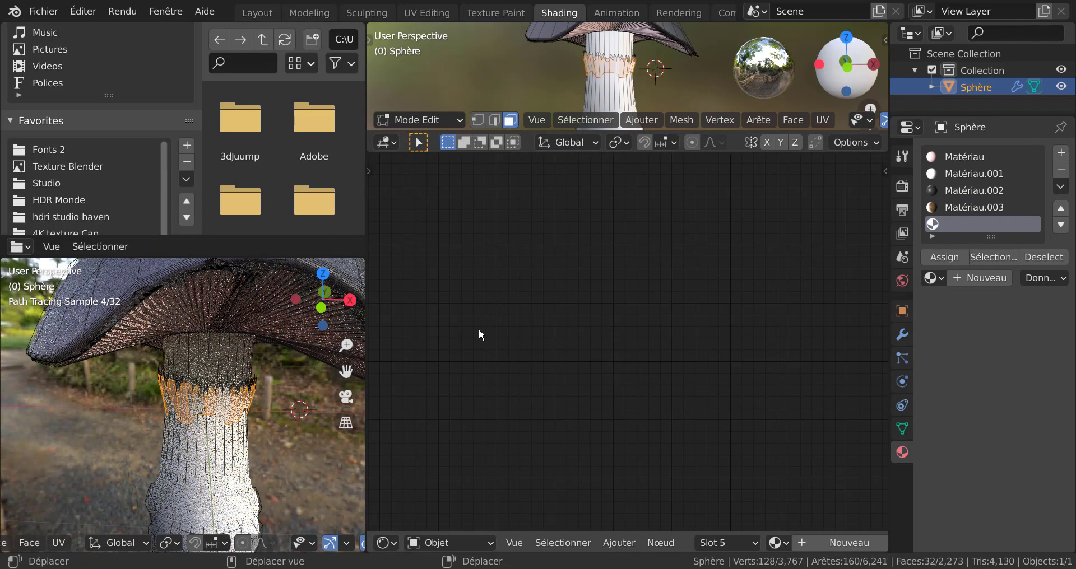
Display Matériau.003's node tree and select its texture coordinate, mapping and colour gradient nodes together.
click(963, 205)
scroll(541, 399, down, 2)
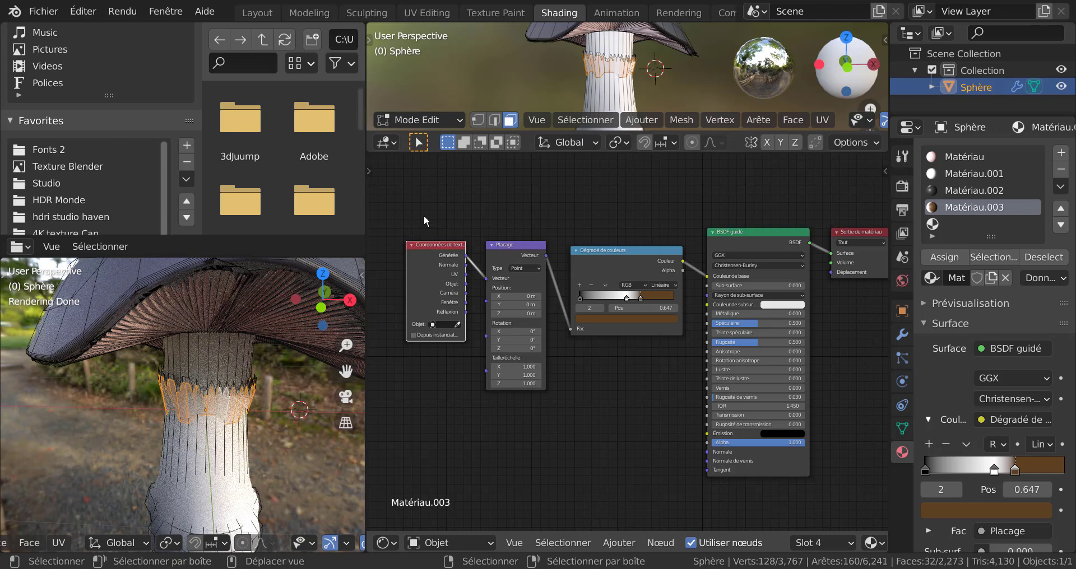
click(464, 209)
key(b)
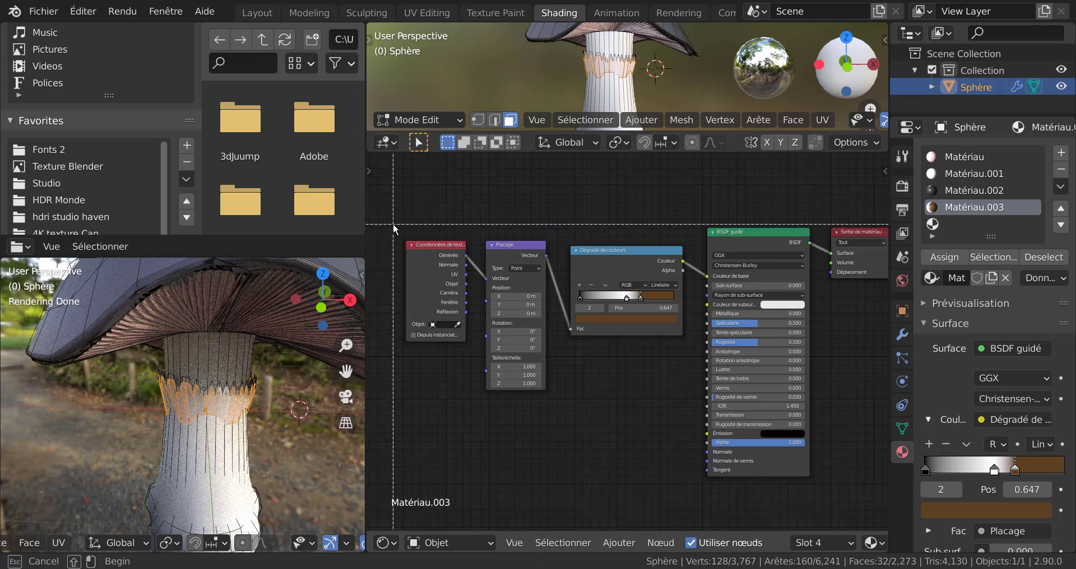
drag(392, 224, 689, 415)
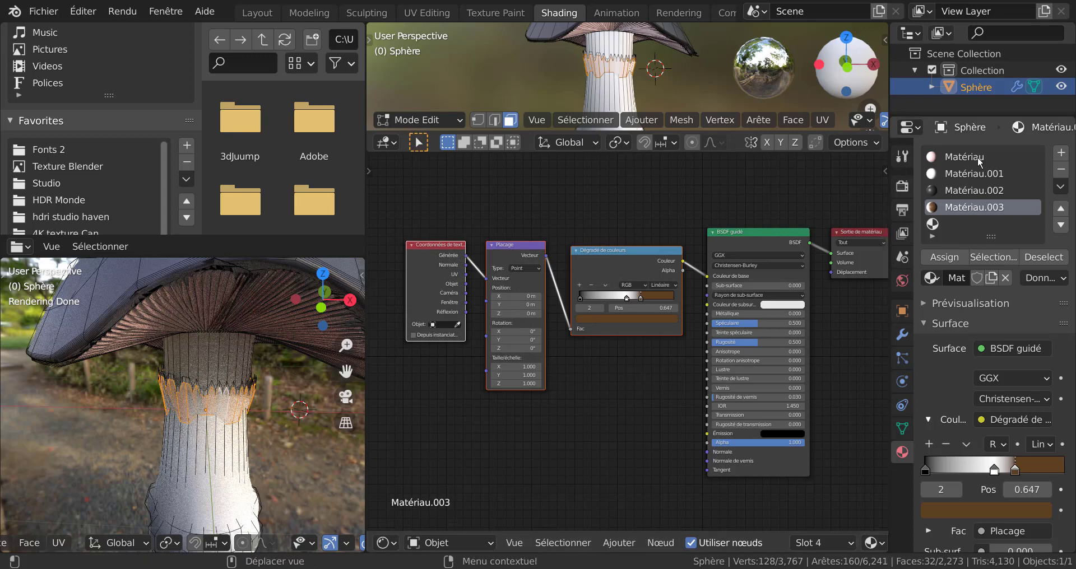
scroll(983, 185, down, 3)
scroll(986, 187, up, 3)
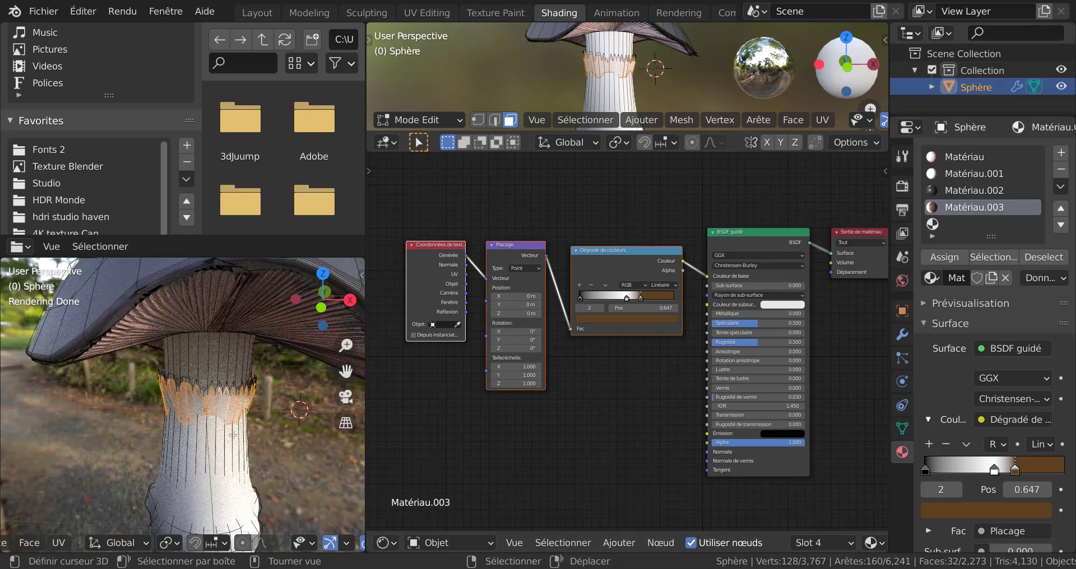
scroll(232, 435, up, 2)
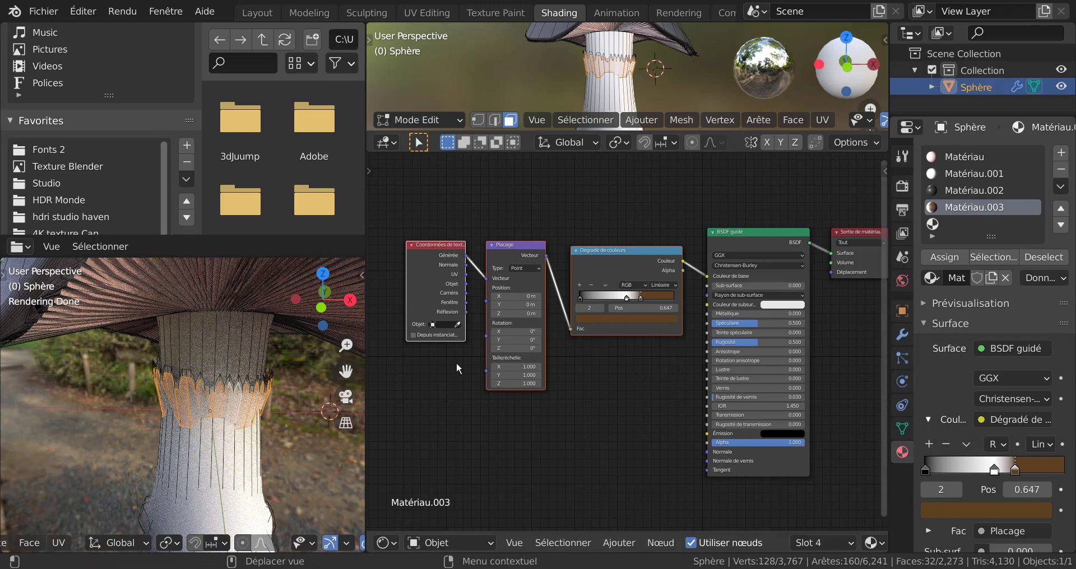
scroll(171, 444, up, 1)
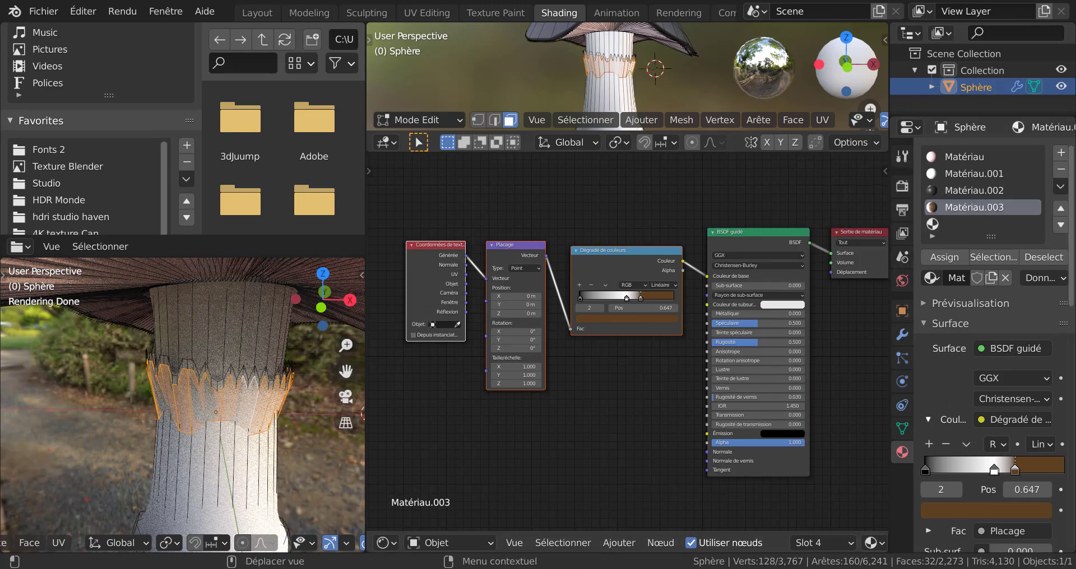
Create a new material in an additional slot and assign it to the selected outer collar faces.
click(1061, 153)
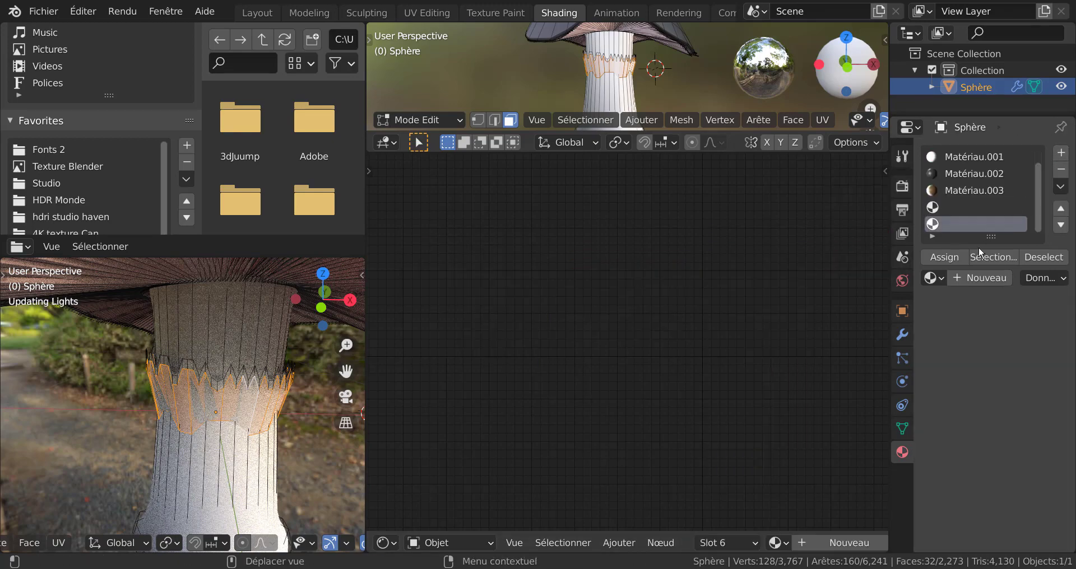
click(981, 278)
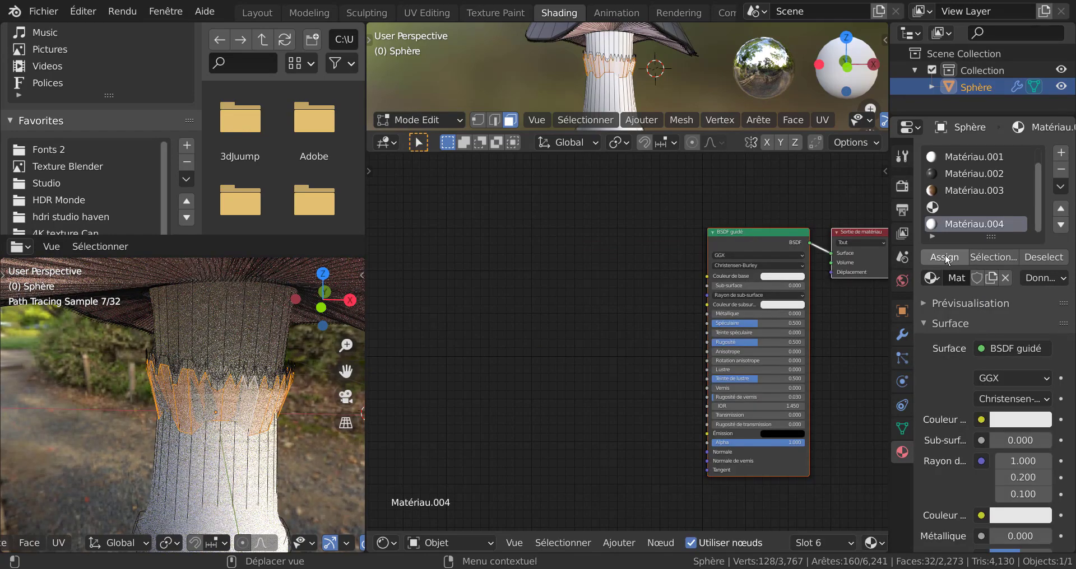
click(946, 258)
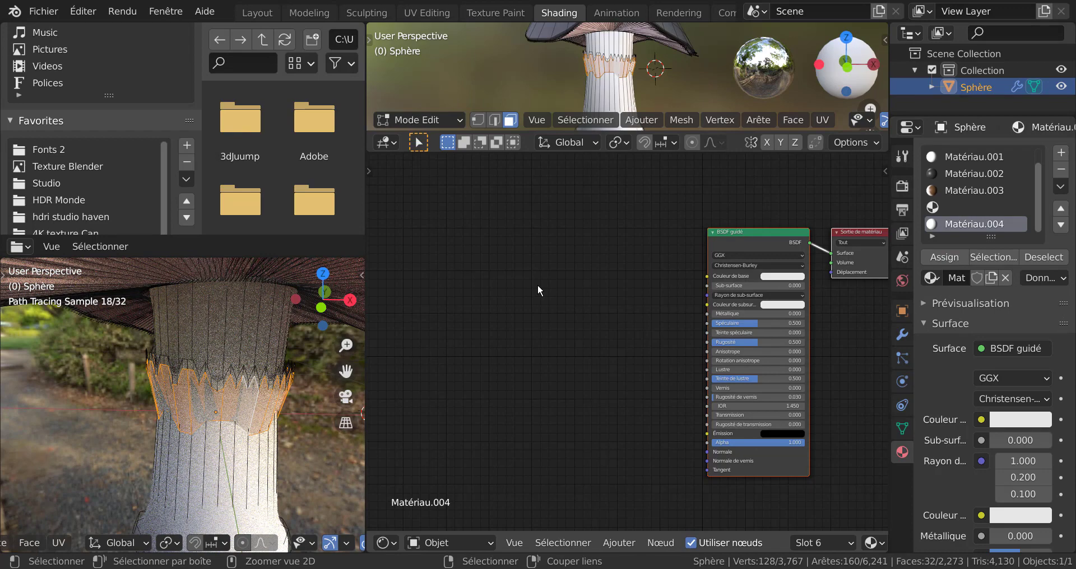
Paste the copied gradient node chain into Matériau.004, link the gradient's colour to the shader's base colour, and return to Object Mode.
key(ctrl+v)
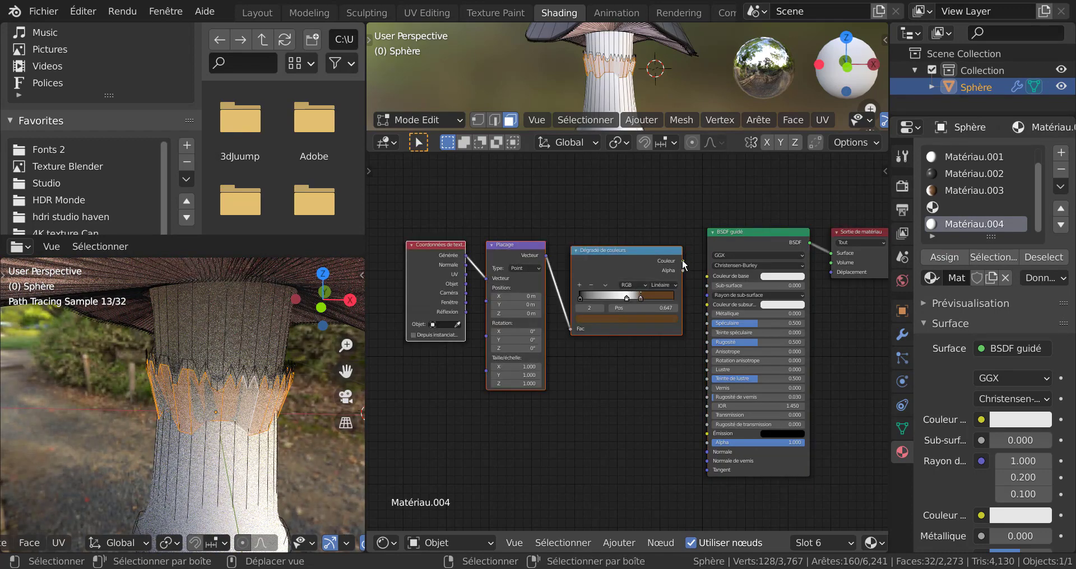
drag(683, 261, 707, 276)
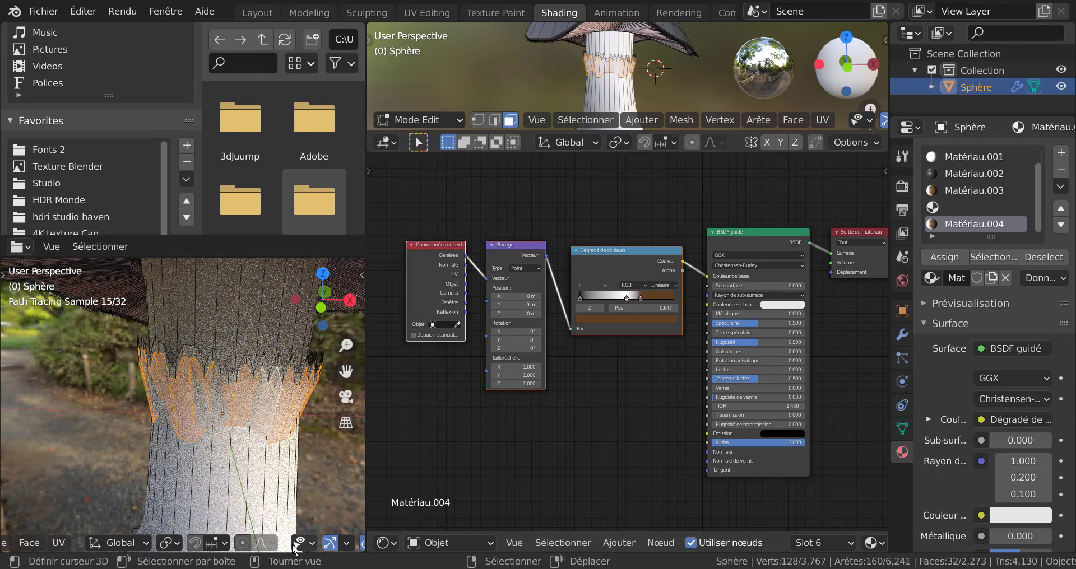
scroll(295, 546, right, 5)
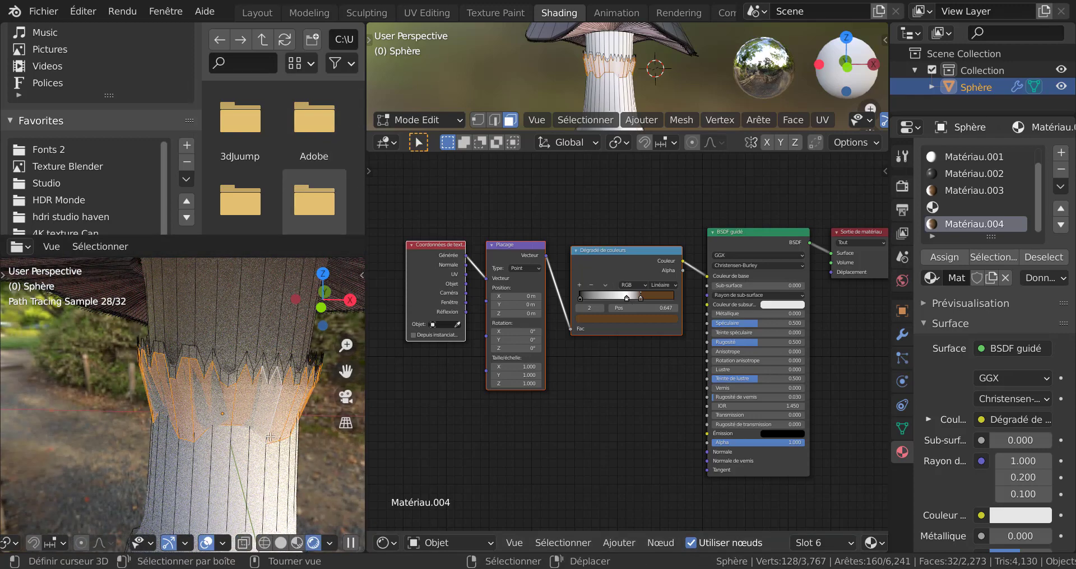
key(Tab)
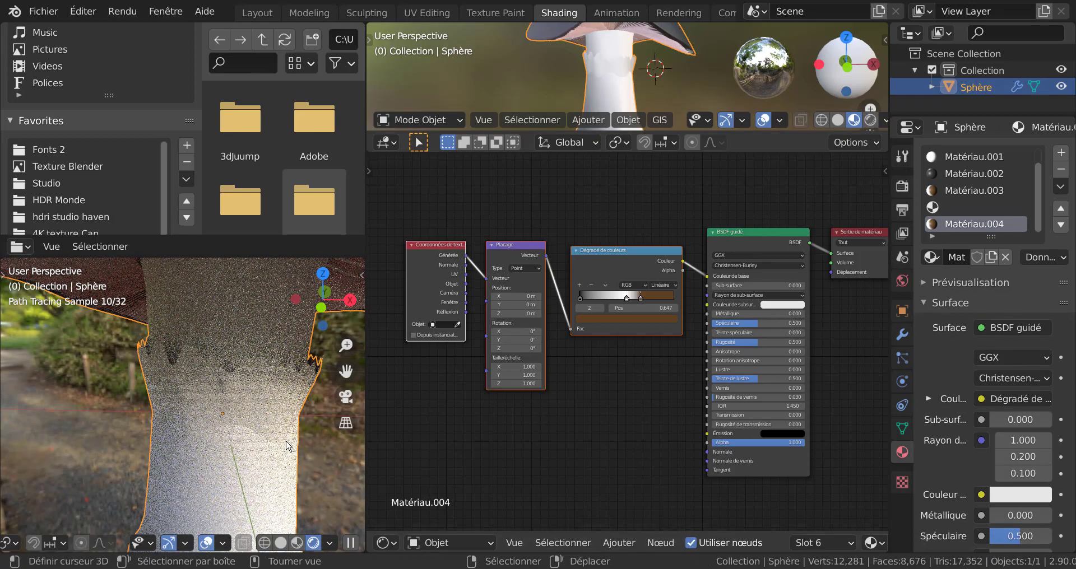
Adjust Matériau.004's colour gradient by moving the brown stop to 0.807 and shifting the white stop towards the black end.
scroll(308, 449, up, 2)
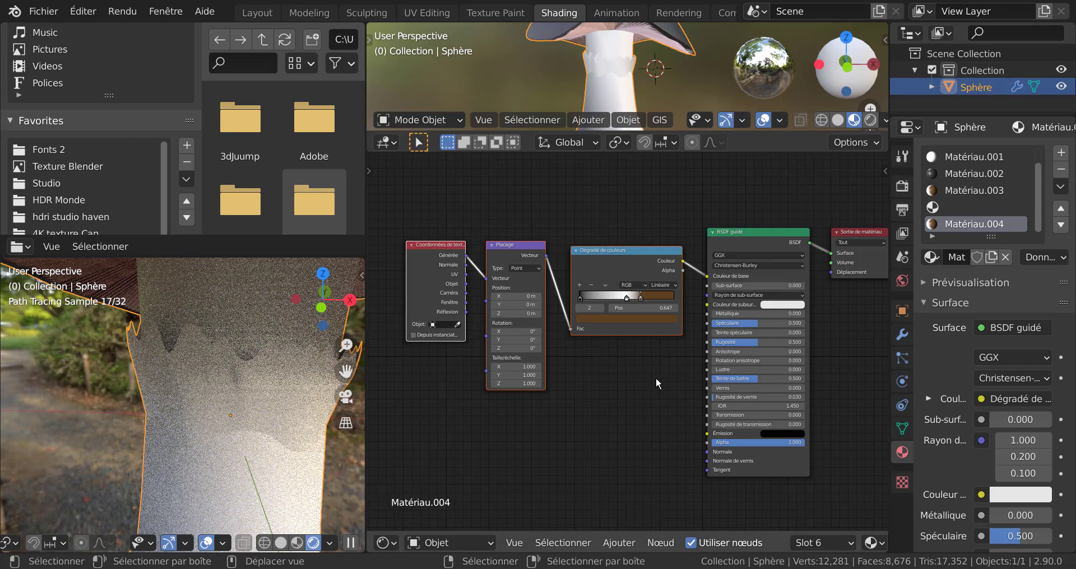
scroll(642, 364, up, 3)
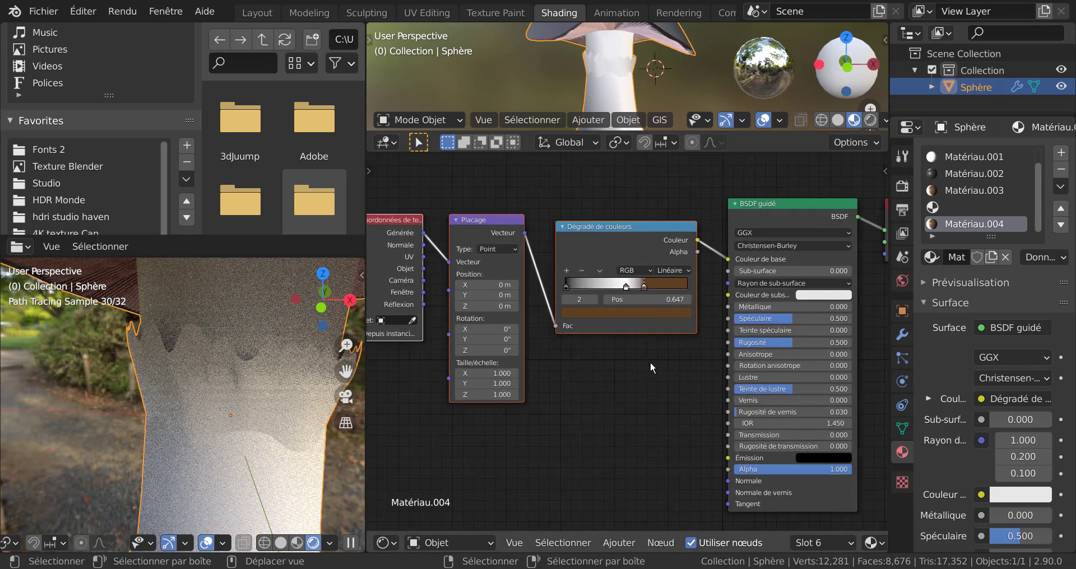
drag(673, 295, 711, 291)
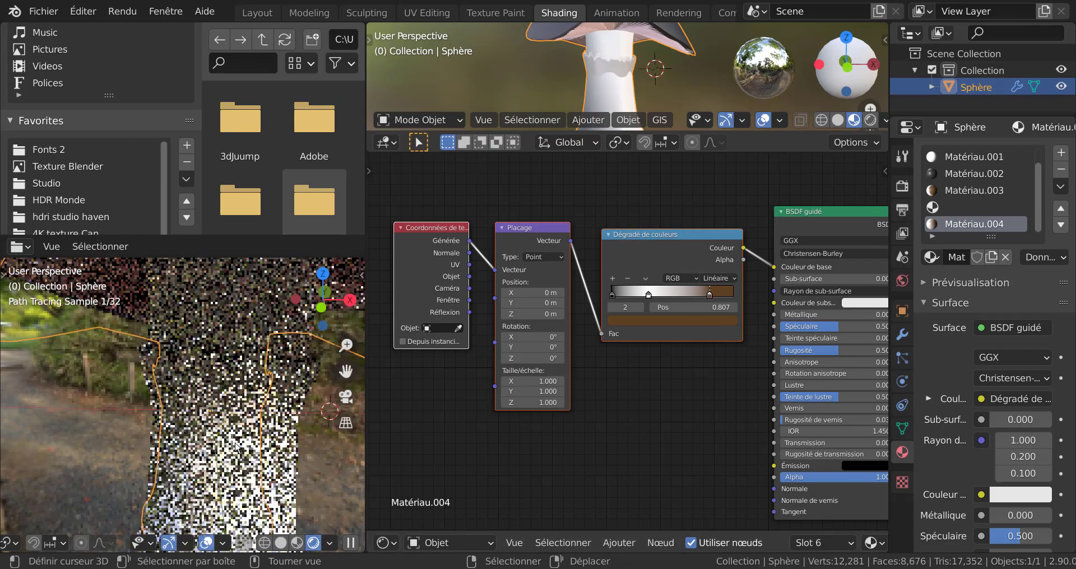
scroll(241, 454, down, 4)
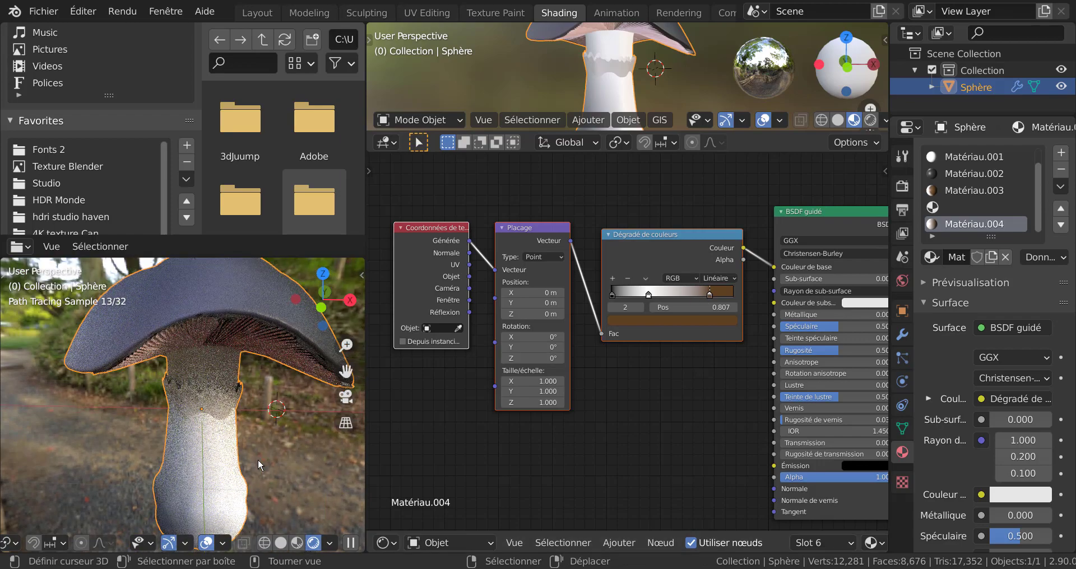
Return to the Layout workspace and view the whole mushroom in rendered shading under the forest HDR.
click(259, 13)
click(790, 494)
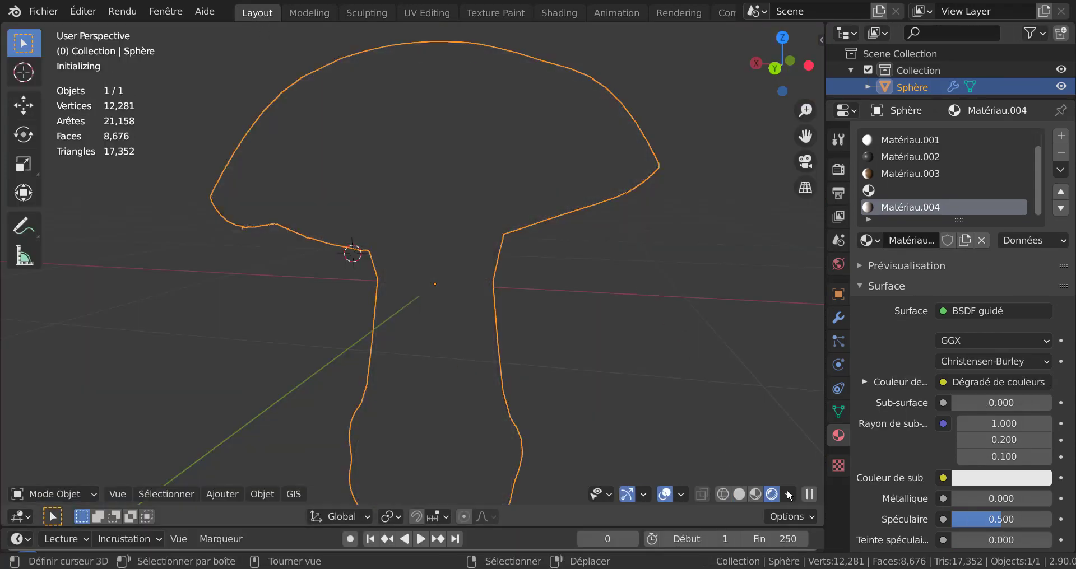
scroll(702, 346, down, 3)
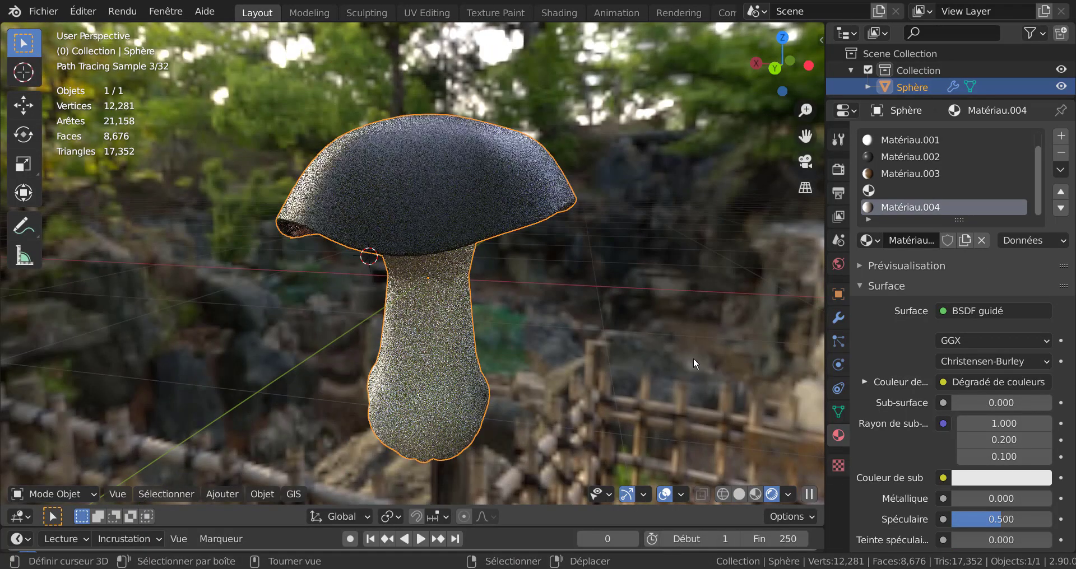
middle_drag(694, 357, 679, 335)
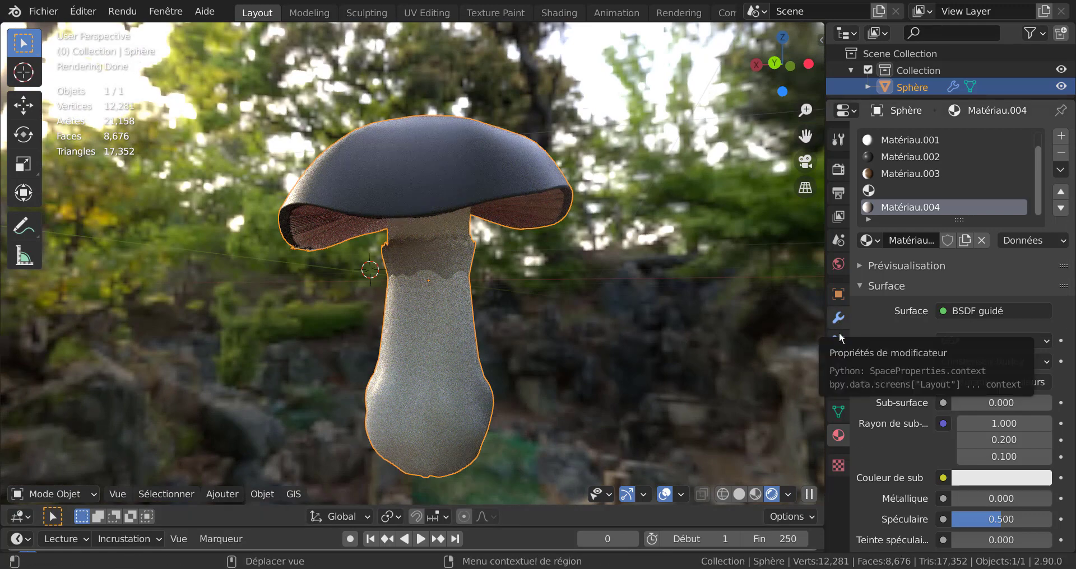
Disable the world's camera ray visibility to hide the HDR background, and set the world strength to 2.
click(838, 264)
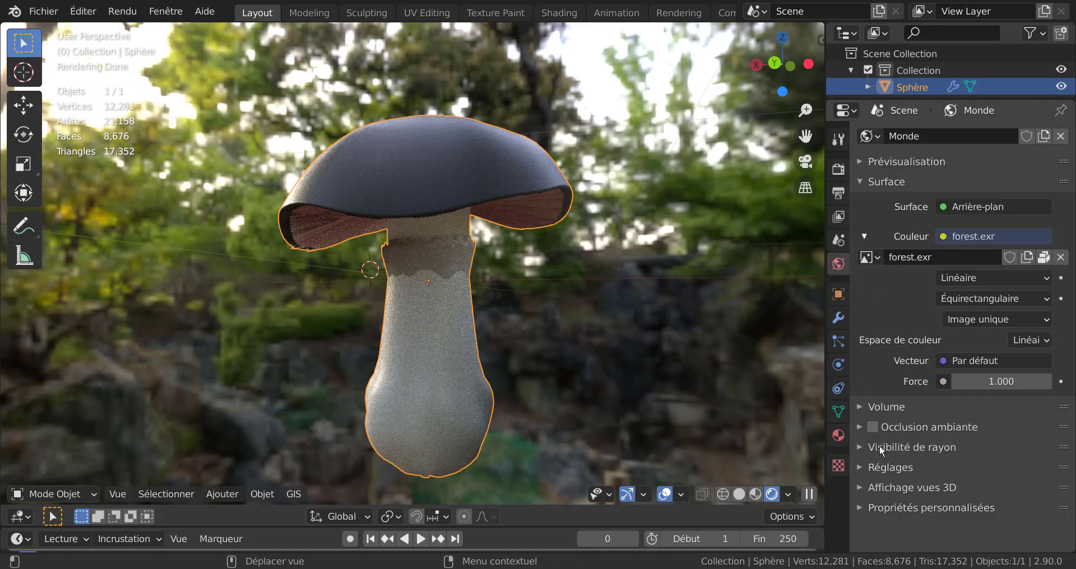
click(862, 448)
click(947, 473)
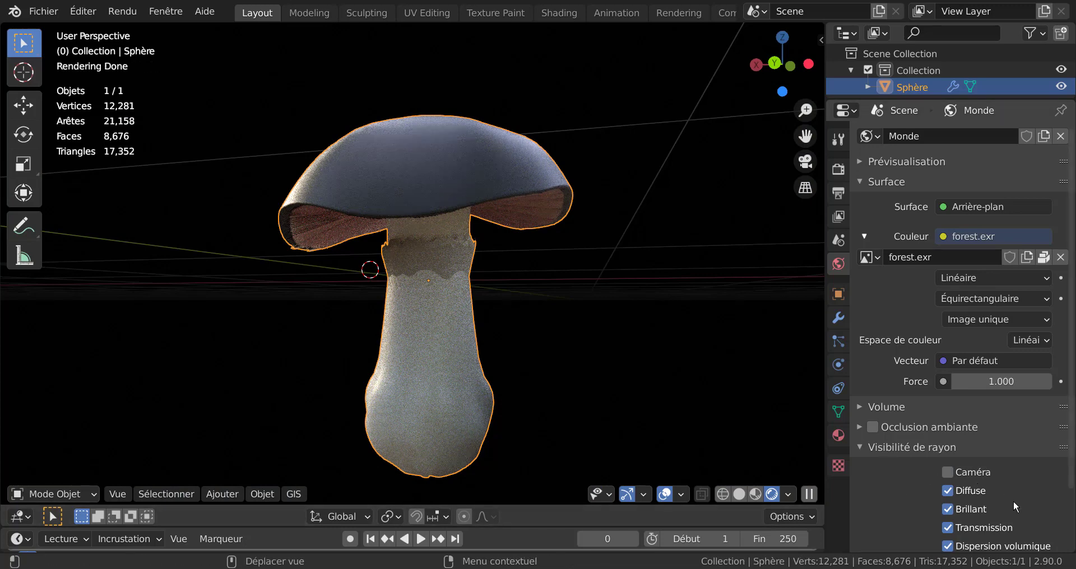
click(1000, 384)
text(2)
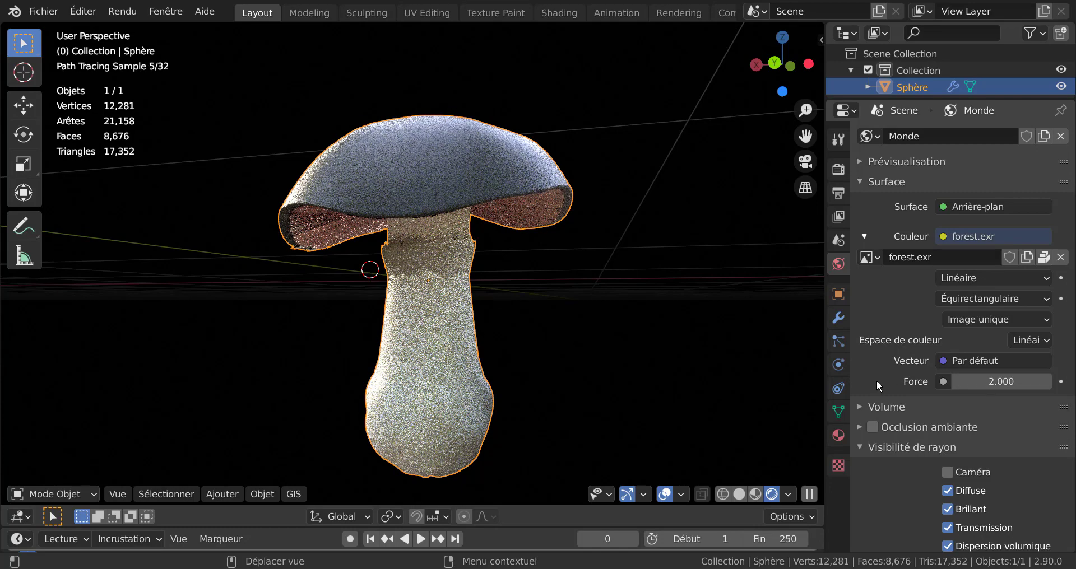
In front view, duplicate the mushroom about 1.38 m along X and -0.22 m along Z, and scale the copy to about 0.504.
mouse_move(648, 309)
middle_down()
mouse_move(523, 334)
mouse_move(704, 354)
mouse_move(532, 378)
middle_up()
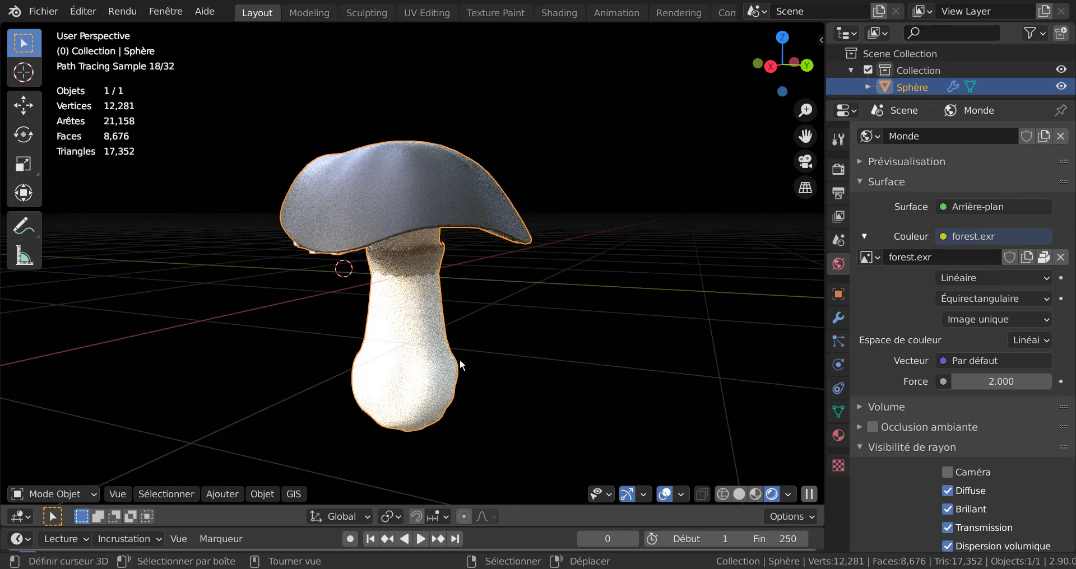
mouse_move(436, 361)
middle_down()
mouse_move(494, 319)
mouse_move(520, 344)
mouse_move(582, 353)
middle_up()
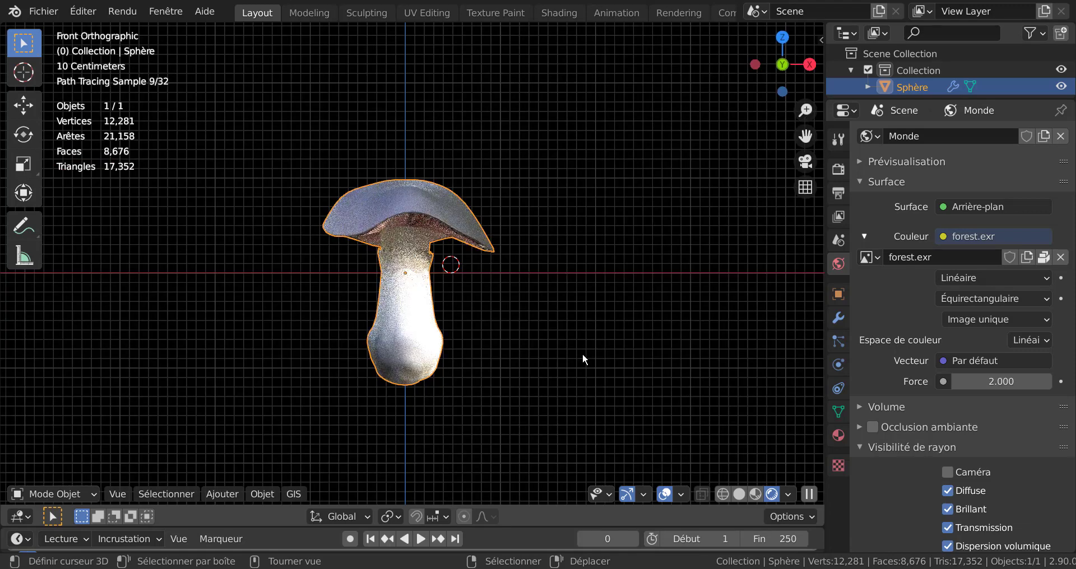
shift+middle_drag(493, 375, 539, 358)
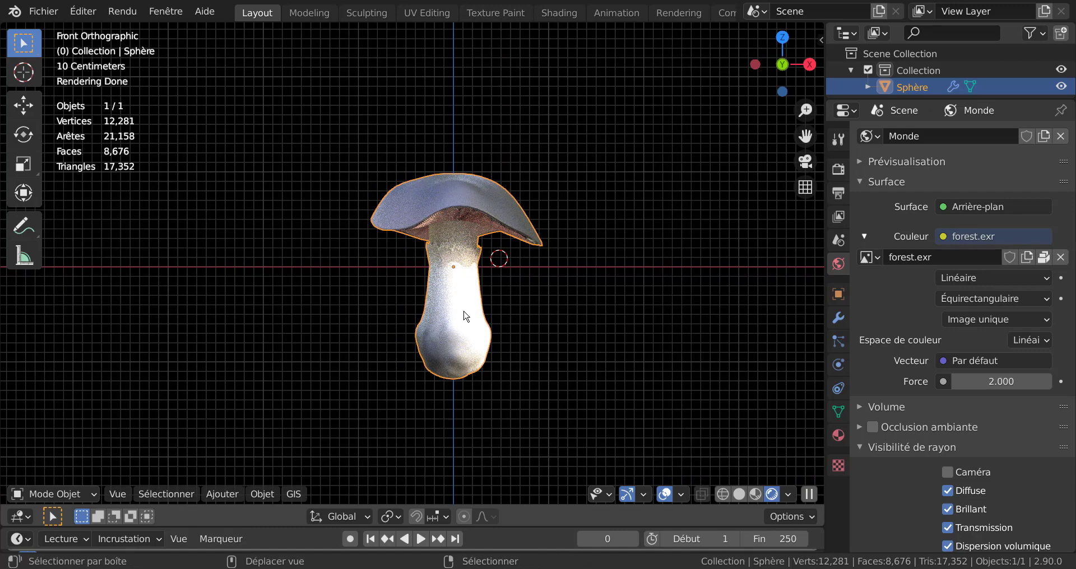
key(shift+d)
click(634, 391)
key(s)
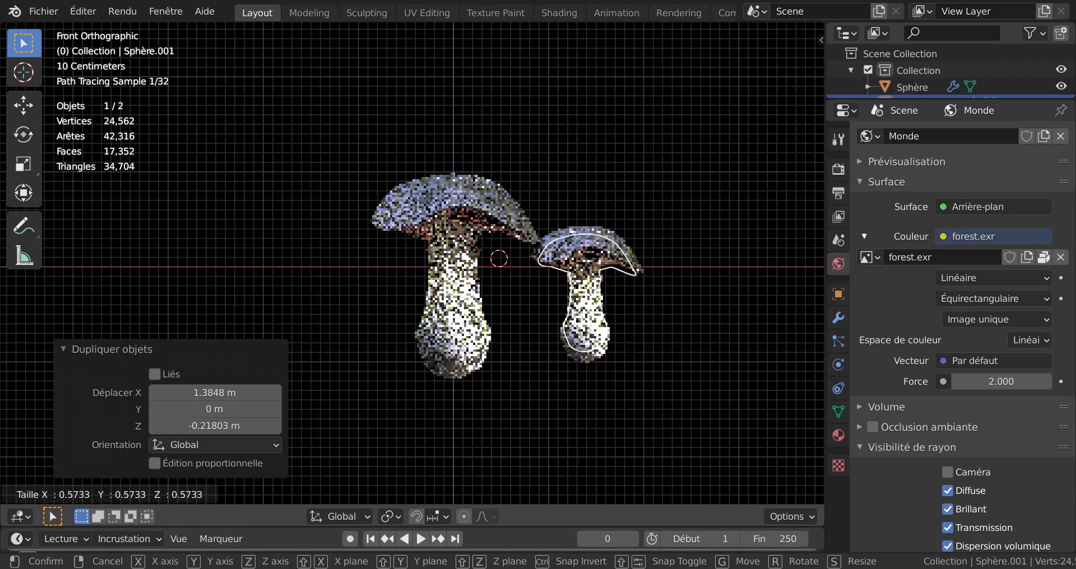
click(660, 340)
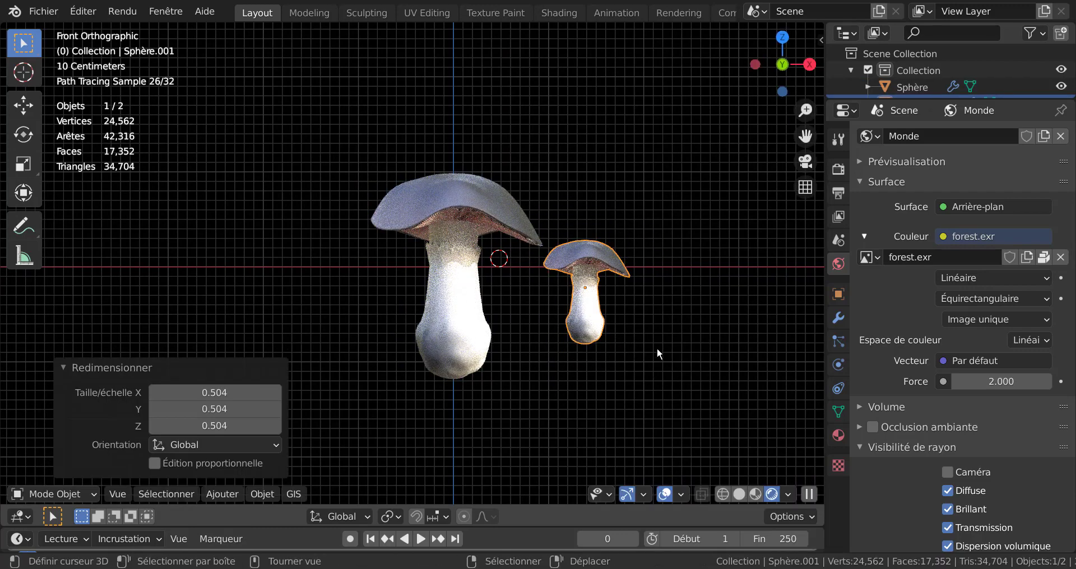
Move the small copy about -0.58 m in X and -0.31 m in Z, and rotate it about 87° around global Z.
key(g)
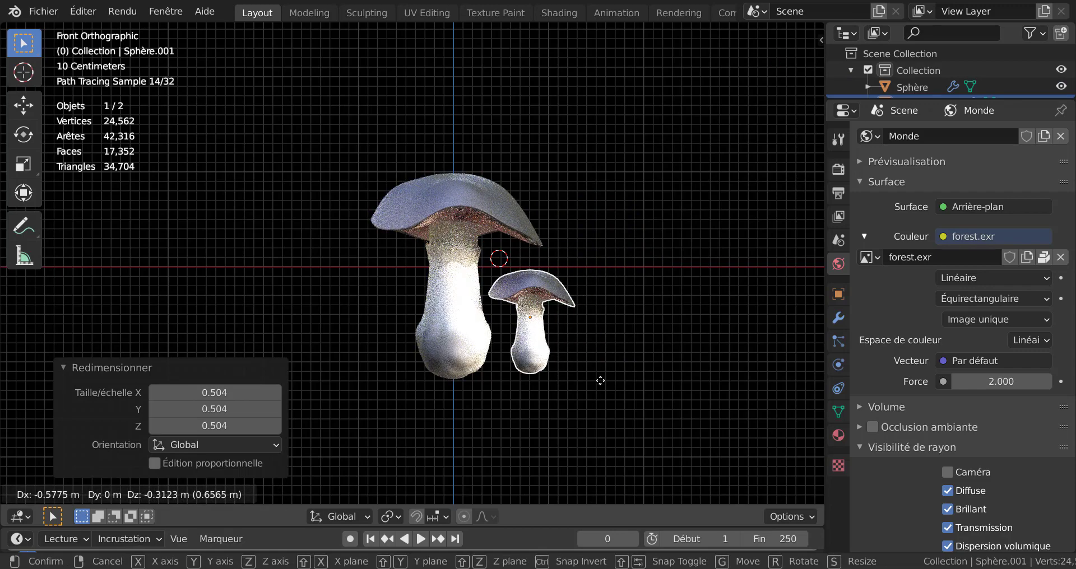
click(600, 380)
key(r)
key(z)
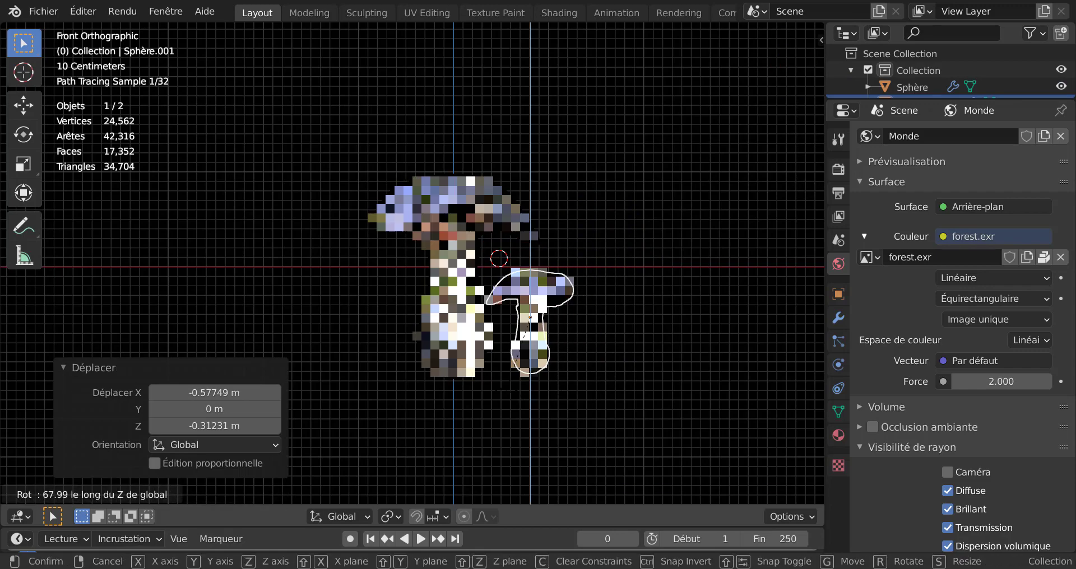
click(605, 372)
Tilt the small copy about 23° in the front view and shift it about -0.165 m in X against the main stem.
key(r)
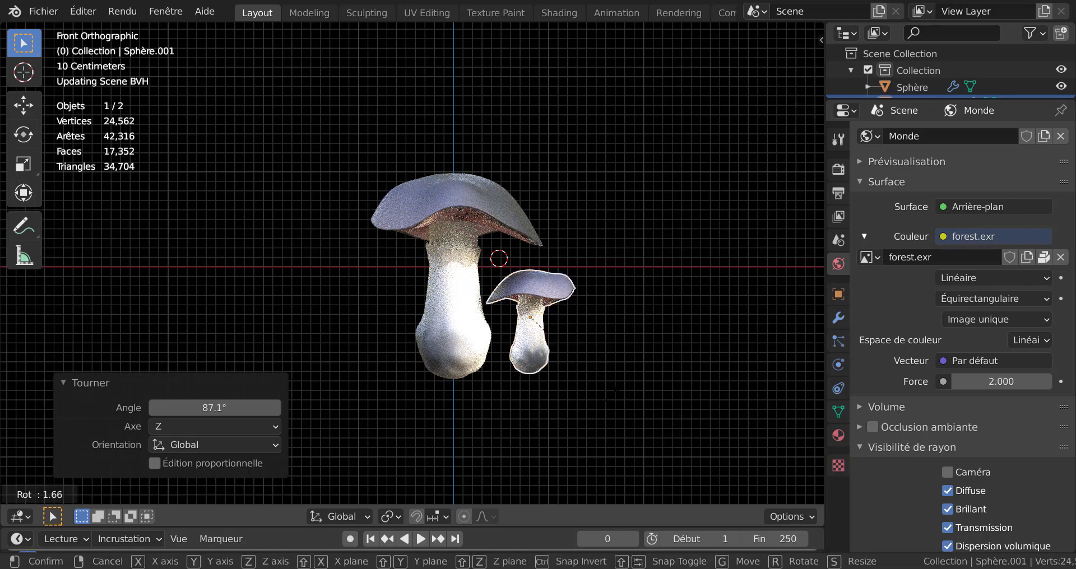
click(596, 397)
key(g)
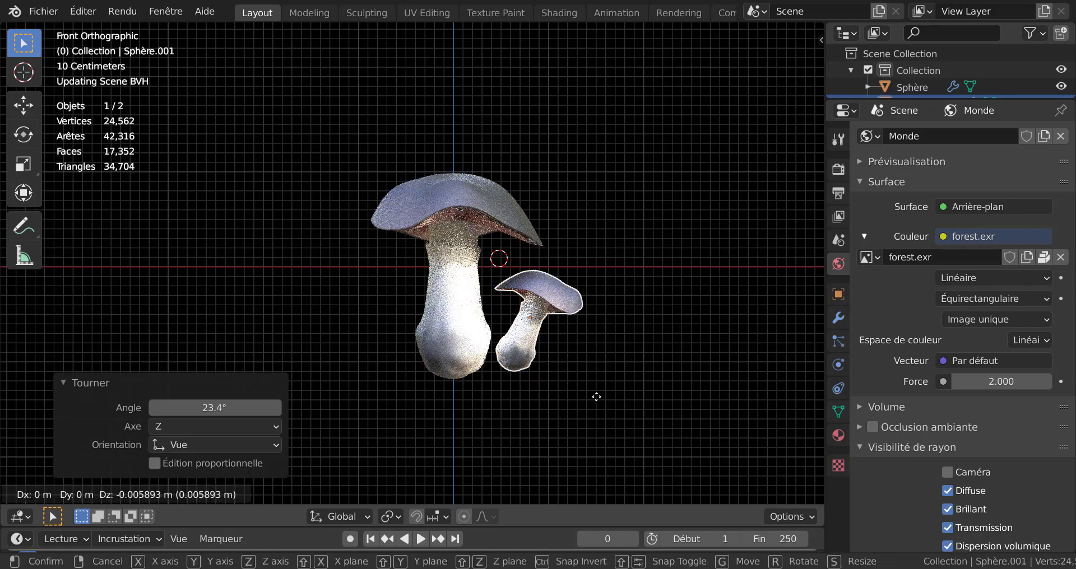
click(590, 391)
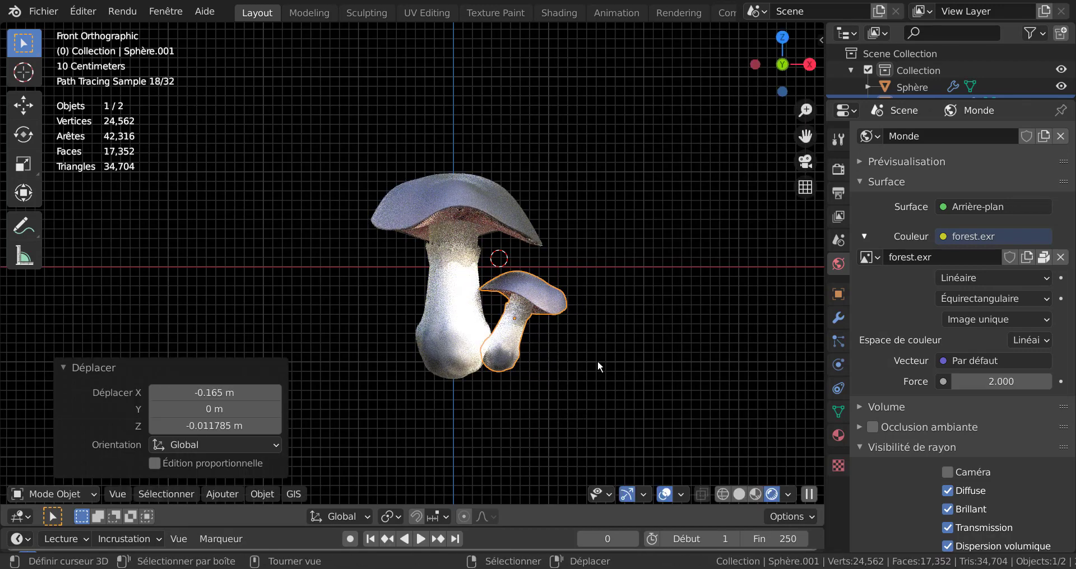
click(535, 350)
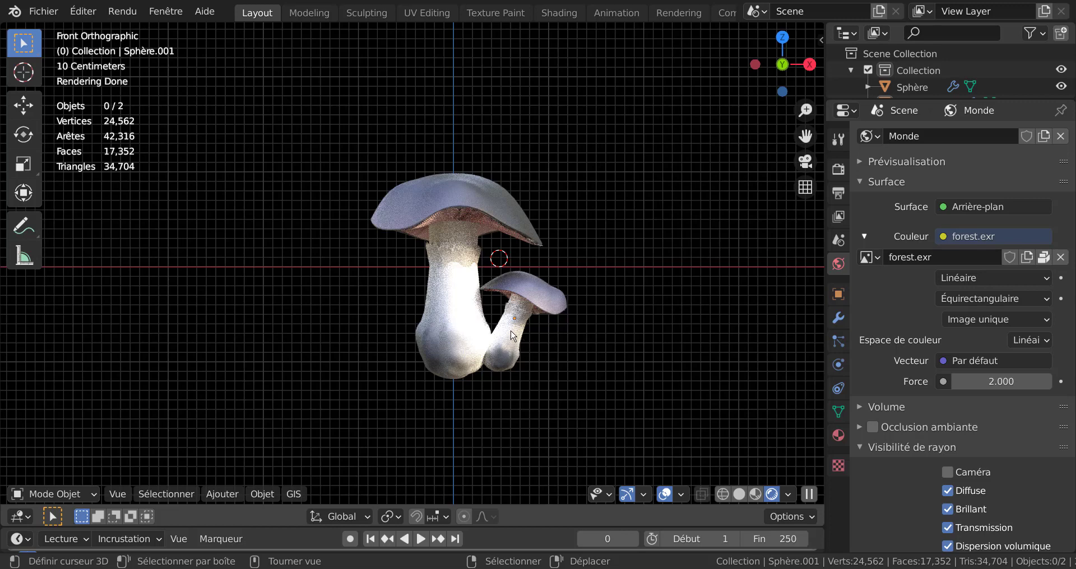
Duplicate the large mushroom about -0.94 m in X, scale the copy to about 0.56, and lower it about 0.37 m.
click(463, 312)
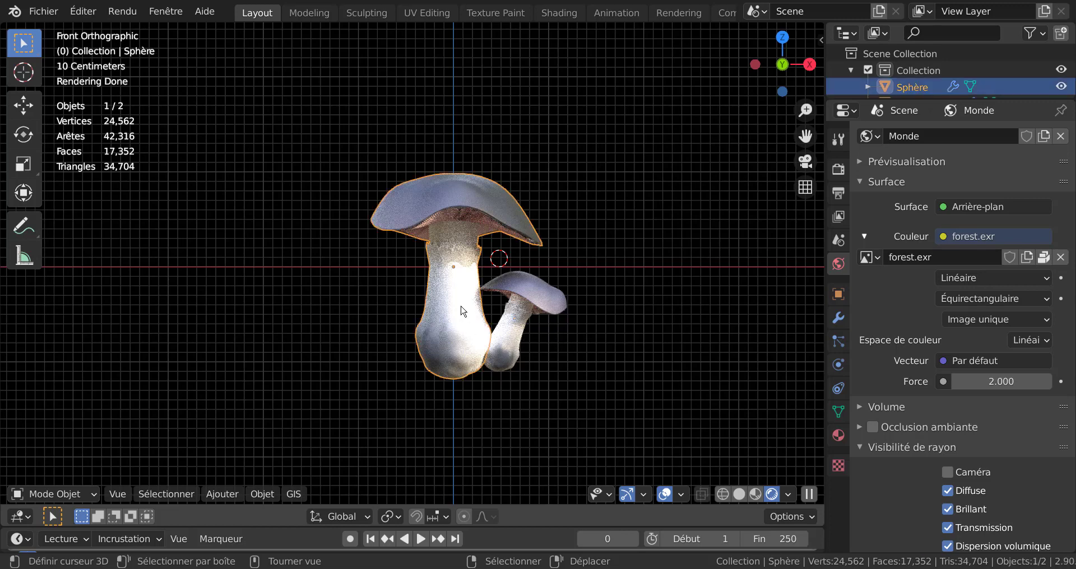
key(shift+d)
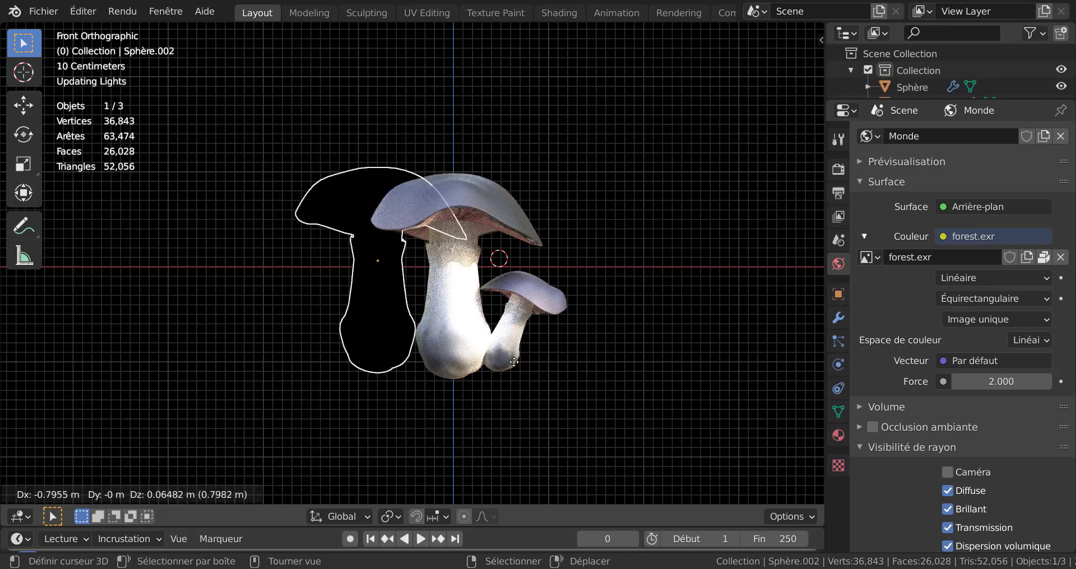
click(578, 415)
key(s)
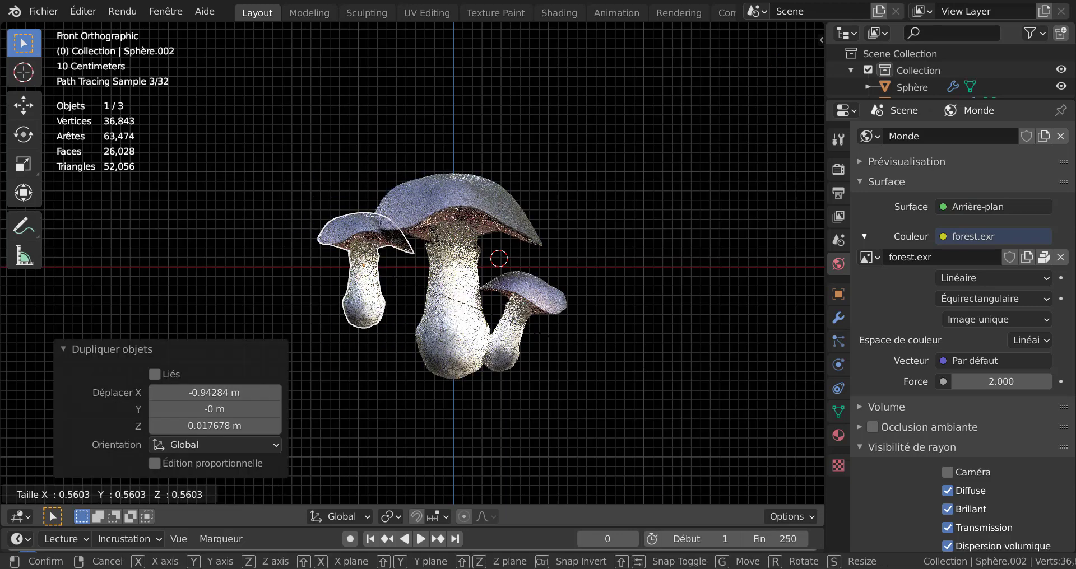
click(543, 333)
key(g)
click(547, 365)
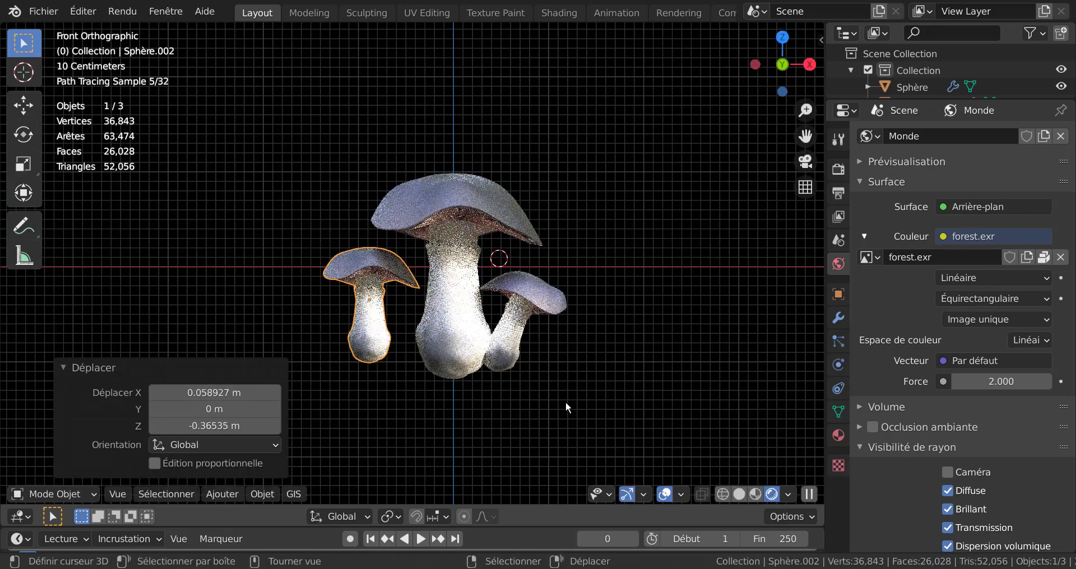
Tilt the second small mushroom about -21° in the front view and move it about 0.32 m in X against the main stem.
key(r)
click(580, 340)
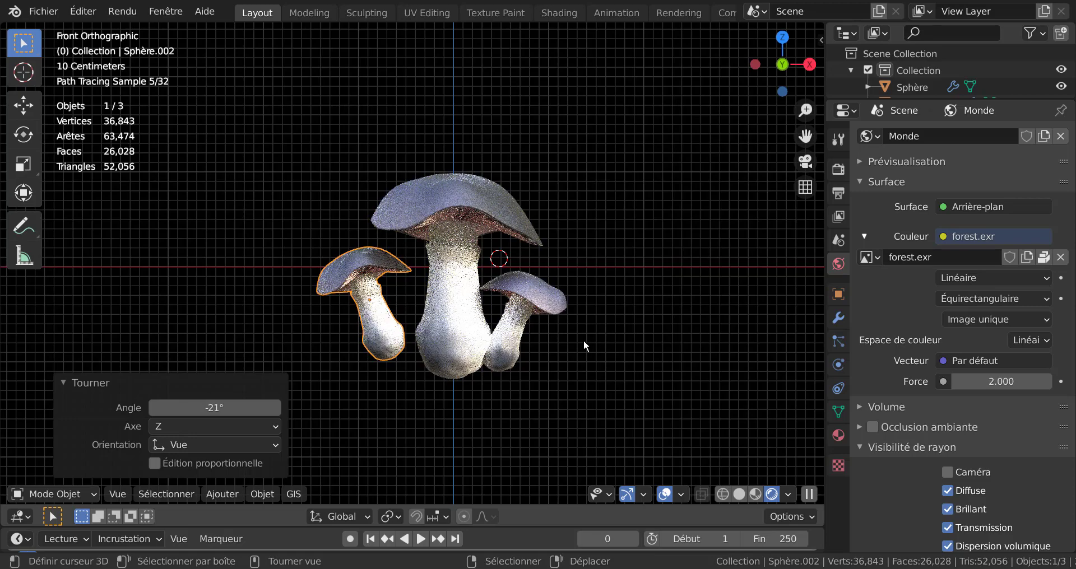
key(g)
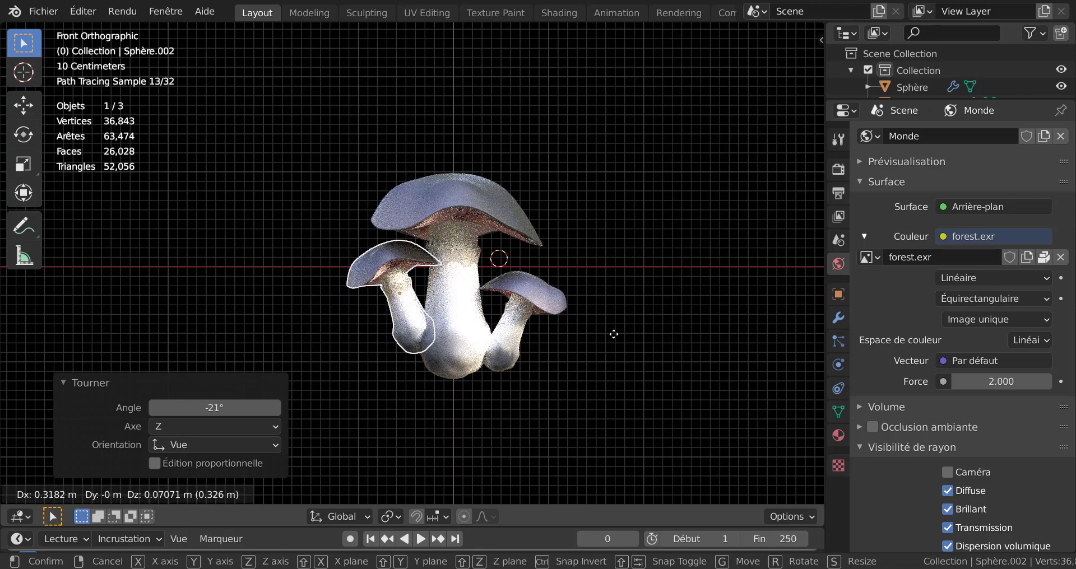
click(613, 333)
key(Tab)
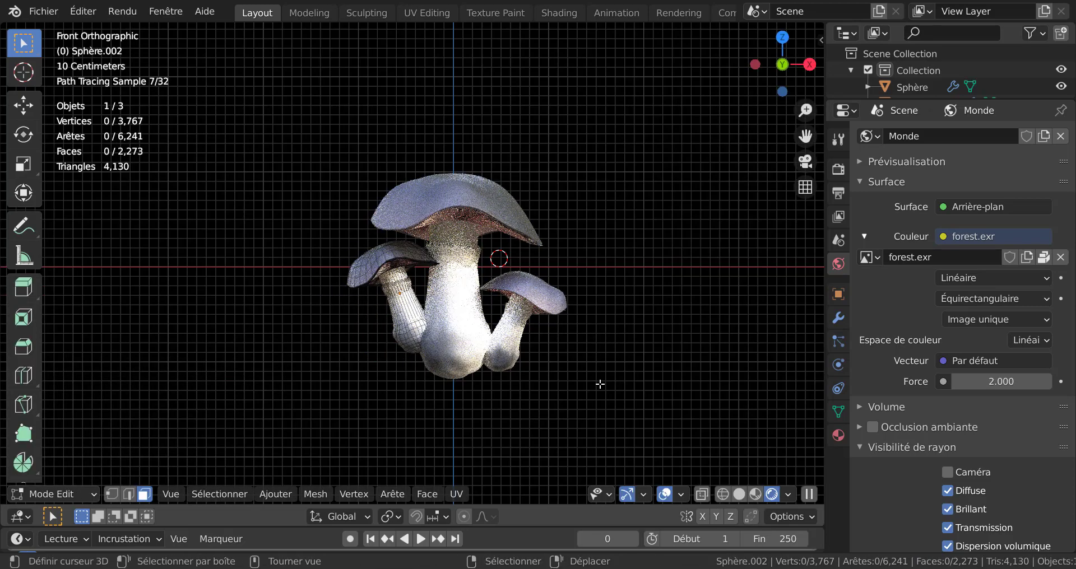
key(Tab)
scroll(600, 384, up, 2)
click(600, 385)
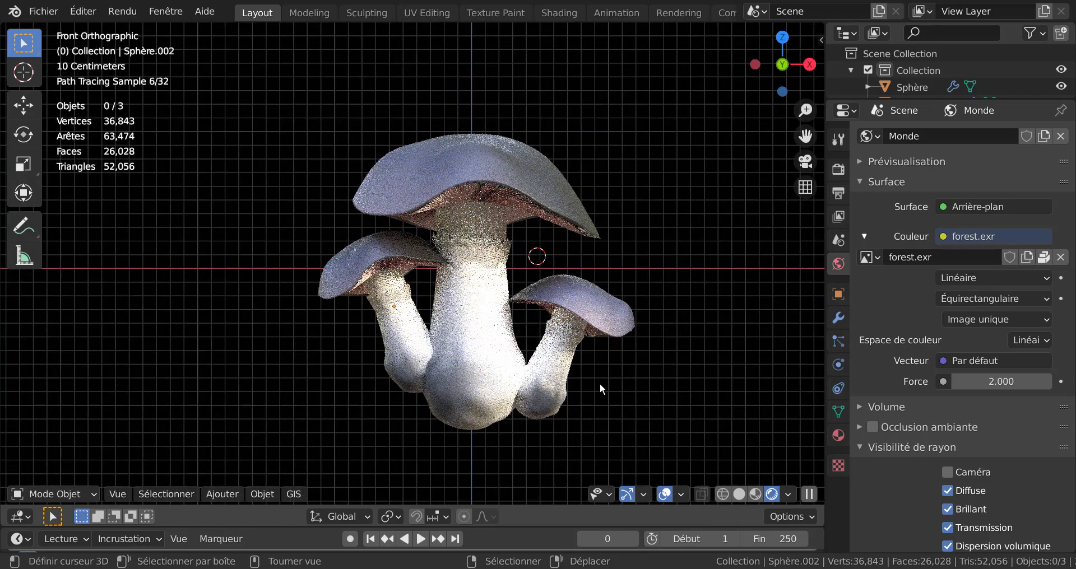
scroll(540, 311, down, 2)
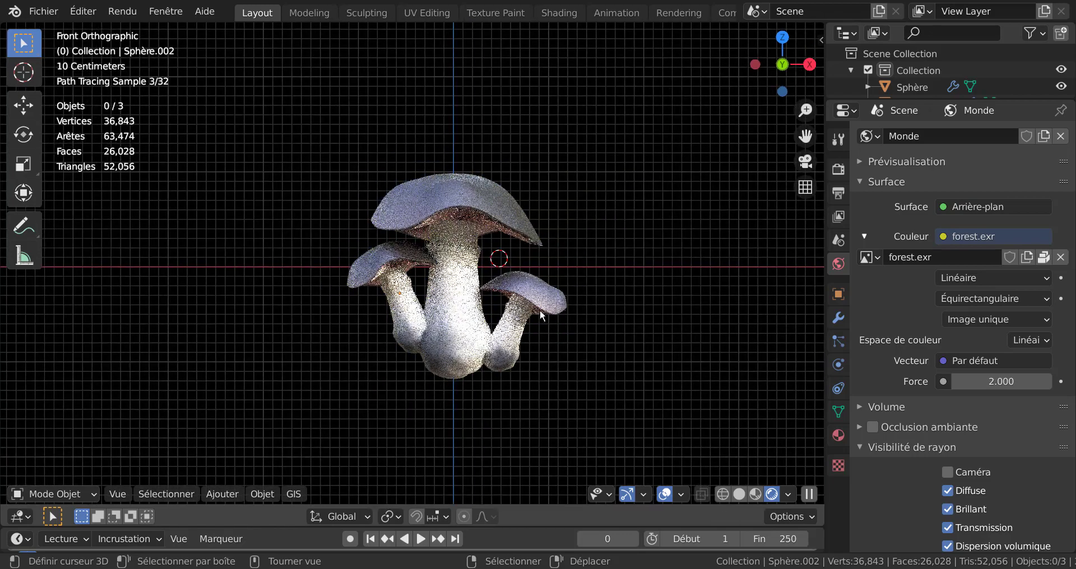
scroll(542, 315, up, 2)
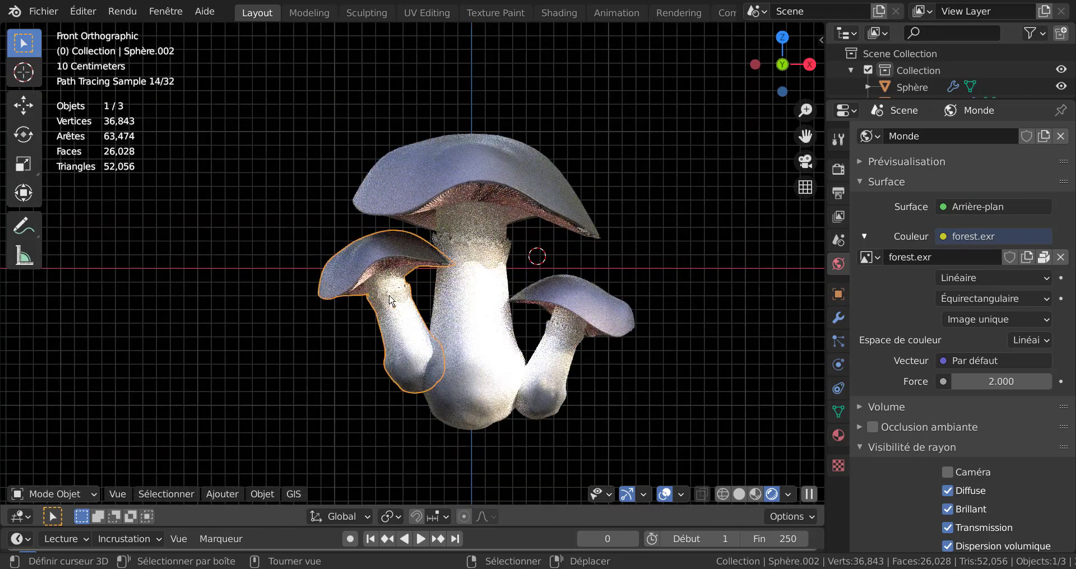
Tilt the second small mushroom about -7.5° in the front view and move it about -0.094 m in X and -0.098 m in Z.
key(r)
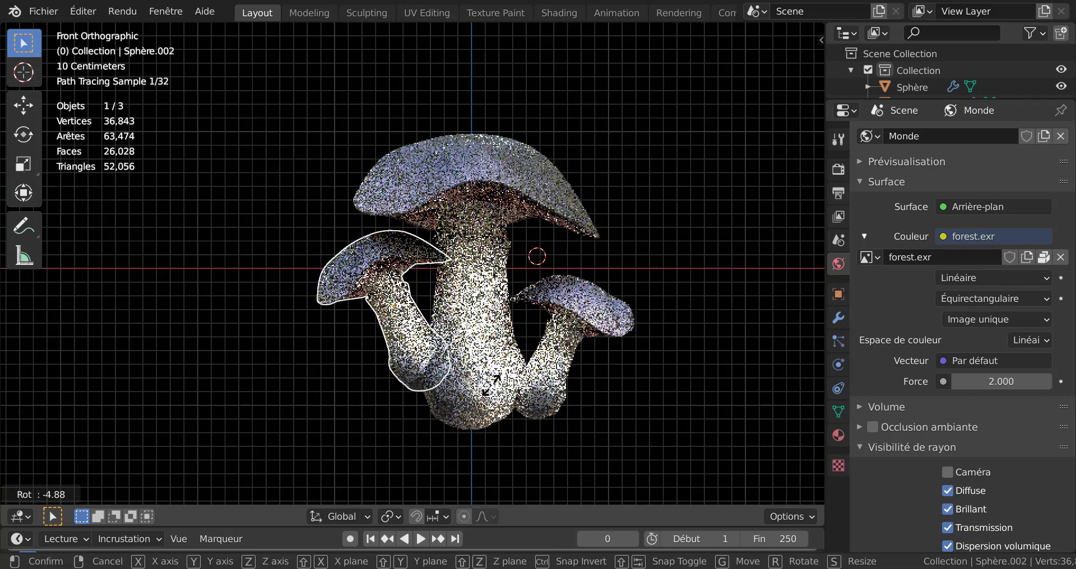
click(486, 387)
key(g)
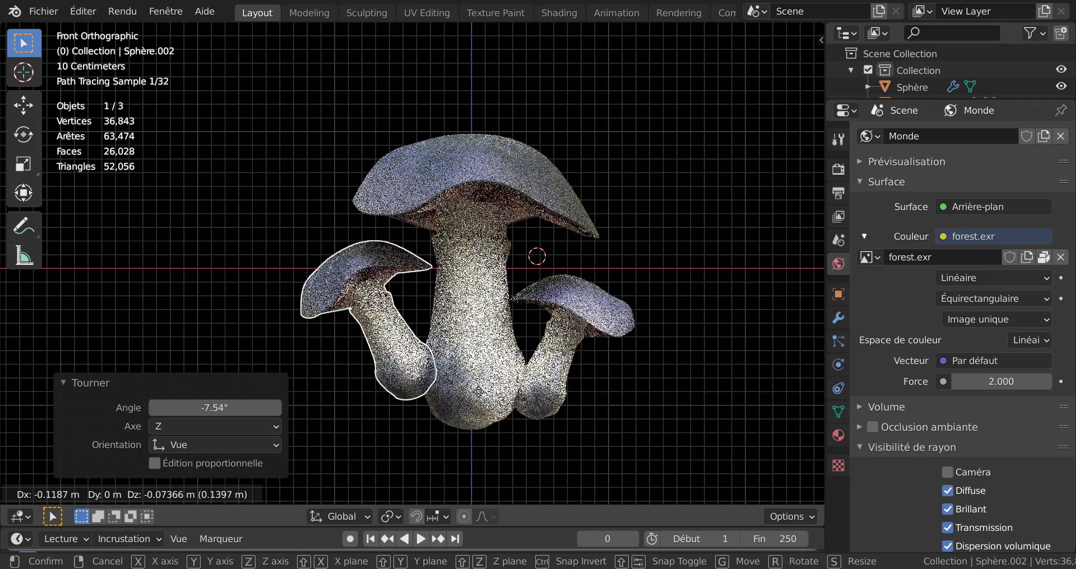
click(482, 399)
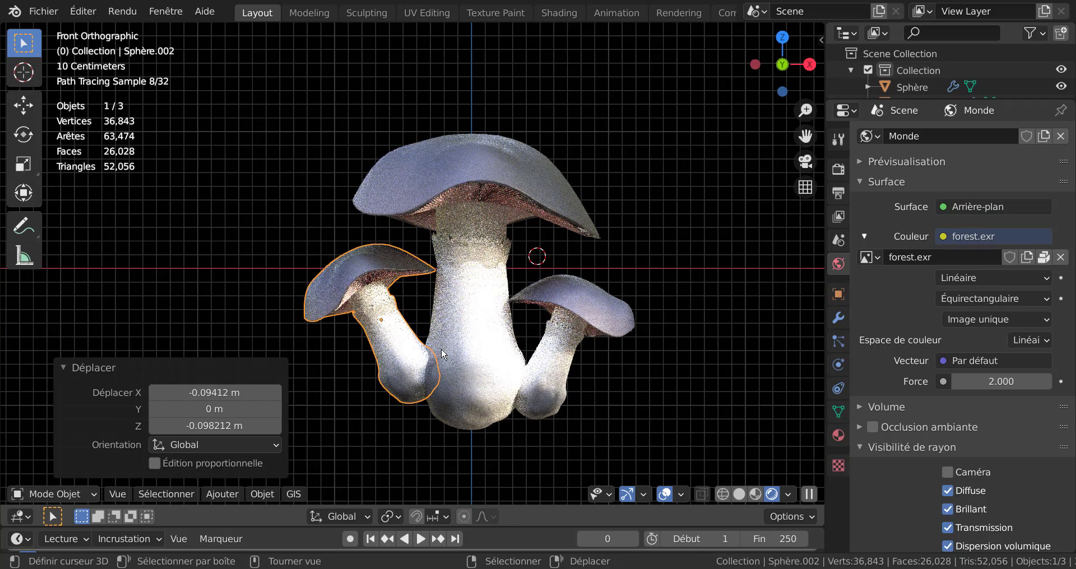
click(619, 394)
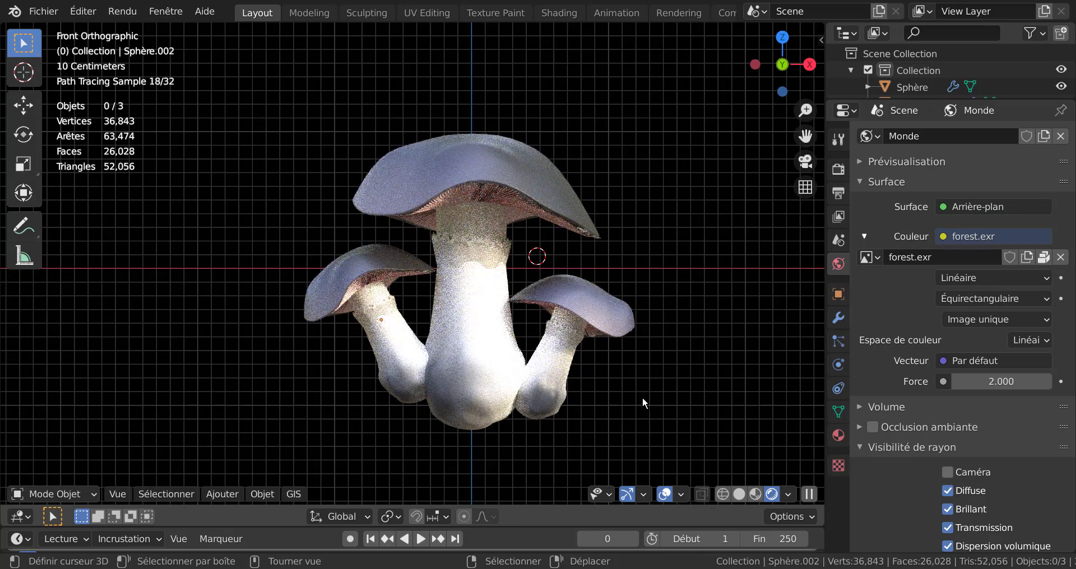
scroll(646, 391, down, 1)
shift+middle_drag(627, 395, 601, 407)
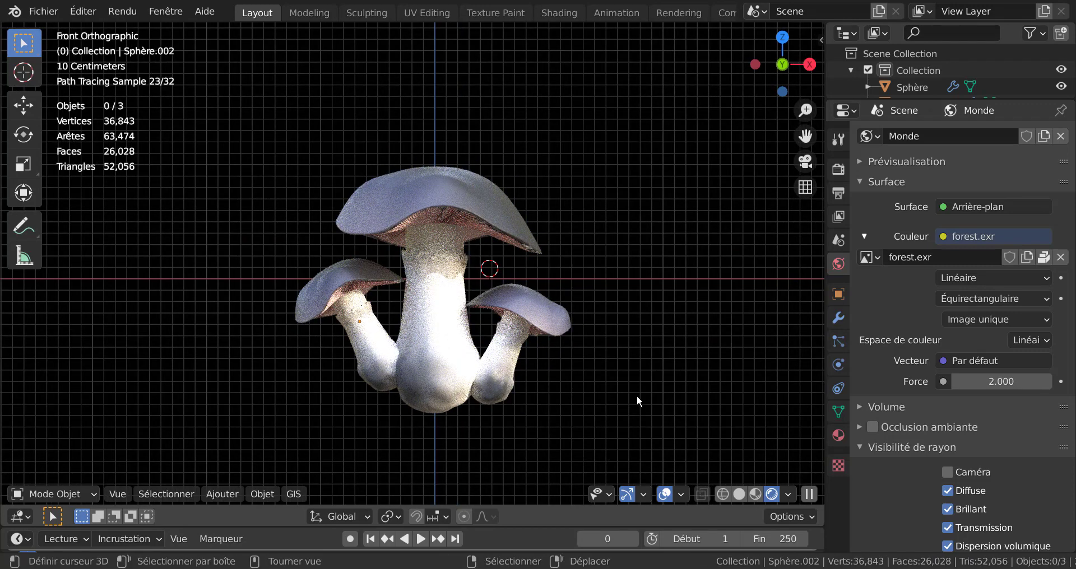
scroll(637, 397, down, 2)
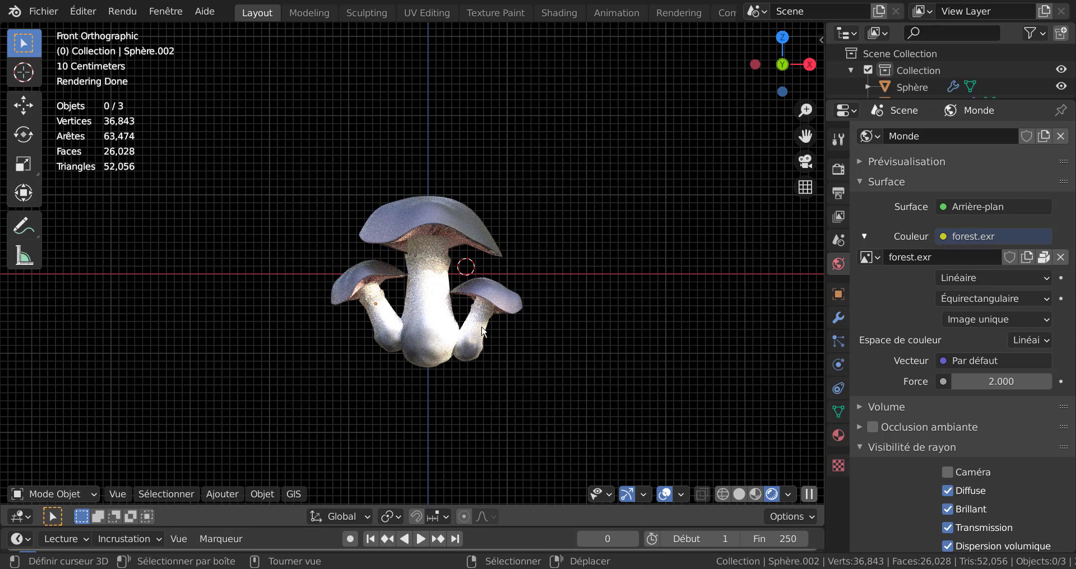
right_click(479, 327)
right_click(430, 316)
right_click(385, 316)
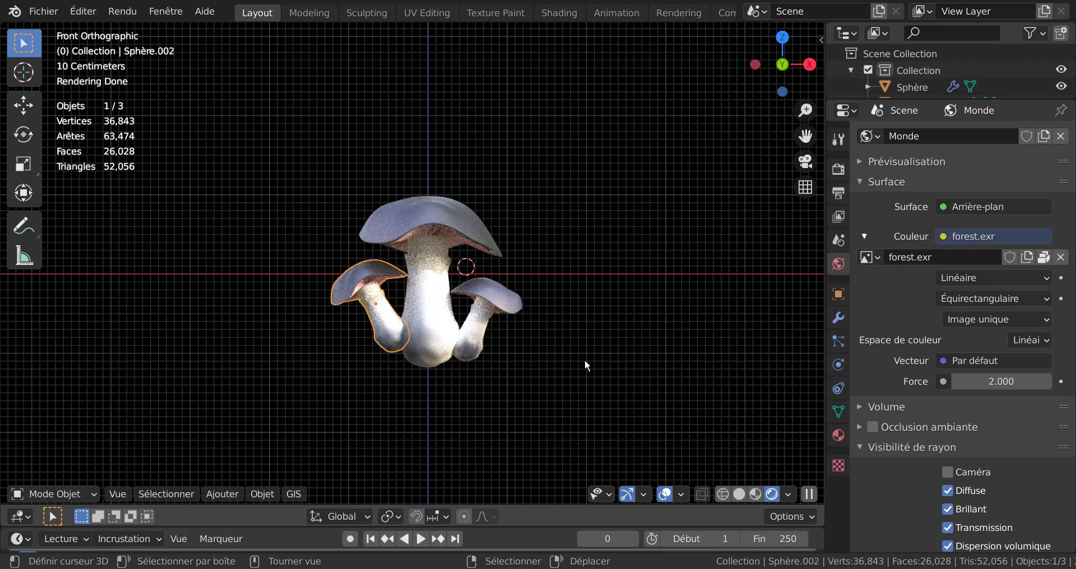
key(shift+d)
key(Escape)
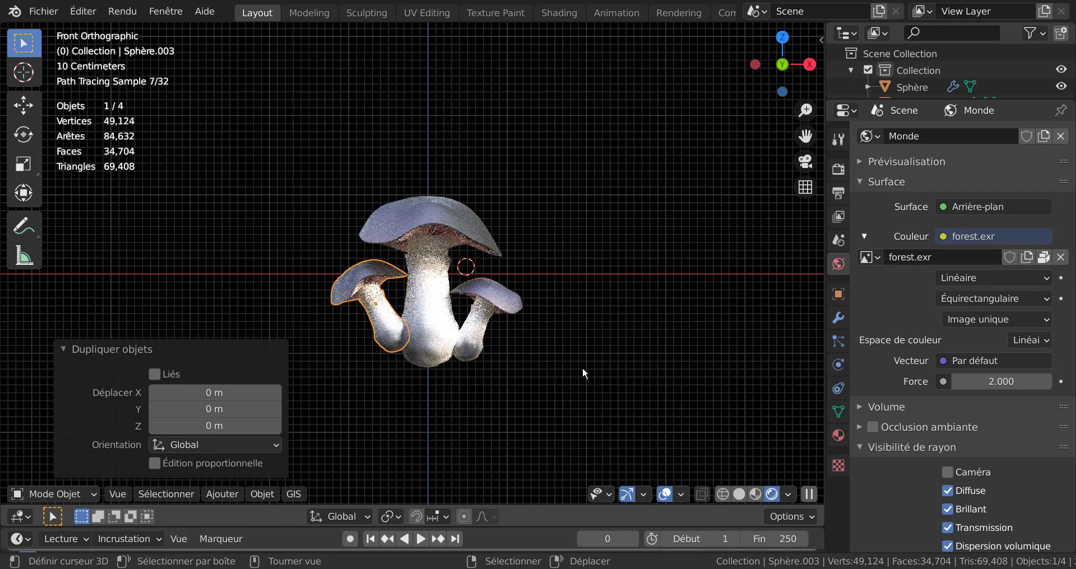
key(g)
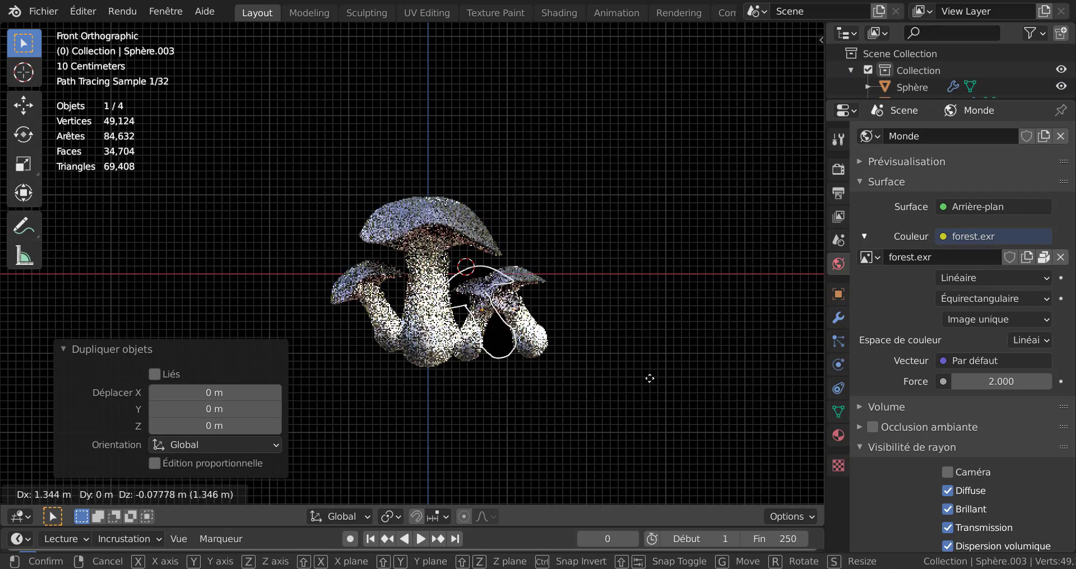
key(Escape)
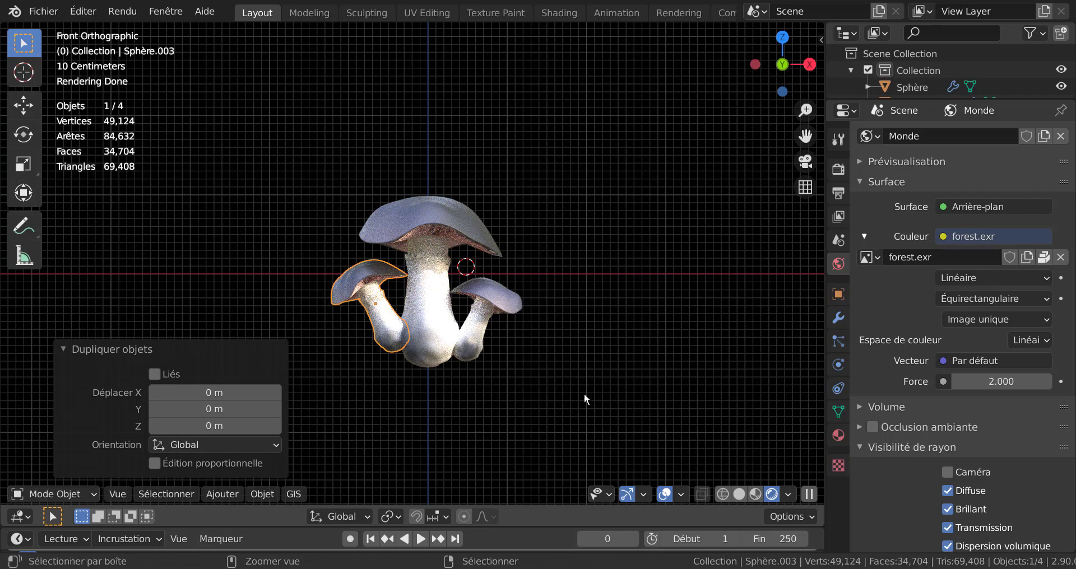
key(ctrl+z)
Duplicate all three mushrooms together, placing the copied group about 1.51 m in X and -0.07 m in Z from the original.
click(438, 343)
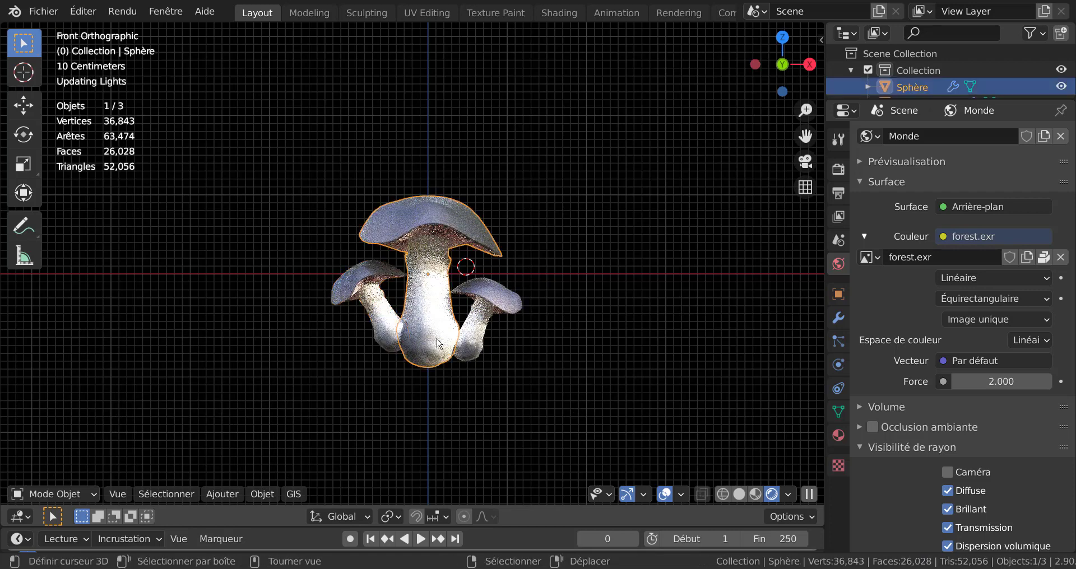
click(475, 330)
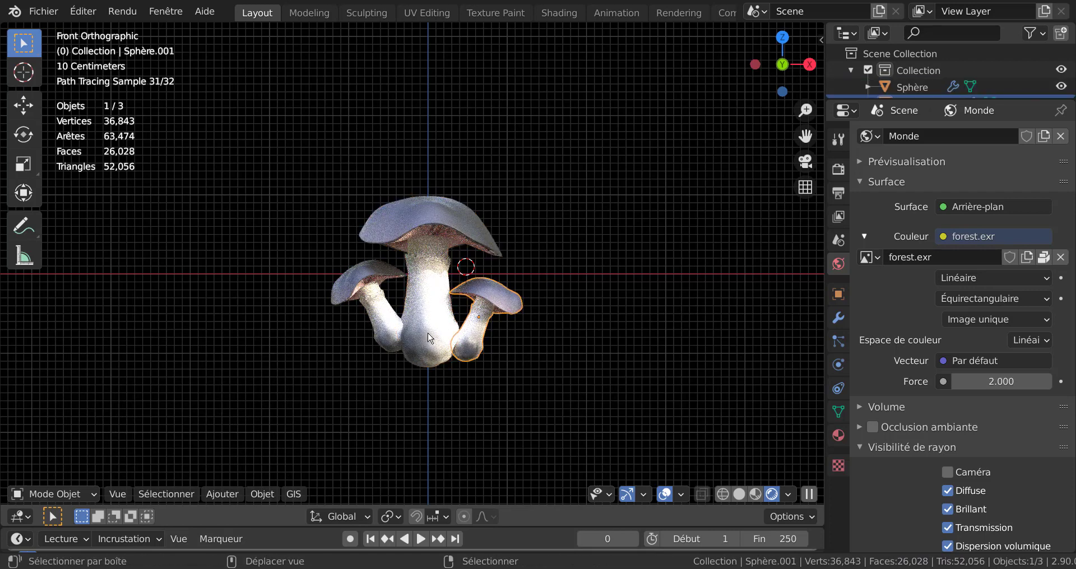
shift+click(437, 353)
shift+click(369, 313)
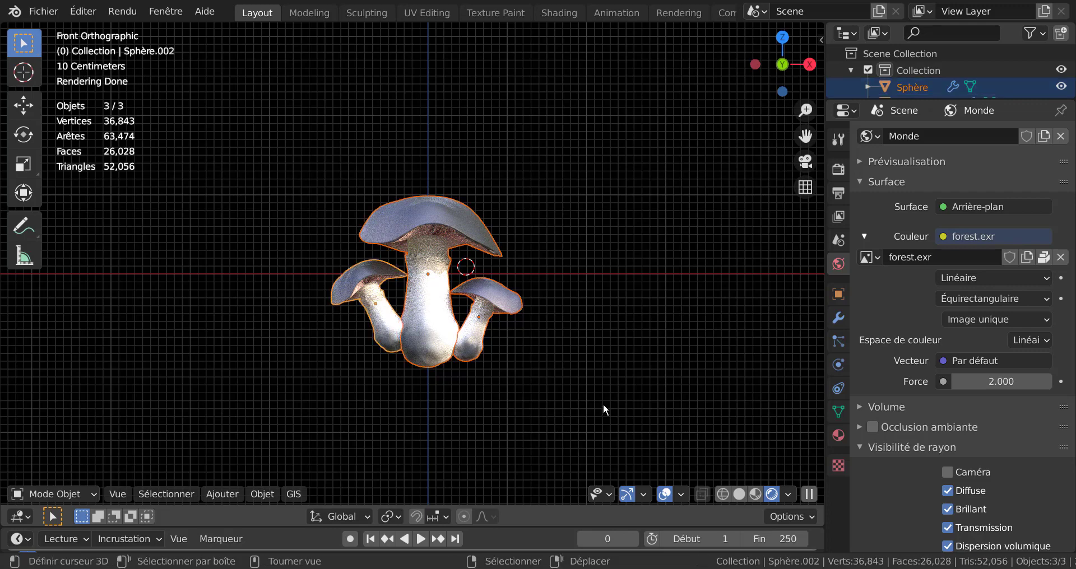
key(shift+d)
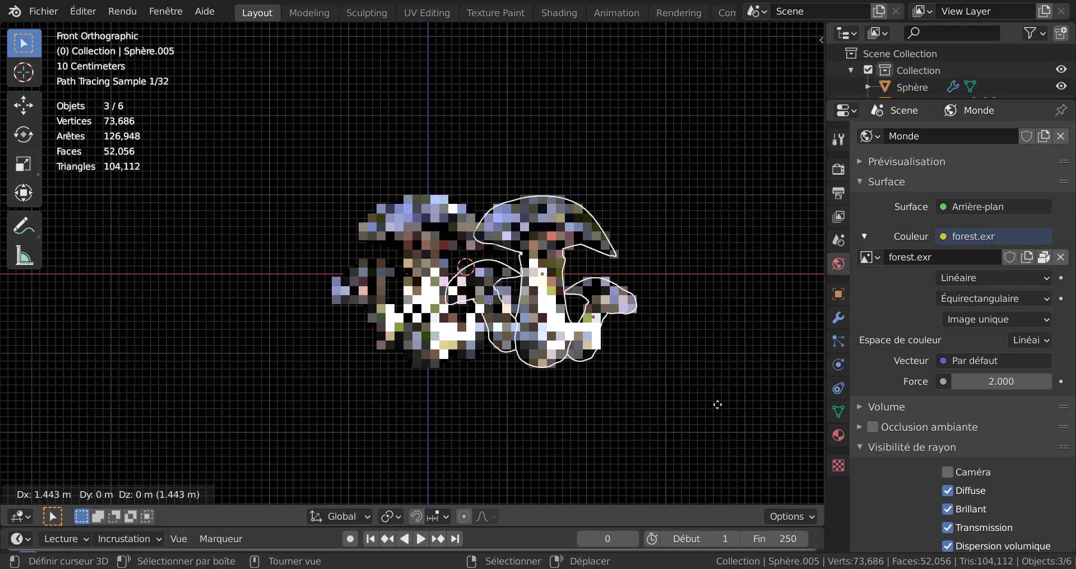
click(721, 408)
Rotate the copied group about 98.8° around global Z and scale it to about 0.783.
key(r)
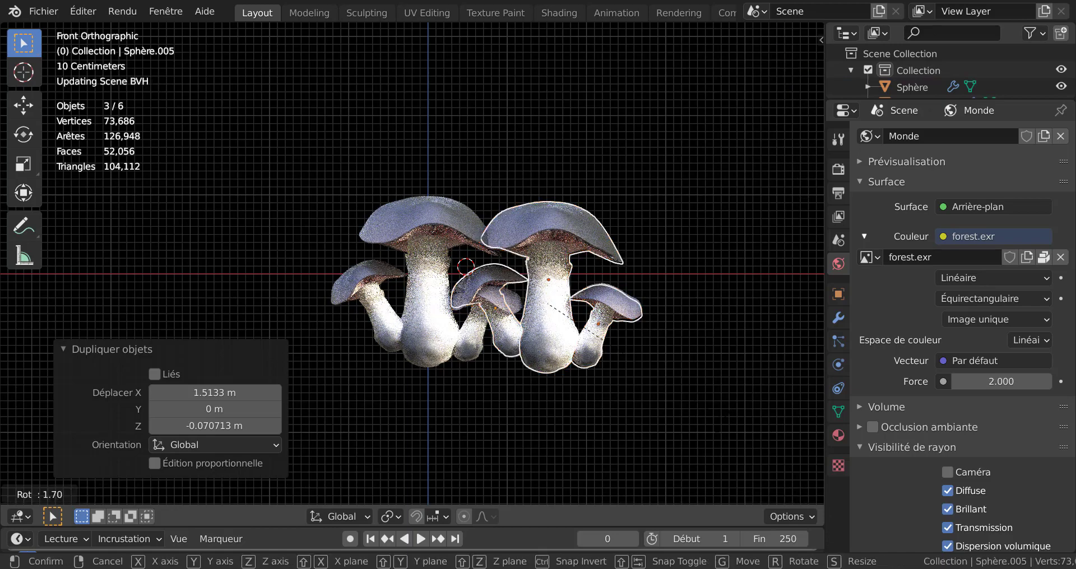
right_click(669, 434)
key(r)
key(z)
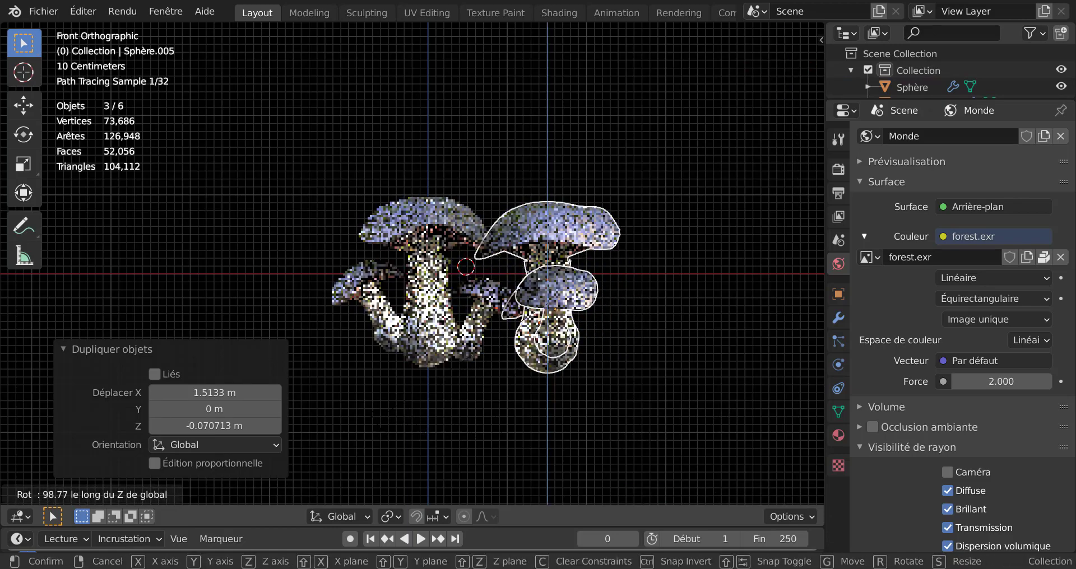
click(396, 419)
key(s)
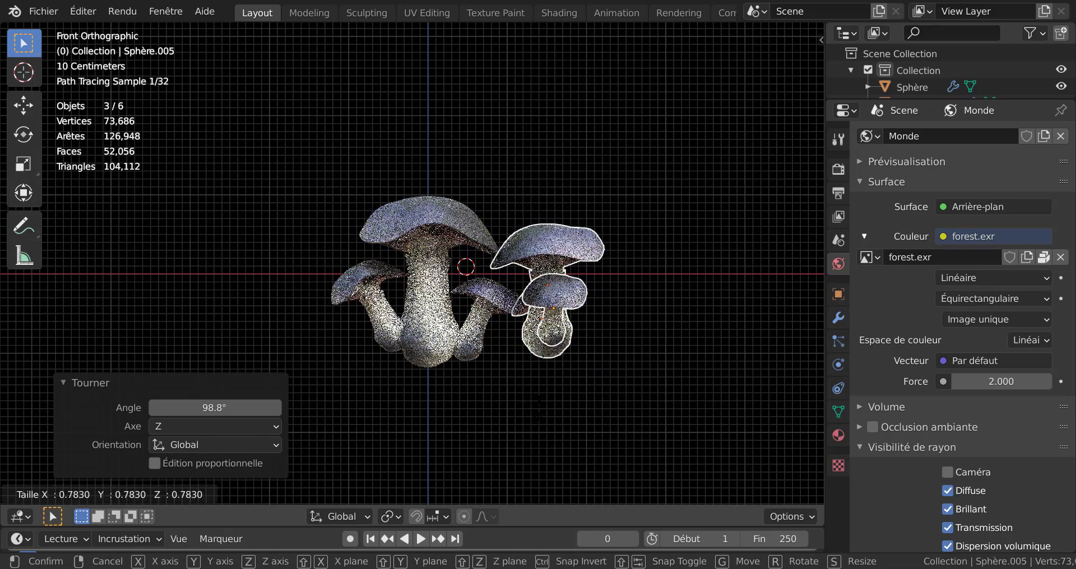
click(584, 391)
Move the copied group about 0.23 m in X and -0.18 m in Z, tilt it about 11° in the front view, and shift it -0.09 m in X.
key(g)
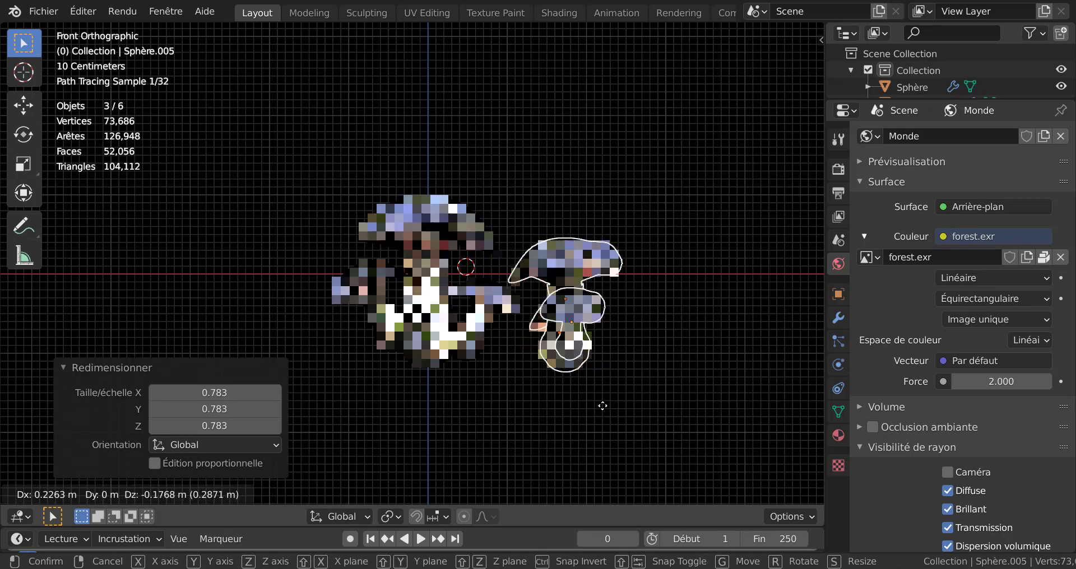
click(602, 406)
key(r)
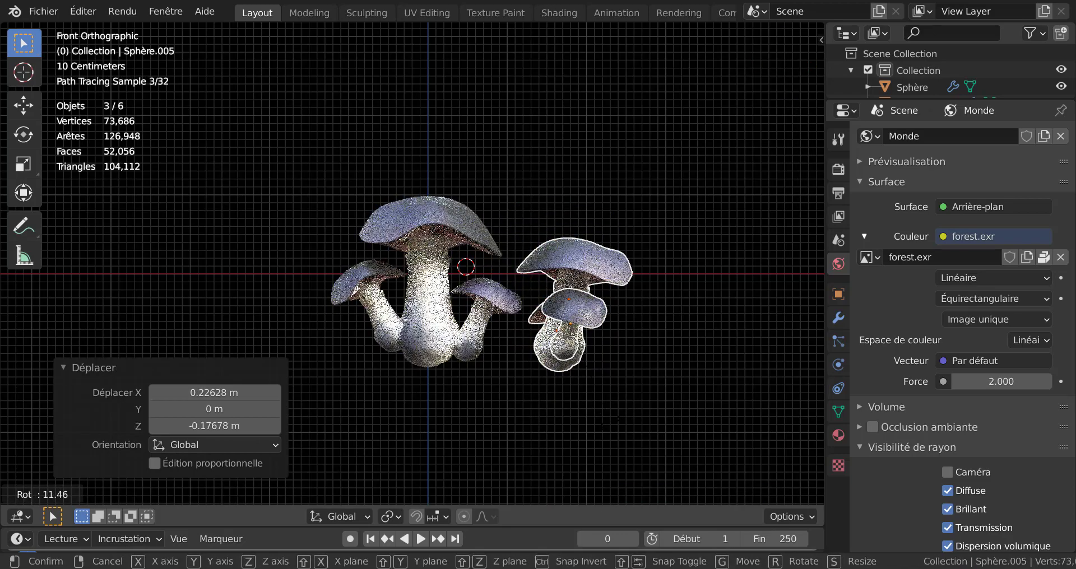
click(610, 423)
key(g)
click(613, 399)
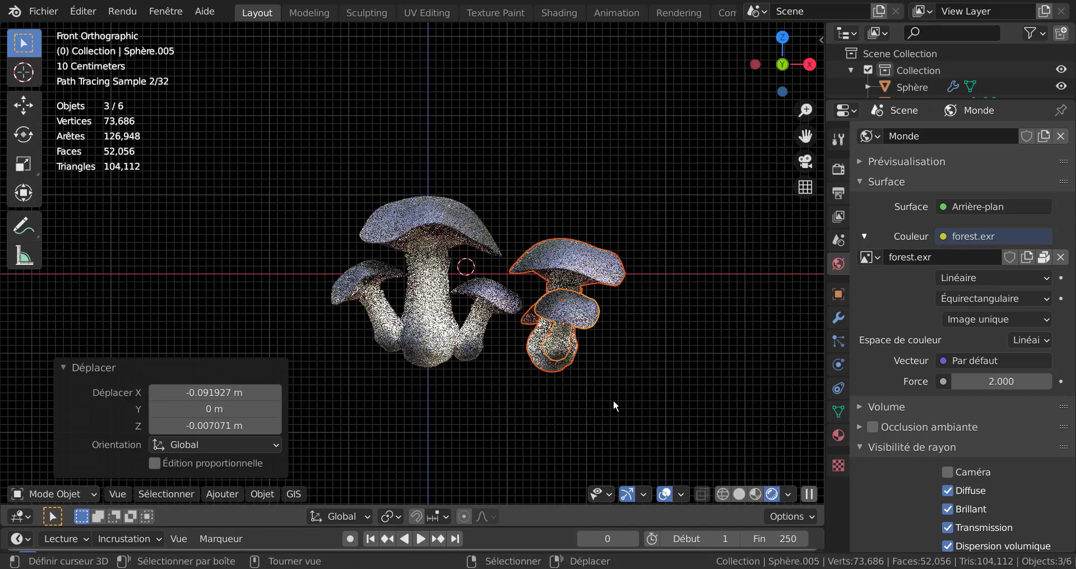
Duplicate the smaller group about -3.88 m in X, tilt the copy -13° in the front view, and rotate it about -70.8° around global Z.
key(shift+d)
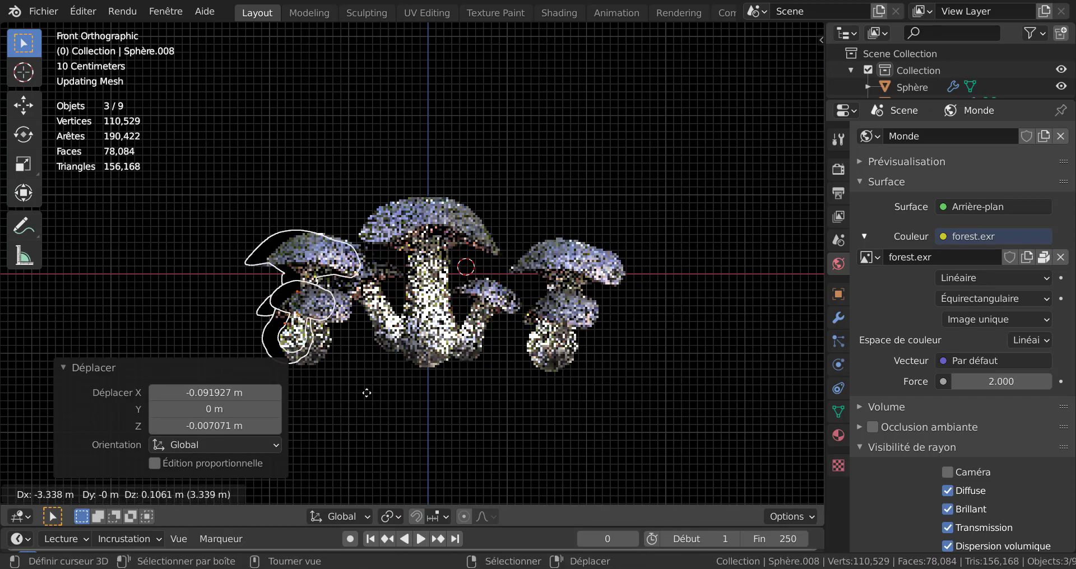
click(330, 404)
key(r)
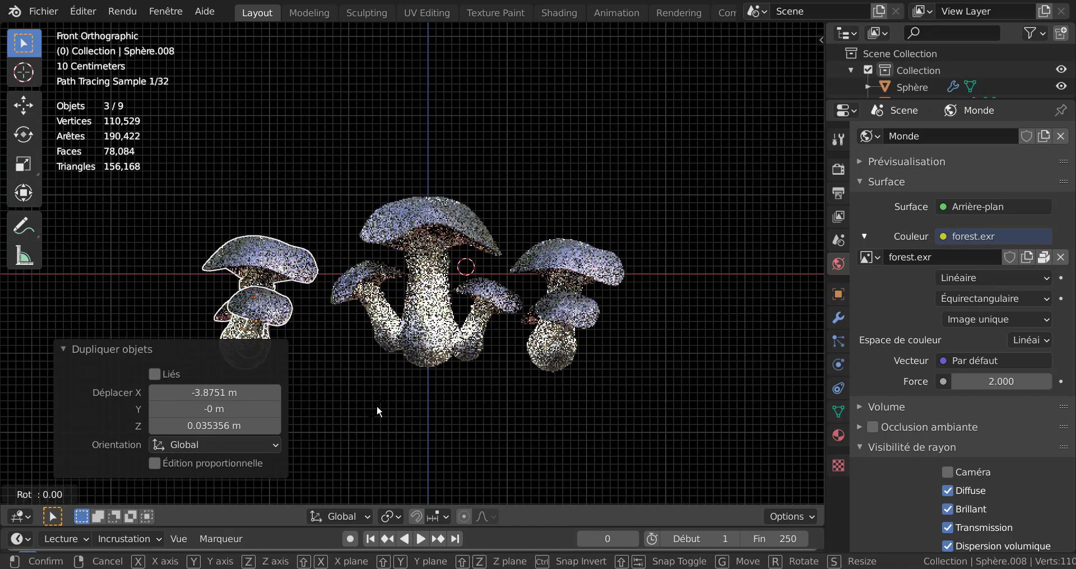
click(438, 385)
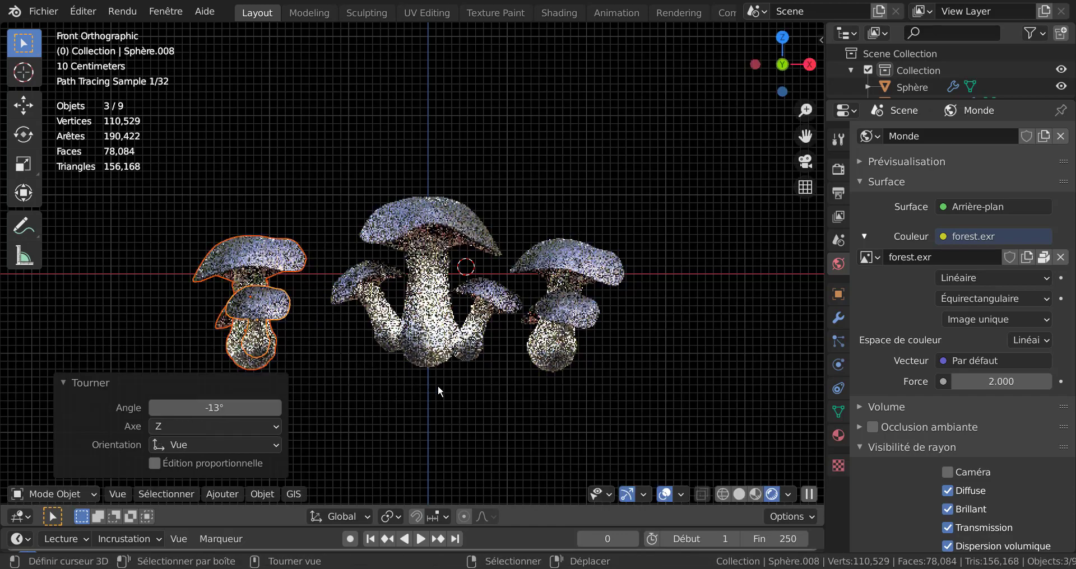
key(r)
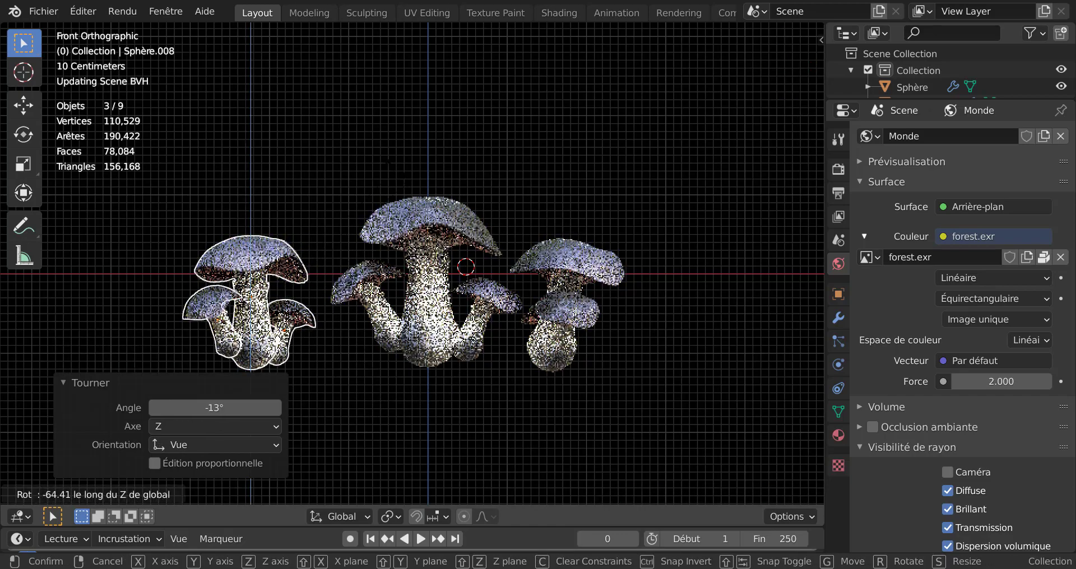
click(426, 398)
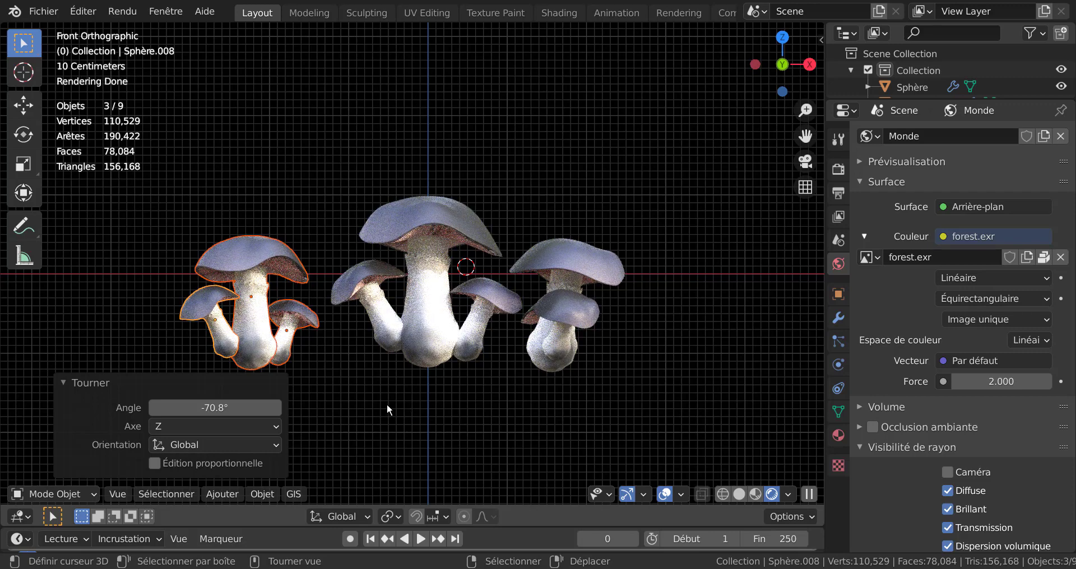
Move the newest group about 0.54 m in X toward the main cluster and about 0.64 m along Y.
key(g)
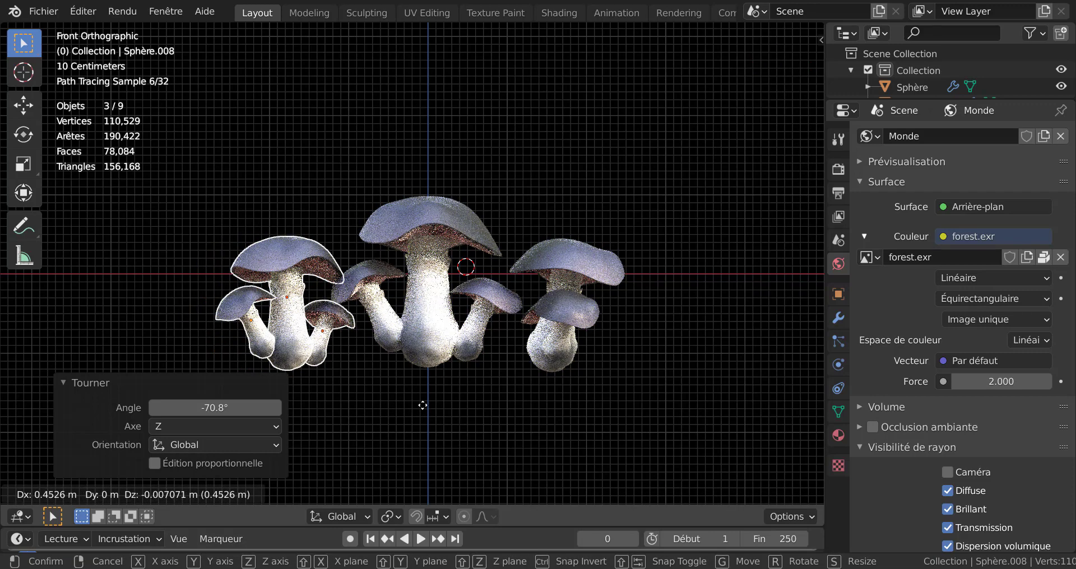
click(422, 403)
mouse_move(423, 402)
middle_down()
mouse_move(582, 425)
mouse_move(504, 408)
middle_up()
key(g)
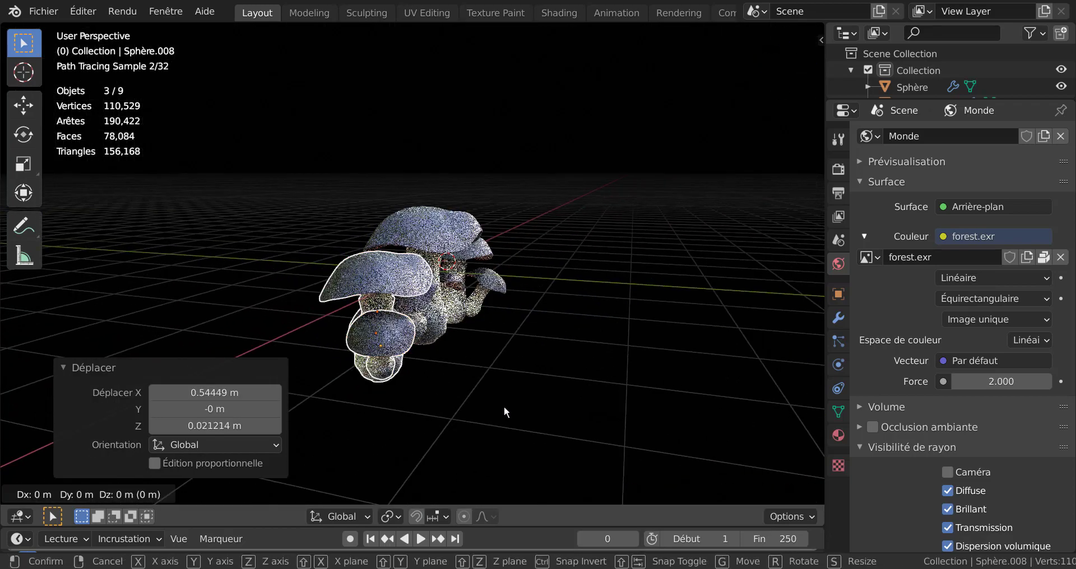
key(y)
click(499, 341)
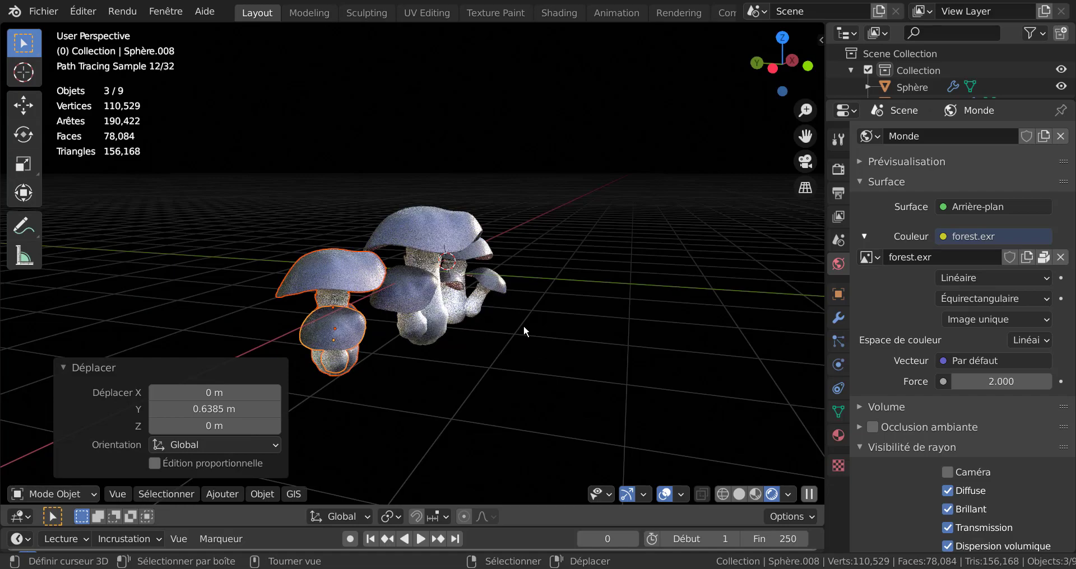
Deselect everything and widen the 3D viewport to examine the three mushroom groups from the front in the rendered preview.
middle_drag(523, 325, 384, 371)
scroll(415, 372, up, 2)
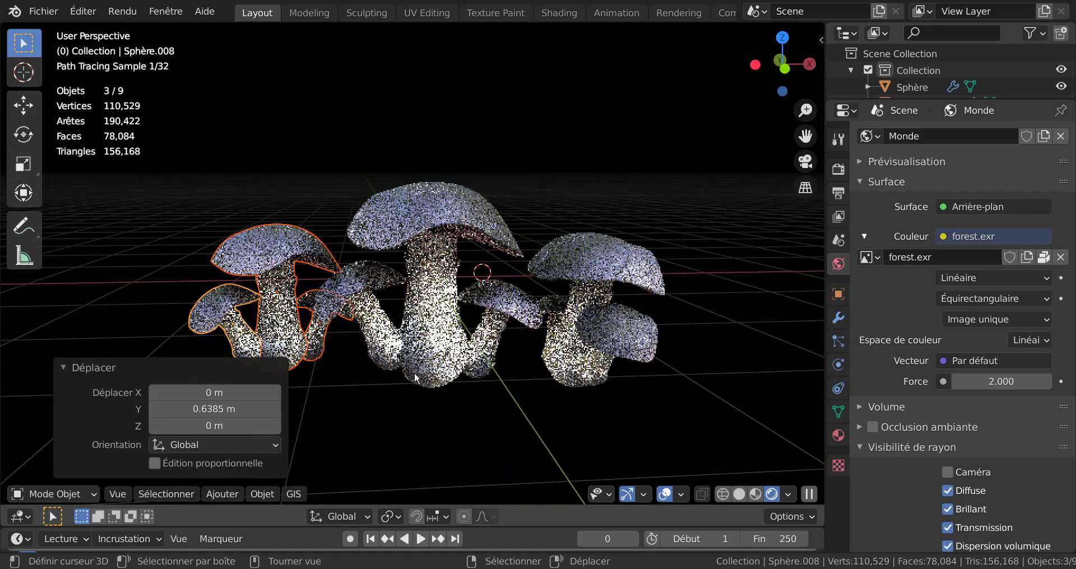
click(334, 437)
scroll(335, 437, up, 2)
scroll(335, 438, up, 1)
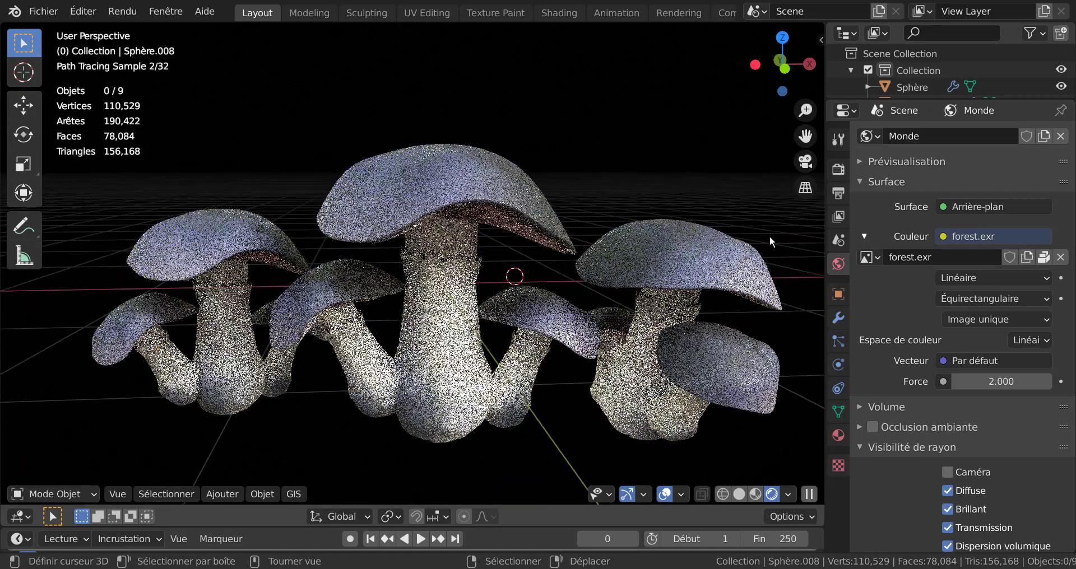
drag(825, 235, 993, 236)
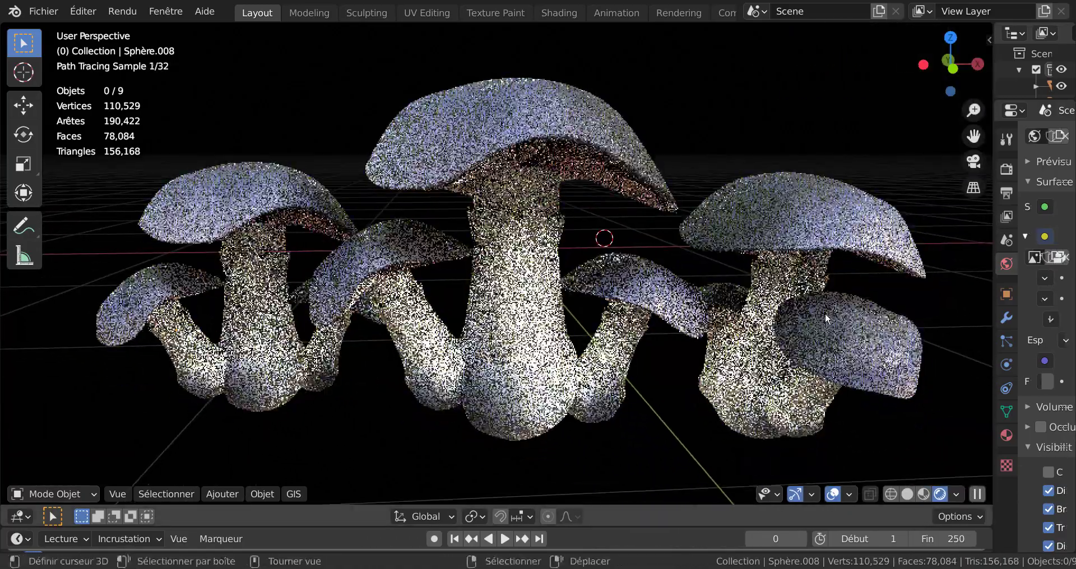
scroll(823, 284, up, 3)
scroll(825, 287, down, 3)
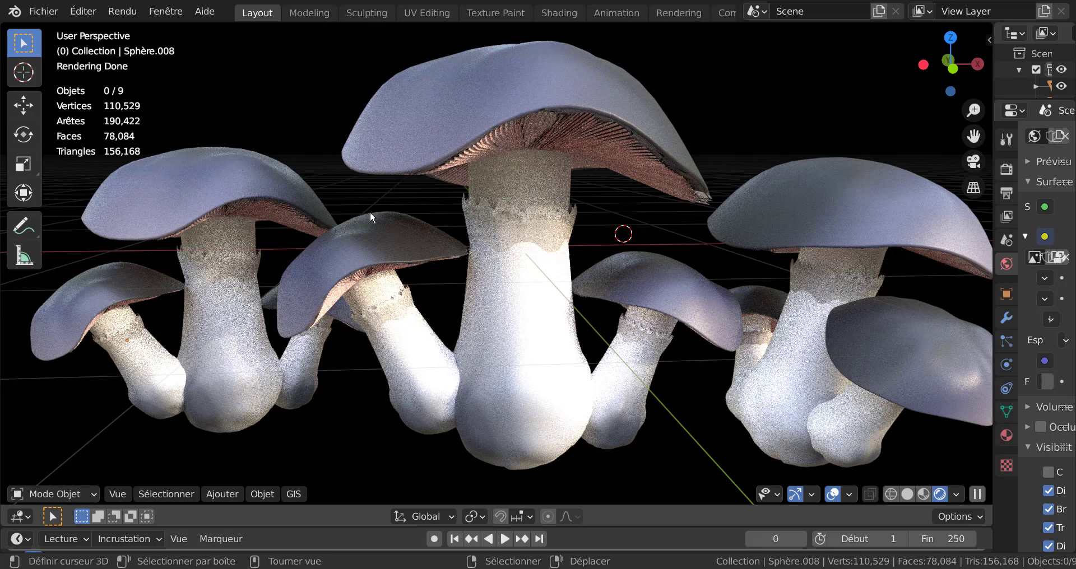
Add a camera to the scene at the 3D cursor.
click(237, 493)
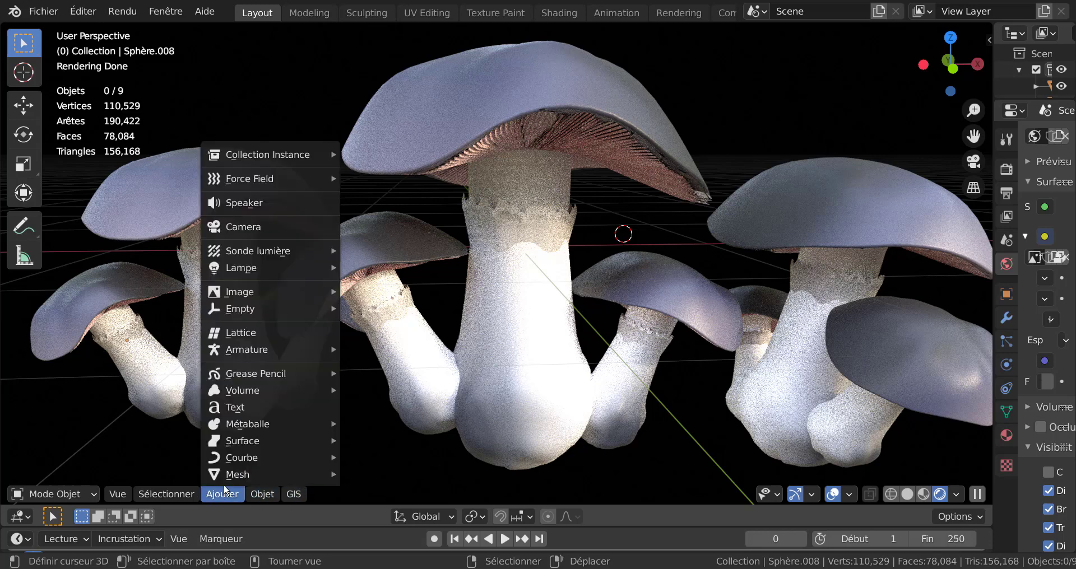
click(240, 229)
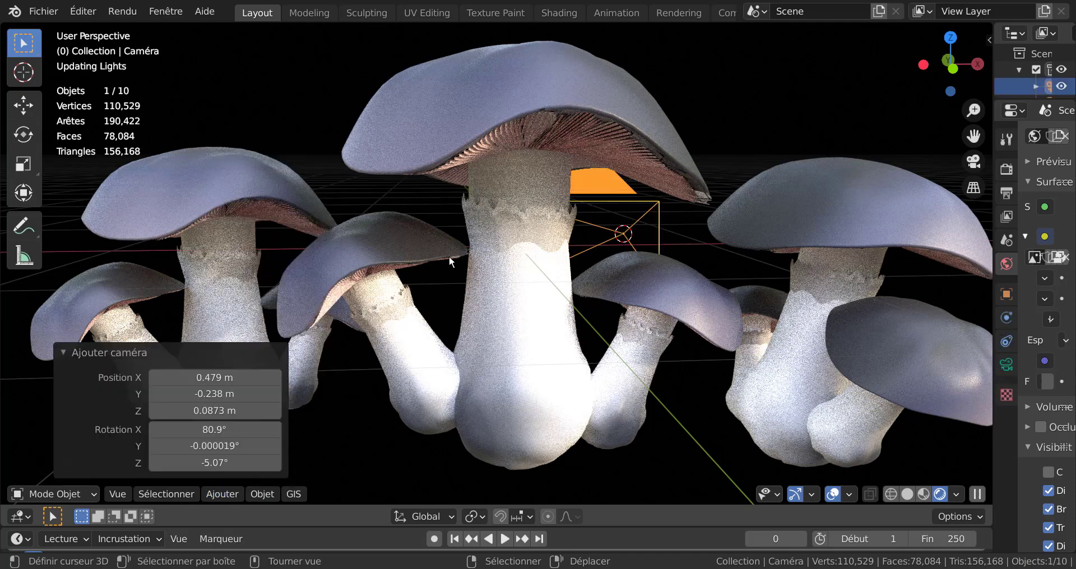
scroll(597, 360, down, 5)
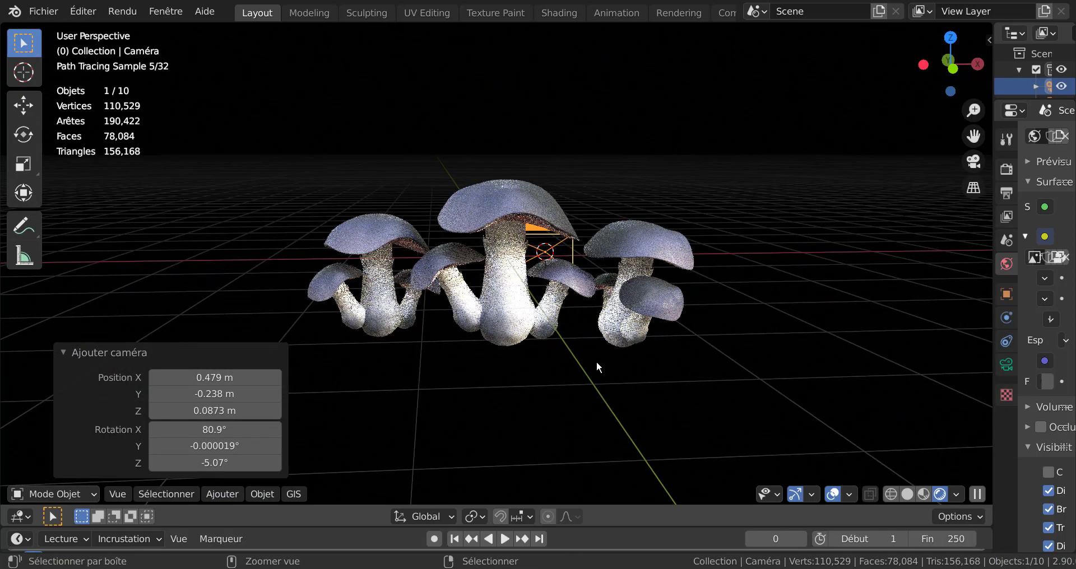
Align the new camera to the current view of the three mushroom groups and set its focal length to 62 mm.
key(ctrl+alt+KP_0)
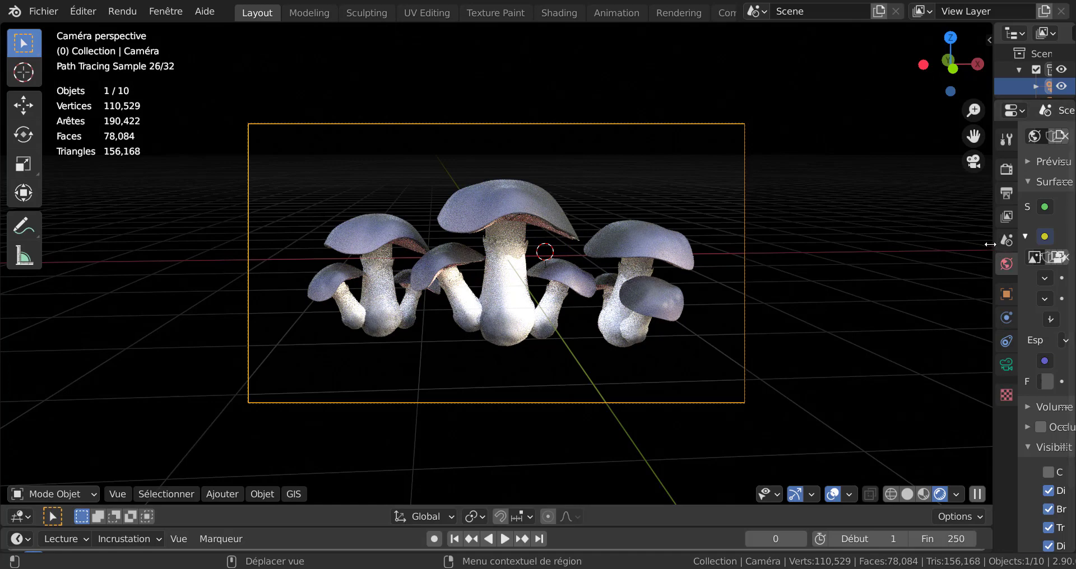
drag(989, 244, 883, 244)
scroll(617, 350, up, 1)
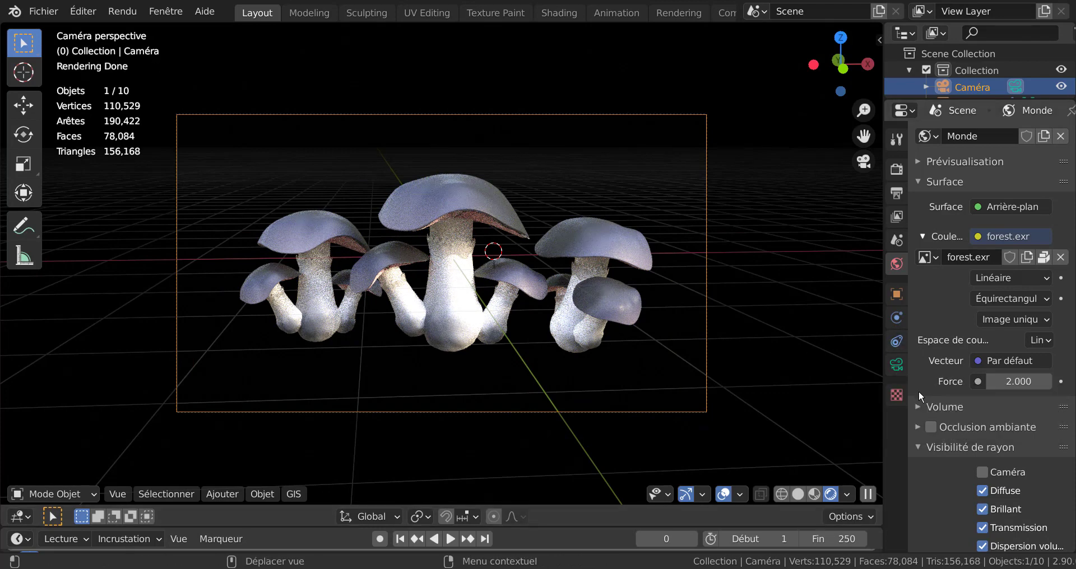
click(897, 364)
drag(1009, 214, 1016, 214)
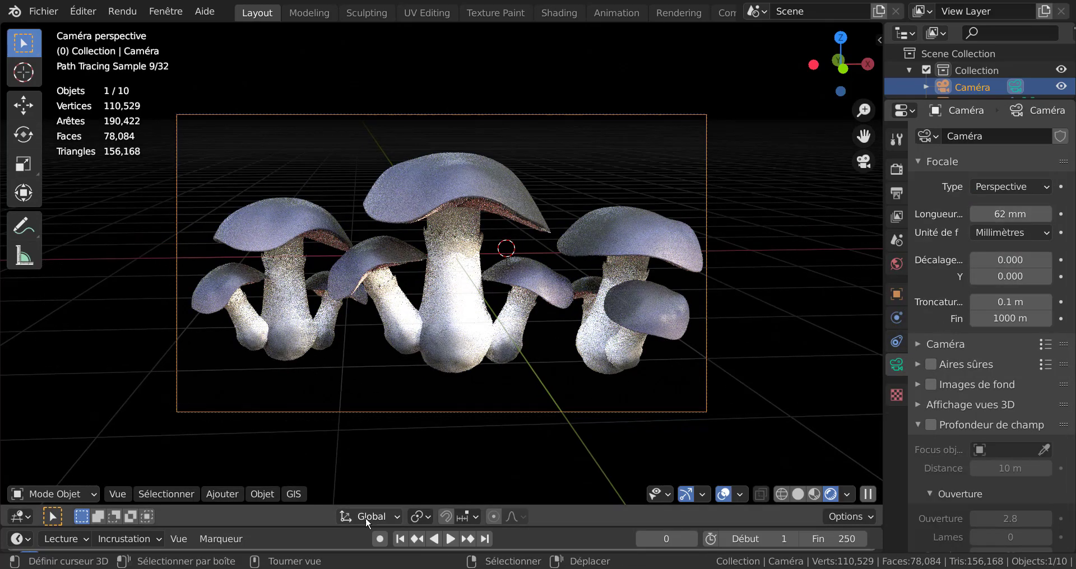
Add an area light at the 3D cursor and raise it about 1.41 m along Z above the mushrooms.
click(222, 495)
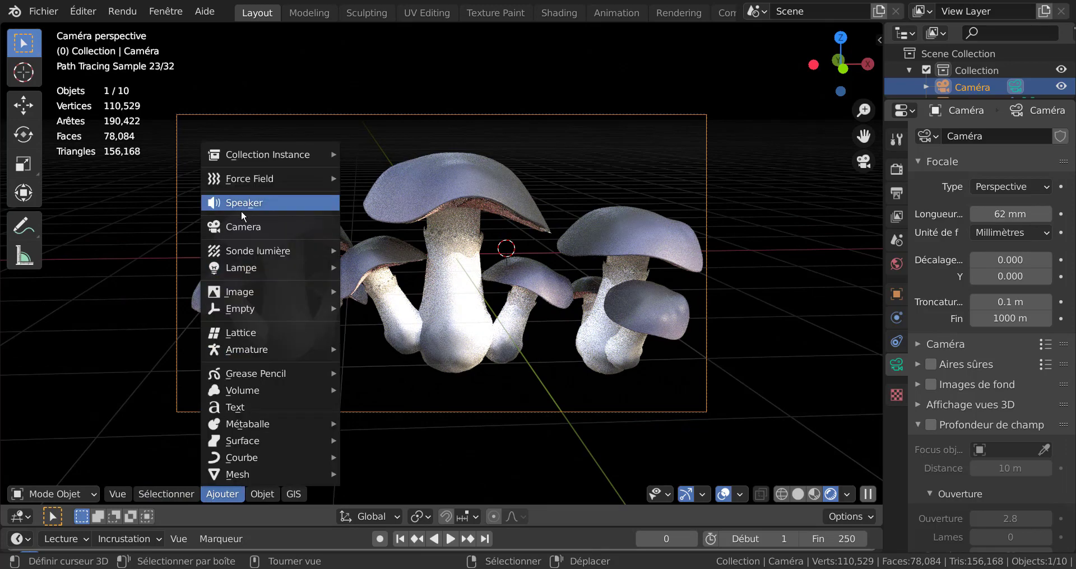
mouse_move(256, 271)
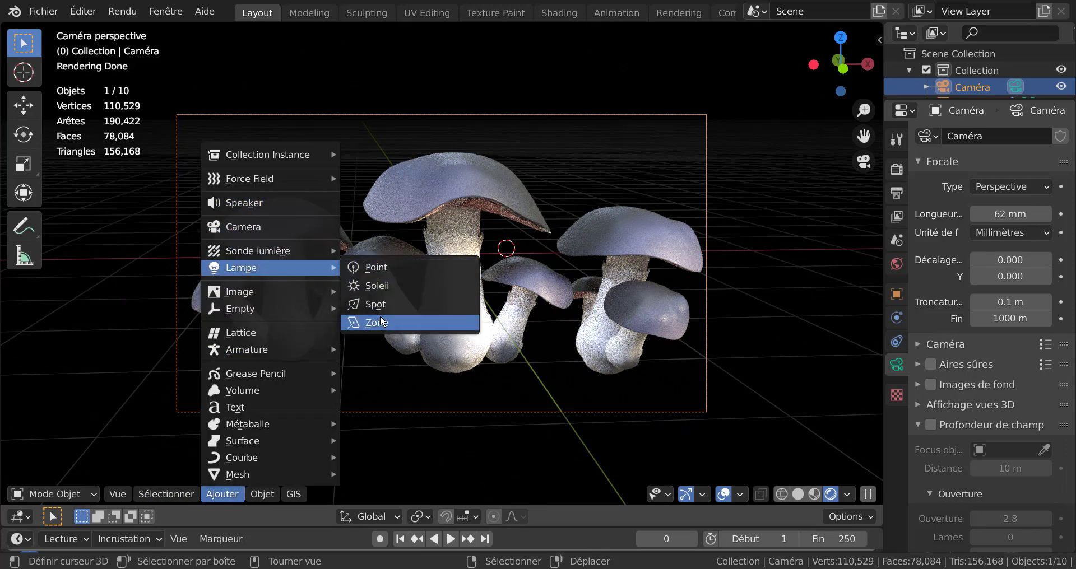
click(380, 315)
key(g)
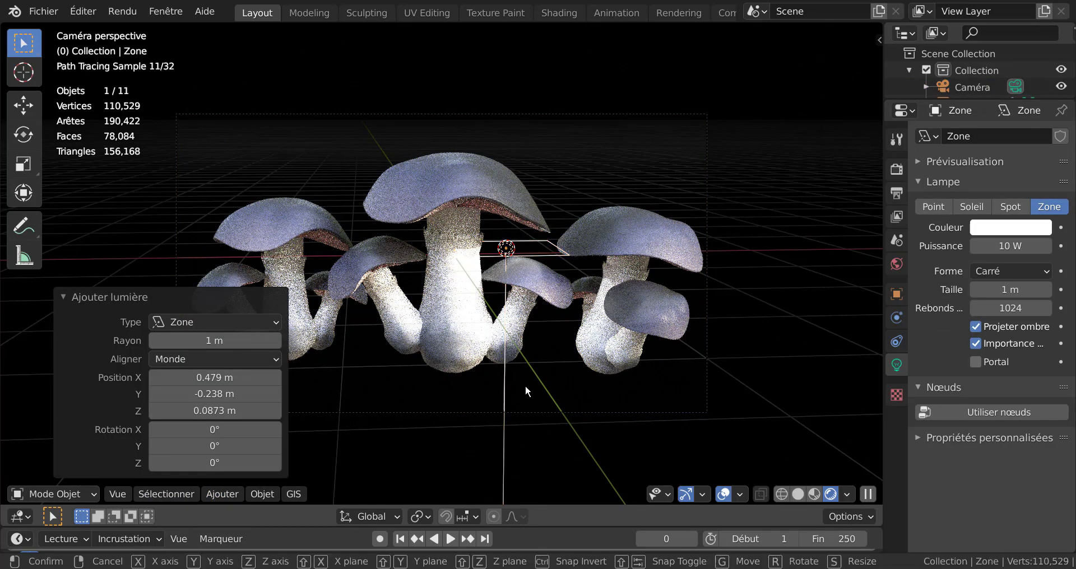
key(z)
click(550, 200)
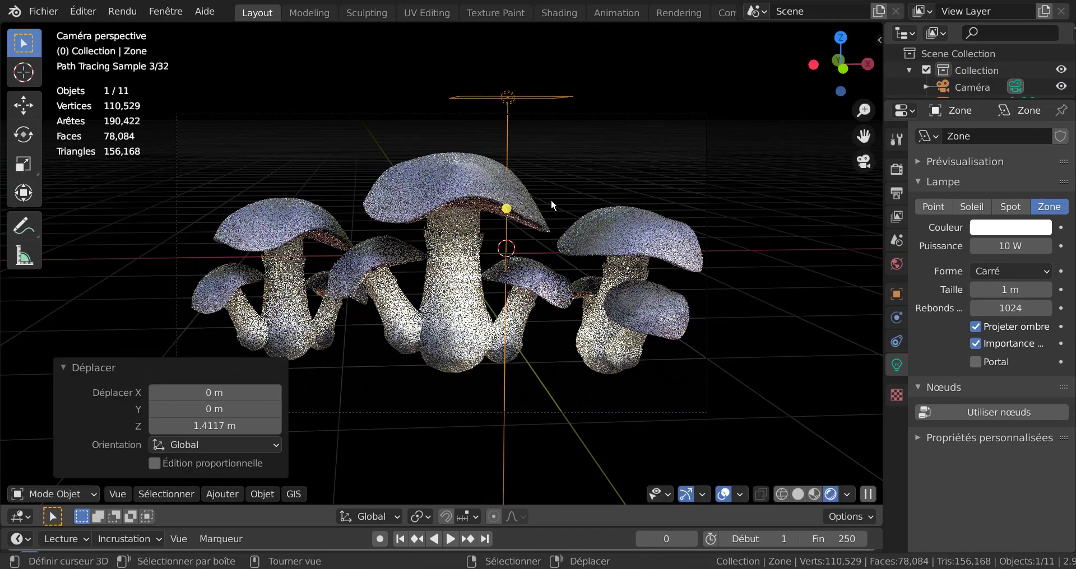
Move the area light about -0.47 m in X over the central mushroom and scale it up by 5.6.
key(g)
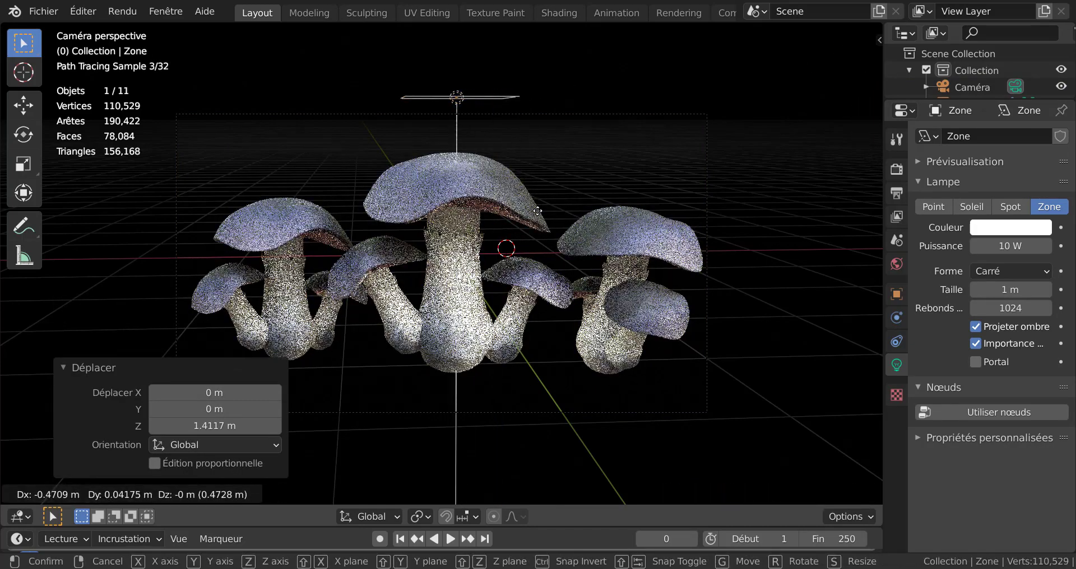
click(496, 195)
key(s)
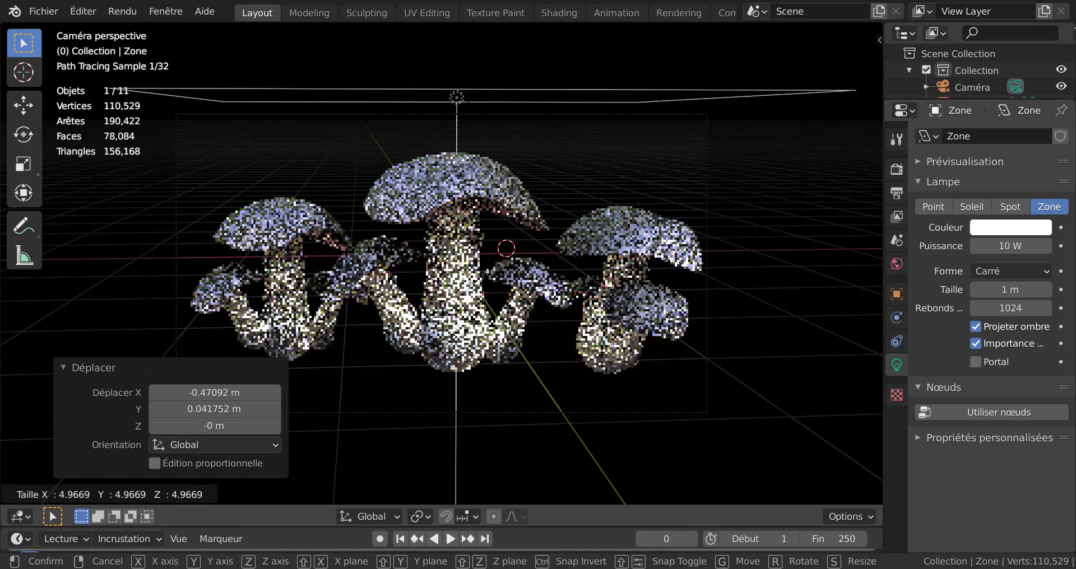
click(187, 312)
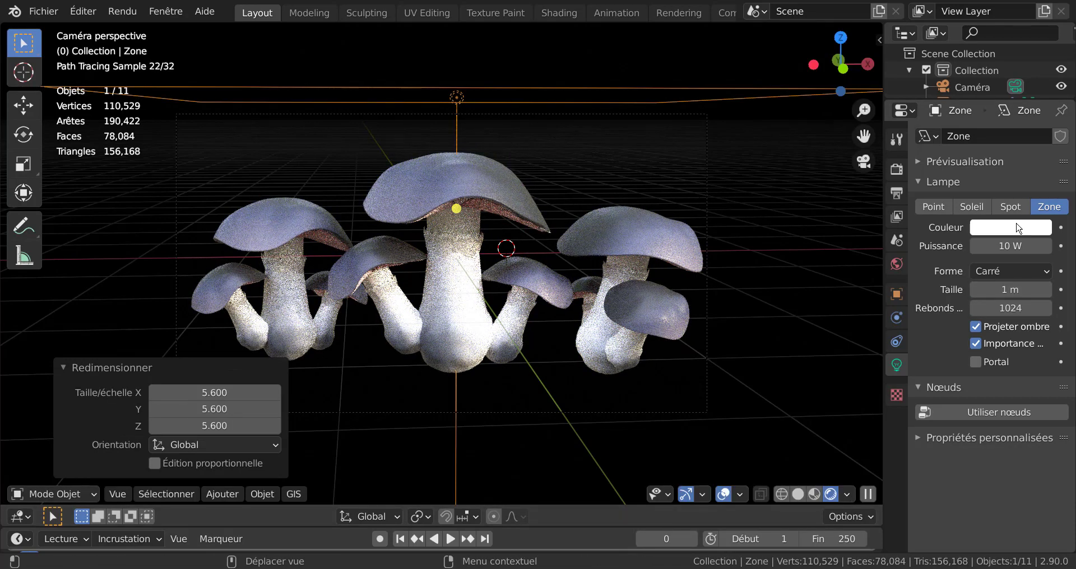
Tint the area light pale sky blue and raise its power to 396.2 W.
click(1018, 228)
click(974, 277)
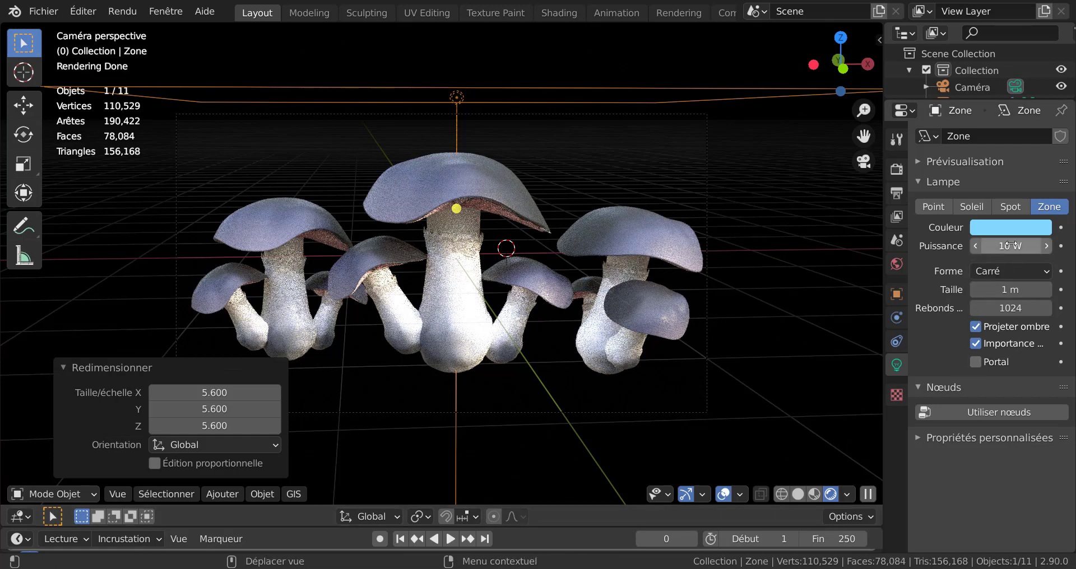
drag(1010, 244, 1047, 245)
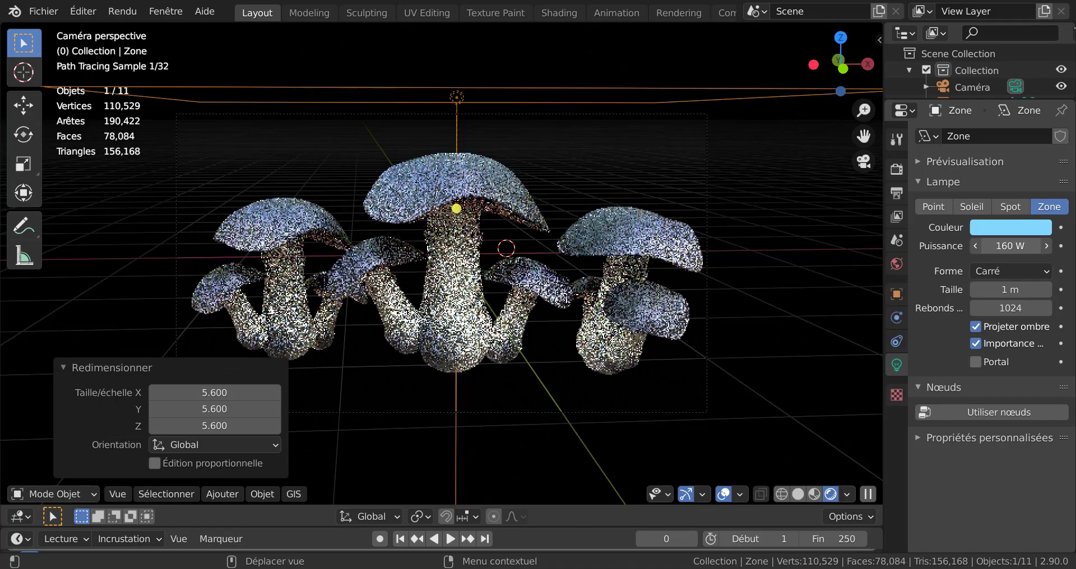
drag(1010, 246, 1018, 246)
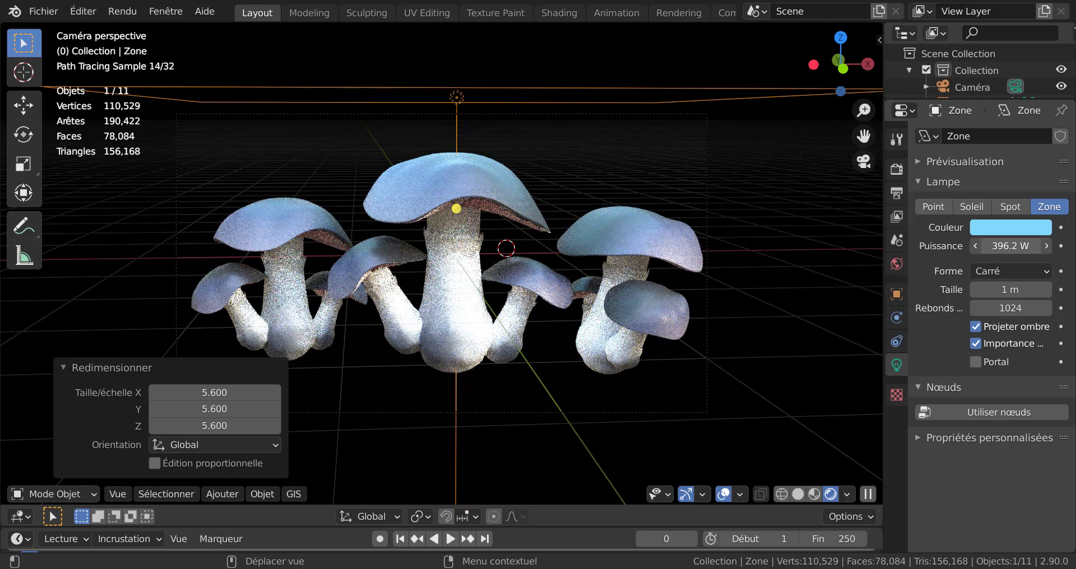
Lower the area light's power to 86.4 W and change its color to a deep saturated blue.
mouse_move(1011, 246)
mouse_down()
mouse_move(953, 246)
mouse_move(972, 246)
mouse_move(993, 226)
mouse_up()
click(995, 230)
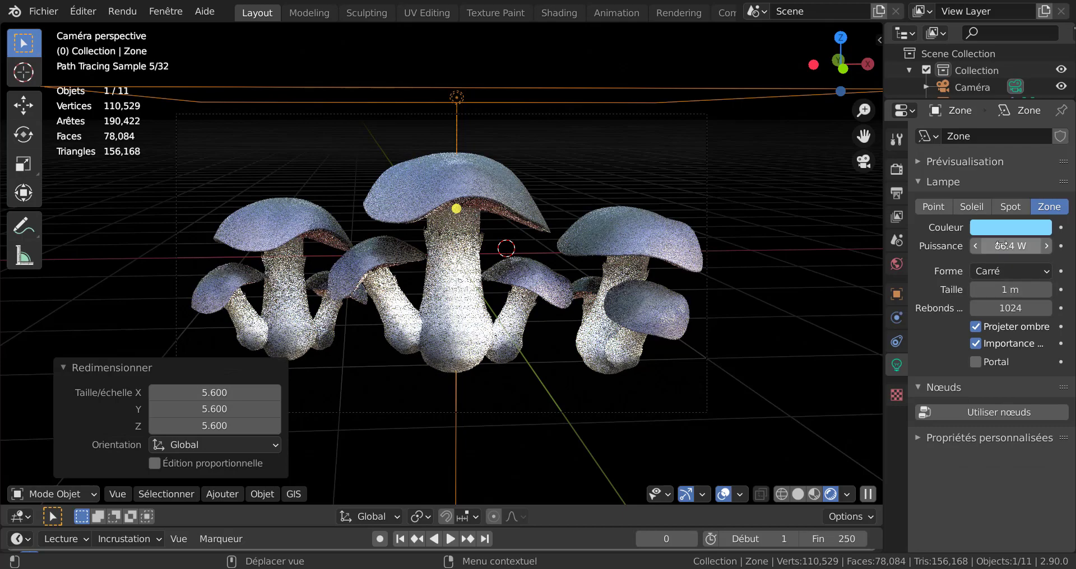
click(1003, 230)
click(999, 262)
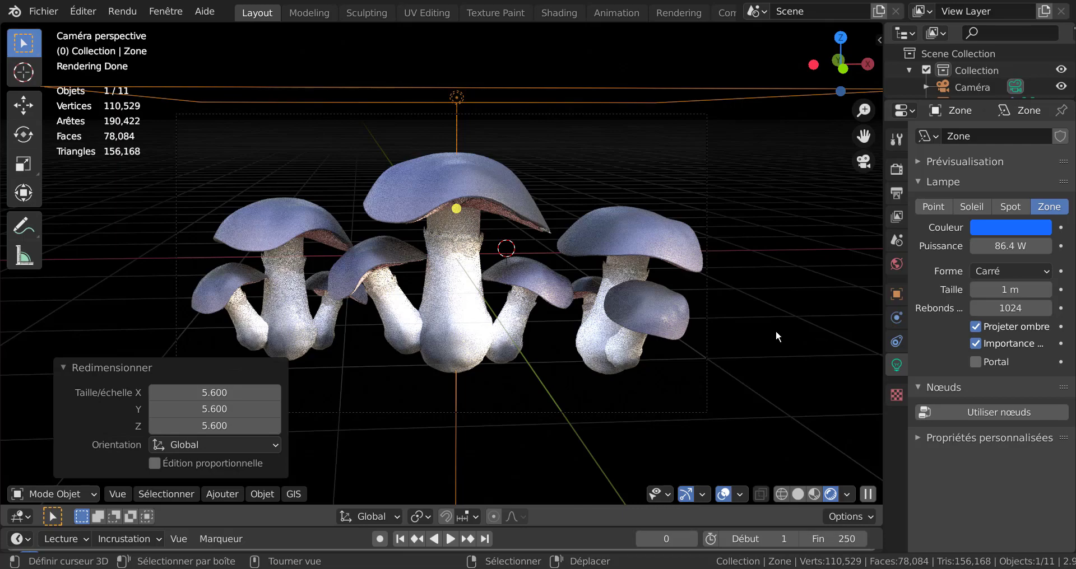
Render the camera view, save it as the PNG image RENDU DU TUTO CHAMPIGNON in the champignon folder, and close the render window.
key(F12)
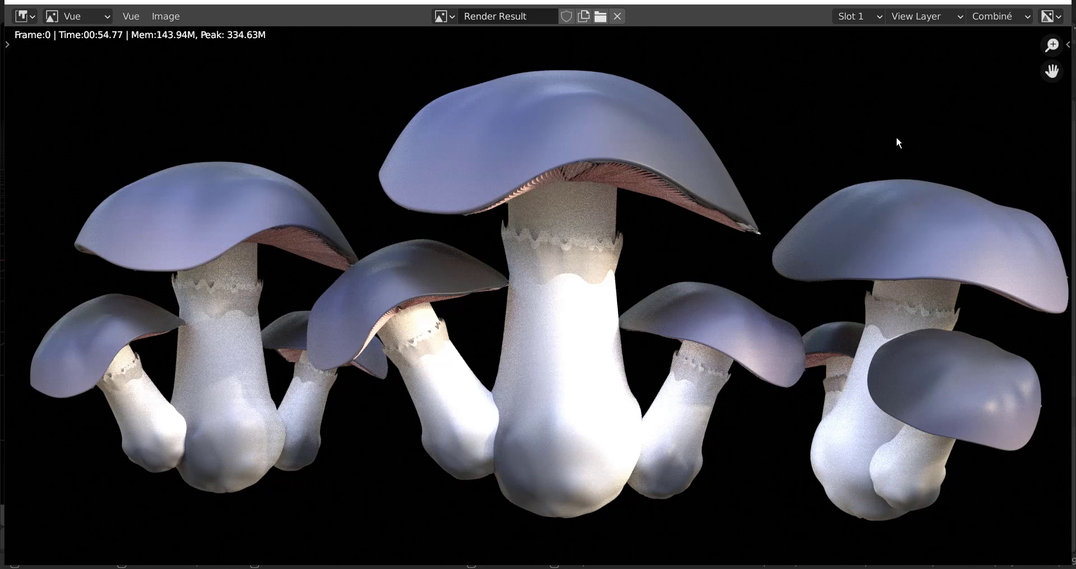
click(166, 17)
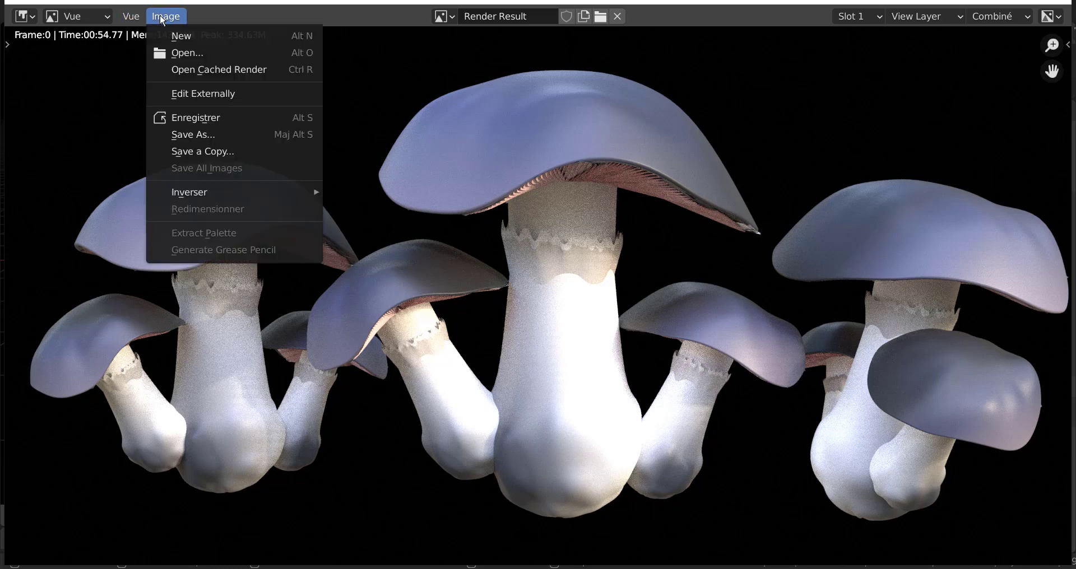
click(196, 135)
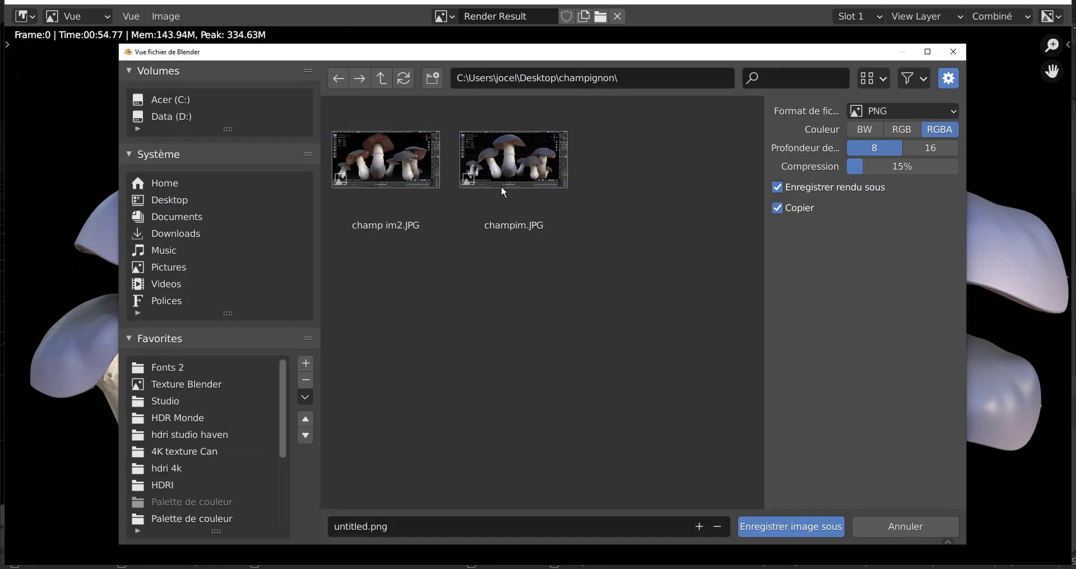
click(402, 526)
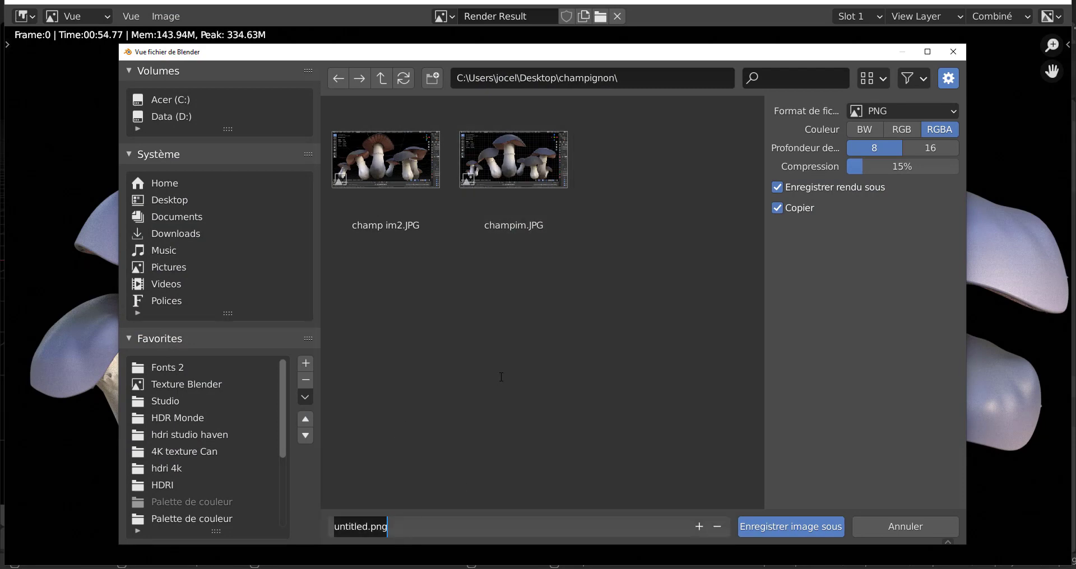
key(BackSpace)
text(R)
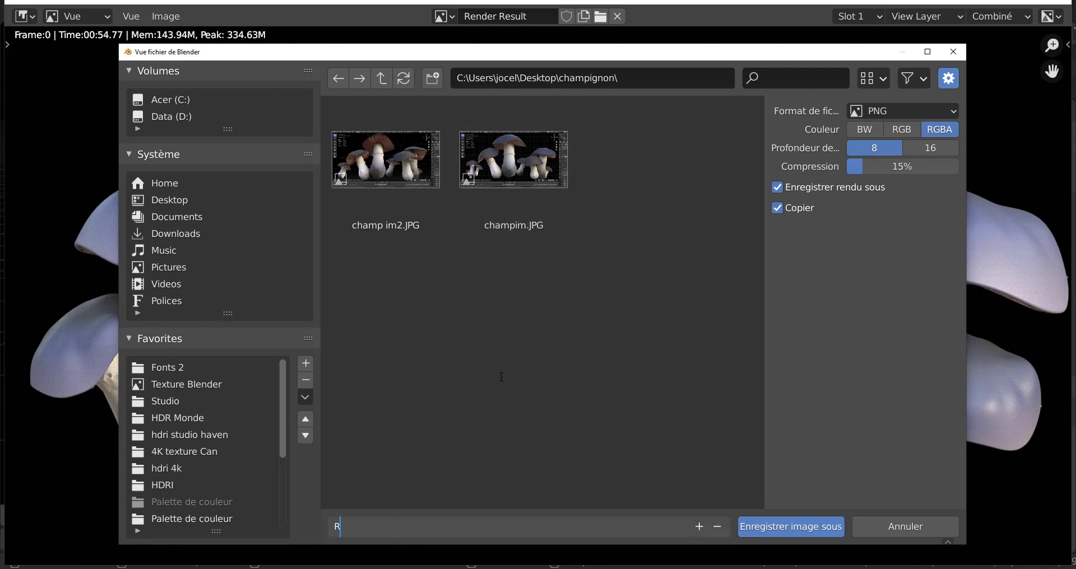
text(ENDU DU TUTO CHAMPIGN)
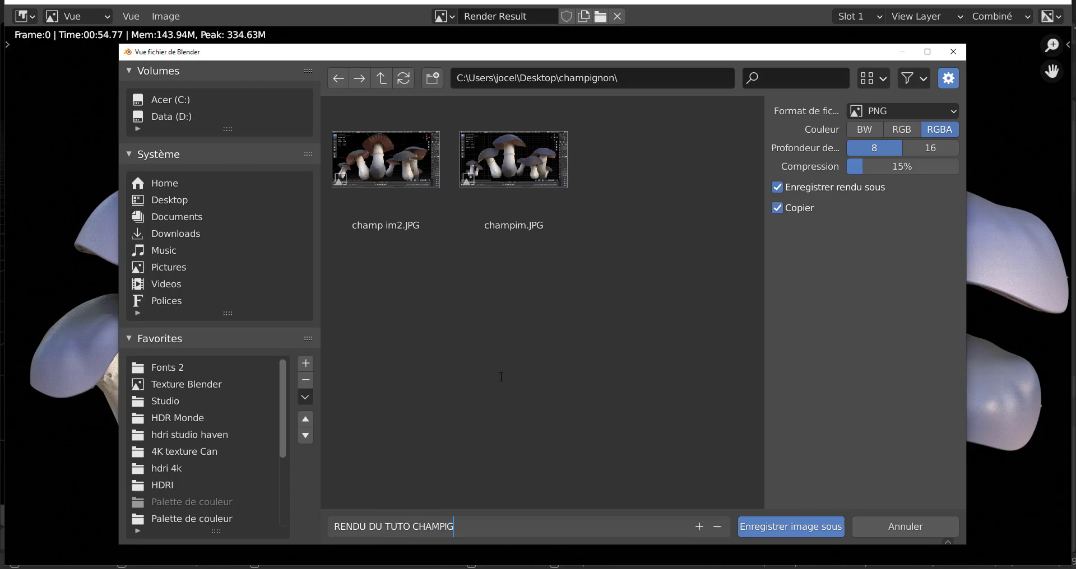
text(ON)
click(802, 525)
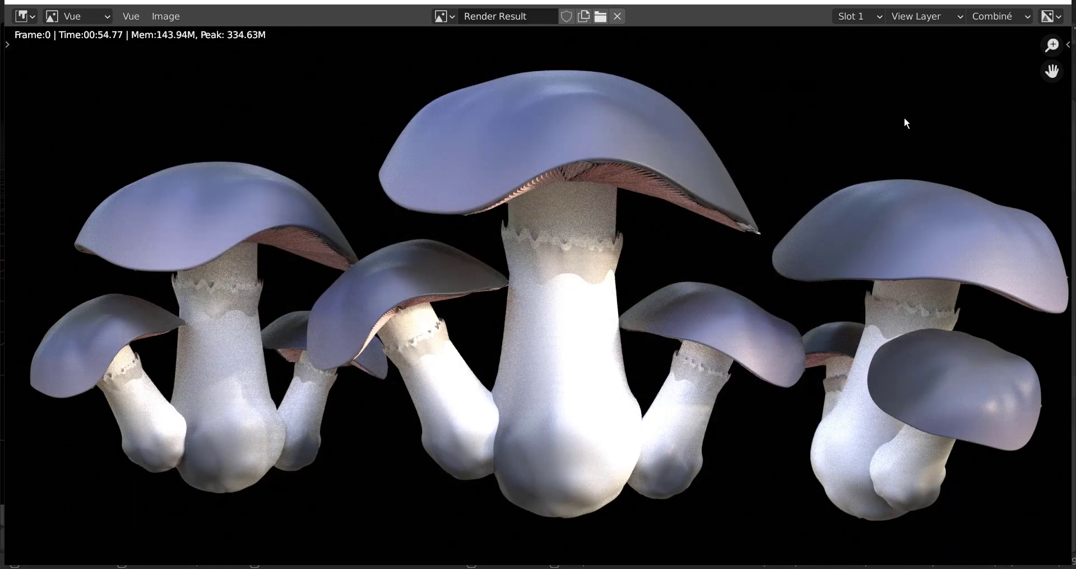
click(1052, 2)
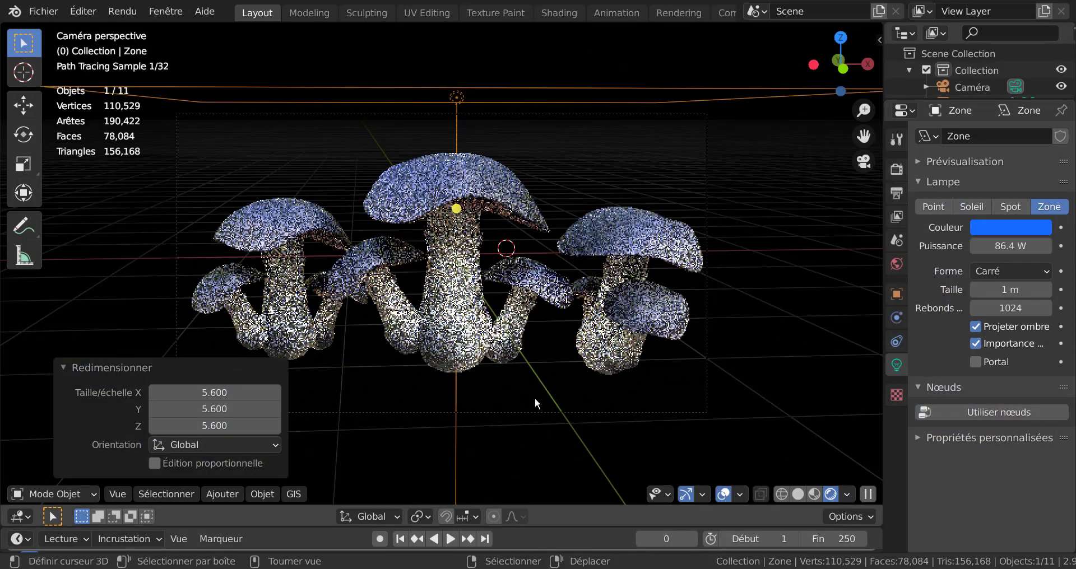
Collapse the last operation's settings and enlarge the 3D viewport to examine the mushrooms up close in the rendered preview.
click(177, 364)
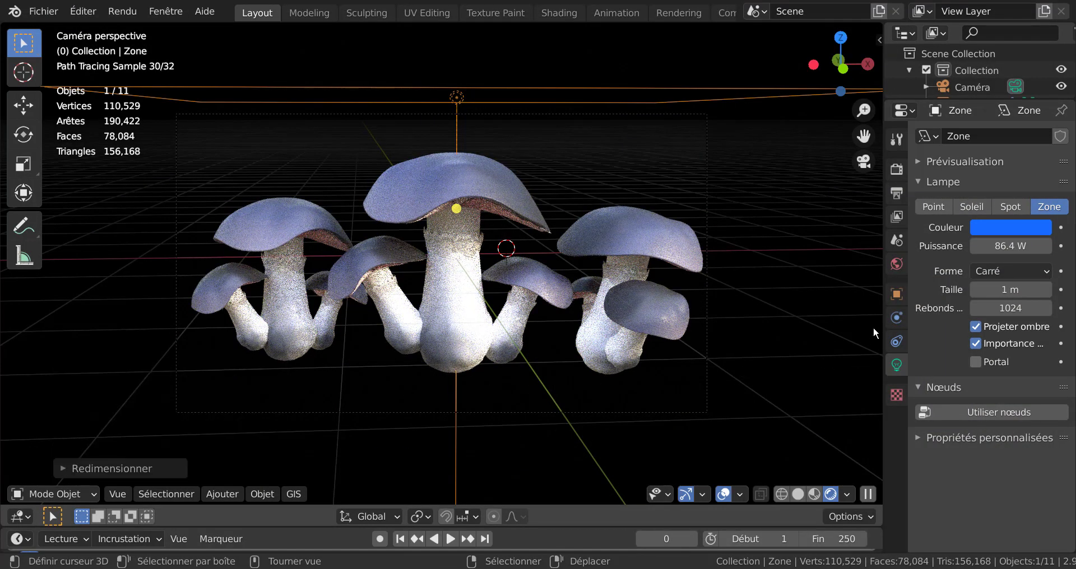
drag(884, 316, 979, 325)
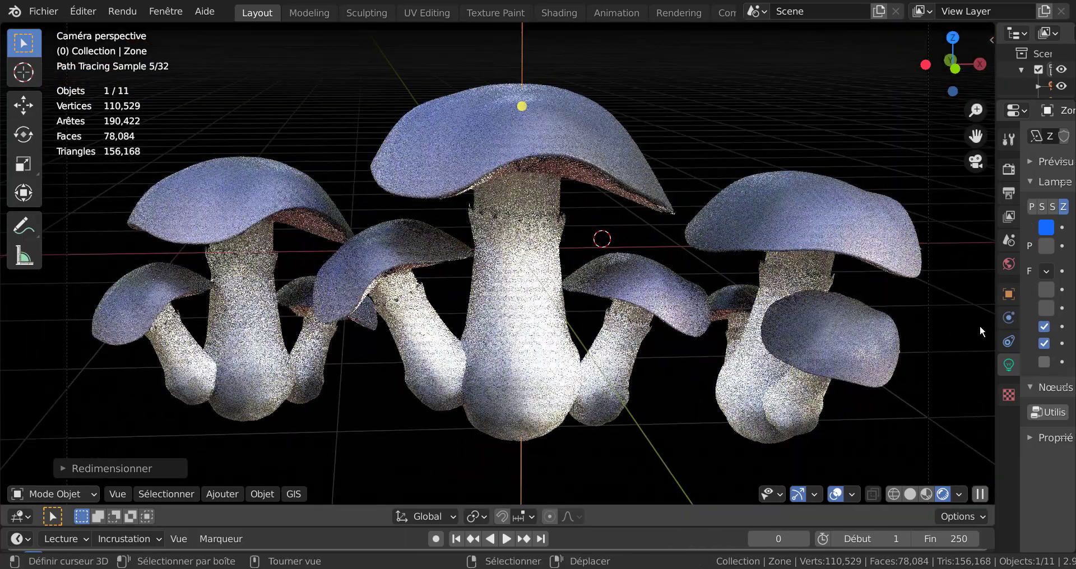
scroll(979, 326, up, 1)
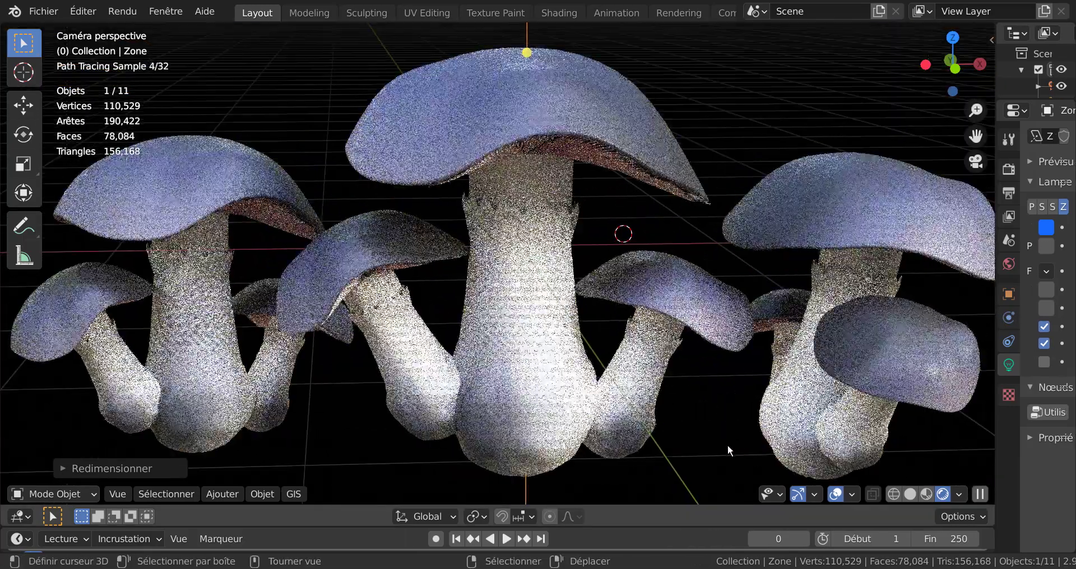